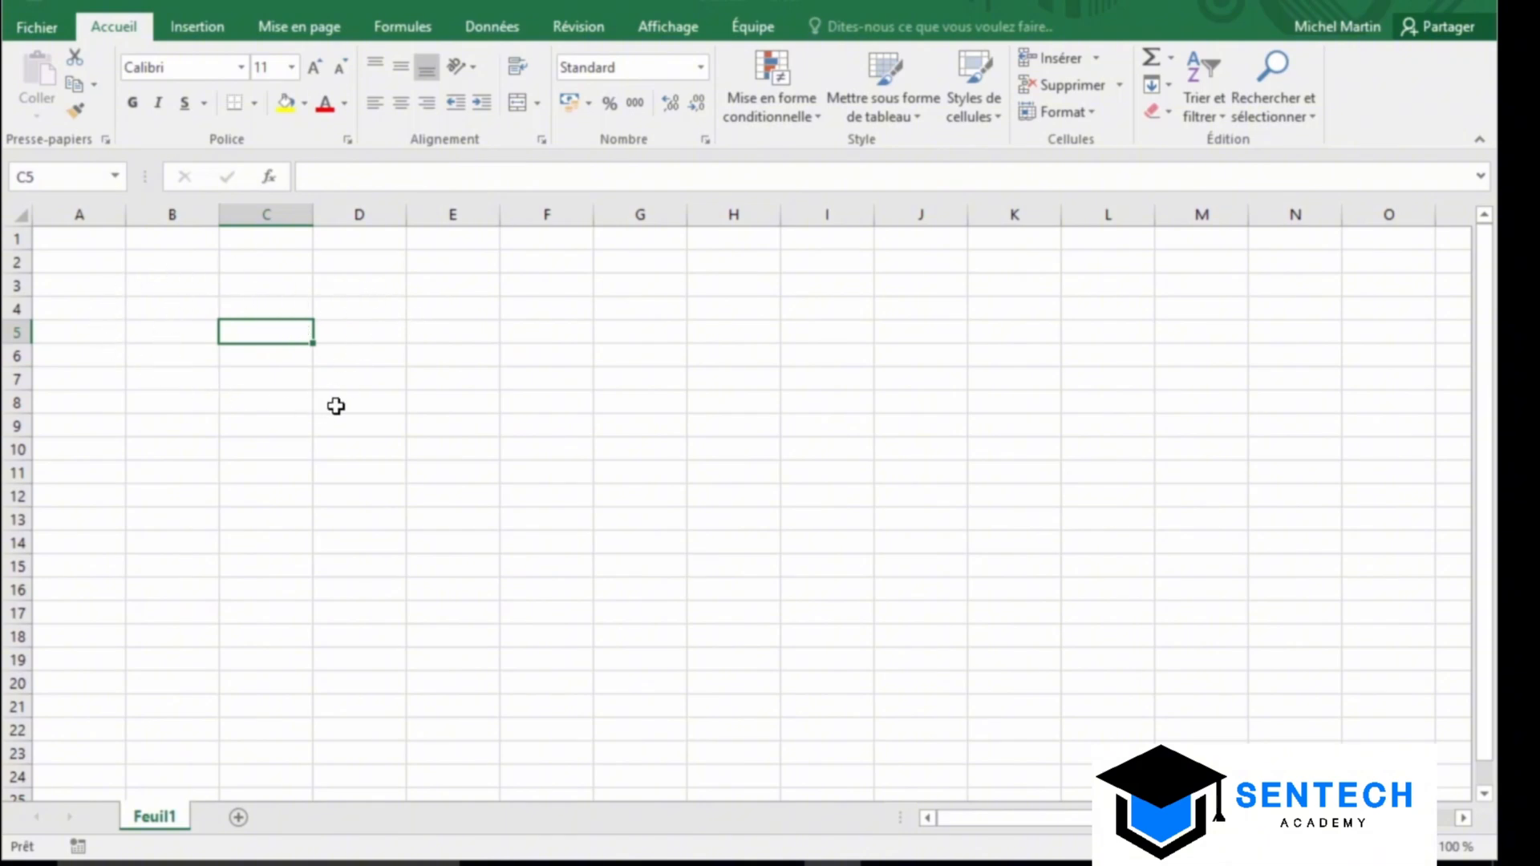
# Enter 'Titre' in C5 and 'Titre 2' in D5
pyautogui.write('Titre')
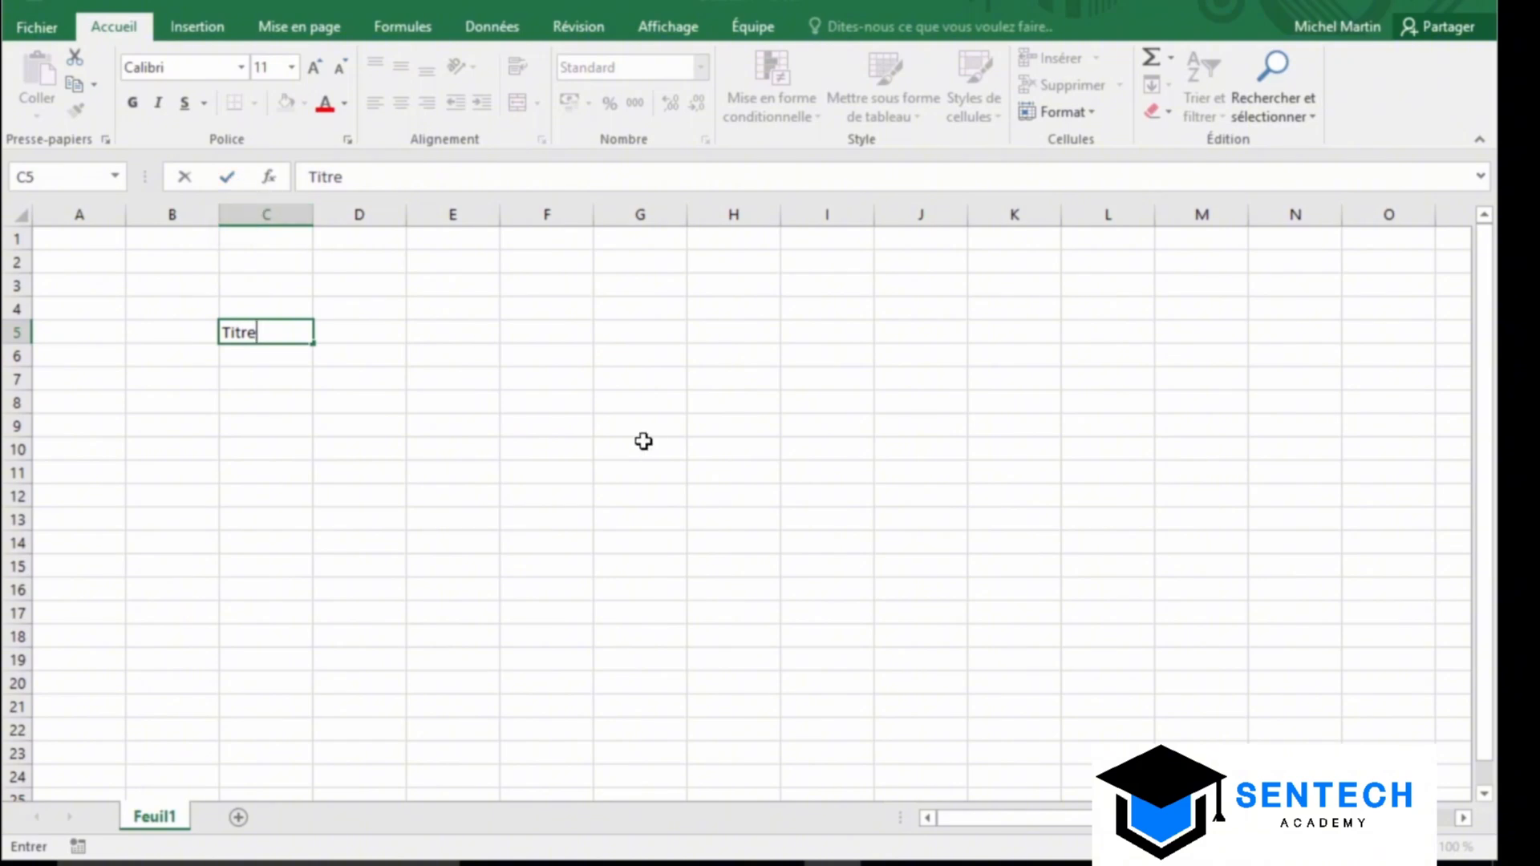
pyautogui.press('Escape')
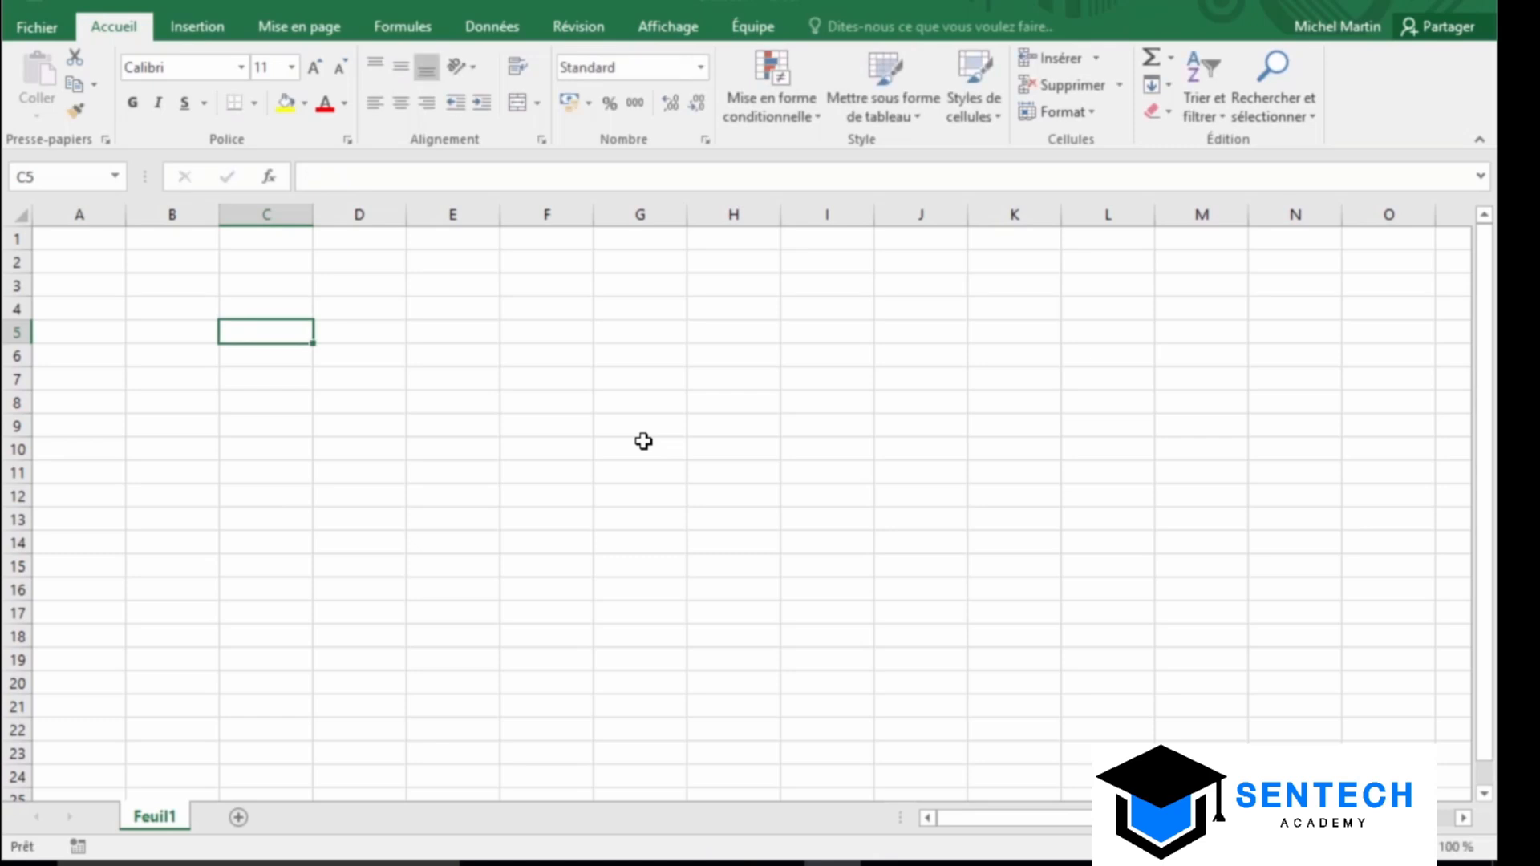
pyautogui.write('Titre')
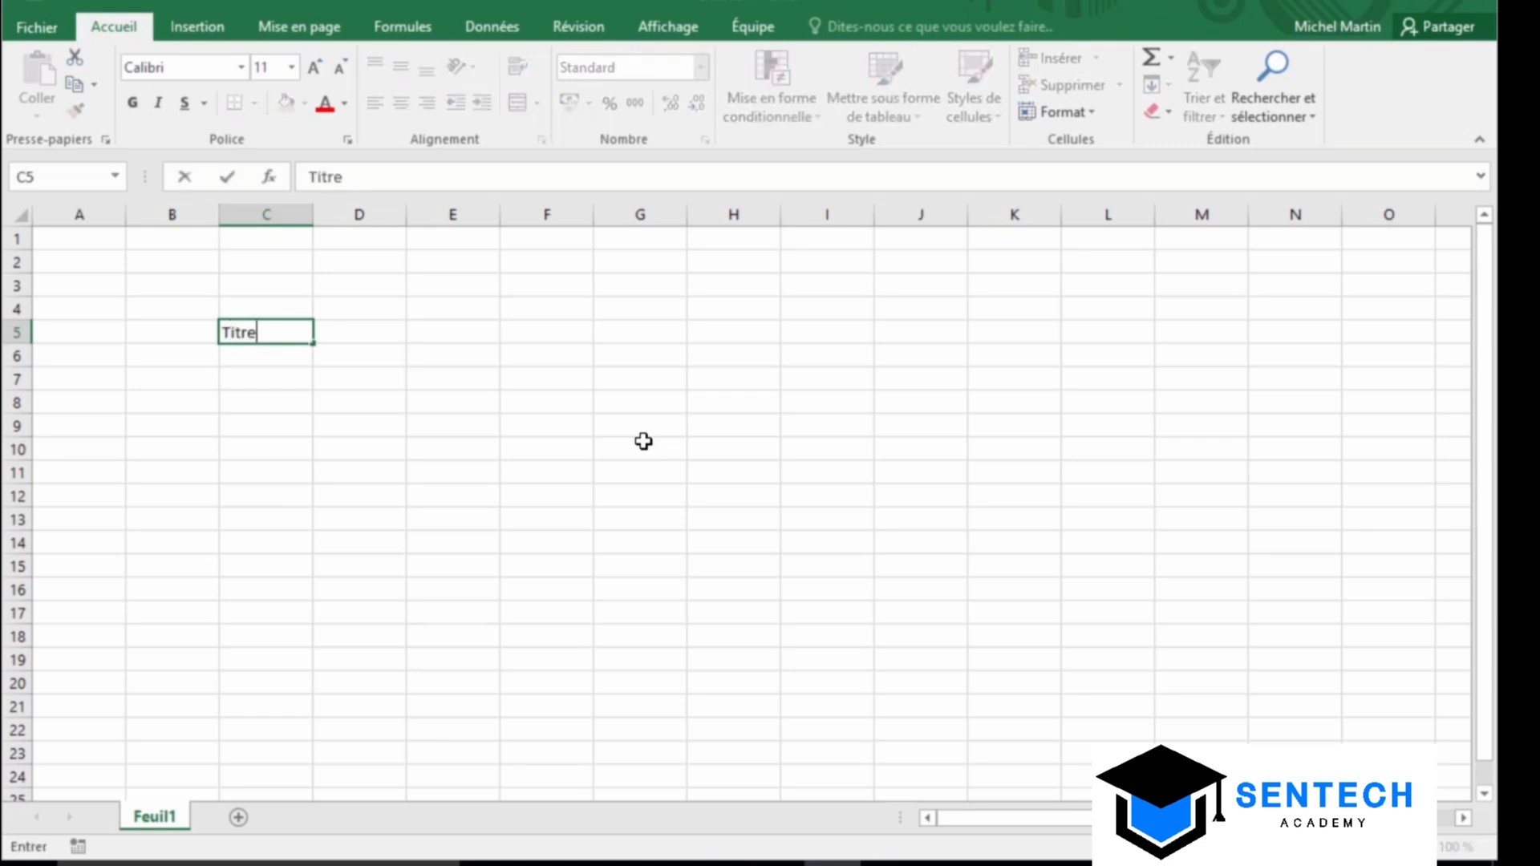
pyautogui.press('Return')
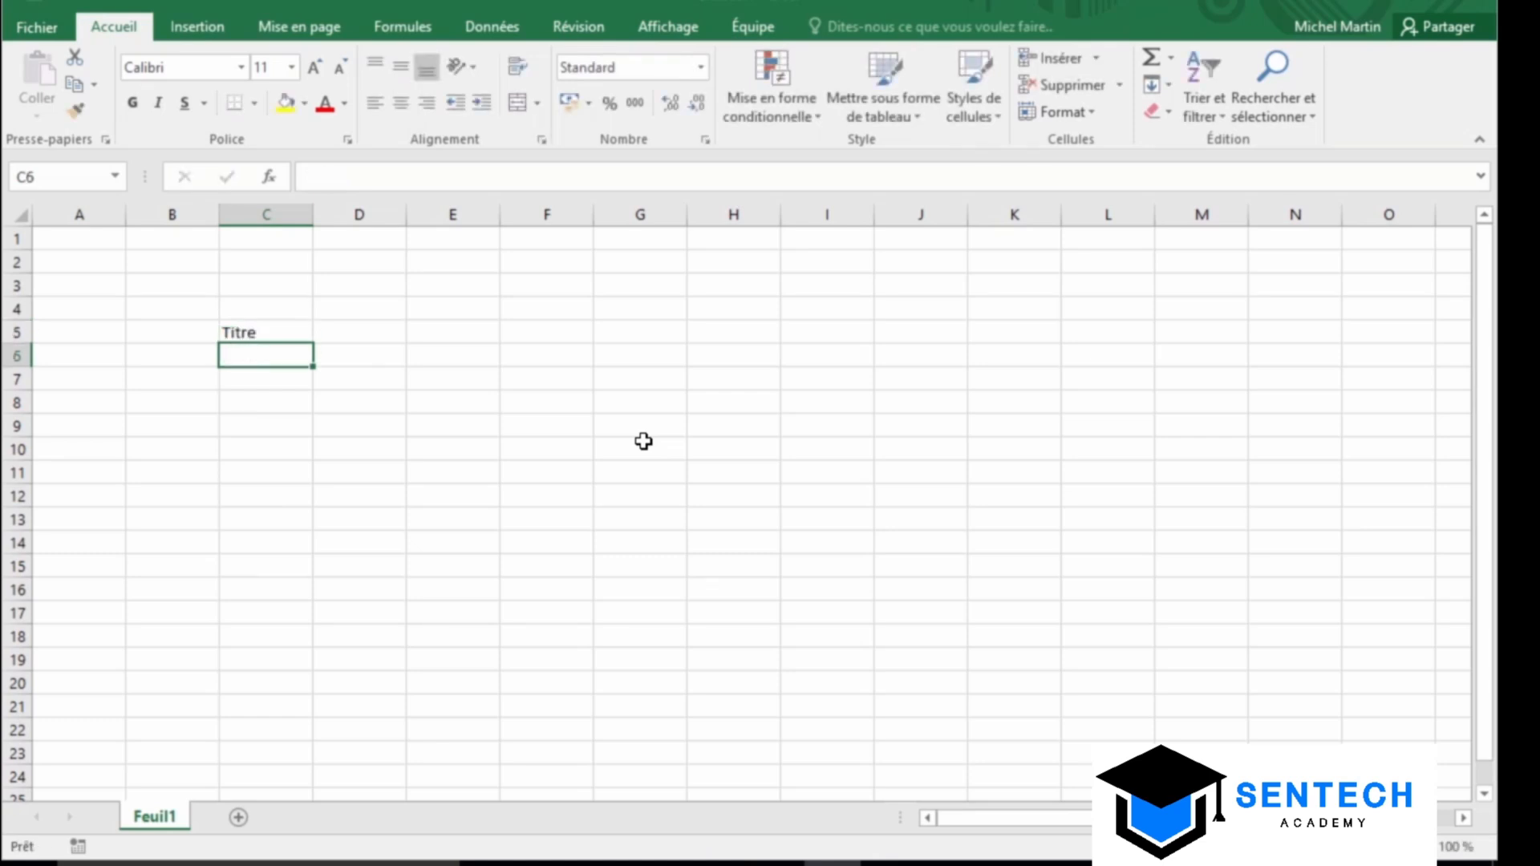
pyautogui.press('Up')
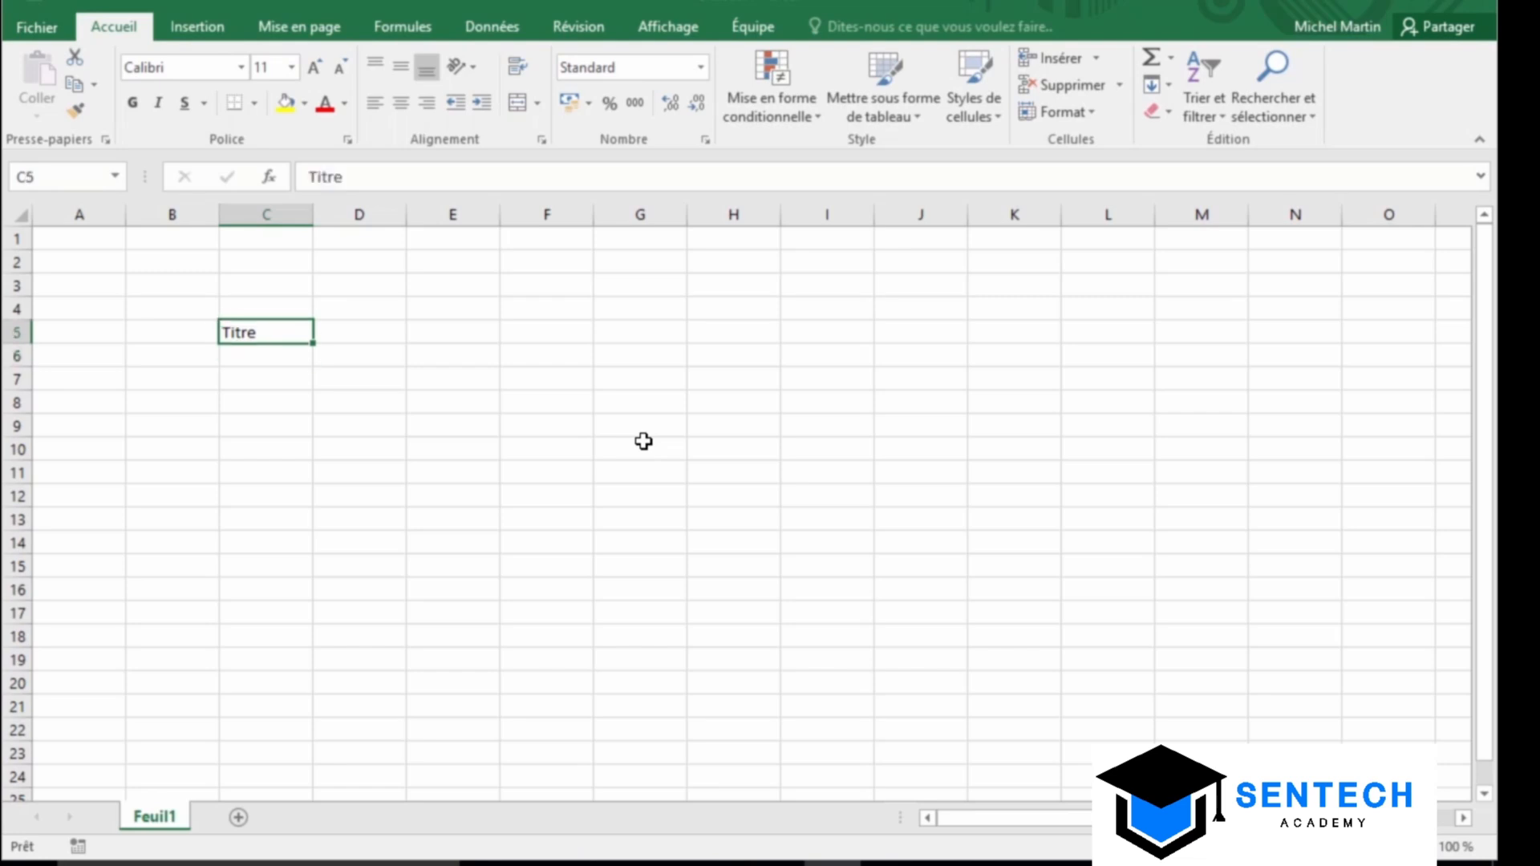
pyautogui.press('Right')
pyautogui.write('Titre')
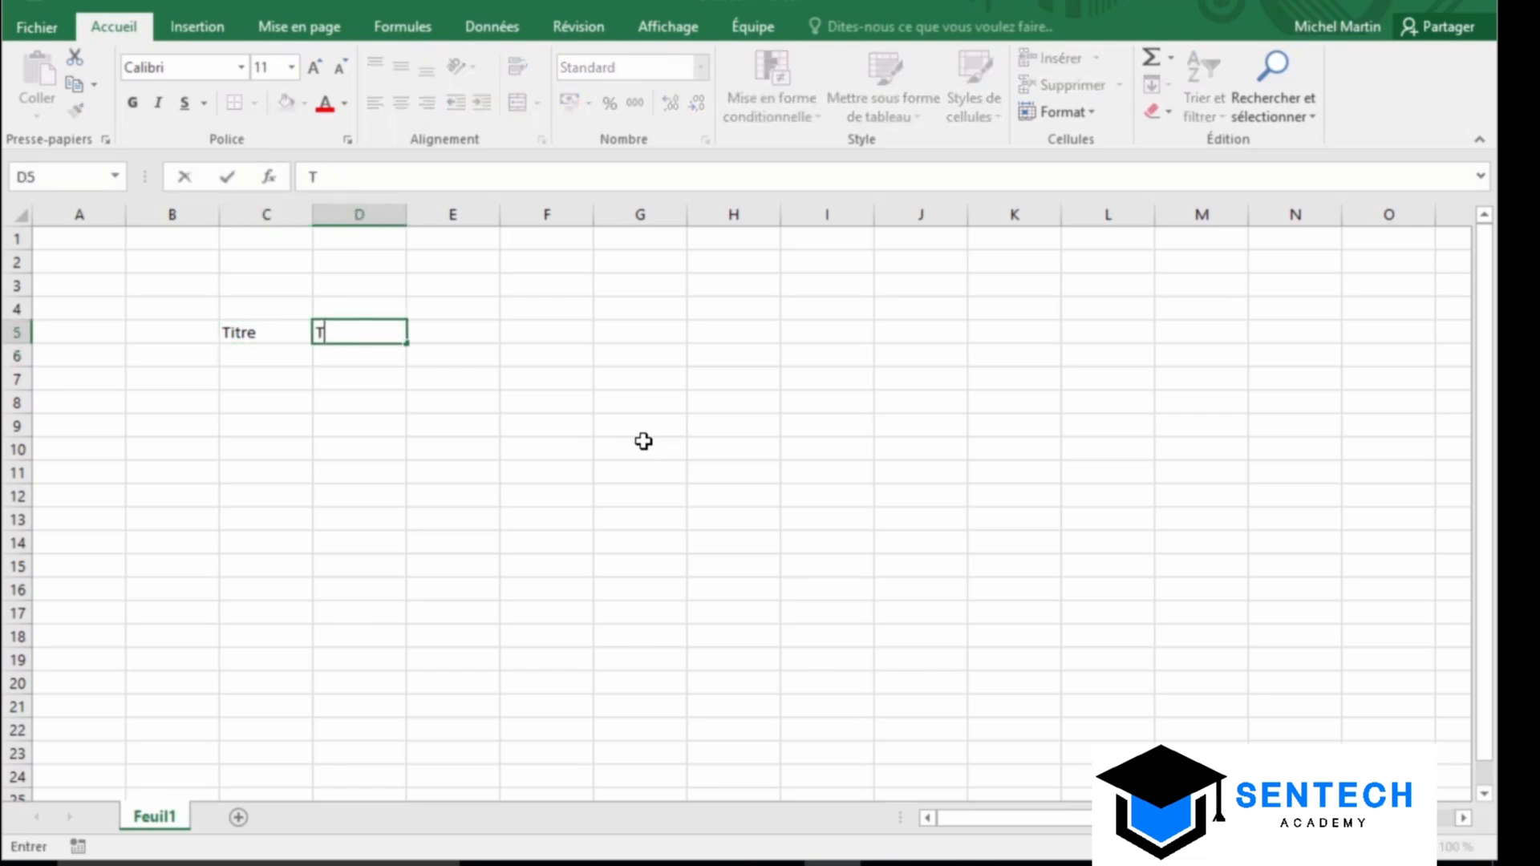
pyautogui.write(' 2')
pyautogui.press('Right')
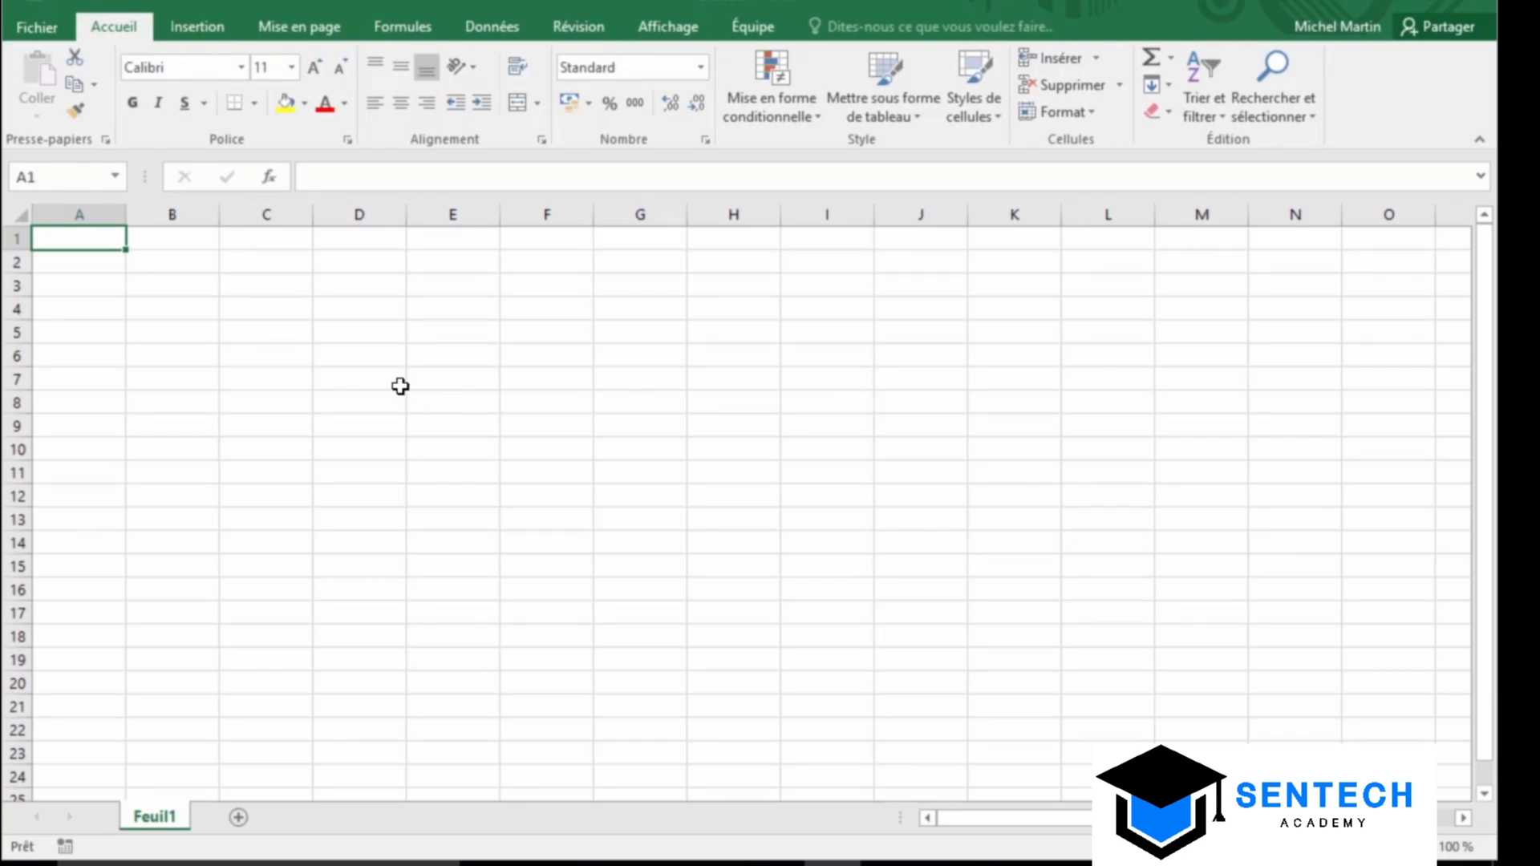
# Open the Français (France) AutoCorrect settings from the Vérification options
pyautogui.click(40, 28)
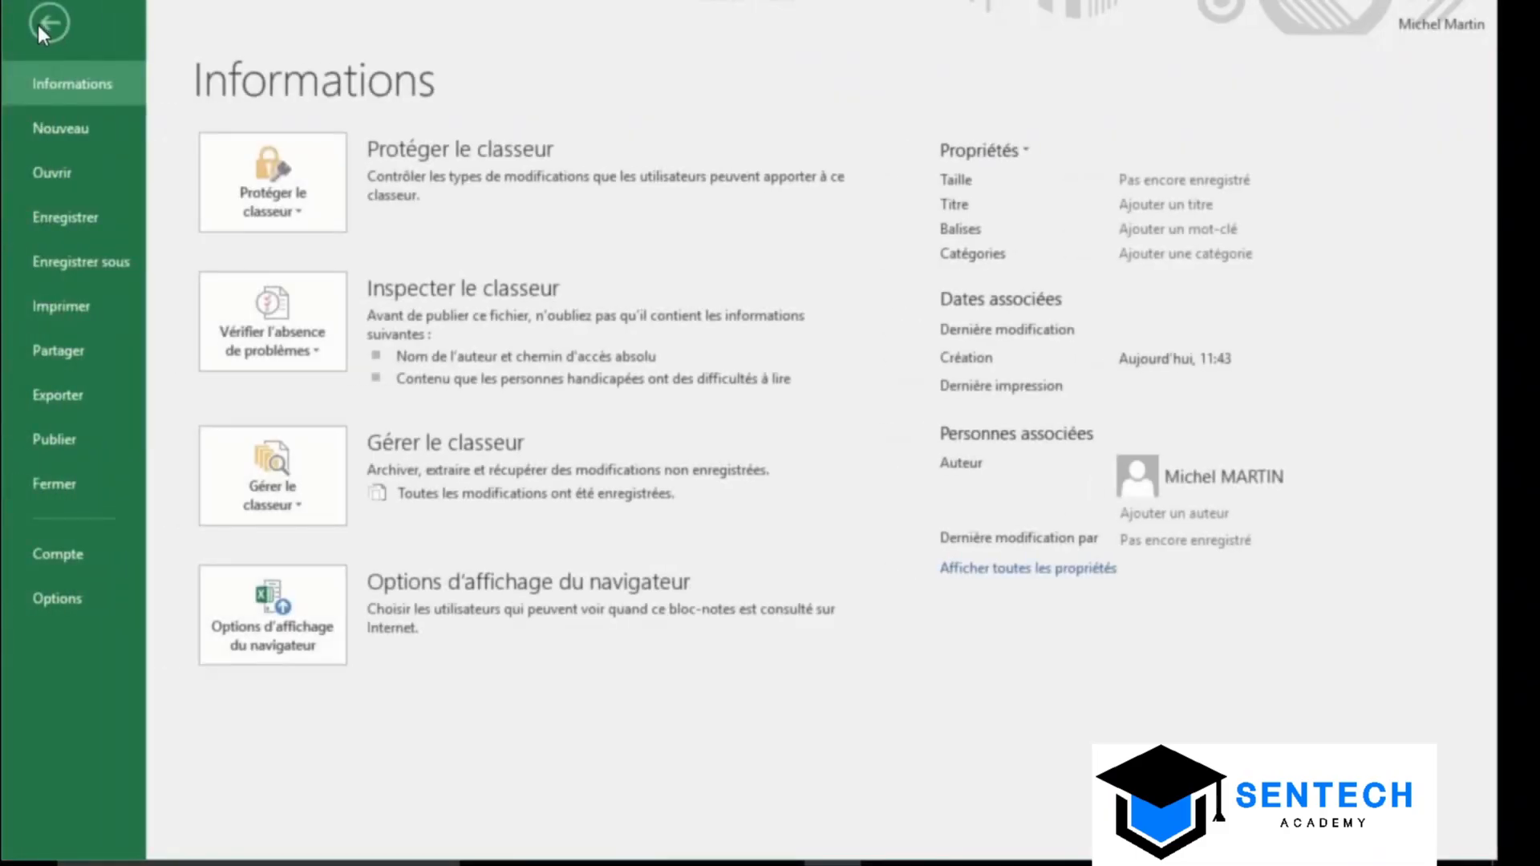
pyautogui.click(64, 600)
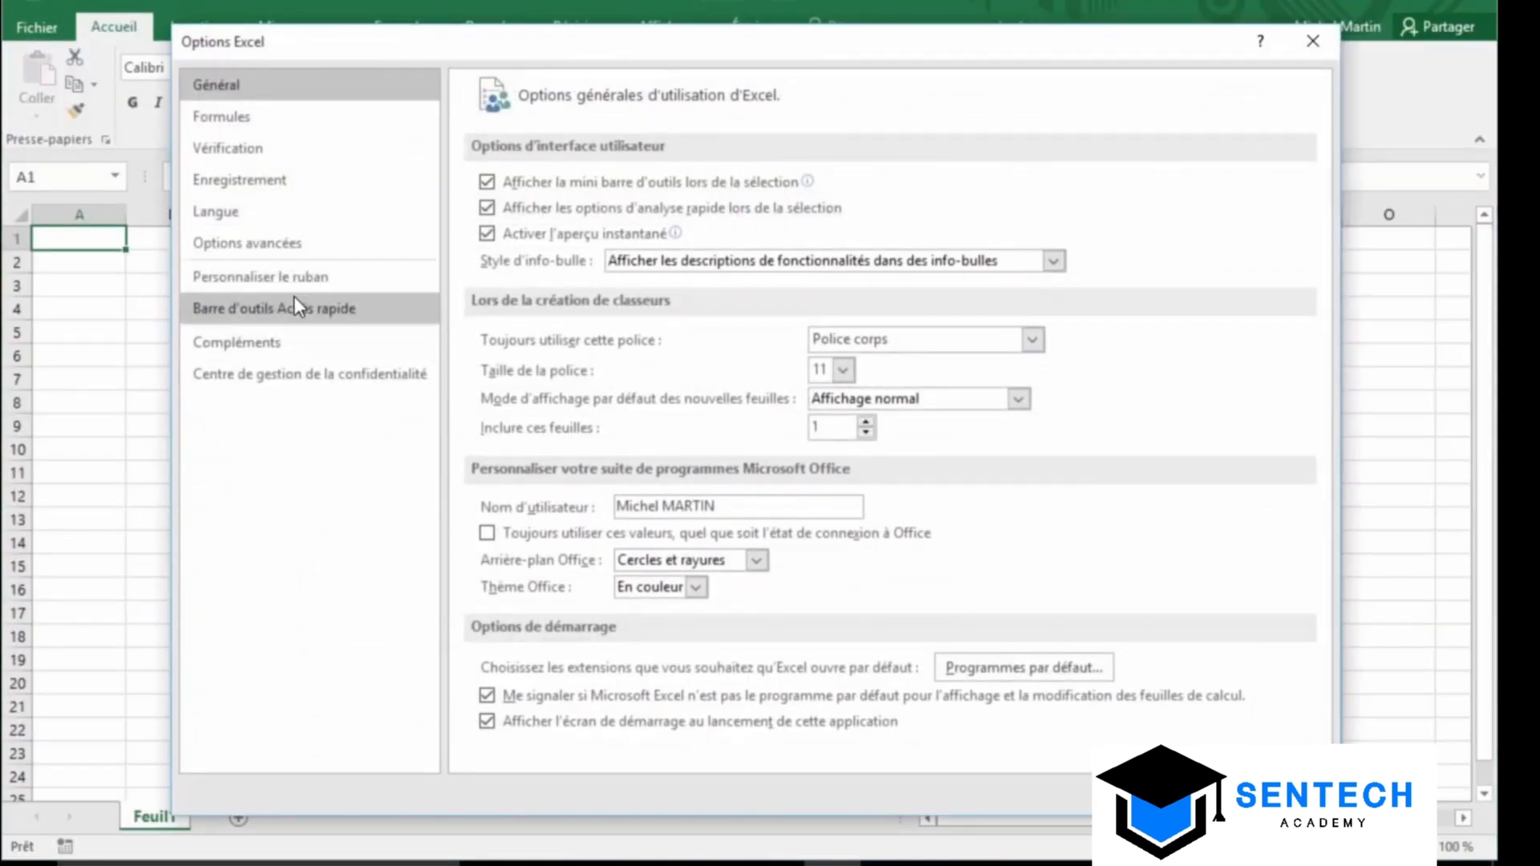
pyautogui.click(320, 168)
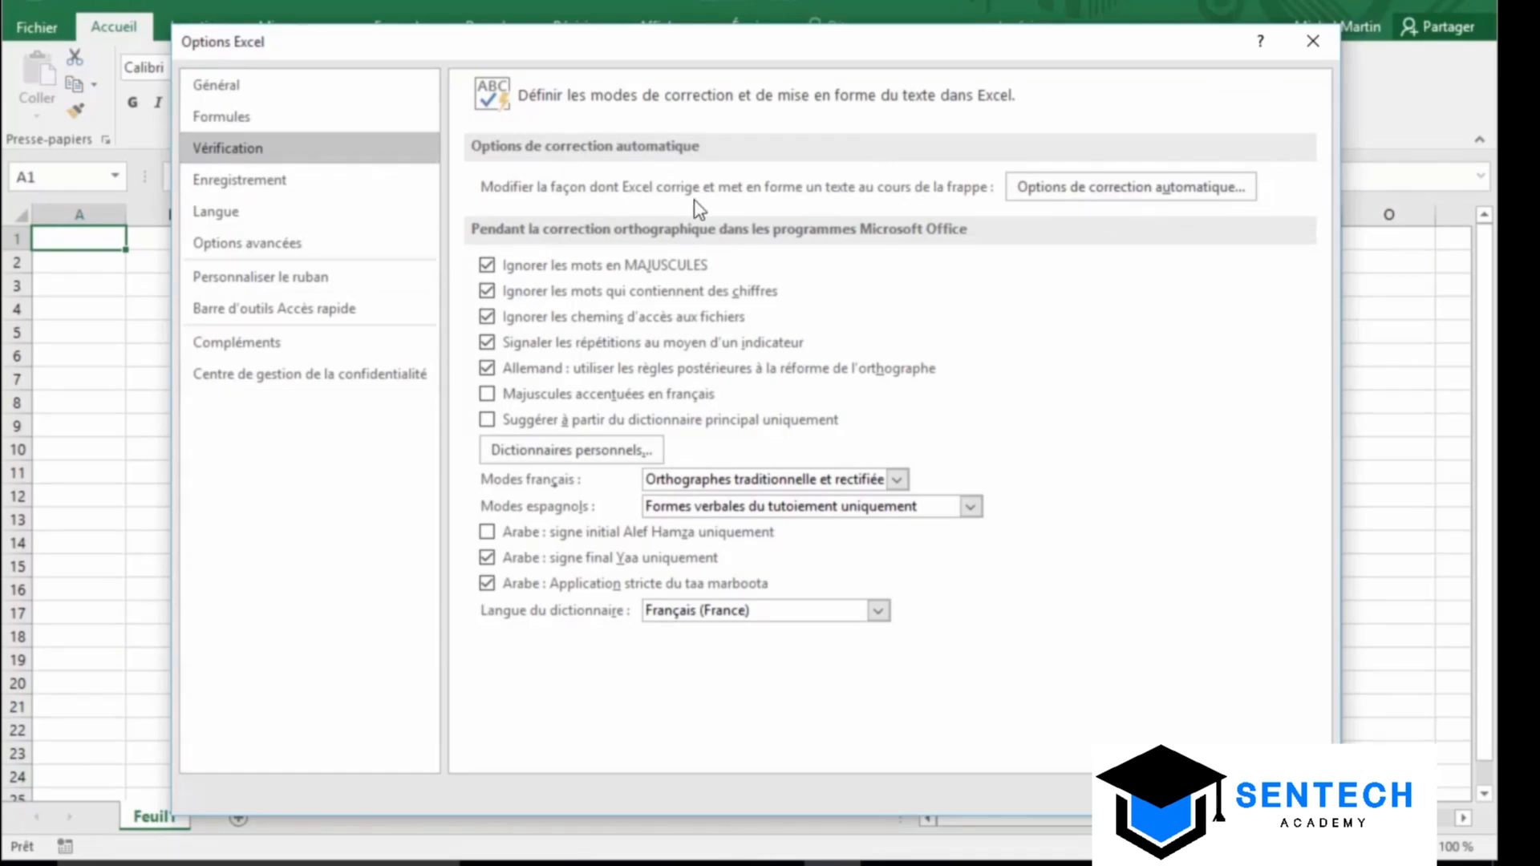
pyautogui.click(1090, 193)
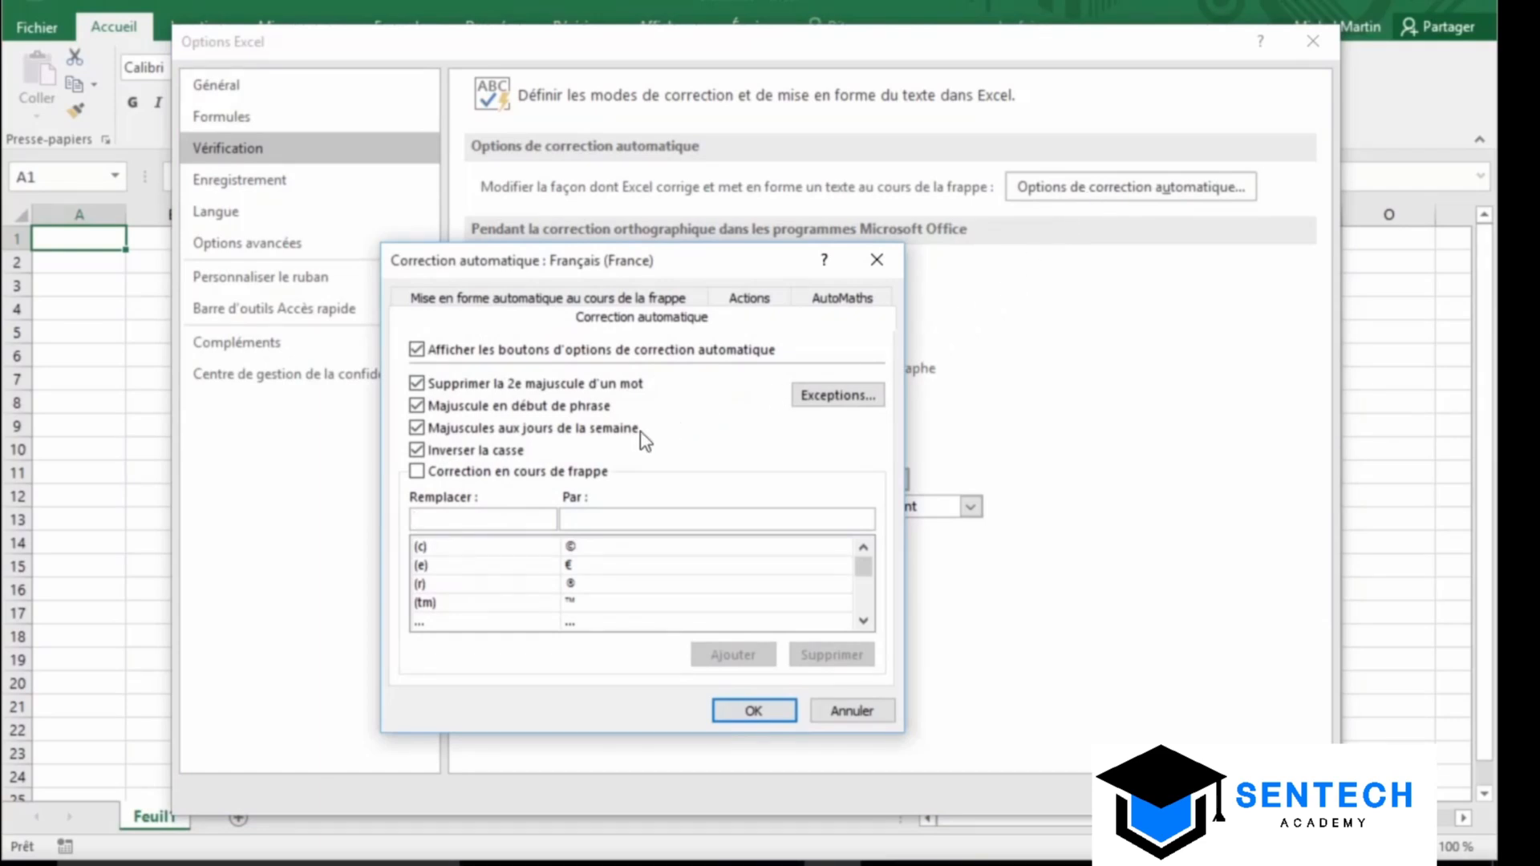
# Turn on Correction en cours de frappe in the AutoCorrect dialog
pyautogui.click(464, 475)
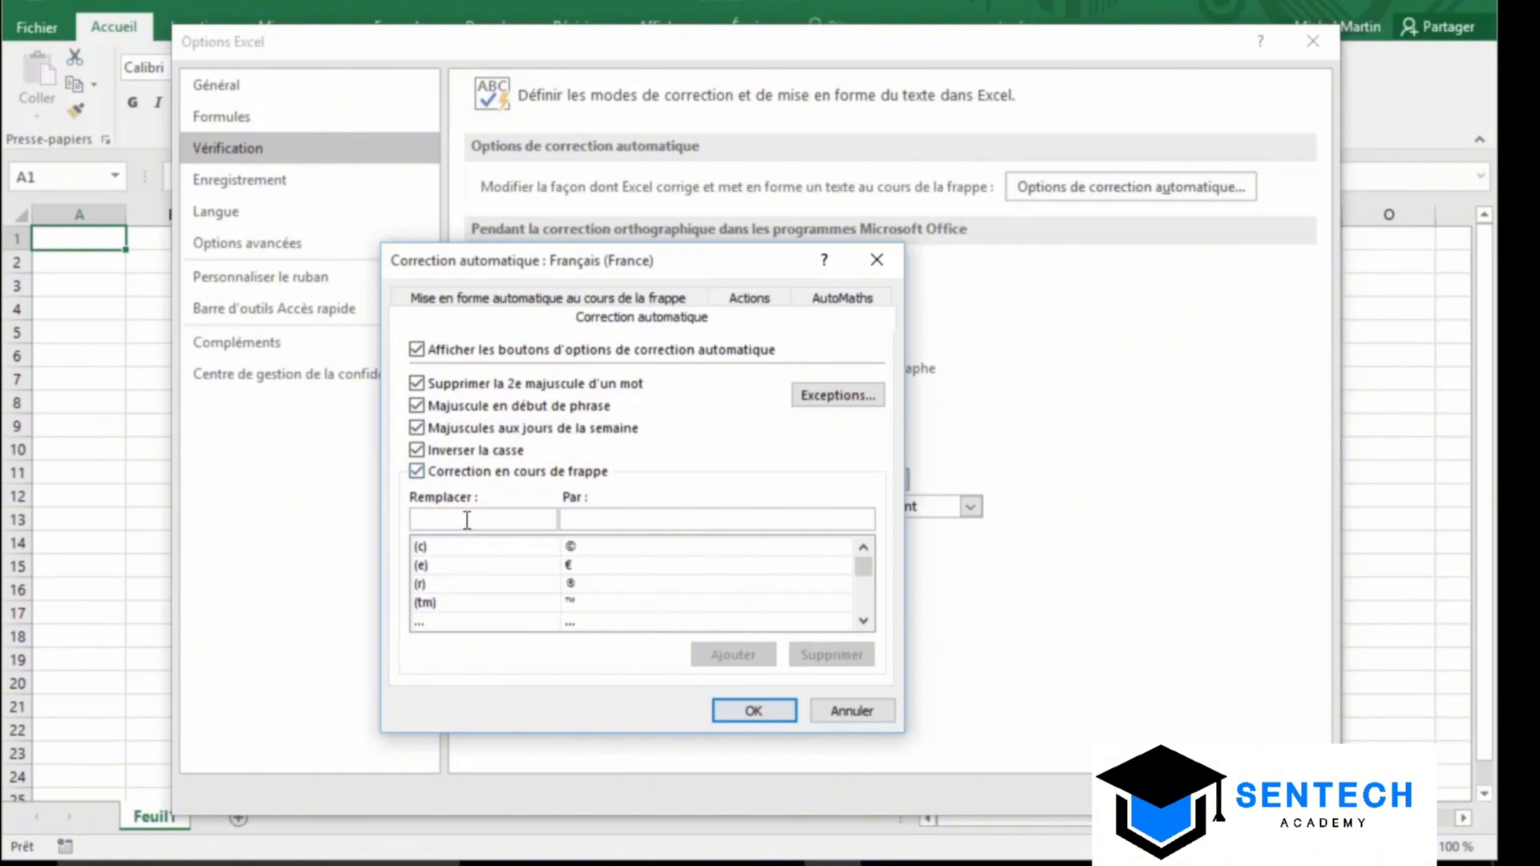
pyautogui.moveTo(864, 569)
pyautogui.mouseDown()
pyautogui.moveTo(870, 615)
pyautogui.moveTo(891, 568)
pyautogui.mouseUp()
pyautogui.click(614, 526)
# Add the entry 'cqfd' → 'ce qu'il fallait démontrer' and confirm both dialogs
pyautogui.click(492, 517)
pyautogui.write('cqfd')
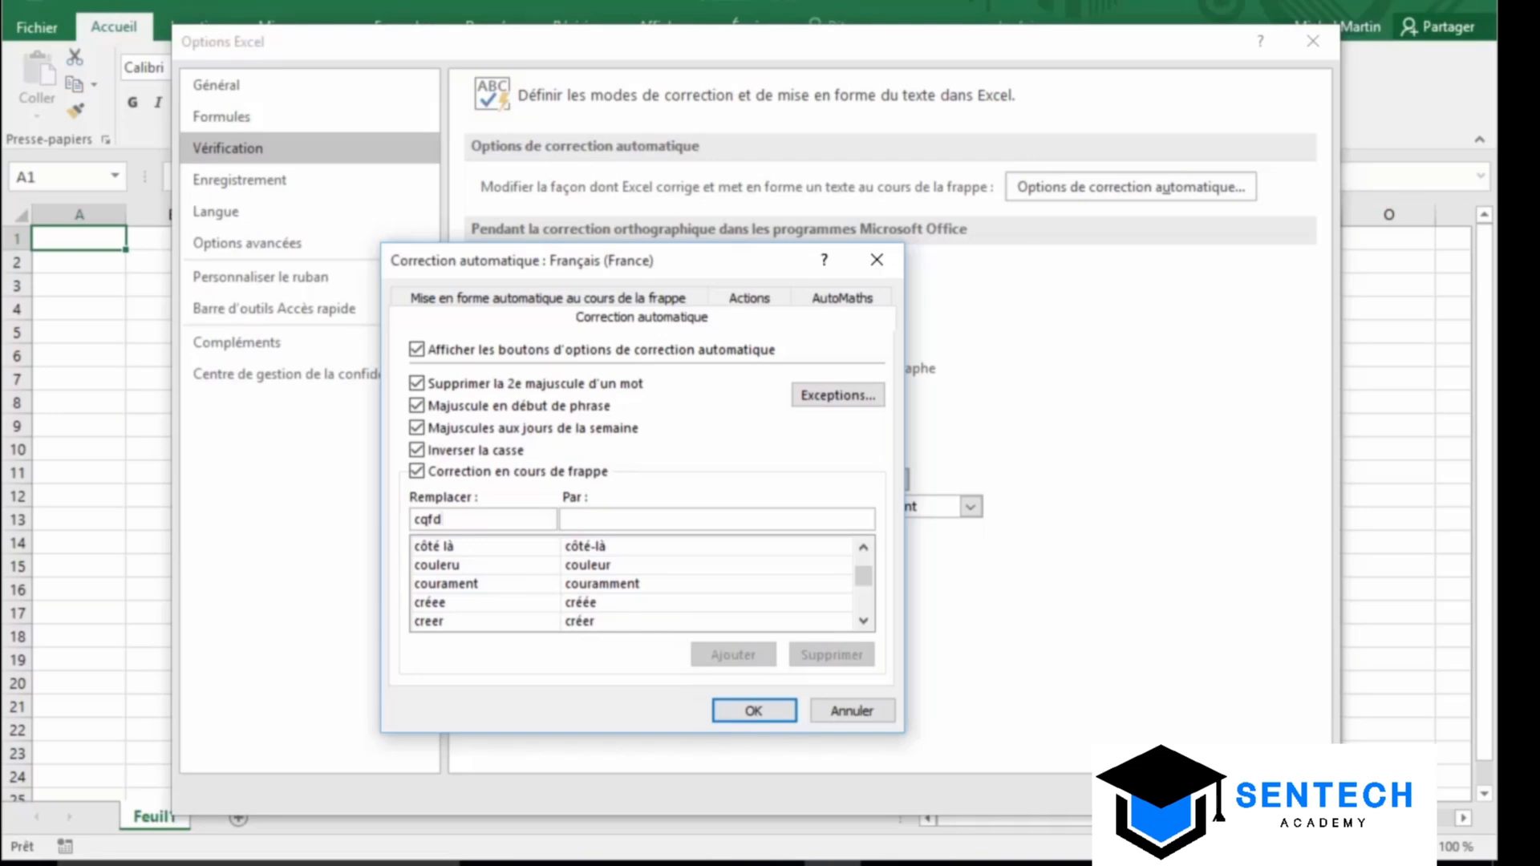
pyautogui.click(598, 518)
pyautogui.write("ce qu'il ")
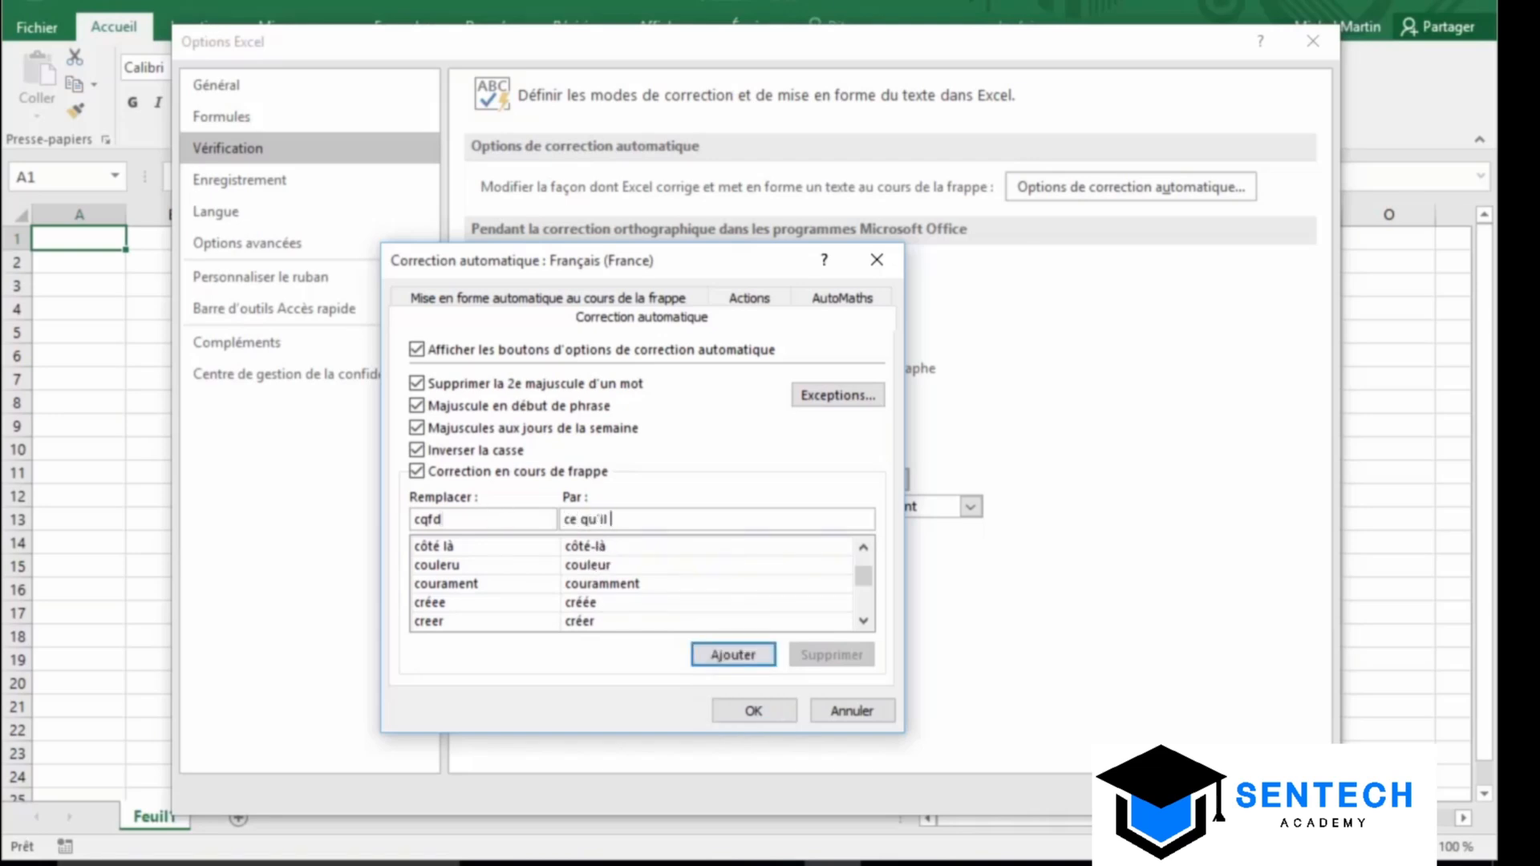
pyautogui.write('fallait démontrer')
pyautogui.click(728, 644)
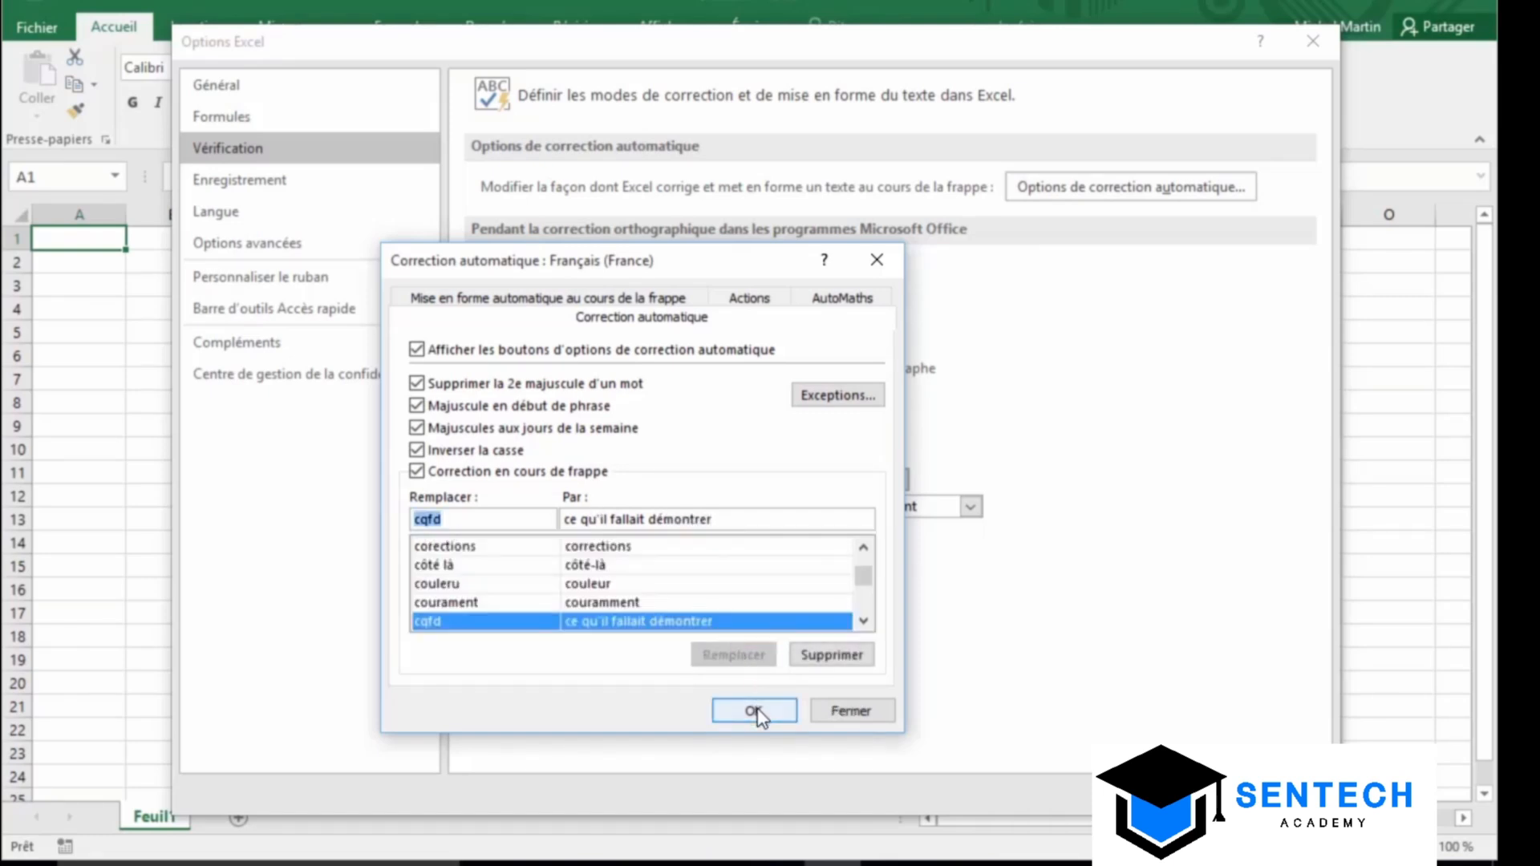
pyautogui.click(752, 710)
pyautogui.click(1185, 793)
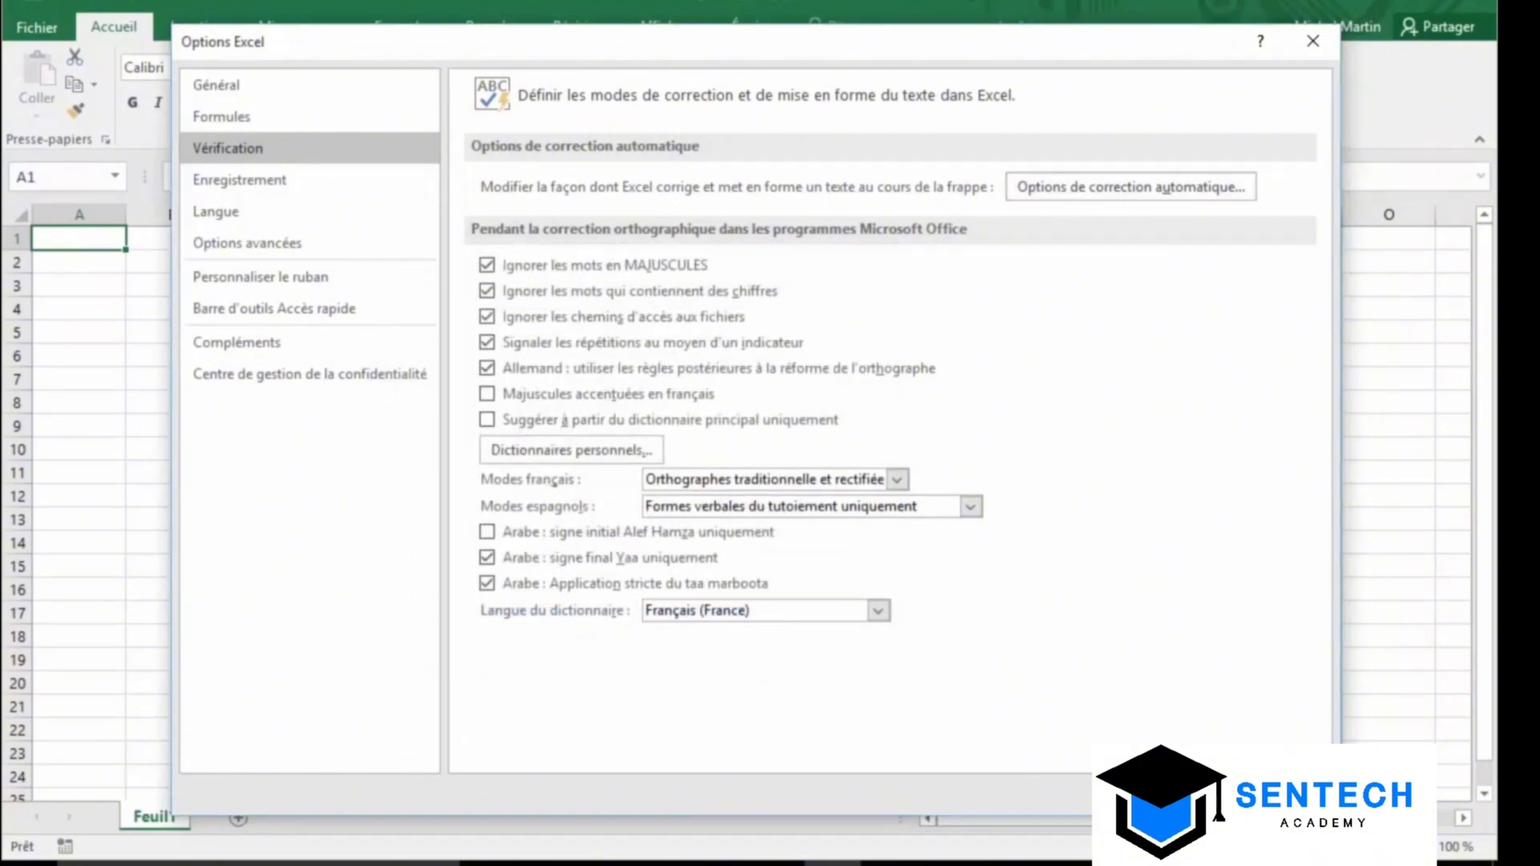
# Test the cqfd AutoCorrect in A1, then fill A1:A12 with weekdays starting from Lundi
pyautogui.write('cq')
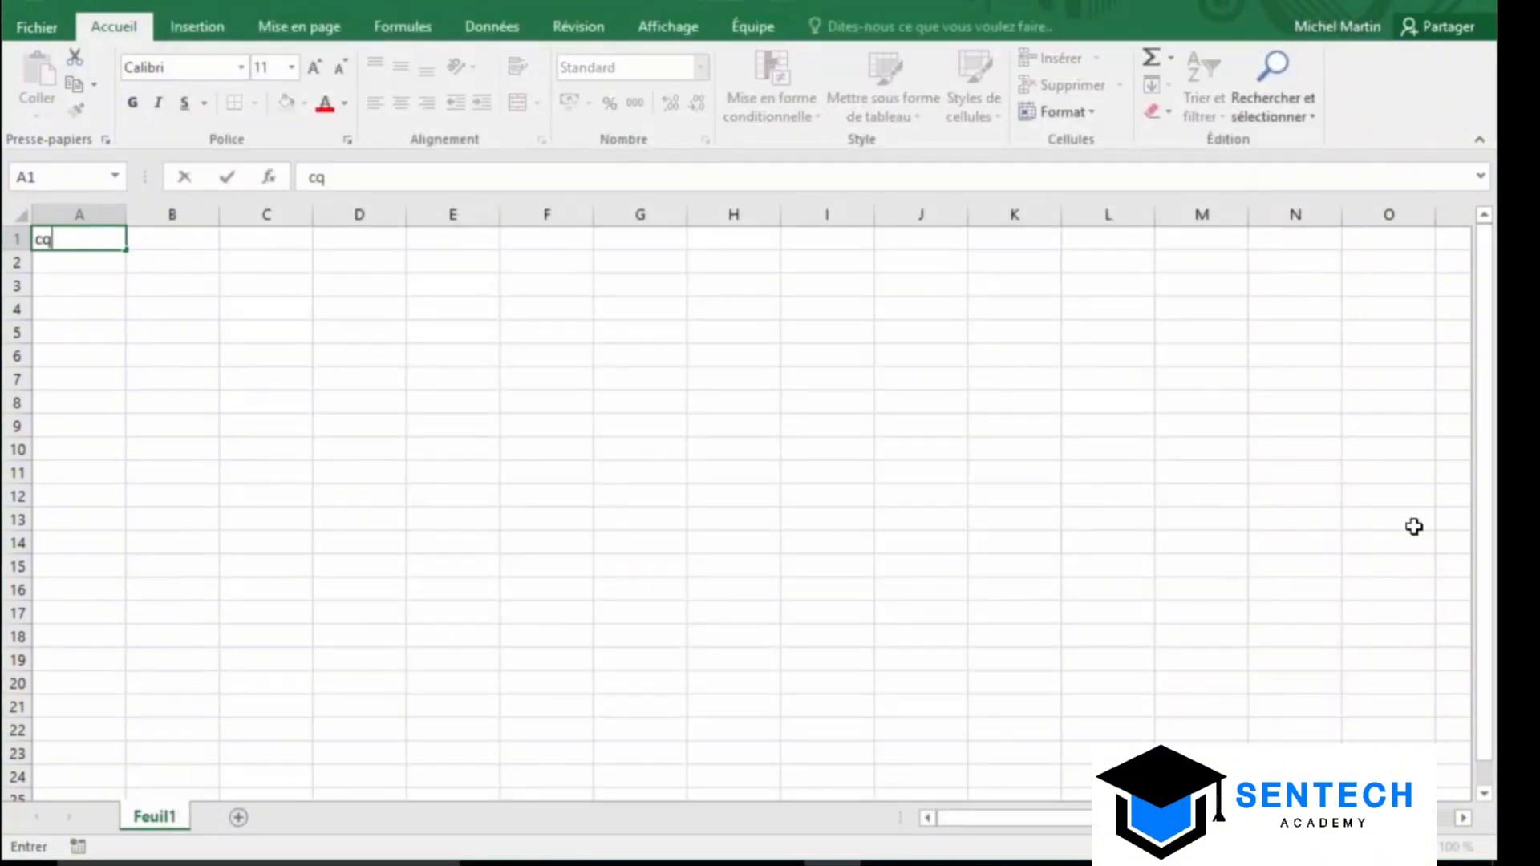
pyautogui.write('fd')
pyautogui.press('Return')
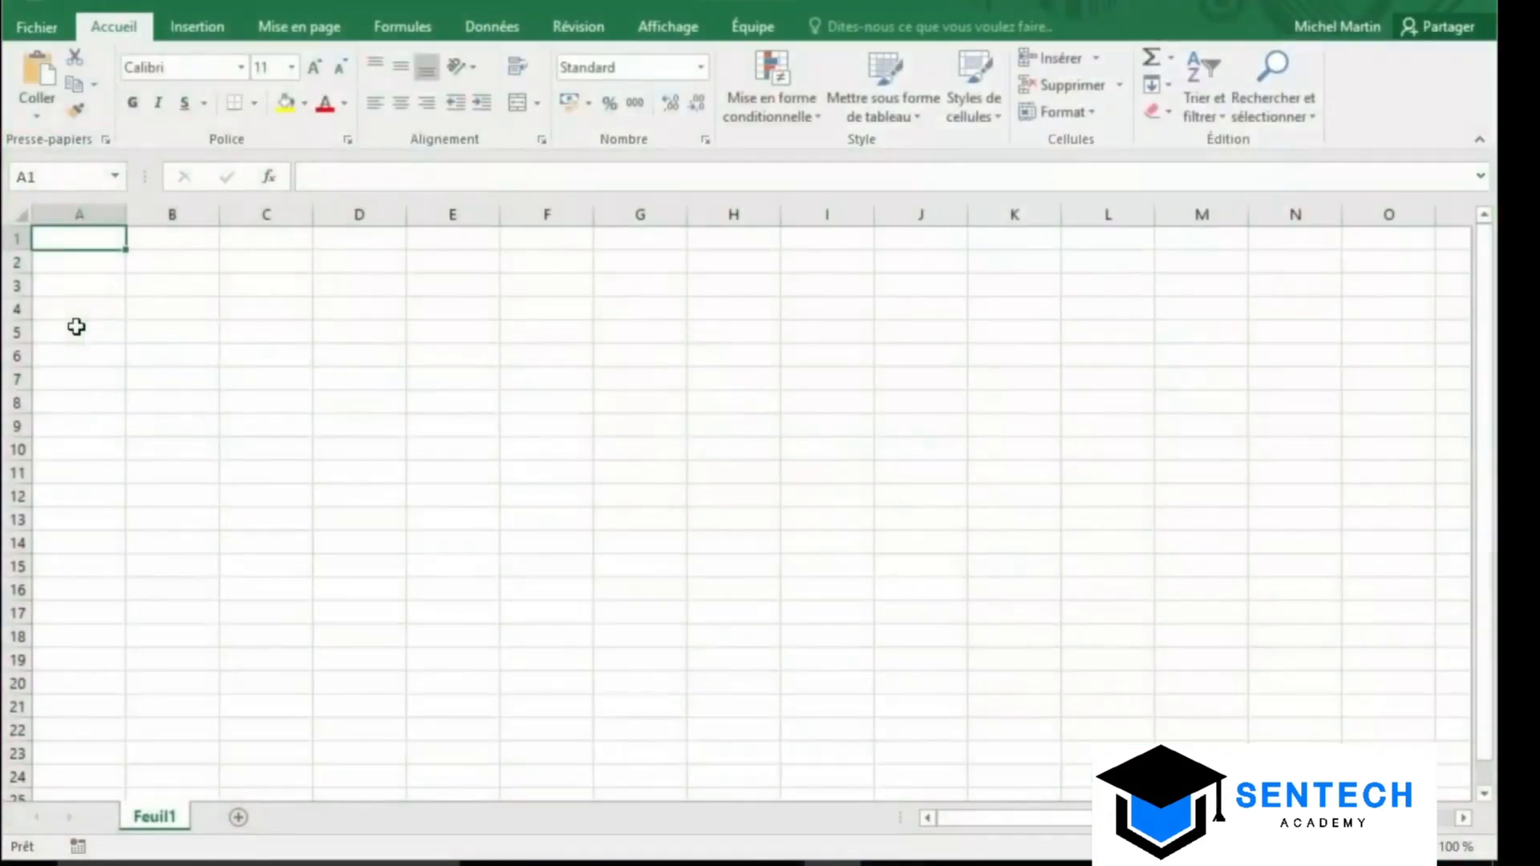
pyautogui.write('Lundi')
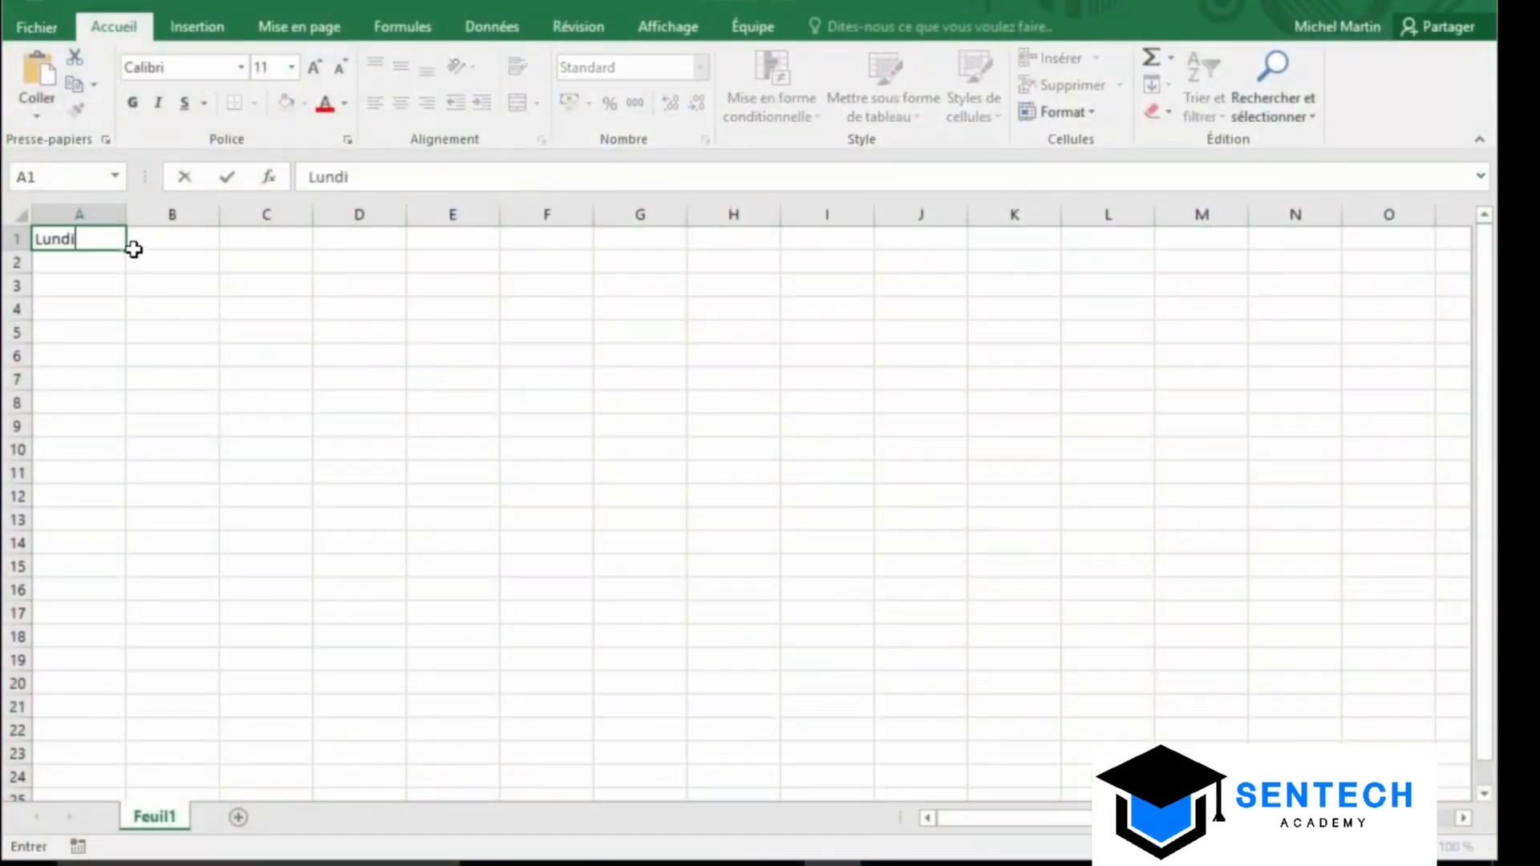
pyautogui.moveTo(133, 249); pyautogui.dragTo(112, 502)
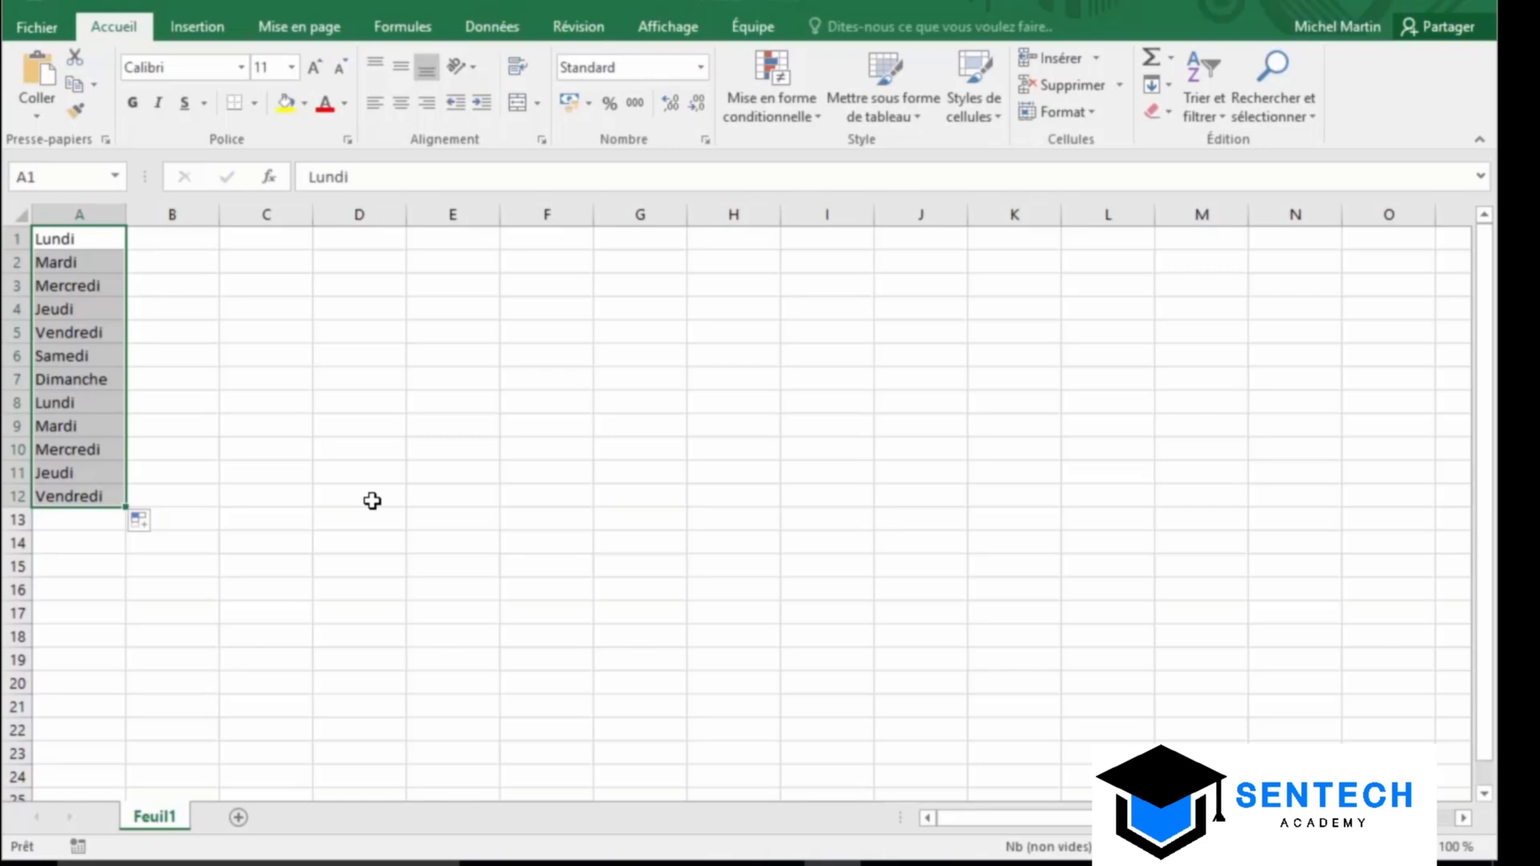
pyautogui.click(250, 242)
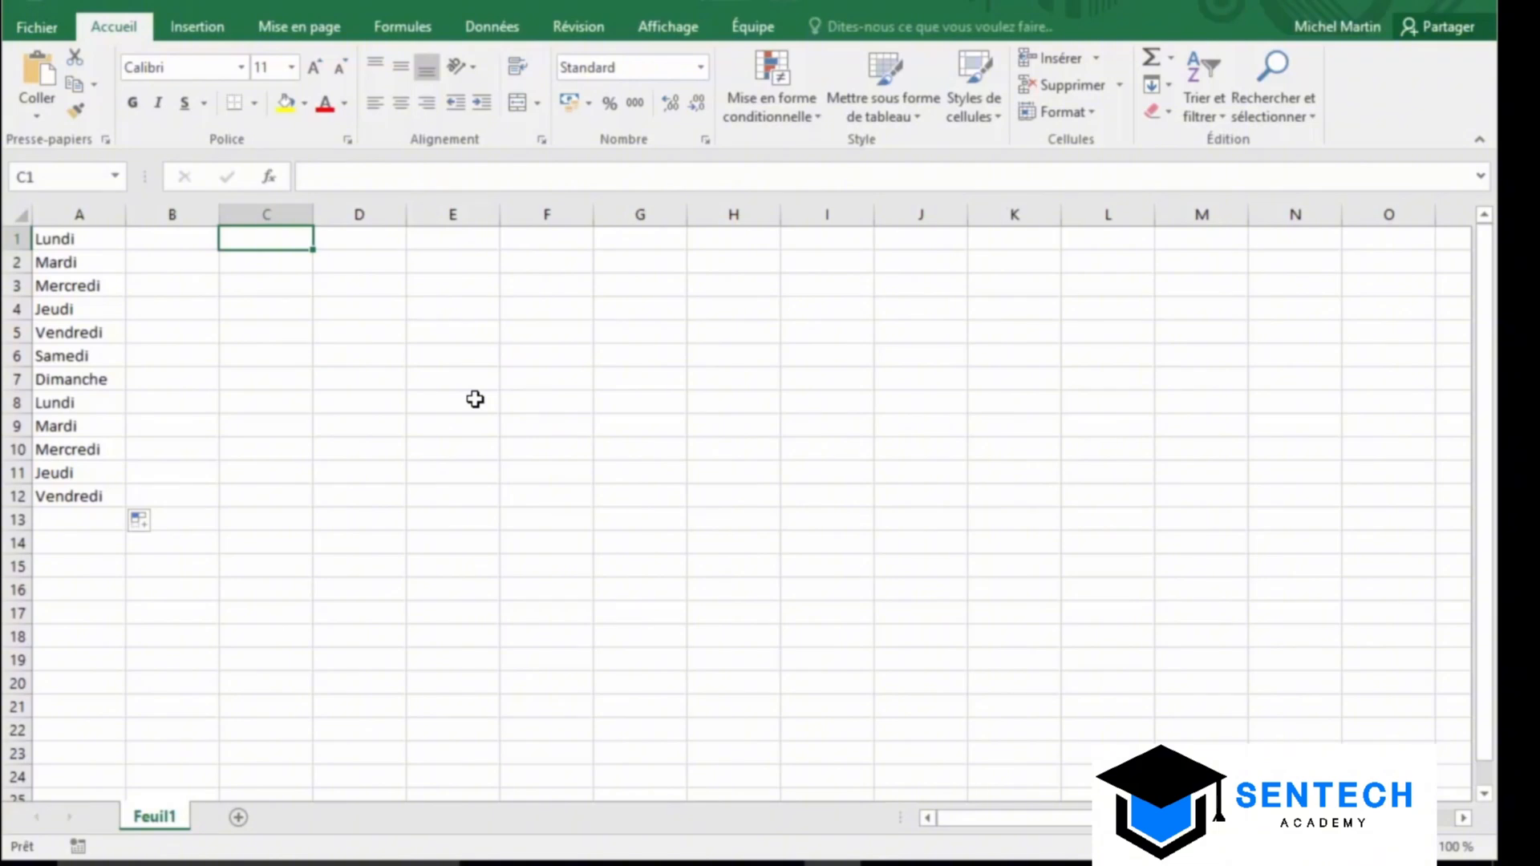
# Create a custom fill list from six pasted first names in Modifier les listes personnalisées
pyautogui.click(55, 31)
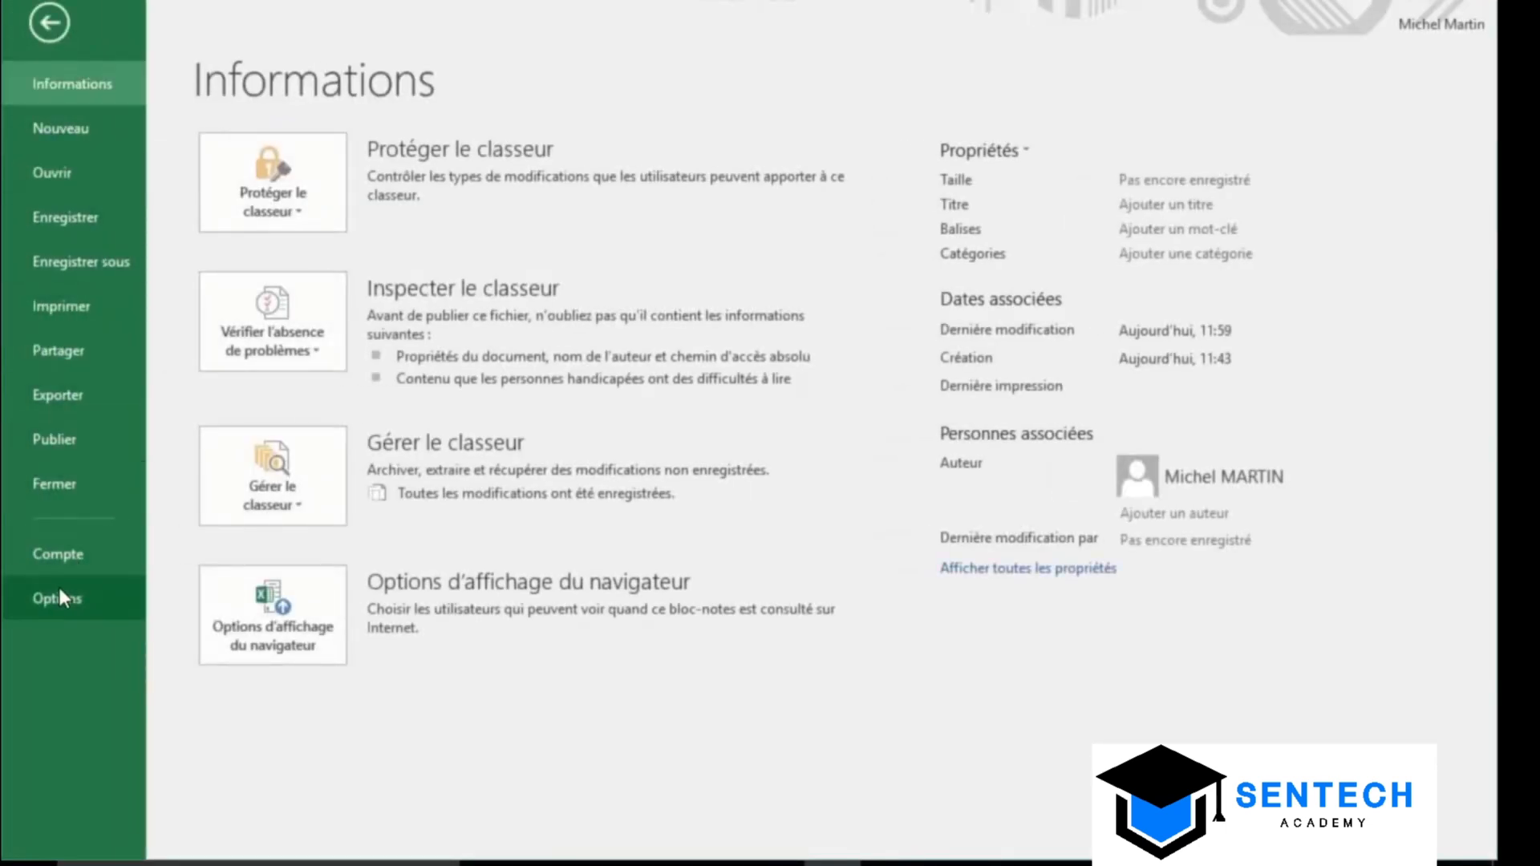
pyautogui.click(61, 603)
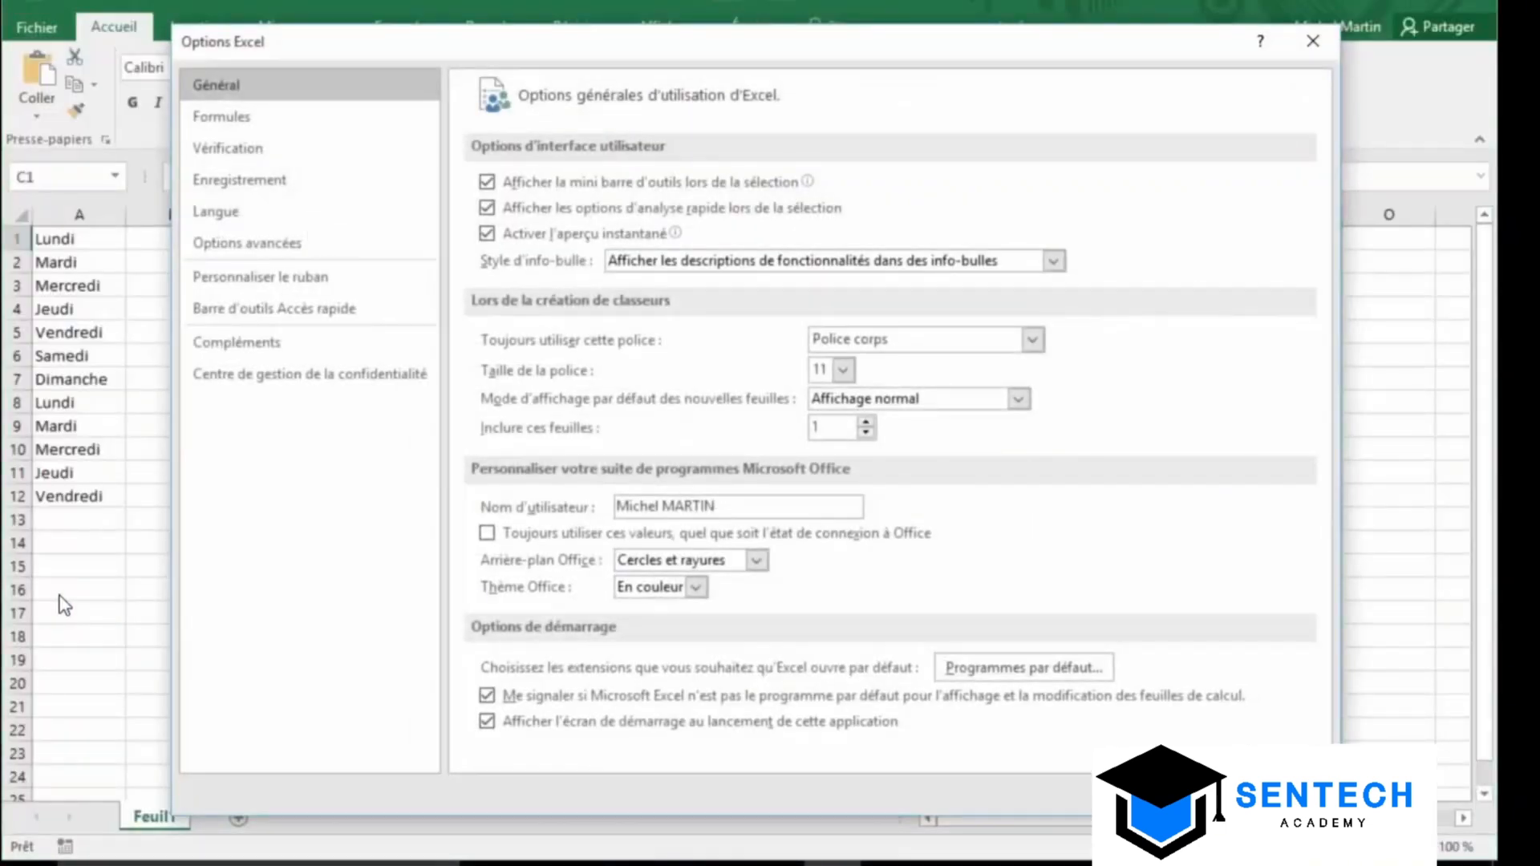
pyautogui.click(305, 254)
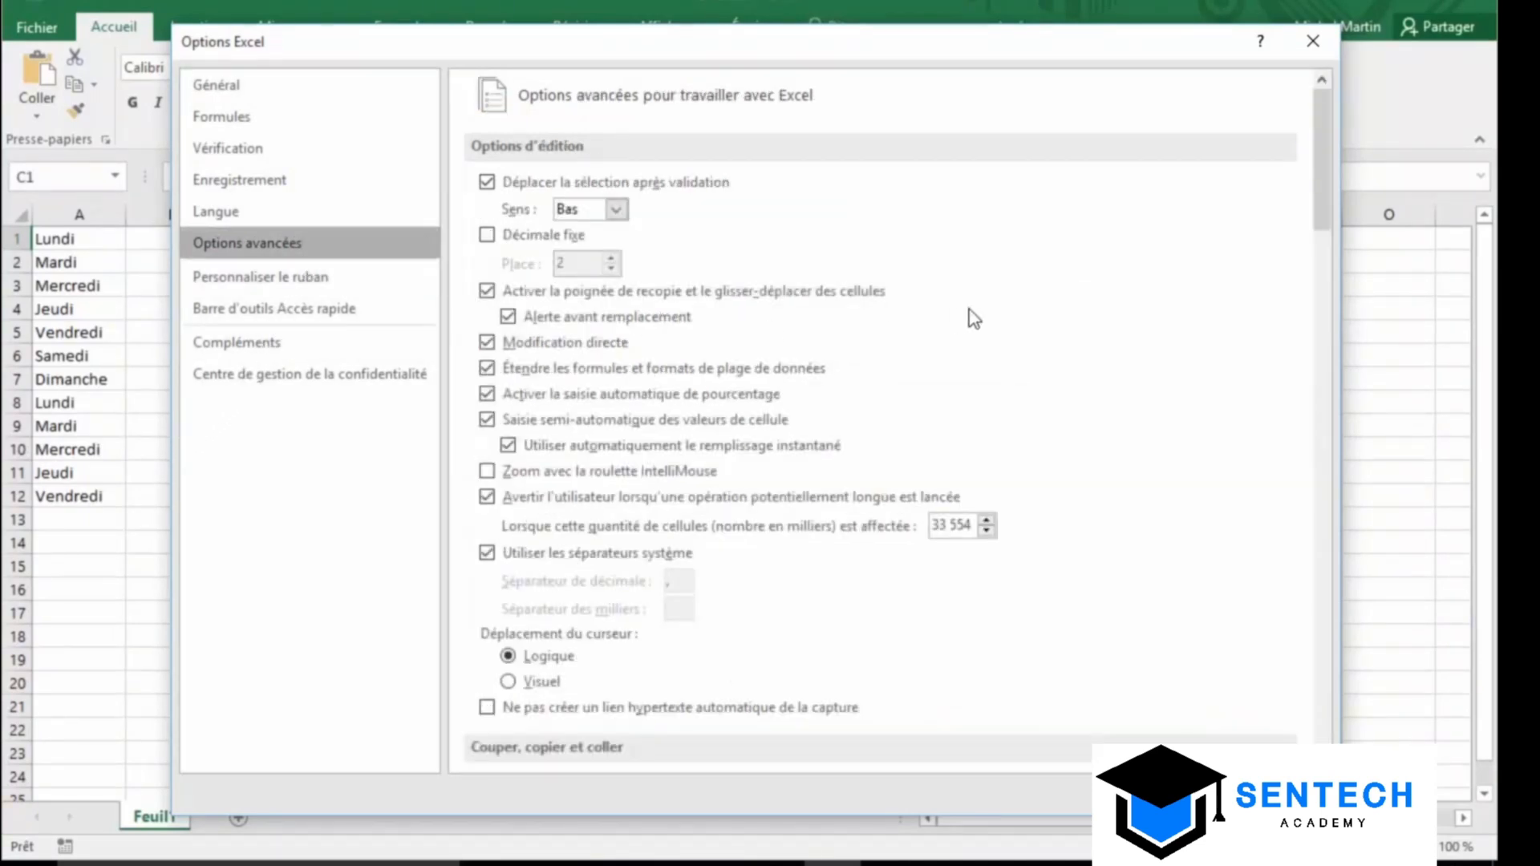
pyautogui.moveTo(1323, 203); pyautogui.dragTo(1380, 647)
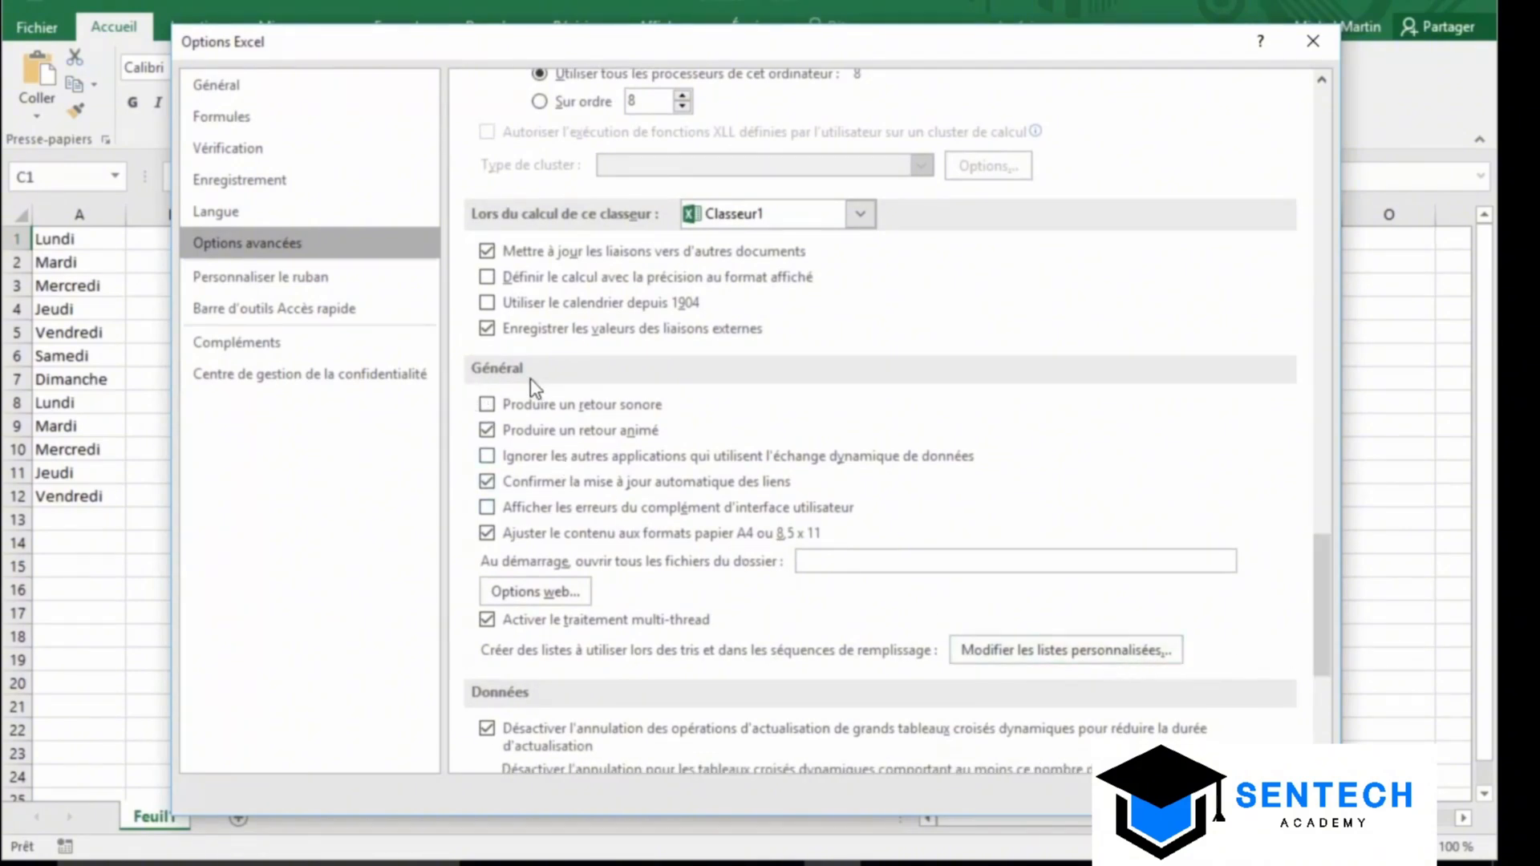
pyautogui.click(1013, 648)
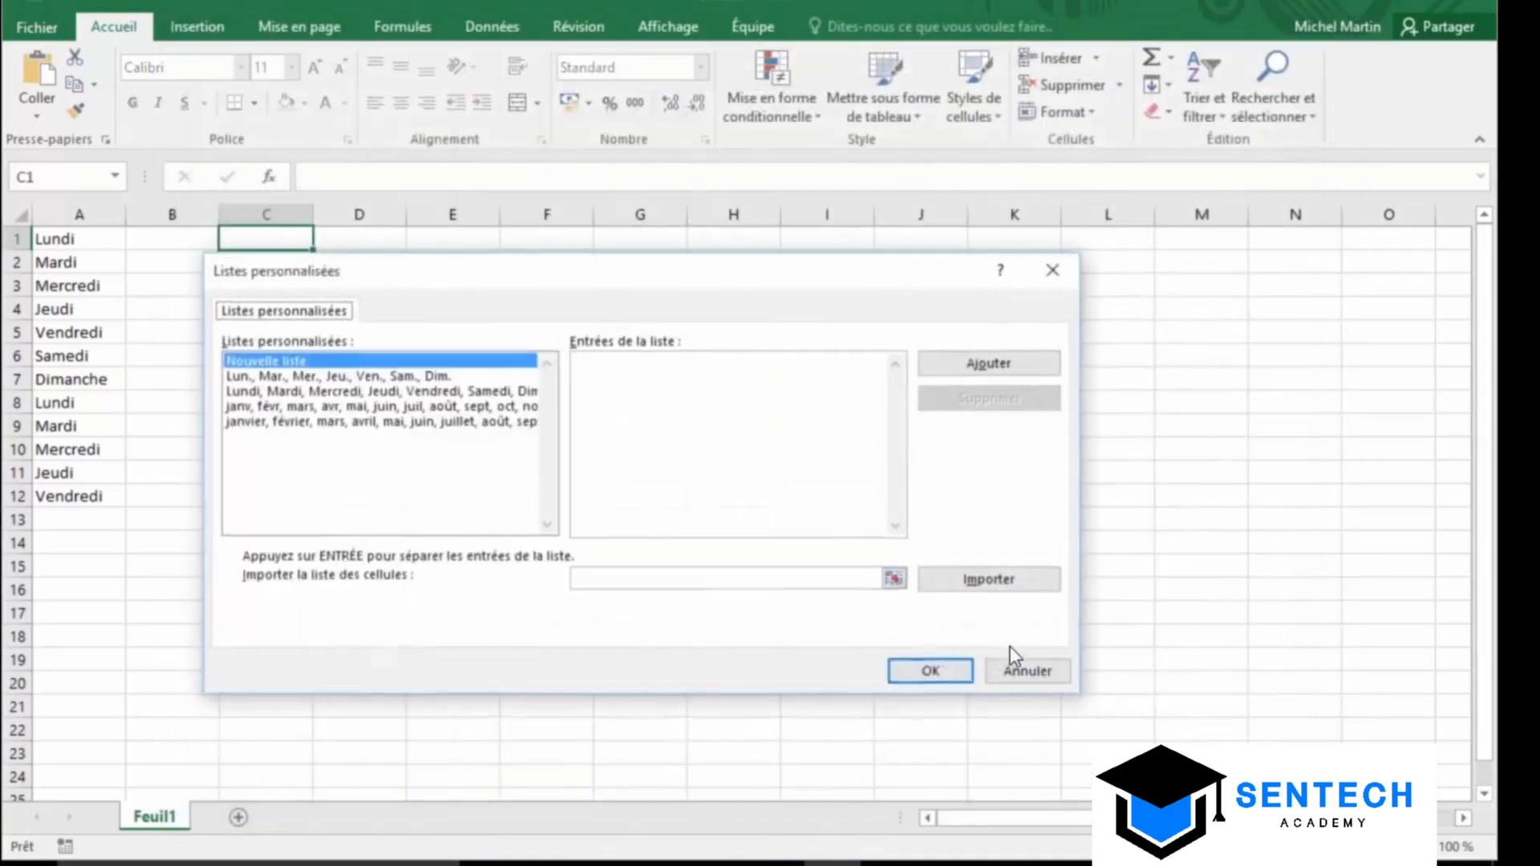
pyautogui.click(616, 368)
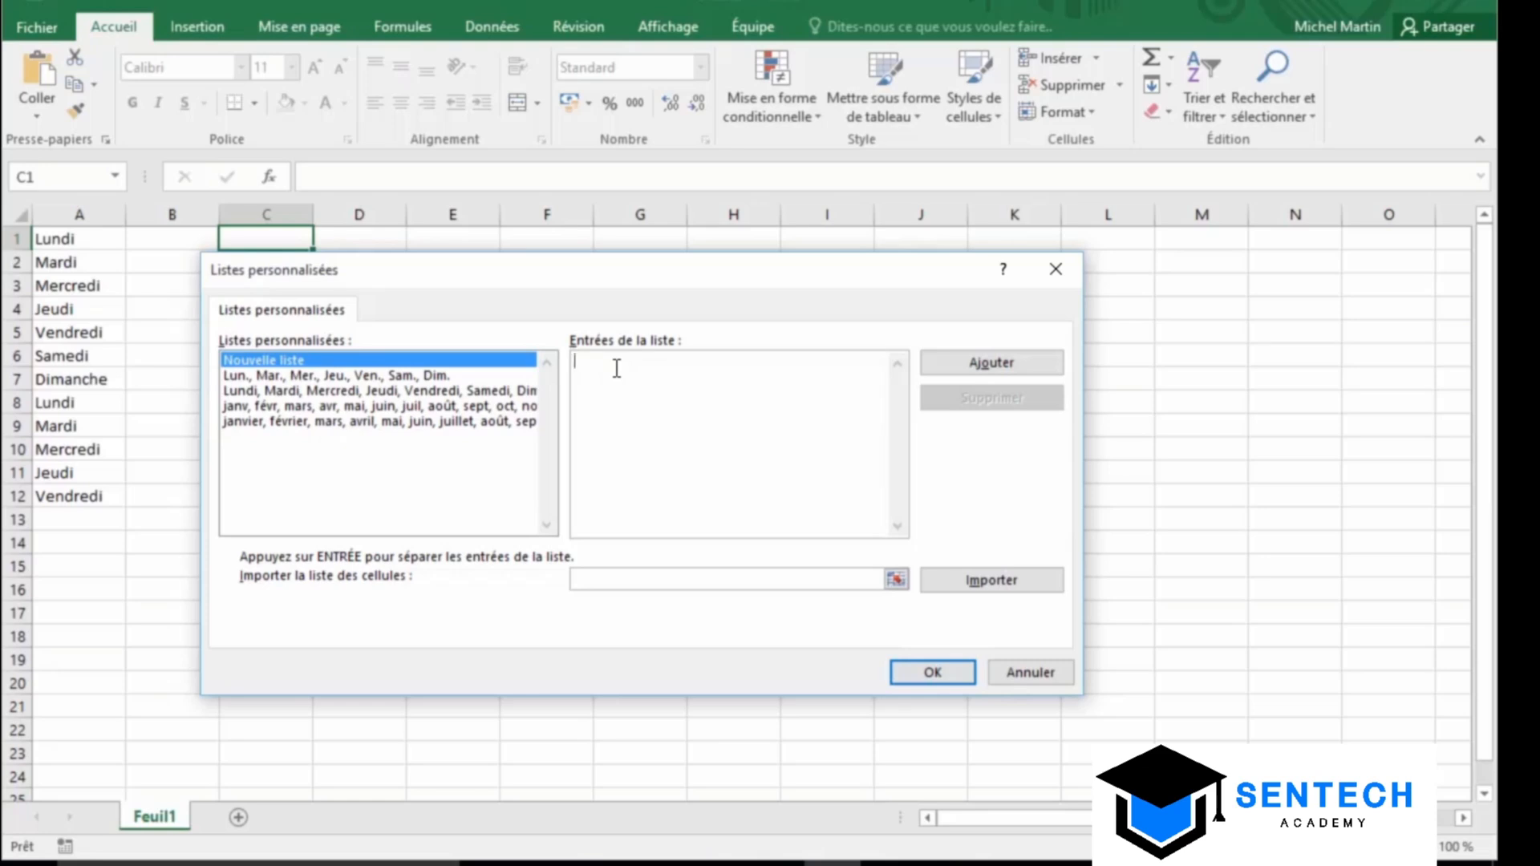
pyautogui.write('Kévin, Éric, Lionelle, Laurence, Patricia, Michel')
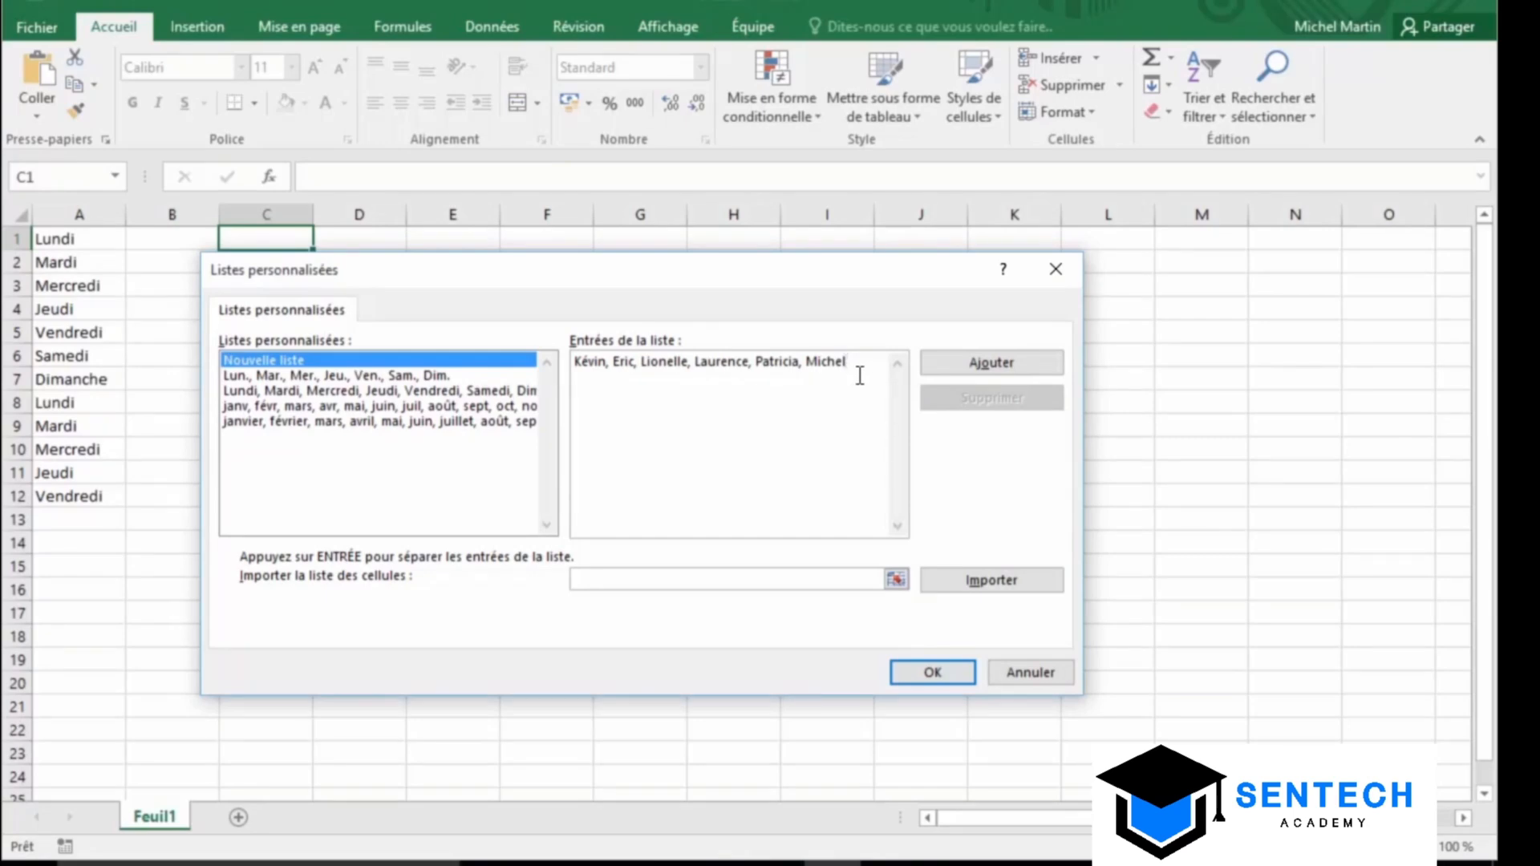
pyautogui.click(913, 671)
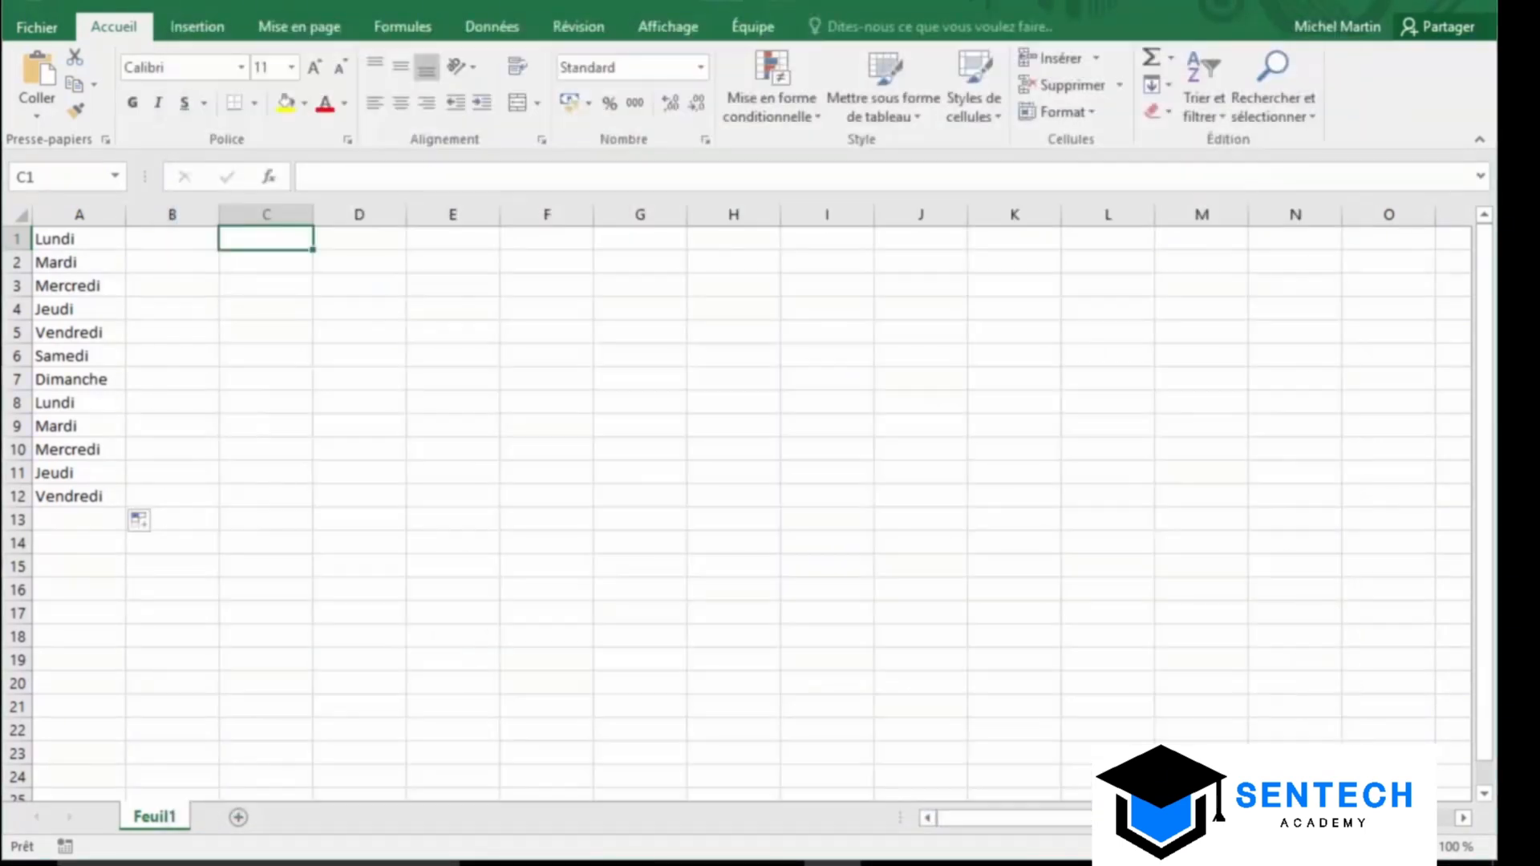
# Type Kévin in C1 and extend the custom name series right through F1
pyautogui.write('Kévin')
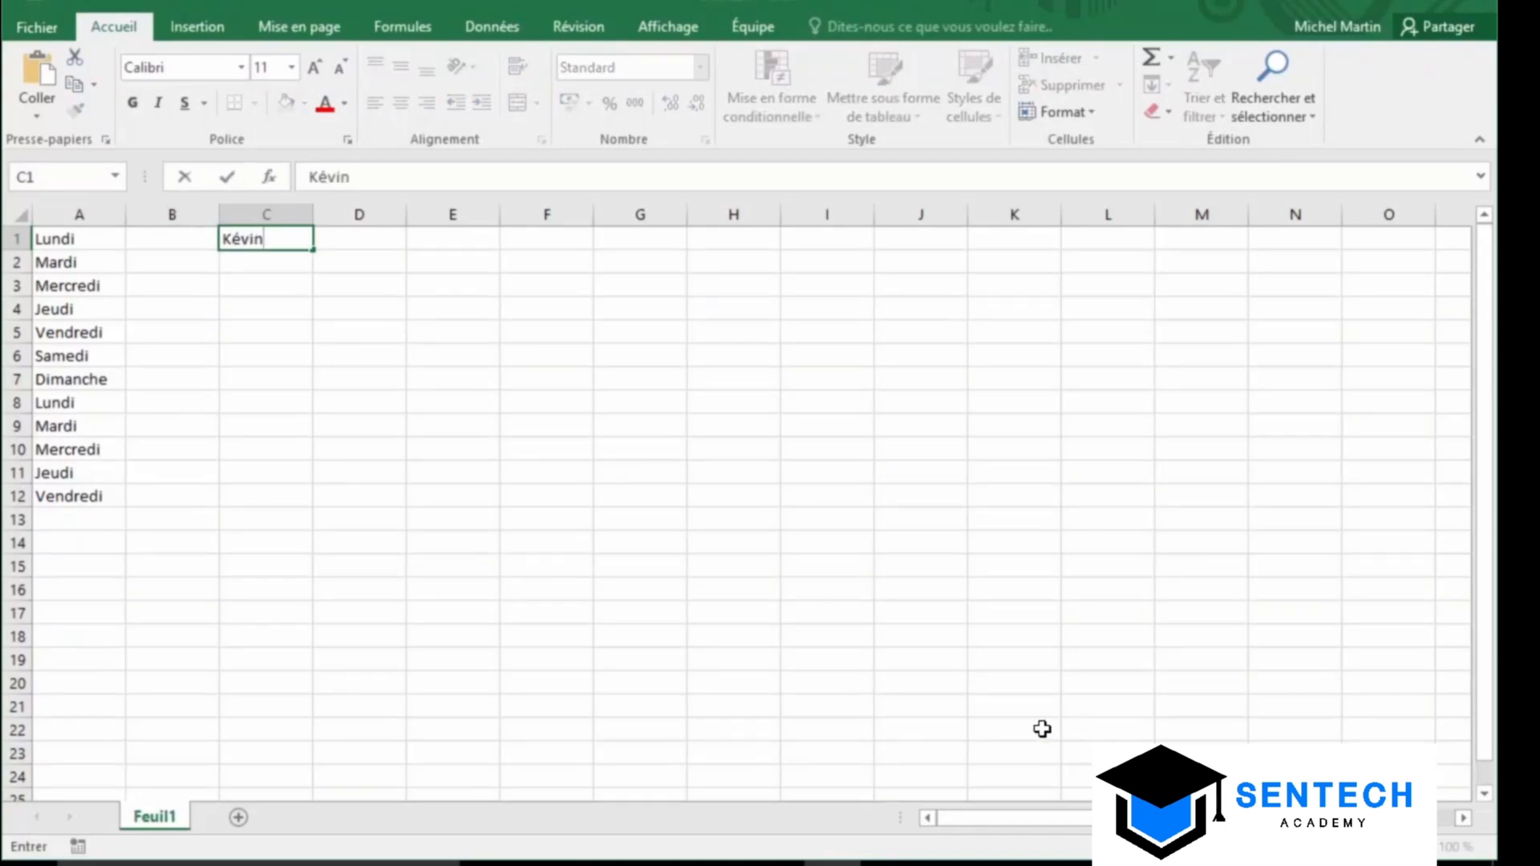
pyautogui.moveTo(313, 248); pyautogui.dragTo(752, 271)
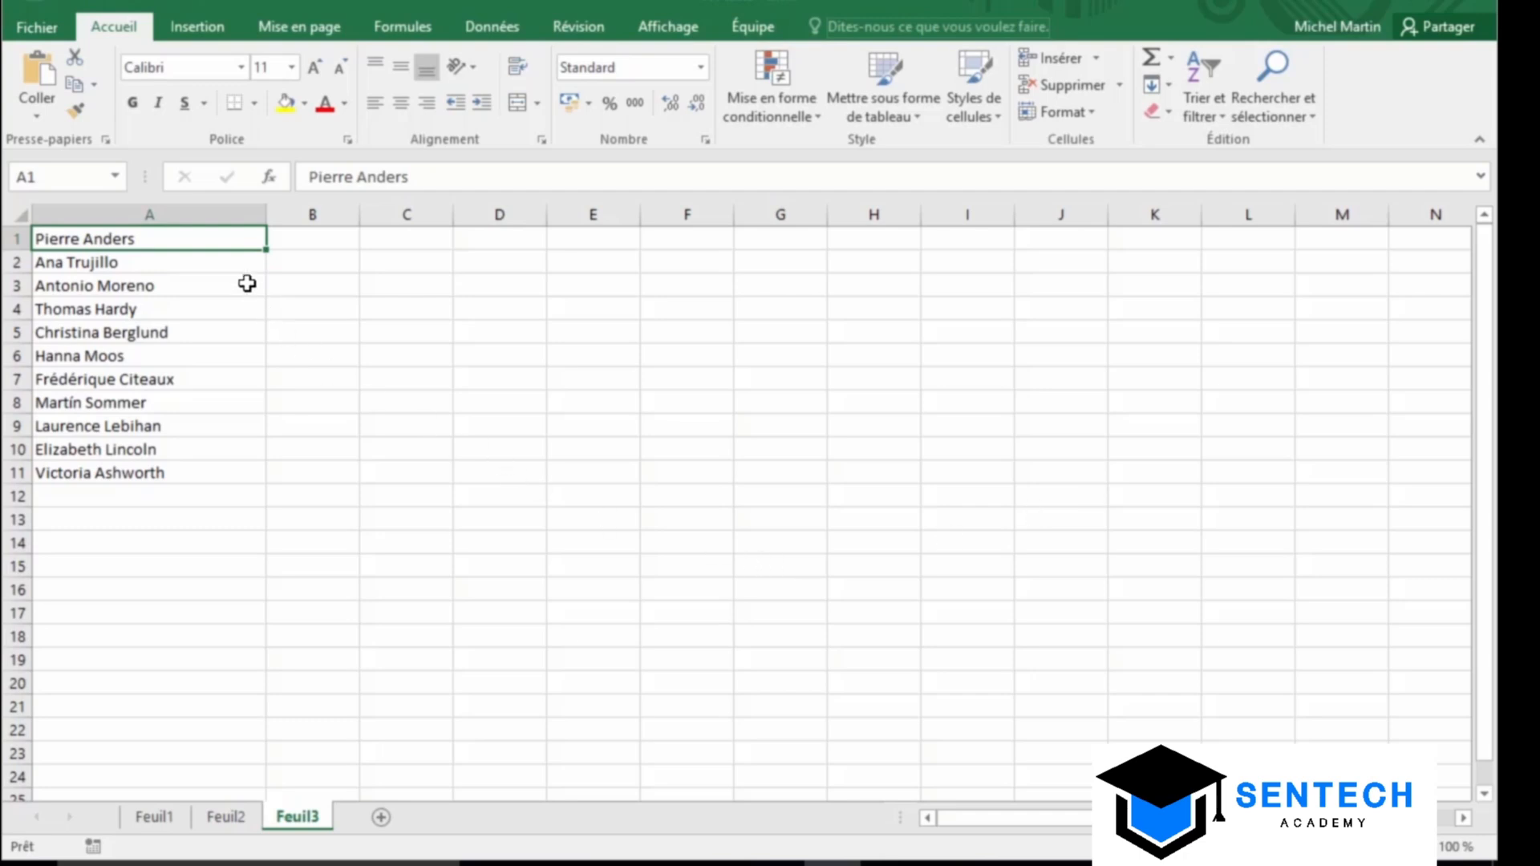
# Enter Pierre in B1 and Ana in B2 so Flash Fill completes the first names, then select B2:B12
pyautogui.click(226, 234)
pyautogui.click(325, 247)
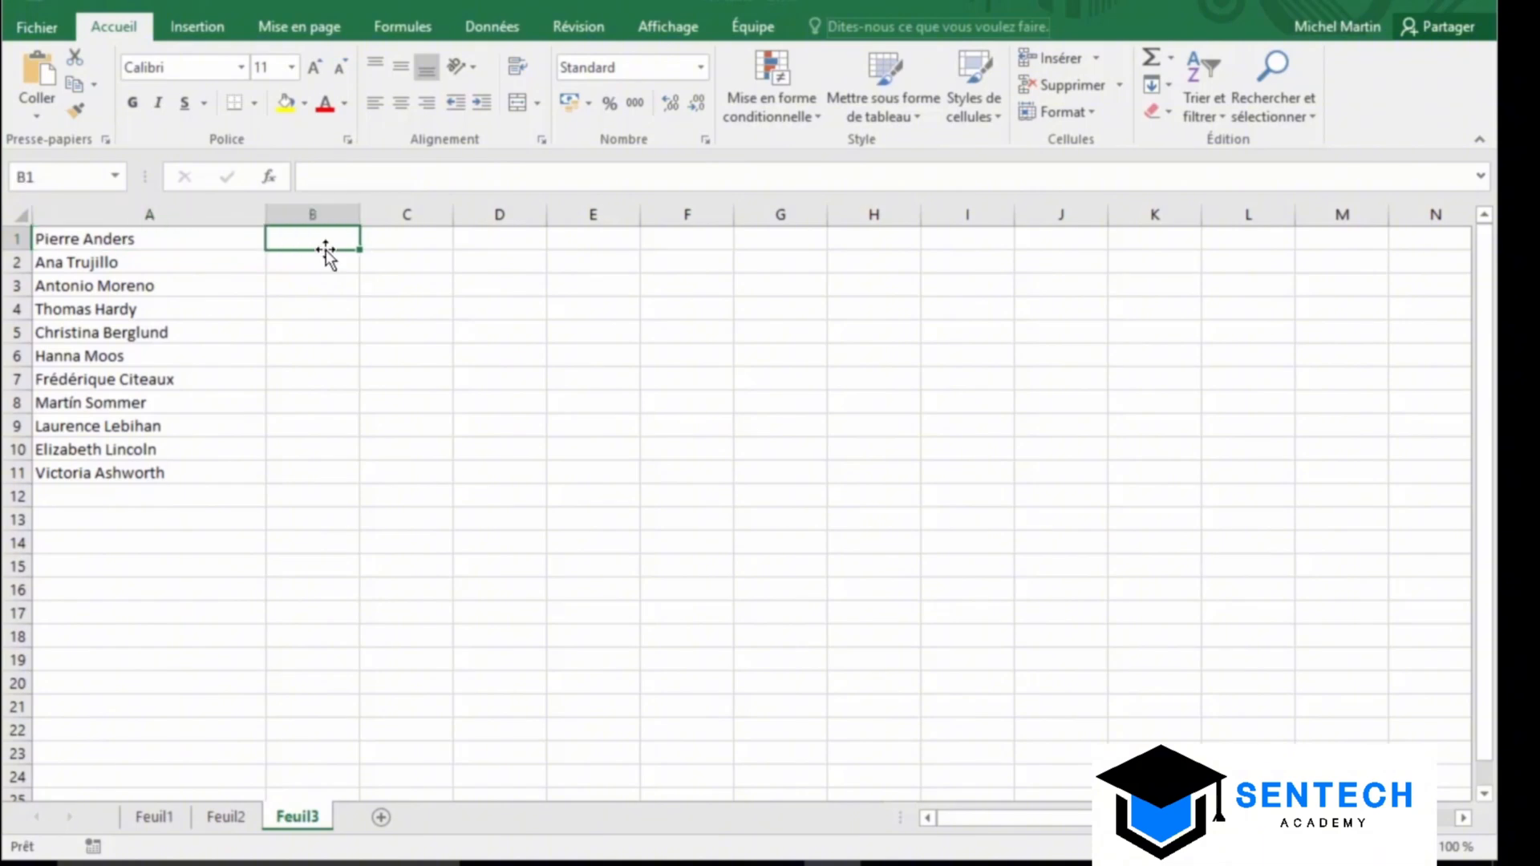
pyautogui.write('Pierre')
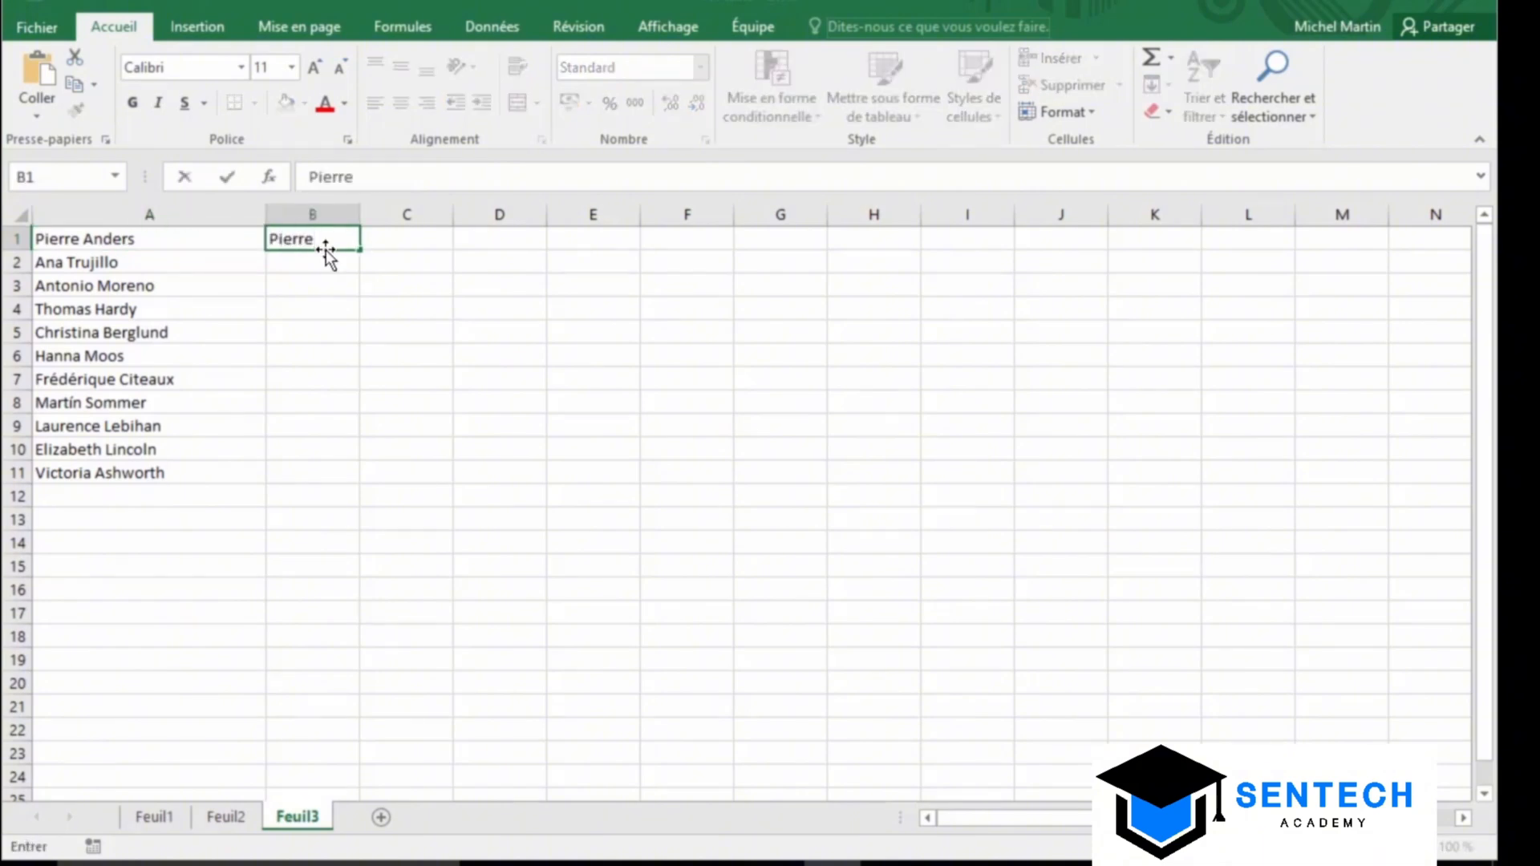
pyautogui.press('Return')
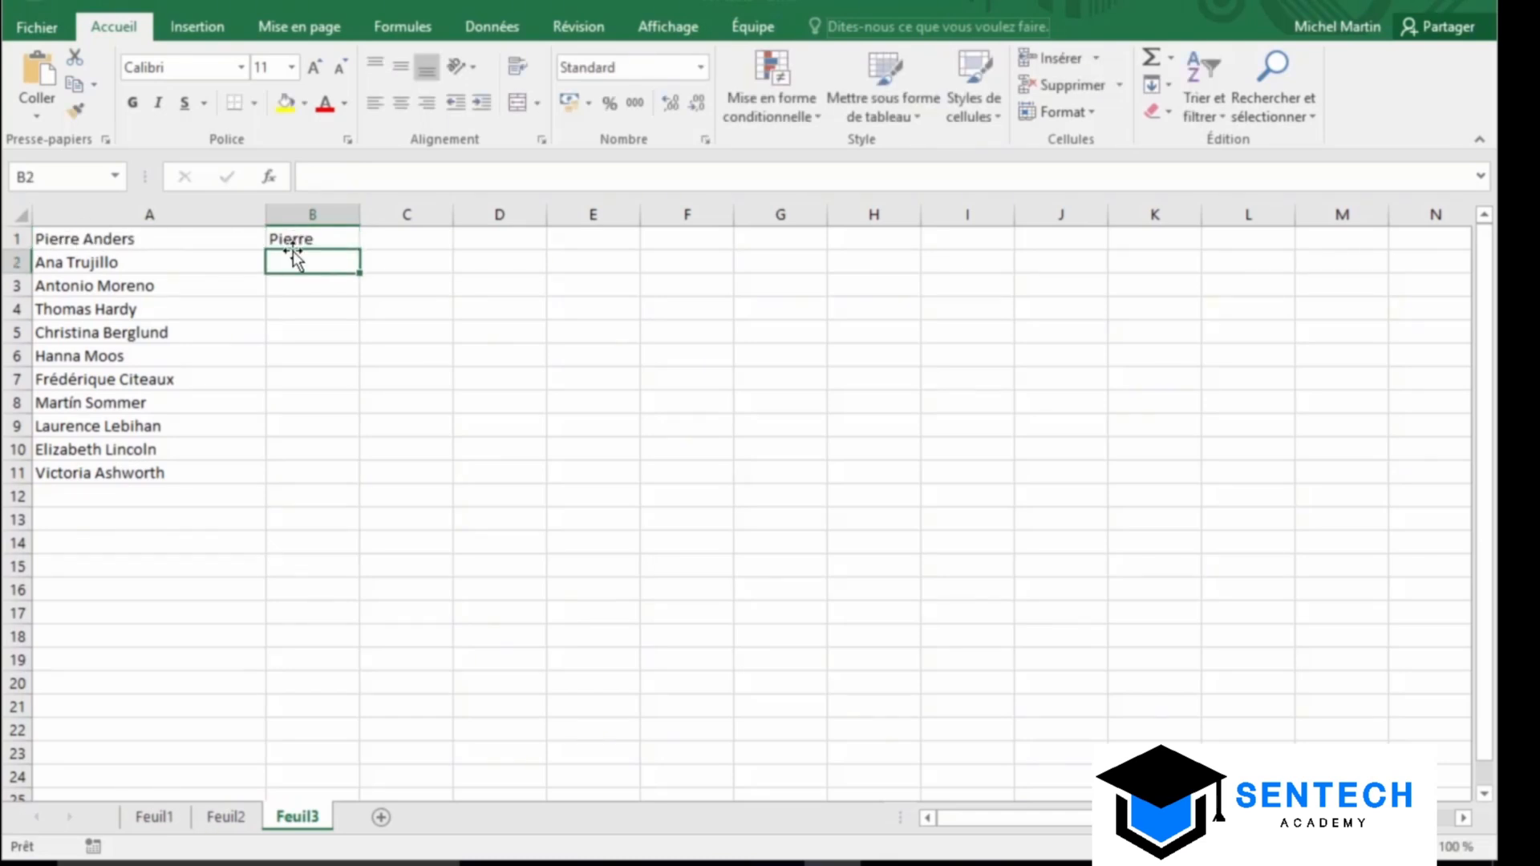
pyautogui.write('Ana')
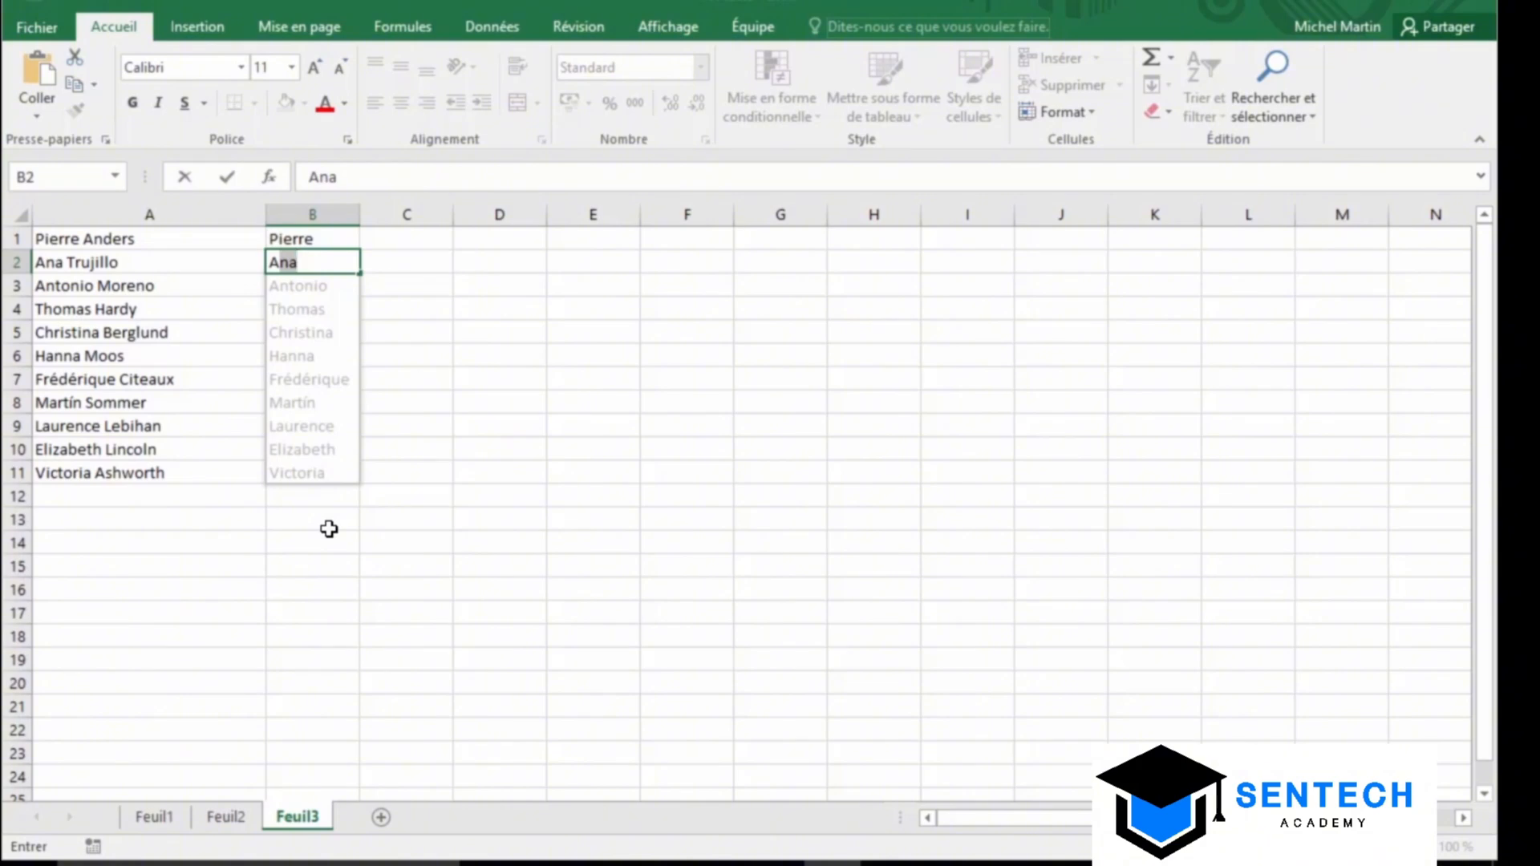
pyautogui.press('Return')
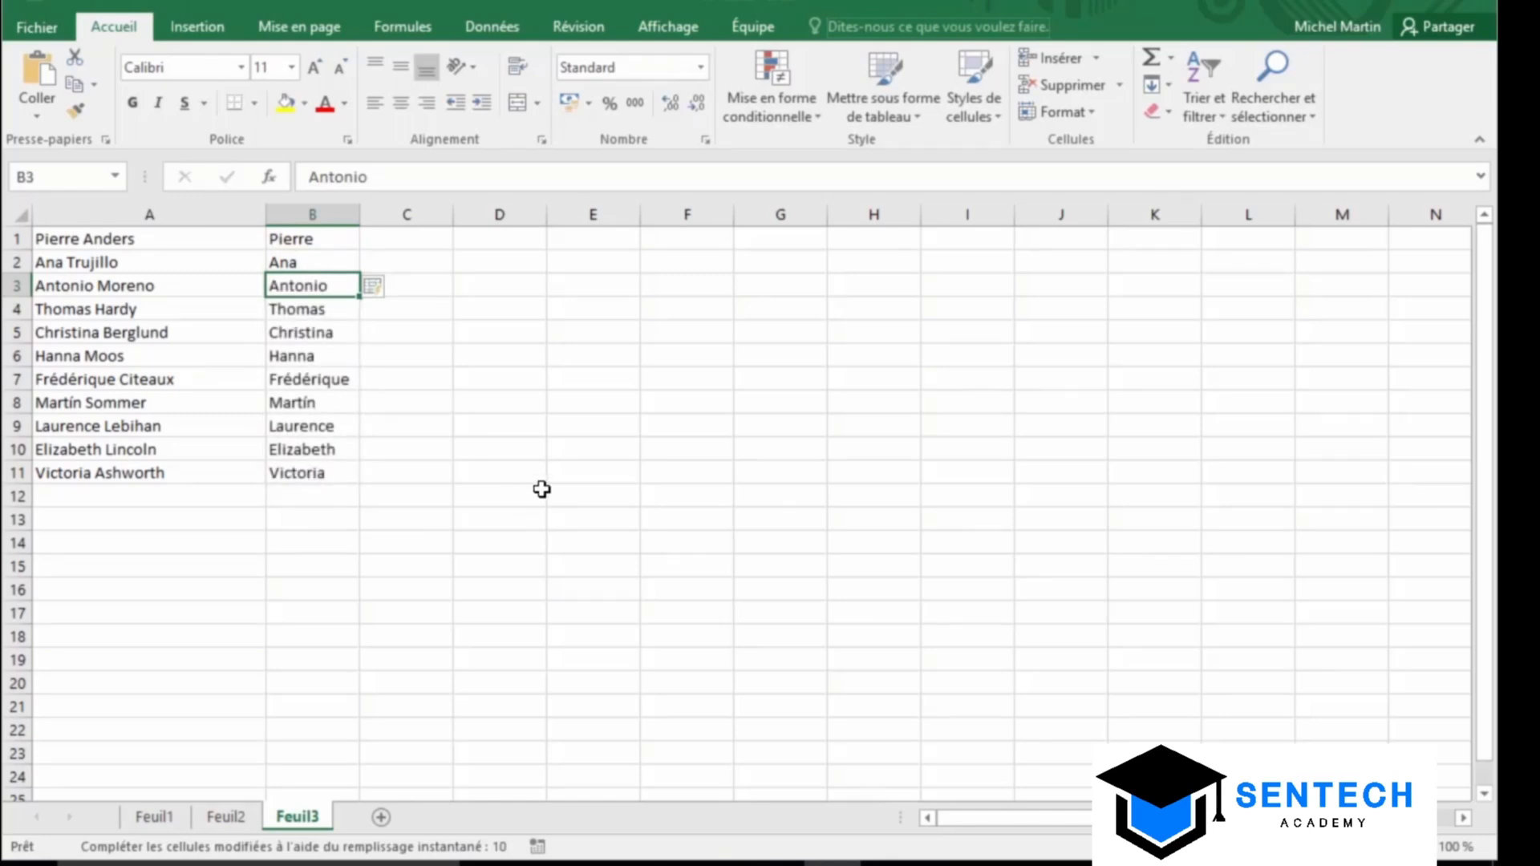
pyautogui.click(303, 262)
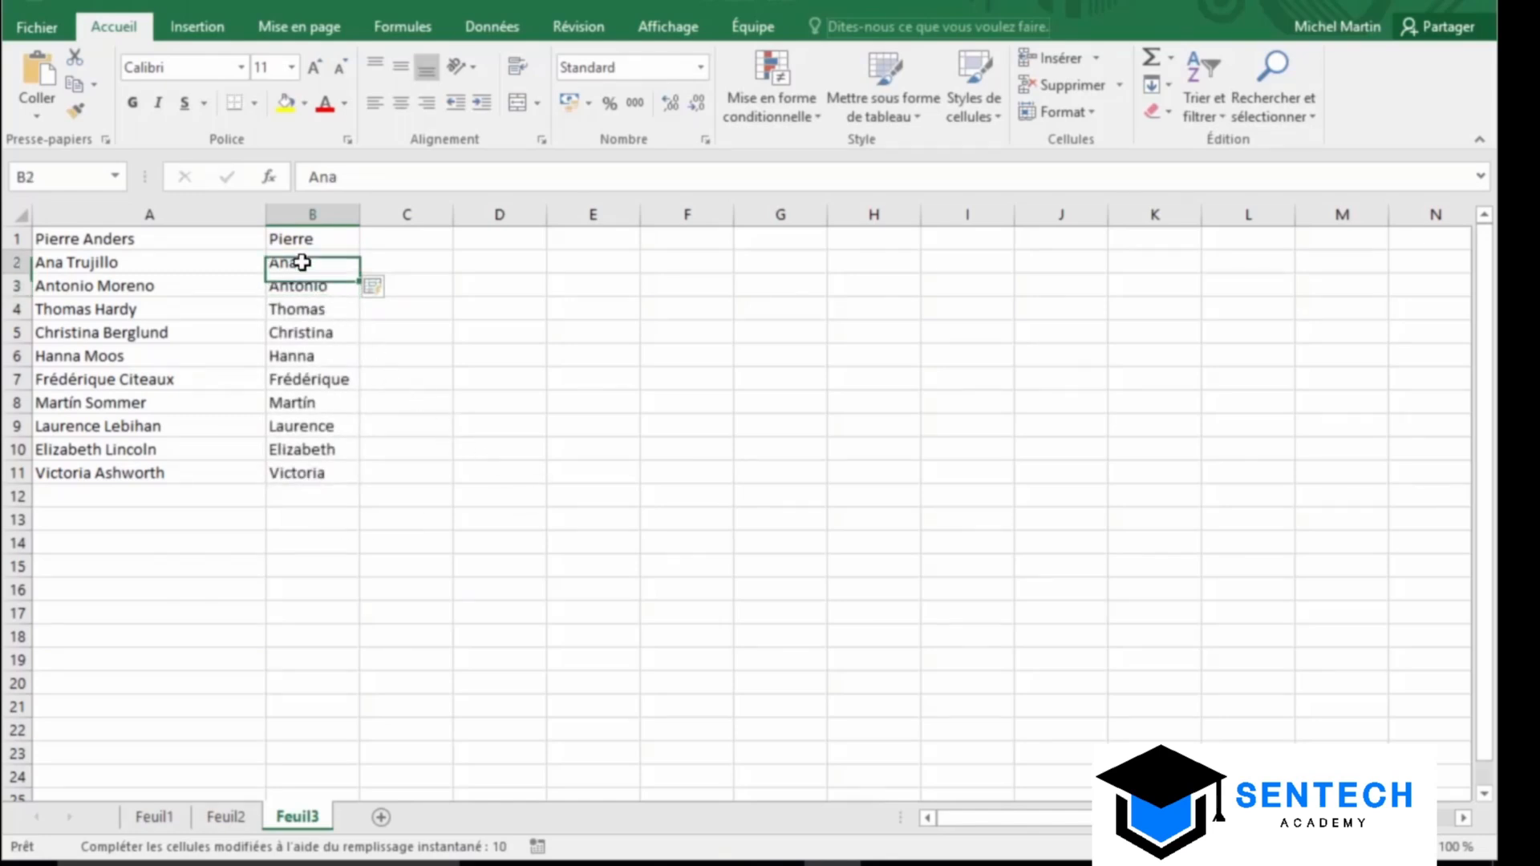
pyautogui.keyDown('shift'); pyautogui.click(299, 492); pyautogui.keyUp('shift')
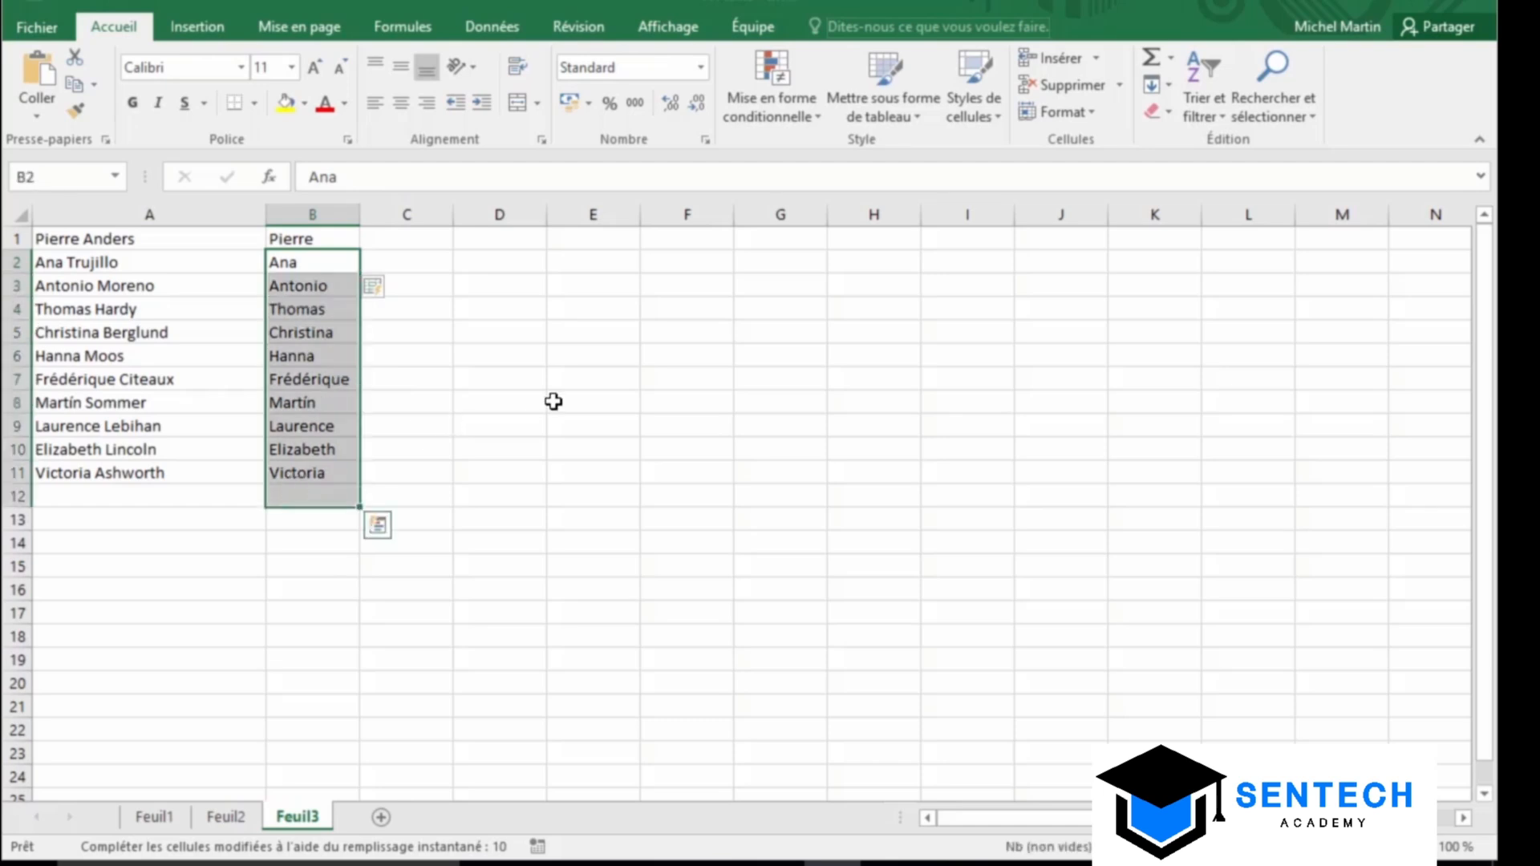
# Clear B2:B11, rerun Remplissage instantané from B1's Pierre example, and start typing ANDERS in C1
pyautogui.click(1154, 113)
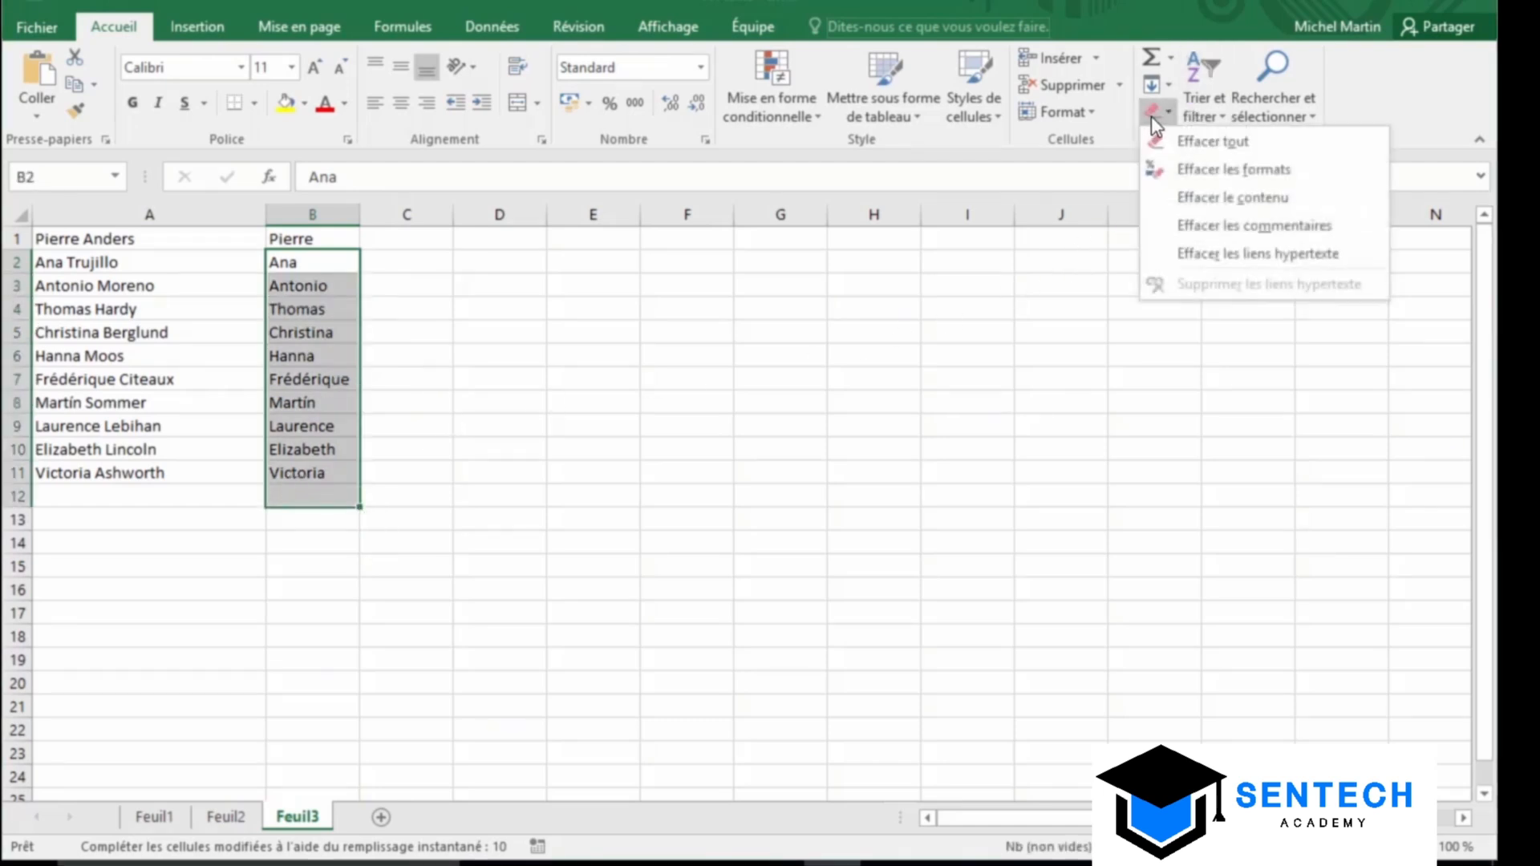
pyautogui.click(1207, 141)
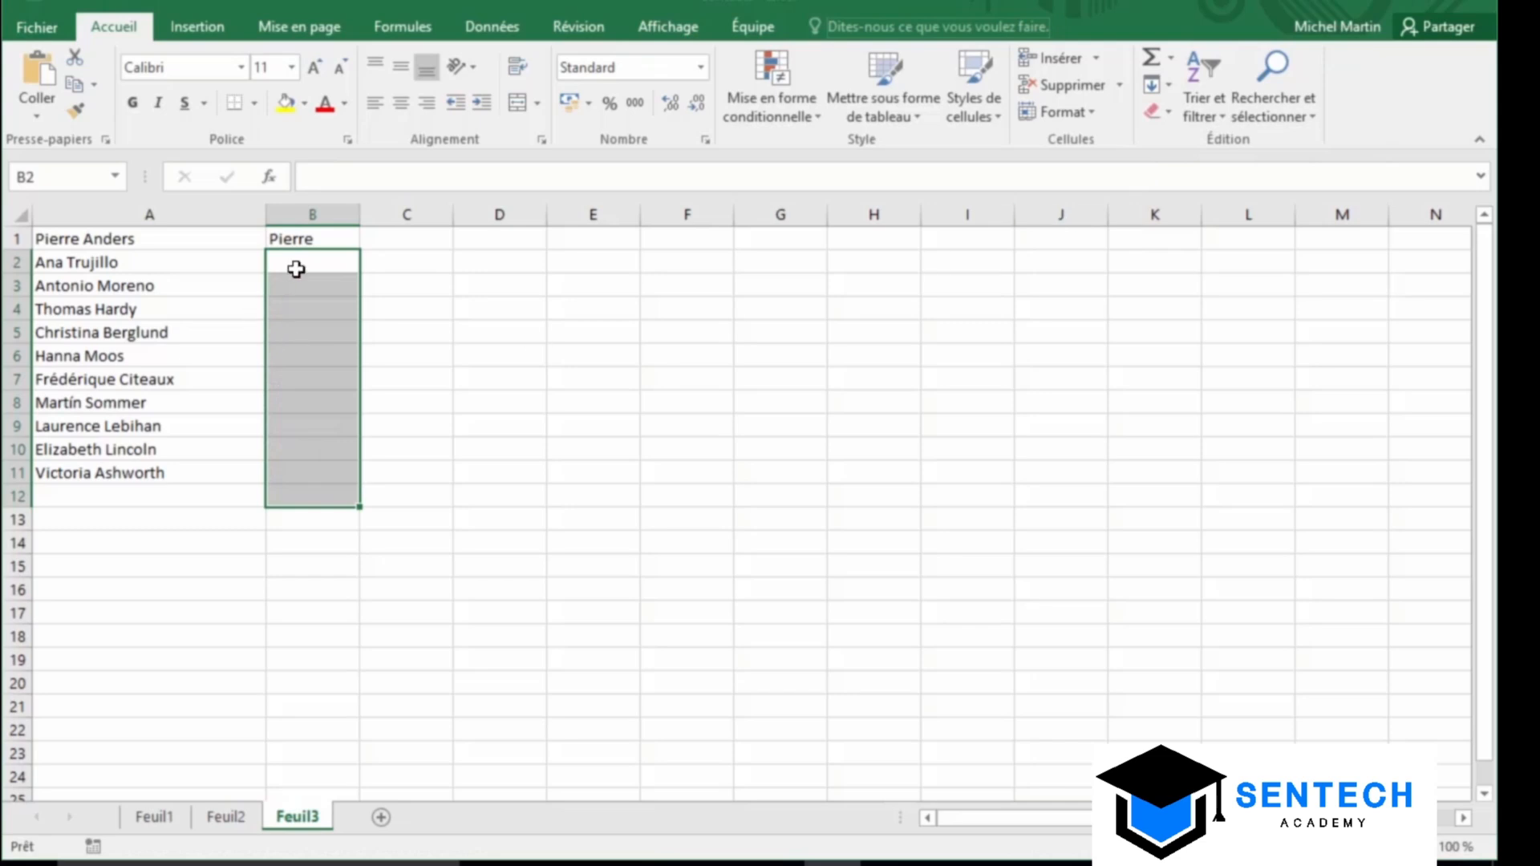
pyautogui.click(303, 241)
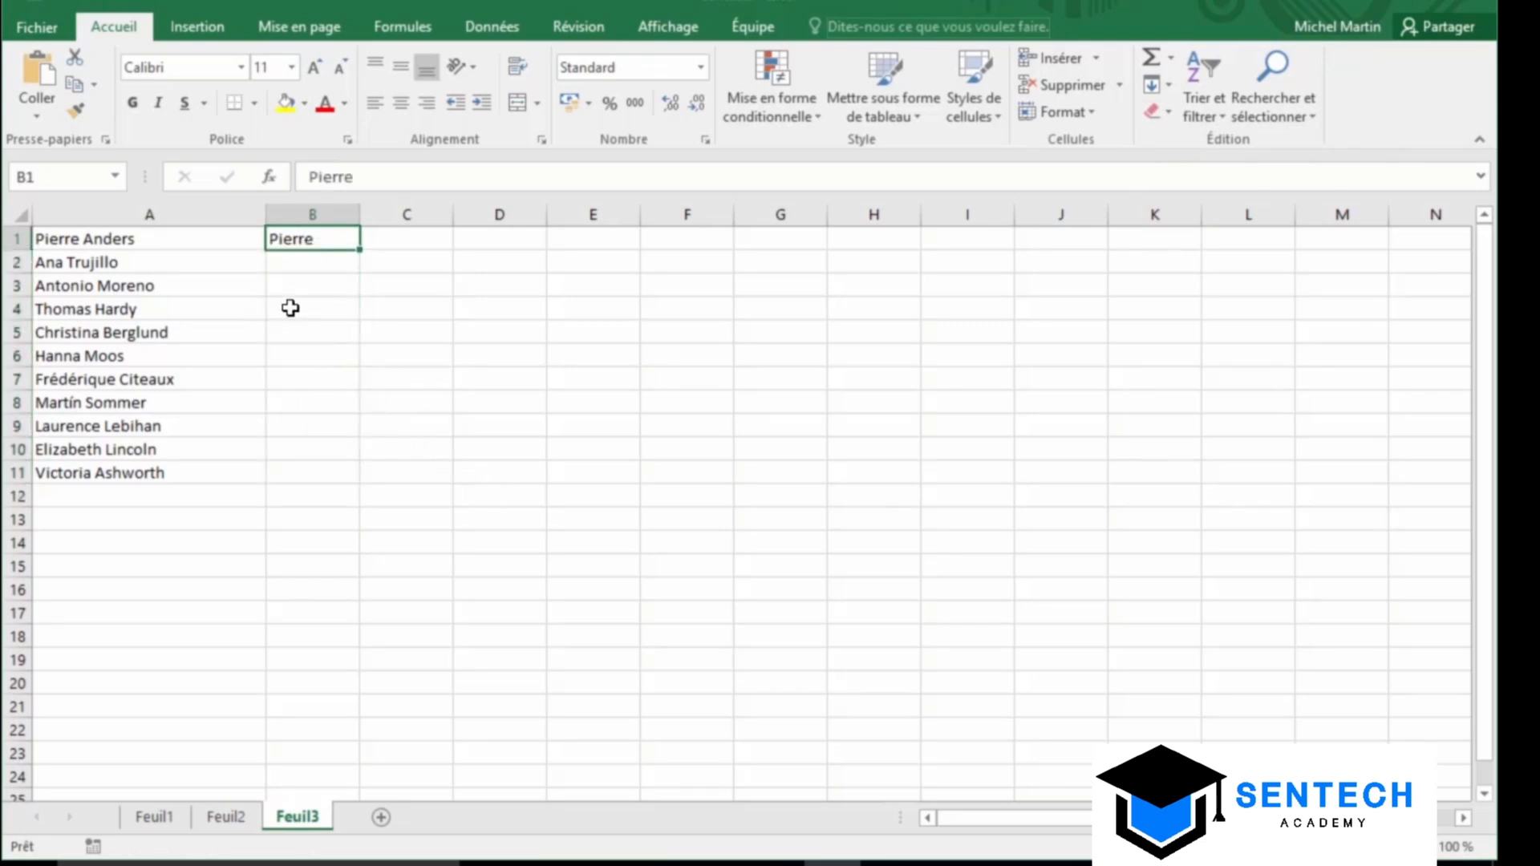
pyautogui.click(301, 259)
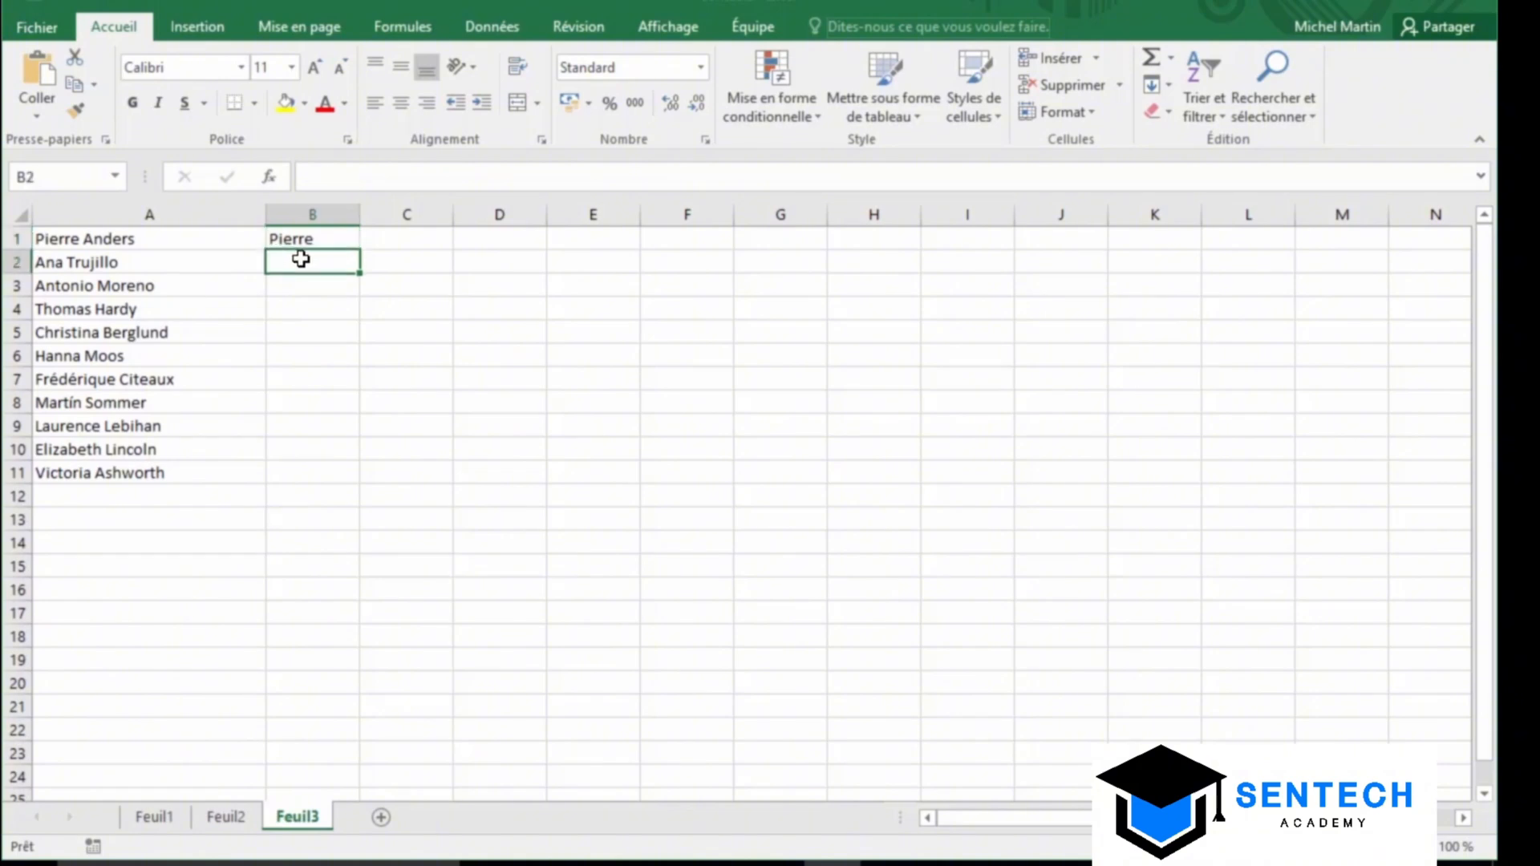
pyautogui.click(1167, 85)
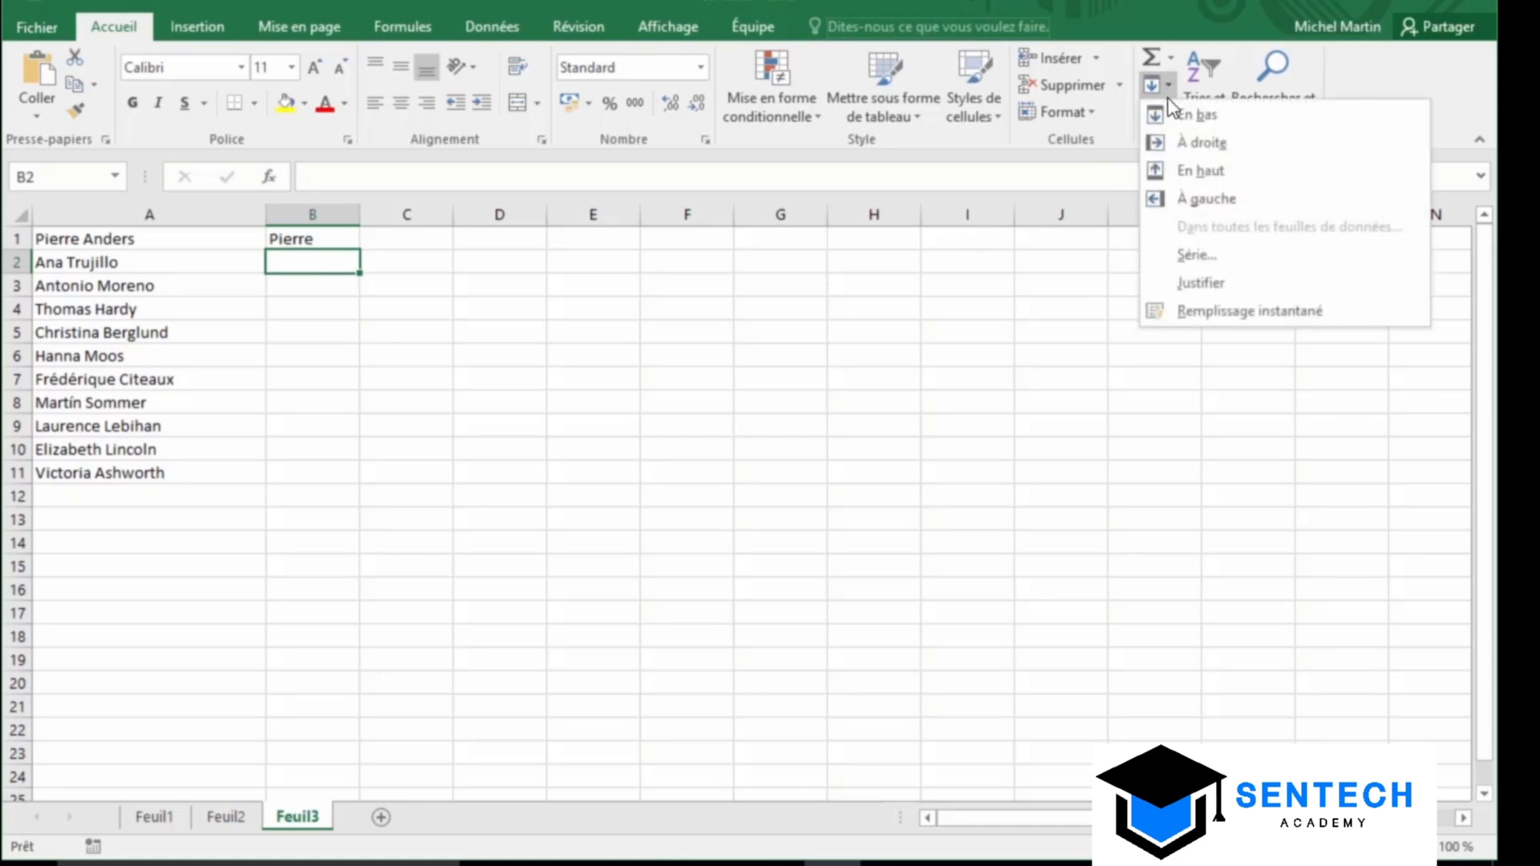
pyautogui.click(1256, 322)
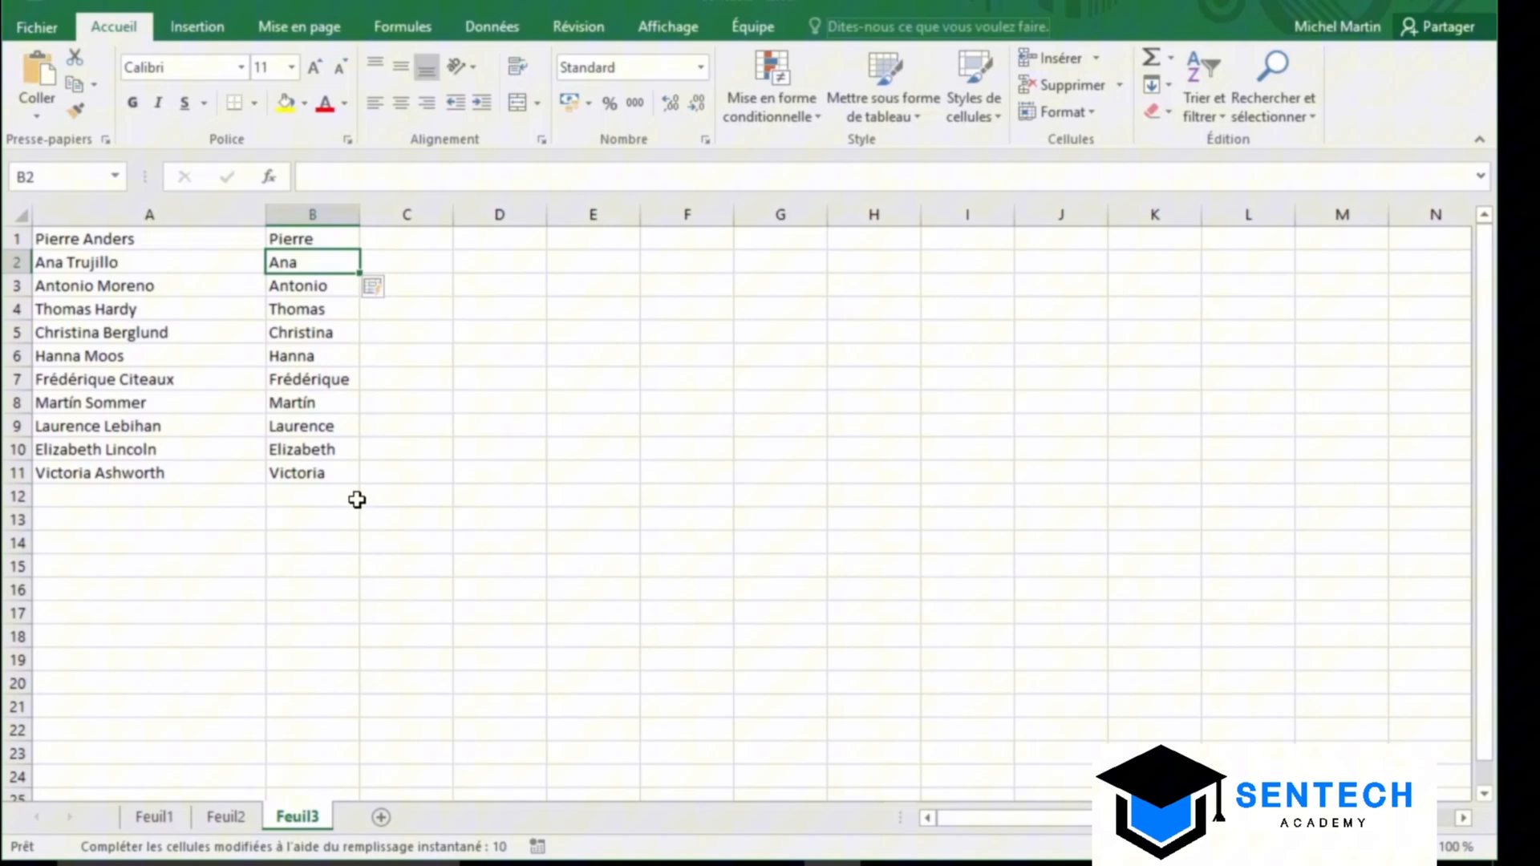
pyautogui.click(405, 243)
pyautogui.write('ANDERS')
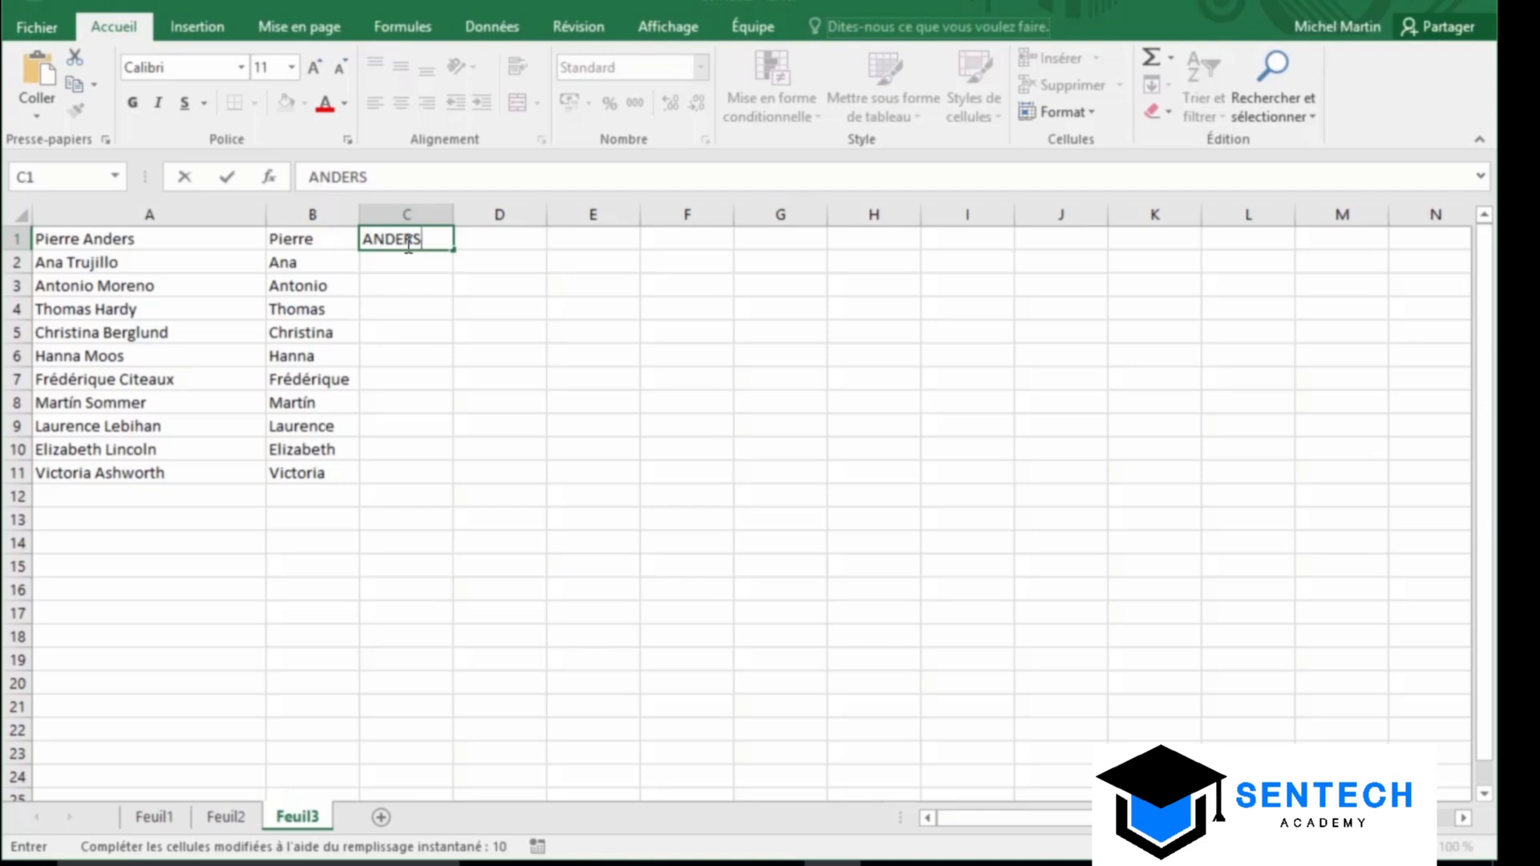
# Enter TRUJILLO in C2 so Flash Fill completes the uppercase surnames down to C11
pyautogui.click(401, 262)
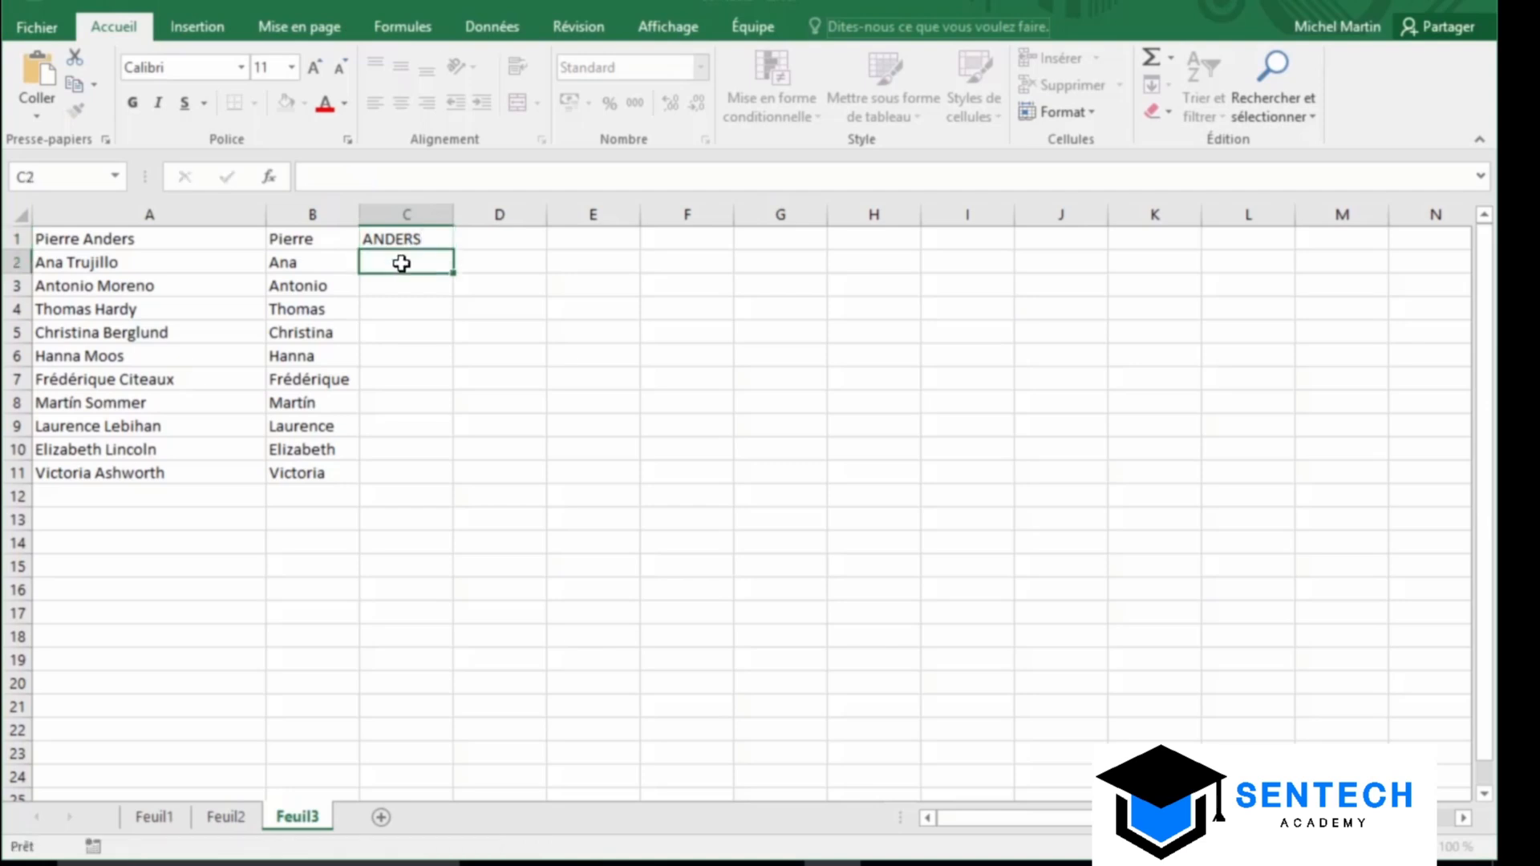
pyautogui.write('TRUJILLO')
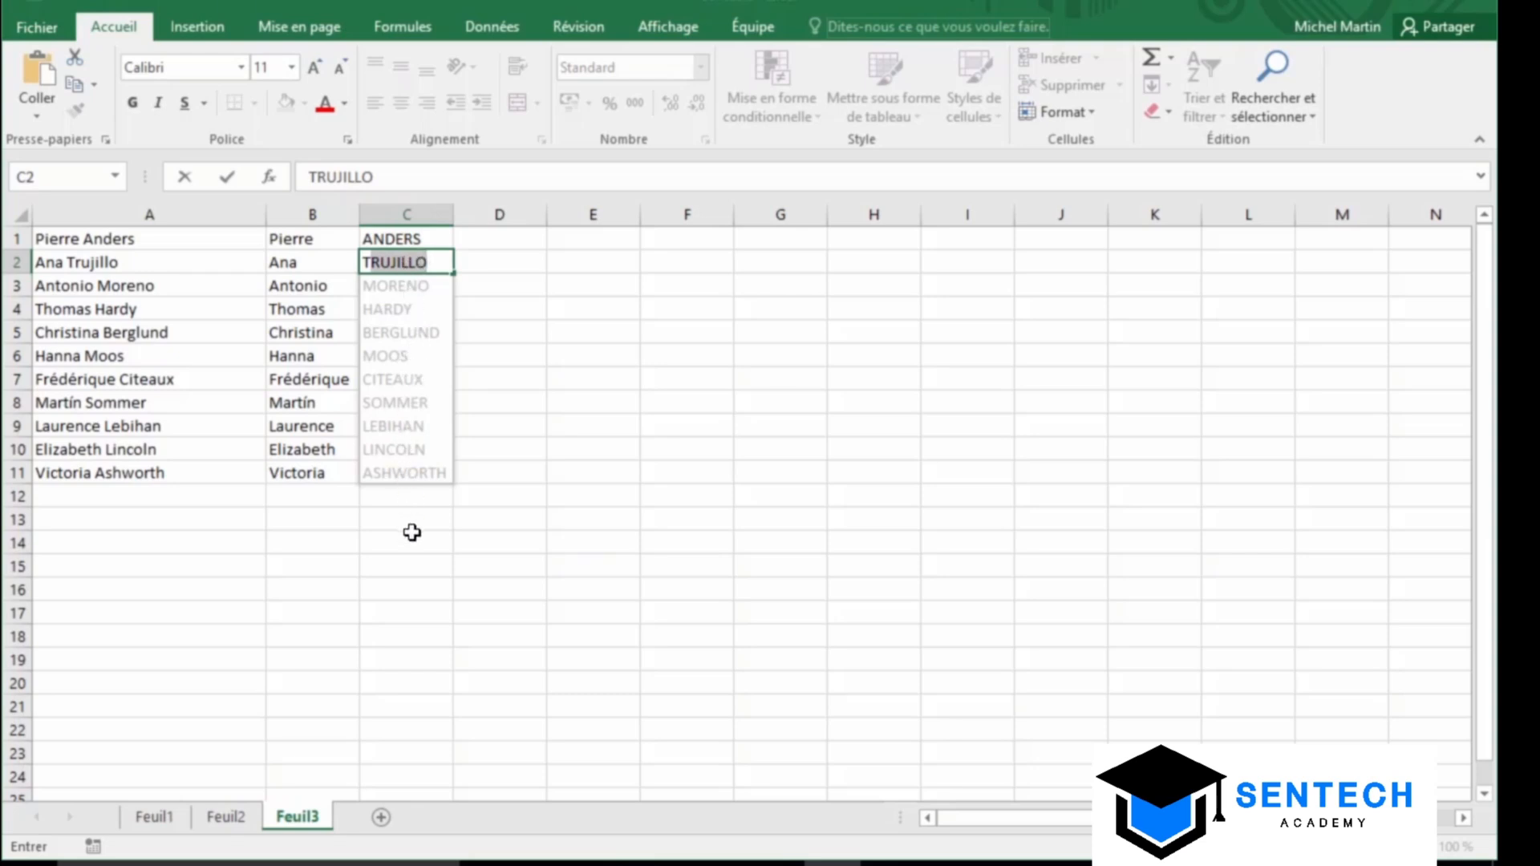
pyautogui.press('Return')
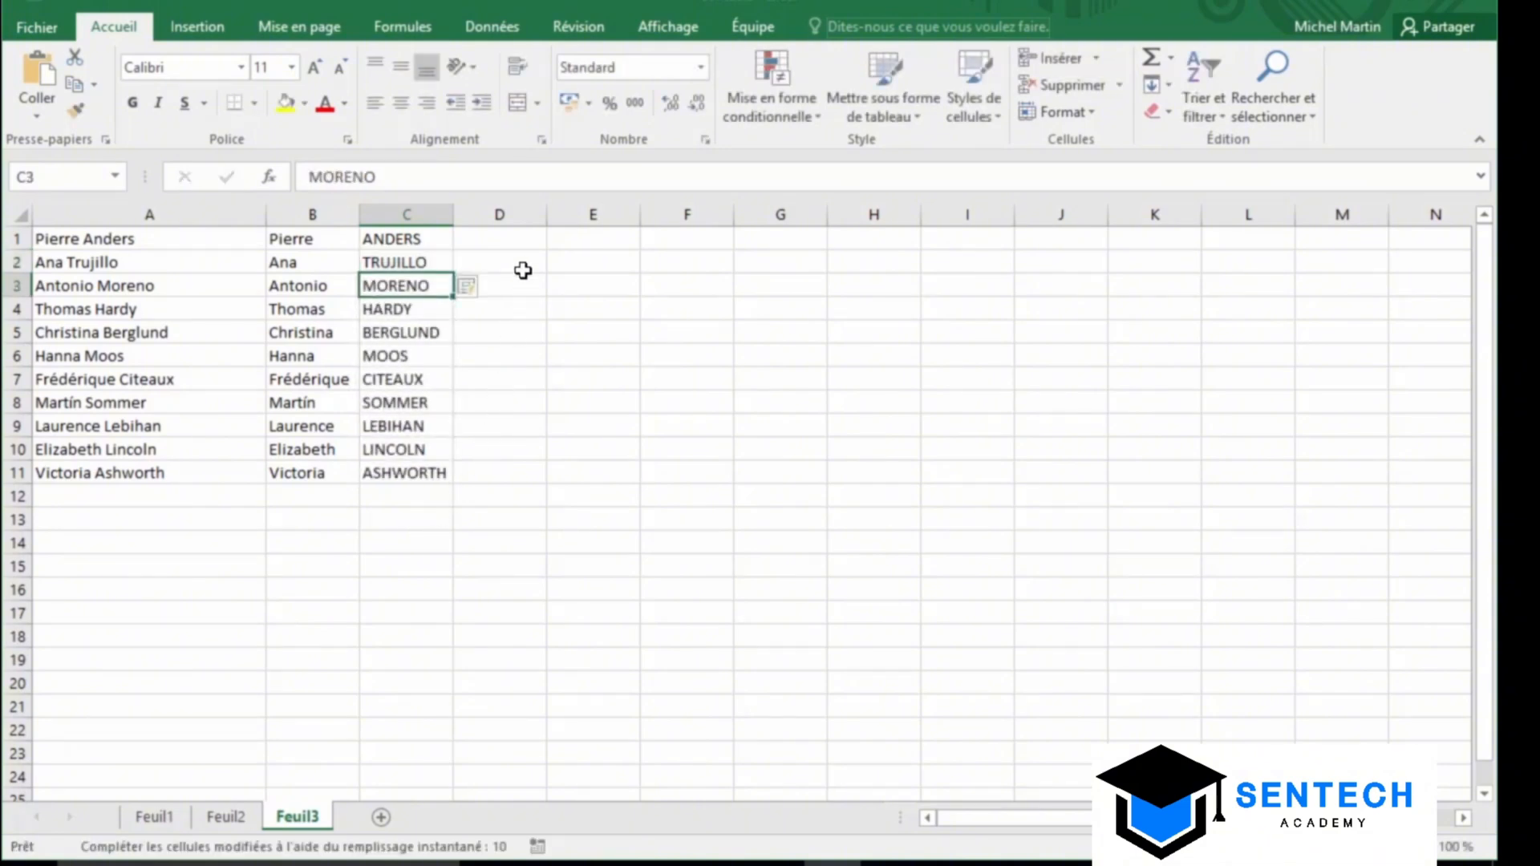
pyautogui.click(508, 244)
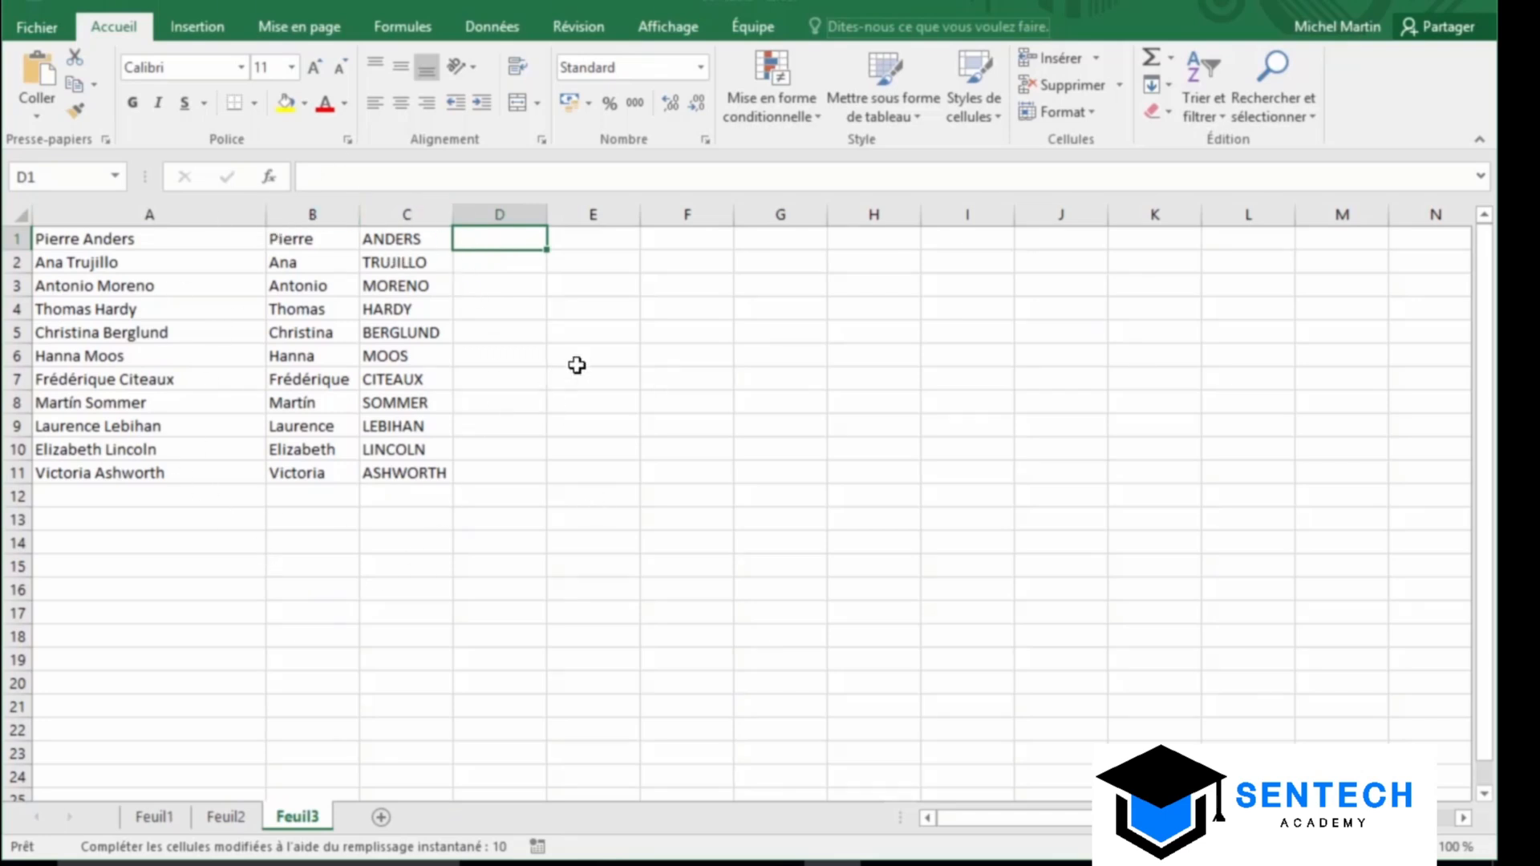
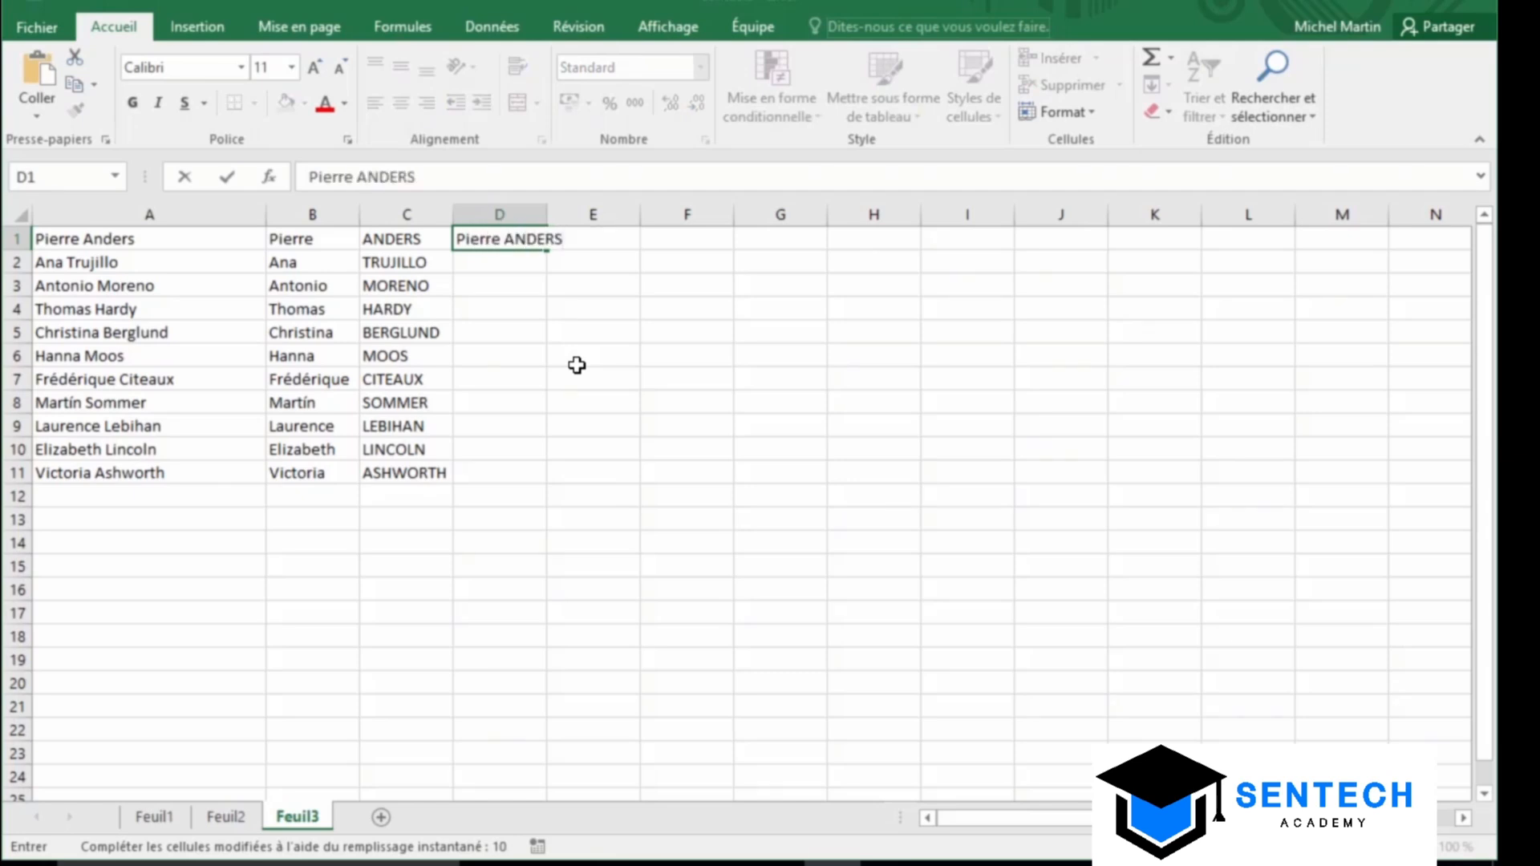
pyautogui.press('Return')
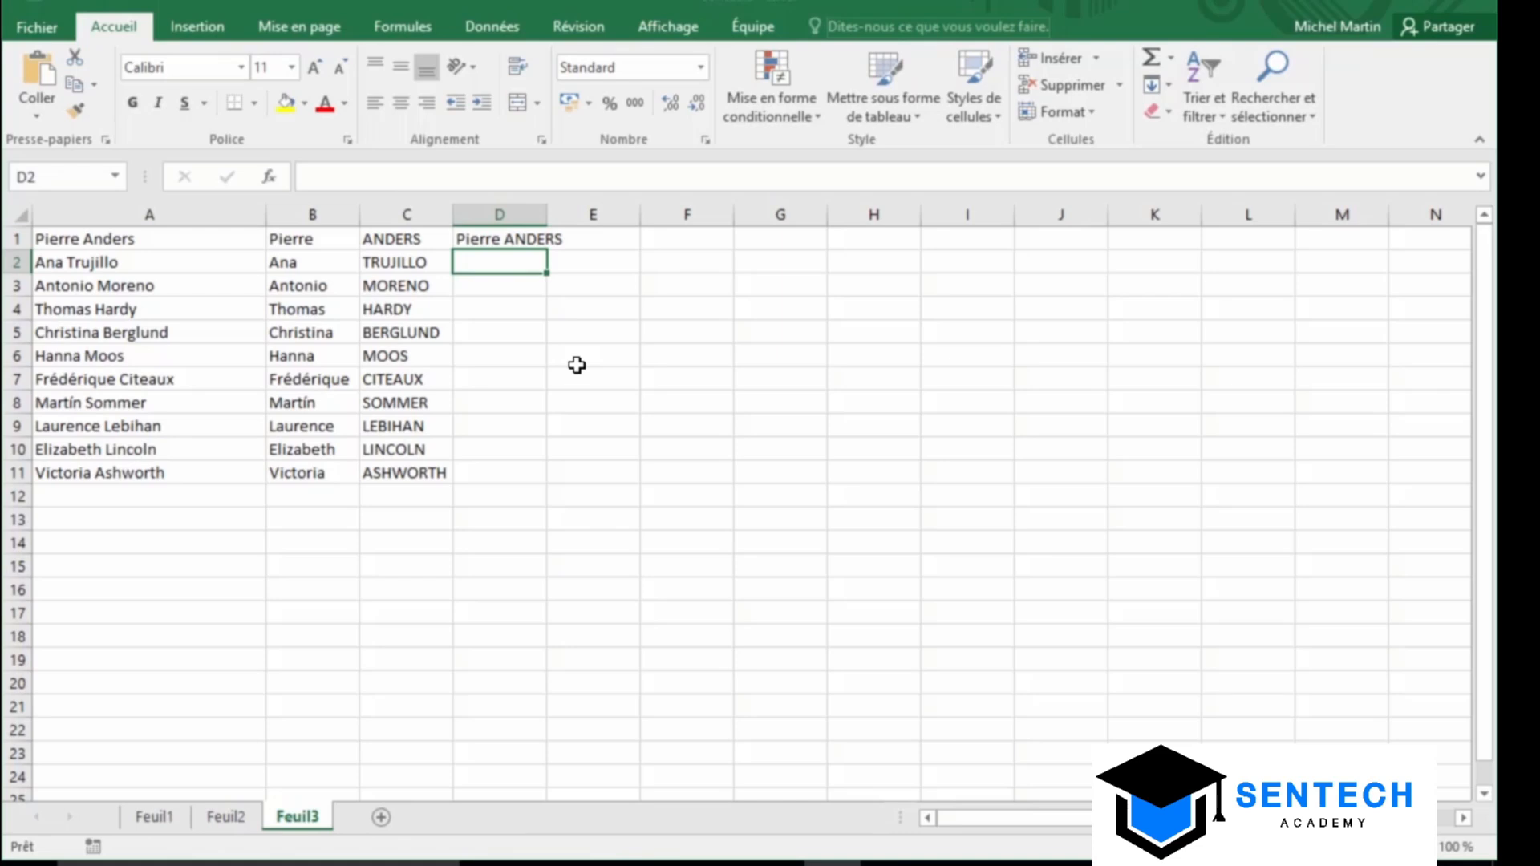
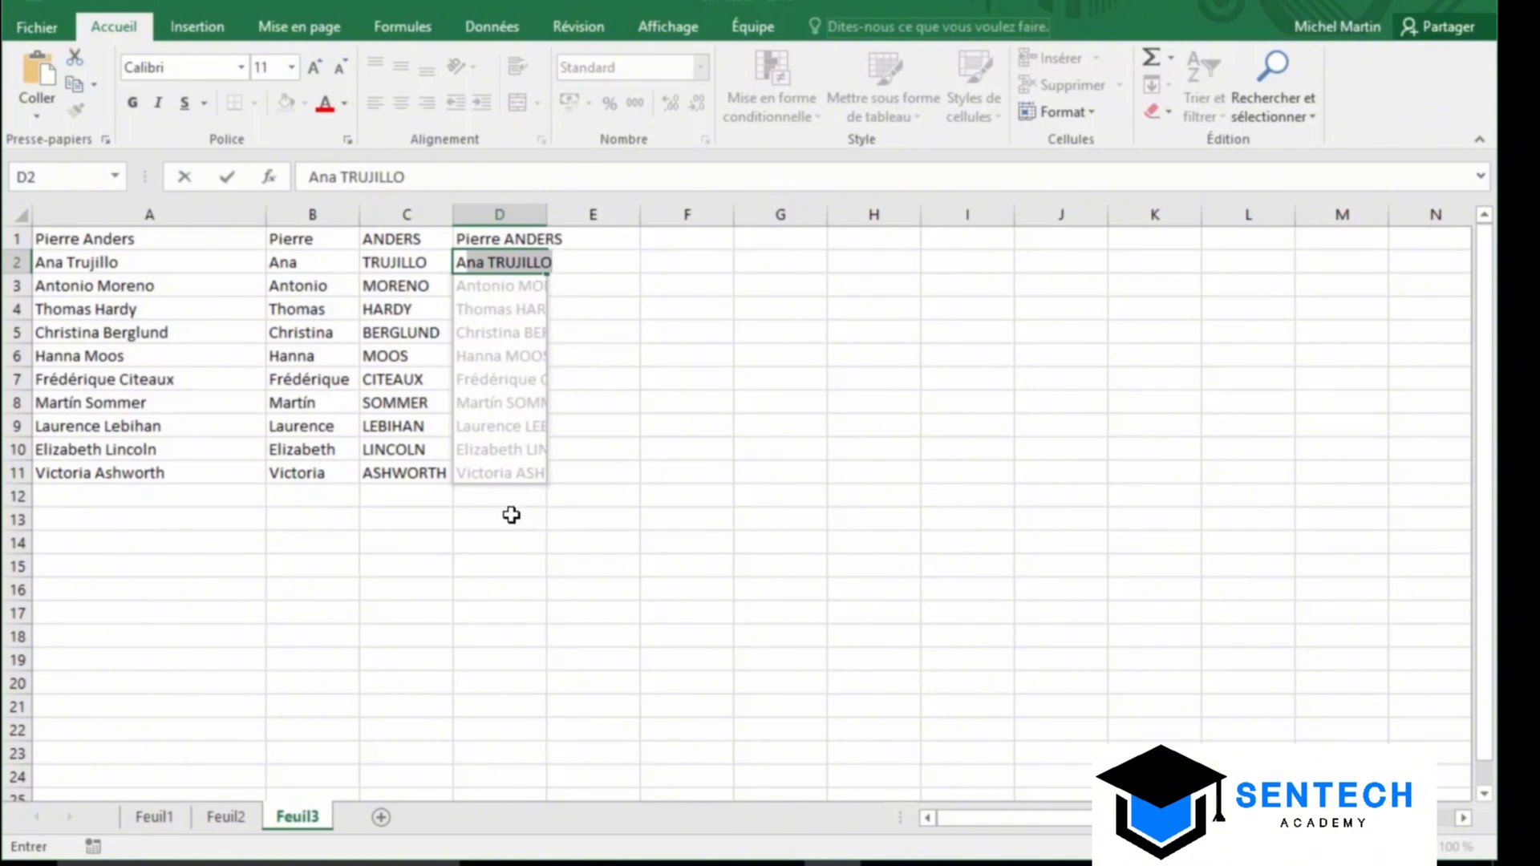
pyautogui.press('Return')
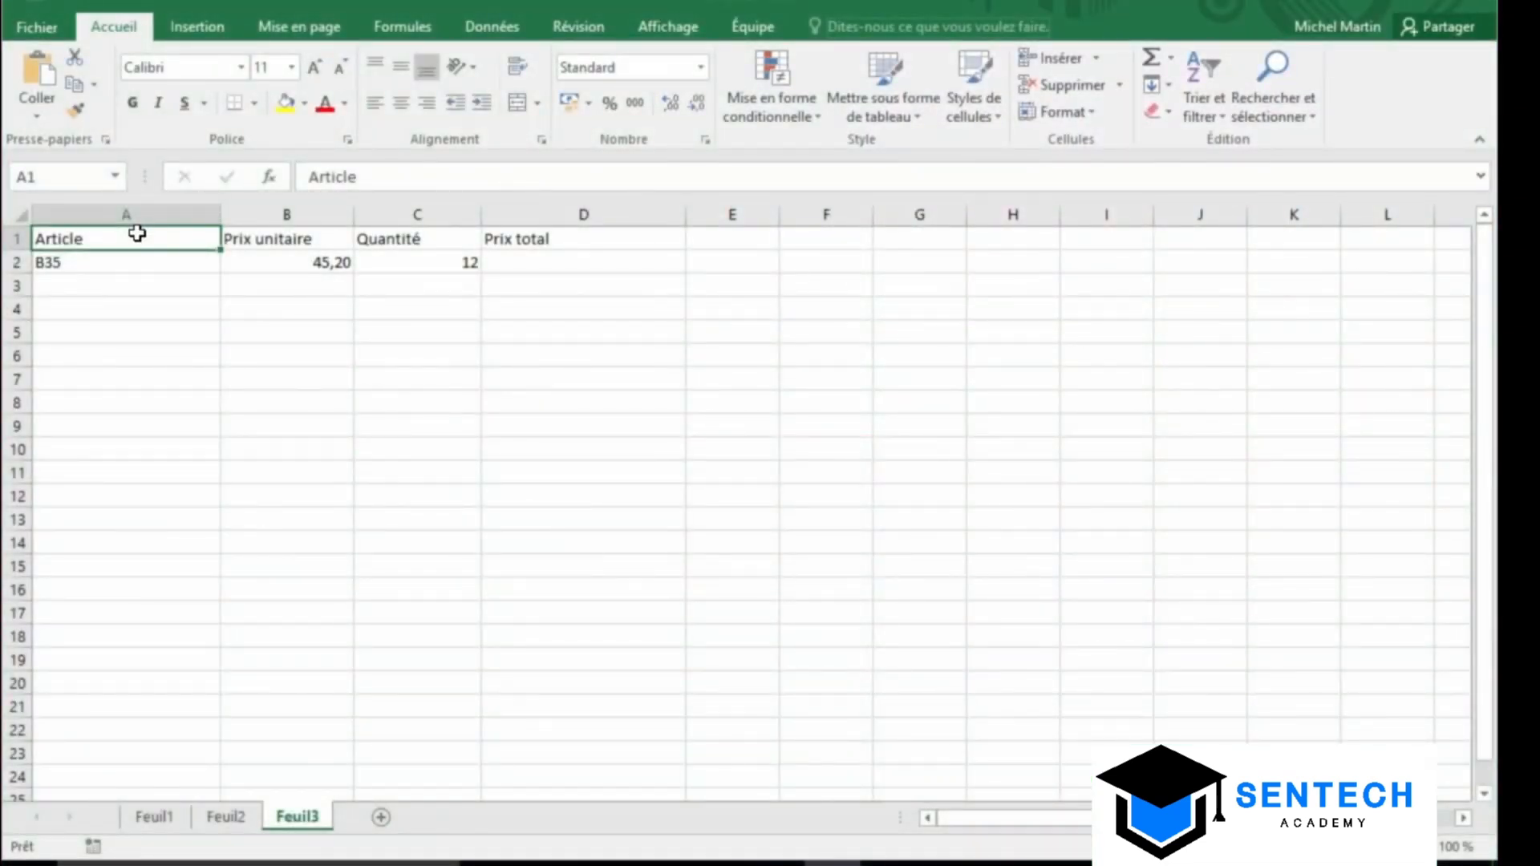
# Enter =B2*C2 in D2 to compute the Prix total of 542,40
pyautogui.click(549, 268)
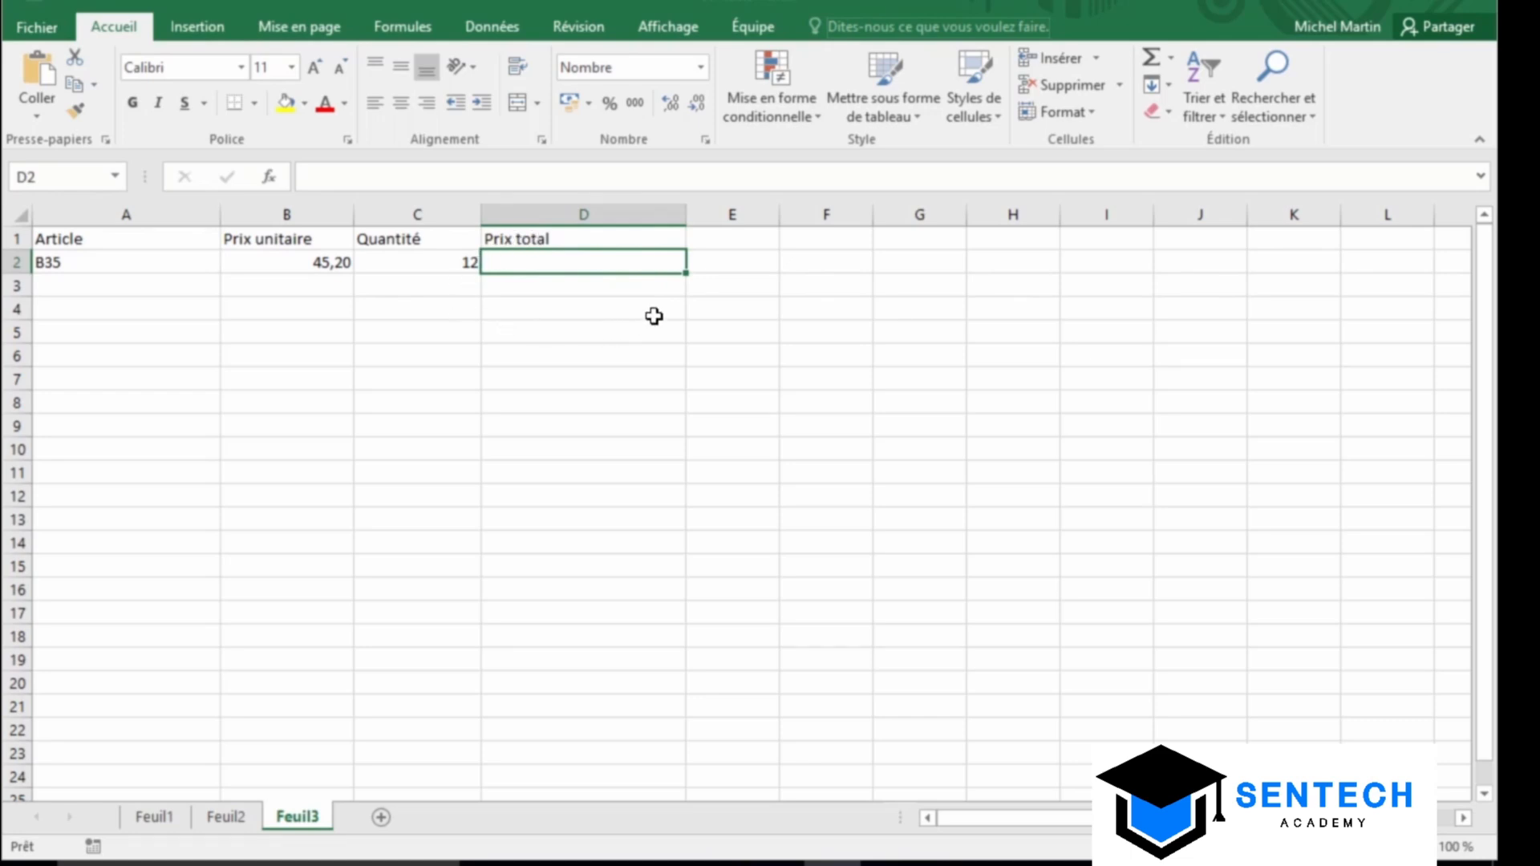
pyautogui.write('=')
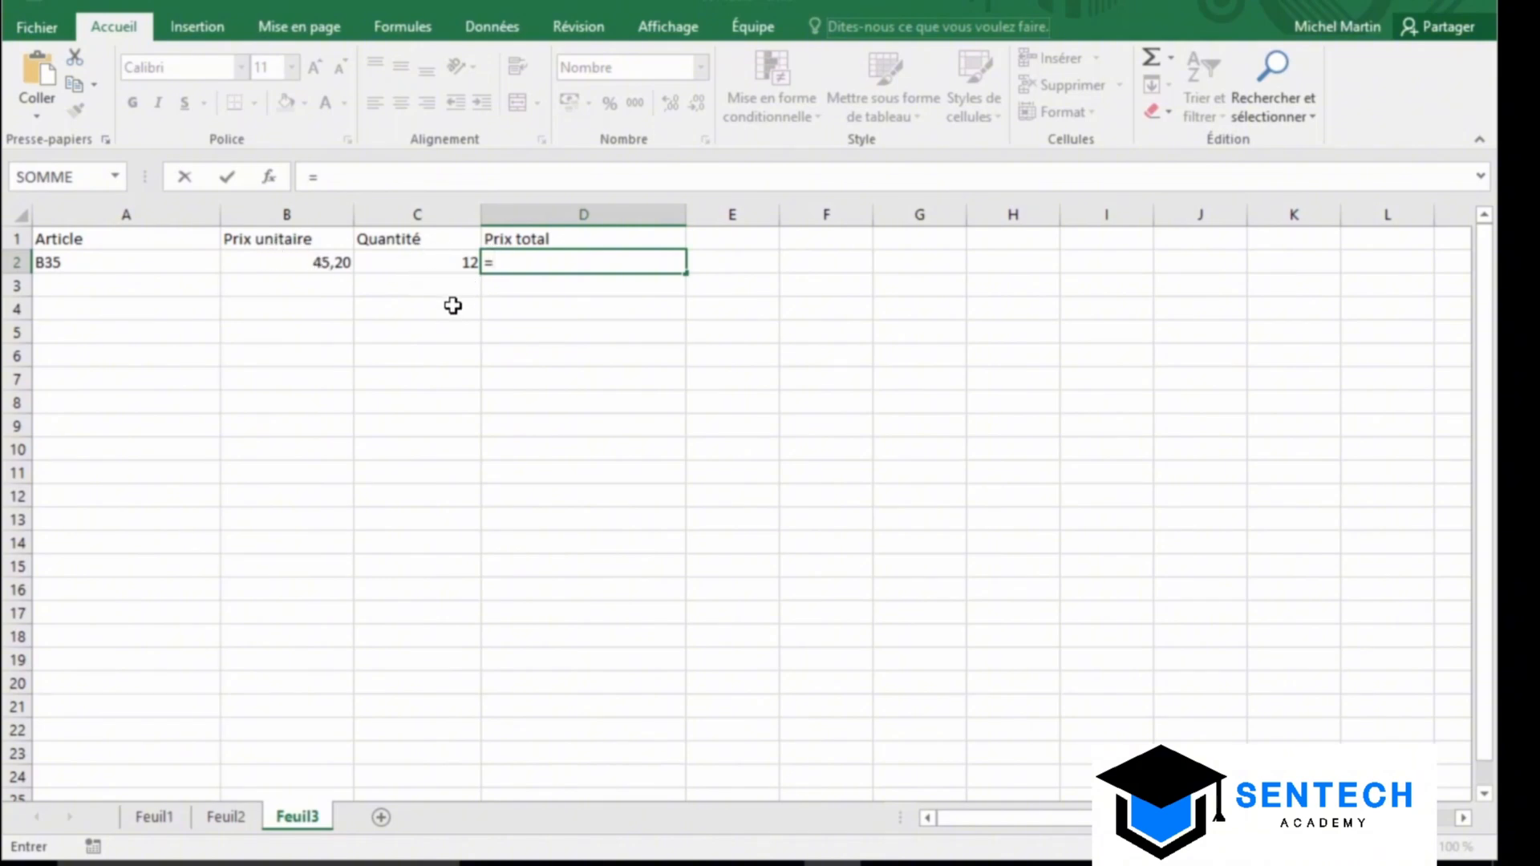
pyautogui.write('B2*C2')
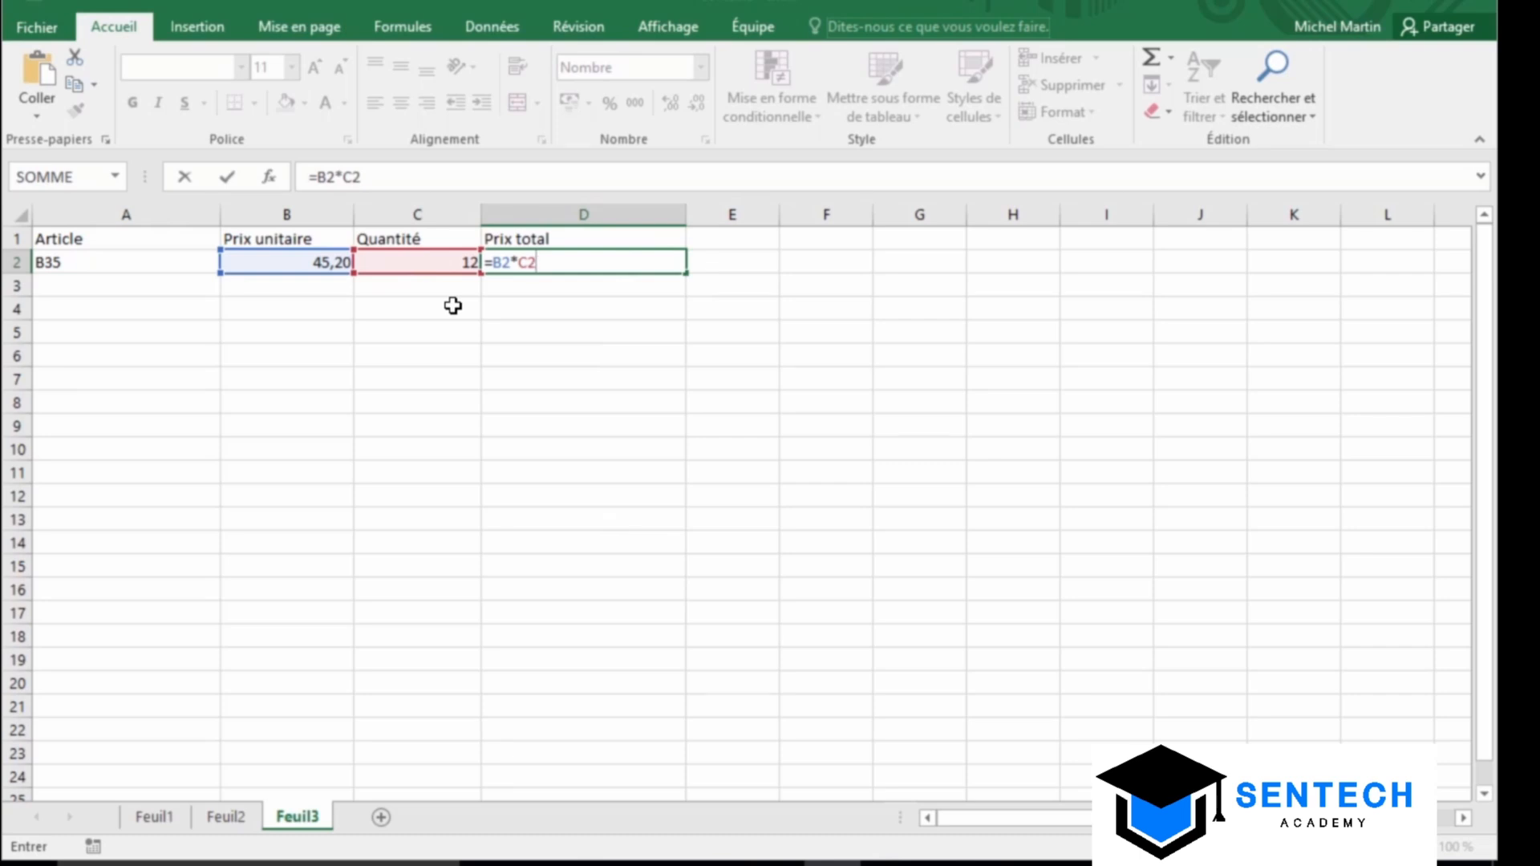
pyautogui.click(230, 181)
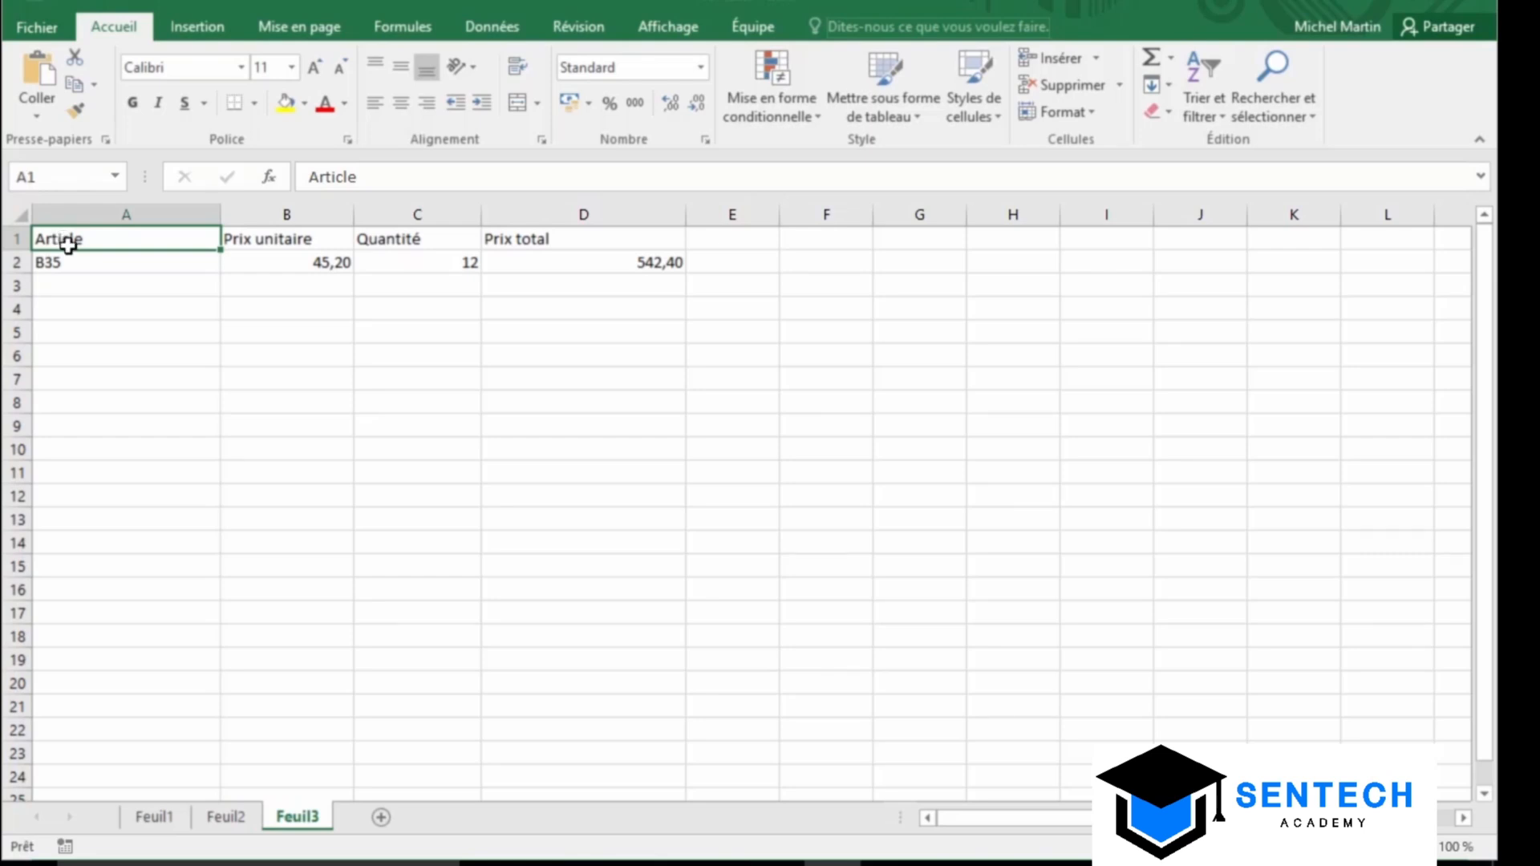
pyautogui.click(648, 265)
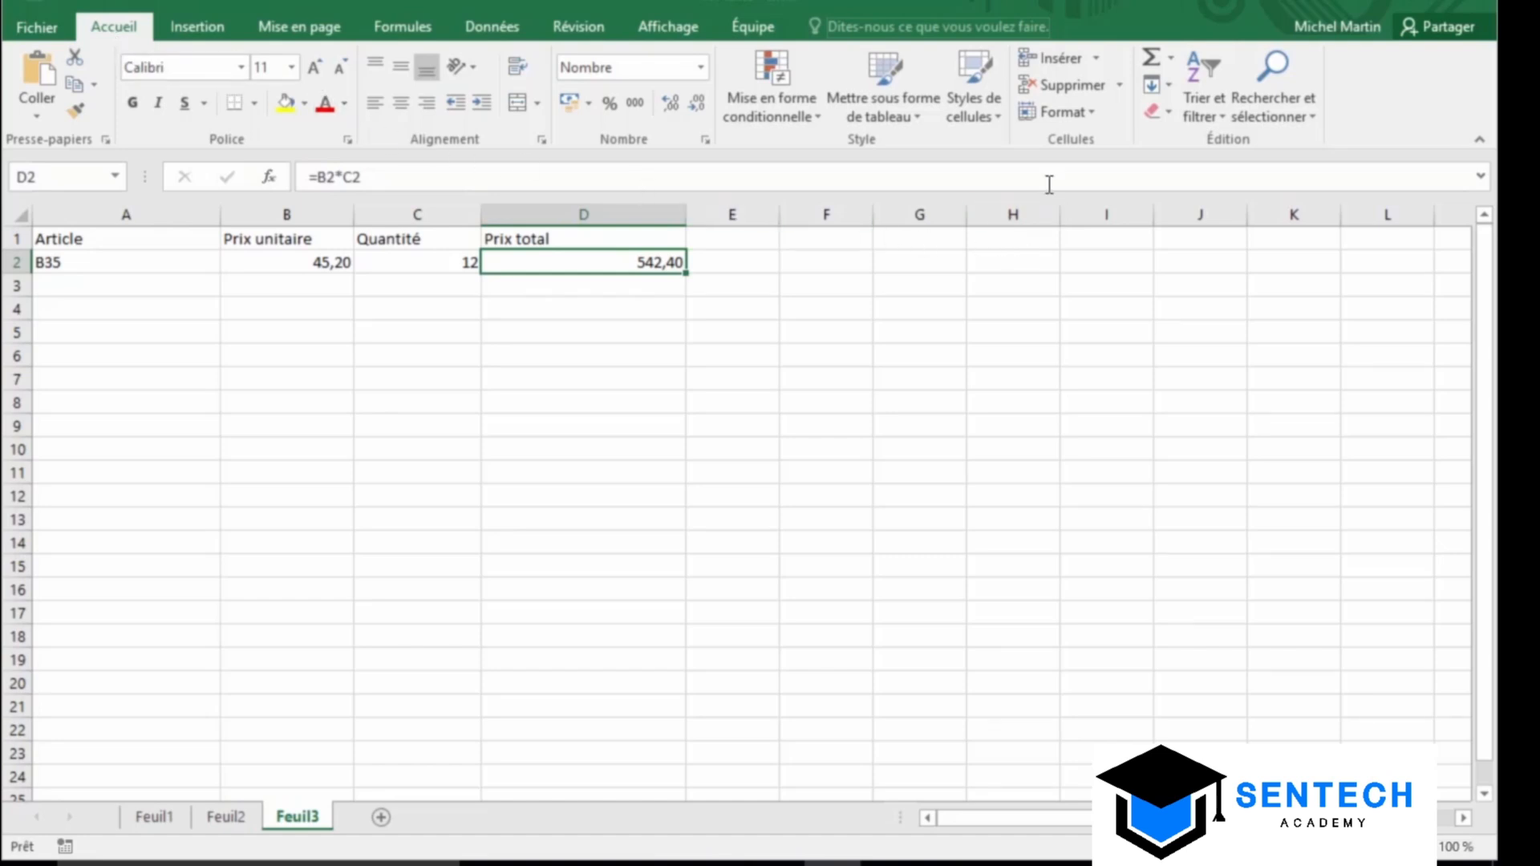
# Turn on the Masquée protection option for cell D2 in Format de cellule
pyautogui.click(1069, 117)
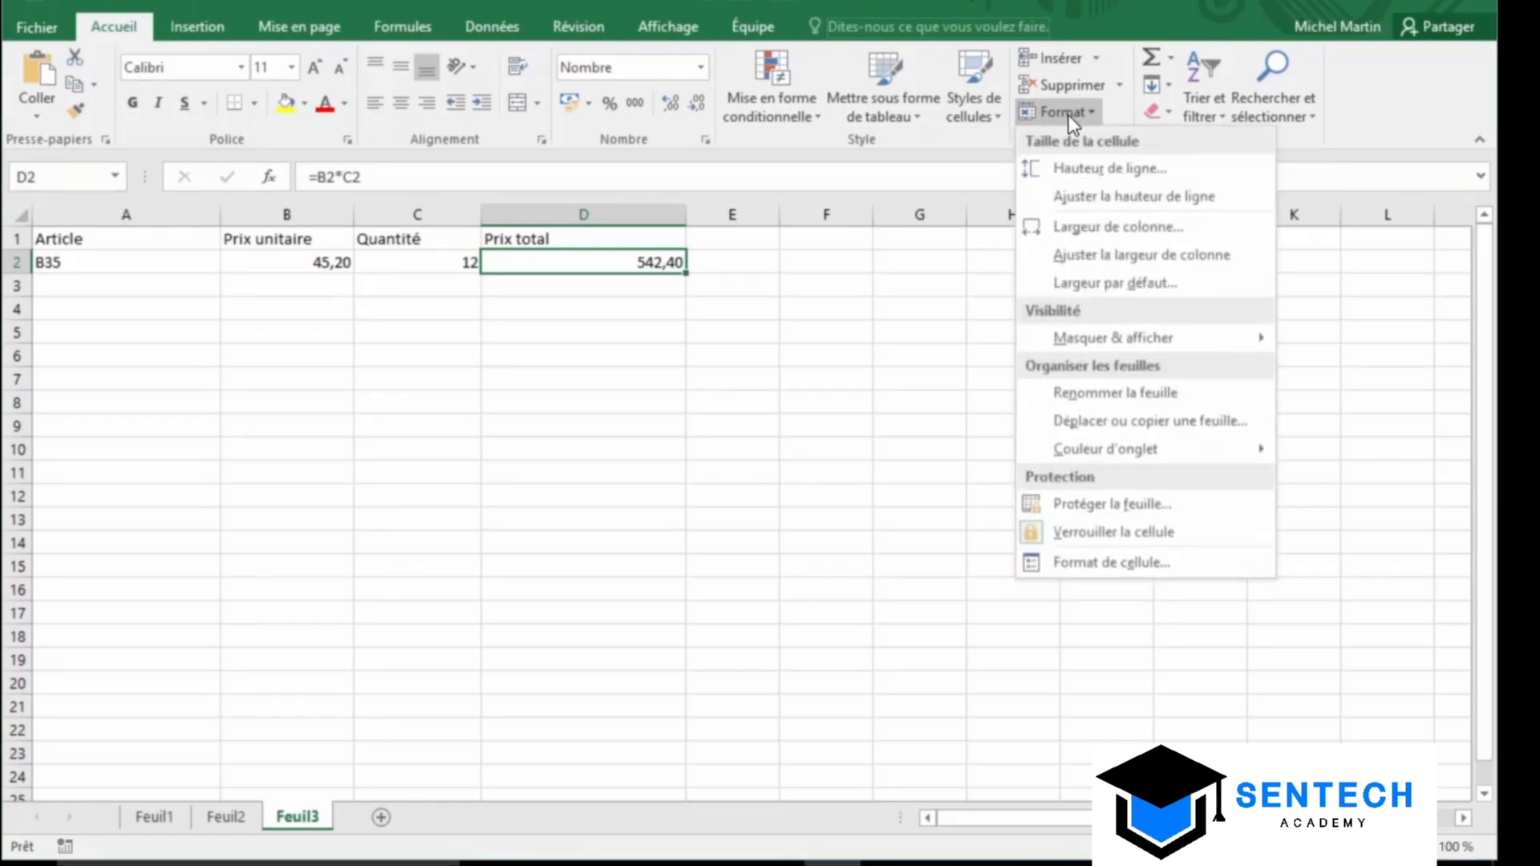
pyautogui.click(1195, 568)
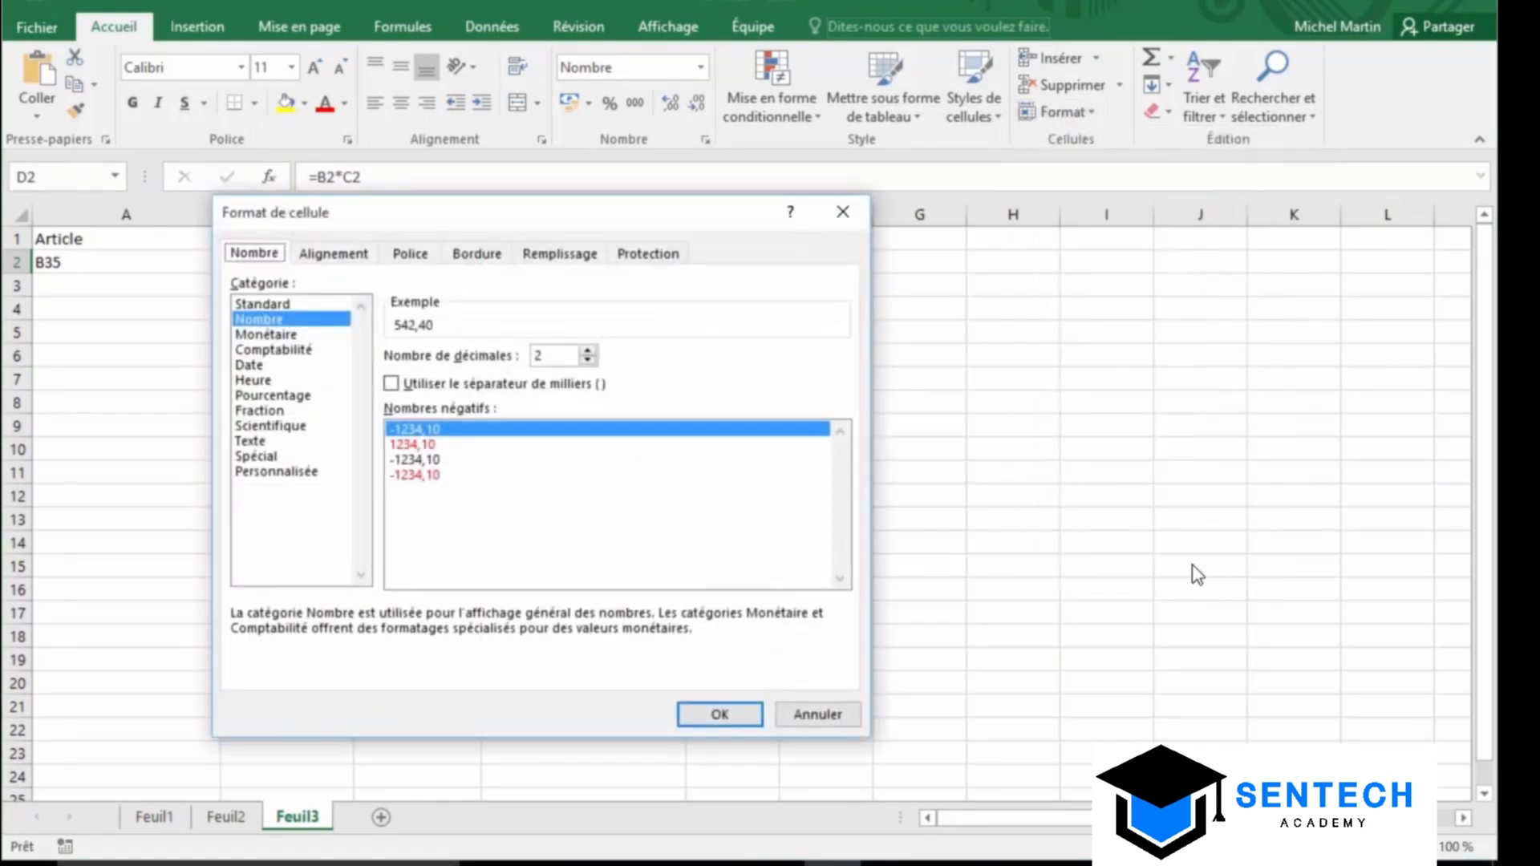
pyautogui.moveTo(611, 214); pyautogui.dragTo(866, 247)
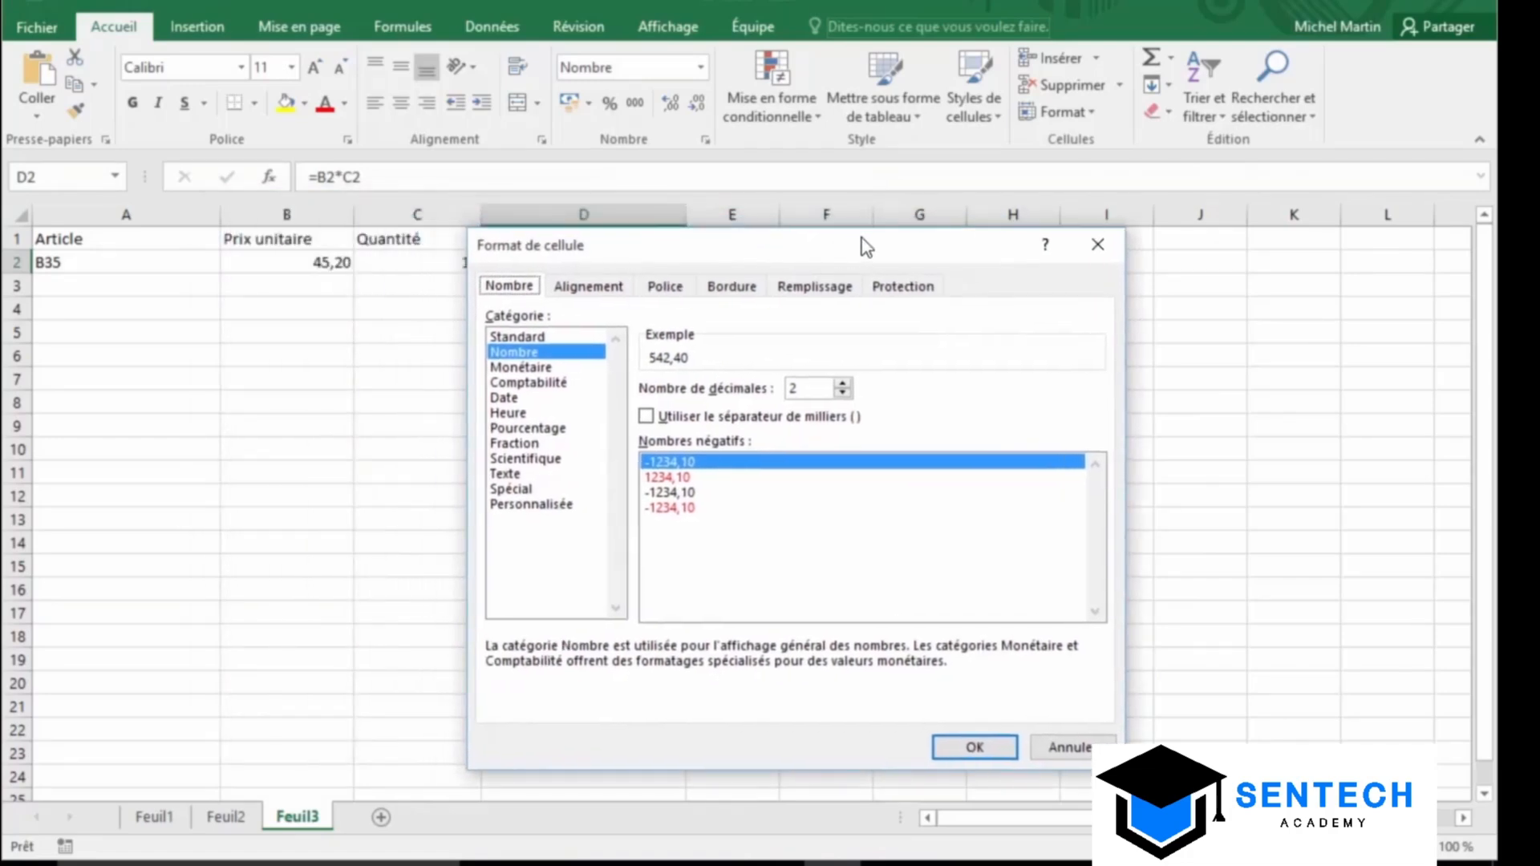
pyautogui.click(904, 287)
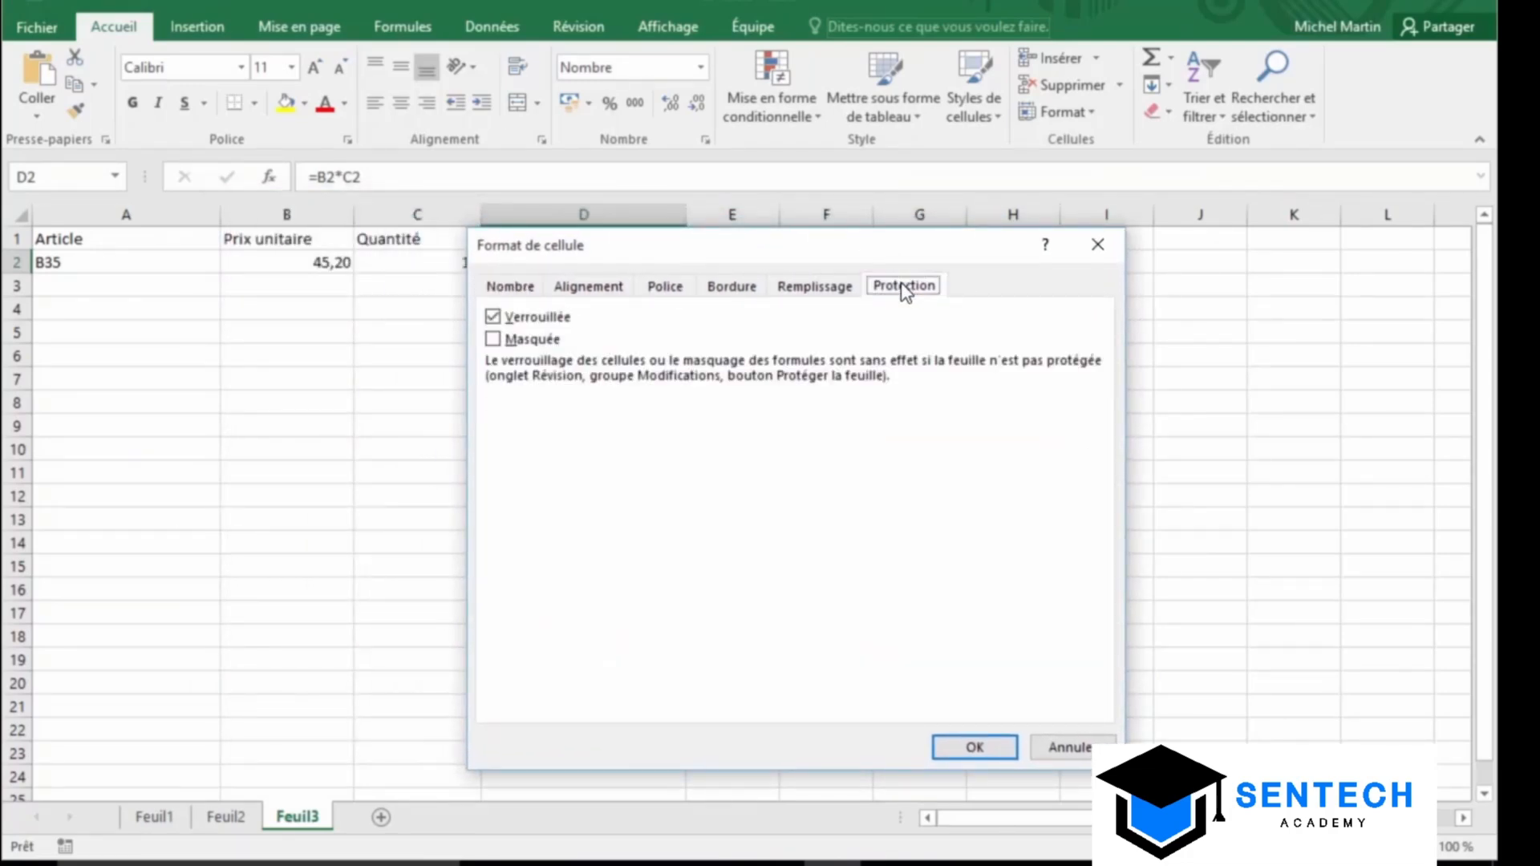
pyautogui.click(525, 345)
pyautogui.click(986, 748)
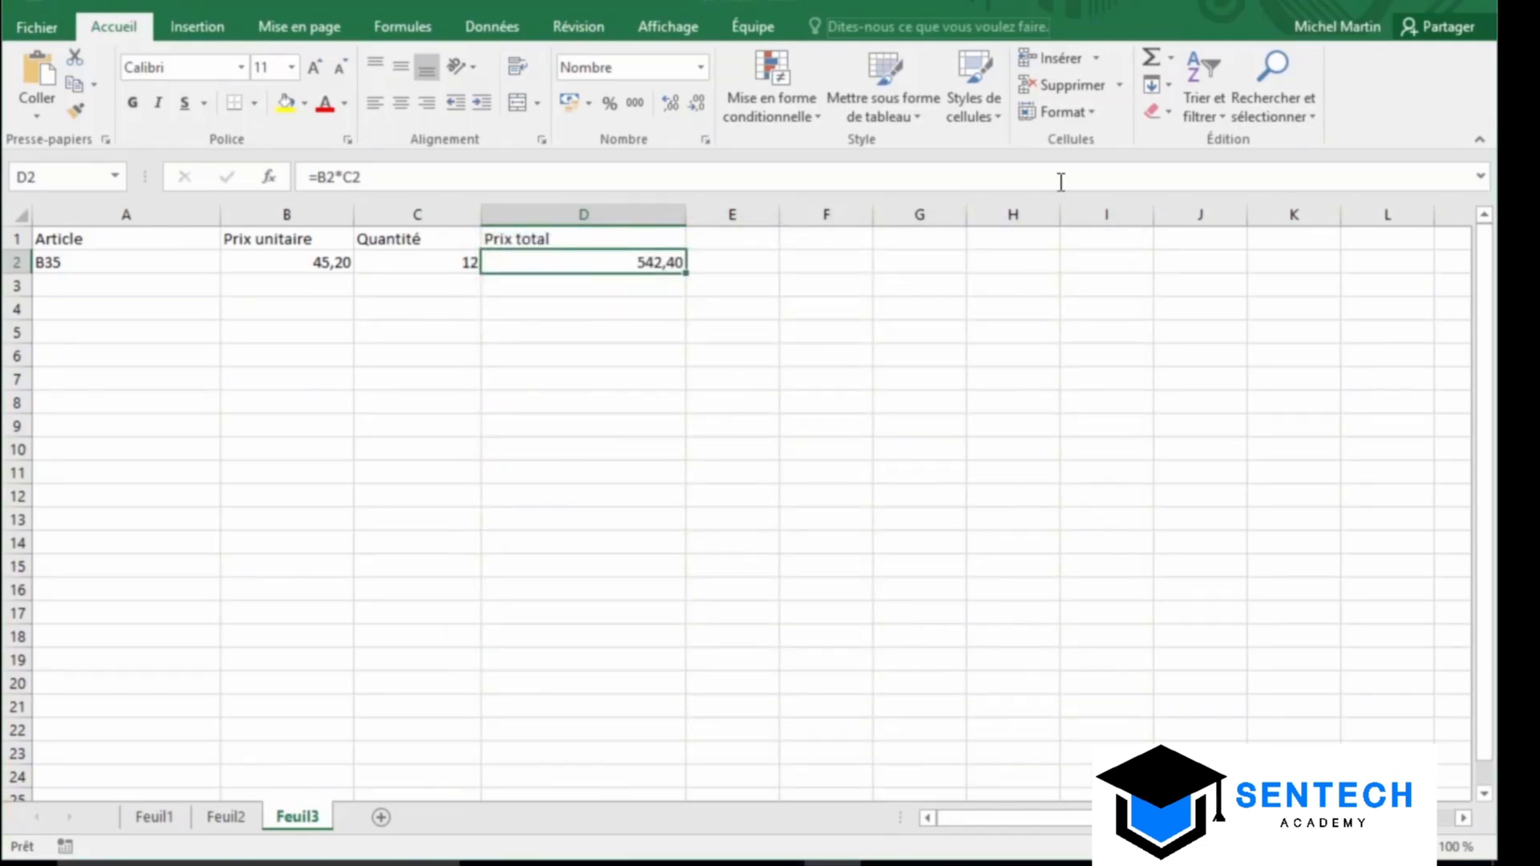
# Protect the Feuil3 sheet with Protéger la feuille using the default settings
pyautogui.click(1085, 118)
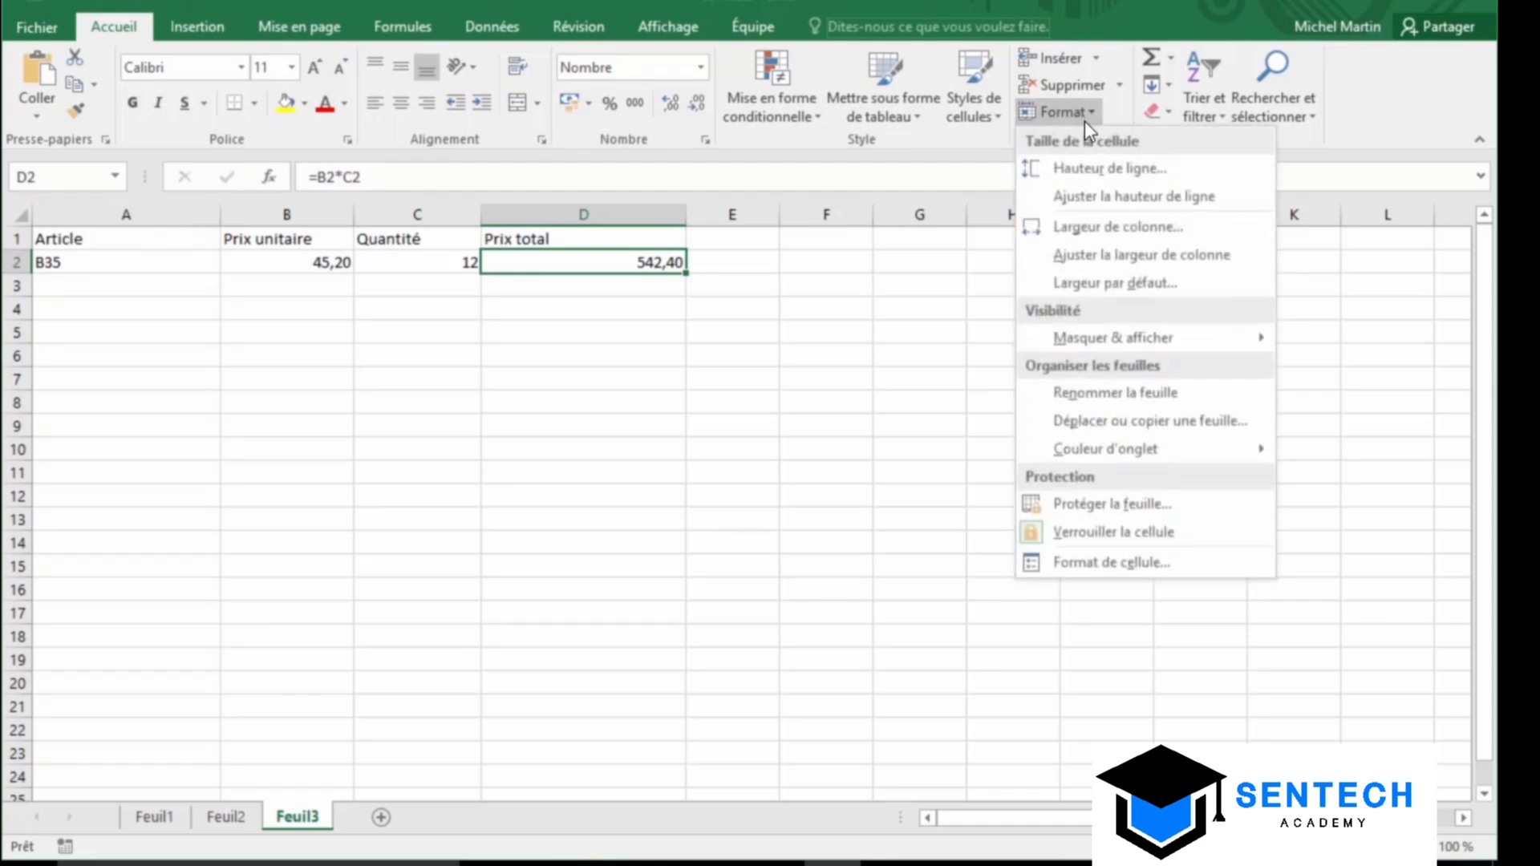
pyautogui.click(1144, 503)
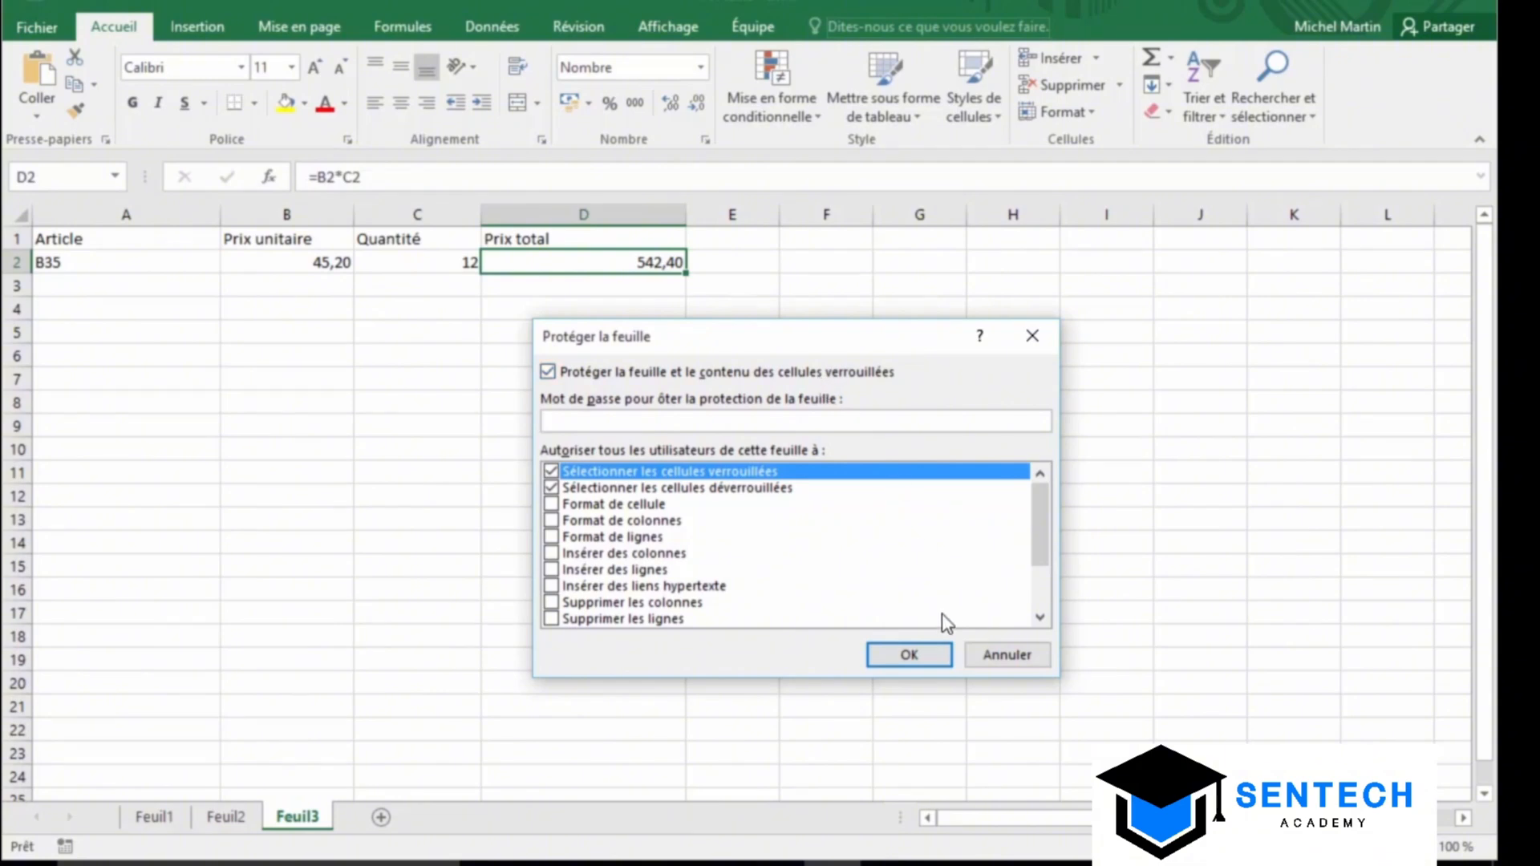
pyautogui.click(917, 656)
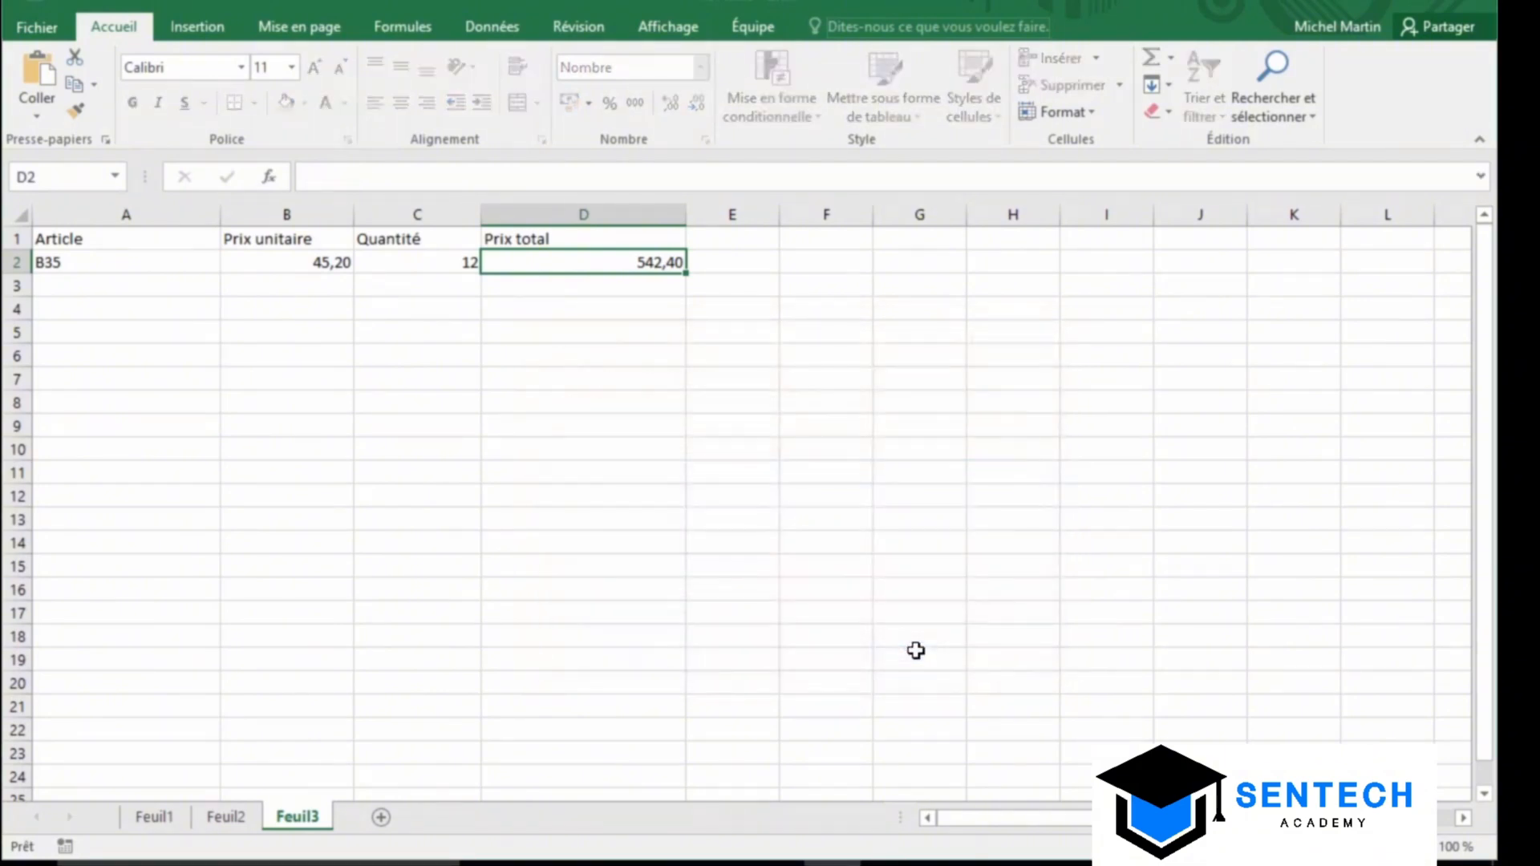
# Confirm D2 shows 542,40 without its formula, then unprotect Feuil3
pyautogui.click(534, 284)
pyautogui.click(541, 267)
pyautogui.click(441, 265)
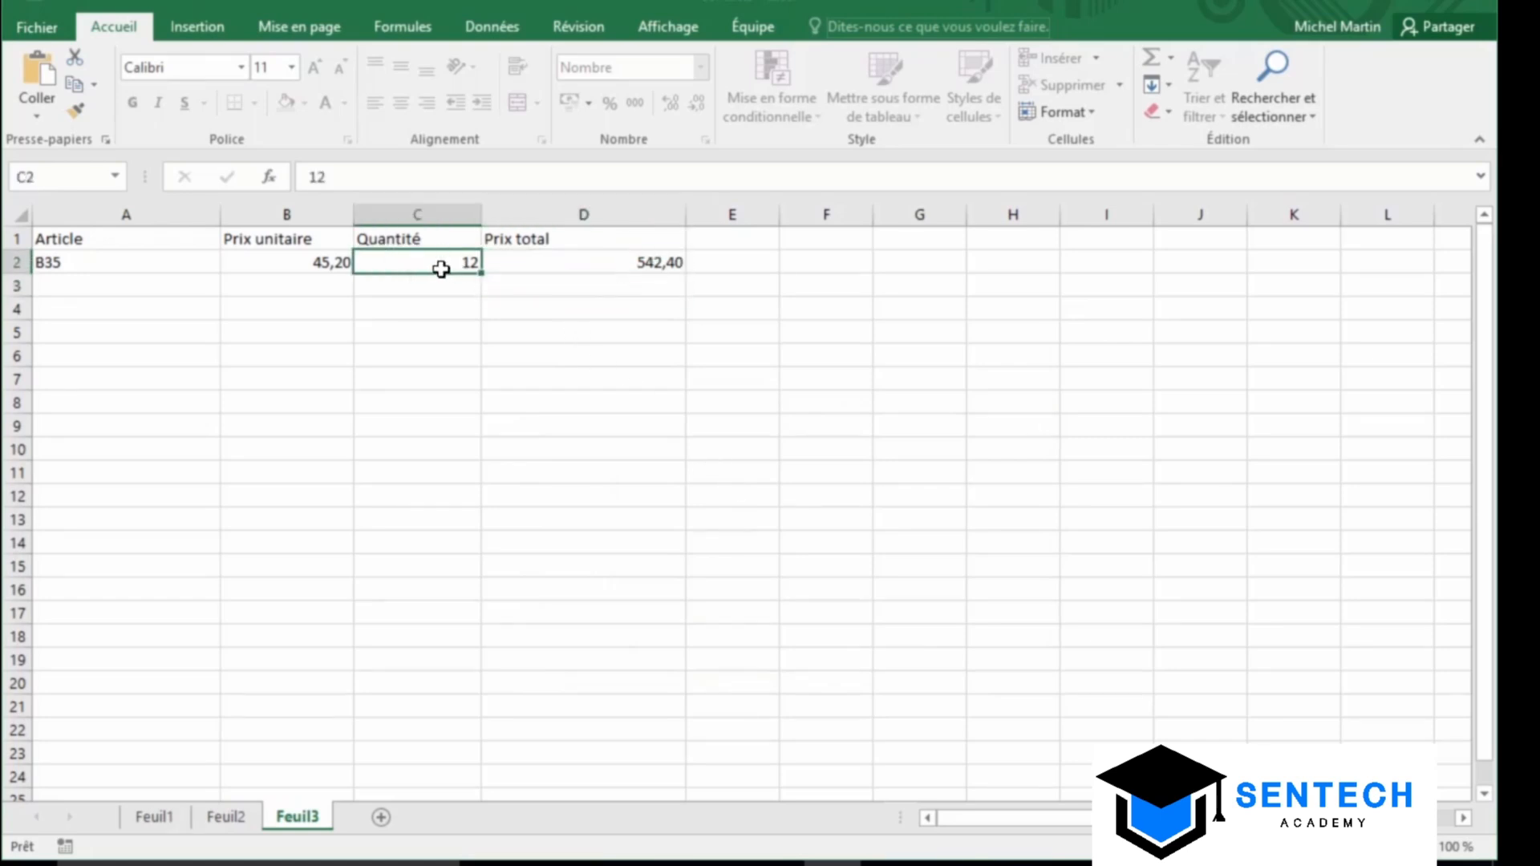
pyautogui.click(540, 266)
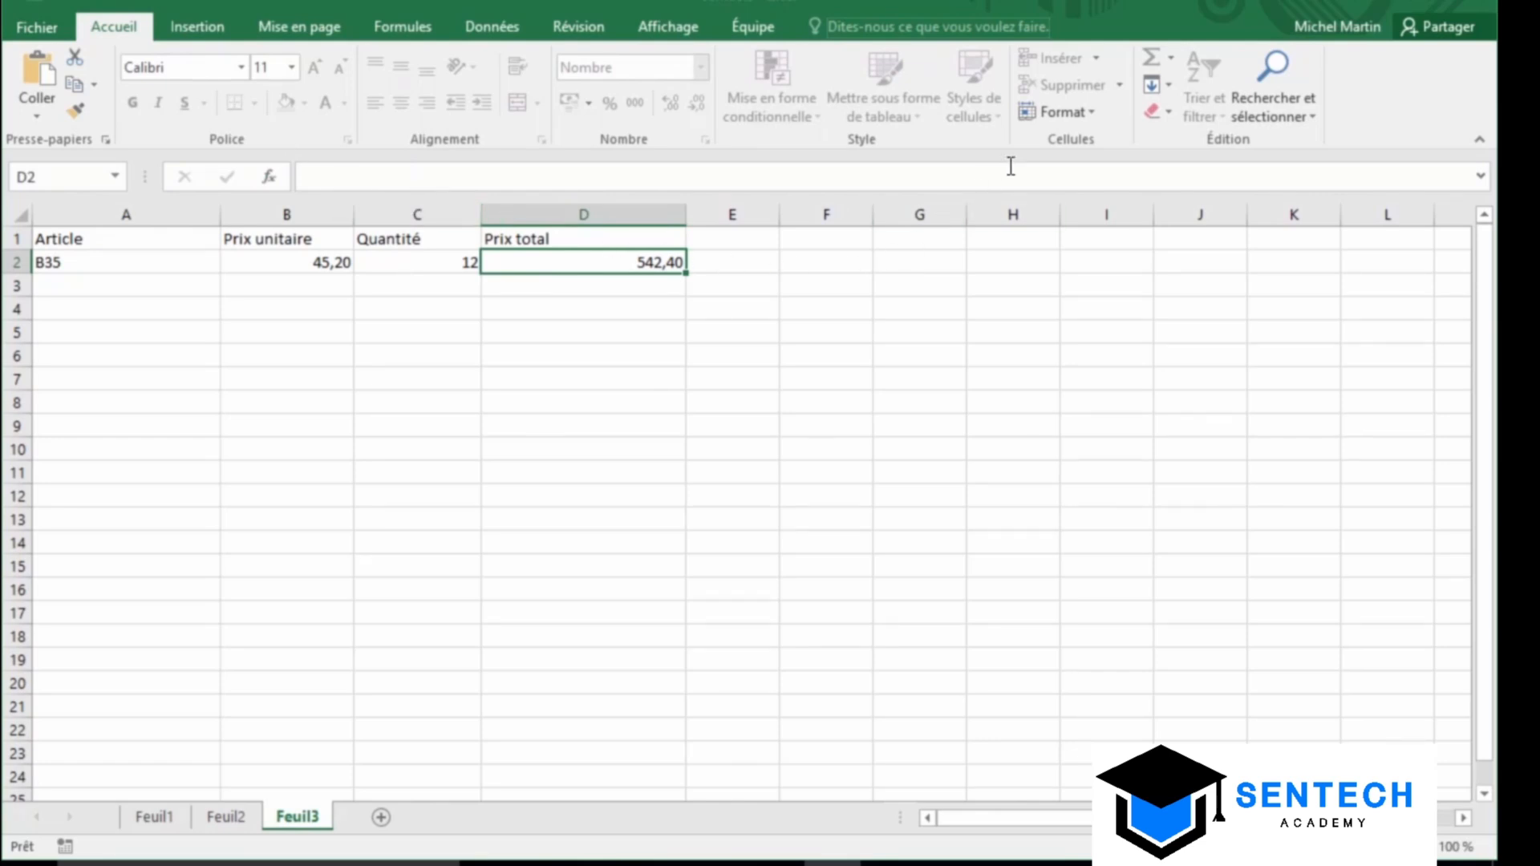
pyautogui.click(1057, 118)
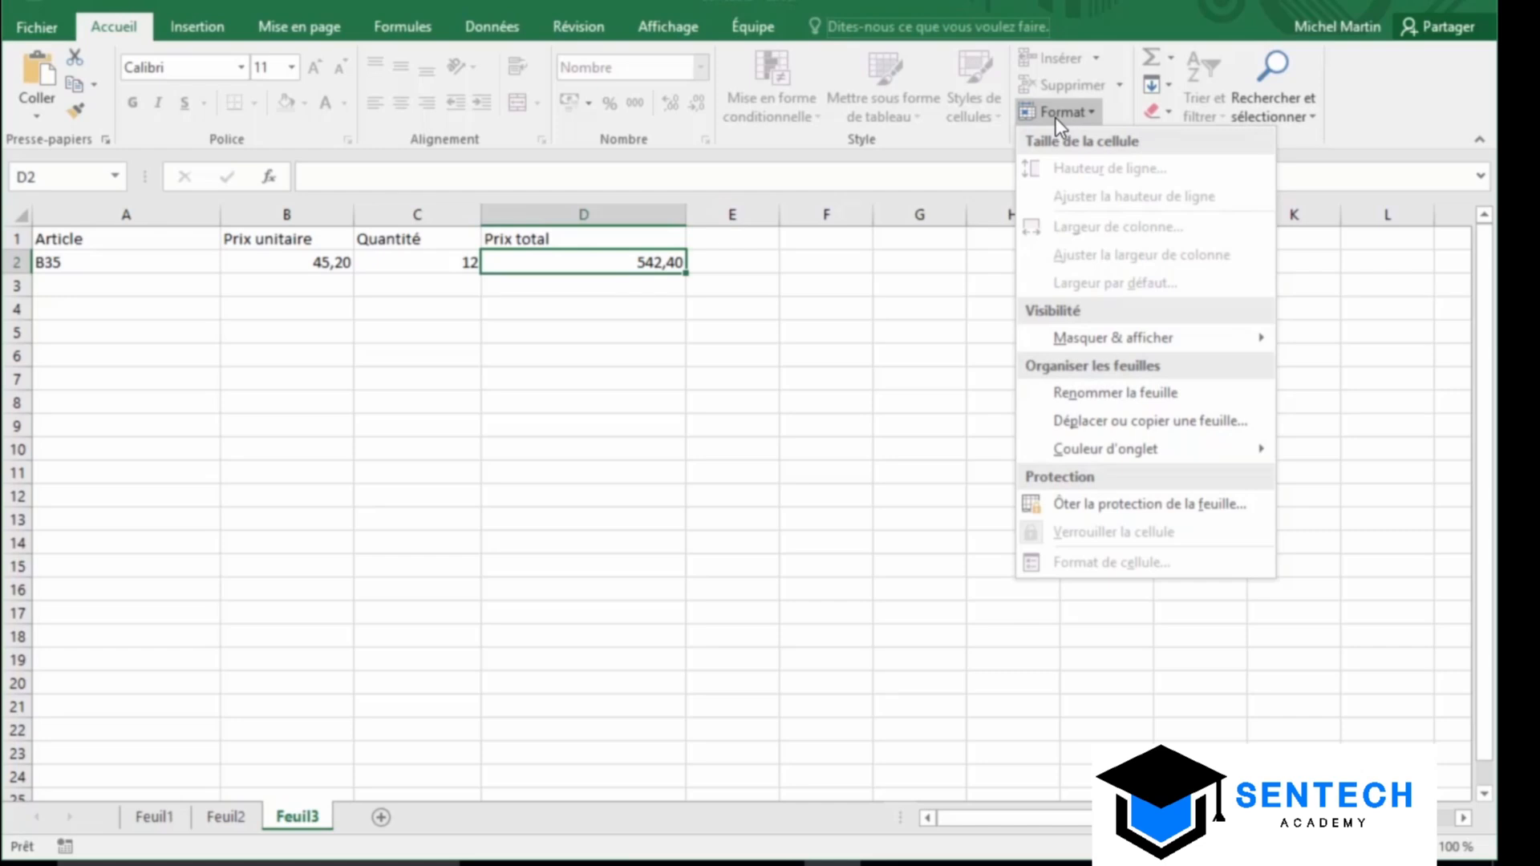
pyautogui.click(1192, 510)
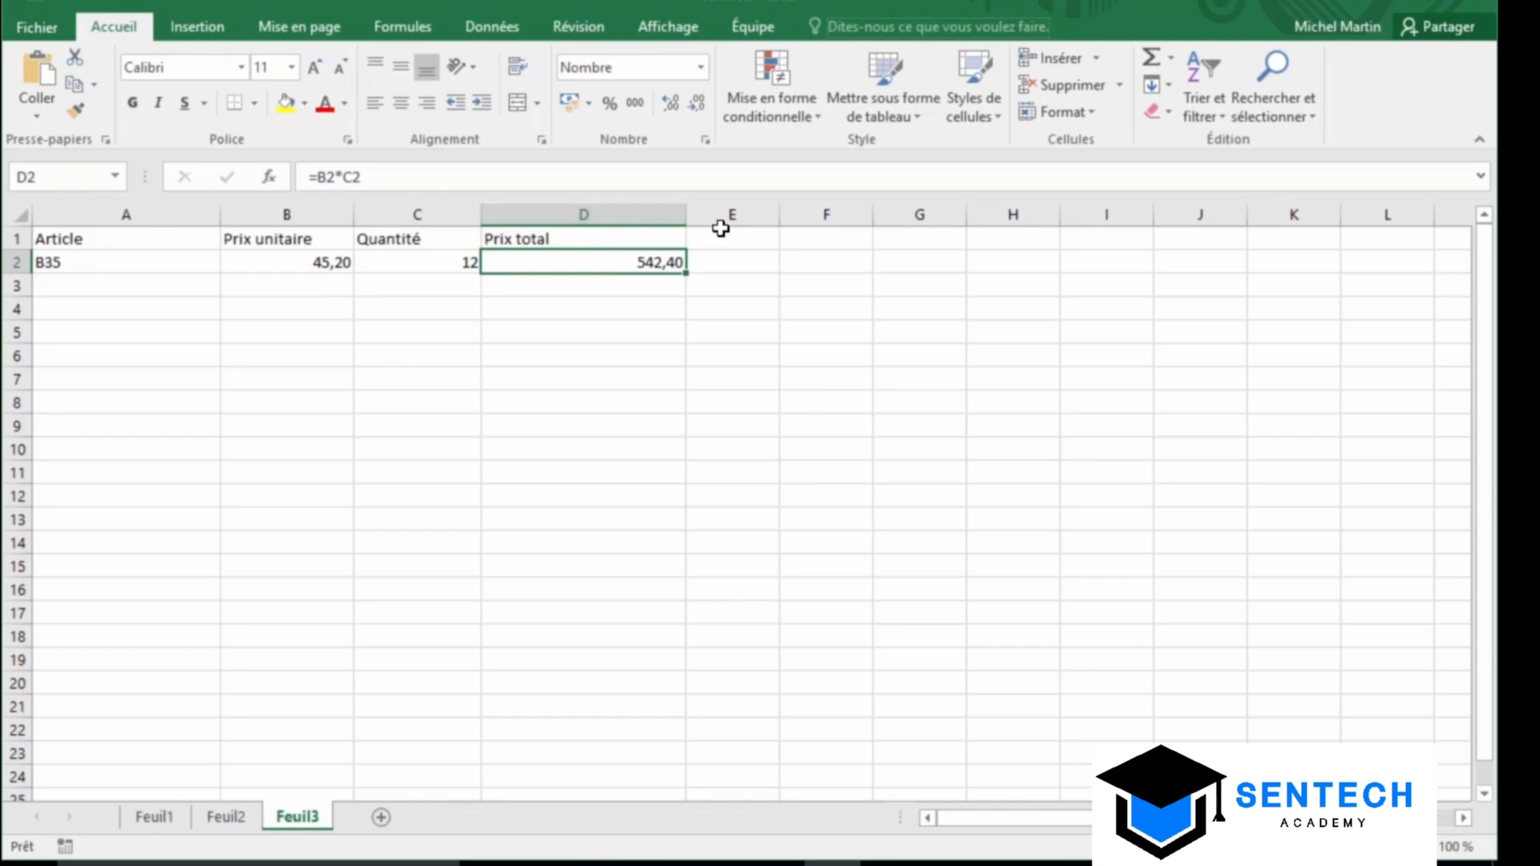
# Clear the Masquée option on D2's Protection settings so its formula is no longer hidden
pyautogui.click(1054, 118)
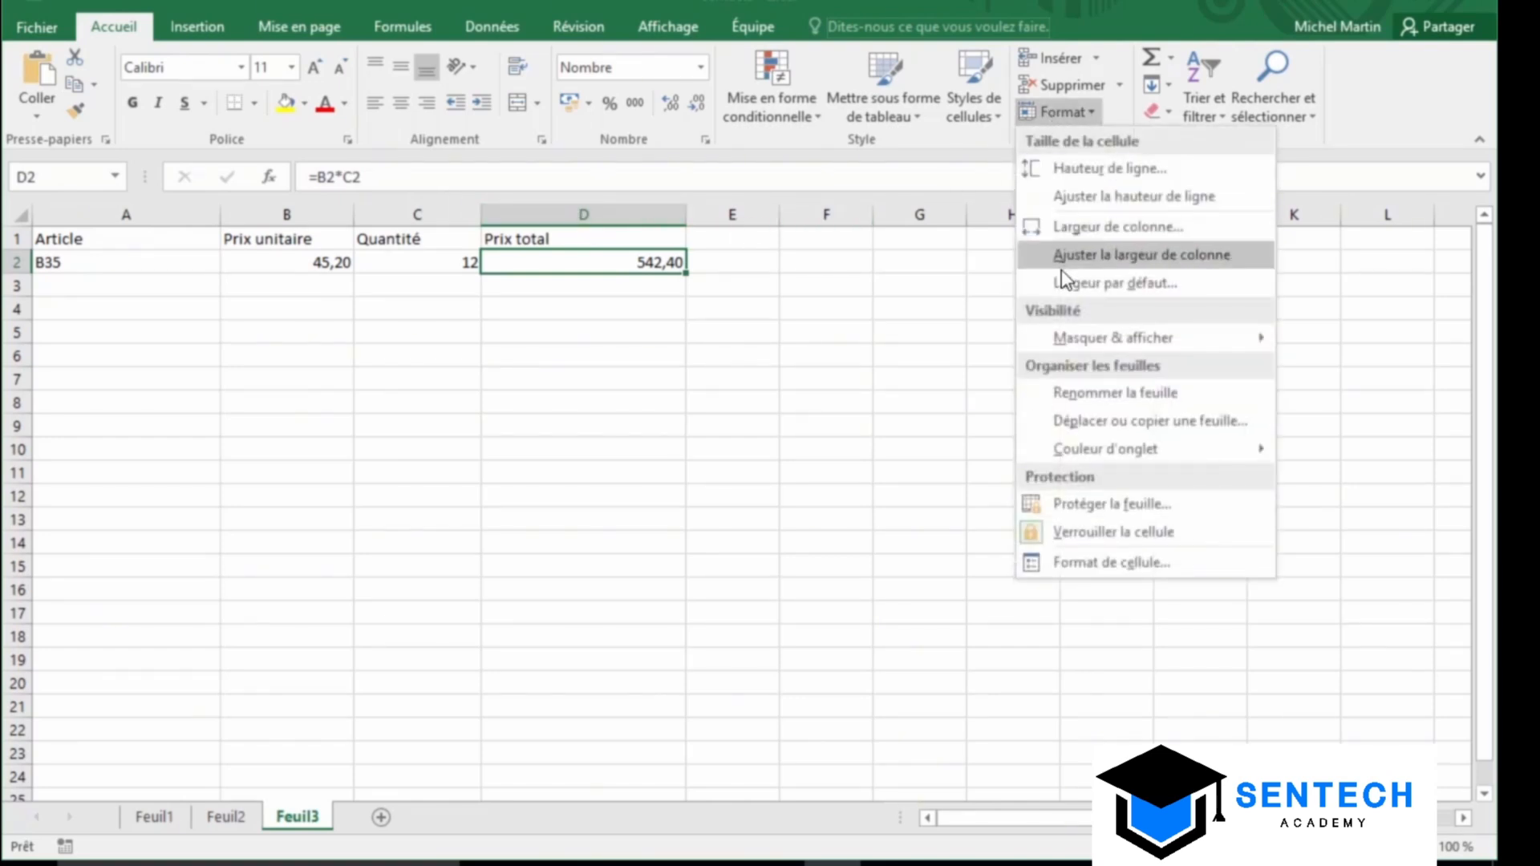
pyautogui.click(1086, 566)
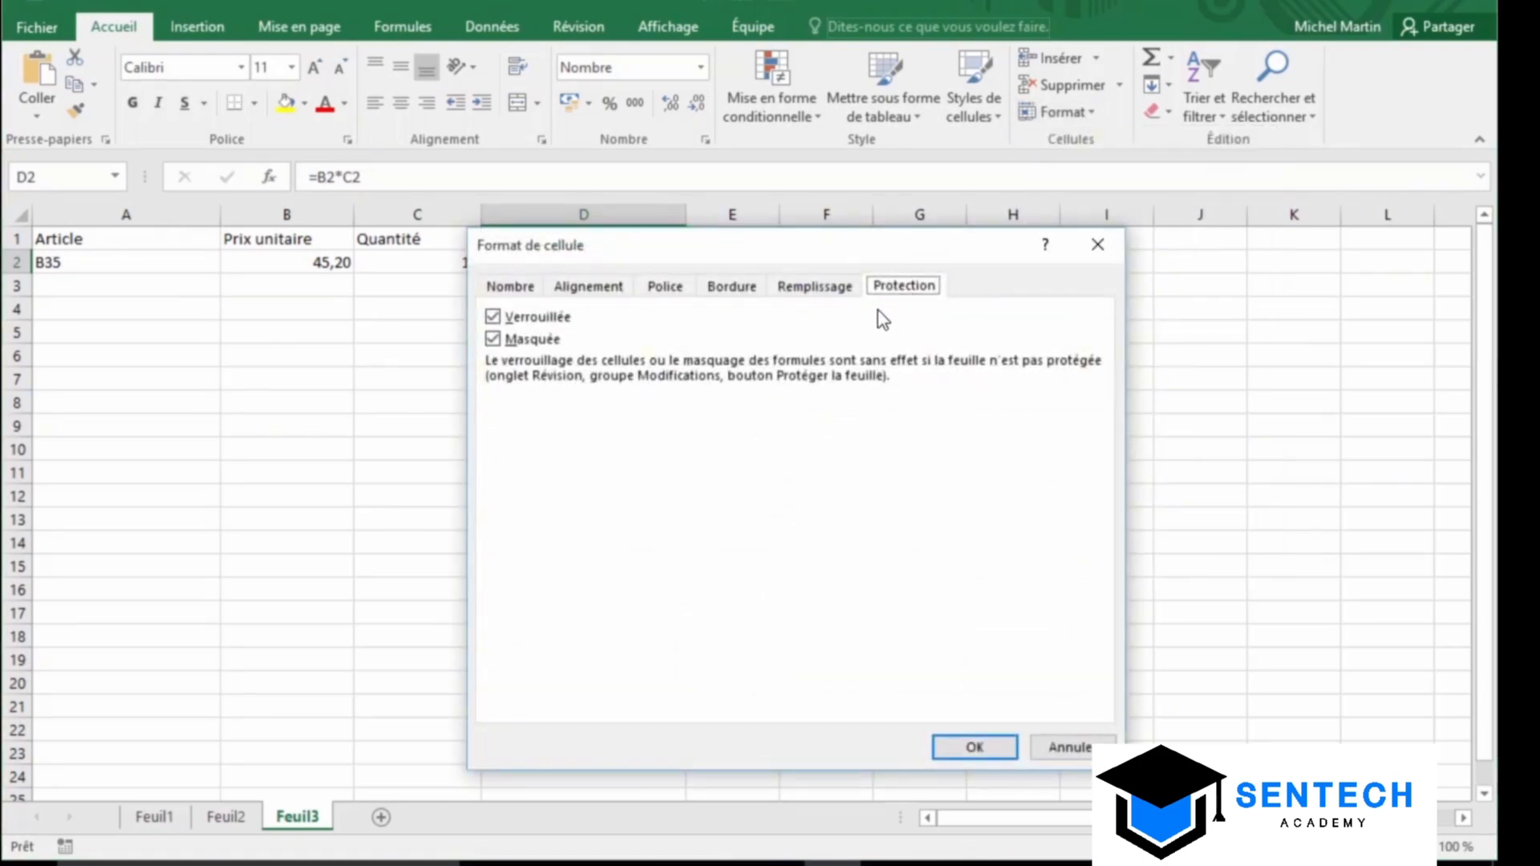
pyautogui.click(492, 339)
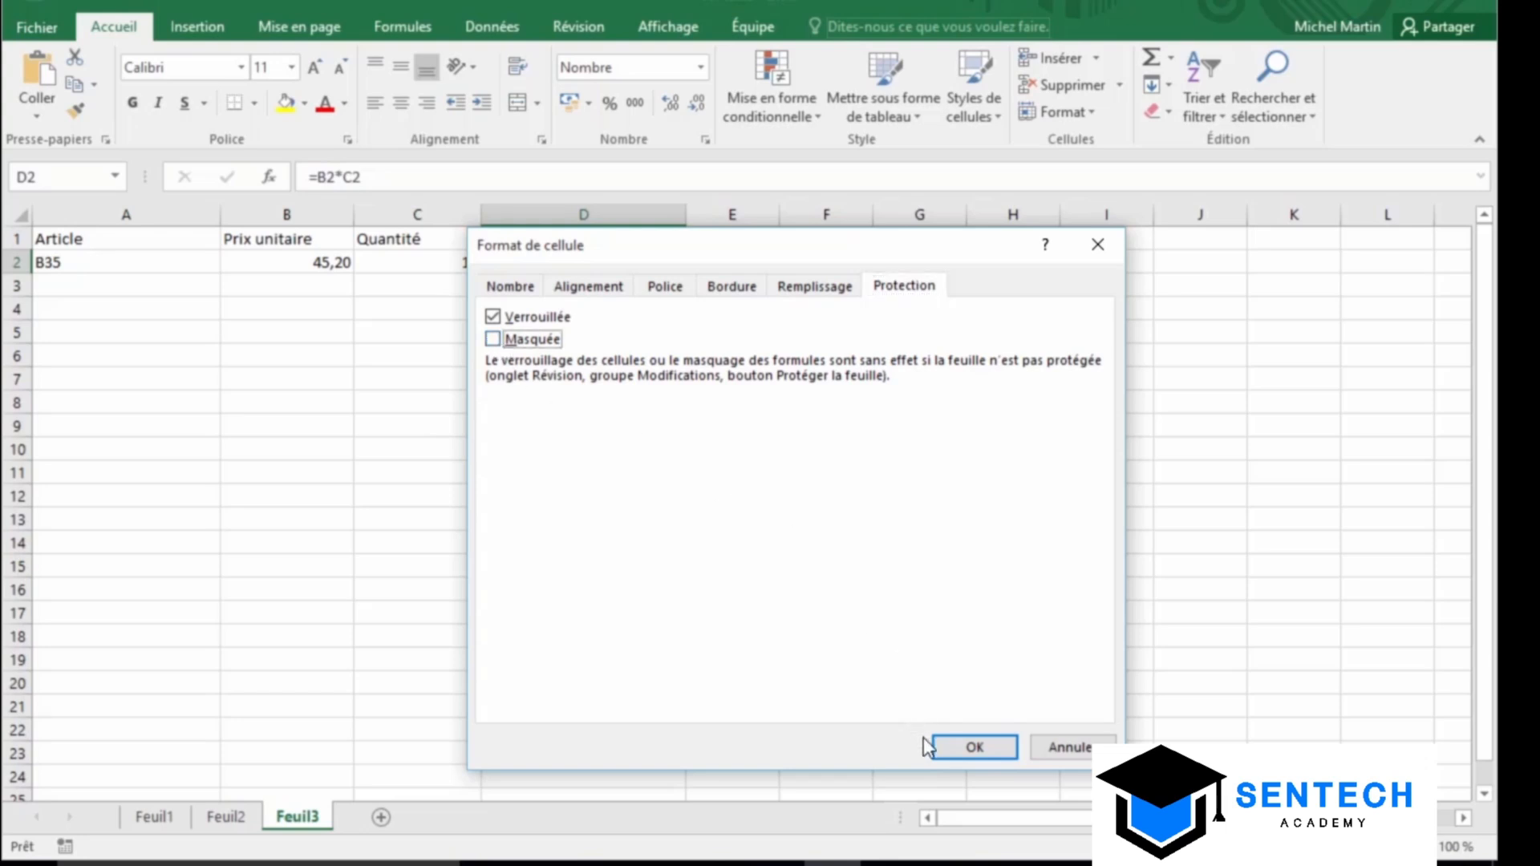
pyautogui.click(947, 746)
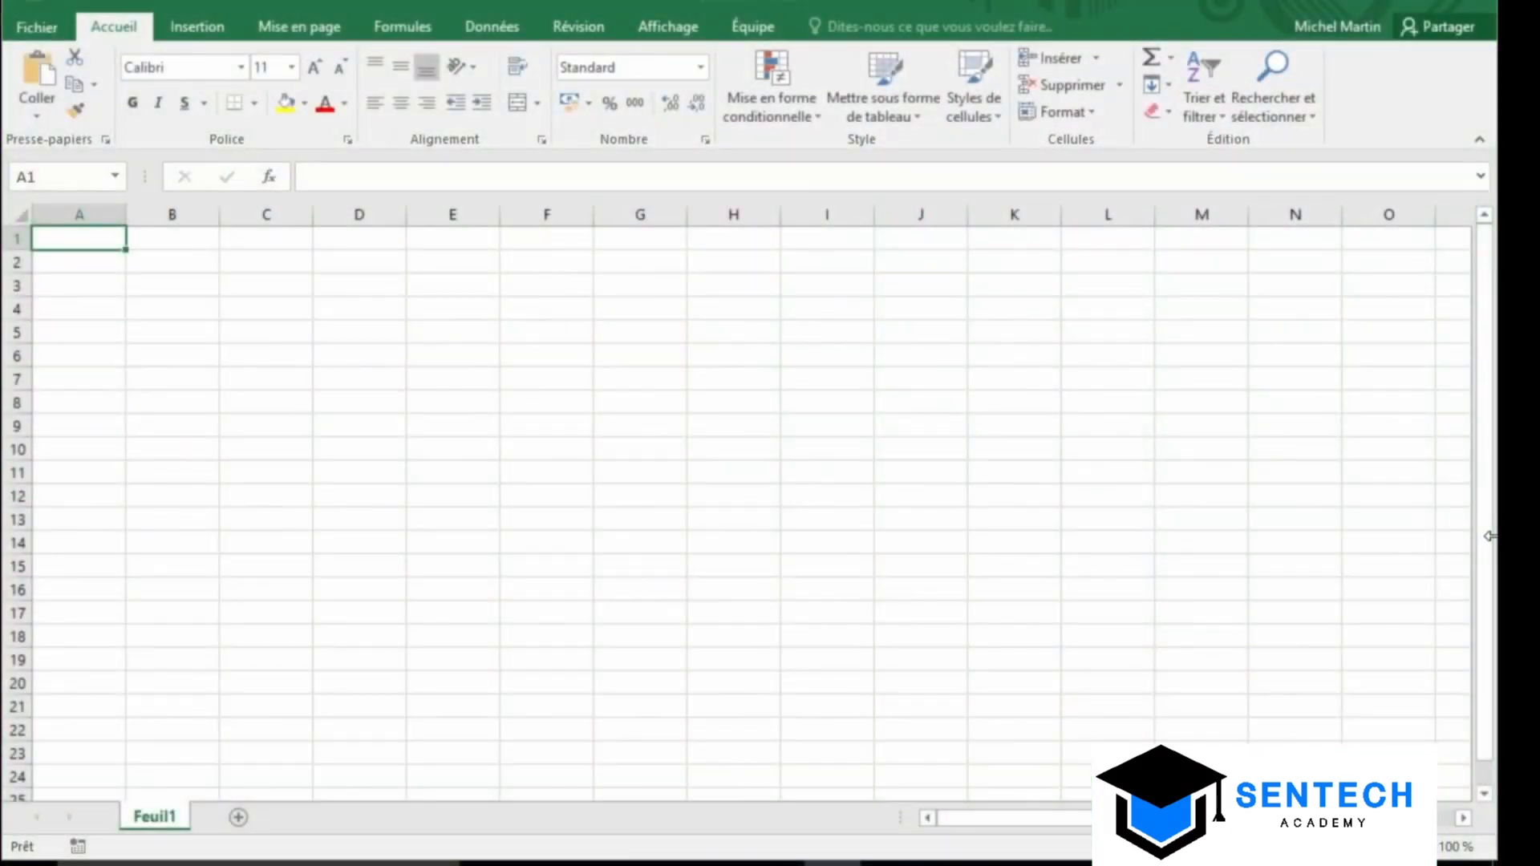
# Enter 10 in cell B5 and select B5:B9 for the series
pyautogui.click(166, 337)
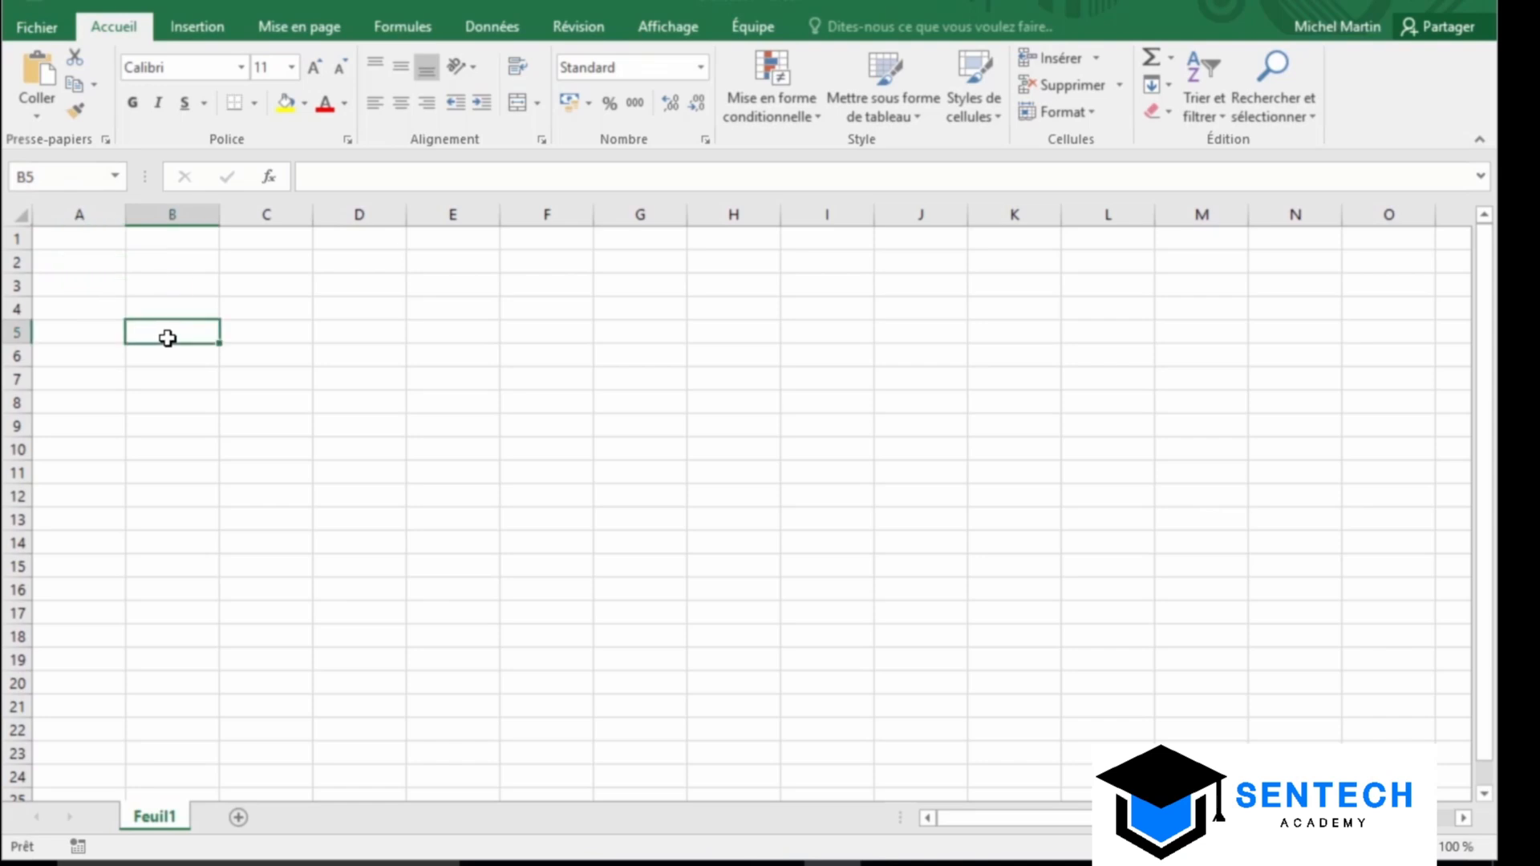
pyautogui.write('10')
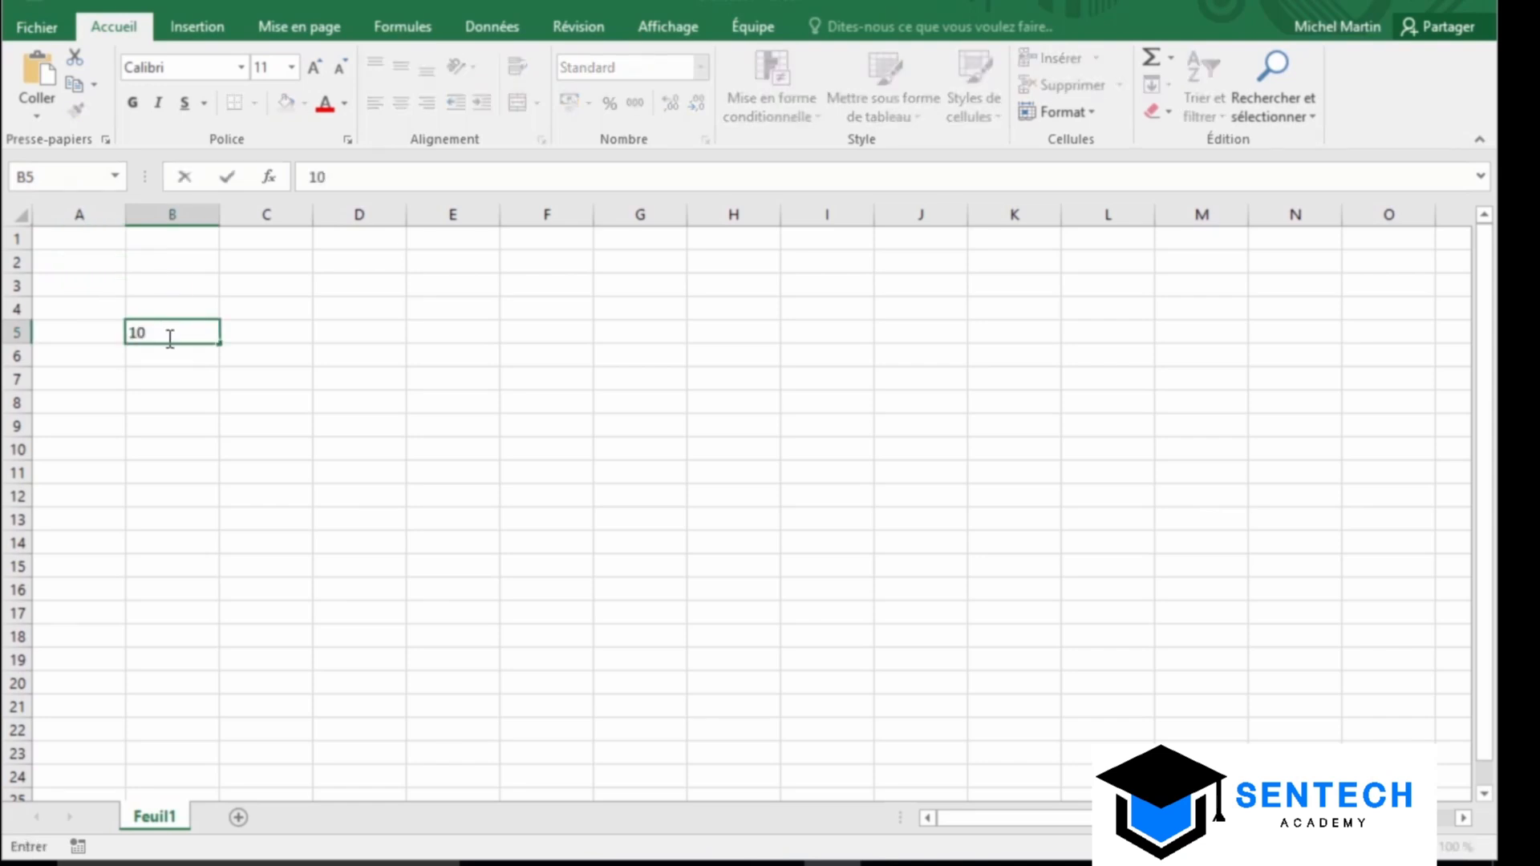
pyautogui.keyDown('shift'); pyautogui.click(165, 431); pyautogui.keyUp('shift')
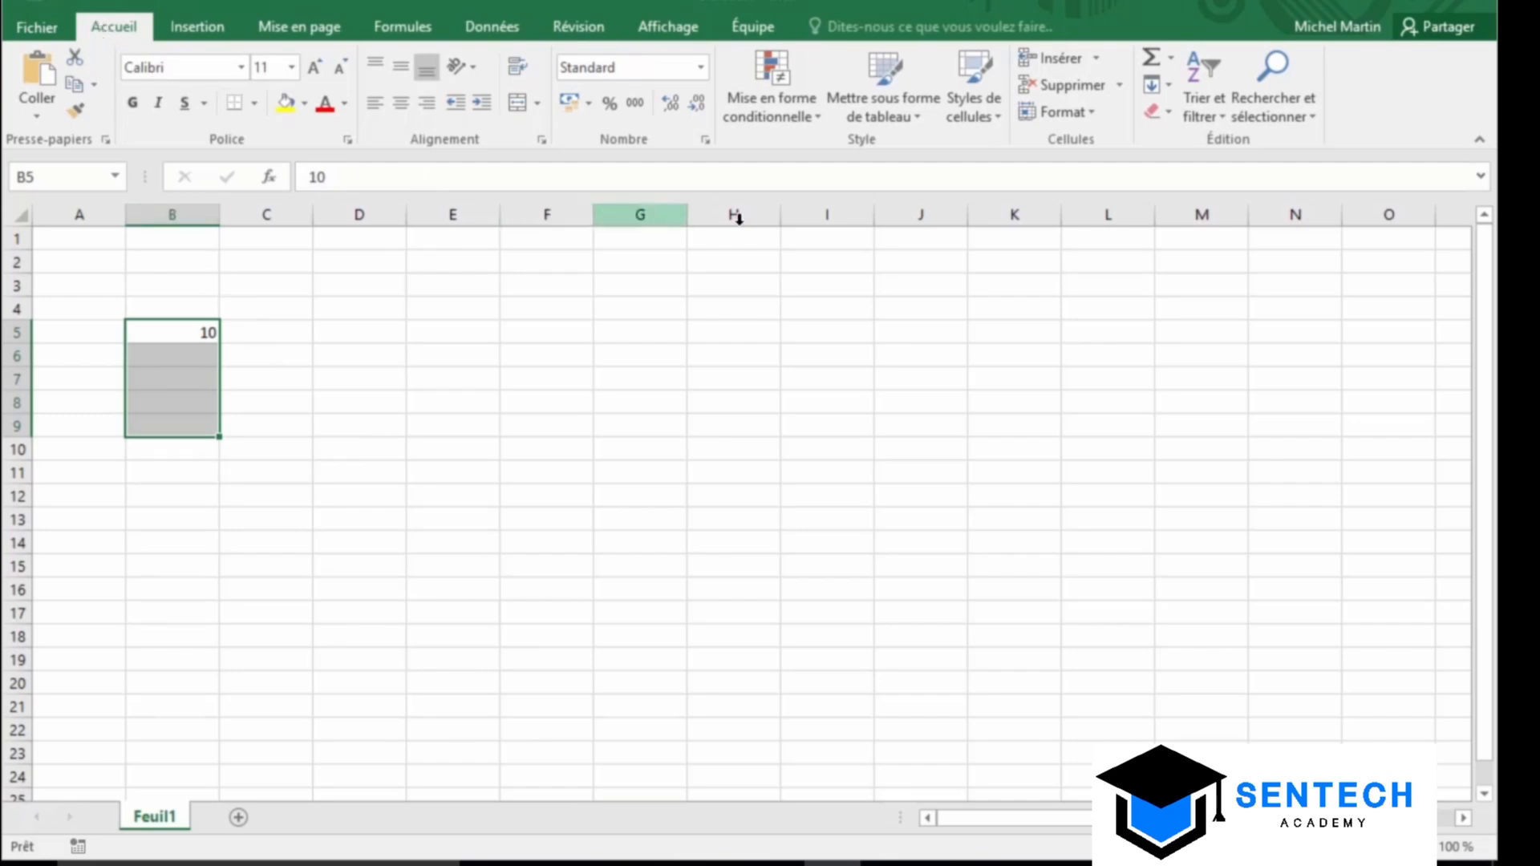
# Fill B6:B9 with a linear series of step 5 (15, 20, 25, 30) via Remplissage > Série
pyautogui.click(1167, 85)
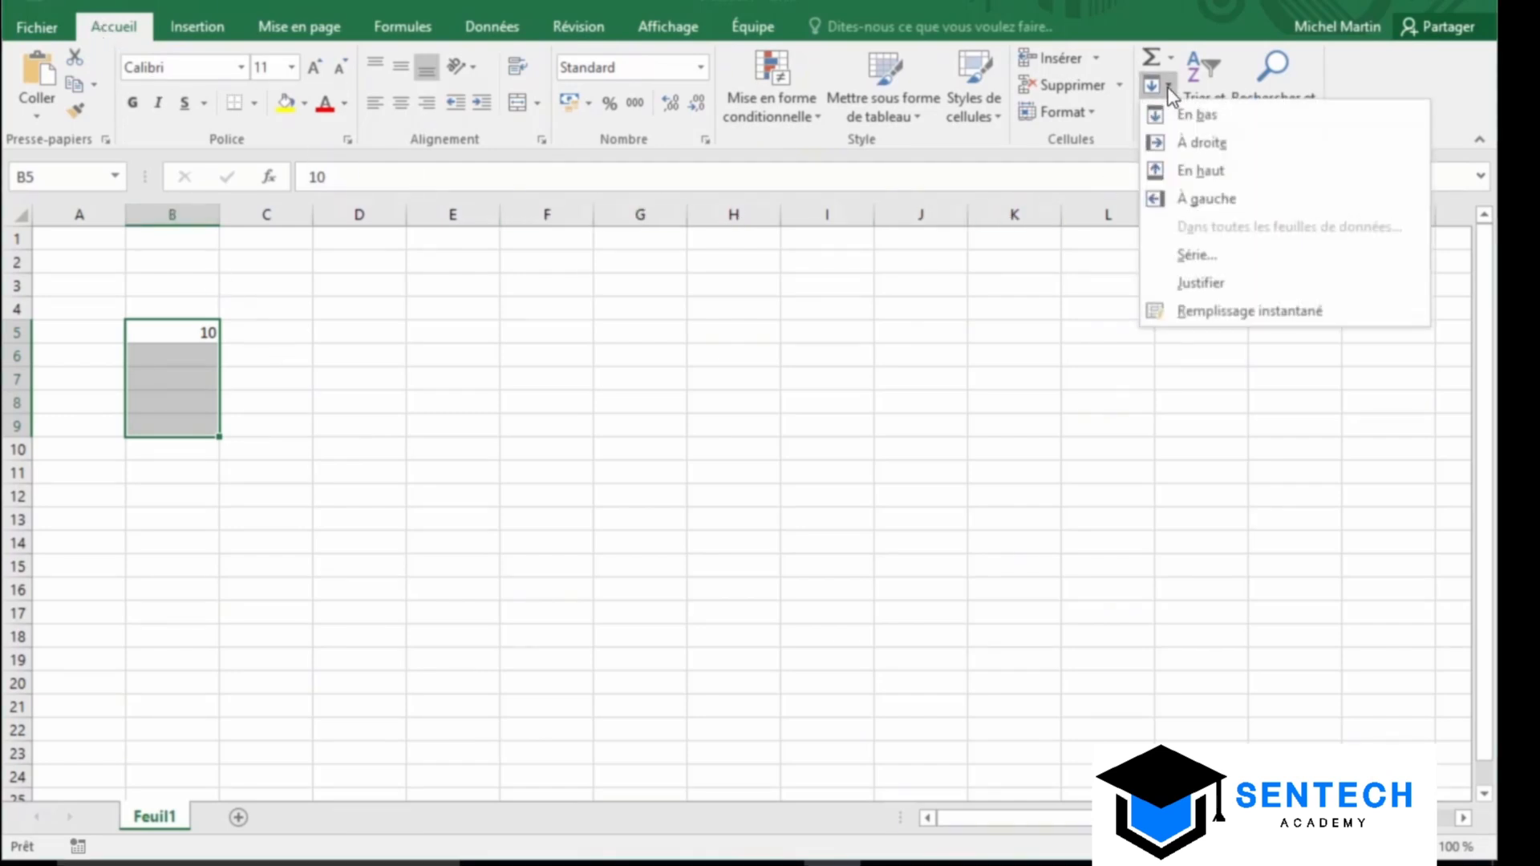
pyautogui.click(1239, 257)
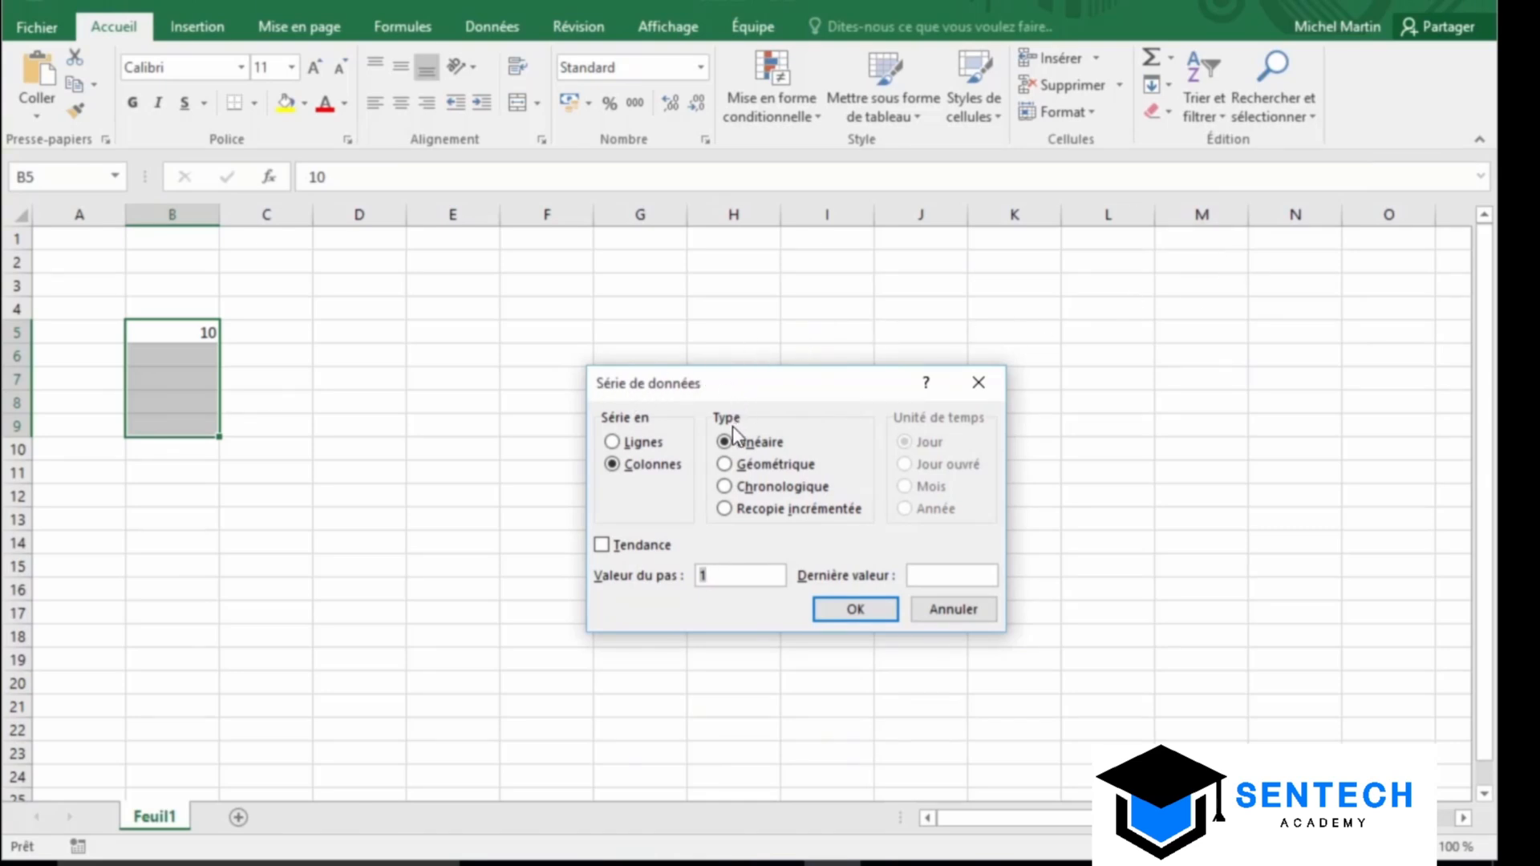
pyautogui.click(724, 464)
pyautogui.click(724, 486)
pyautogui.click(727, 509)
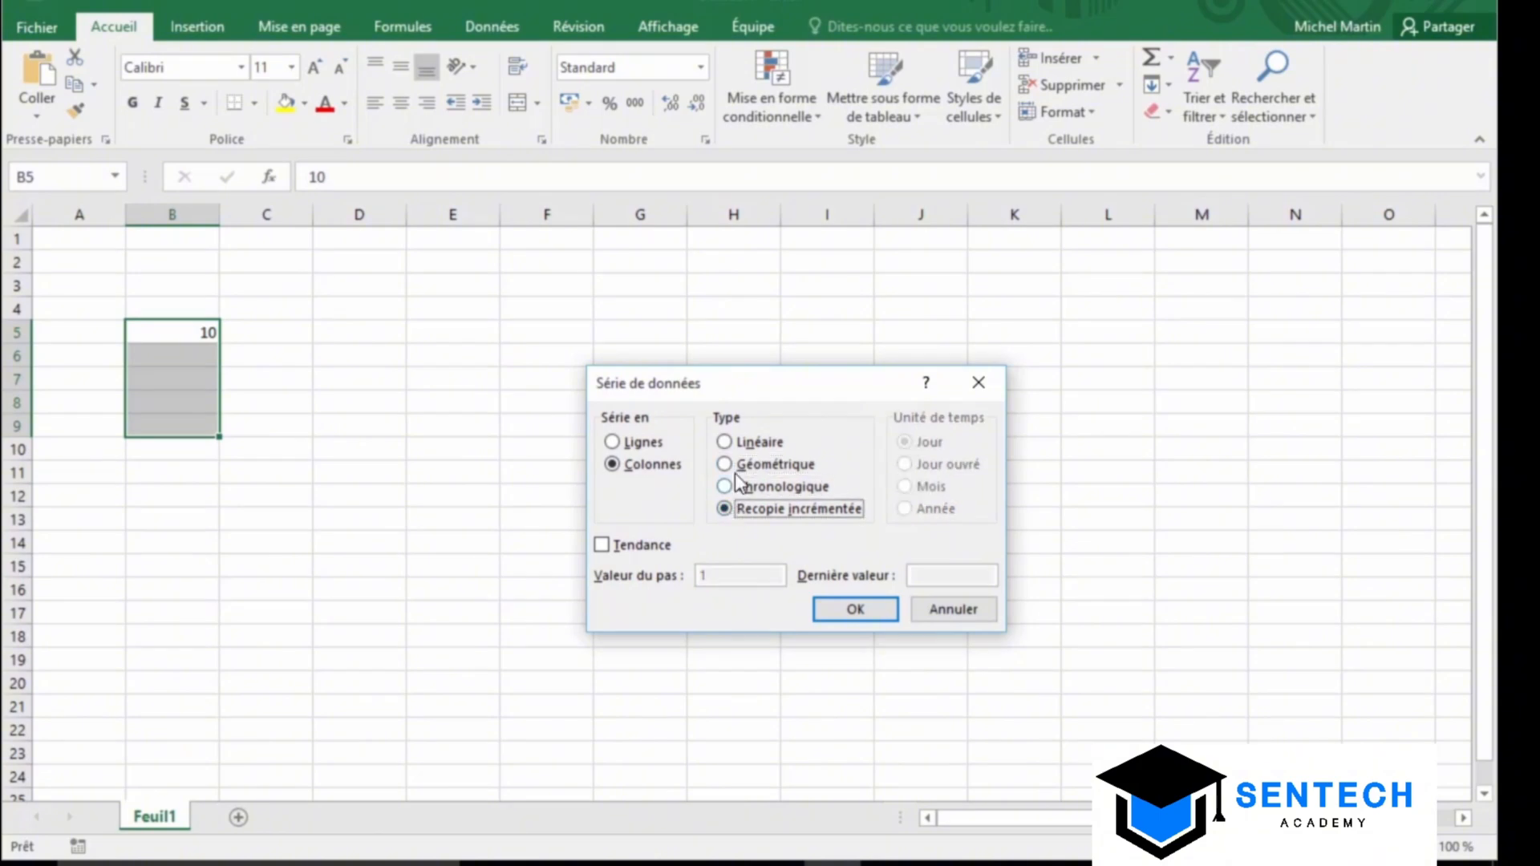
pyautogui.click(736, 442)
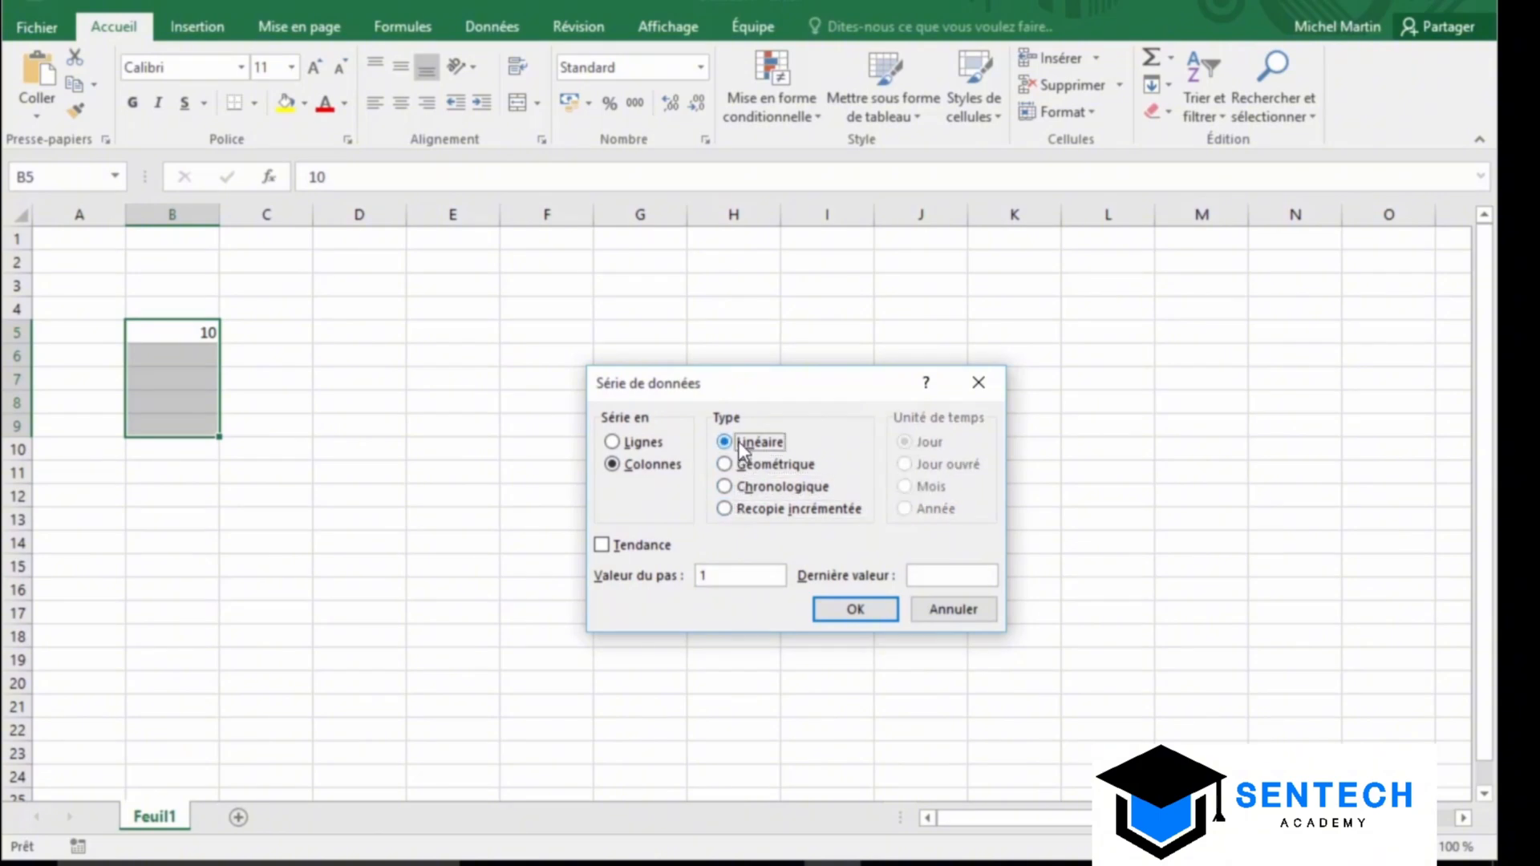
pyautogui.click(714, 574)
pyautogui.write('5')
pyautogui.click(853, 610)
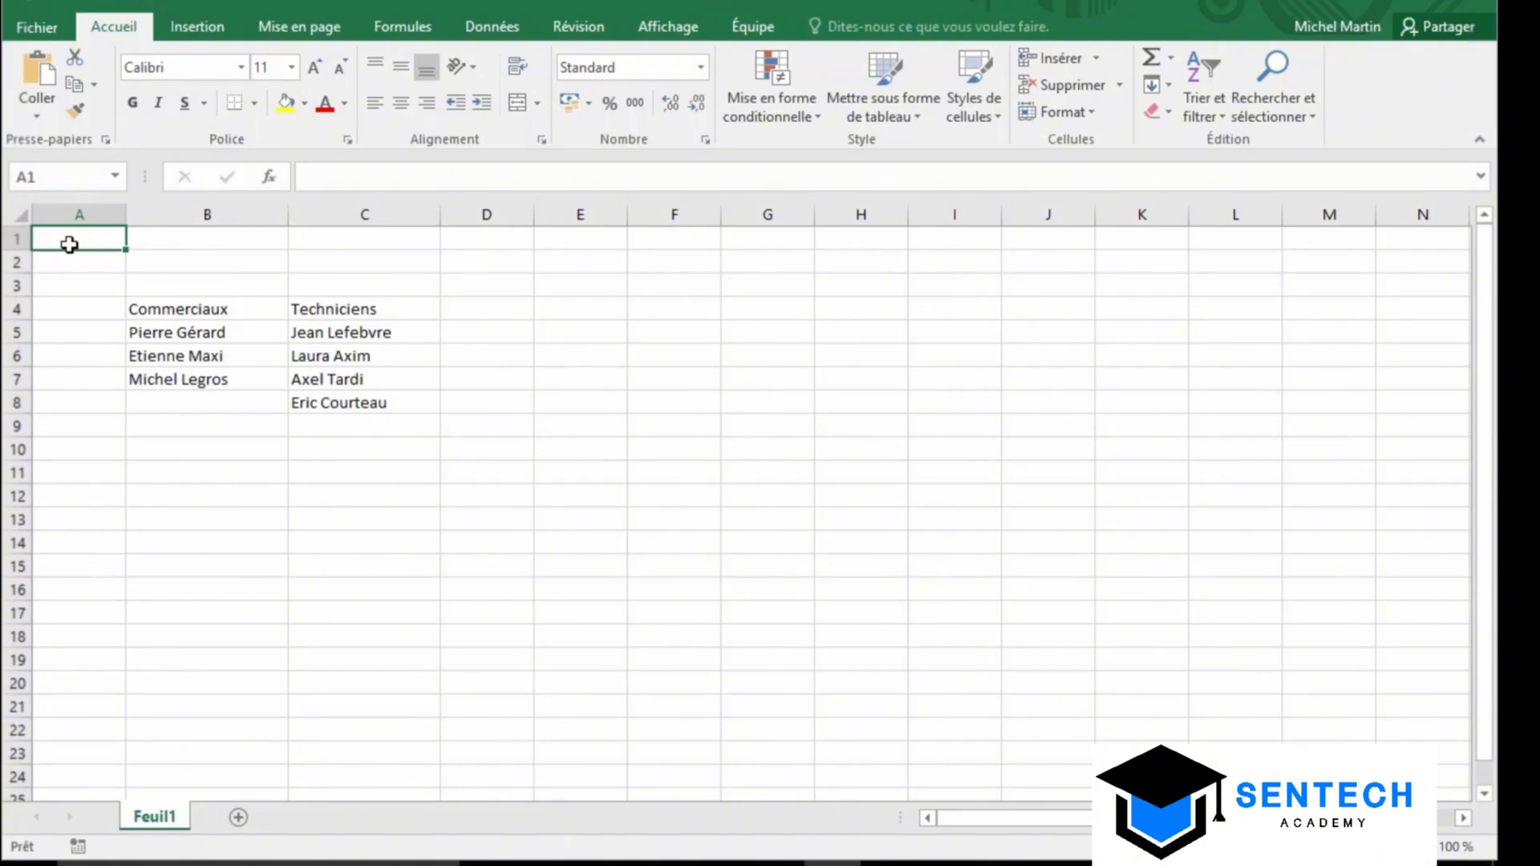
# Select B4:B7 and define it as the workbook-wide name Commerciaux
pyautogui.click(180, 314)
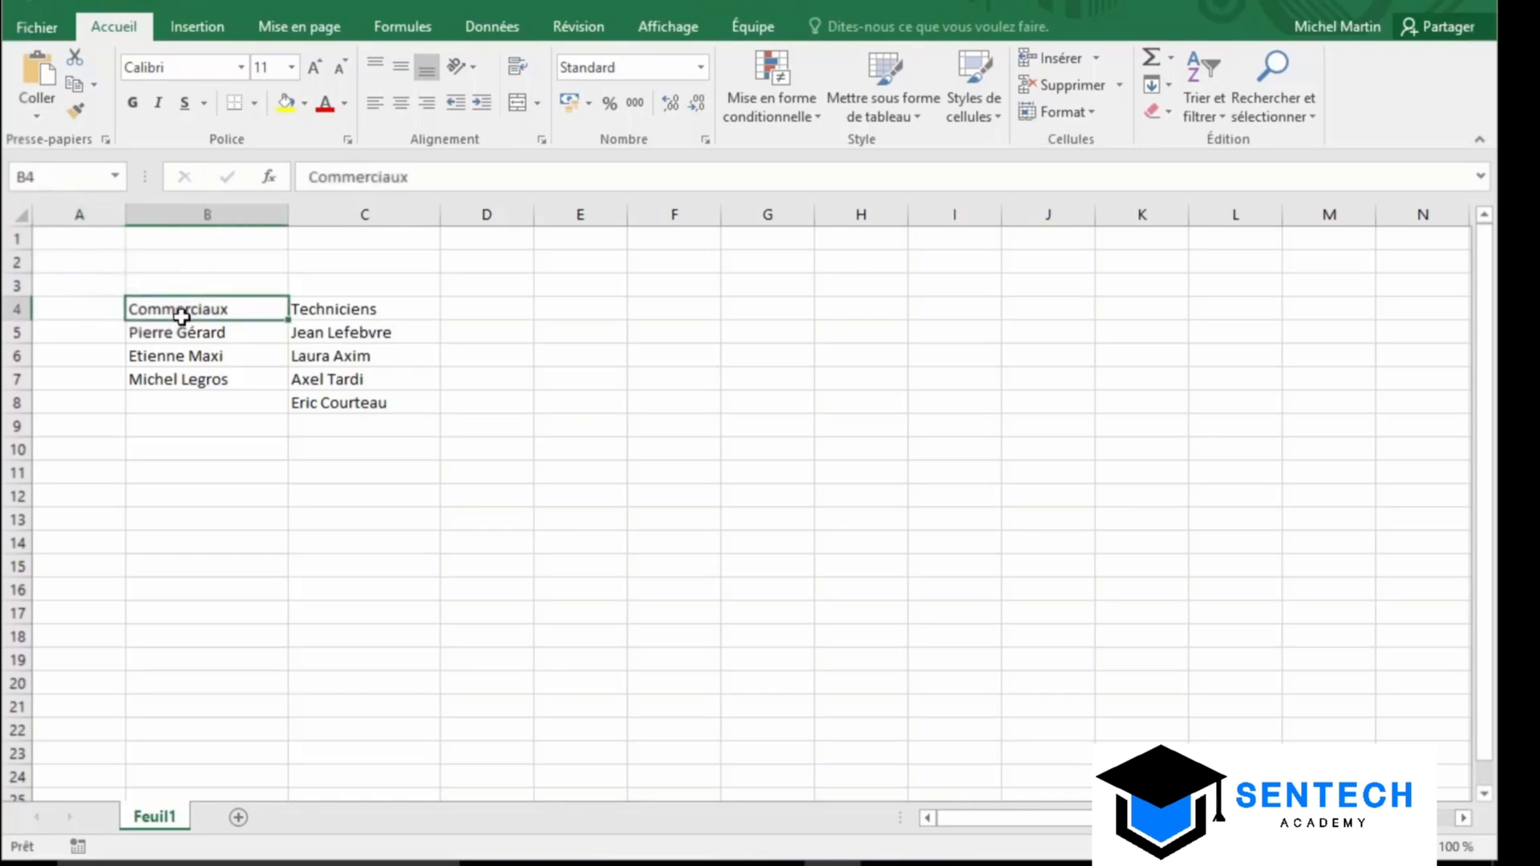
pyautogui.moveTo(181, 316); pyautogui.dragTo(168, 371)
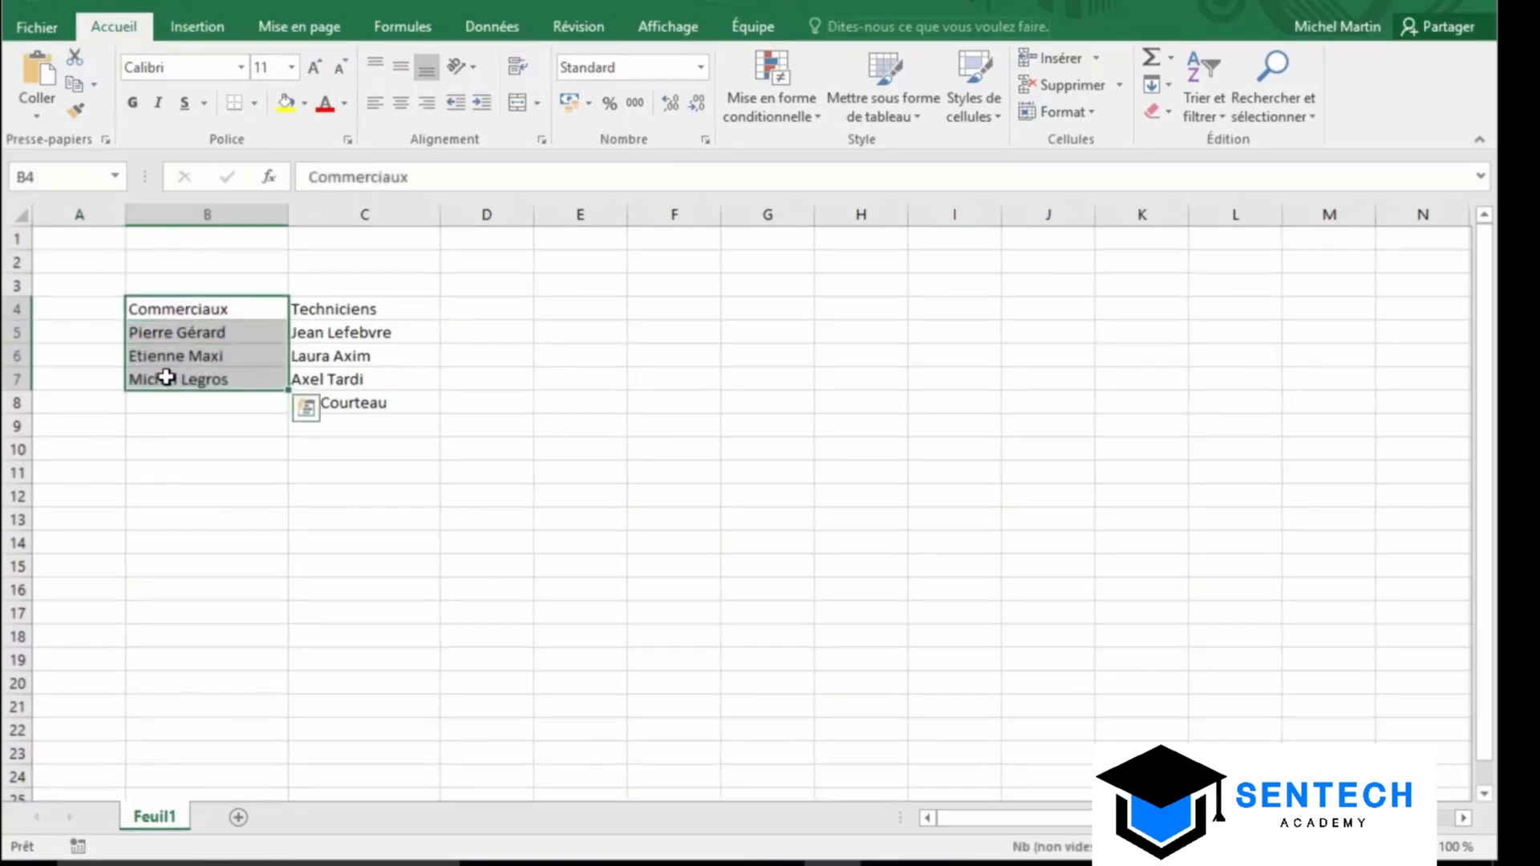
pyautogui.click(427, 31)
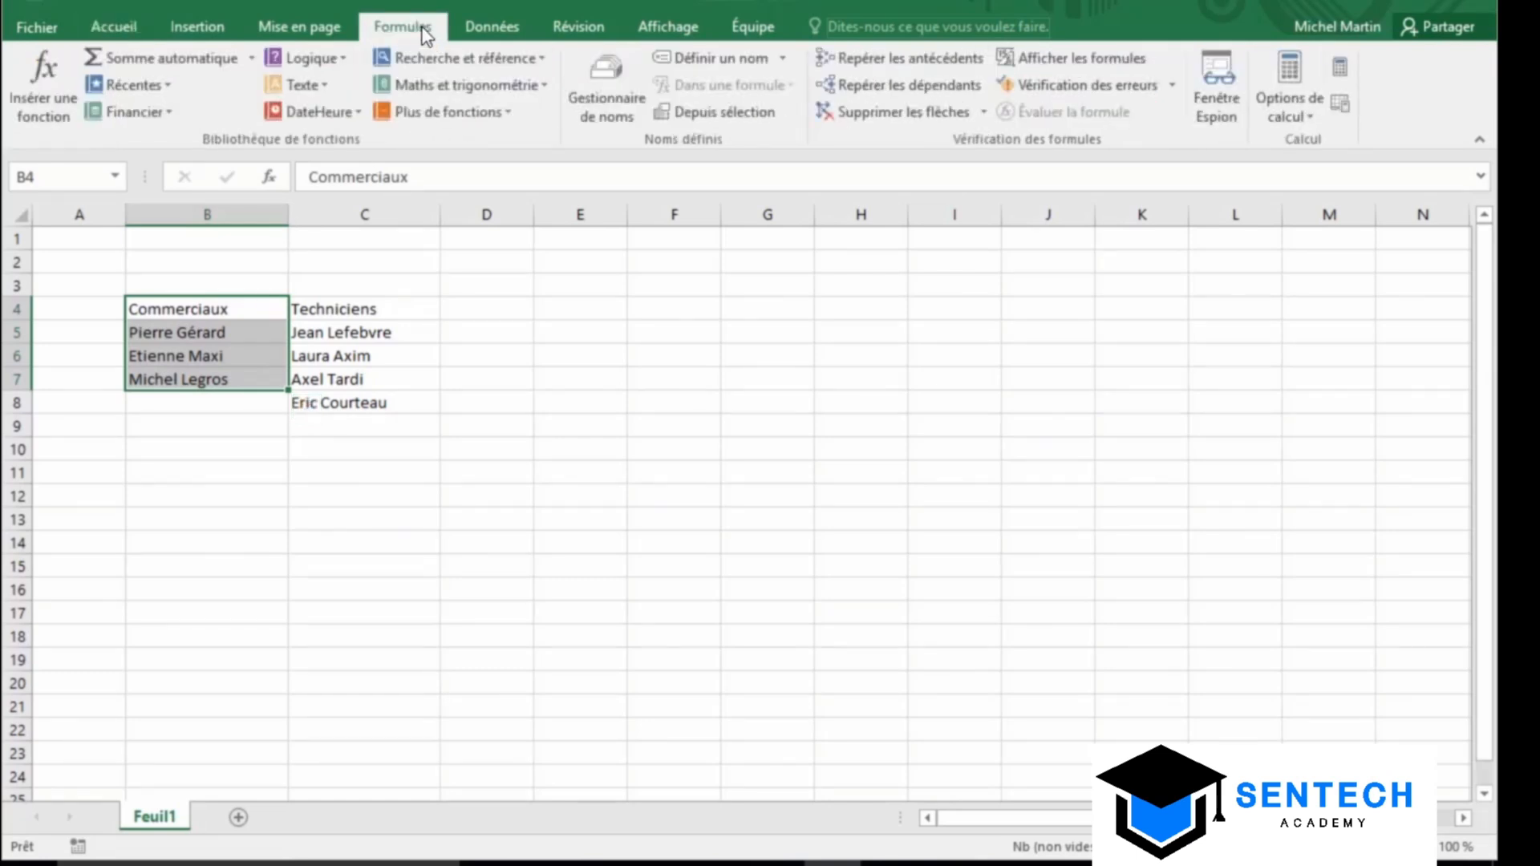
pyautogui.click(692, 64)
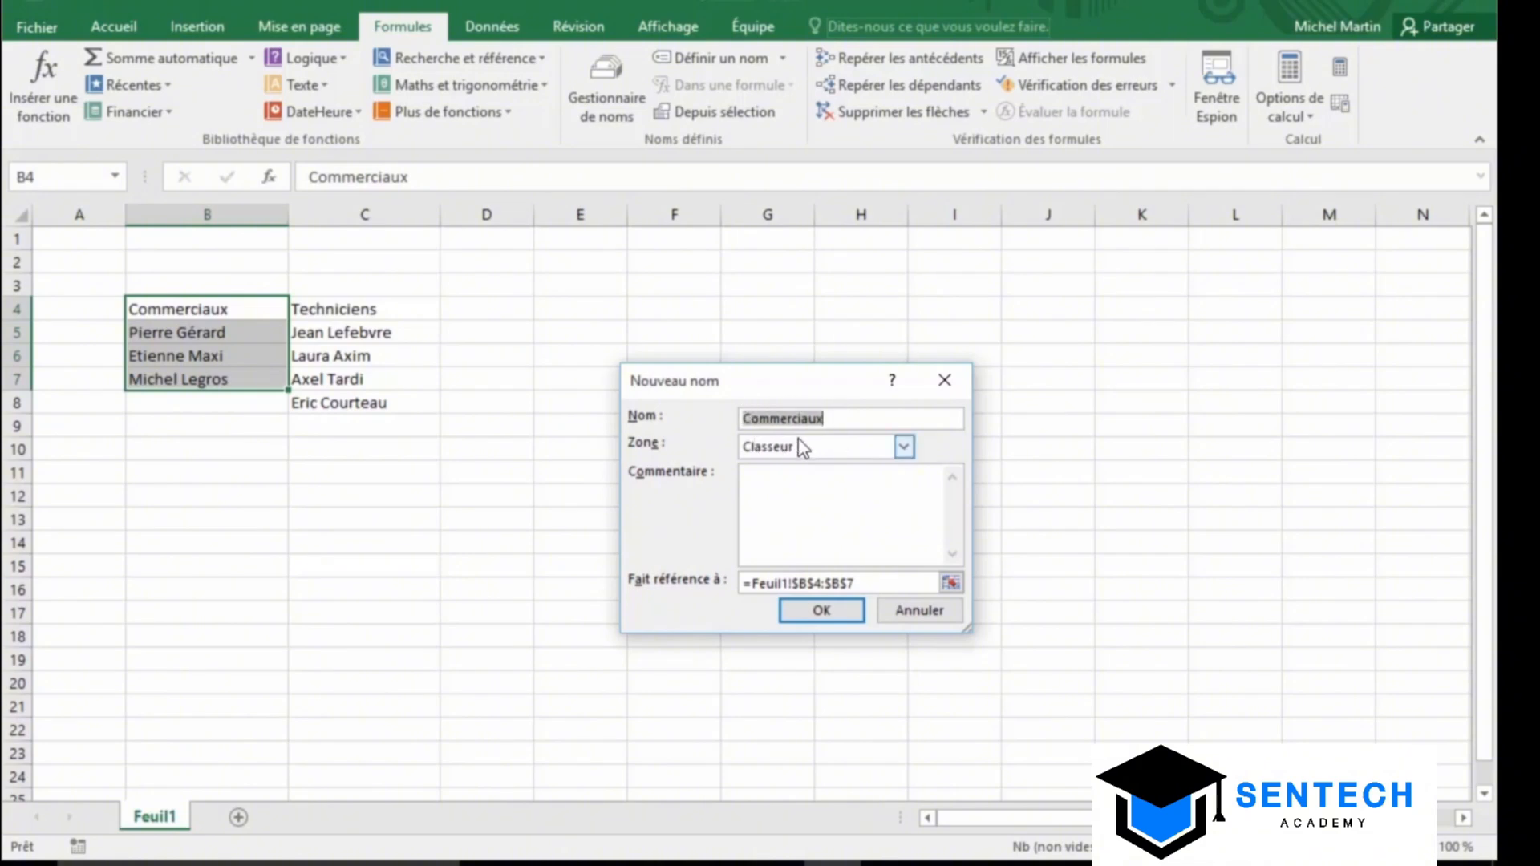
pyautogui.click(840, 613)
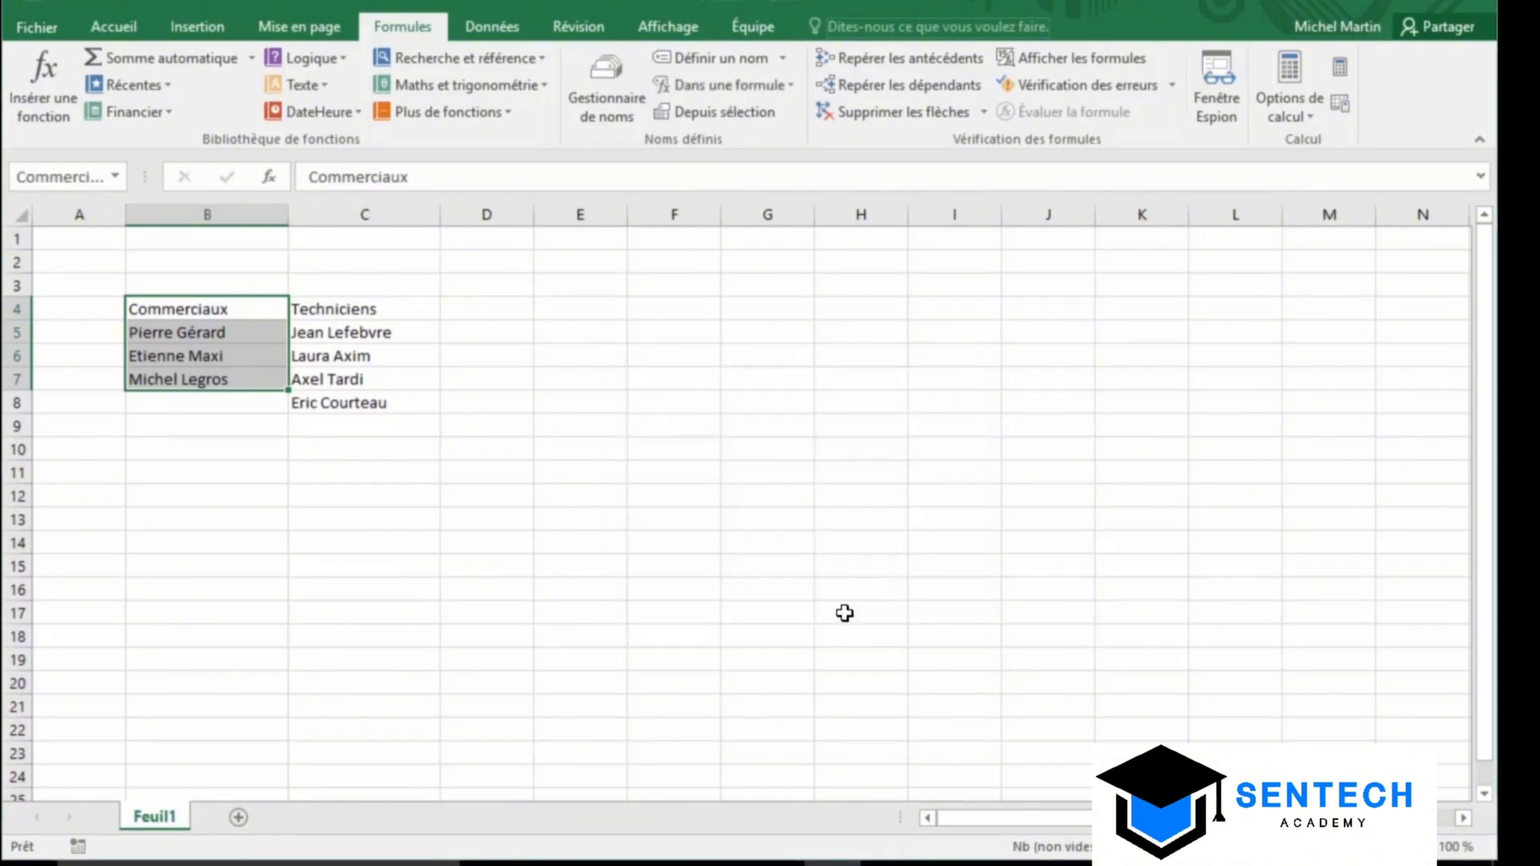
pyautogui.click(63, 242)
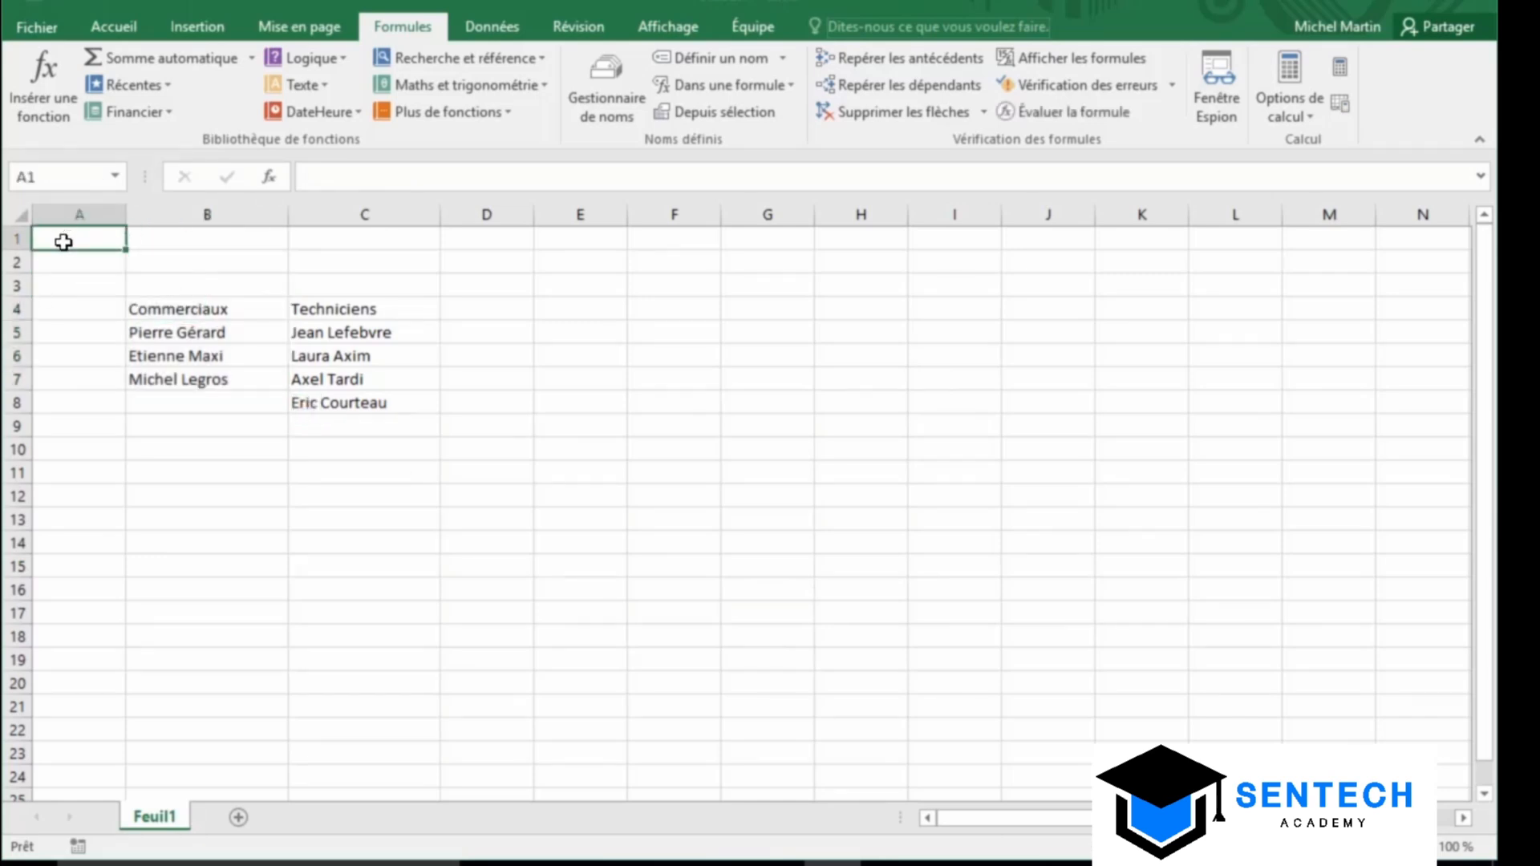
# Check the Commerciaux name, delete it in Gestionnaire de noms, and return to A1
pyautogui.click(114, 176)
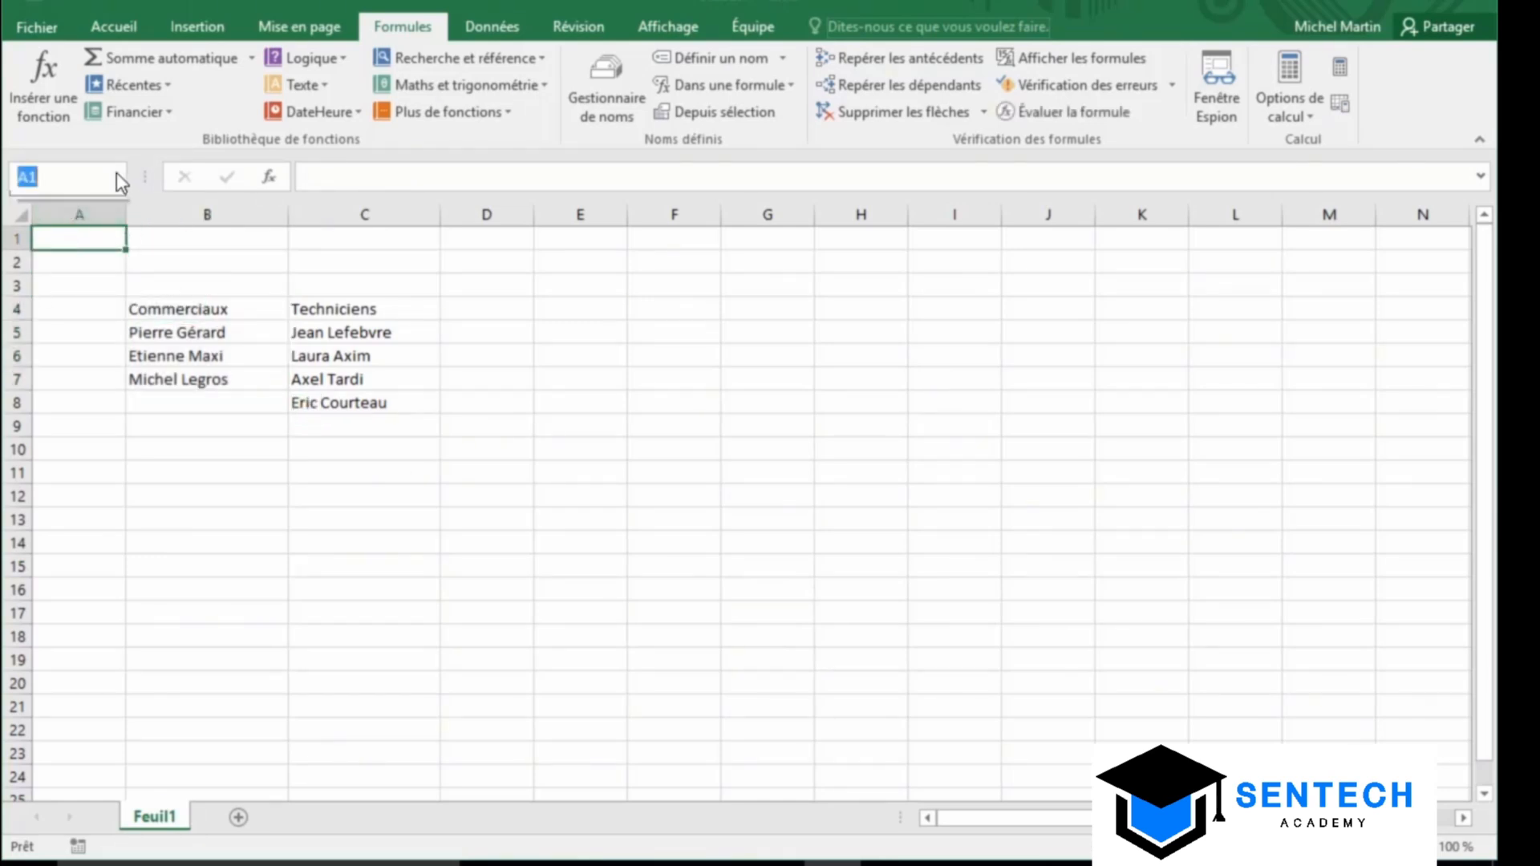
pyautogui.click(66, 206)
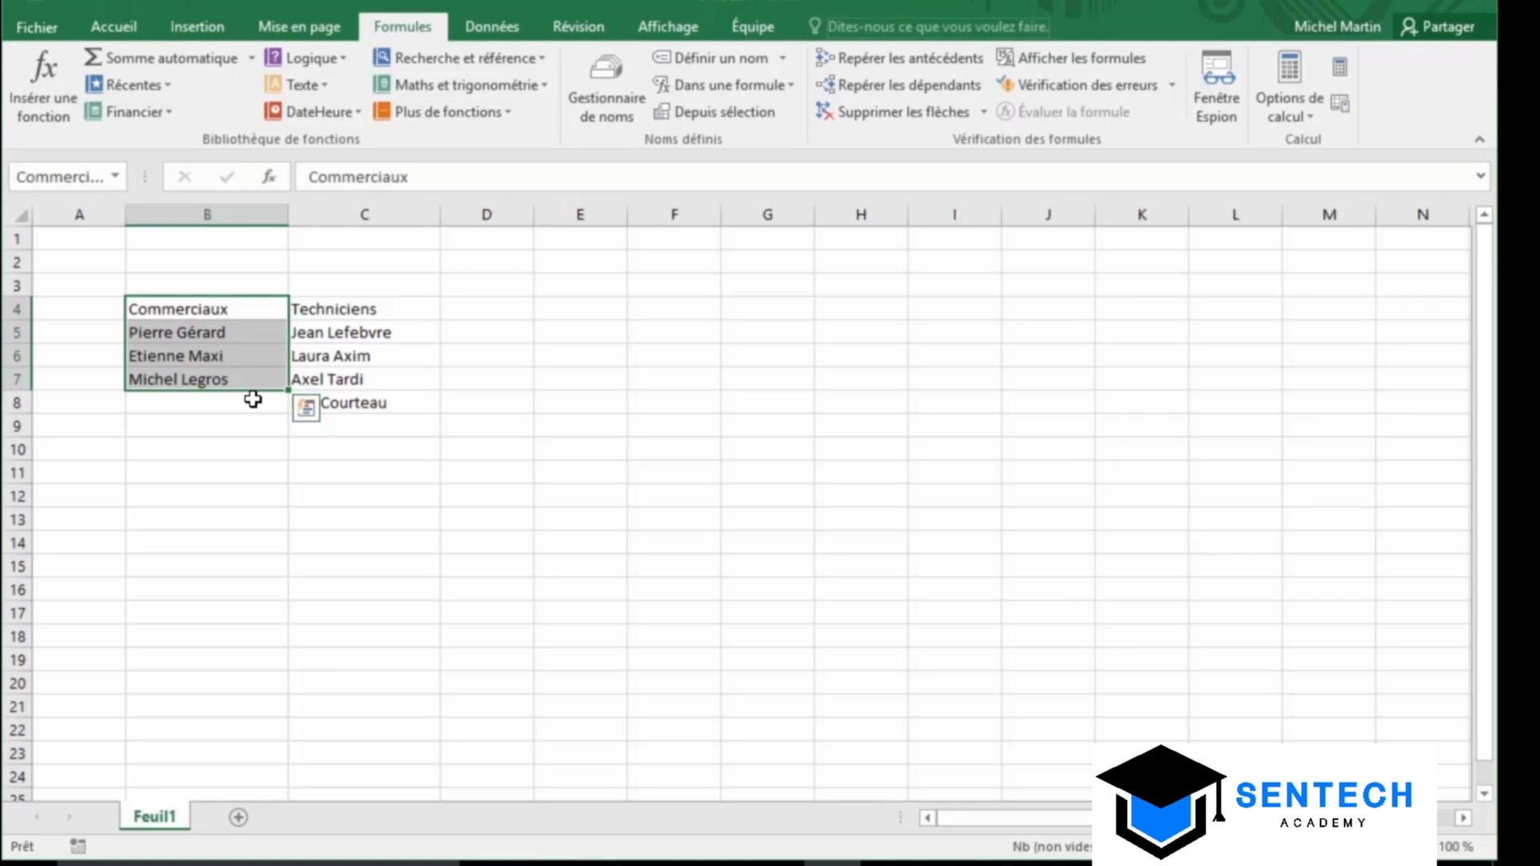
pyautogui.click(623, 97)
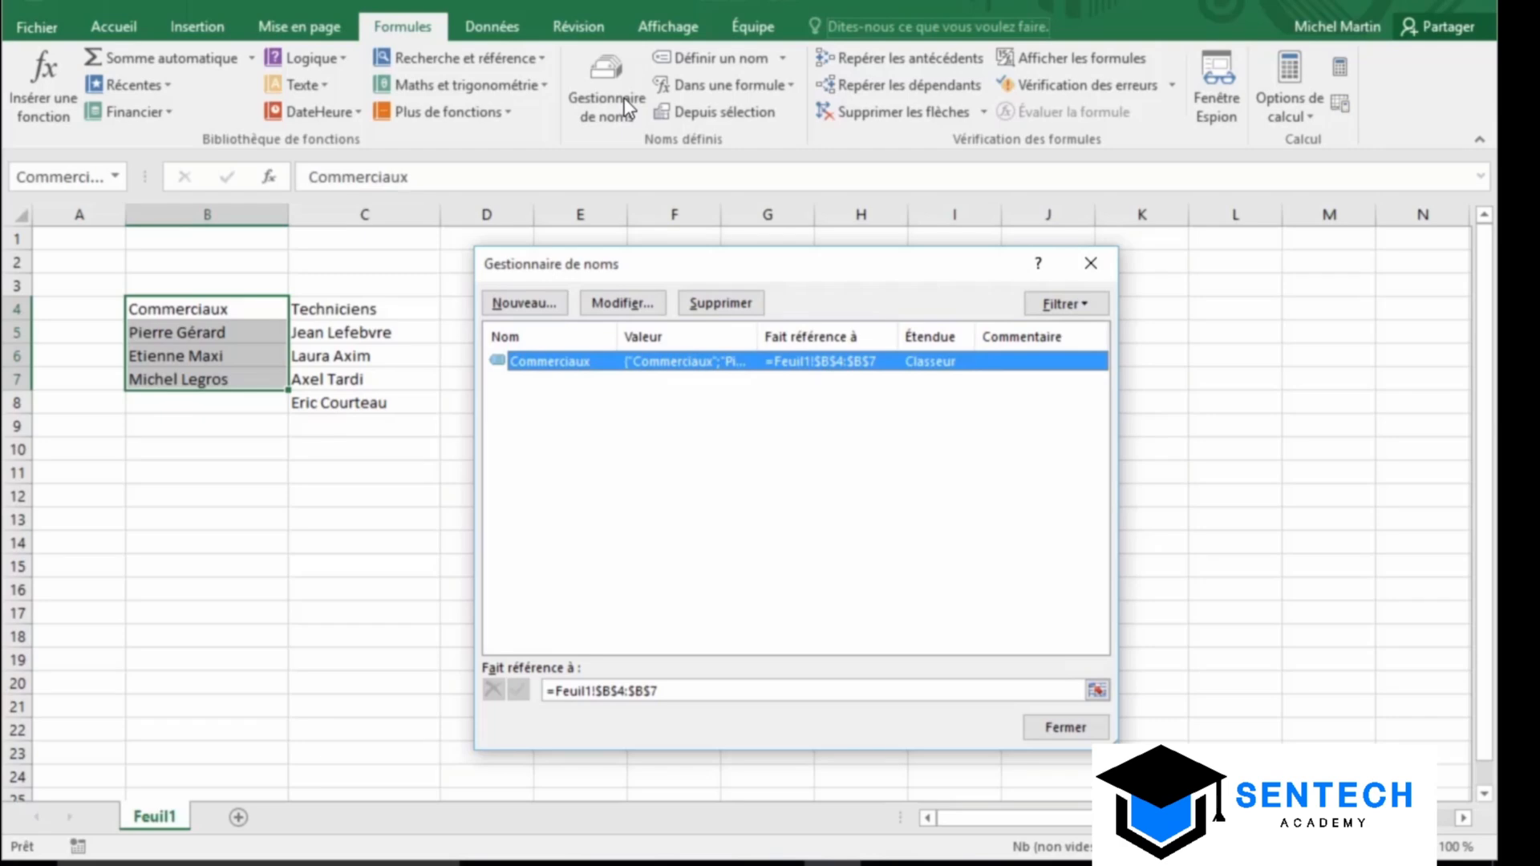
pyautogui.click(558, 361)
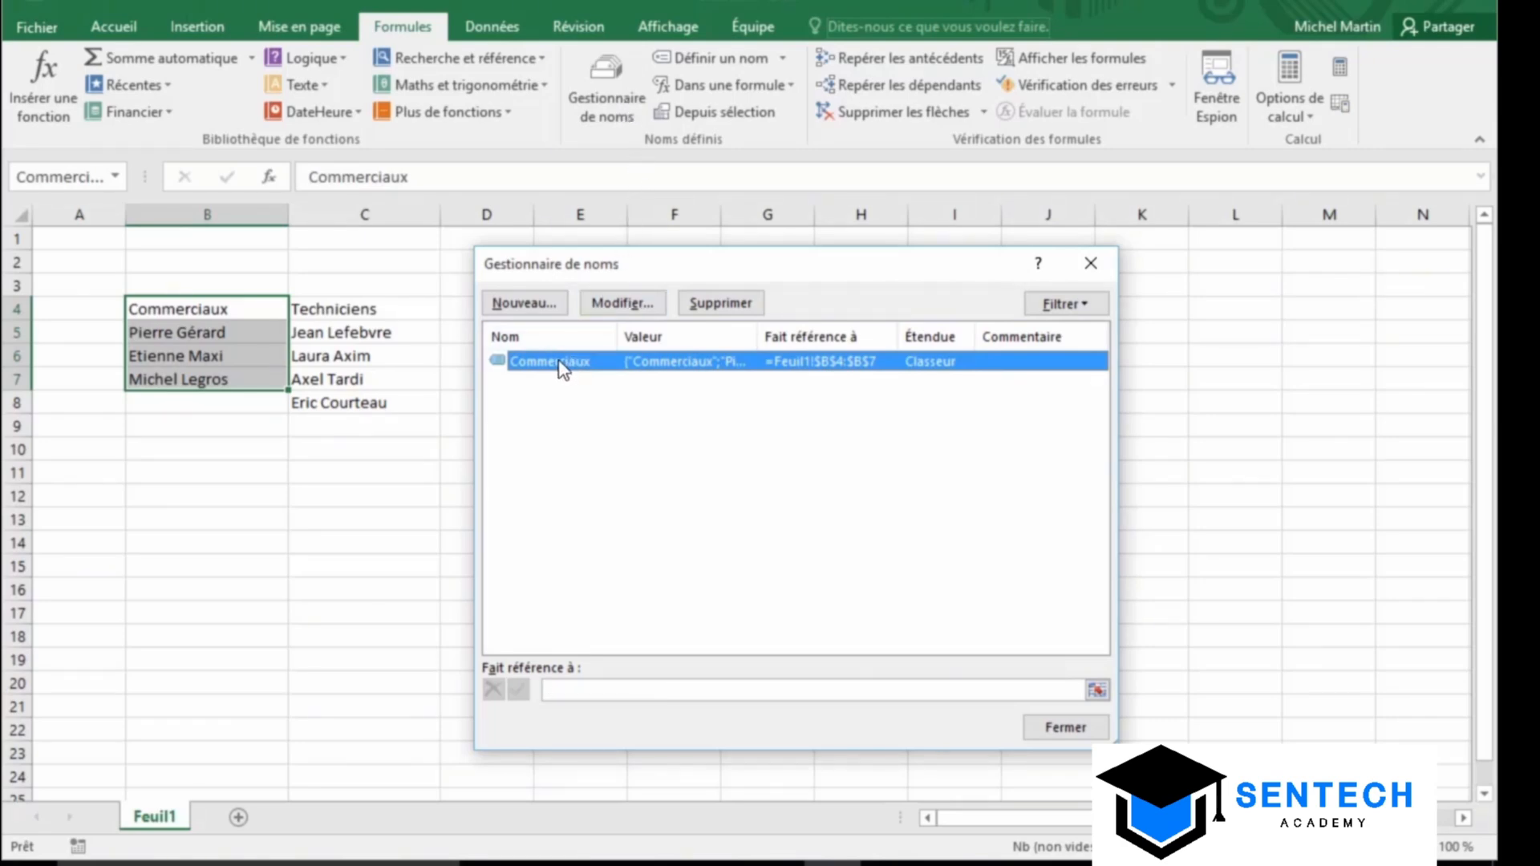
pyautogui.click(716, 303)
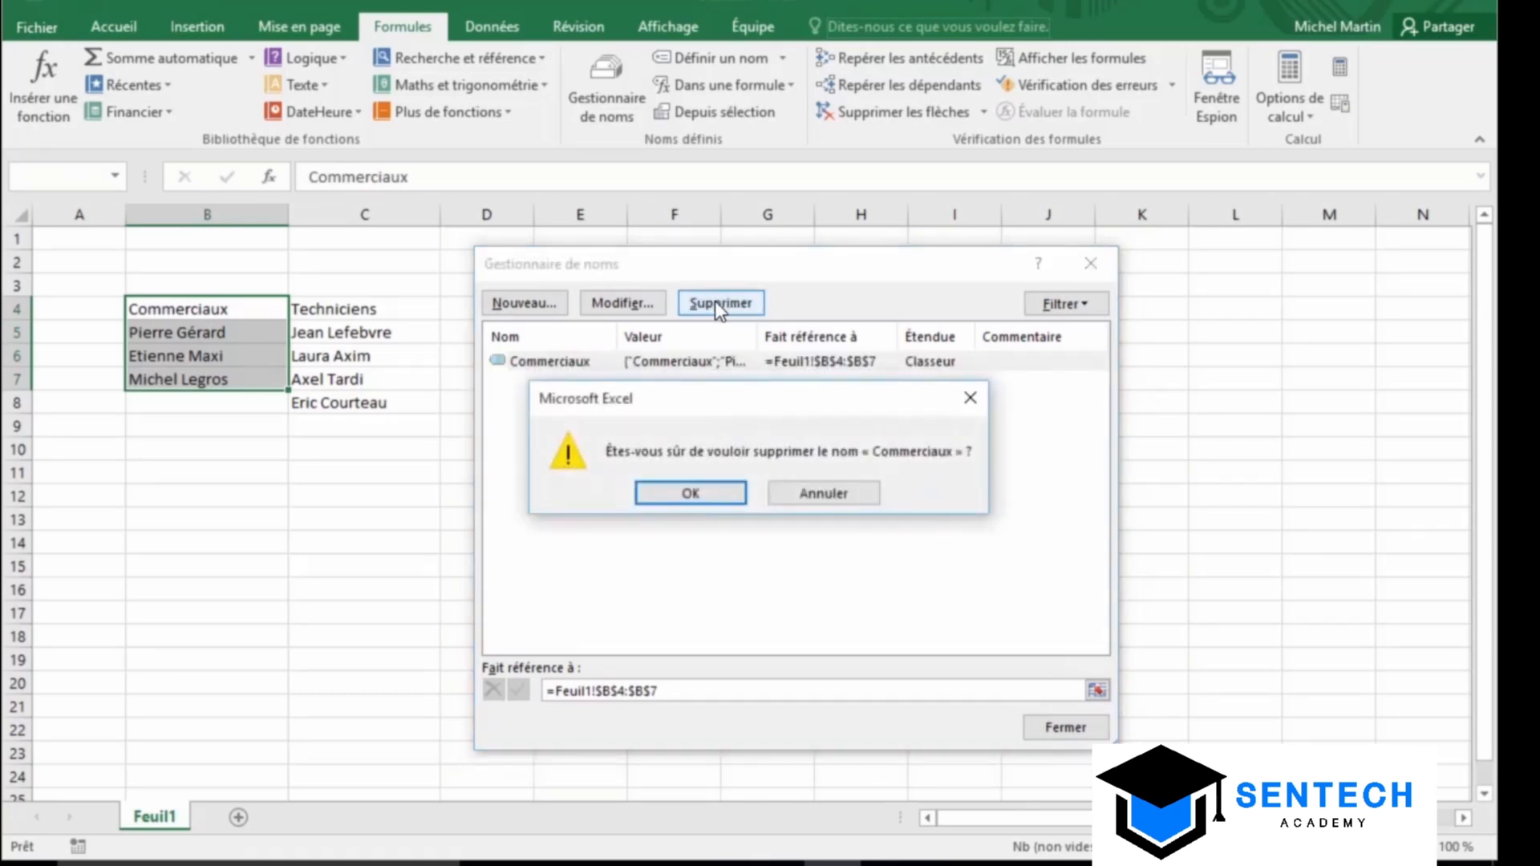
pyautogui.click(719, 490)
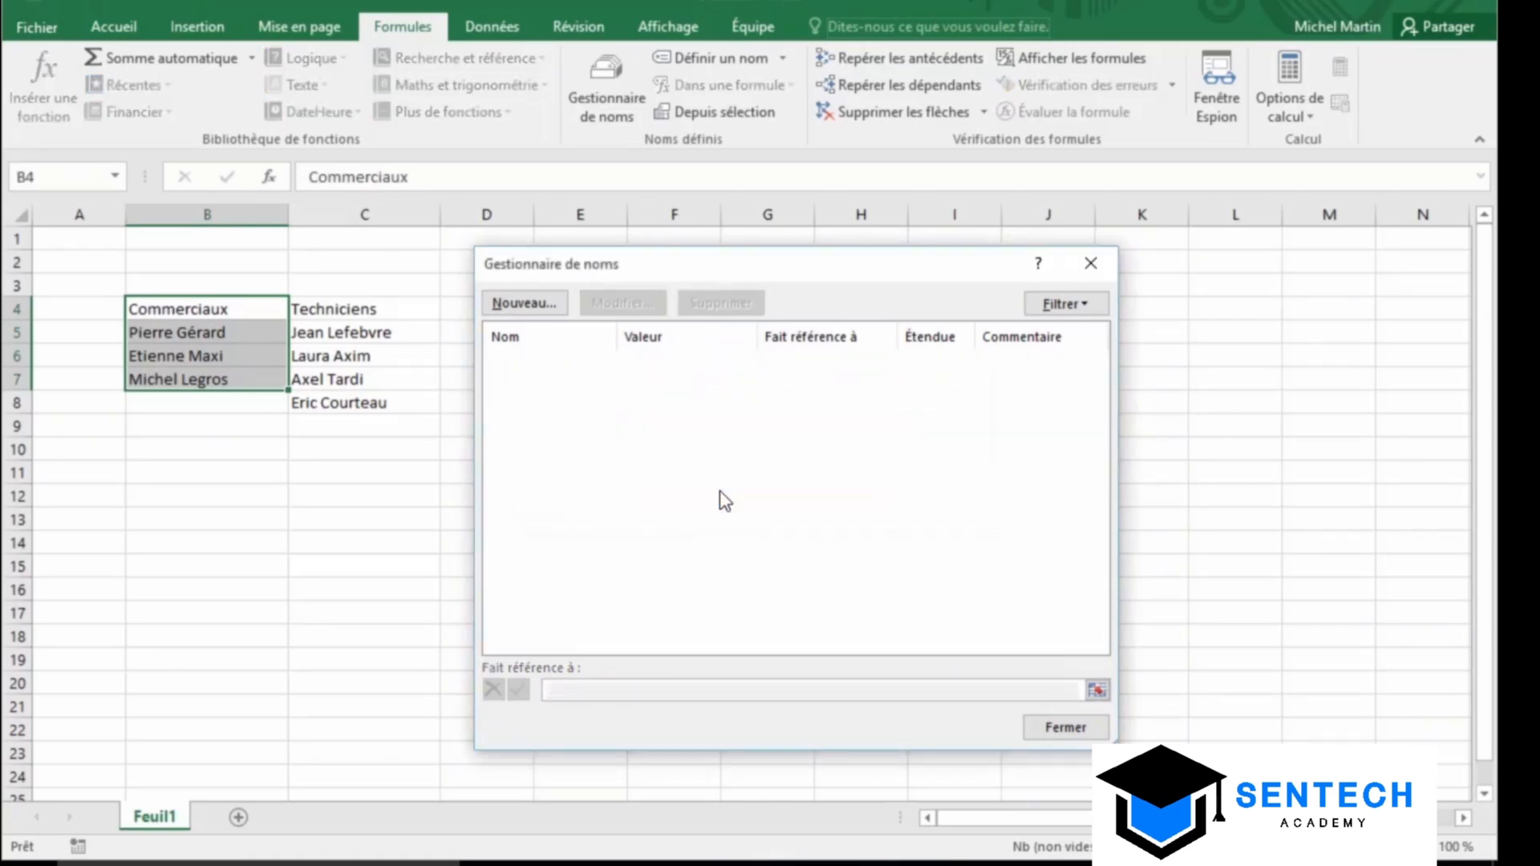
pyautogui.click(1065, 727)
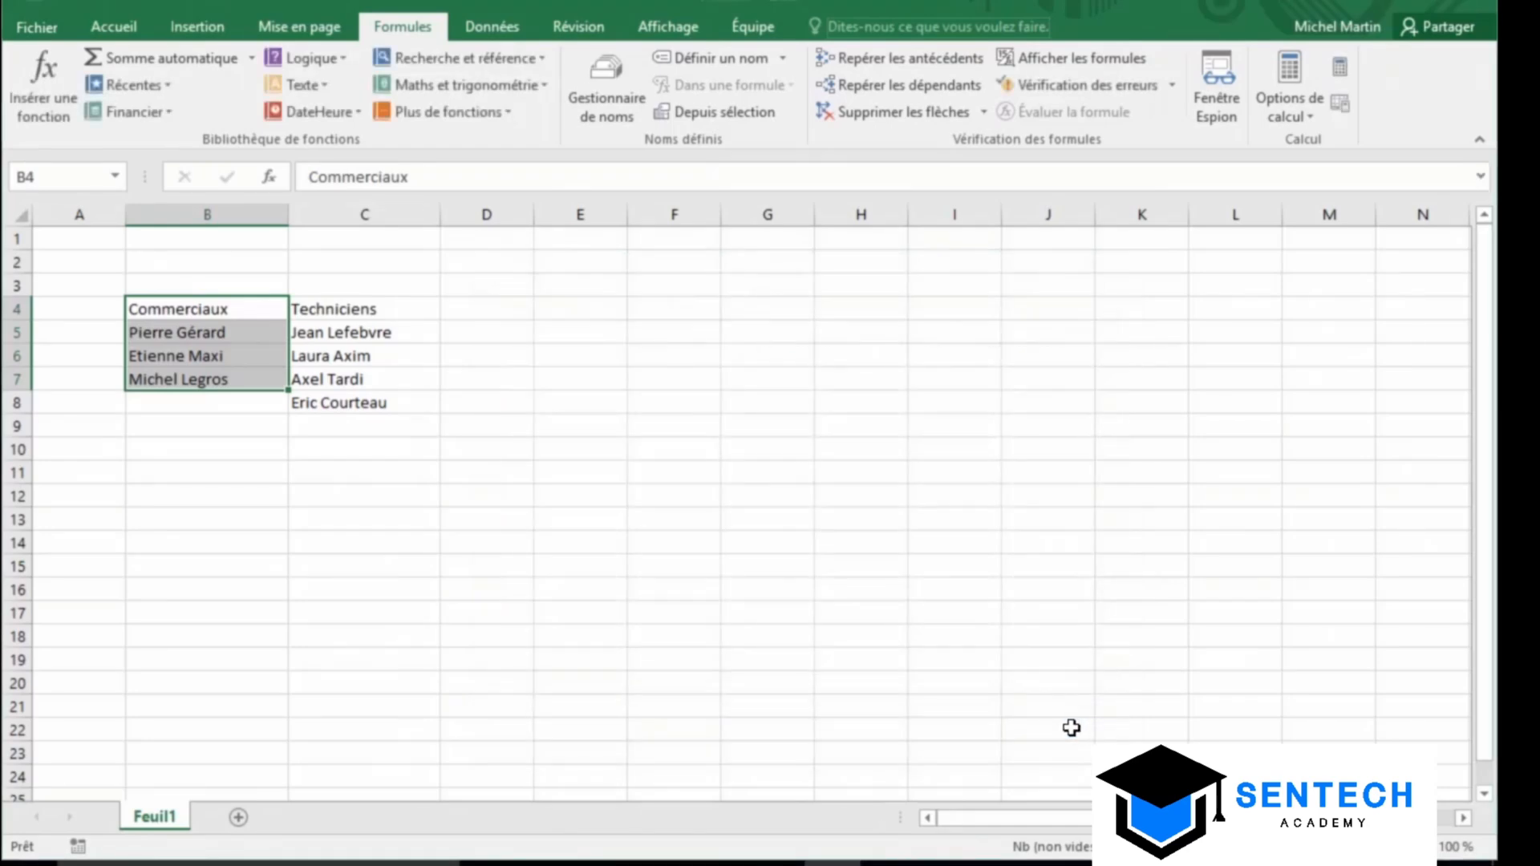
pyautogui.click(102, 244)
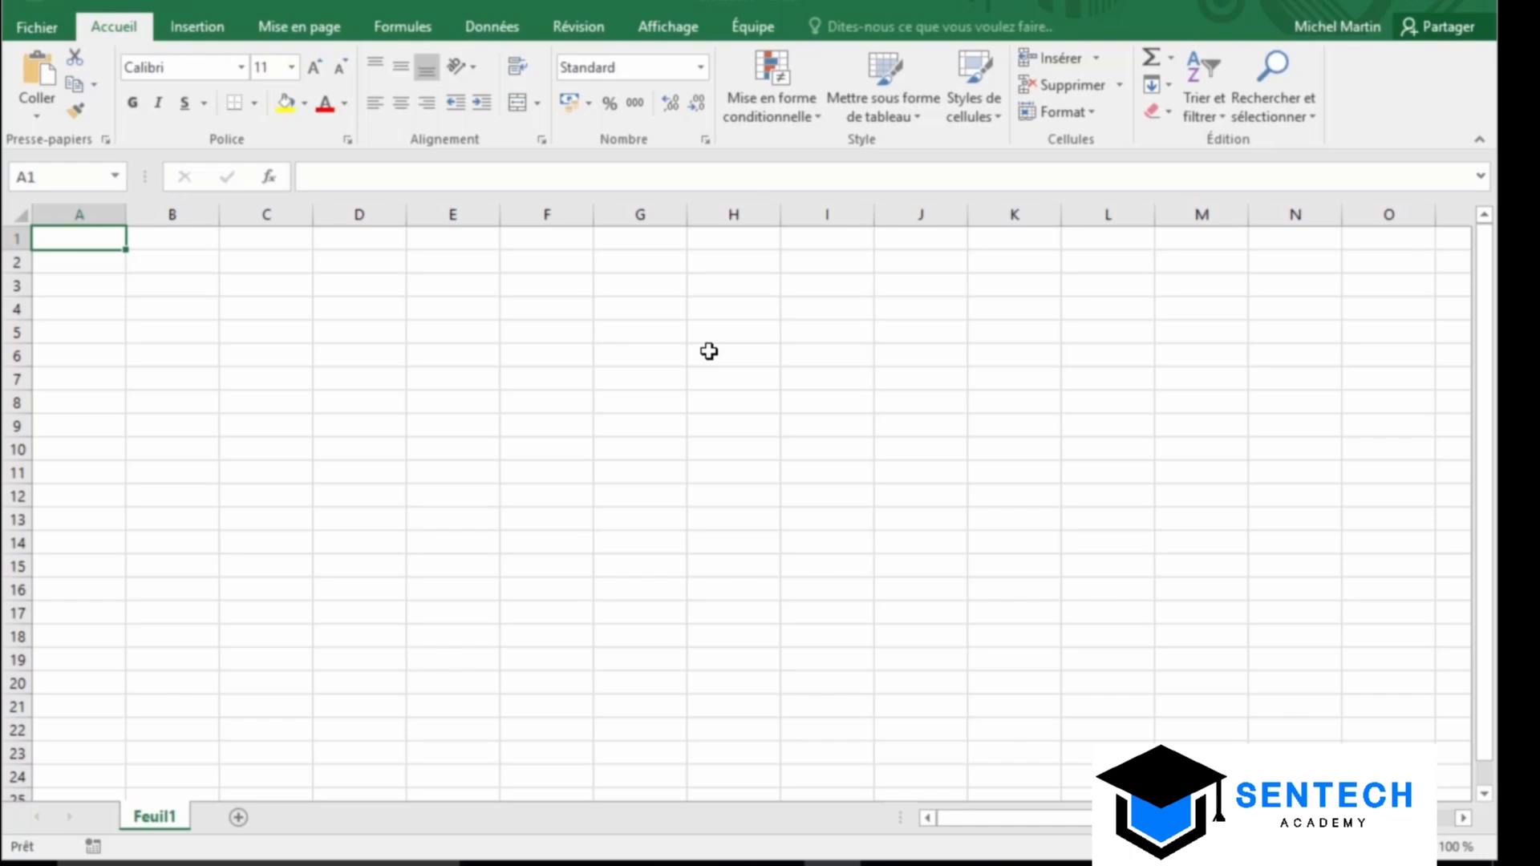
# Enter =CONVERT(150;"m";"ft") in A1 to get 492,125984, then select A4
pyautogui.write('=conve')
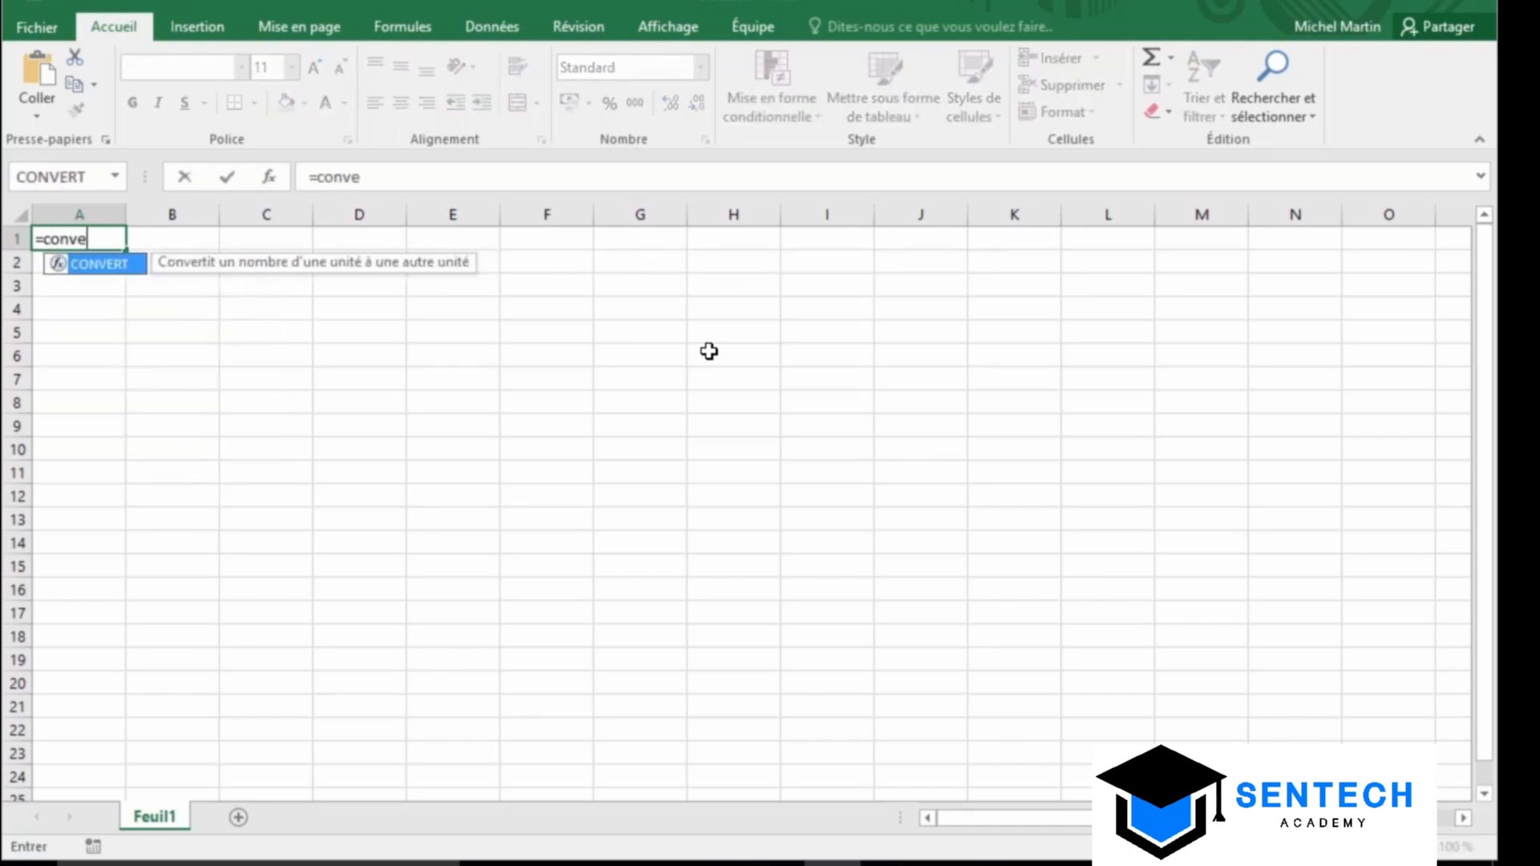
pyautogui.write('rt(')
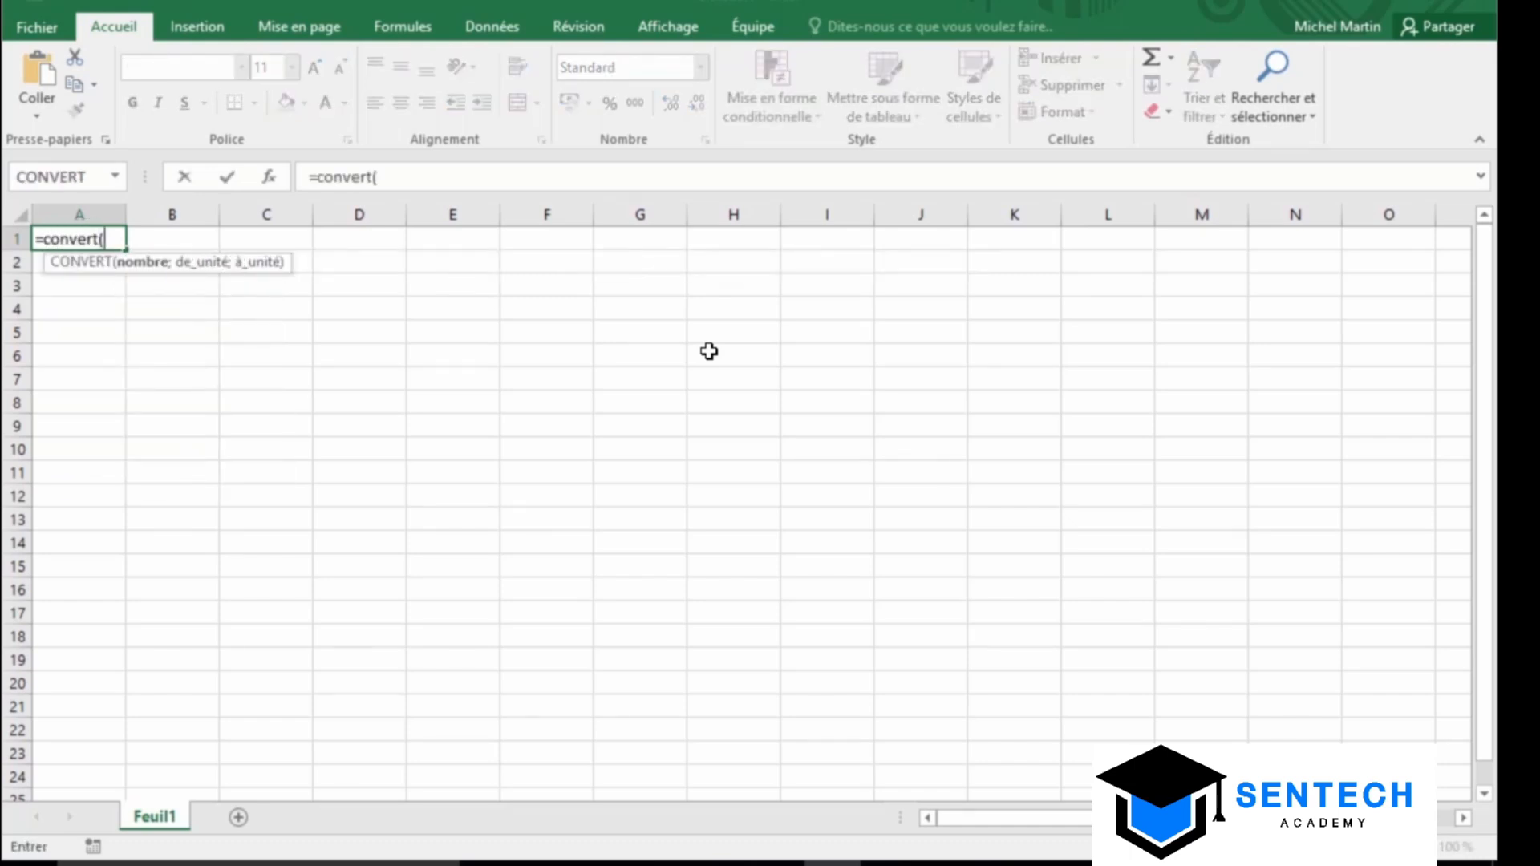
pyautogui.write('150;')
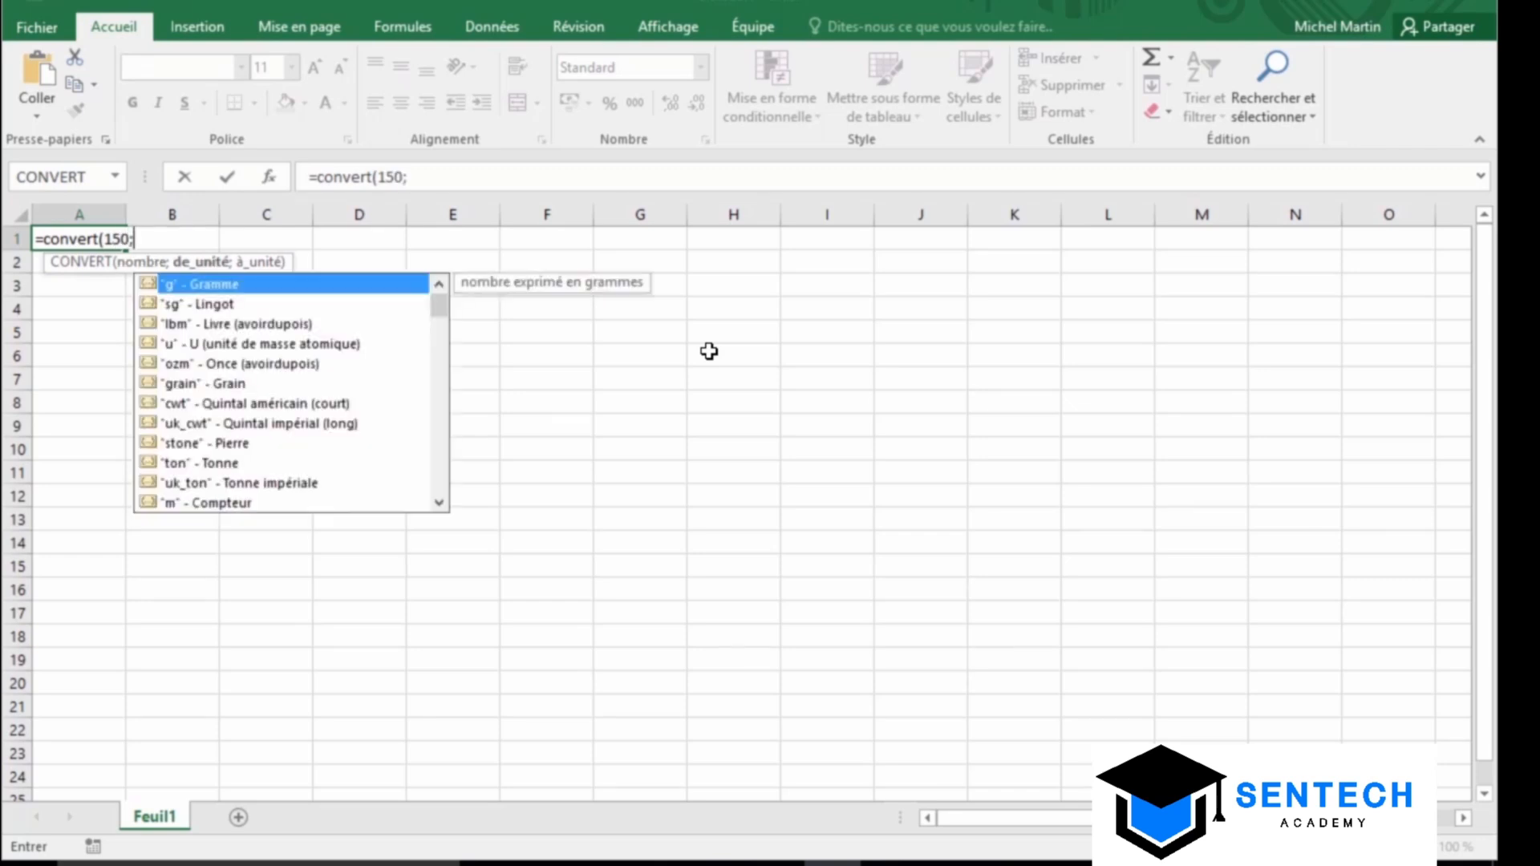
pyautogui.write('"m";')
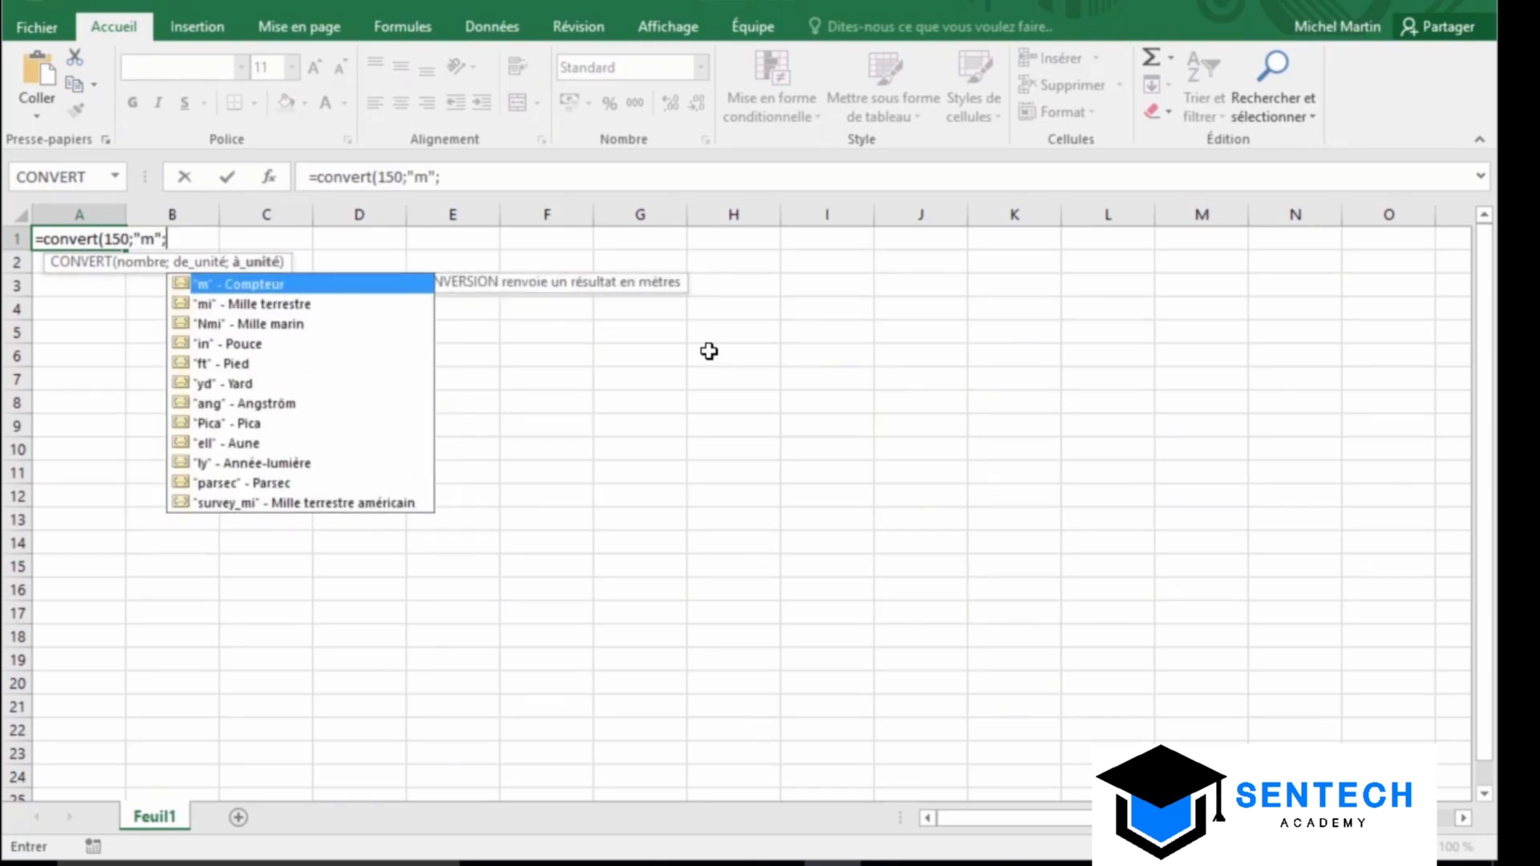
pyautogui.write('"ft")')
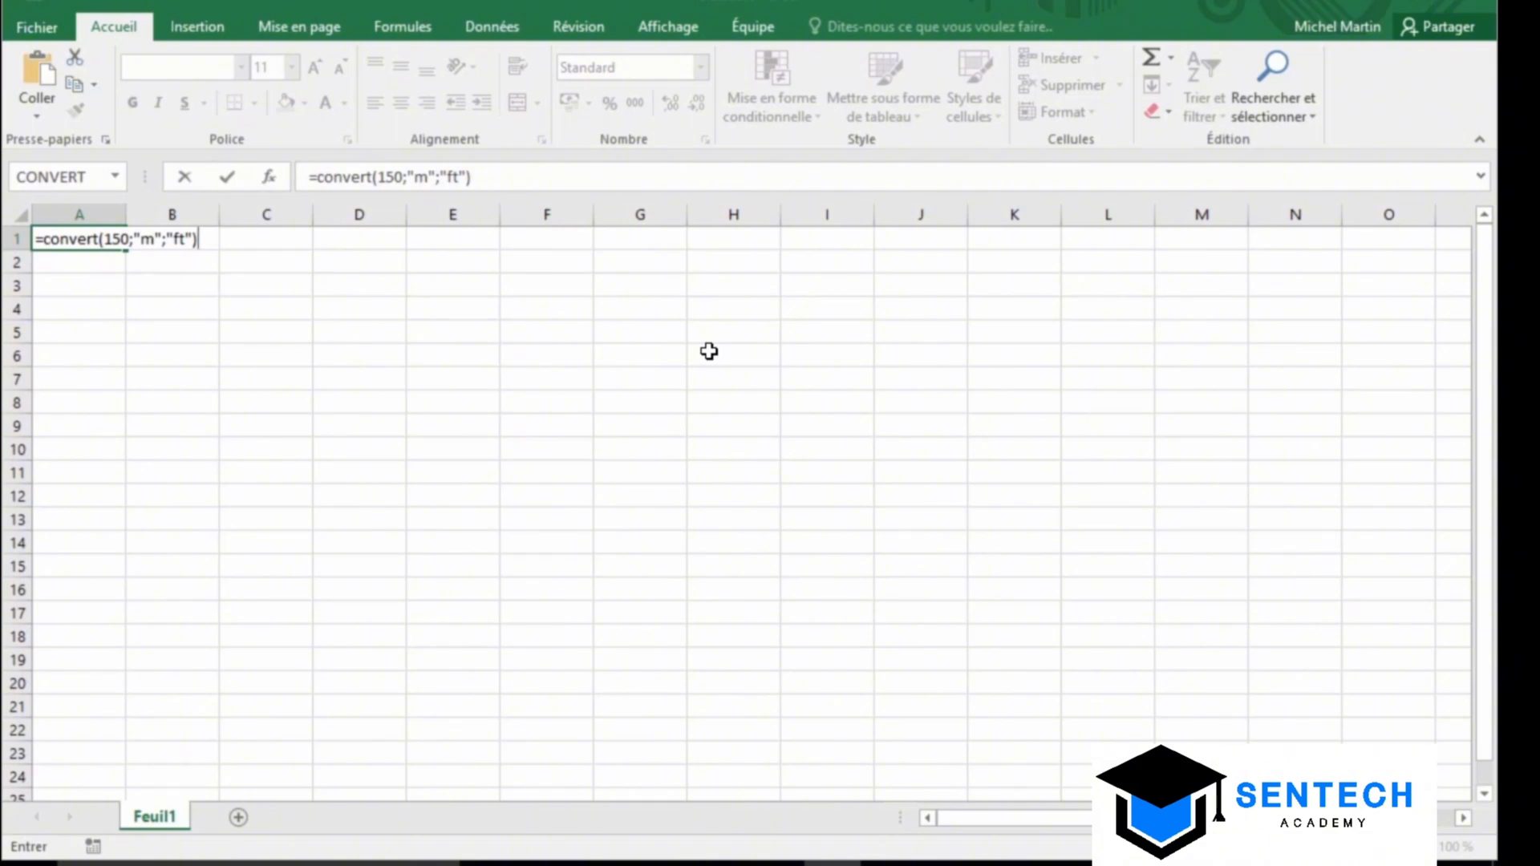
pyautogui.click(231, 176)
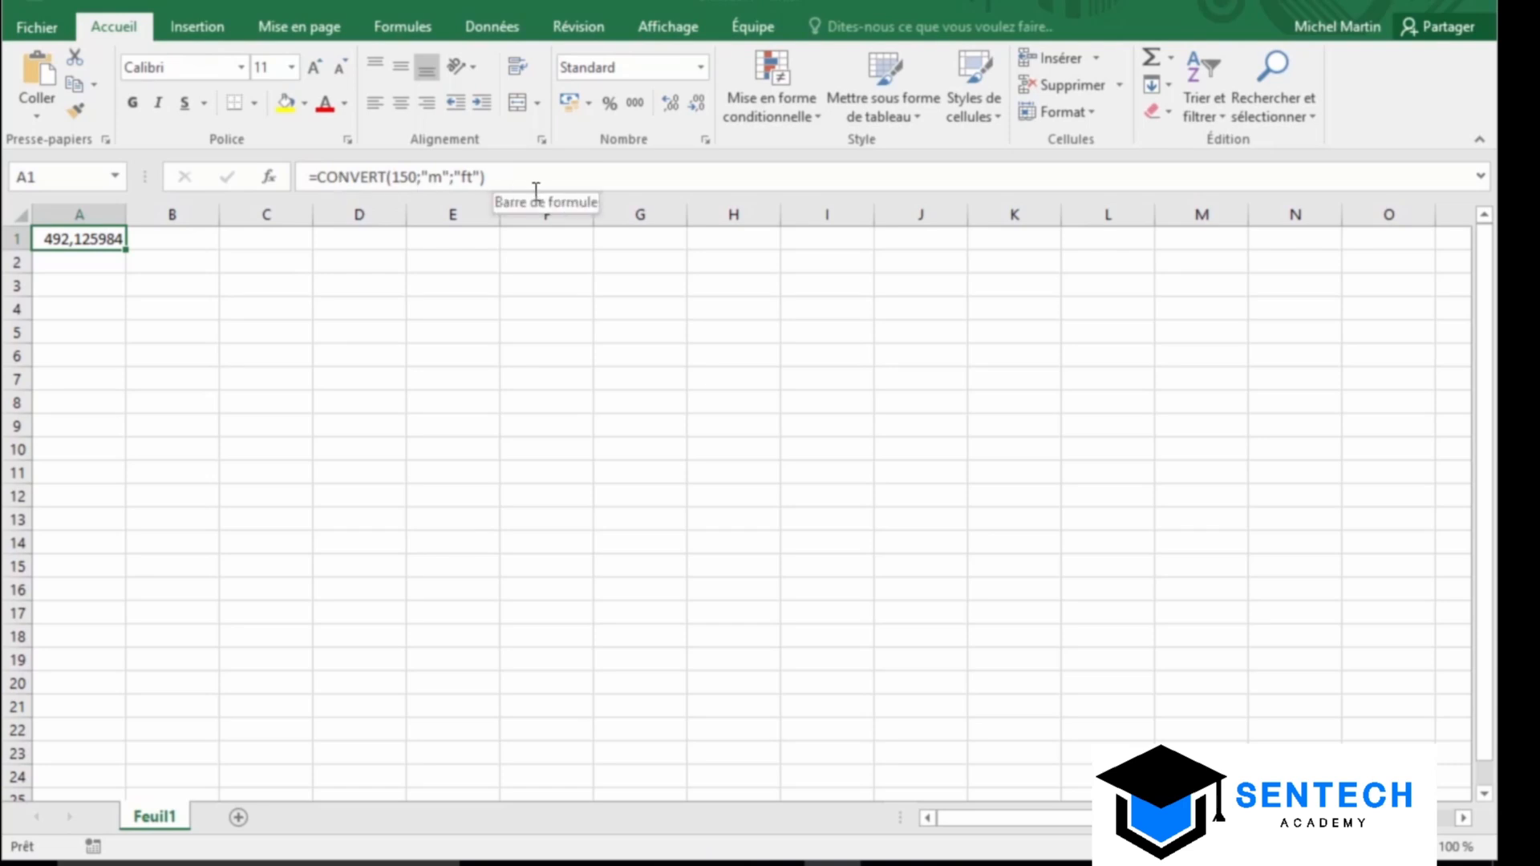
pyautogui.click(61, 313)
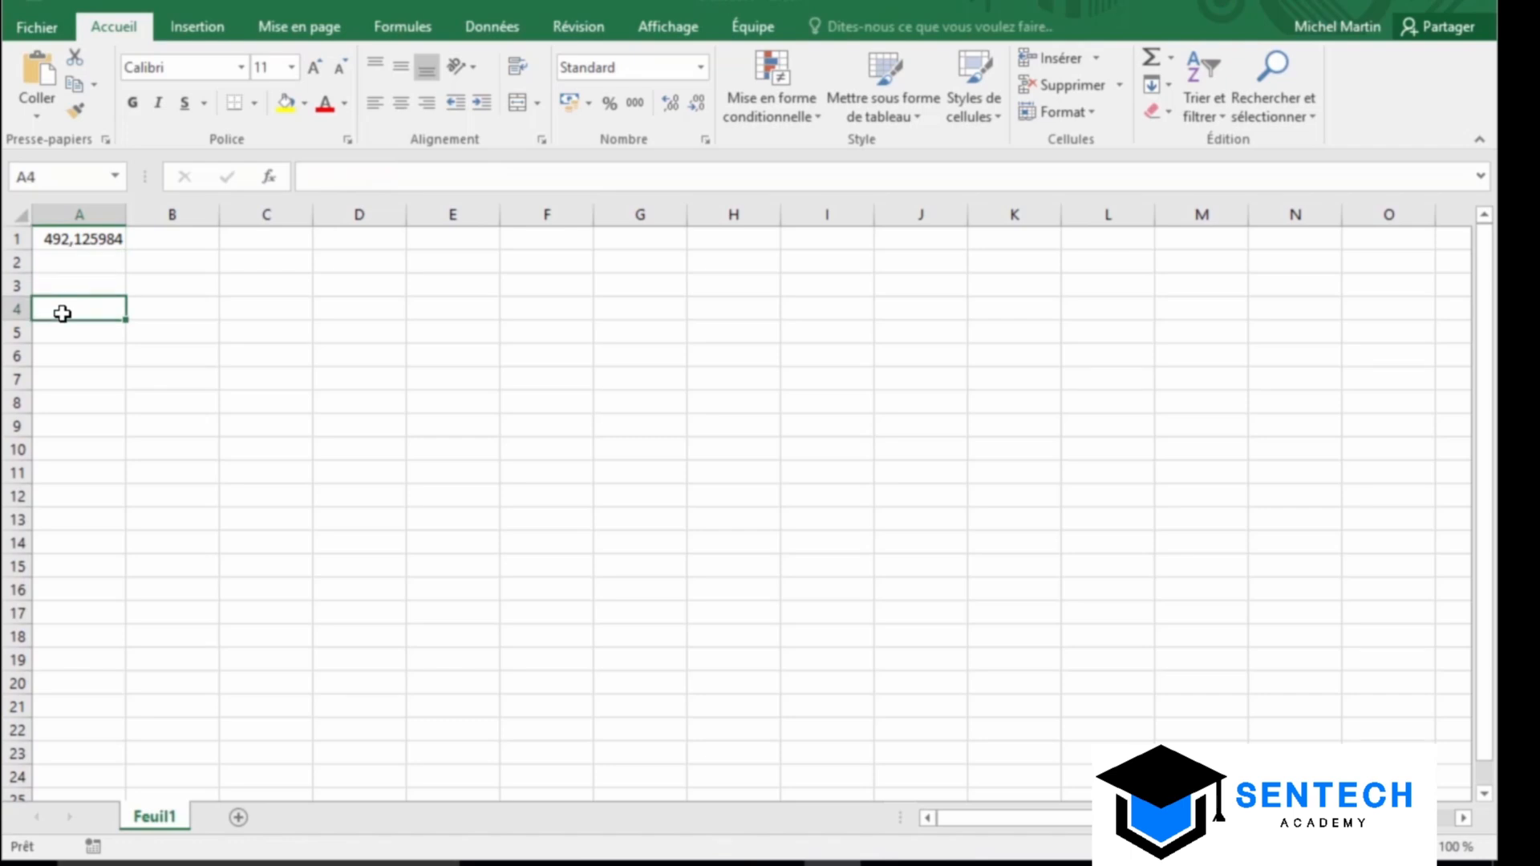
# Insert the CONVERT function into A4 from the Ingénierie category
pyautogui.click(270, 177)
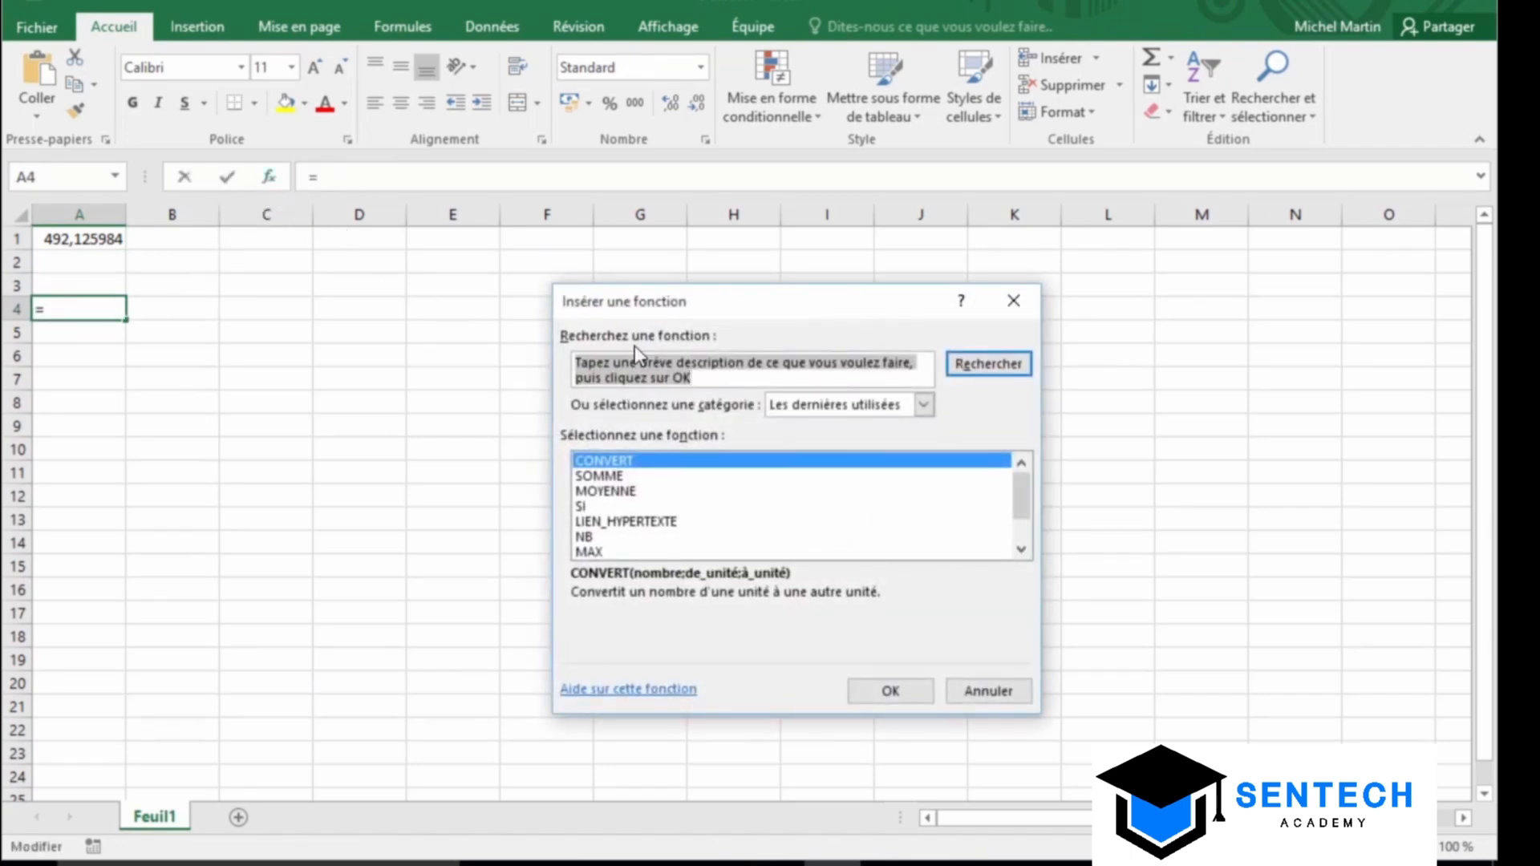
pyautogui.click(924, 405)
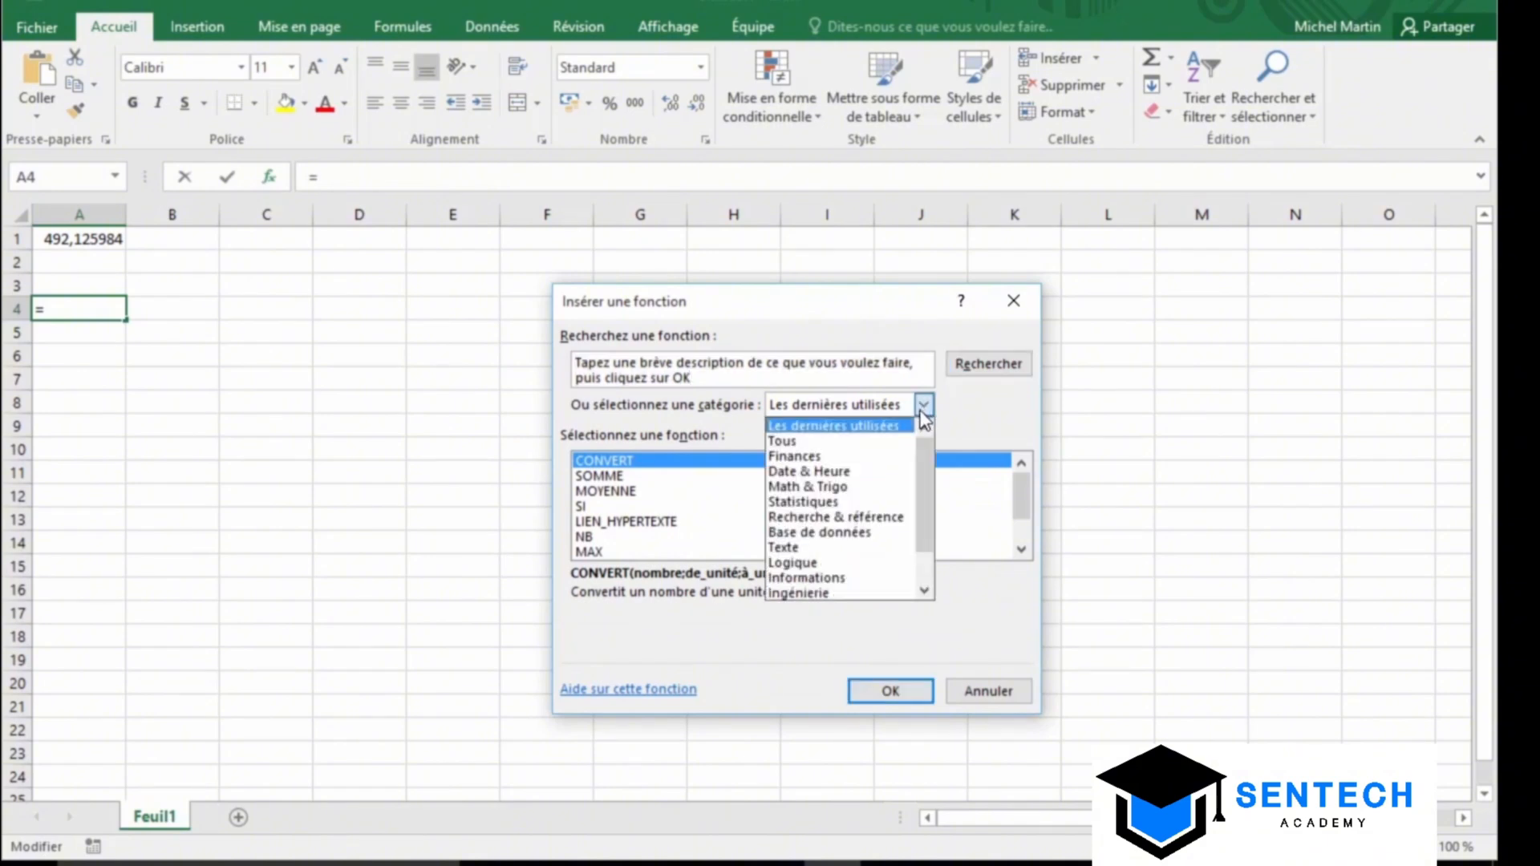
pyautogui.click(812, 595)
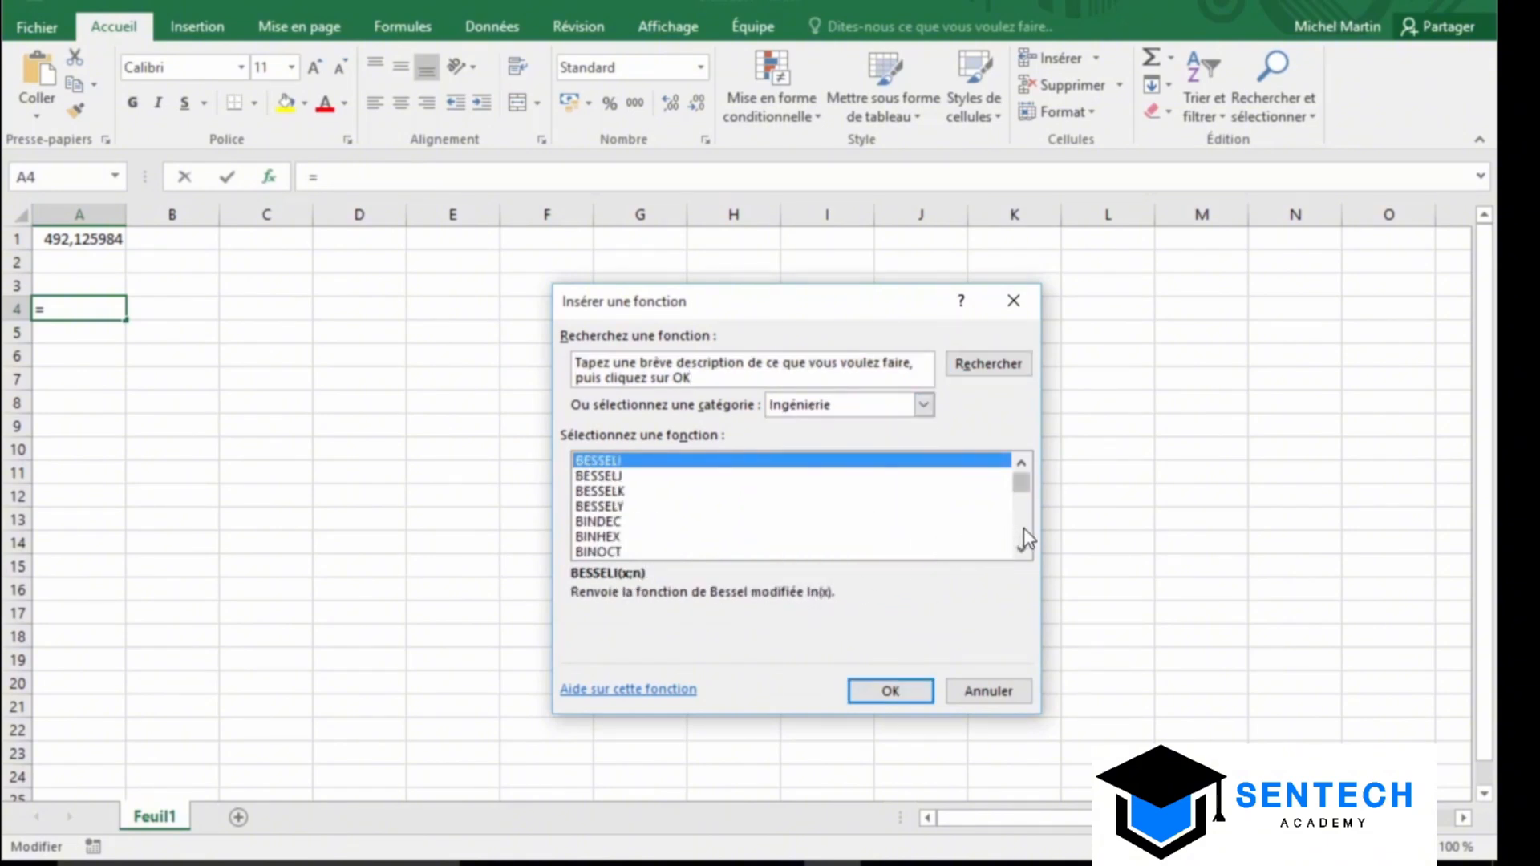
pyautogui.scroll(-12, 1023, 527)
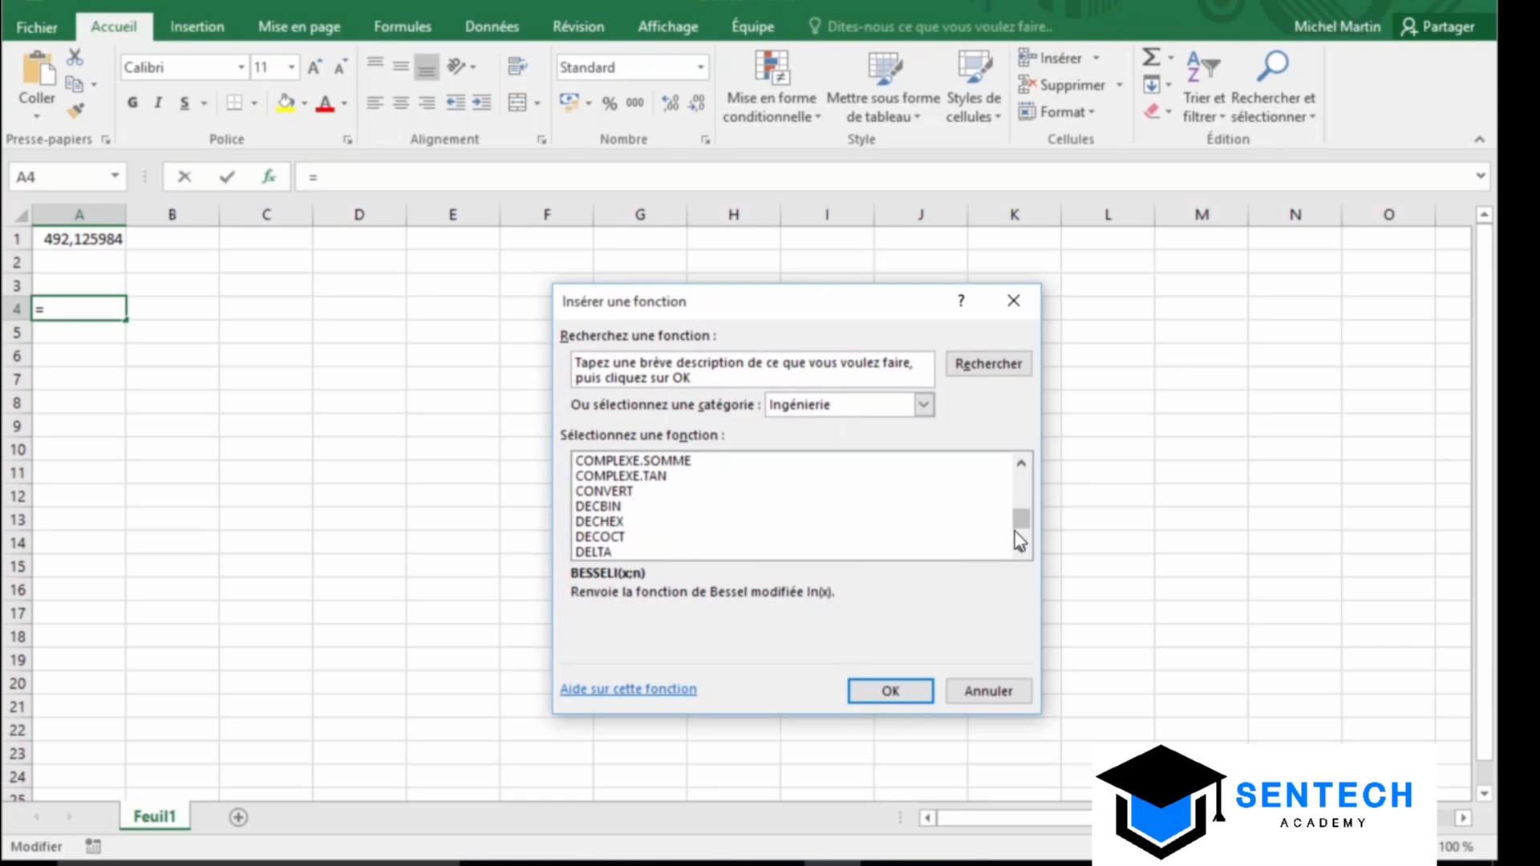
pyautogui.click(620, 497)
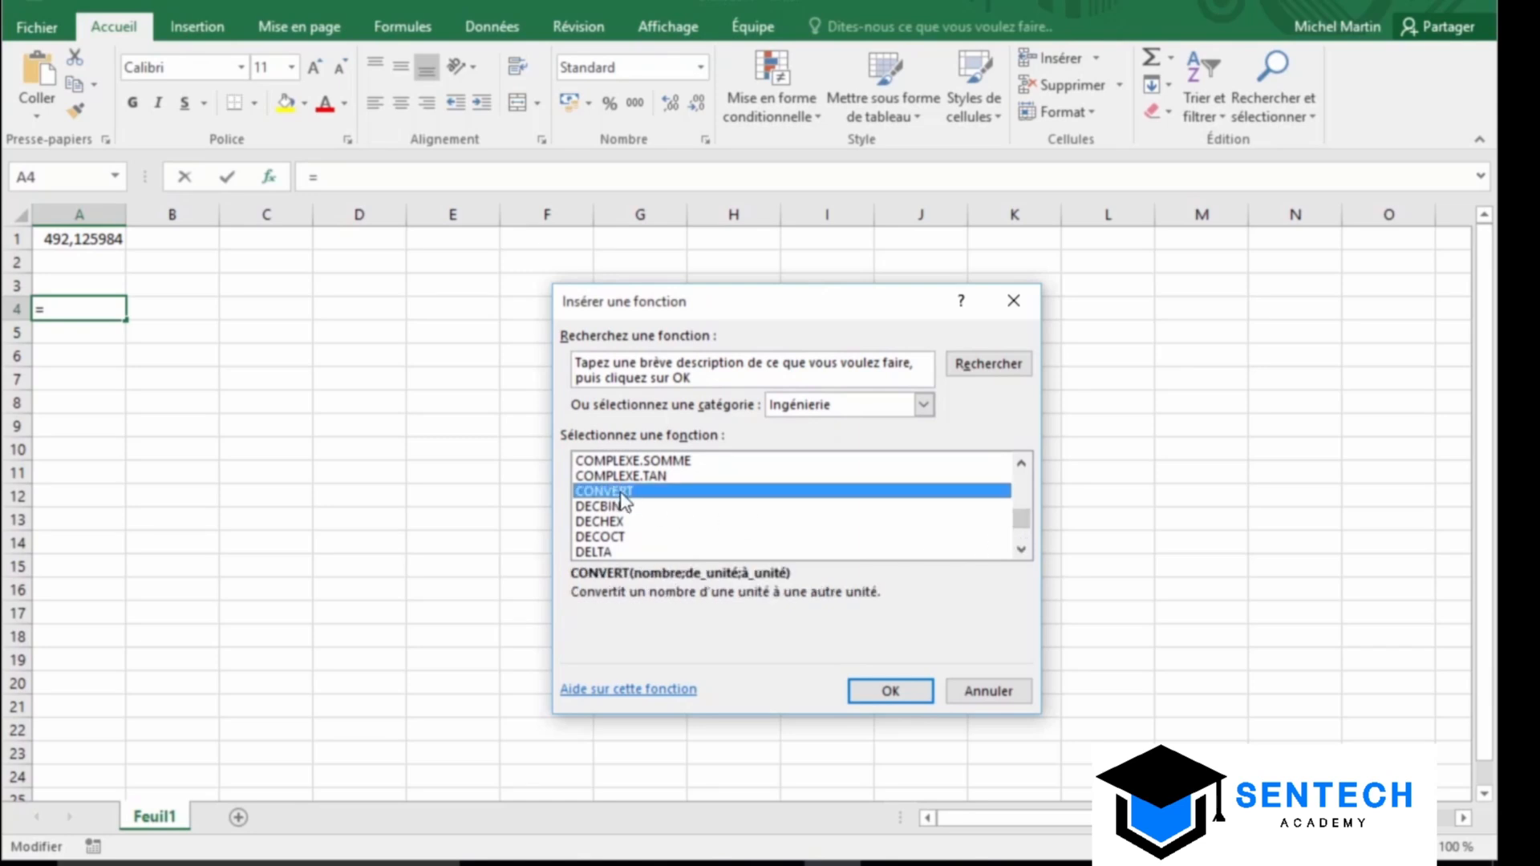
pyautogui.click(860, 689)
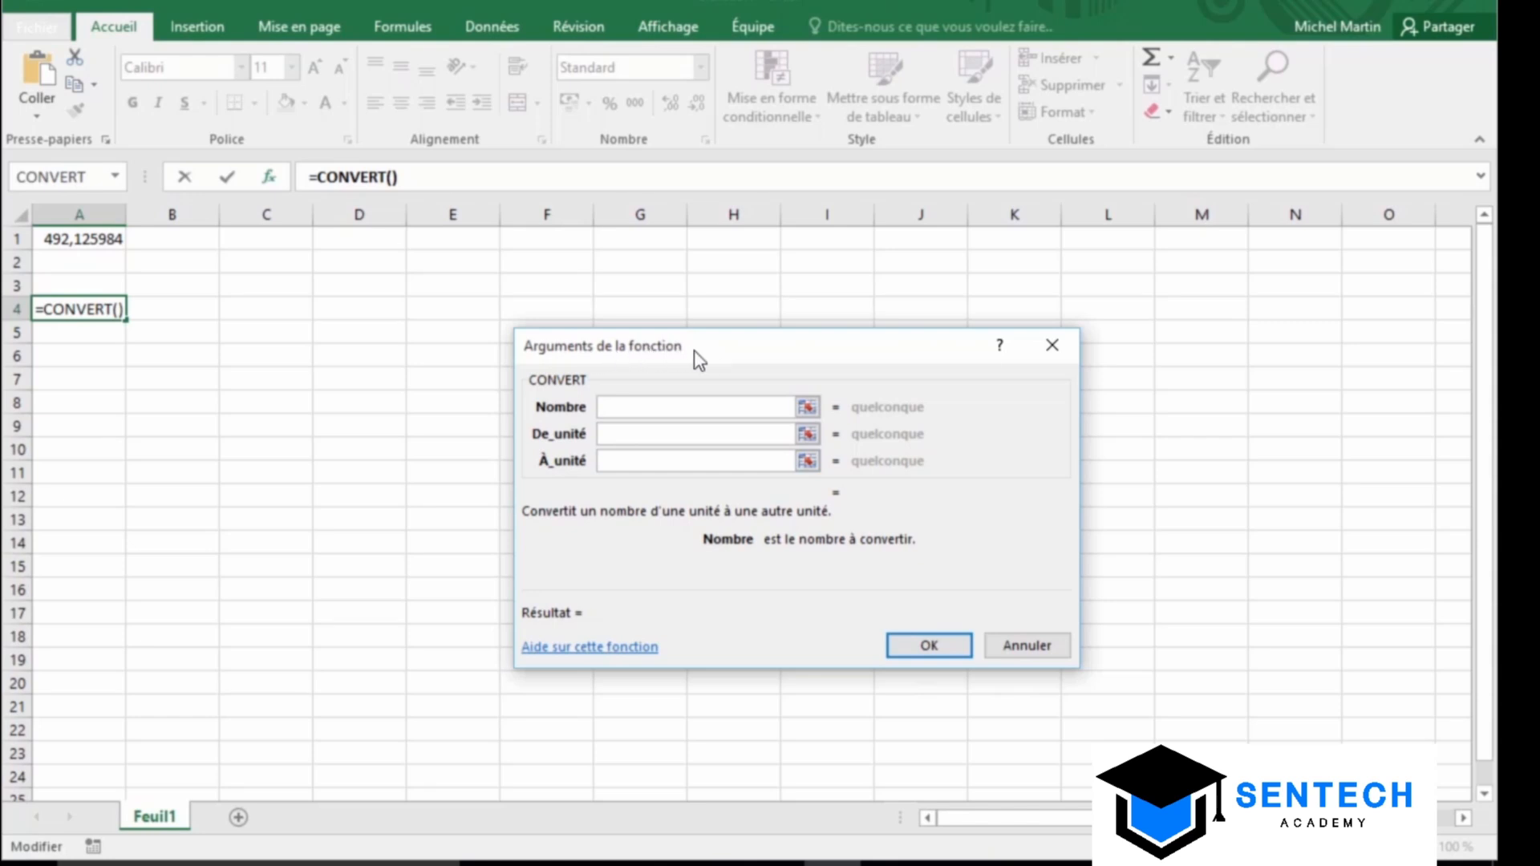
# Give CONVERT the arguments 150, m and ft to convert metres to feet
pyautogui.write('150')
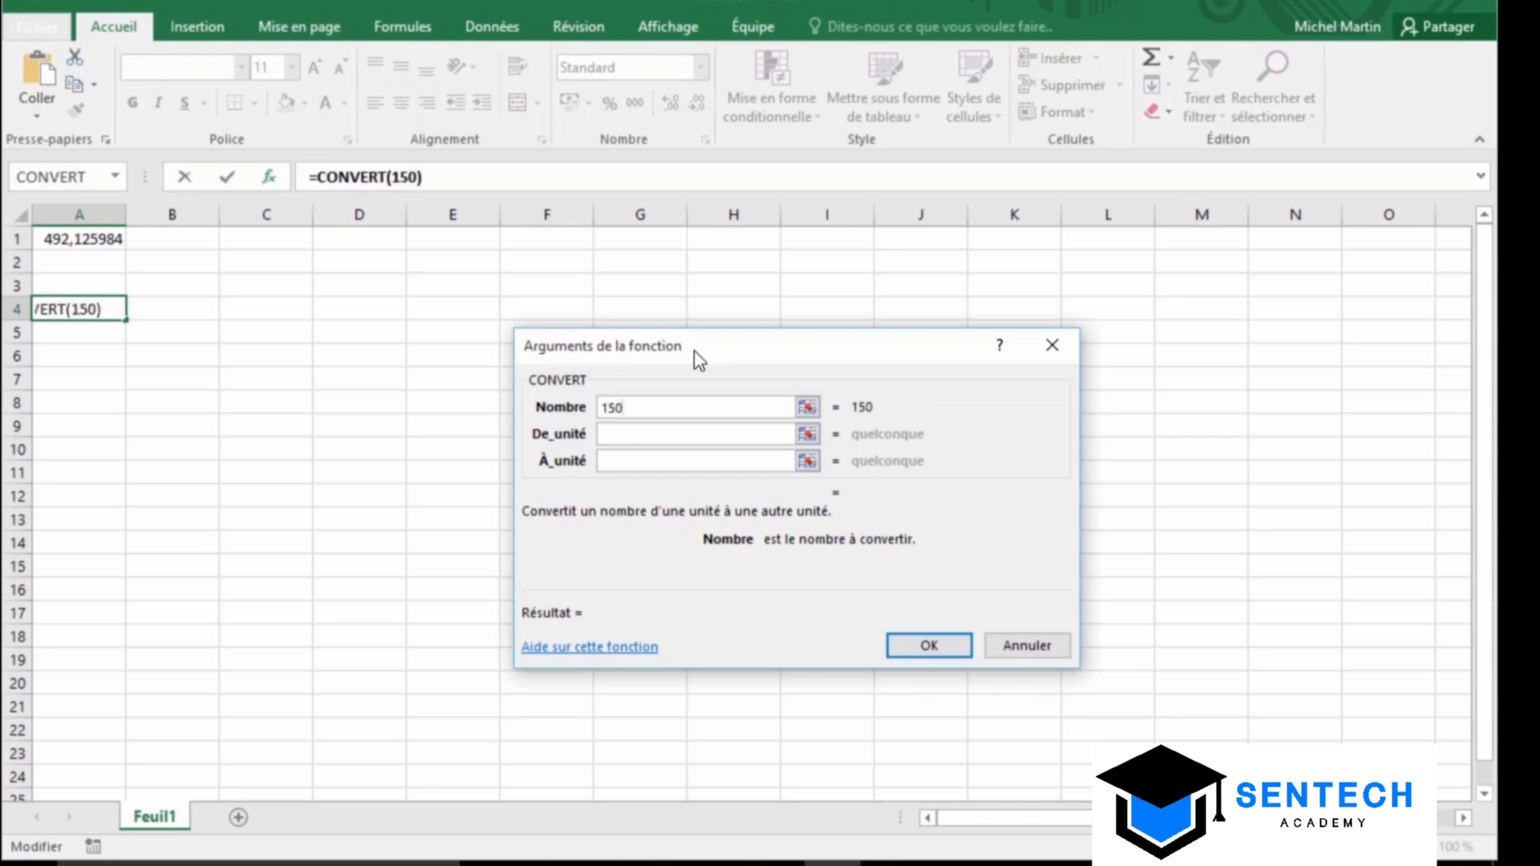
pyautogui.click(632, 434)
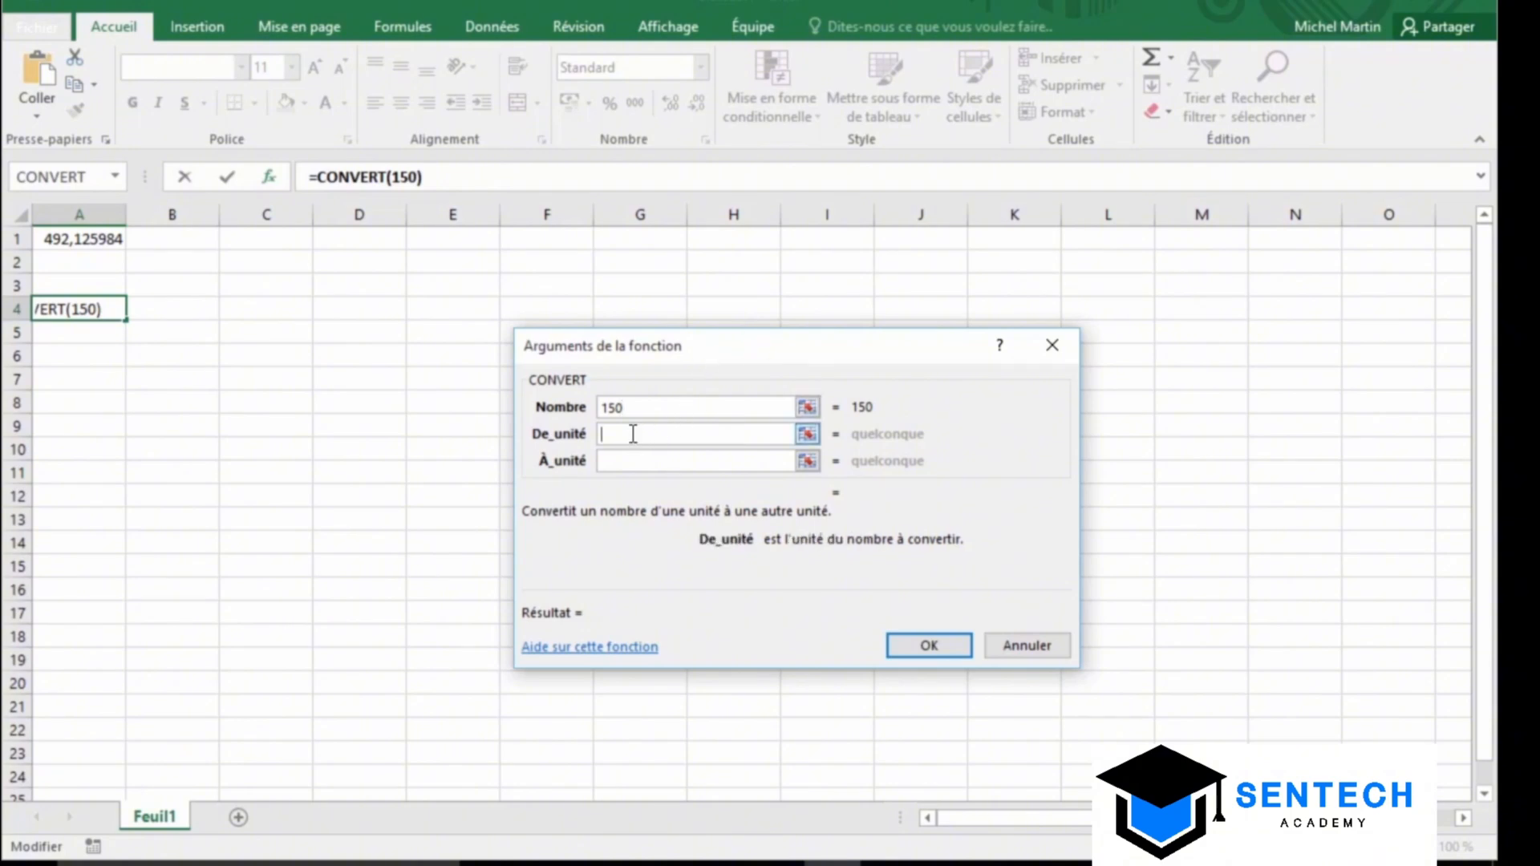
pyautogui.write('m')
pyautogui.click(647, 461)
pyautogui.write('f')
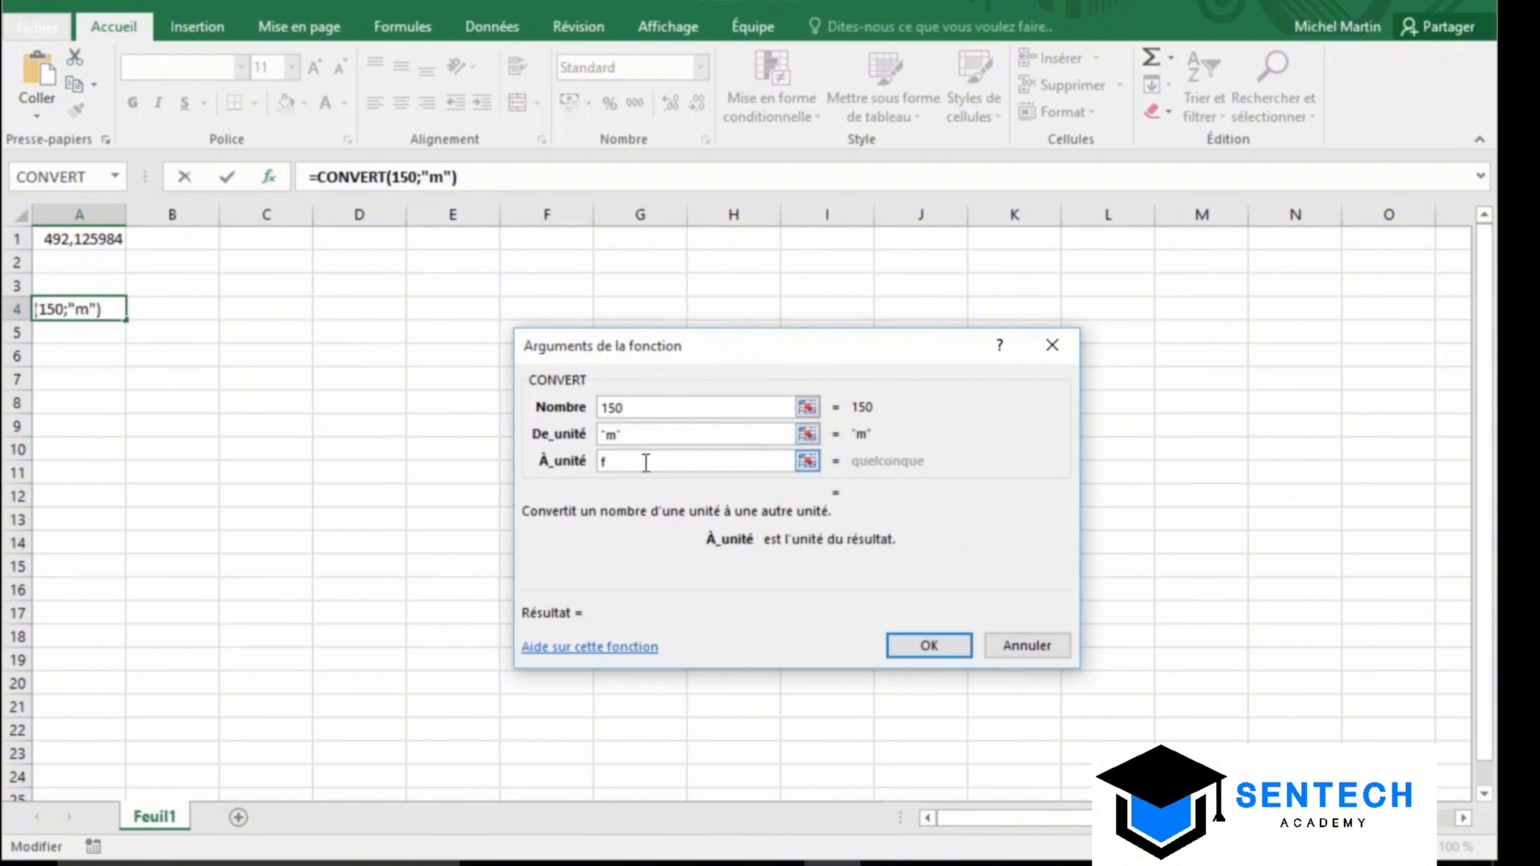
pyautogui.write('t')
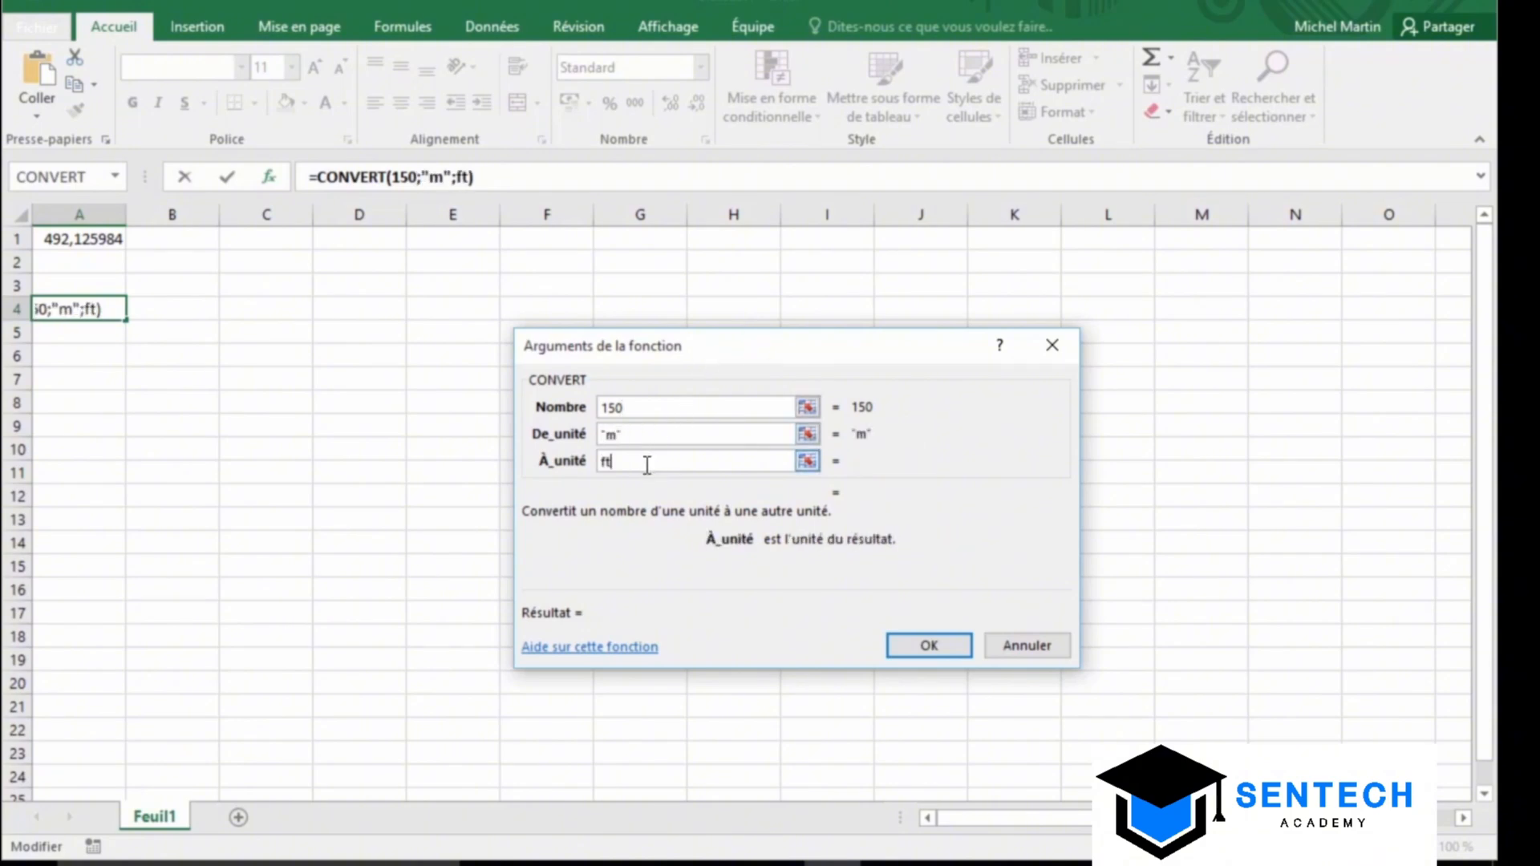
pyautogui.click(931, 648)
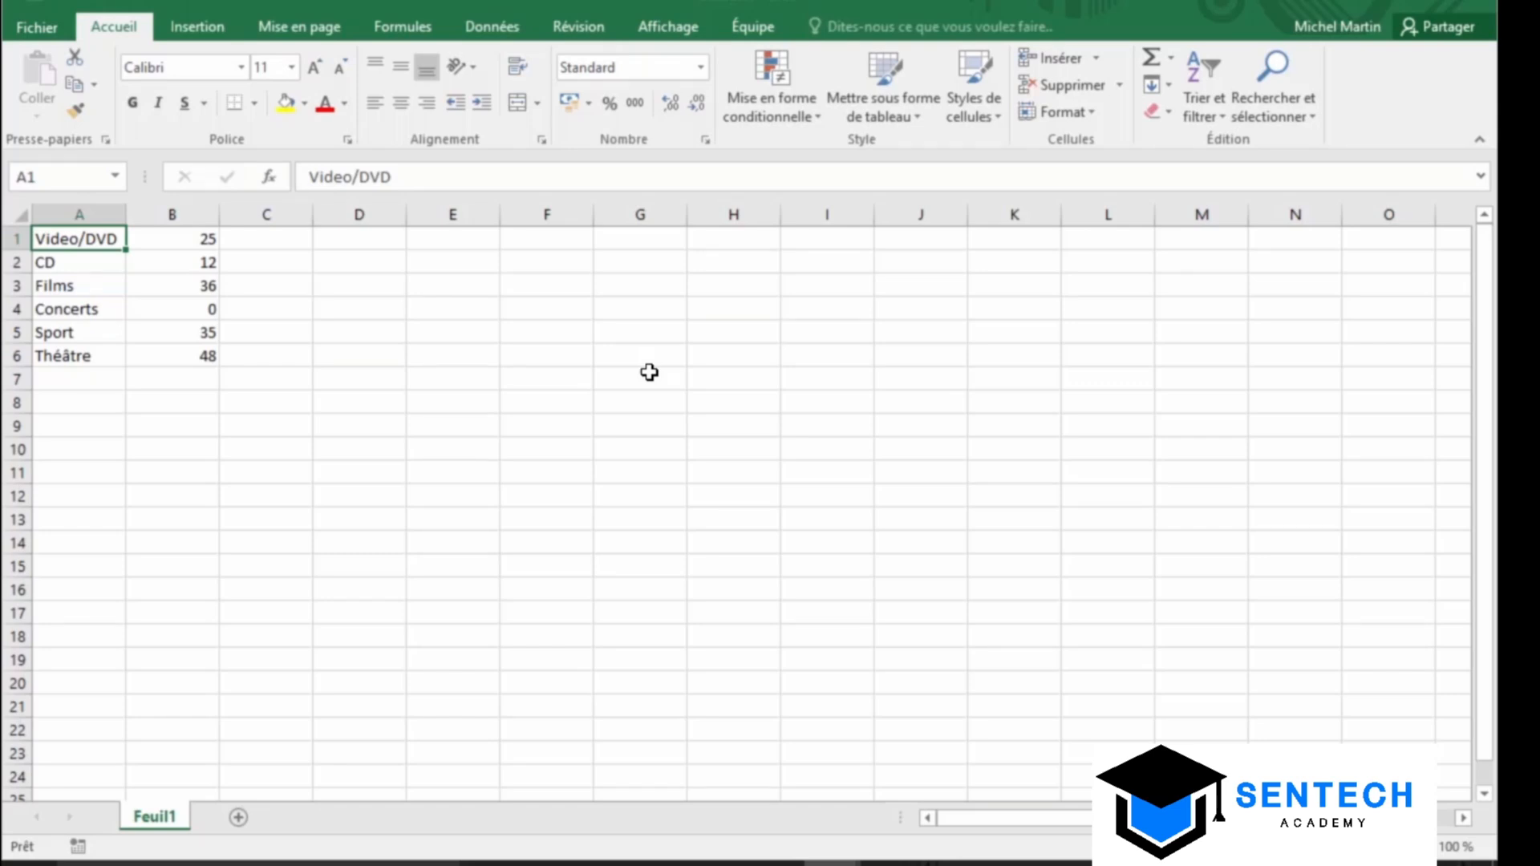
# Select B1:B6 and add count, numeric count, minimum and maximum to the status bar summary
pyautogui.moveTo(182, 237); pyautogui.dragTo(189, 357)
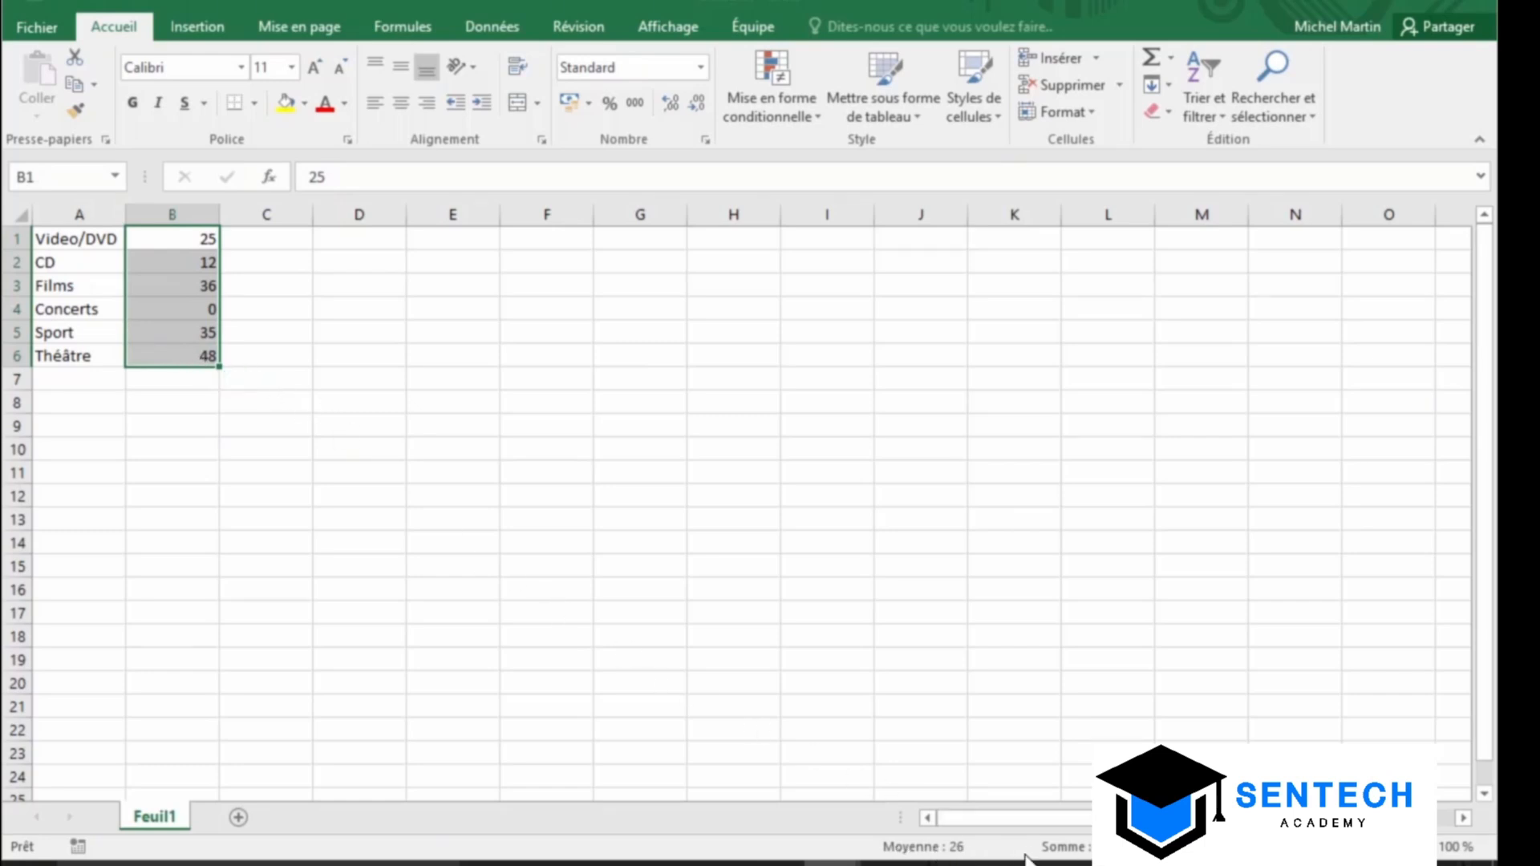
pyautogui.rightClick(672, 849)
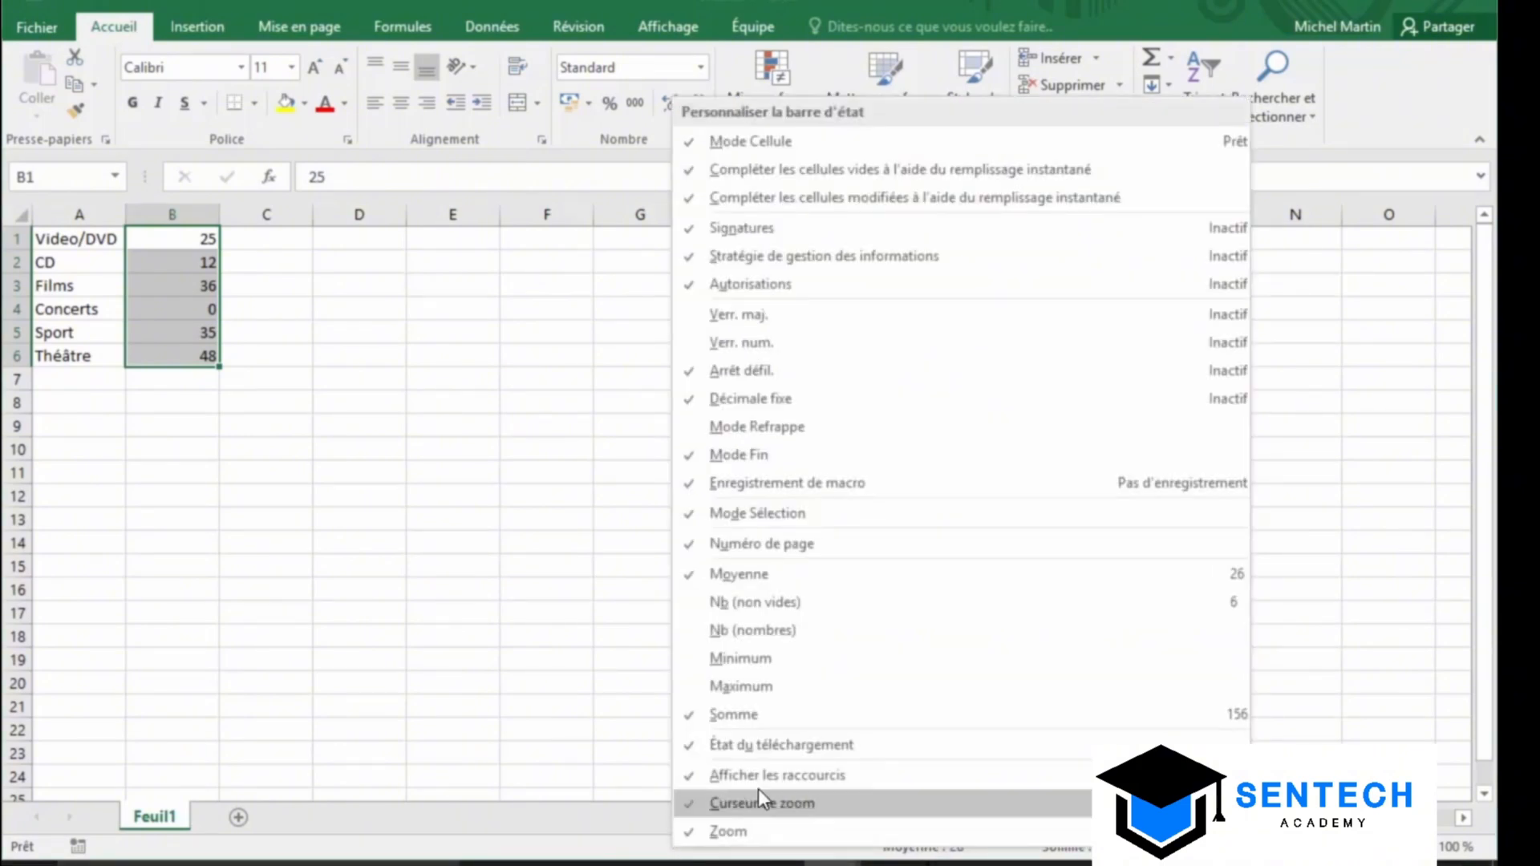
pyautogui.click(826, 607)
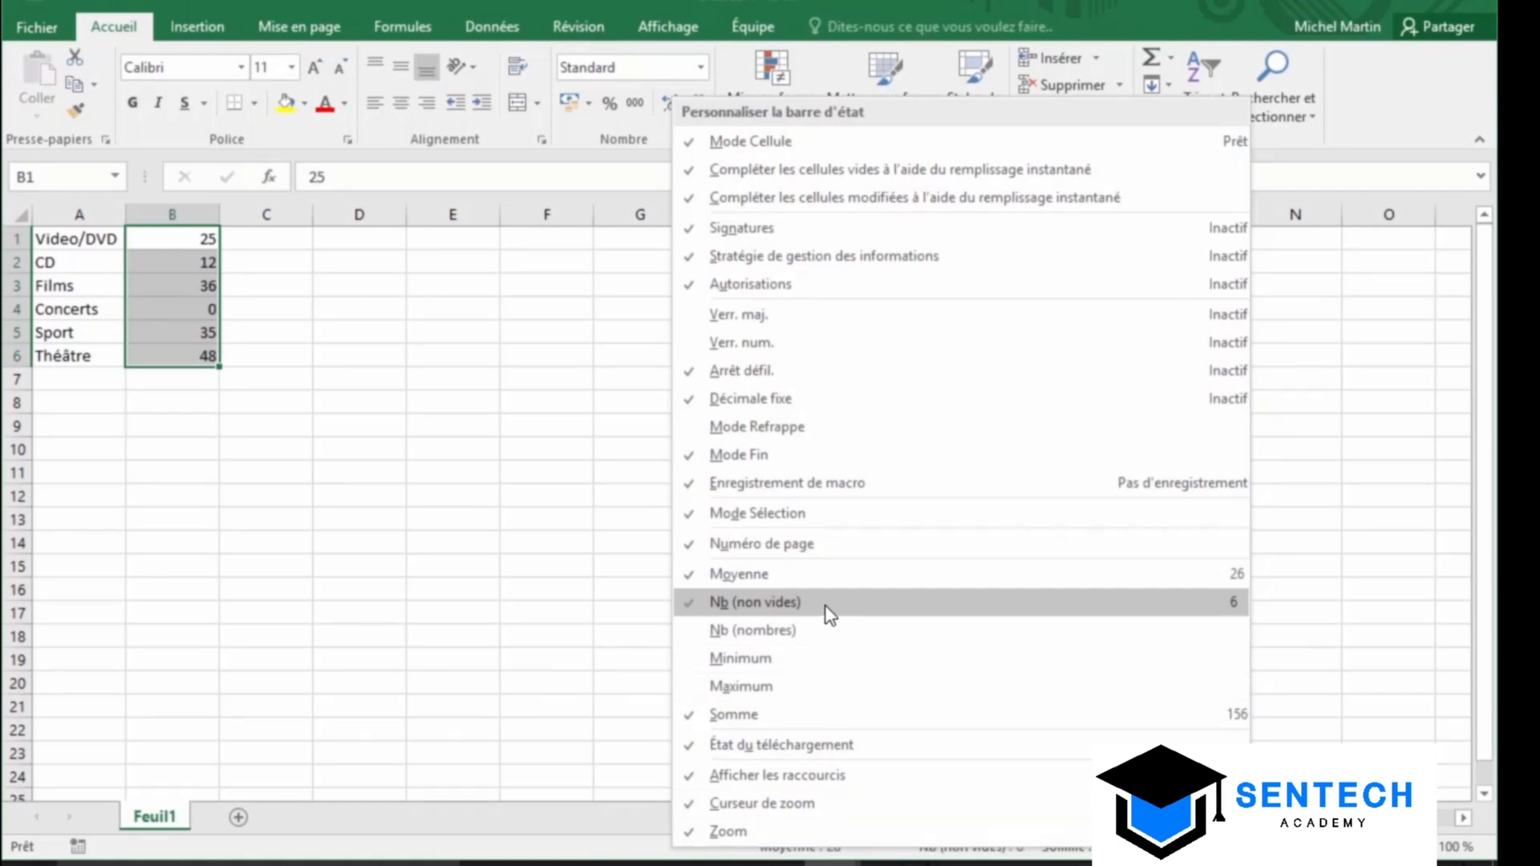
pyautogui.click(816, 639)
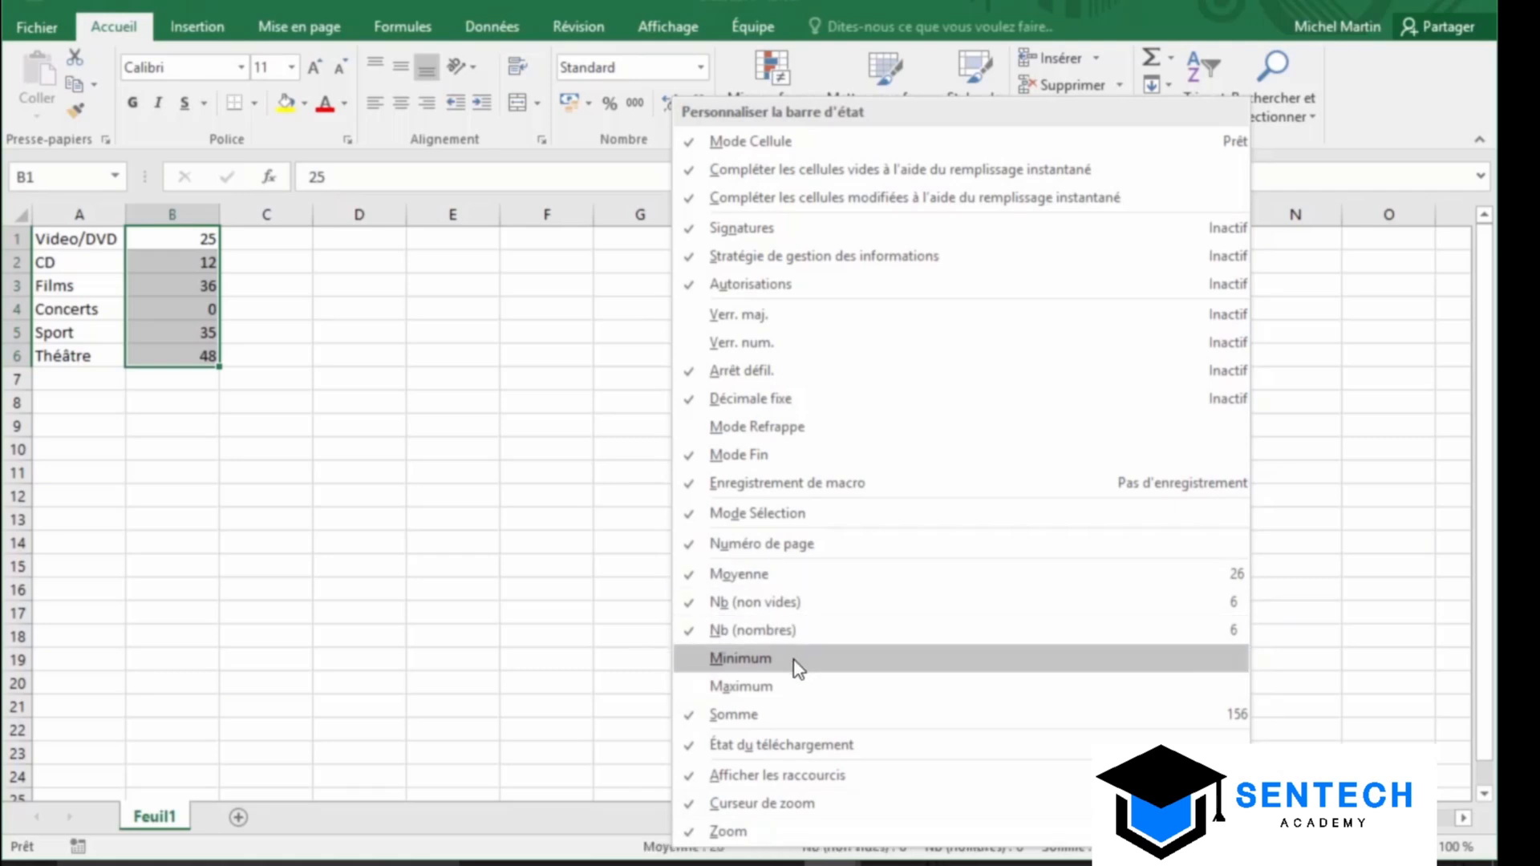
pyautogui.click(798, 668)
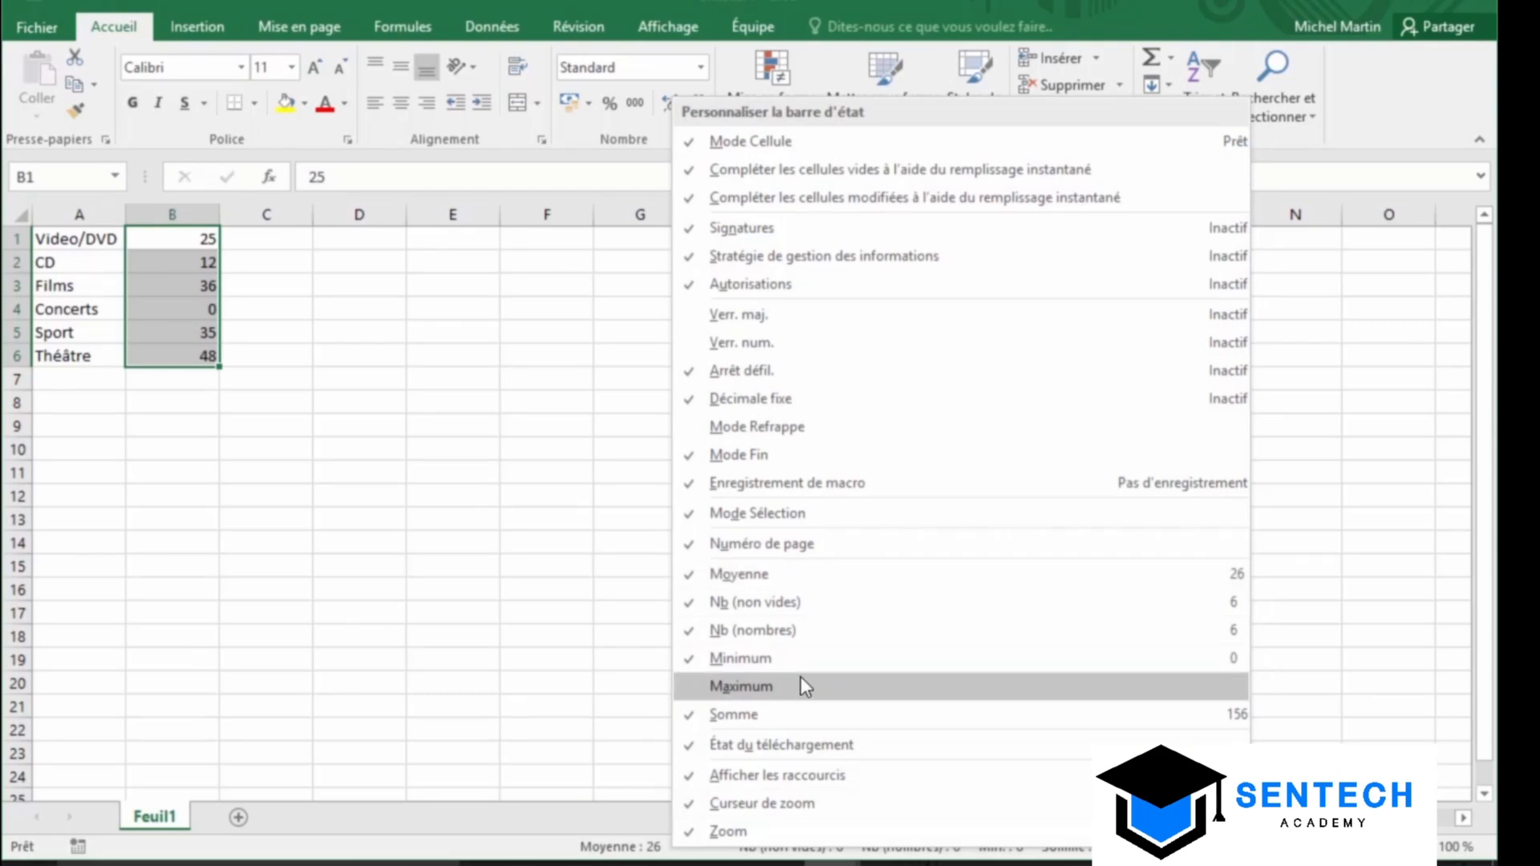
pyautogui.click(796, 685)
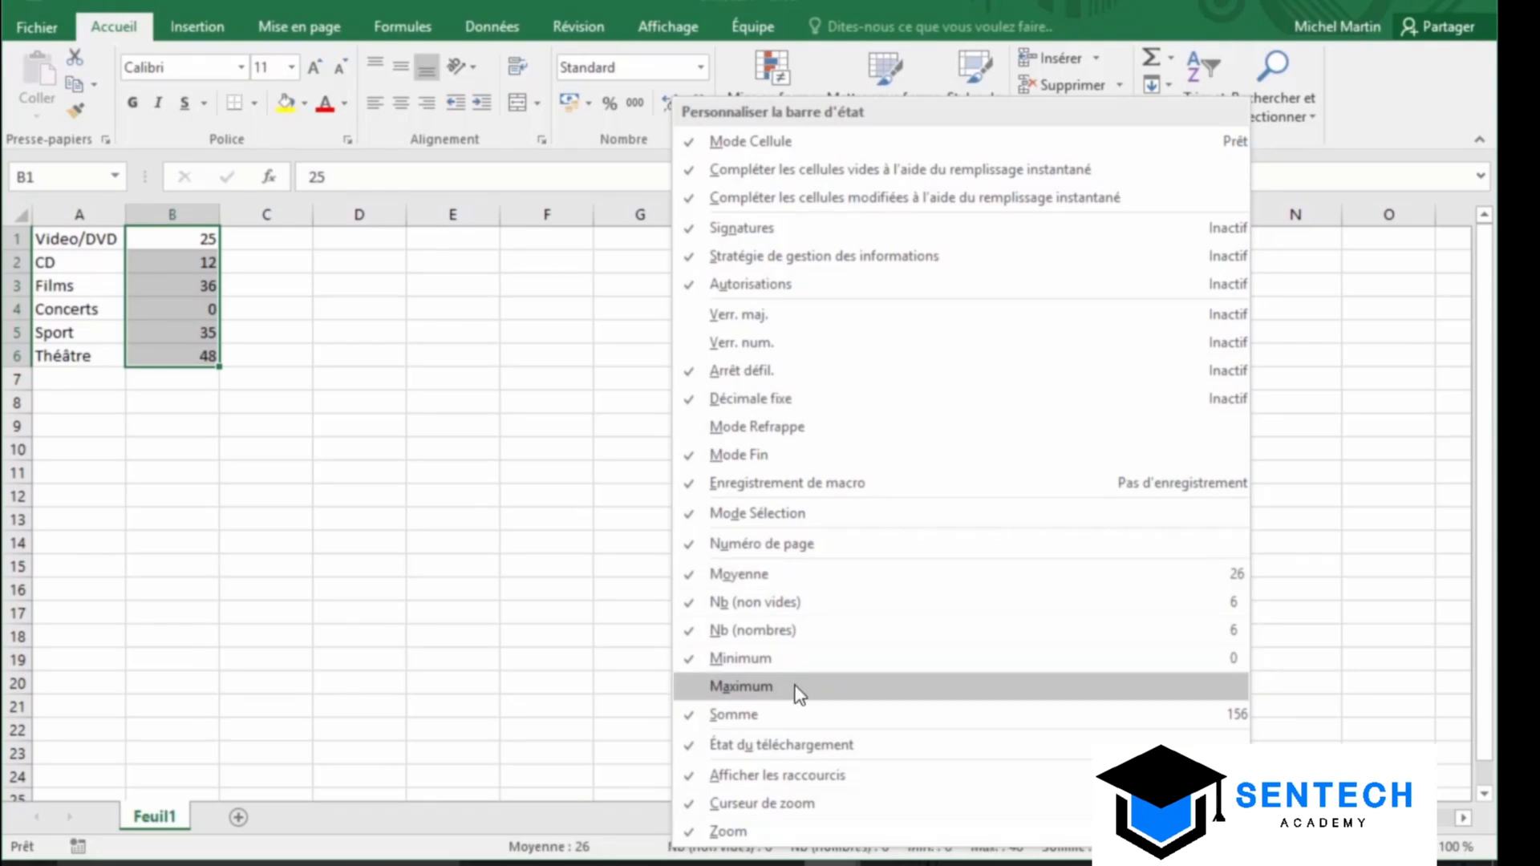
pyautogui.click(462, 841)
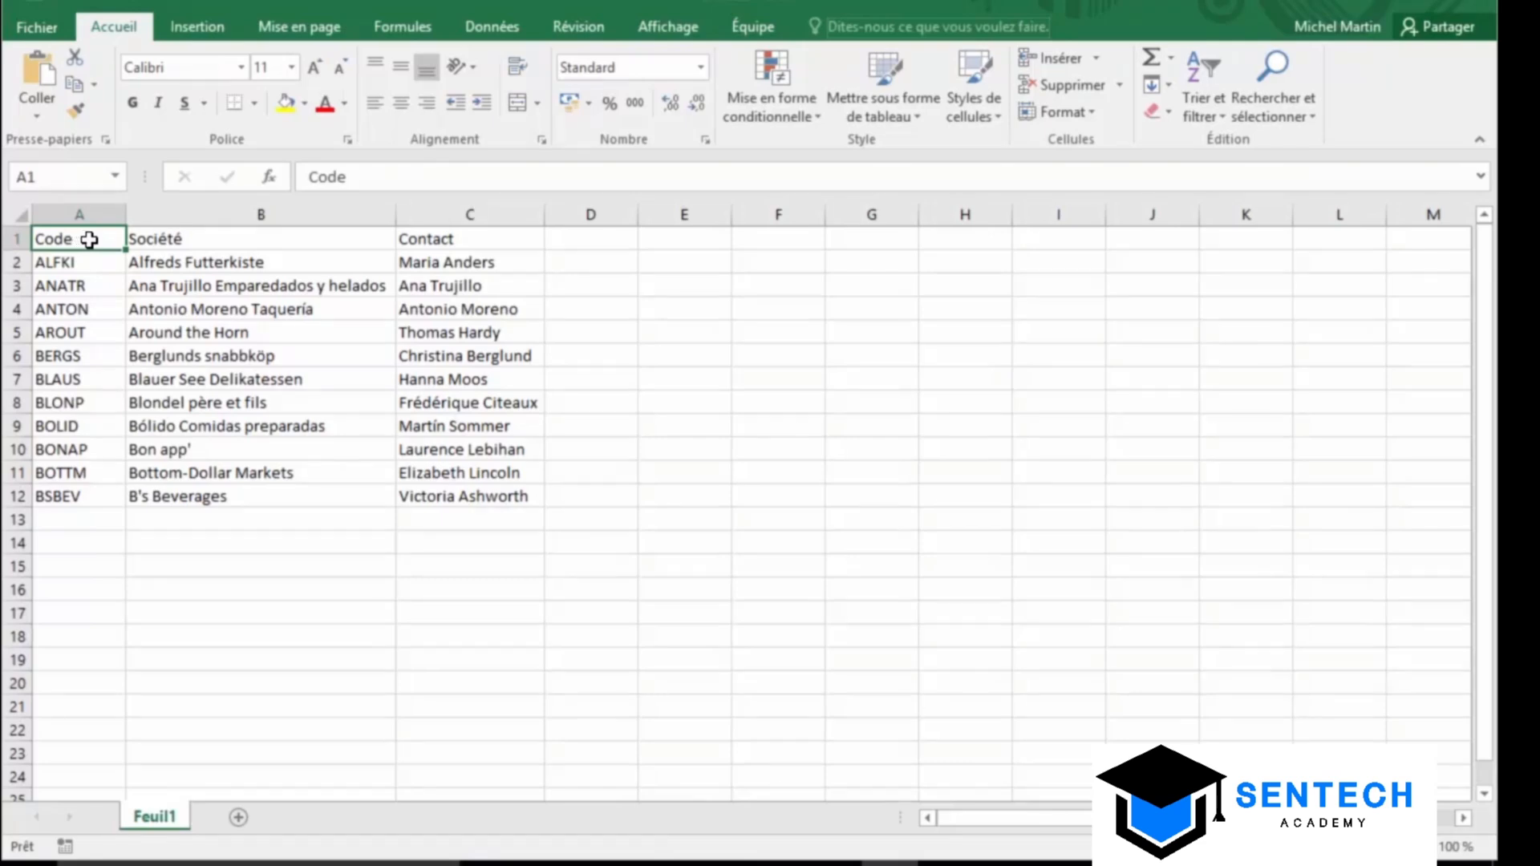
# Share the workbook for simultaneous editing by several users and save it
pyautogui.click(577, 26)
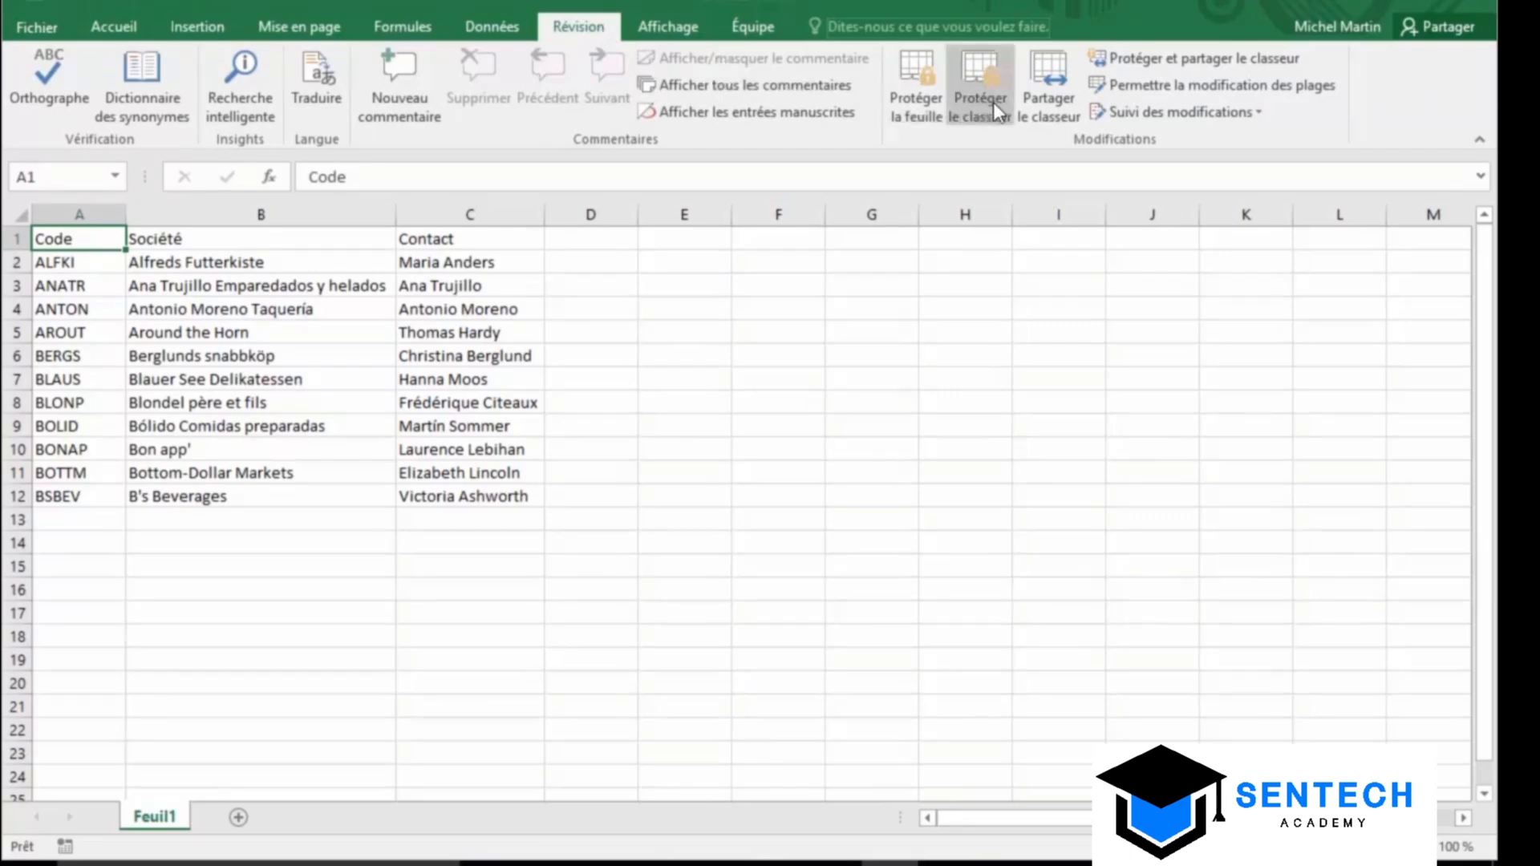
pyautogui.click(1038, 99)
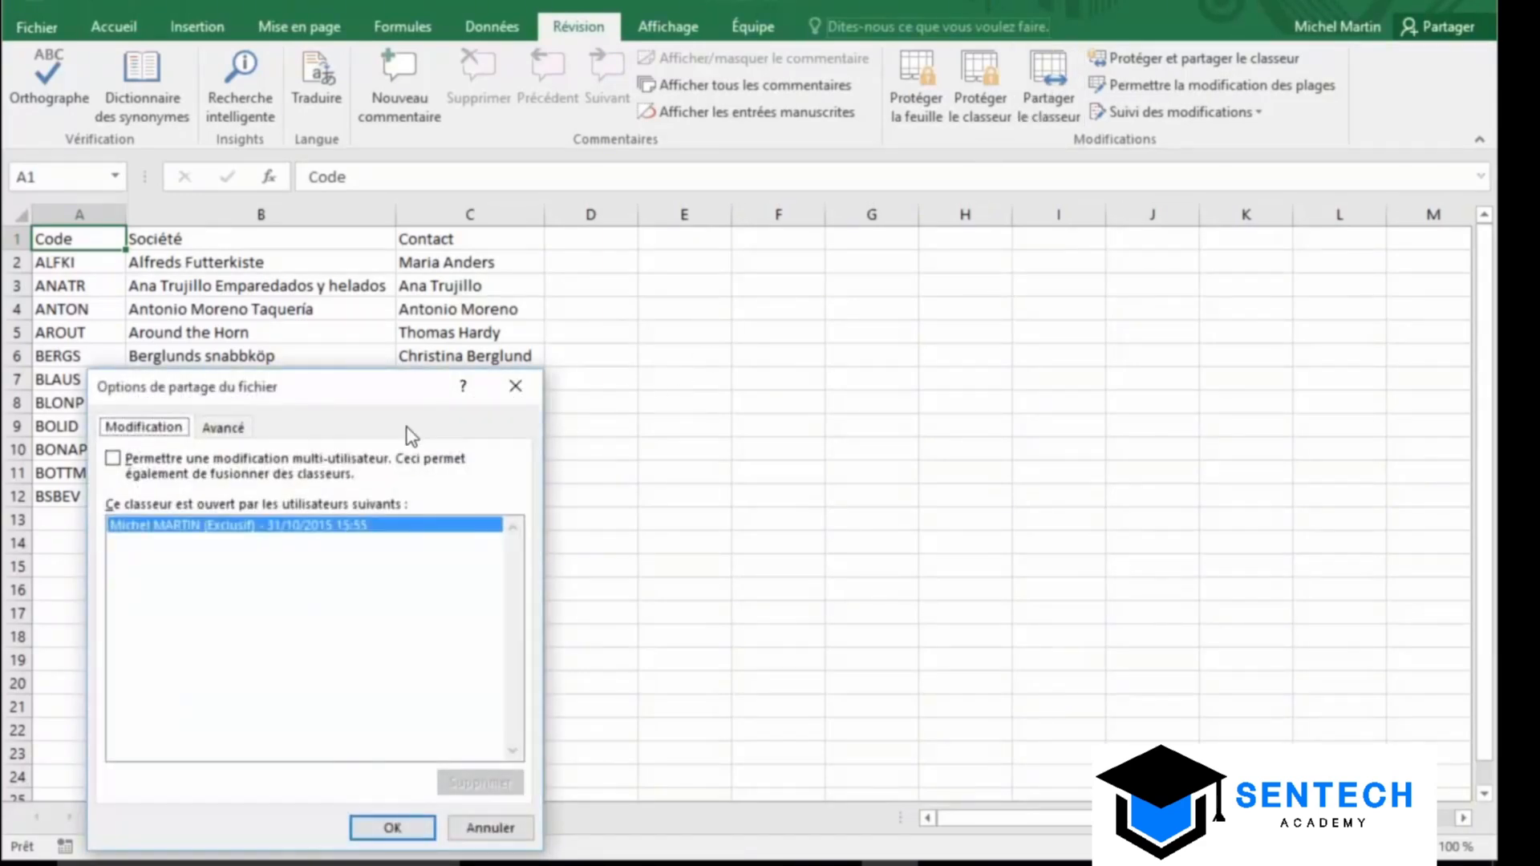
pyautogui.click(113, 463)
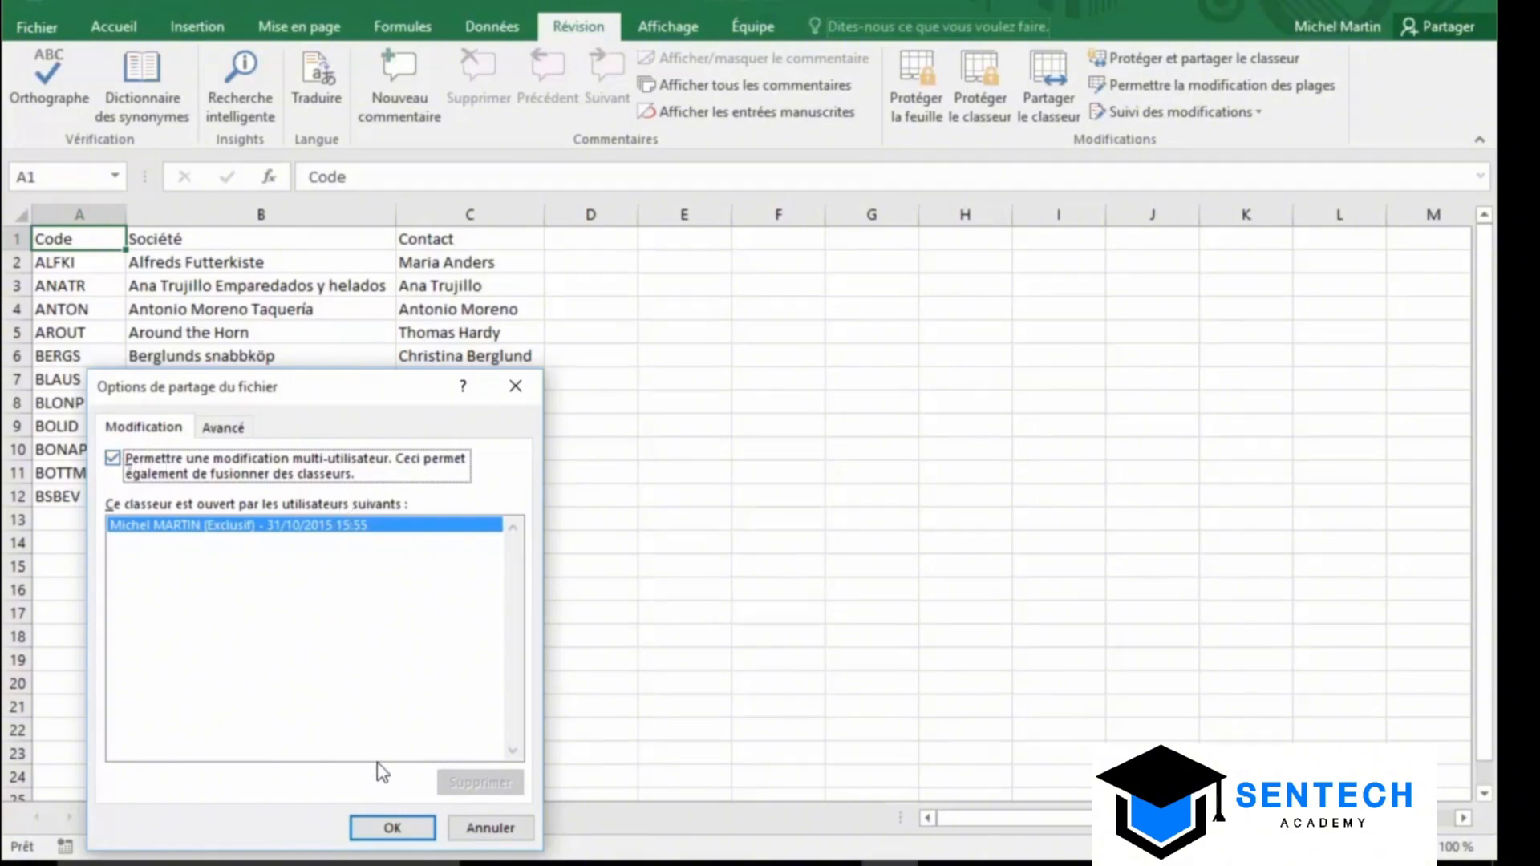
pyautogui.click(387, 829)
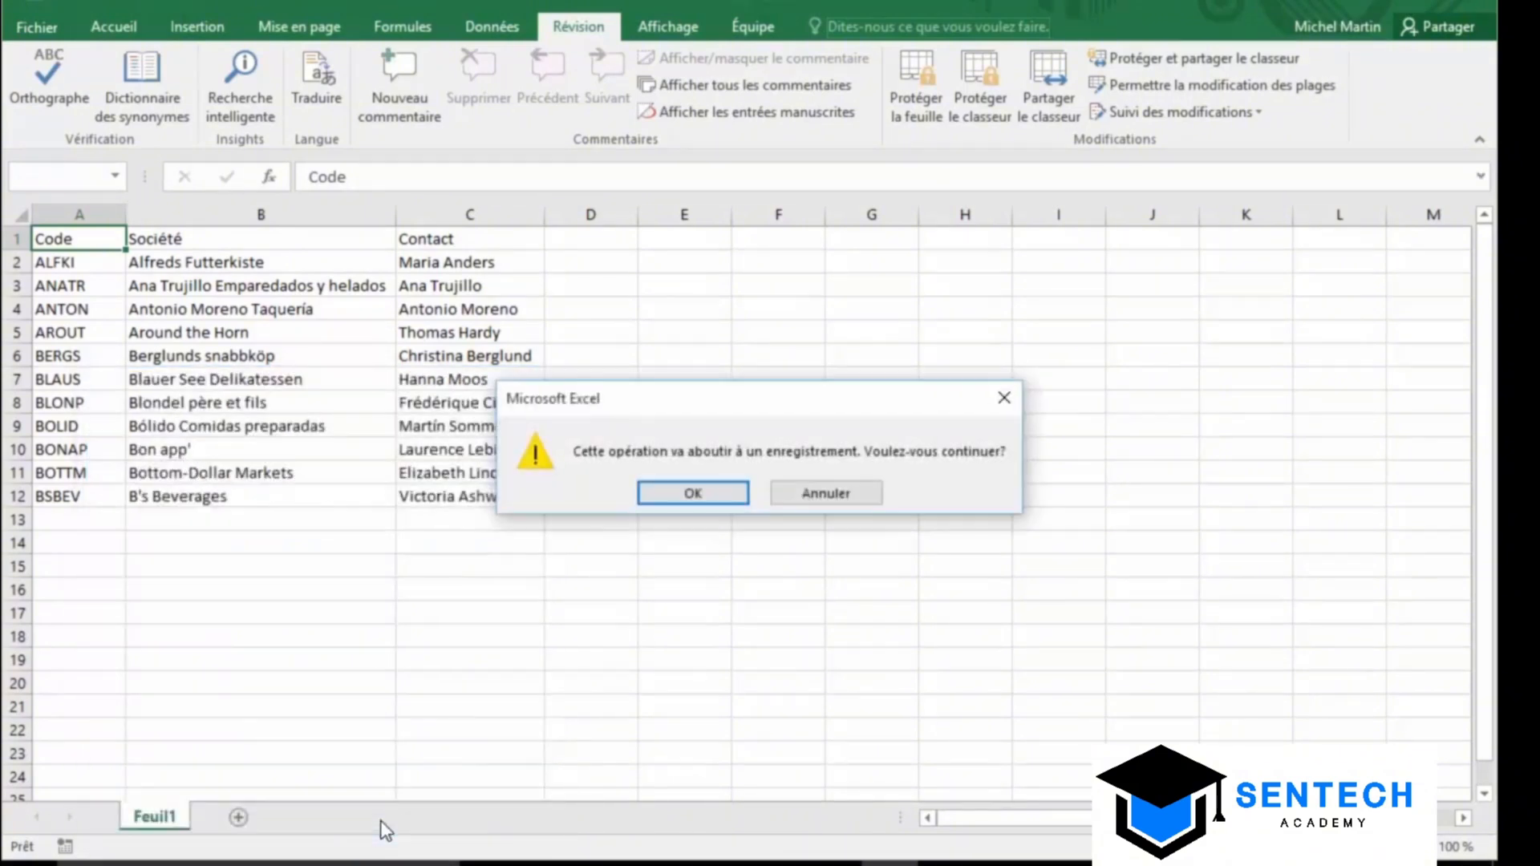
pyautogui.click(695, 492)
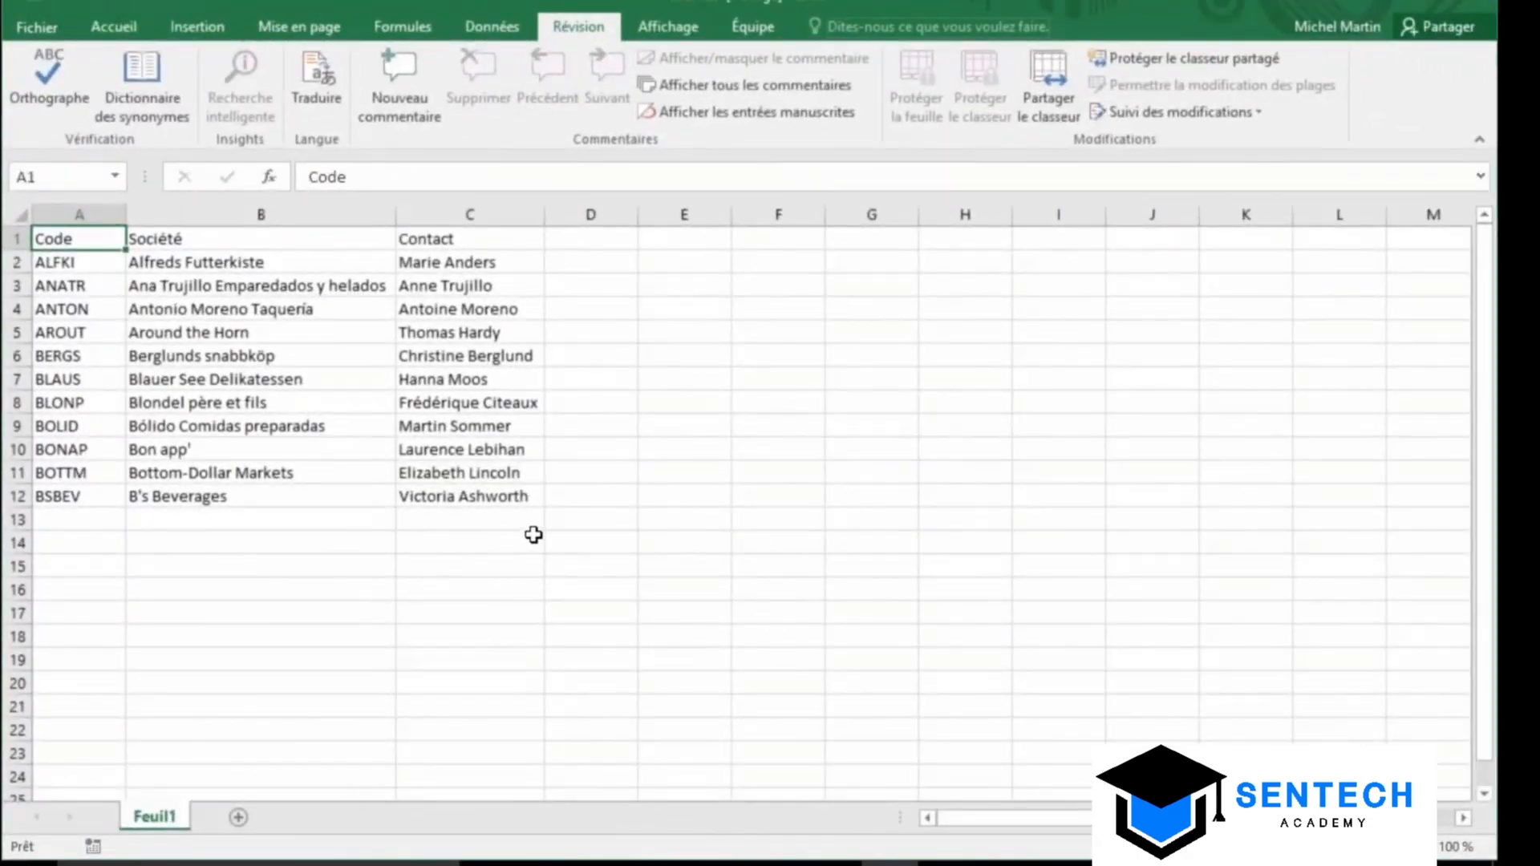
# Highlight changes set to 'Pas encore révisé', outlining the edited contact cells C2–C4, C6 and C9
pyautogui.click(1155, 112)
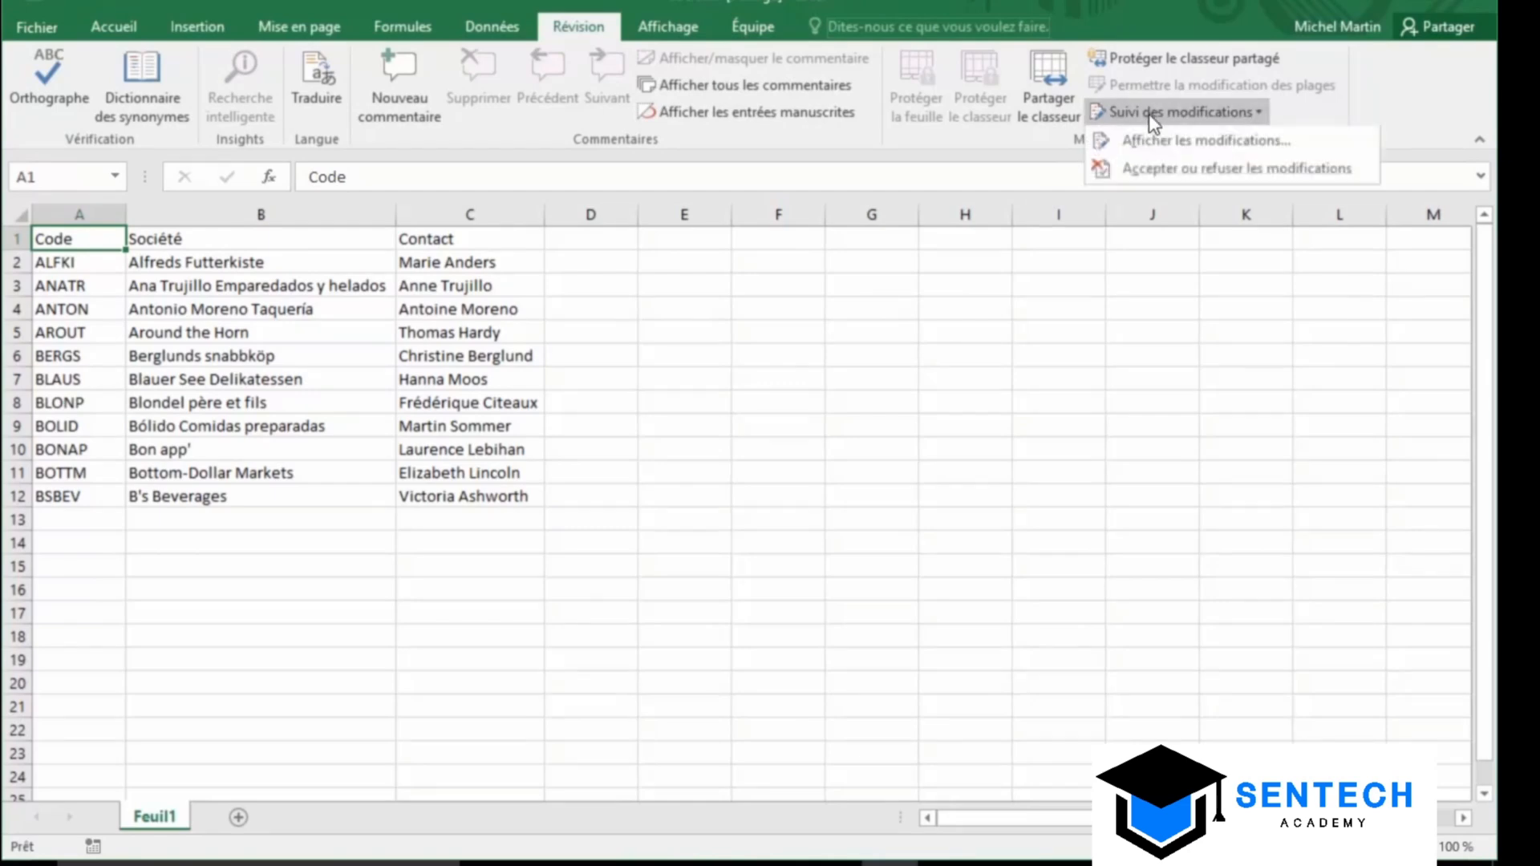
pyautogui.click(1155, 142)
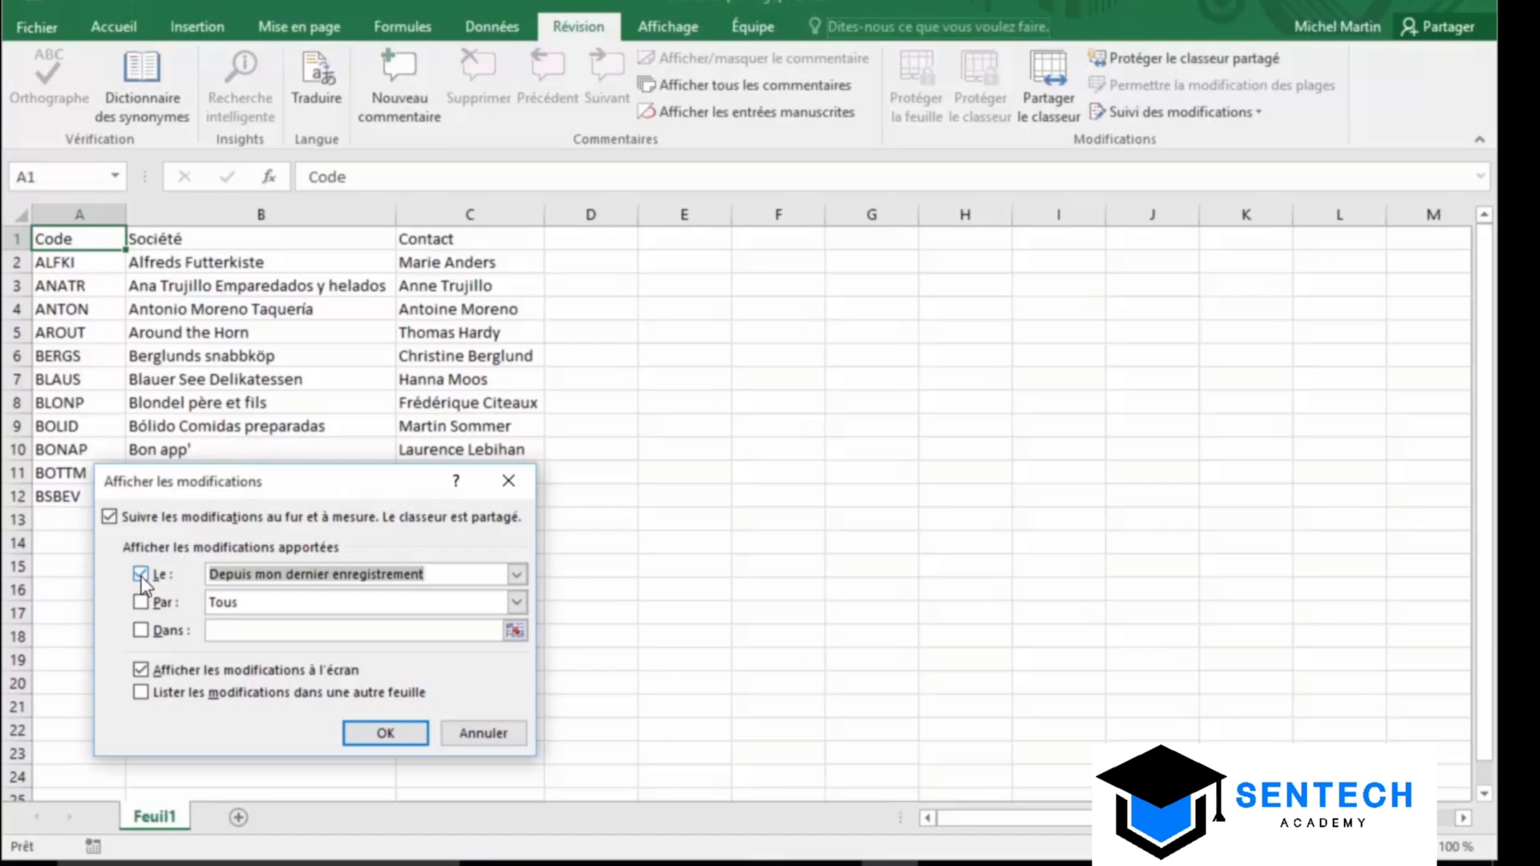
pyautogui.click(515, 575)
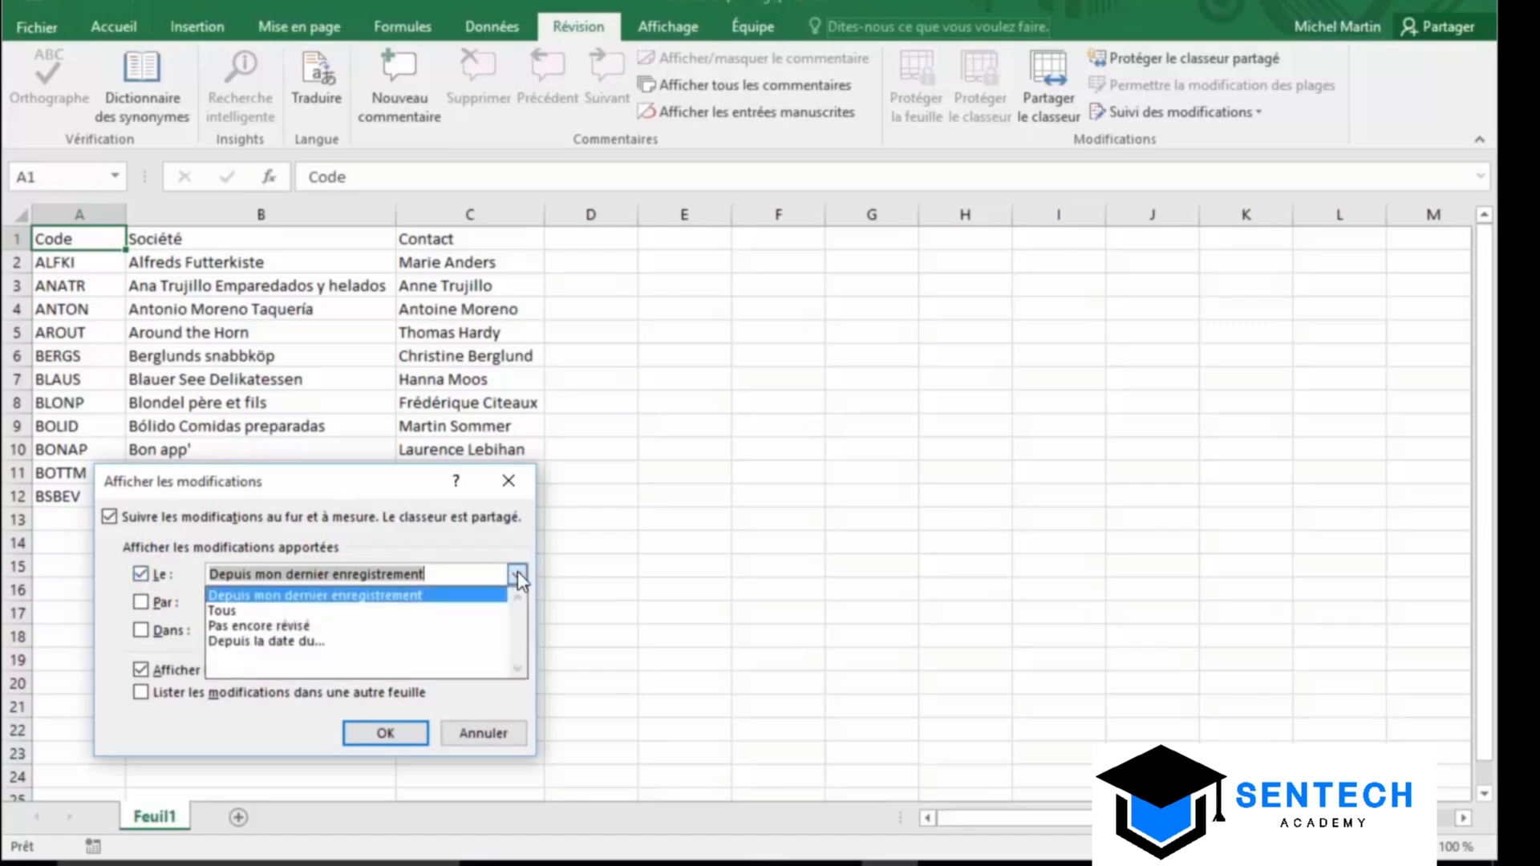
pyautogui.click(385, 625)
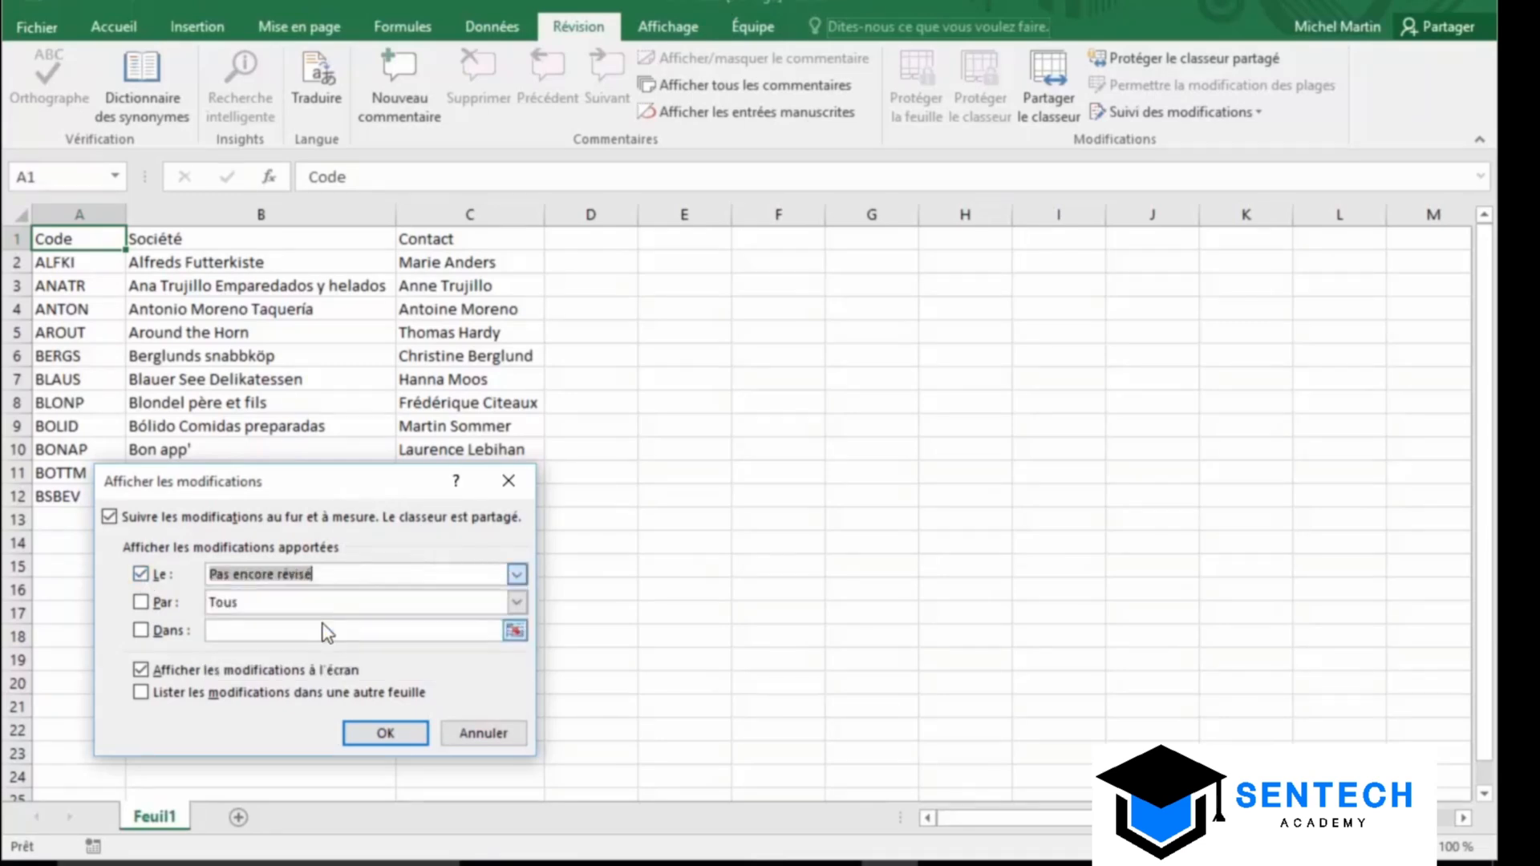
pyautogui.click(385, 732)
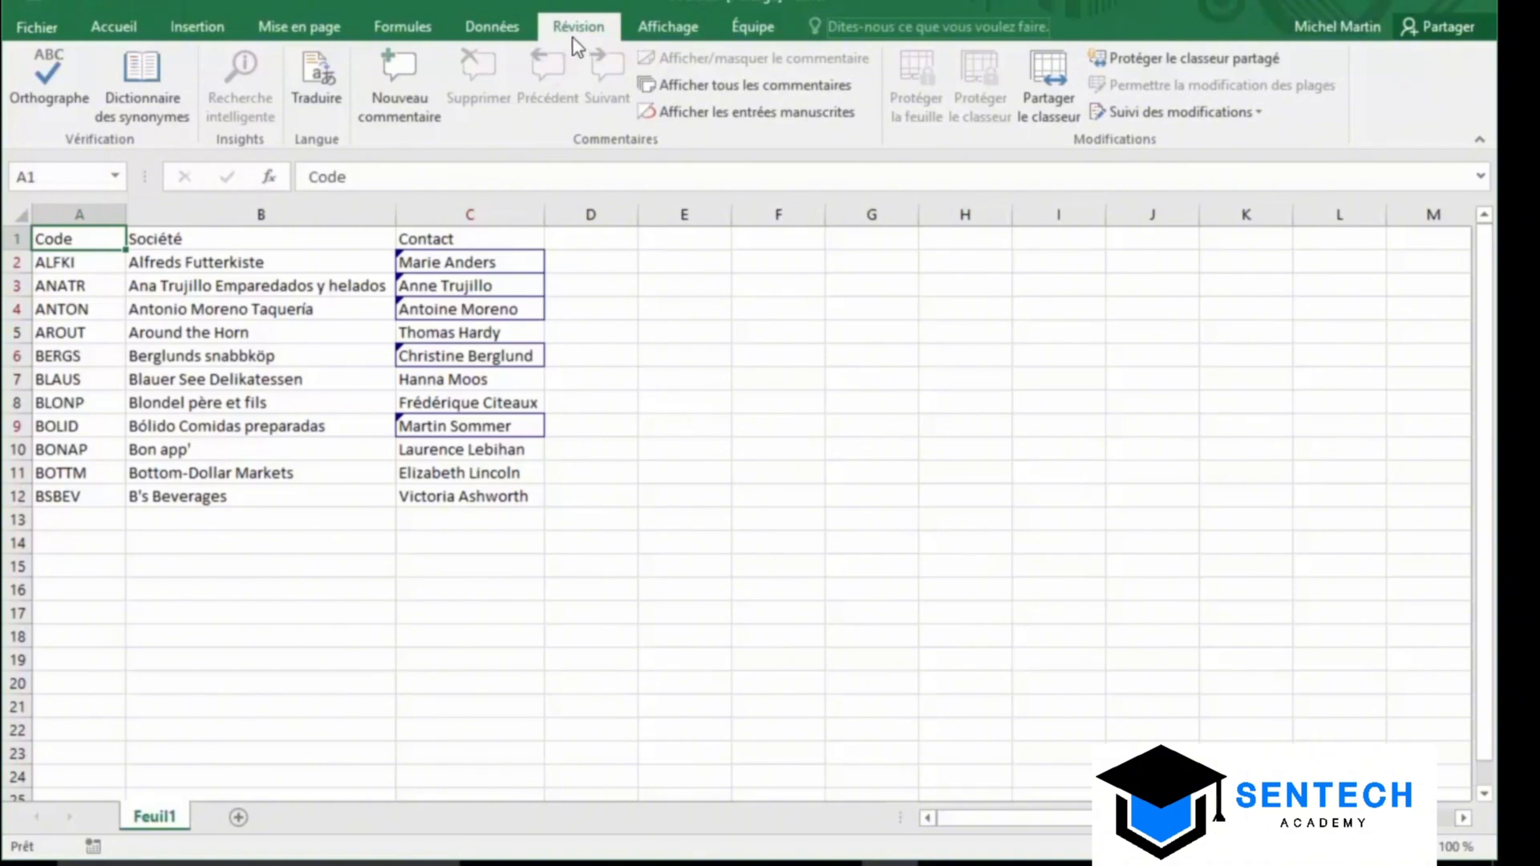
pyautogui.click(1187, 116)
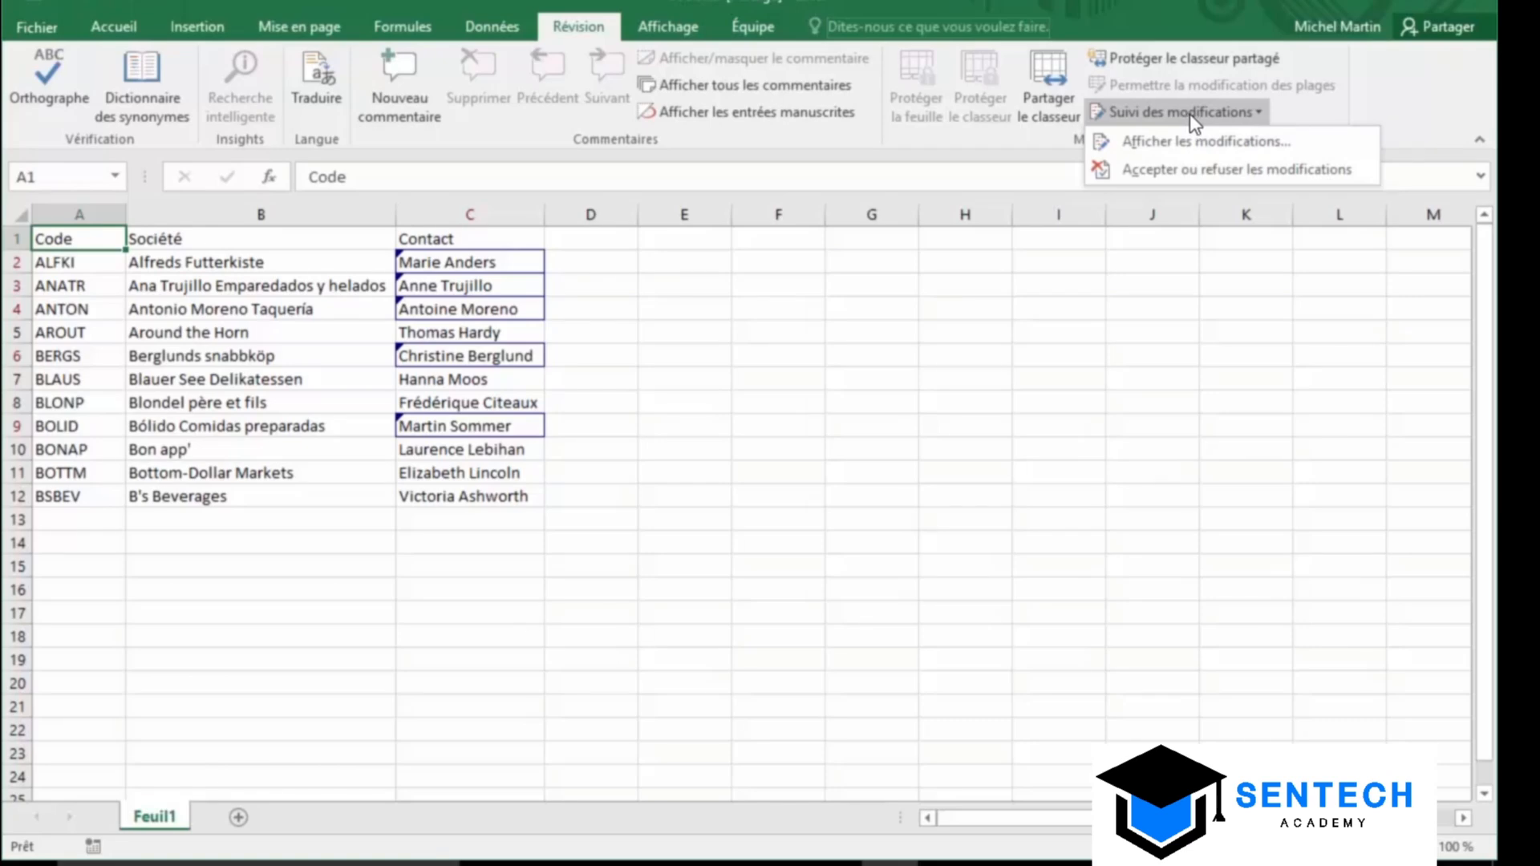
# Save the workbook and start reviewing not-yet-reviewed changes from everyone
pyautogui.click(1190, 169)
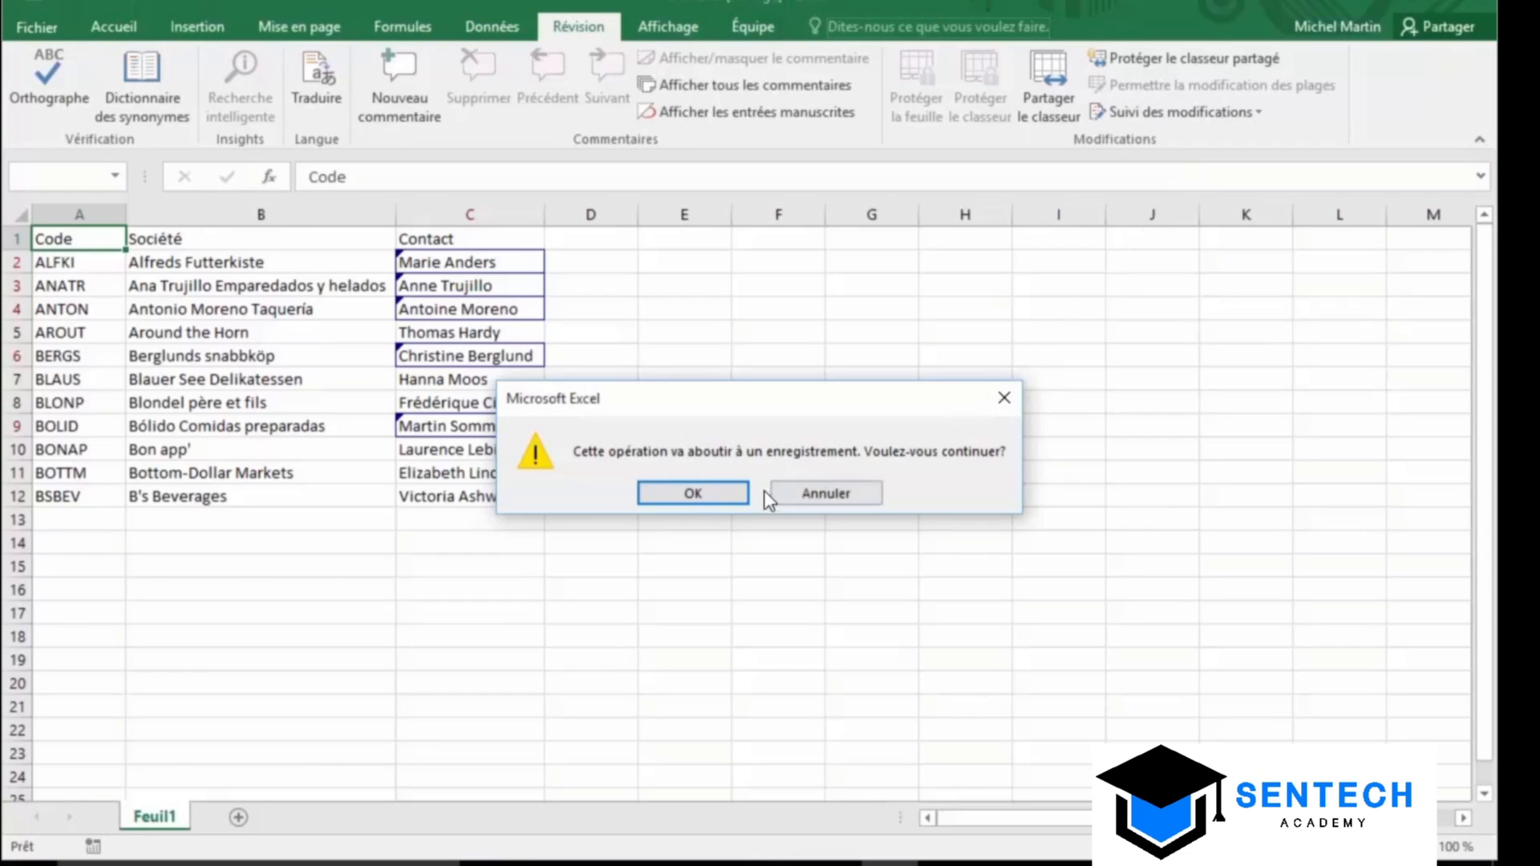
pyautogui.click(739, 494)
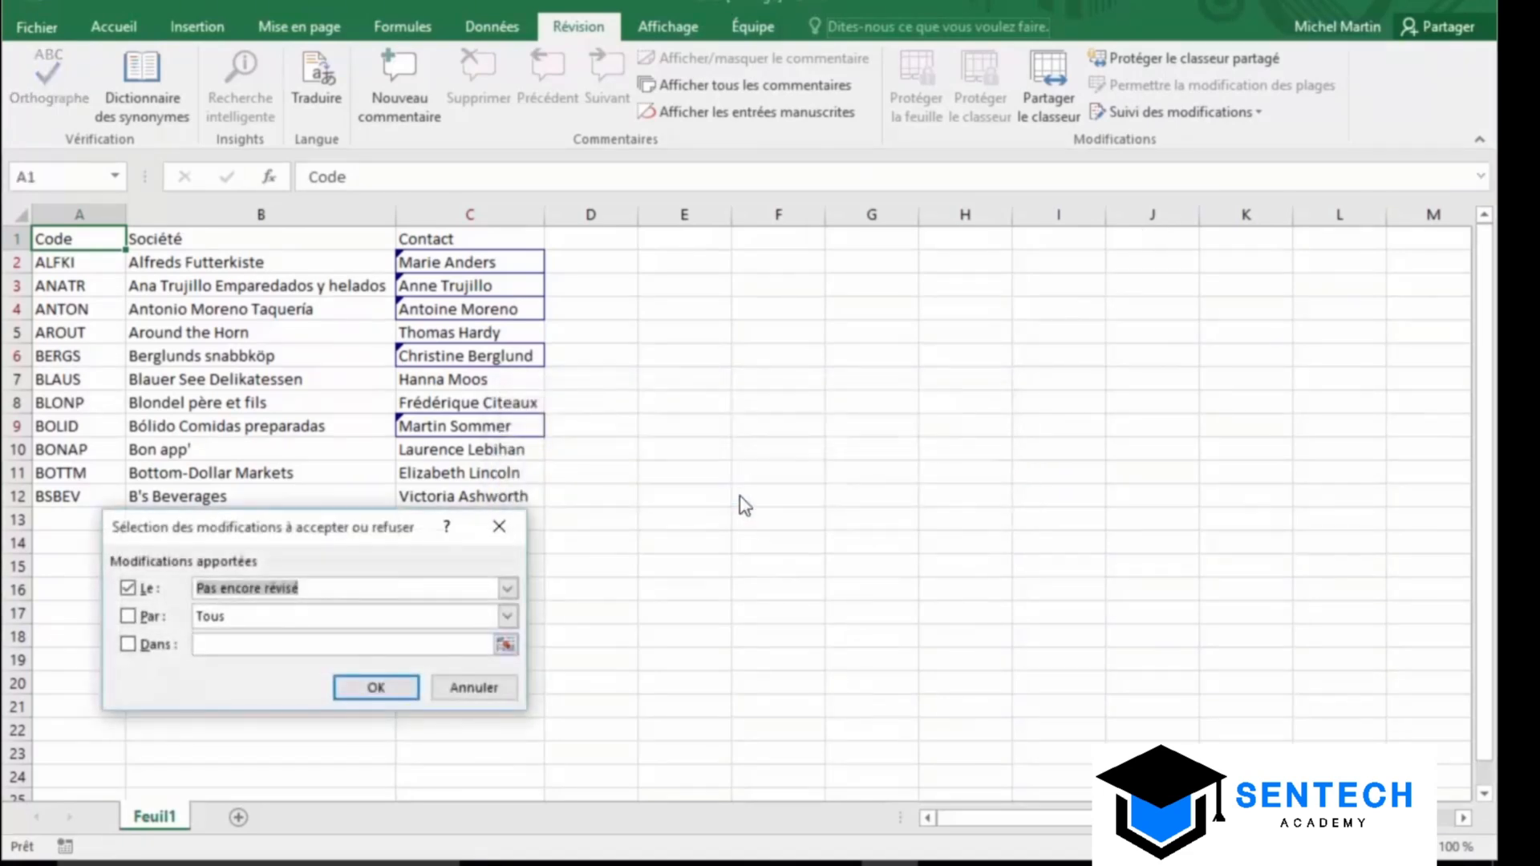
pyautogui.moveTo(294, 529); pyautogui.dragTo(929, 294)
pyautogui.click(1145, 355)
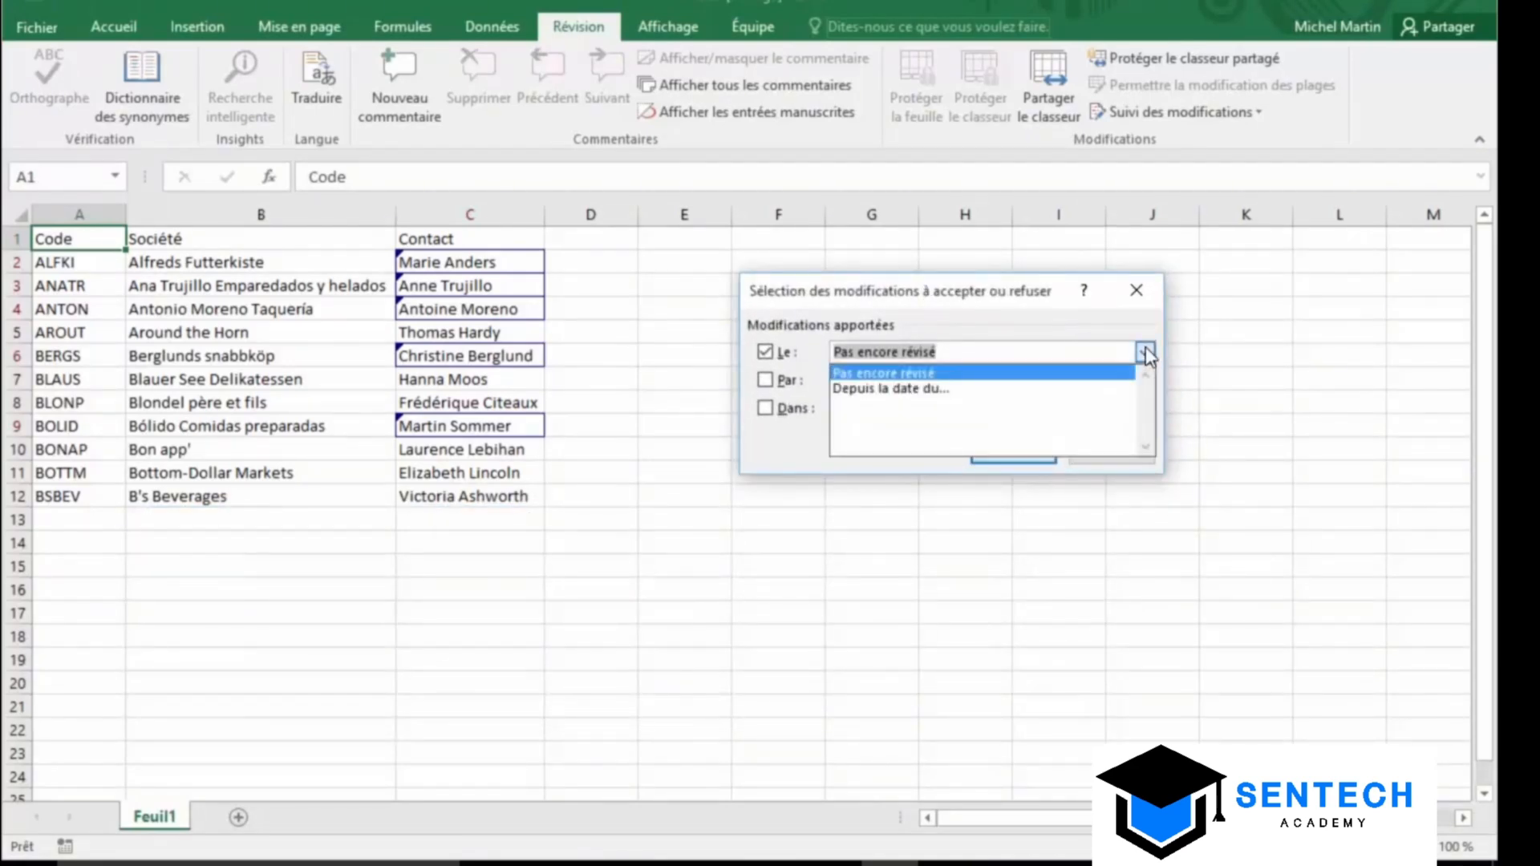
pyautogui.click(1145, 353)
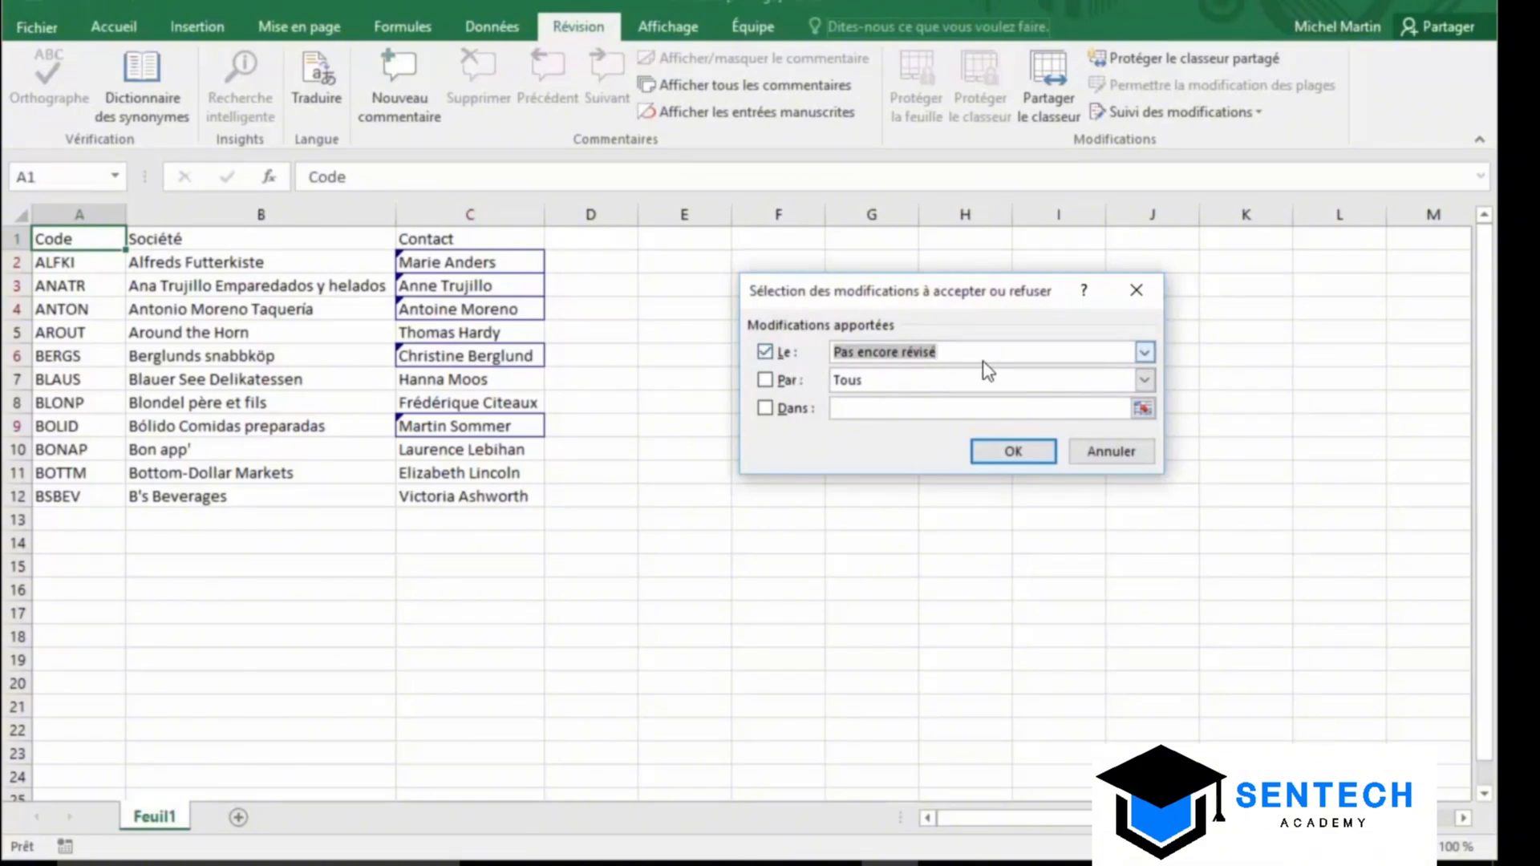
pyautogui.click(1142, 382)
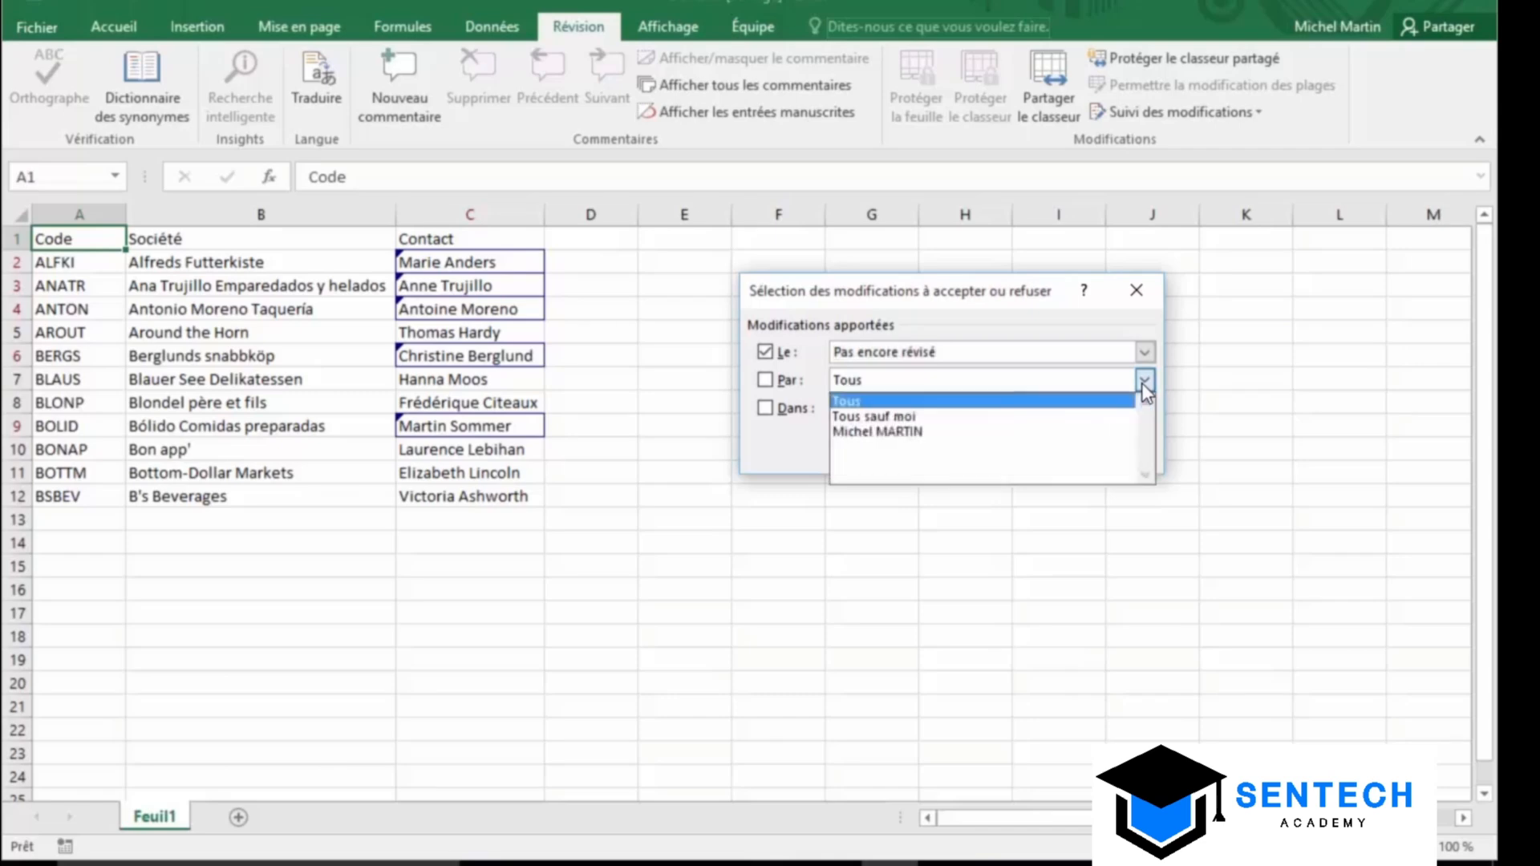
pyautogui.click(1142, 383)
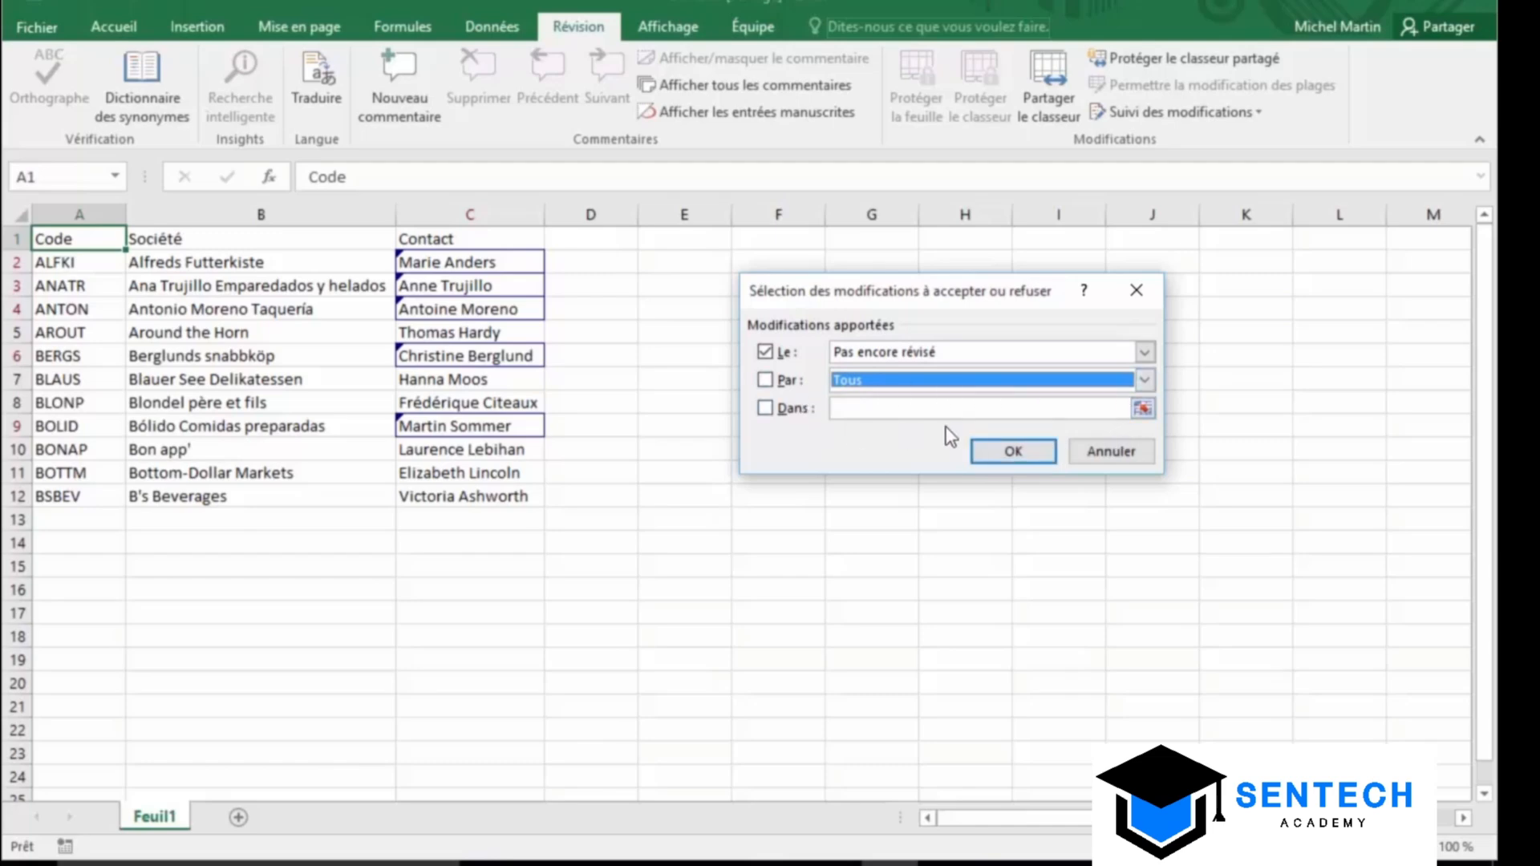
pyautogui.click(1014, 451)
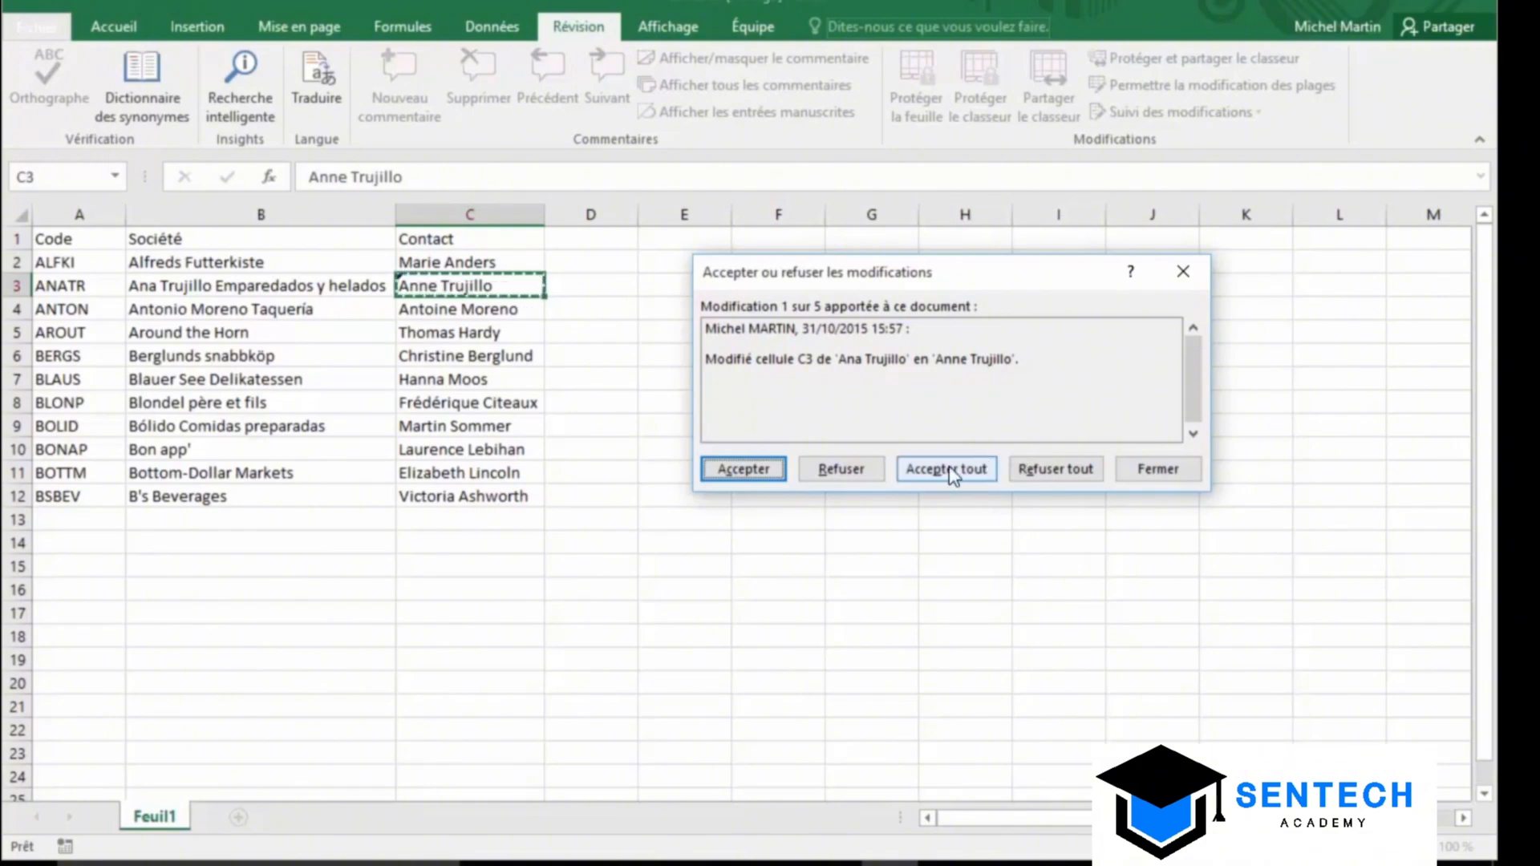
# Accept the C3 and C2 contact changes, reject C4, and accept all remaining changes
pyautogui.click(762, 470)
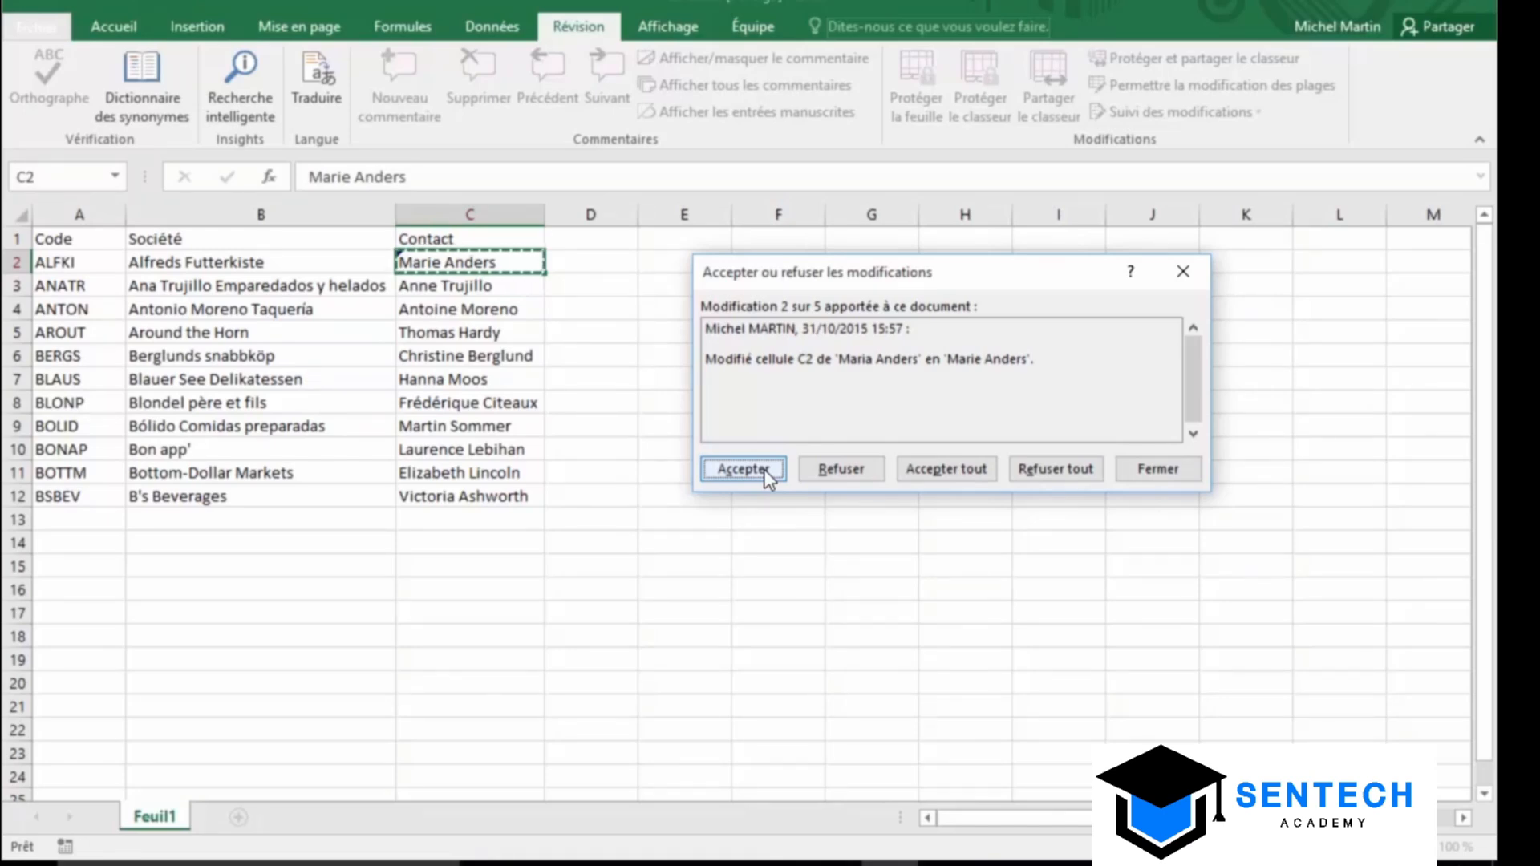
pyautogui.click(763, 469)
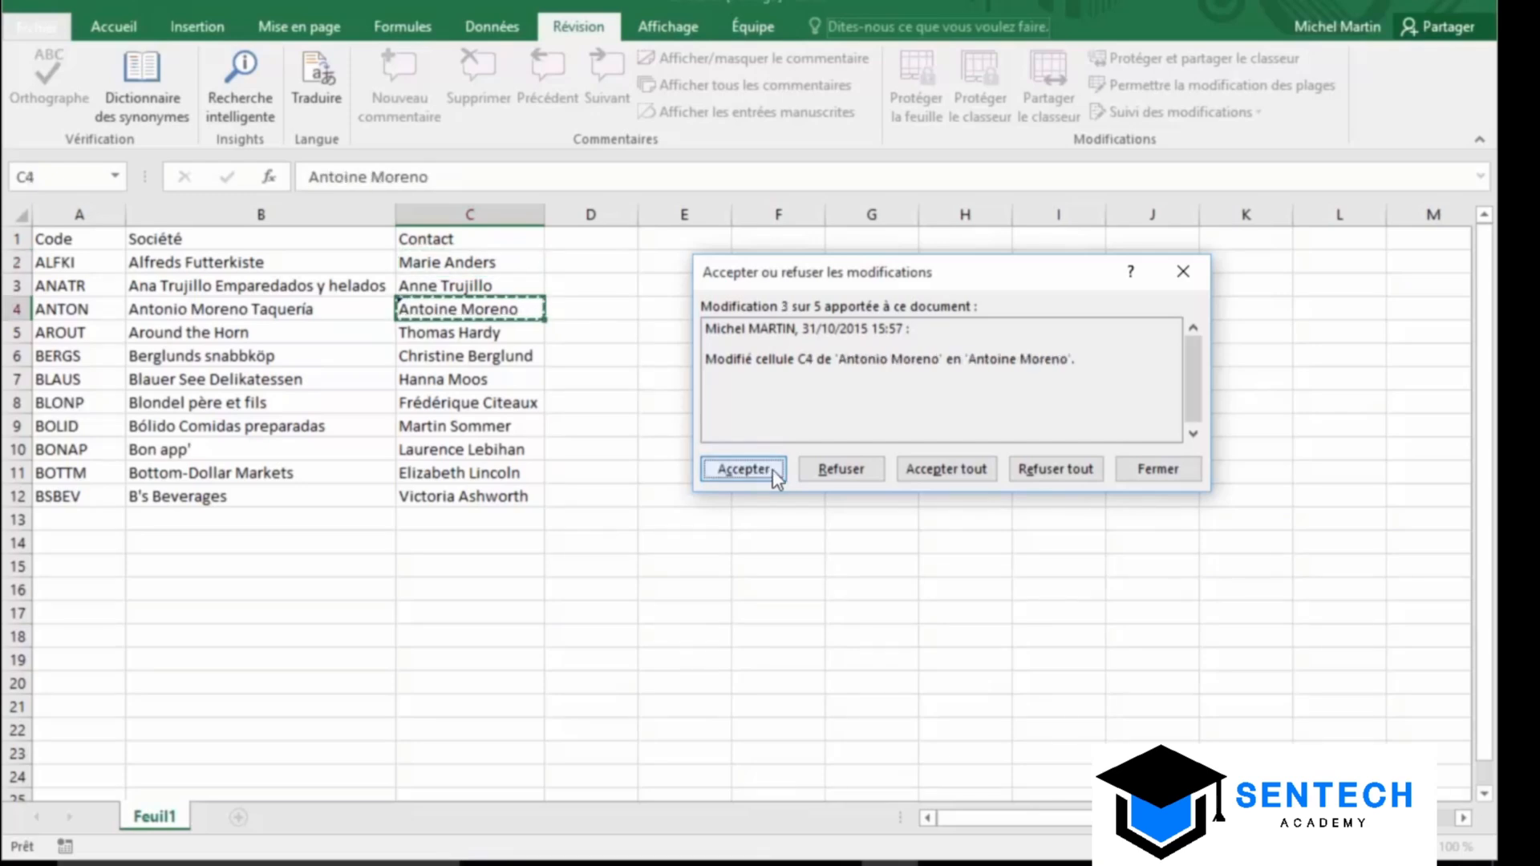
pyautogui.click(840, 469)
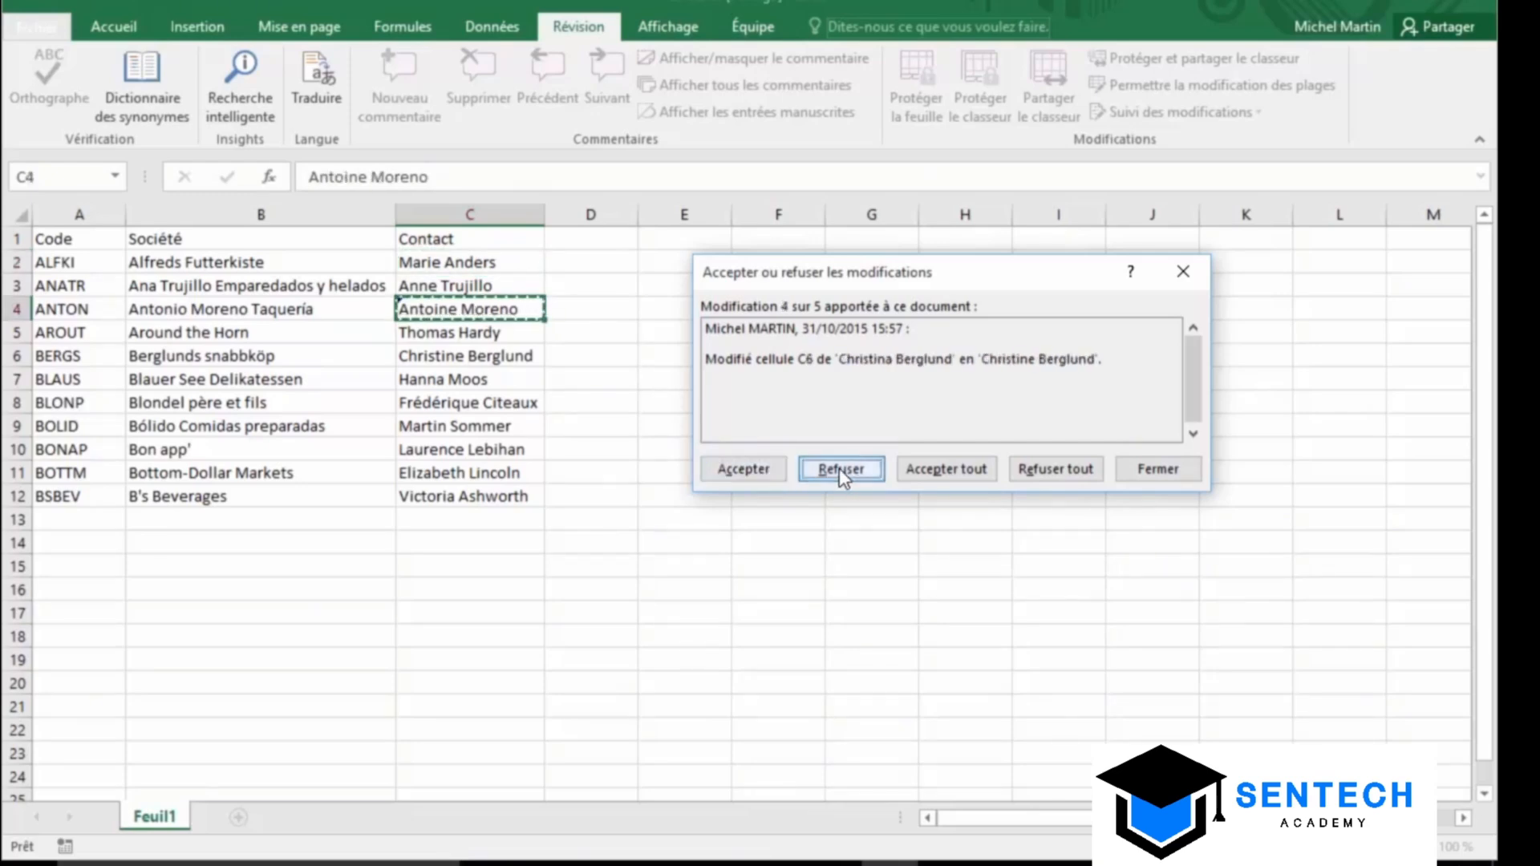
pyautogui.click(946, 472)
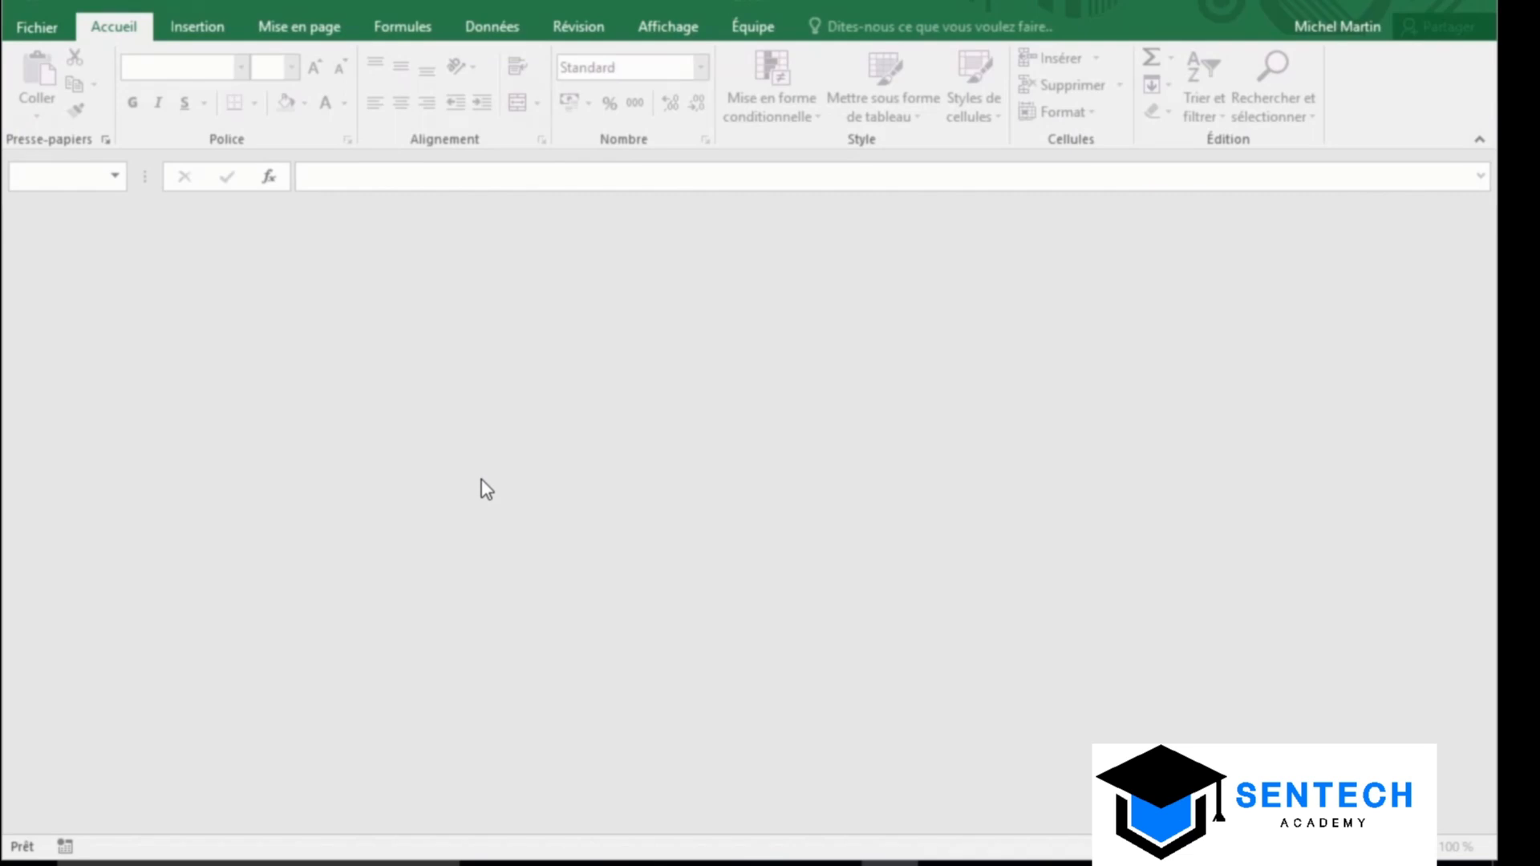
# Open the sociétés workbook from the recent workbooks list
pyautogui.click(50, 28)
pyautogui.click(649, 204)
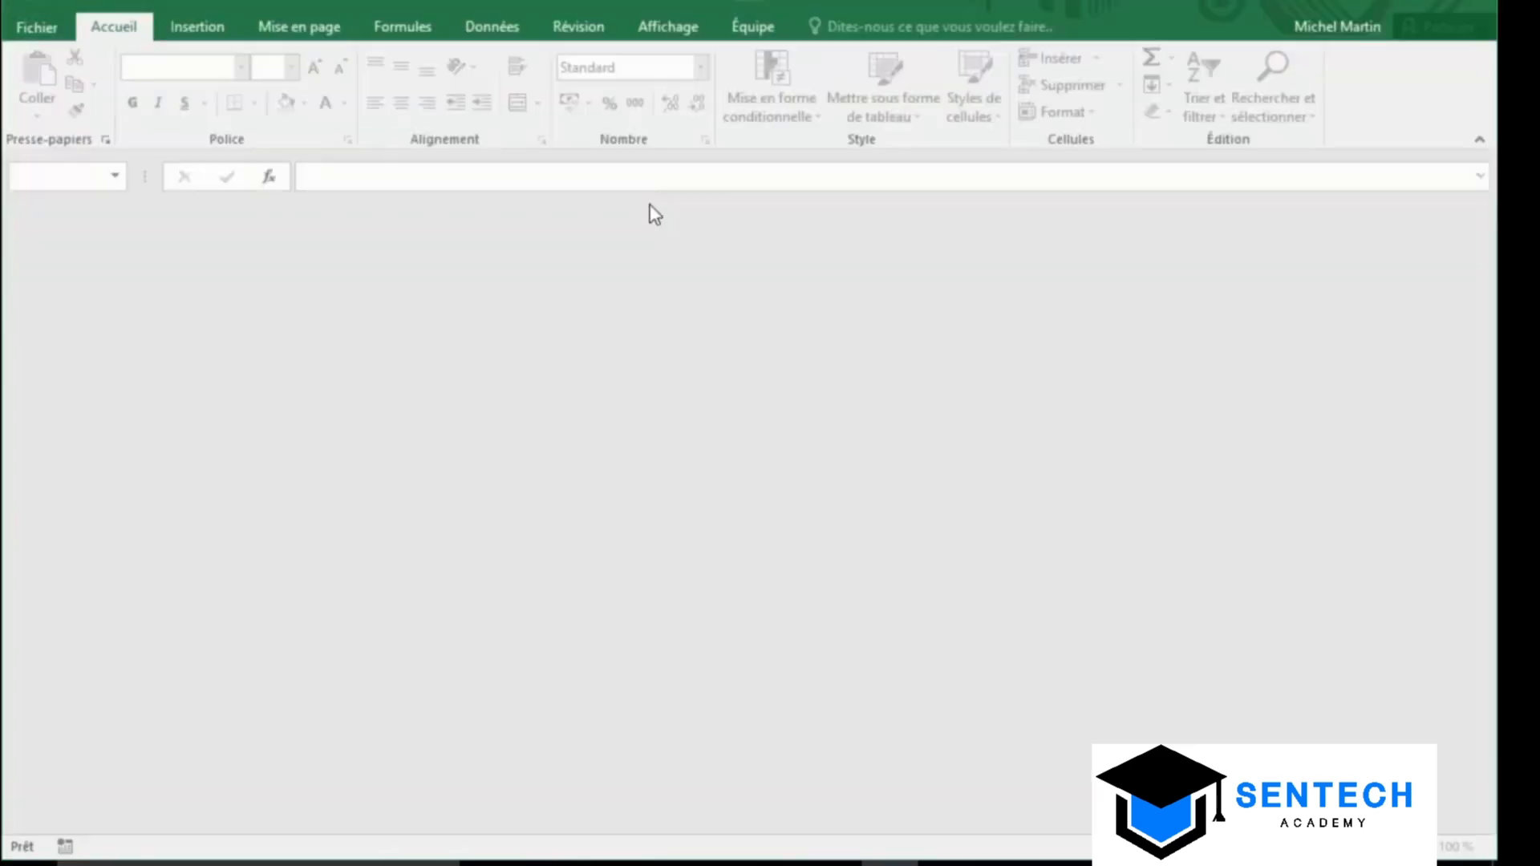
pyautogui.click(34, 29)
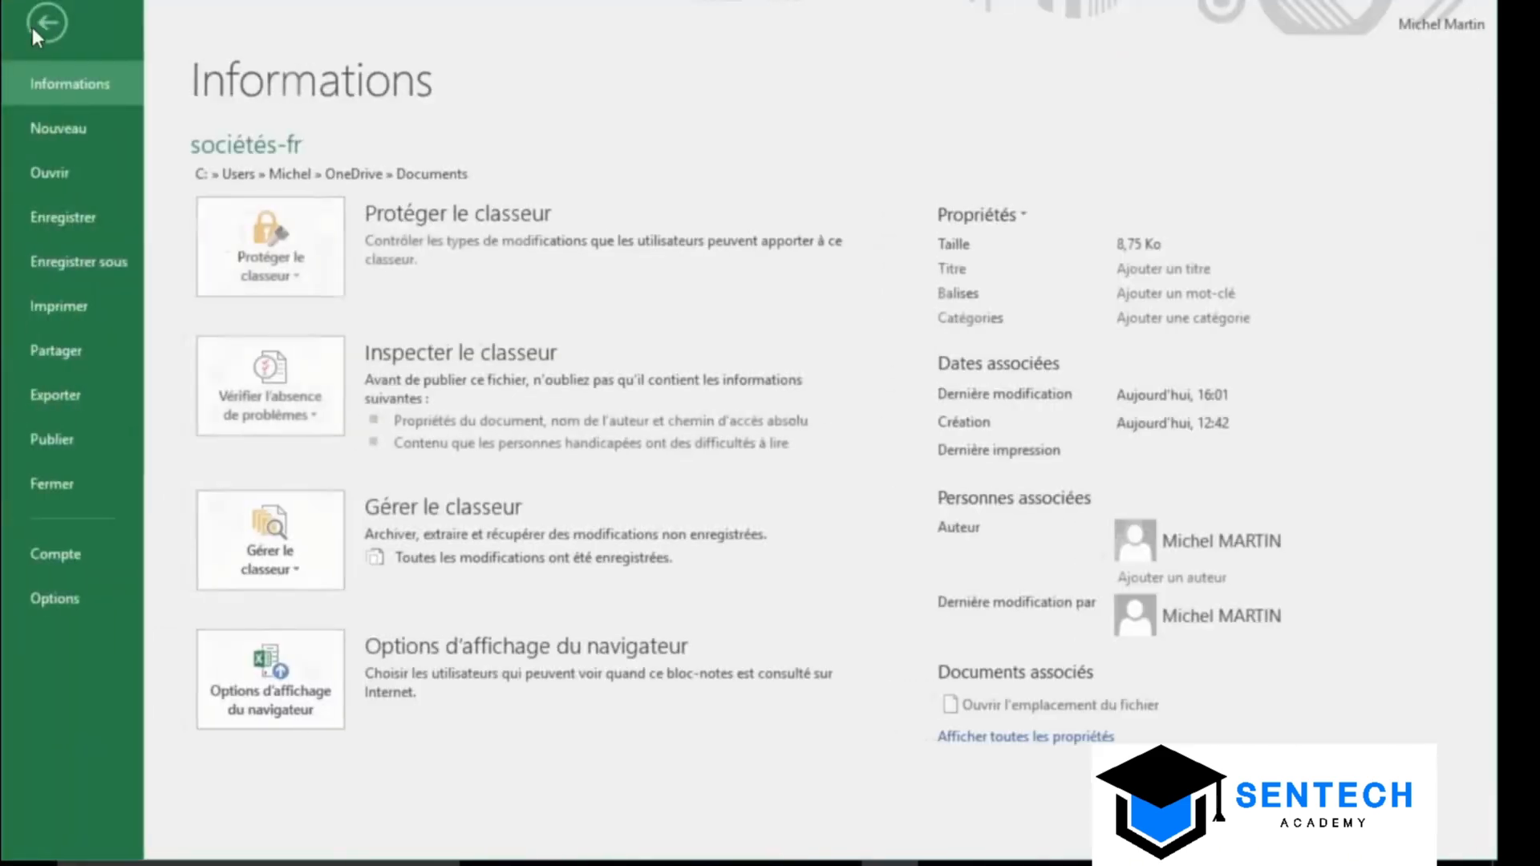
pyautogui.click(73, 172)
pyautogui.click(659, 267)
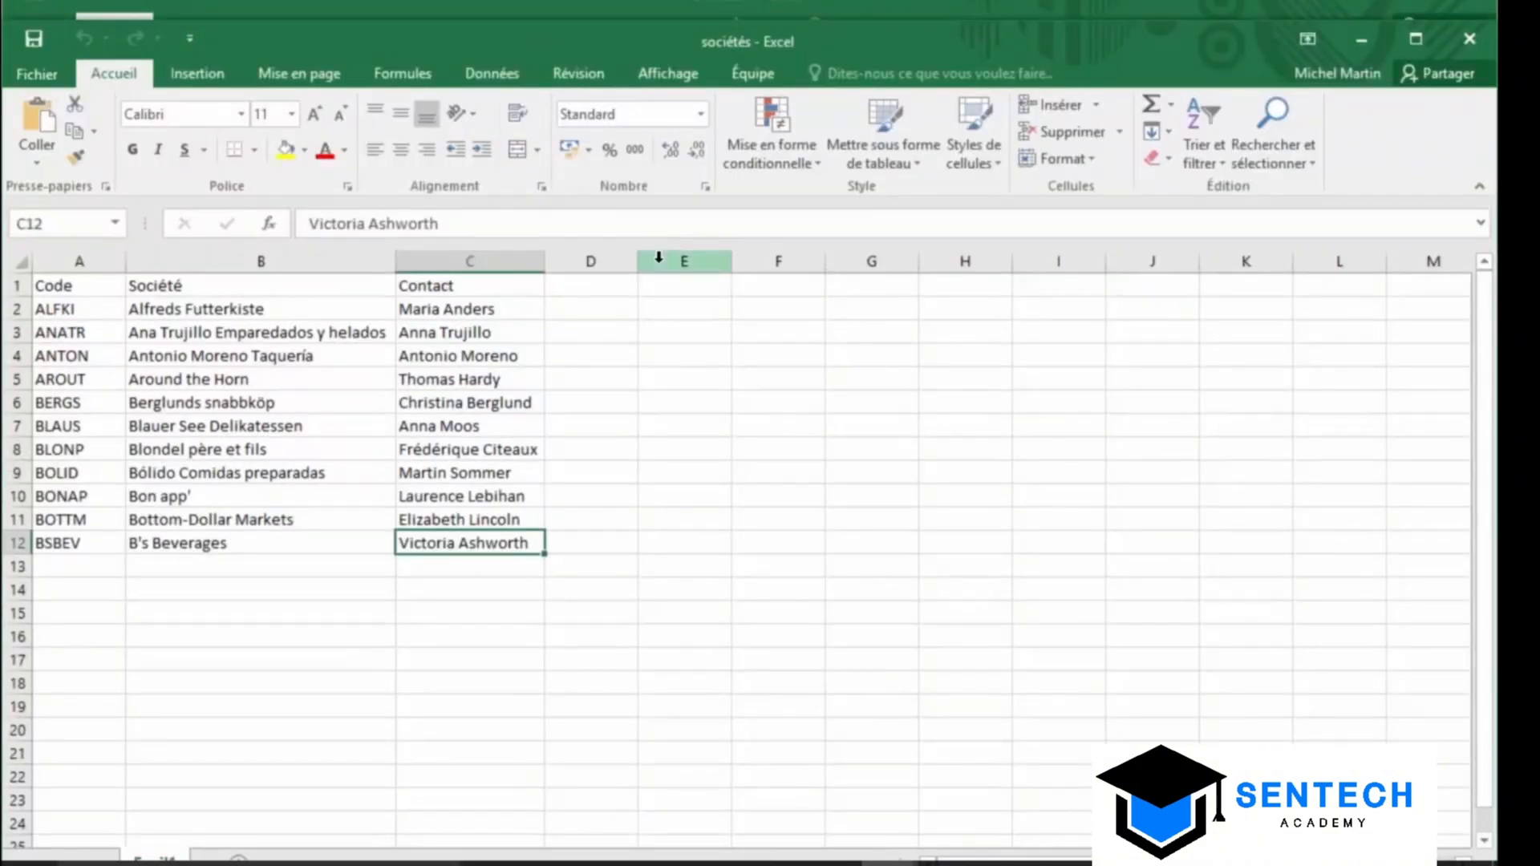
# View sociétés and sociétés-fr side by side and scroll them in sync
pyautogui.click(668, 76)
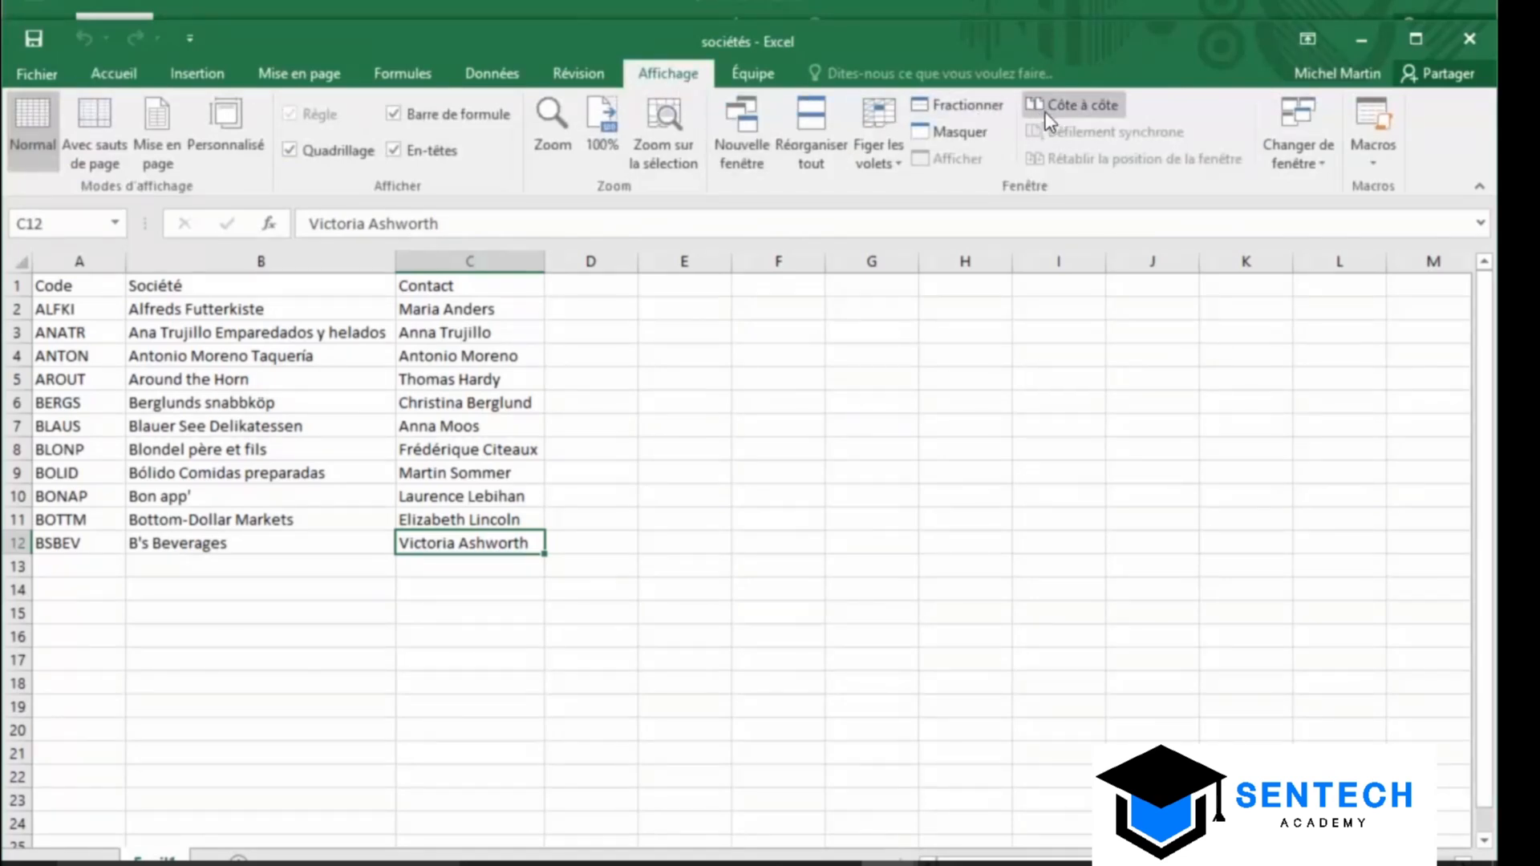
pyautogui.click(1075, 105)
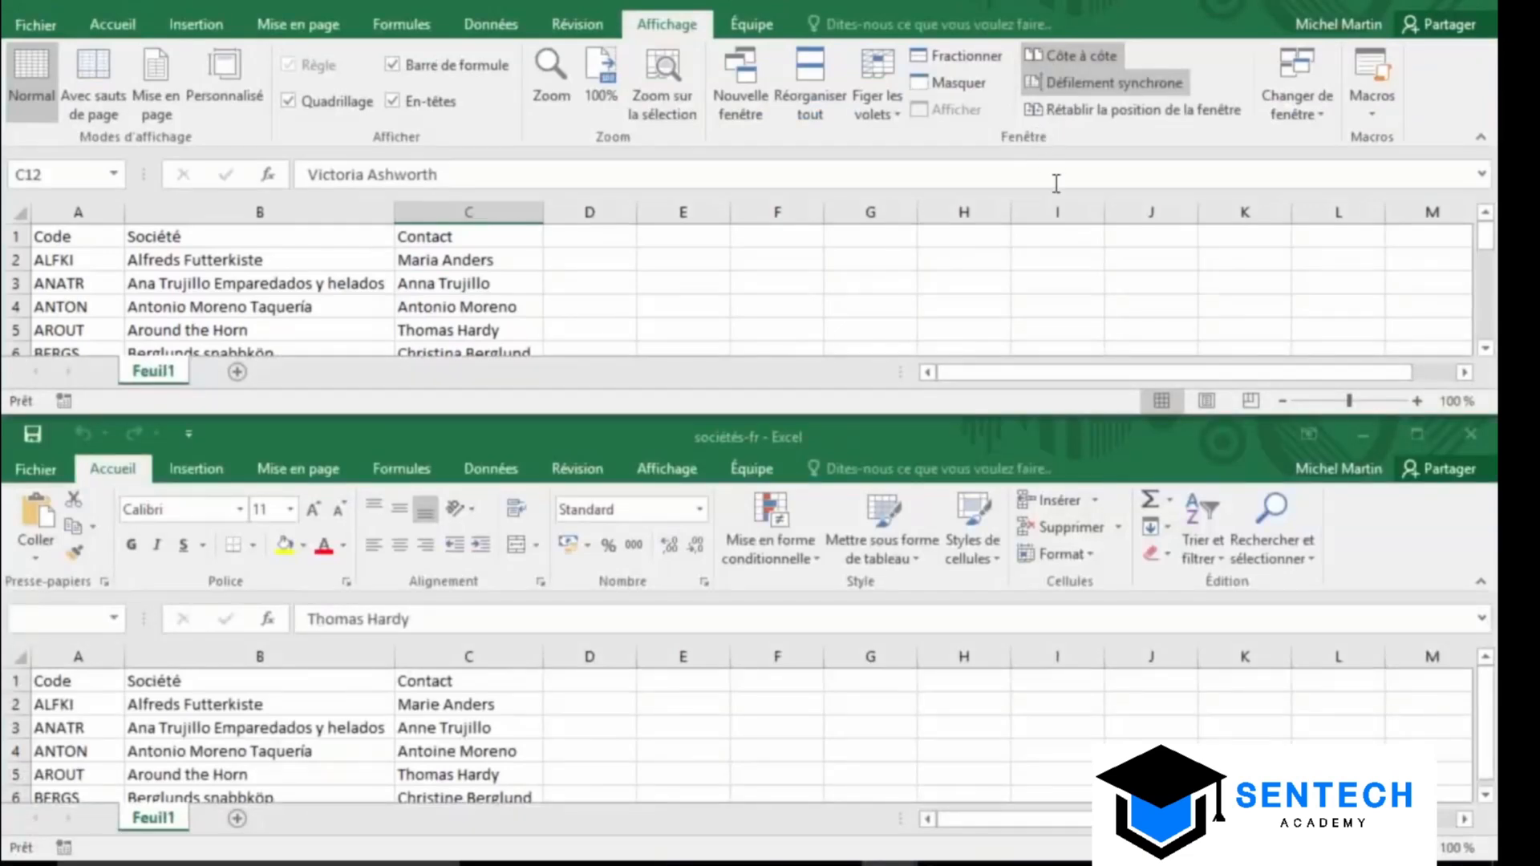
pyautogui.moveTo(1488, 249); pyautogui.dragTo(1487, 308)
pyautogui.moveTo(1486, 746); pyautogui.dragTo(1486, 680)
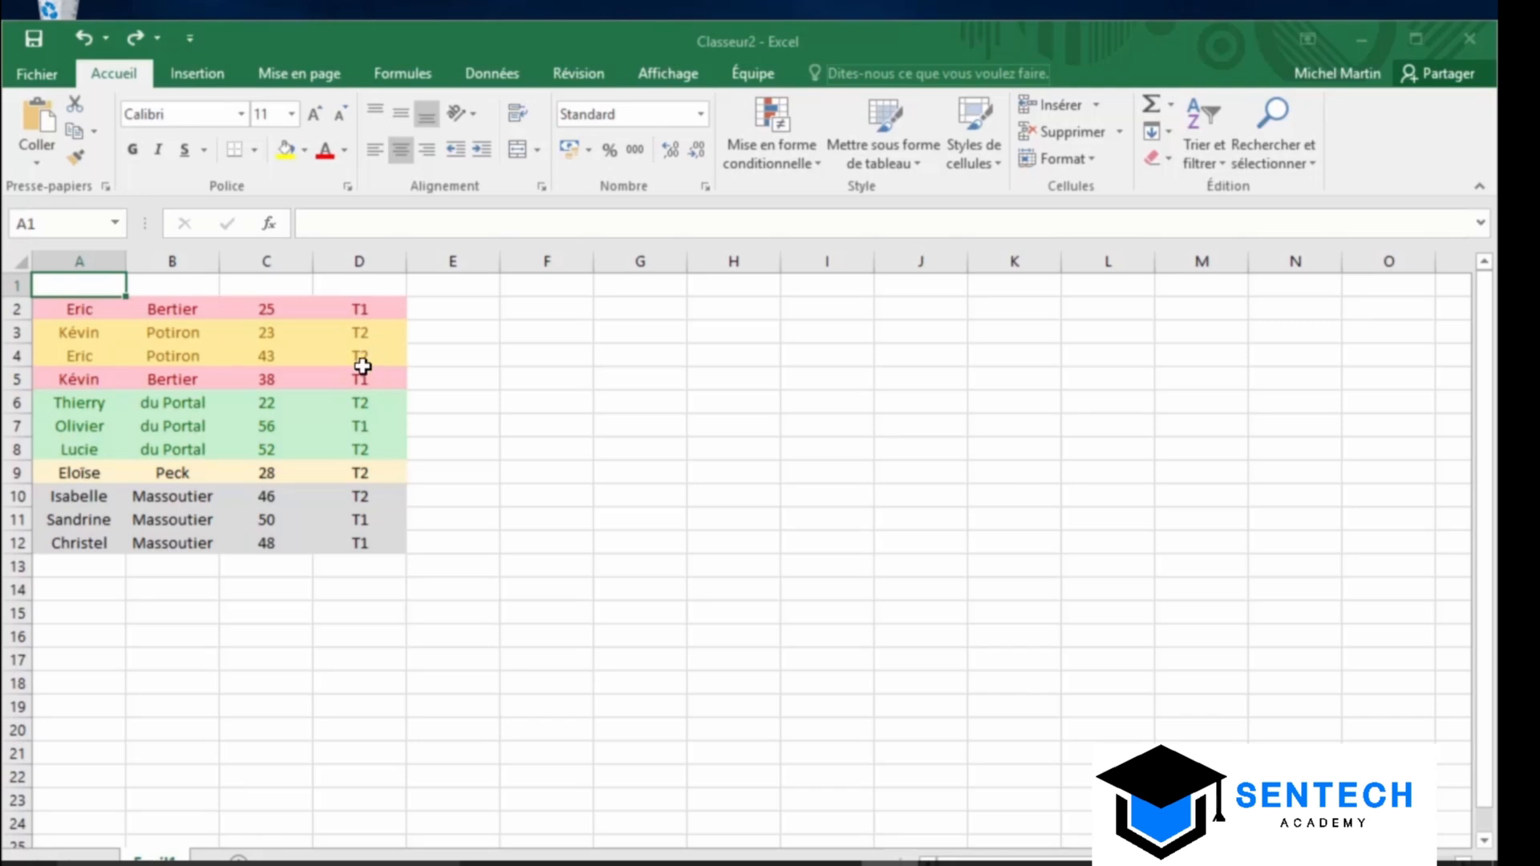
# Sort the table by age in column C, largest first, then undo the sort
pyautogui.click(296, 358)
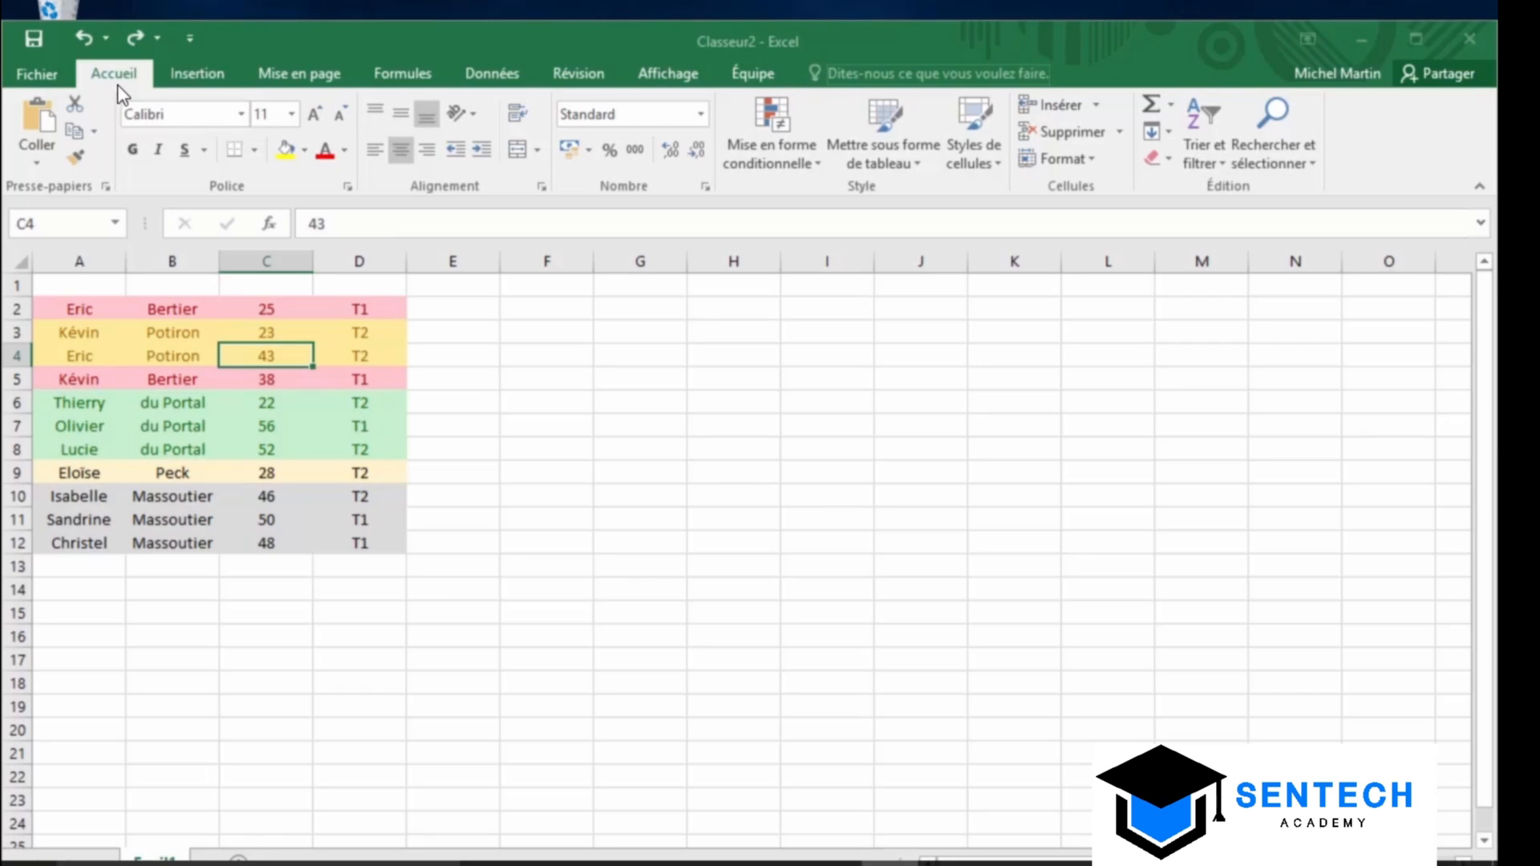
pyautogui.click(1202, 144)
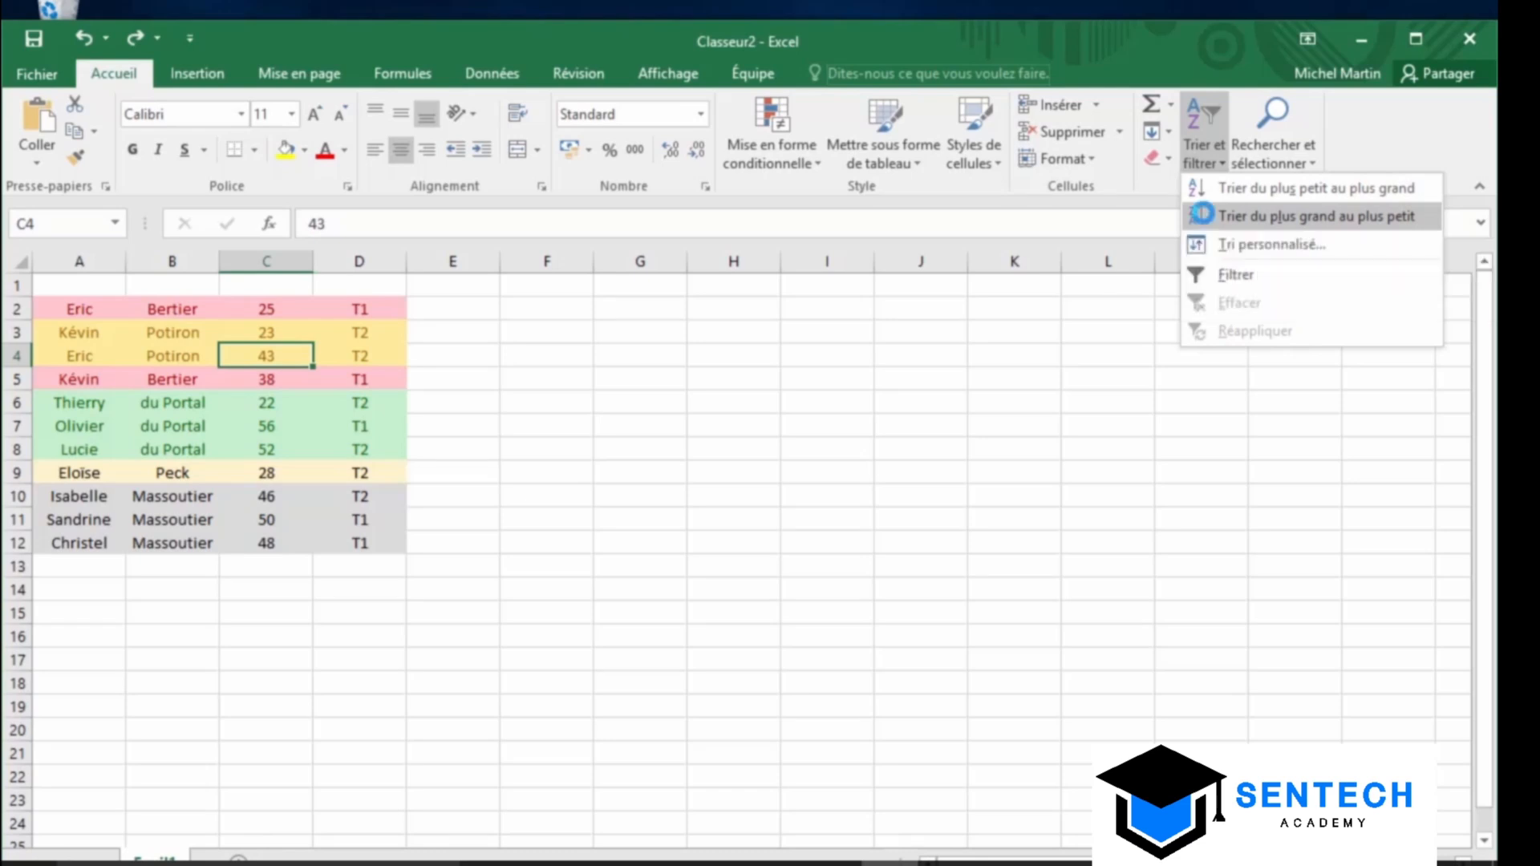
pyautogui.click(1204, 215)
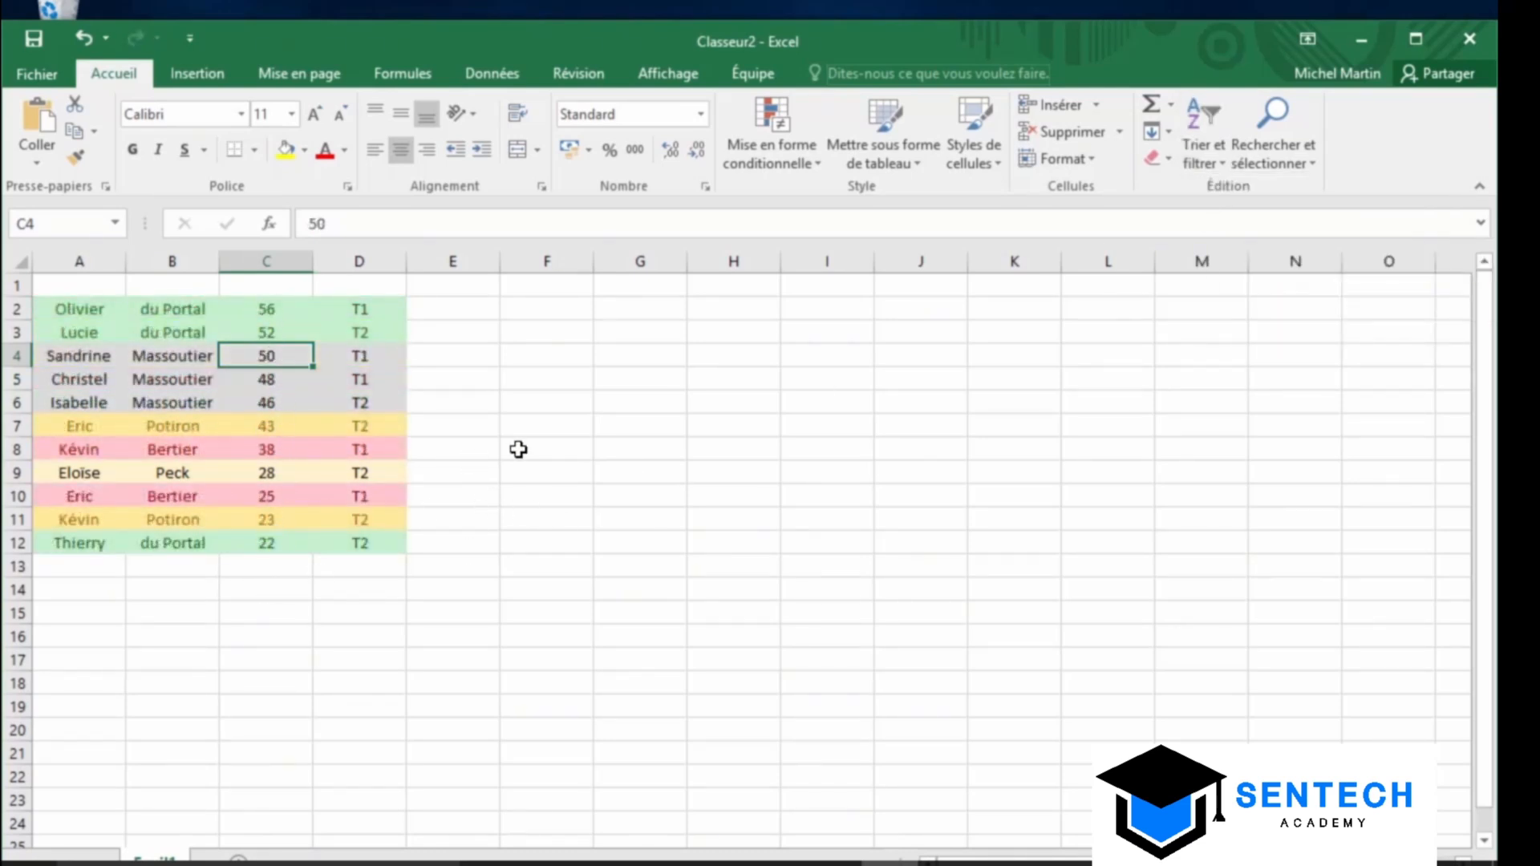
pyautogui.click(85, 41)
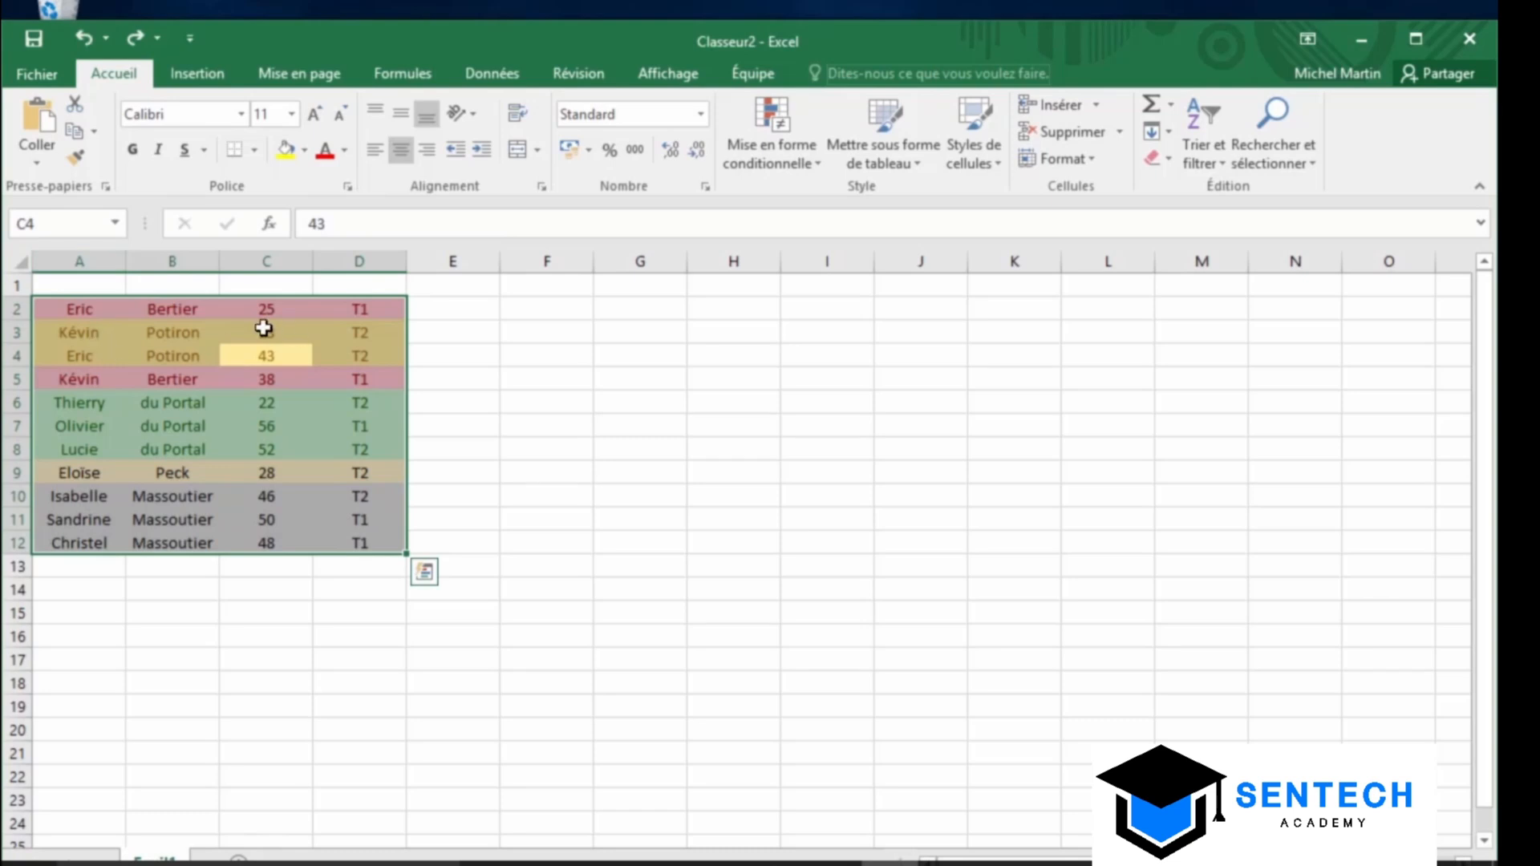
# Select the whole data range A2:D12 and bring up the sorting choices
pyautogui.click(48, 306)
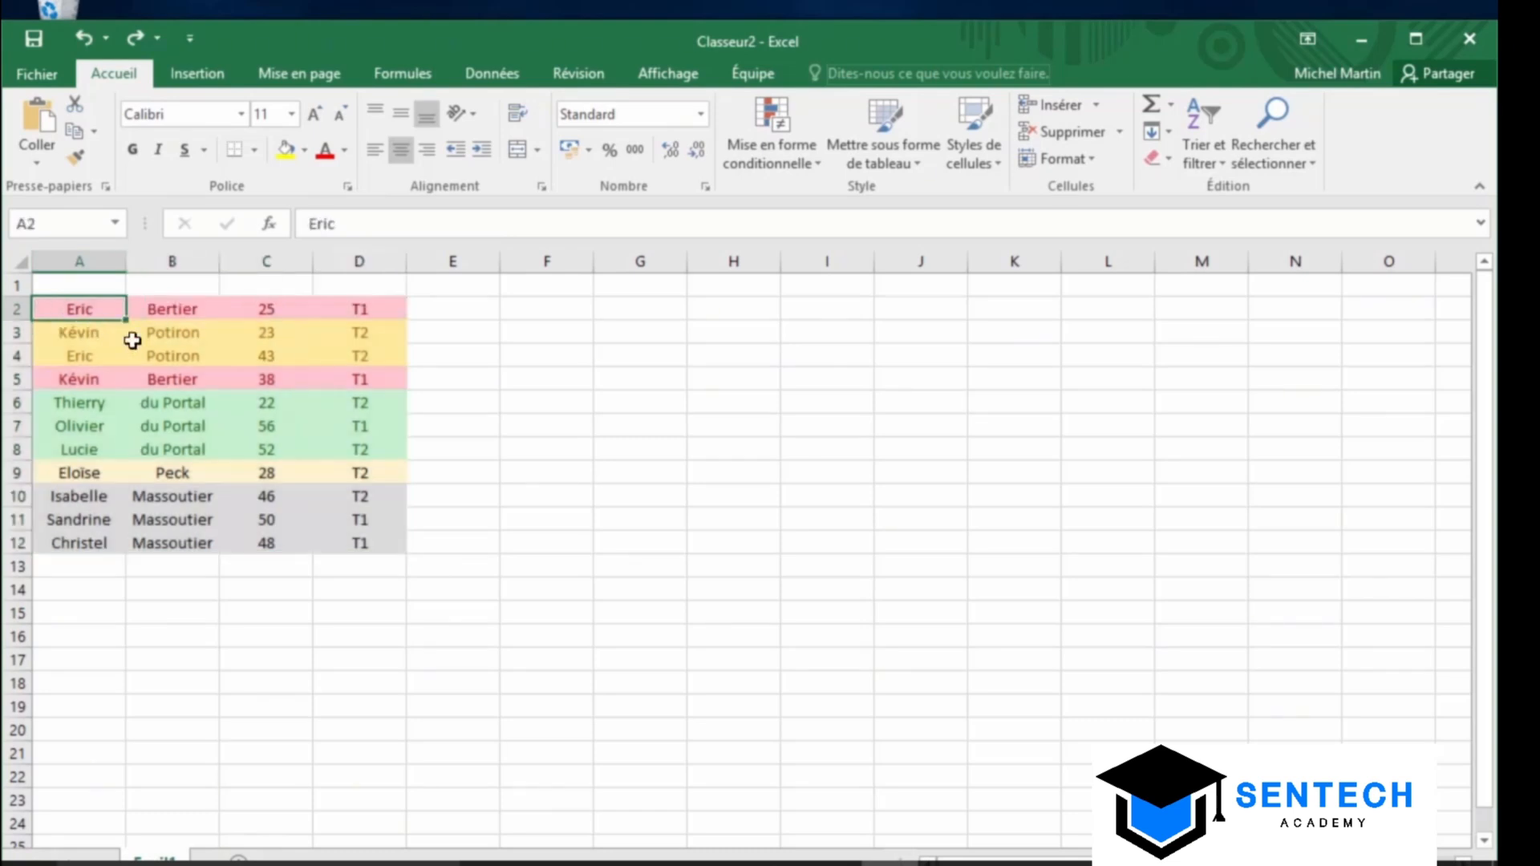
pyautogui.keyDown('shift'); pyautogui.click(377, 549); pyautogui.keyUp('shift')
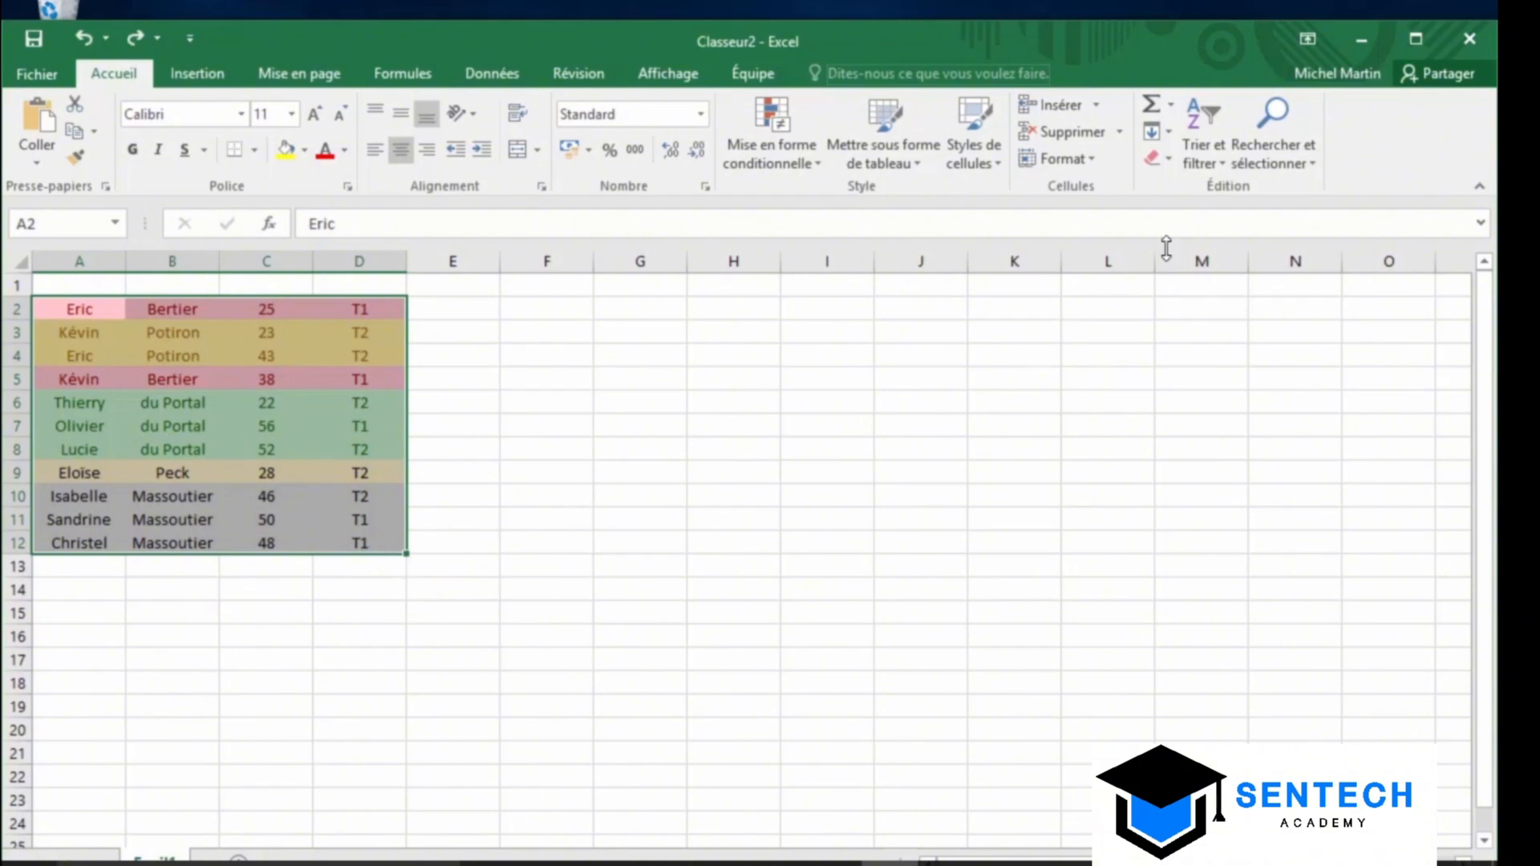
pyautogui.click(1214, 163)
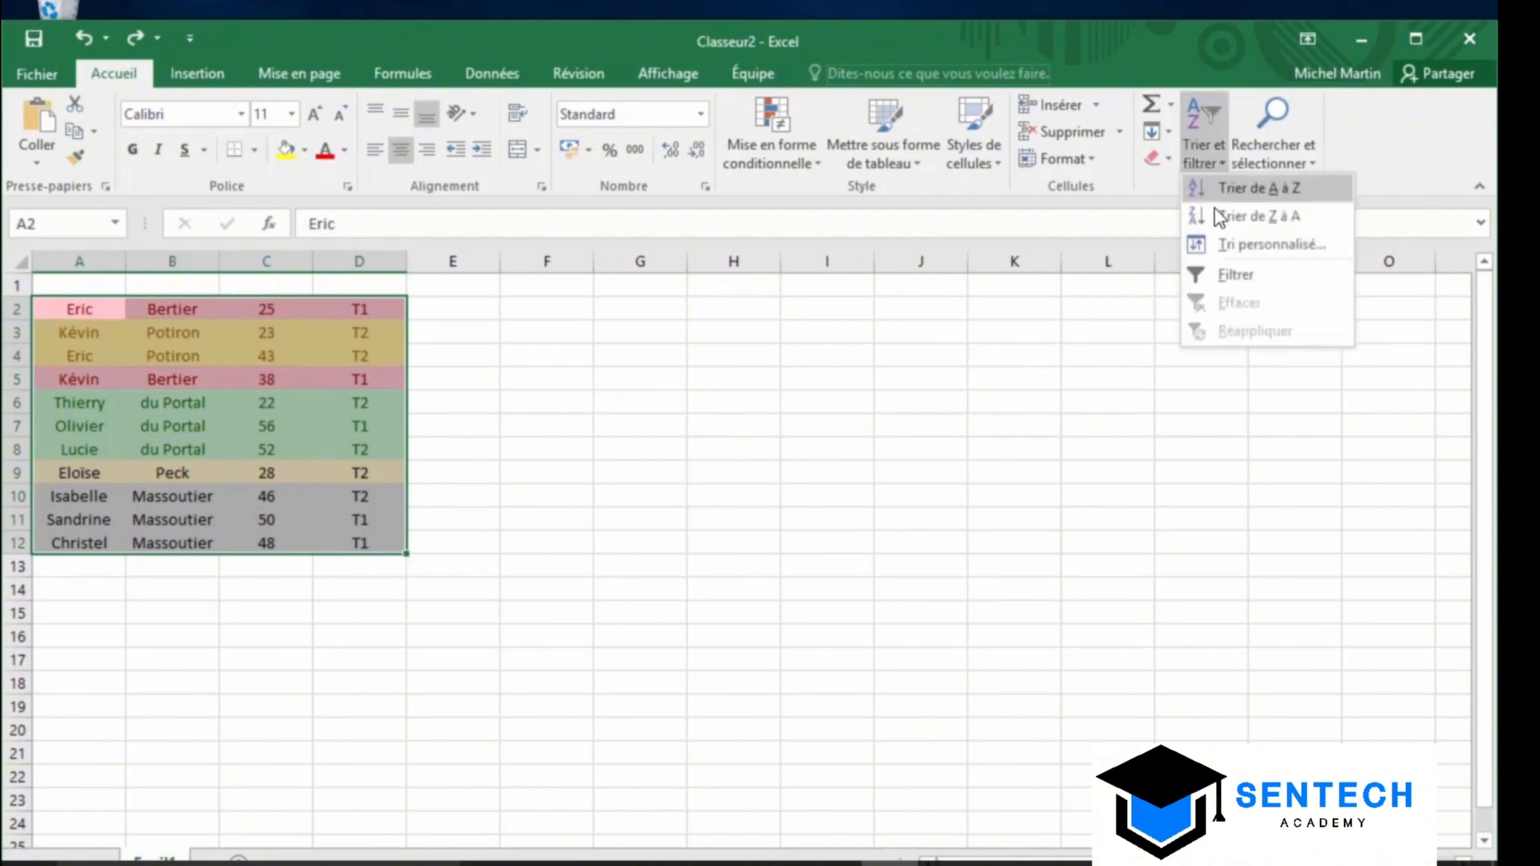
pyautogui.click(1229, 239)
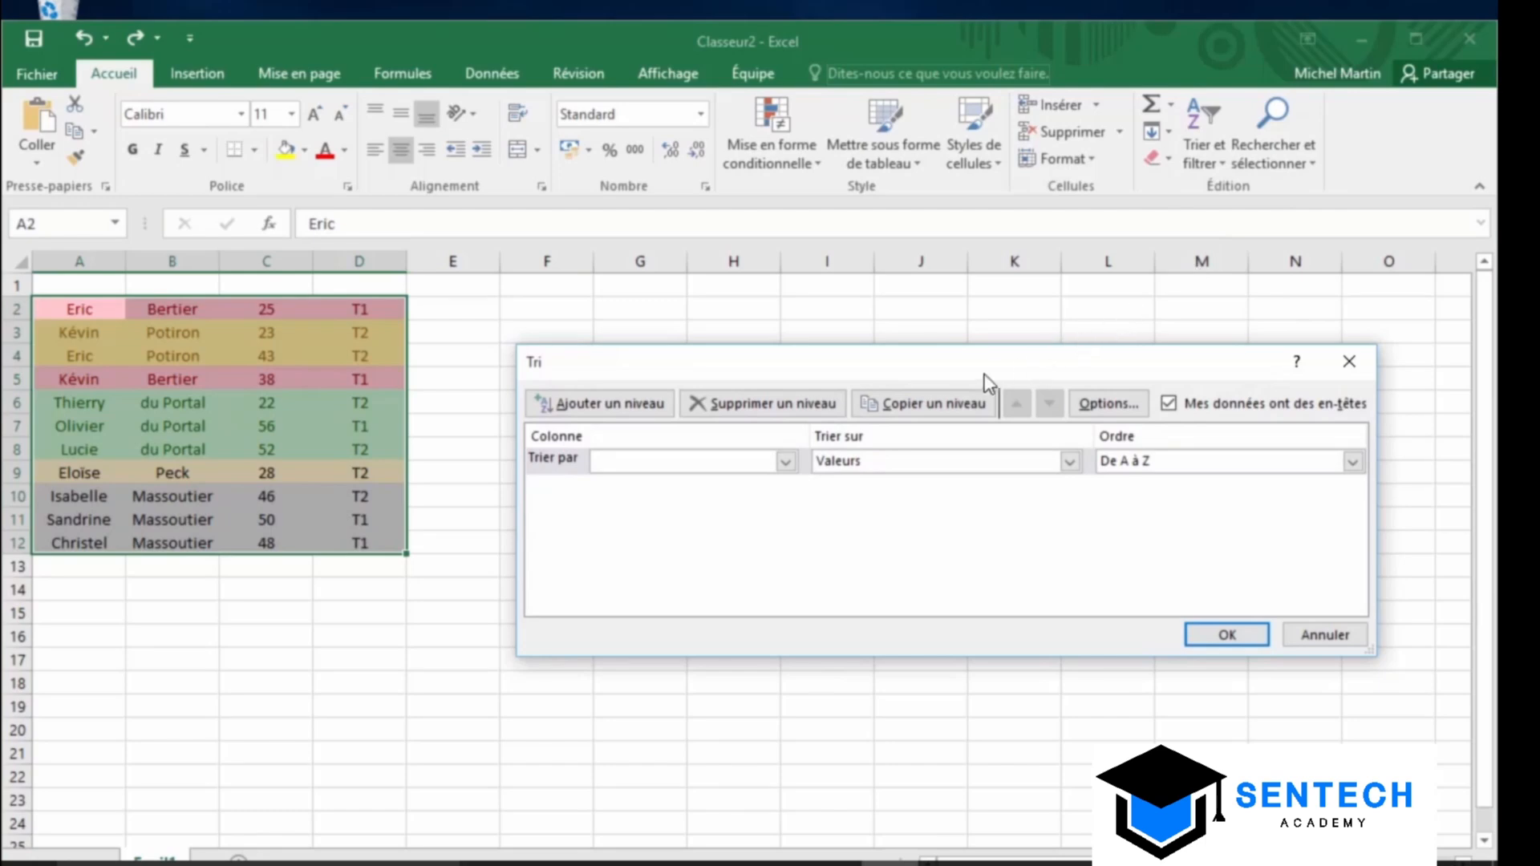
pyautogui.moveTo(951, 364); pyautogui.dragTo(987, 346)
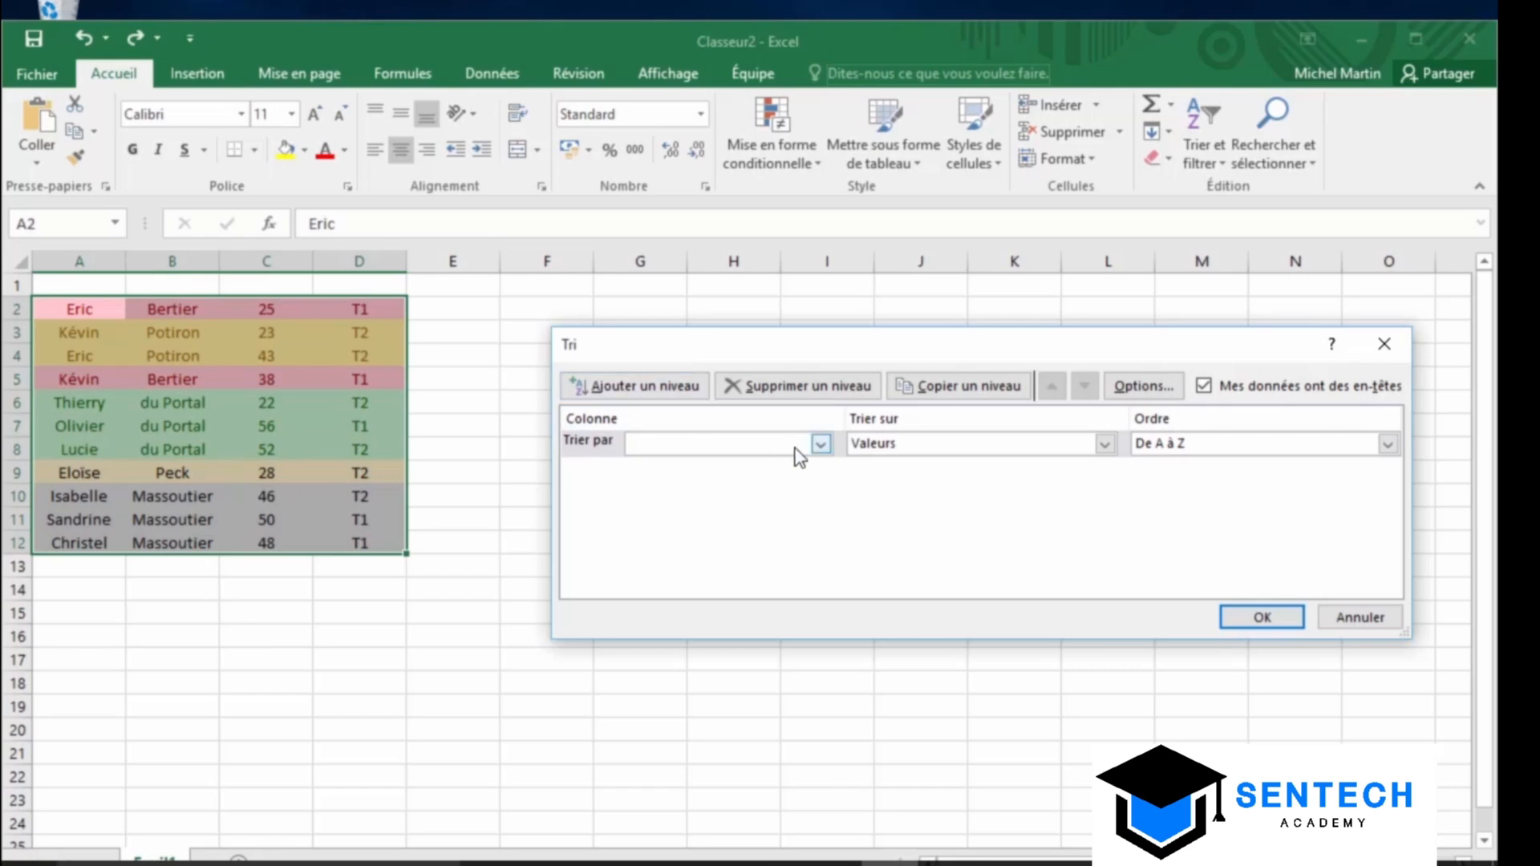
pyautogui.click(819, 443)
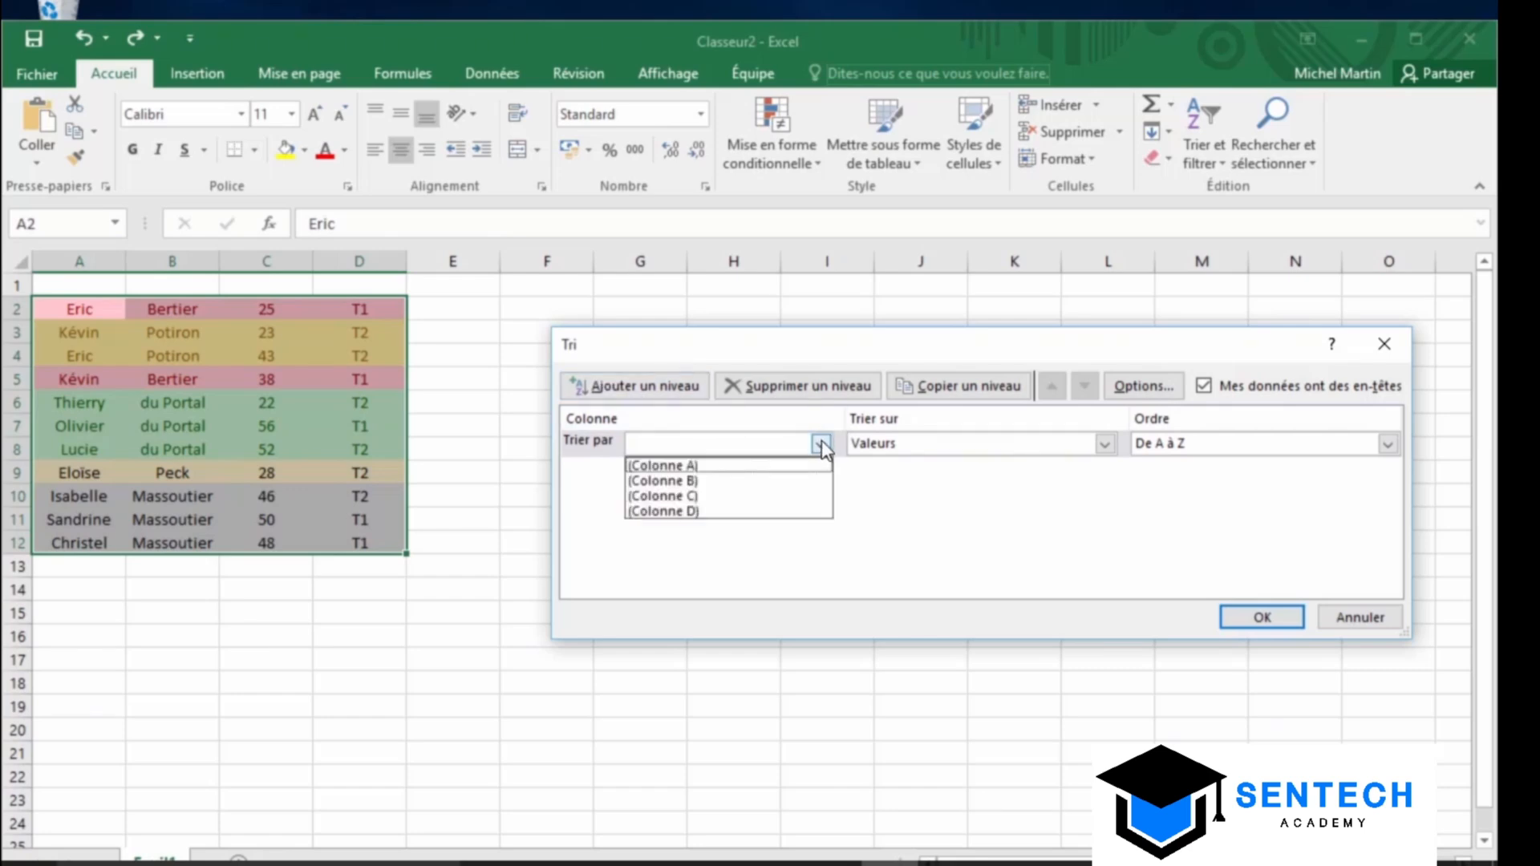
pyautogui.click(739, 481)
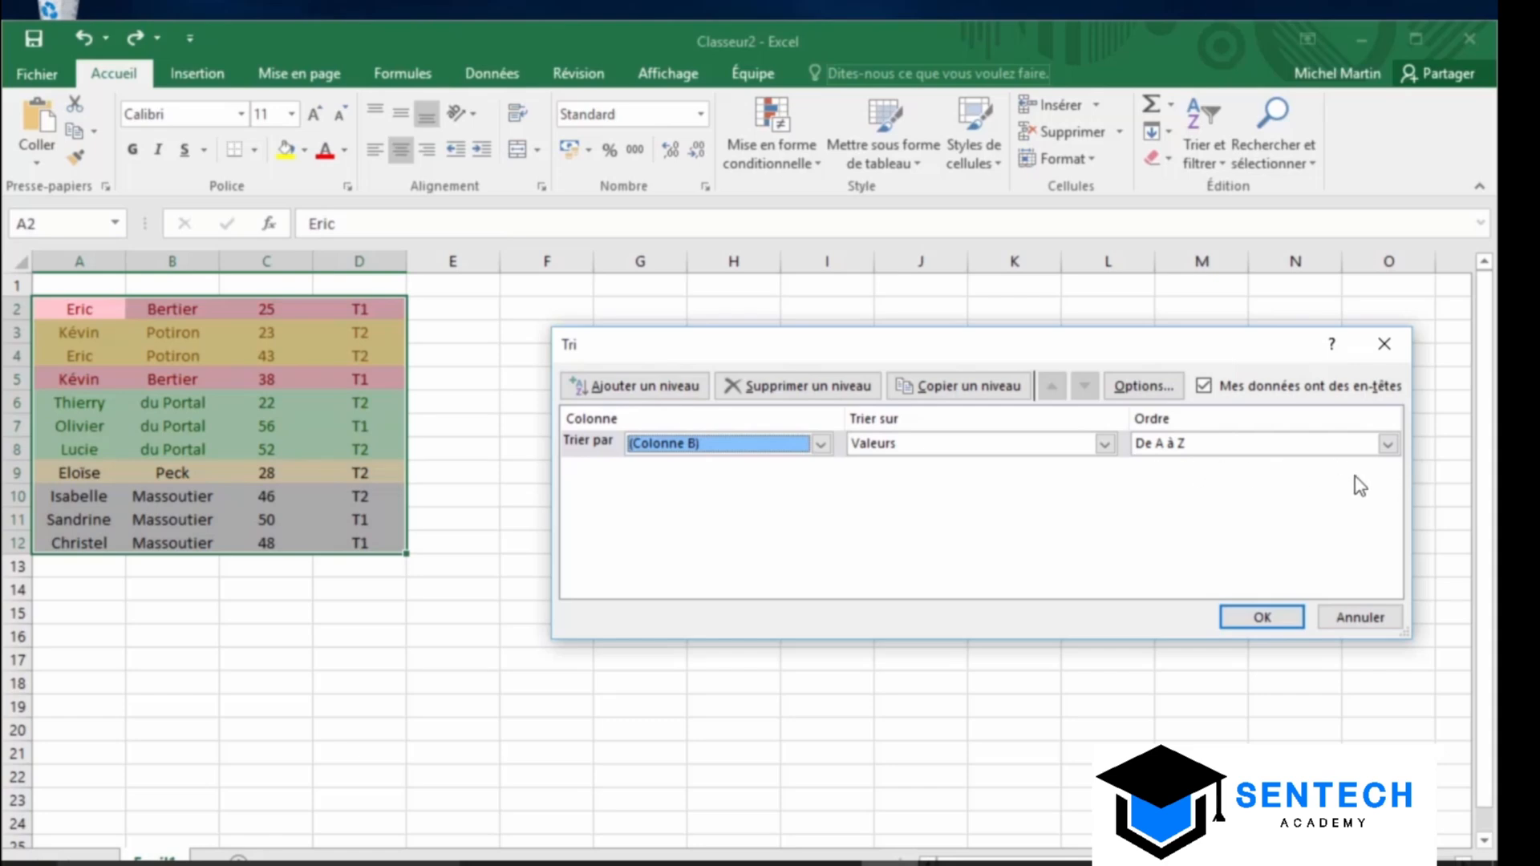
pyautogui.click(666, 389)
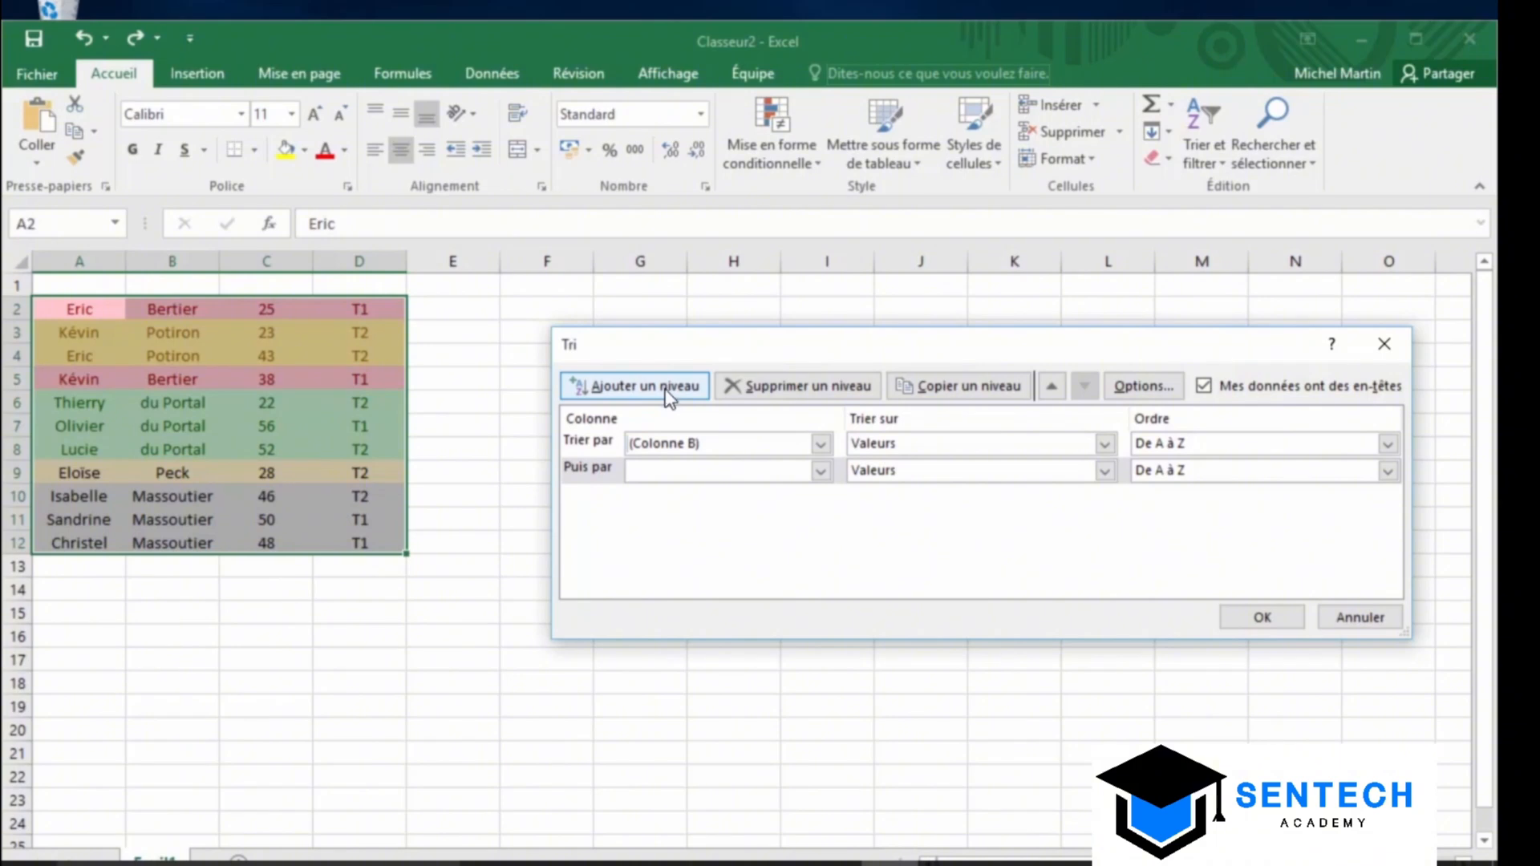
pyautogui.click(819, 472)
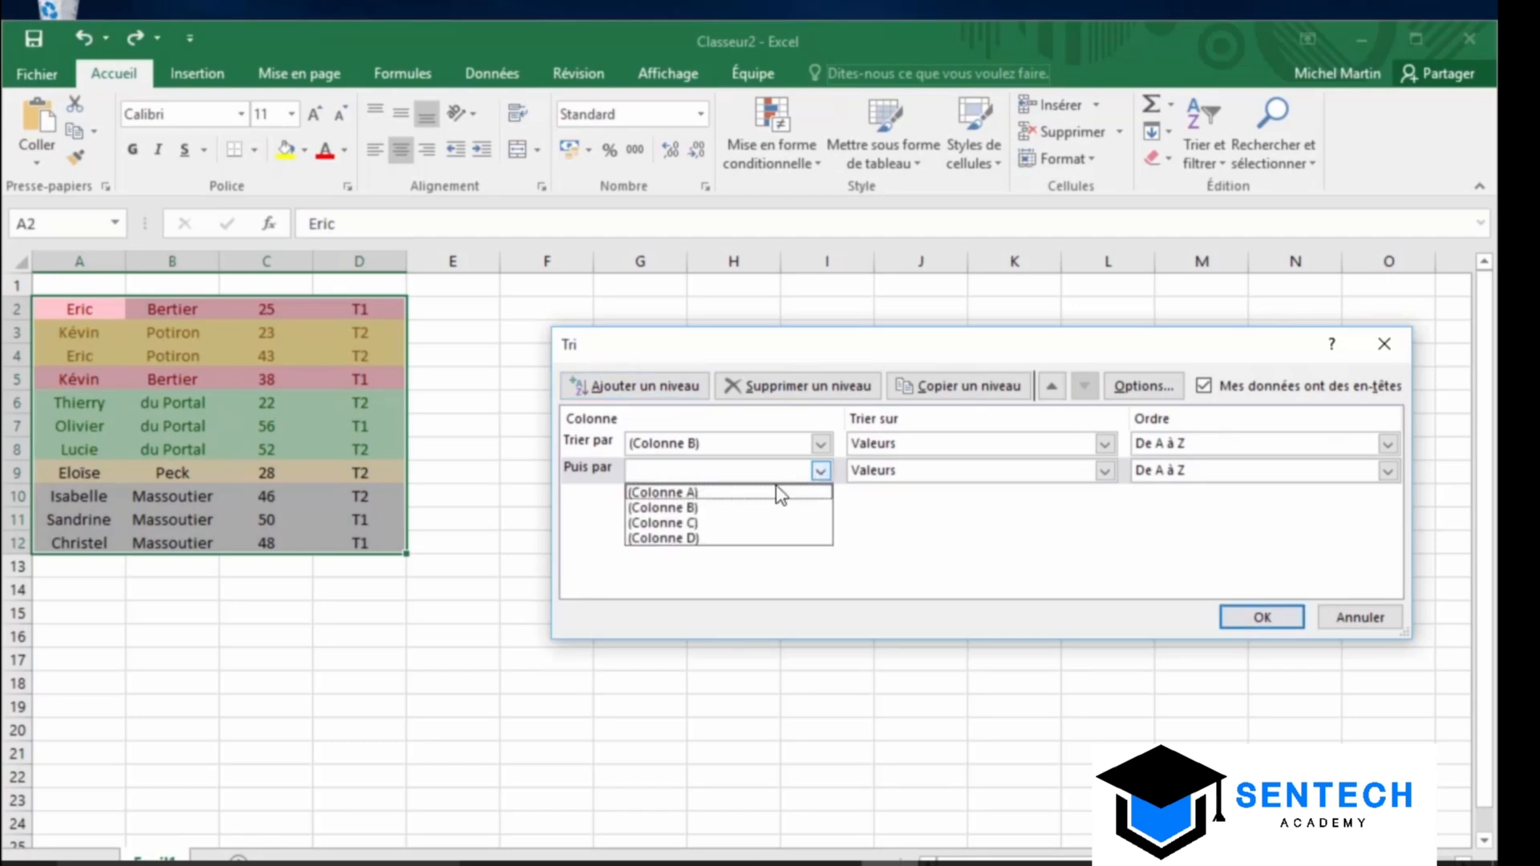
pyautogui.click(733, 493)
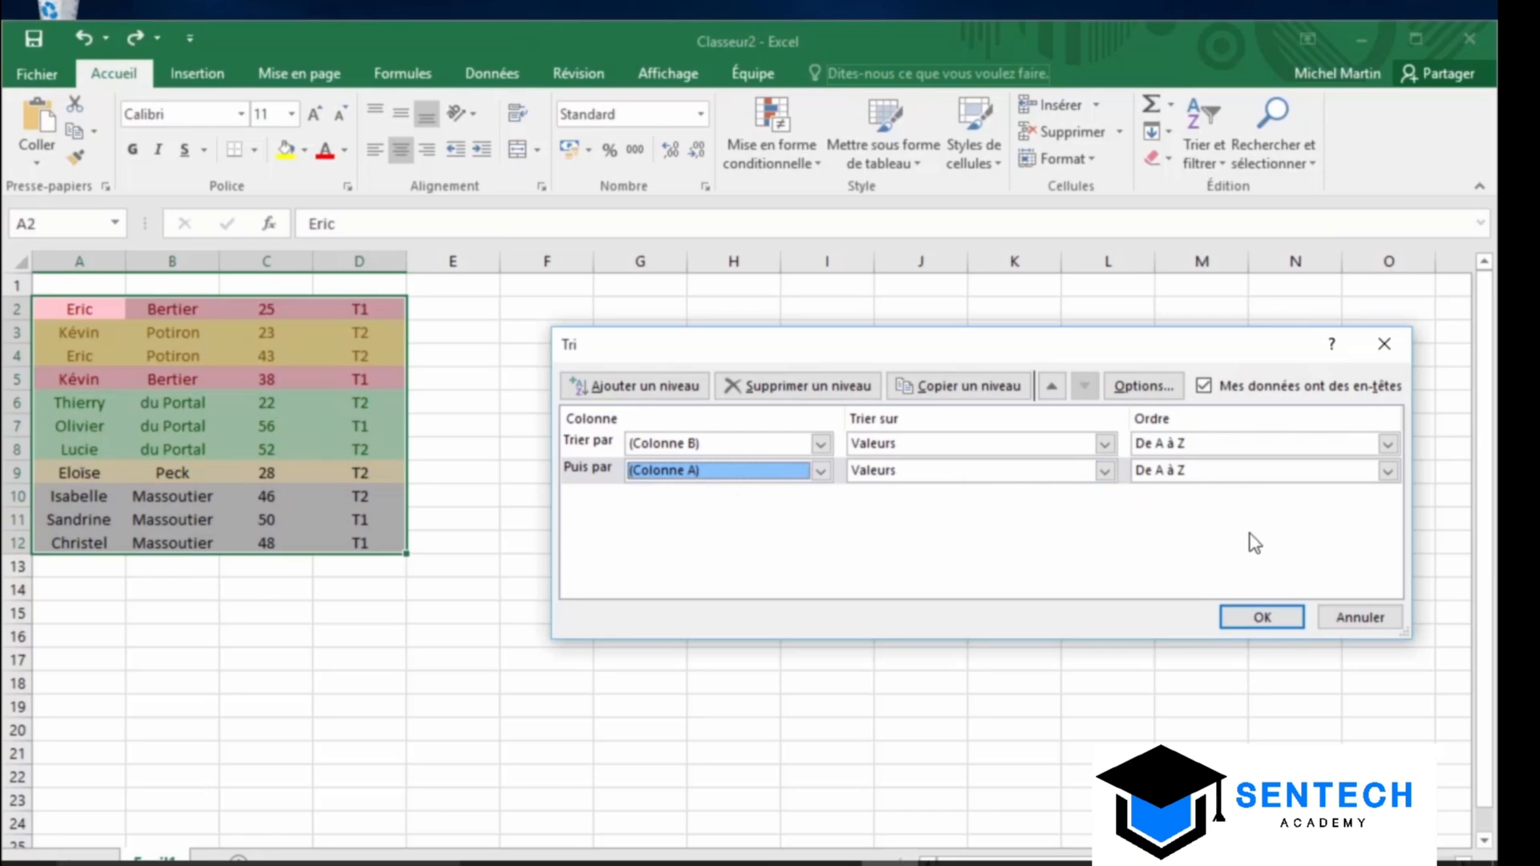
pyautogui.click(1261, 618)
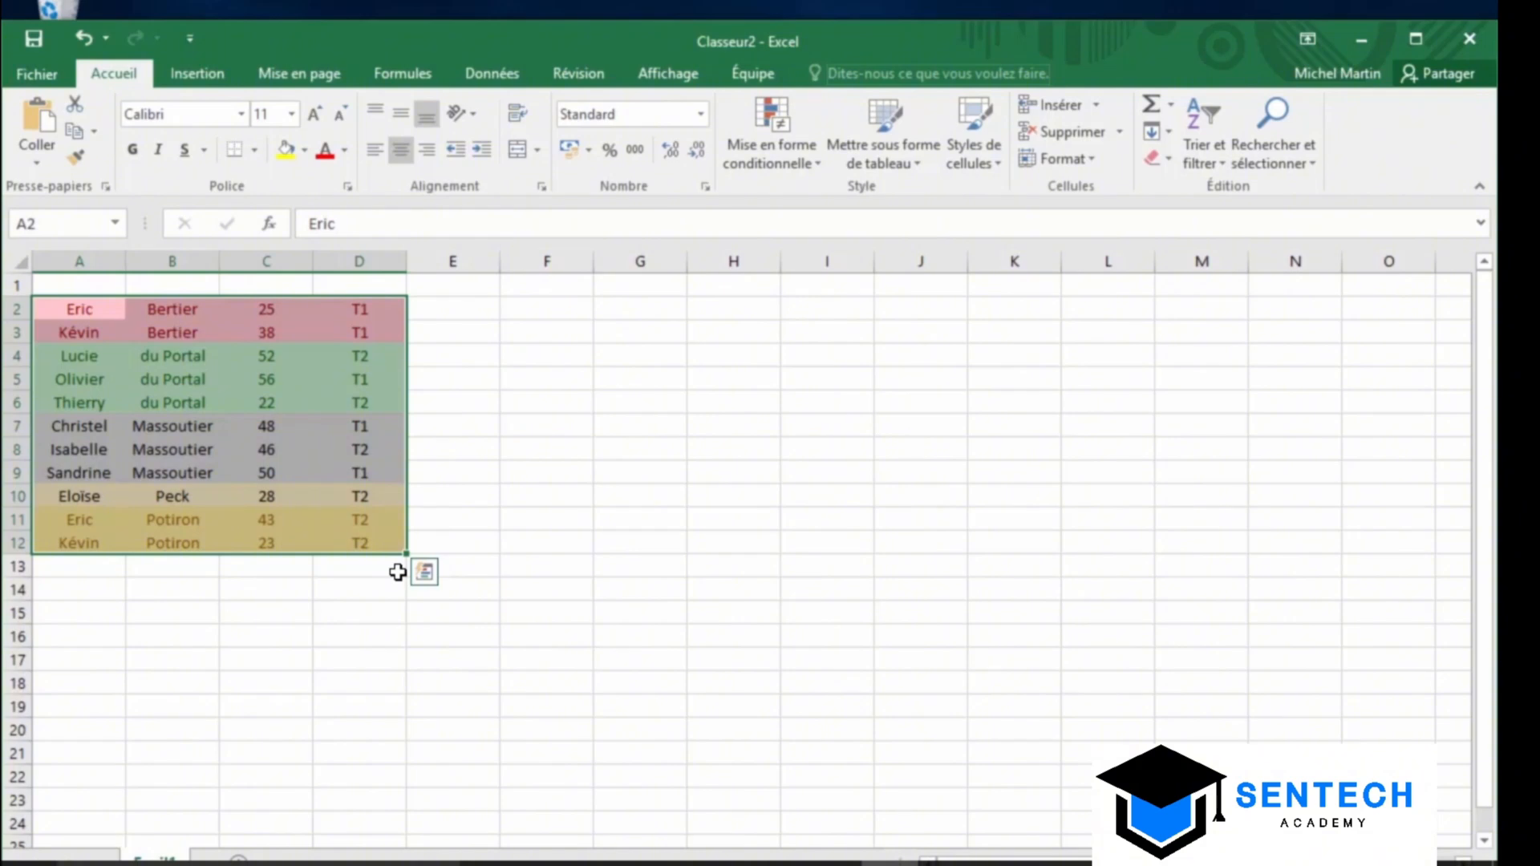
pyautogui.click(85, 38)
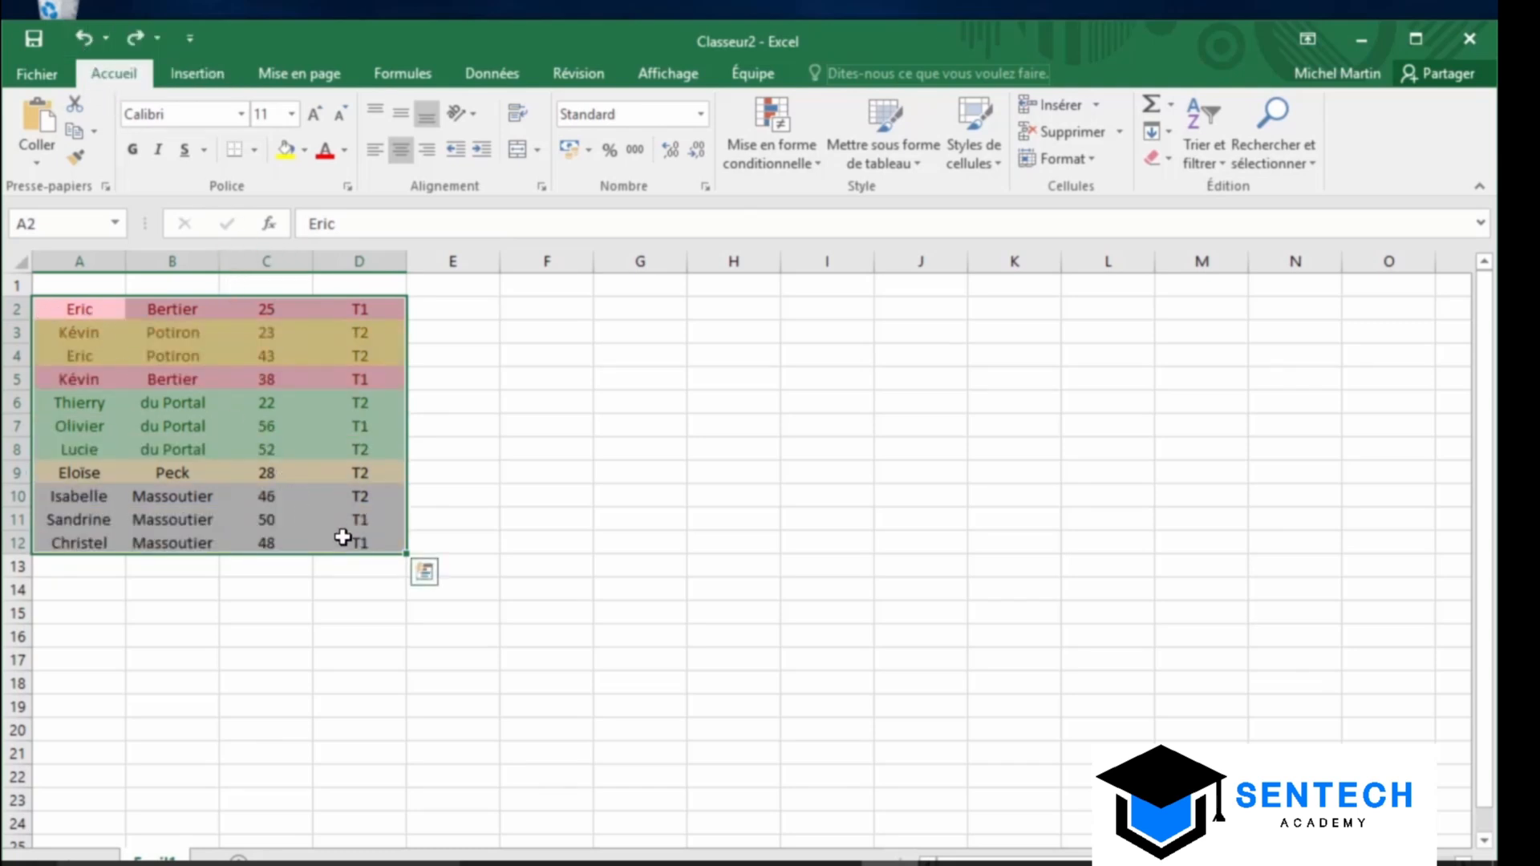
# Custom-sort the name list on cell colour with grey rows on top, then deselect it
pyautogui.click(1204, 147)
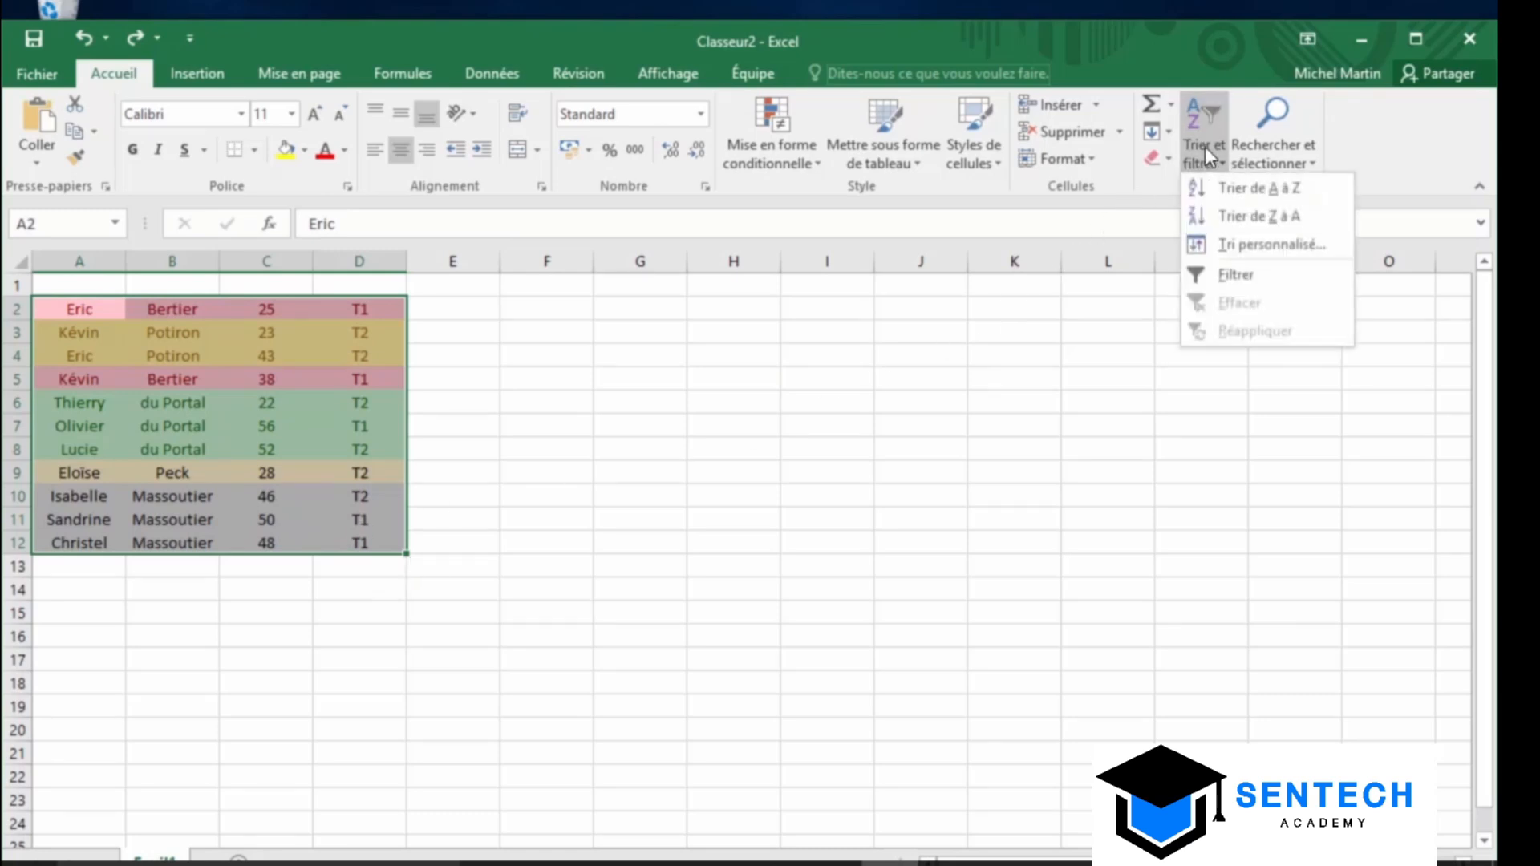
pyautogui.click(1222, 247)
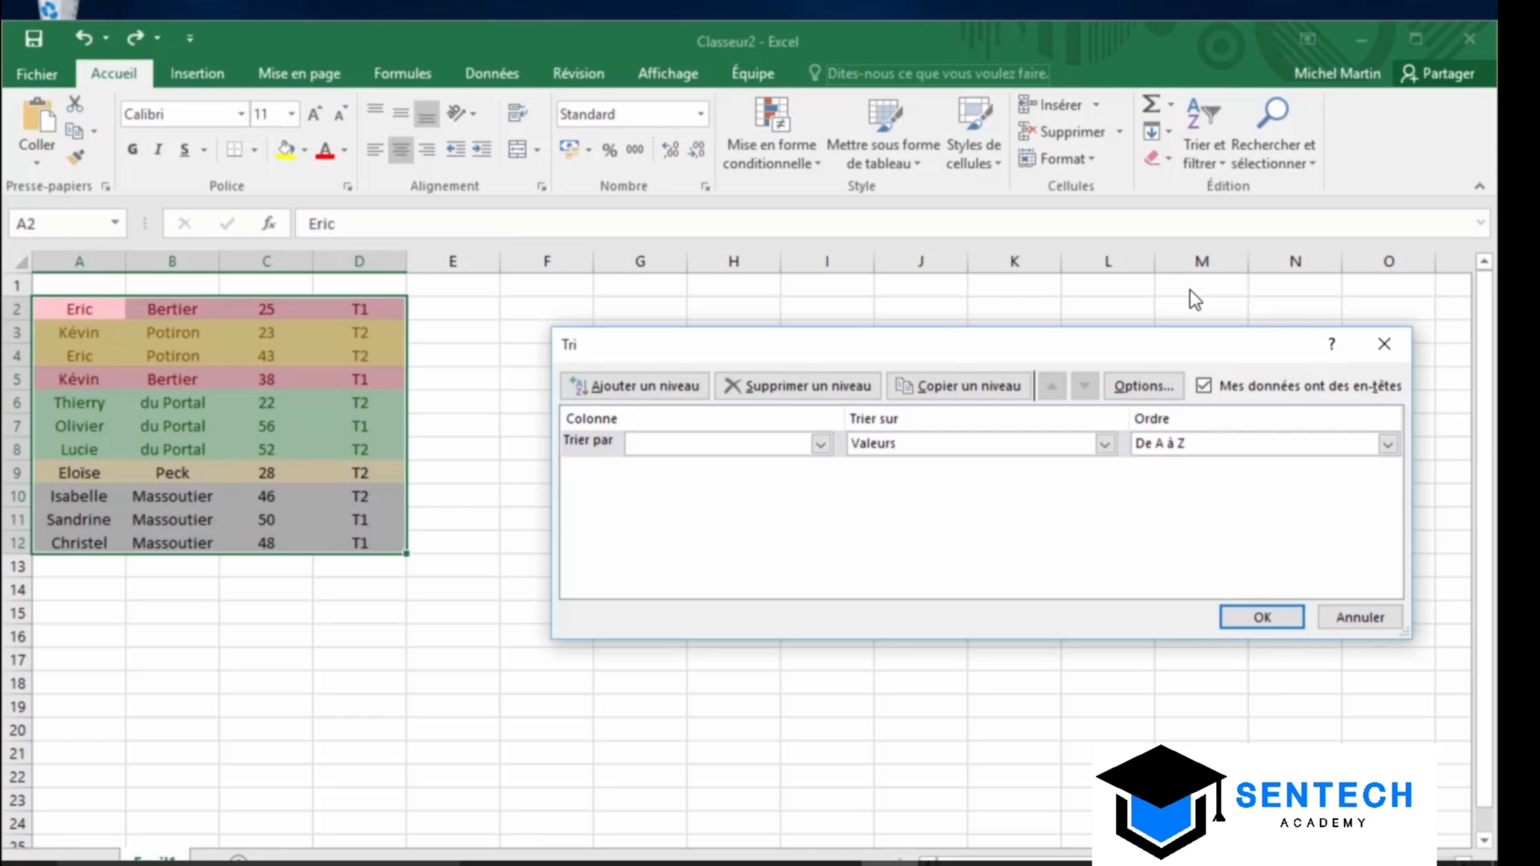
pyautogui.click(1104, 444)
pyautogui.click(1000, 485)
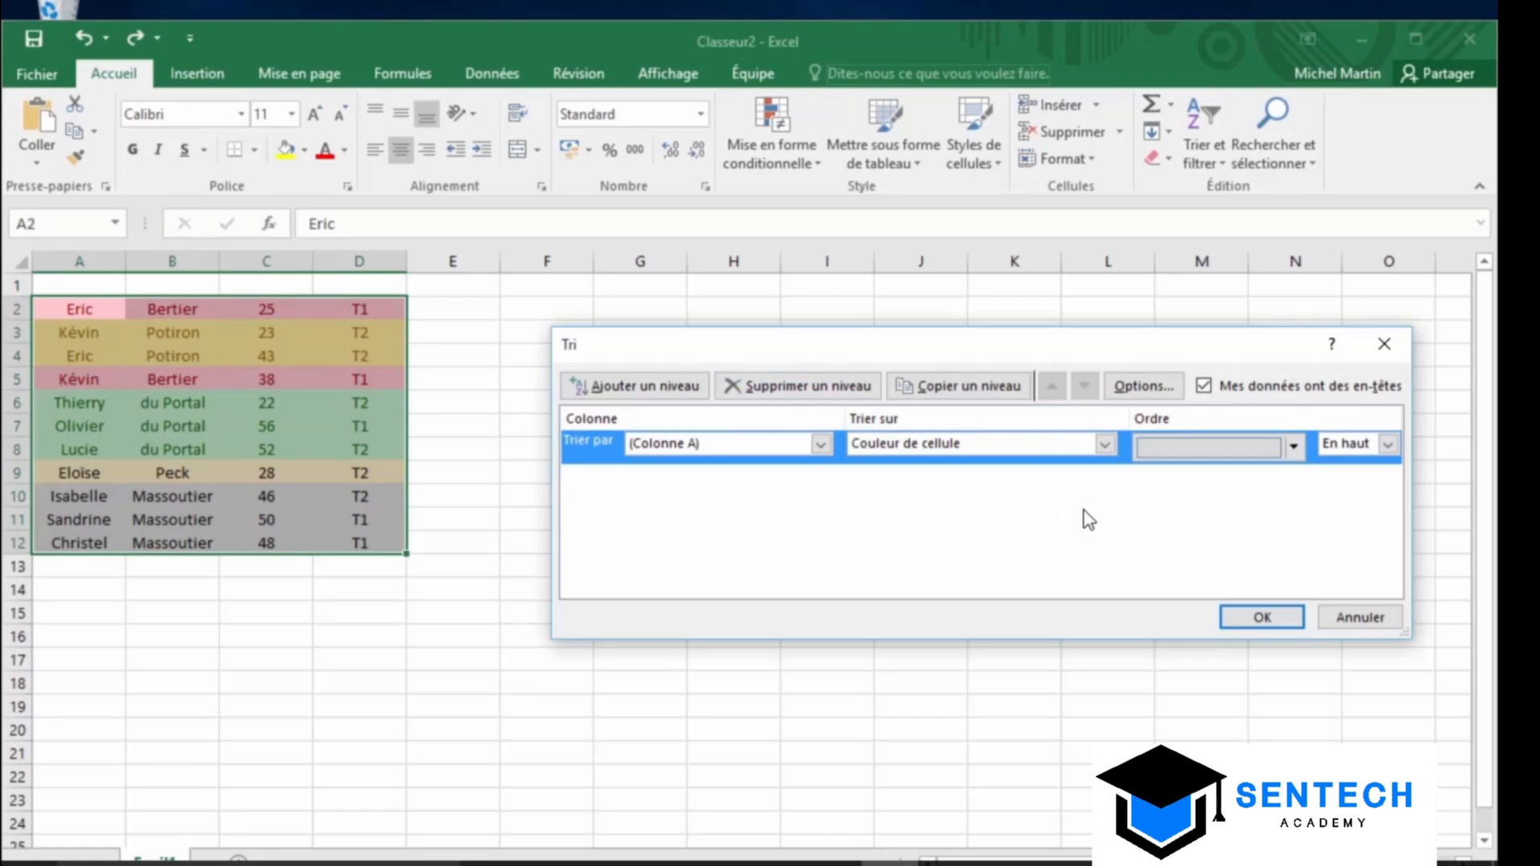
pyautogui.click(1262, 617)
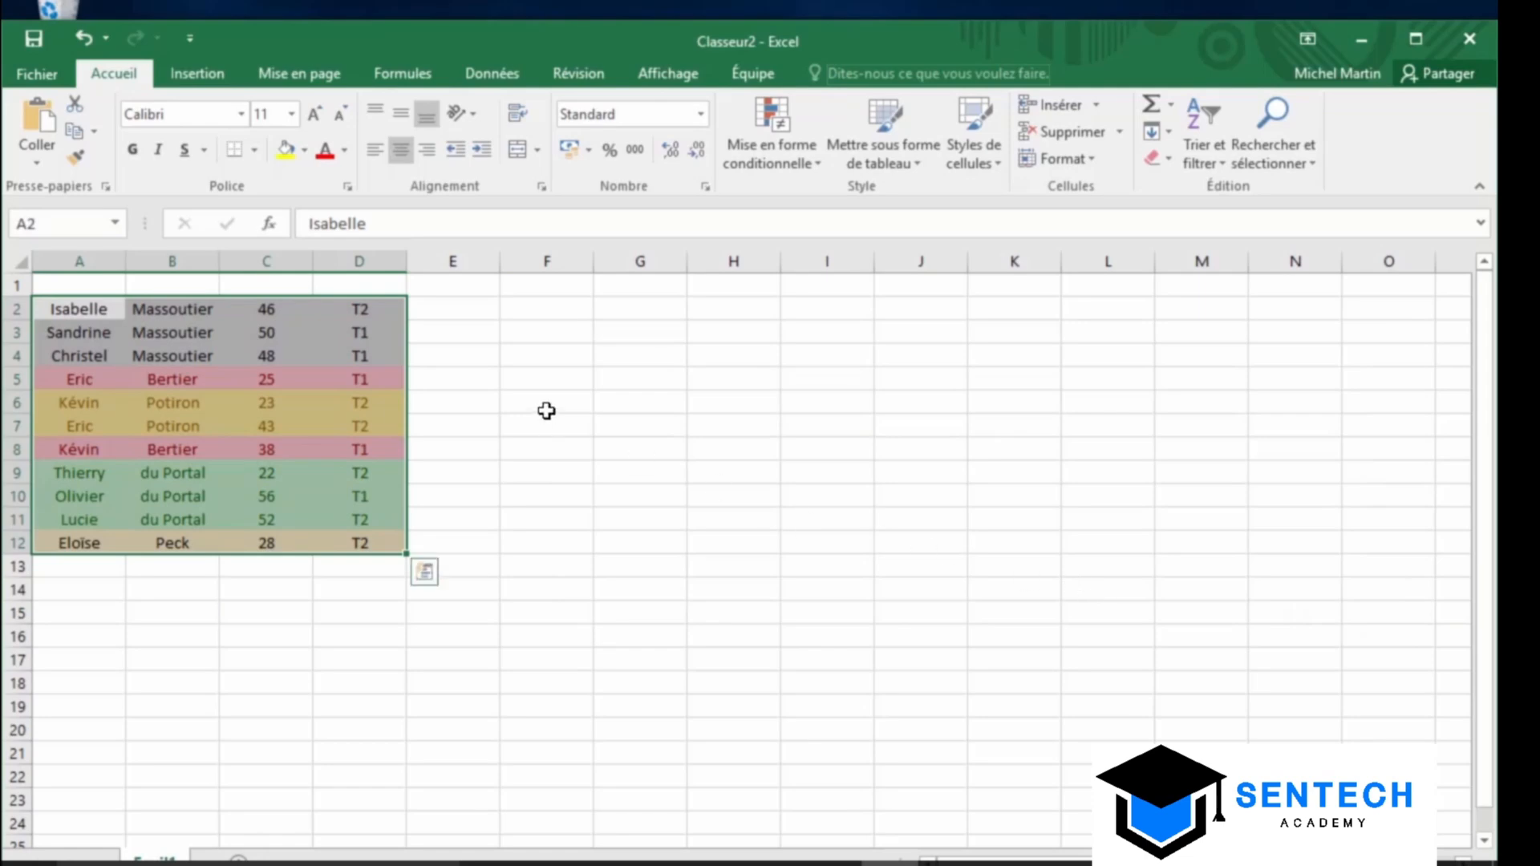
pyautogui.click(546, 407)
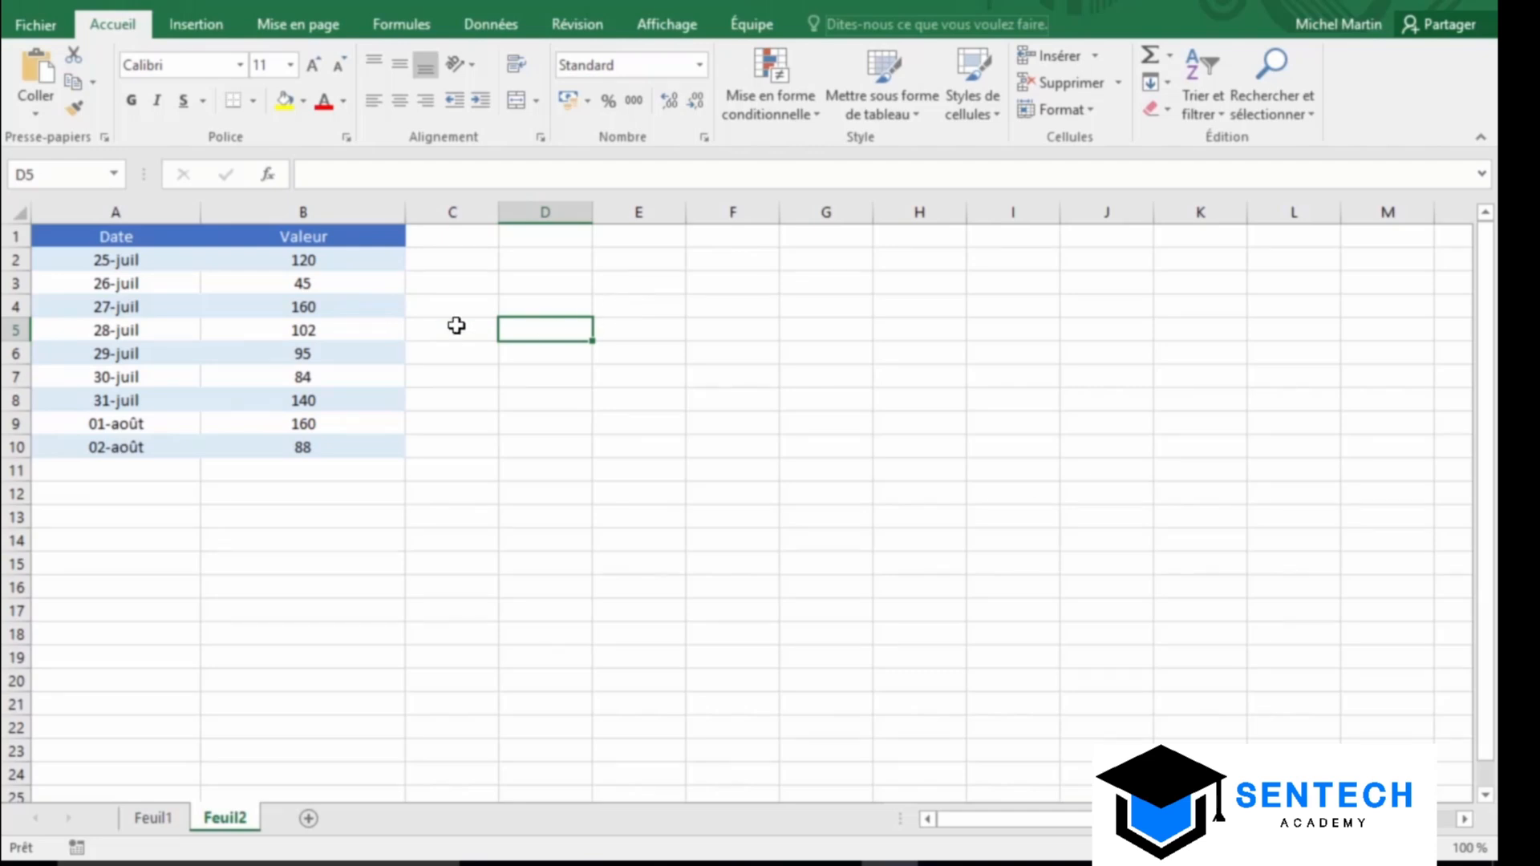
# Turn on filtering for the Date and Valeur table
pyautogui.click(321, 308)
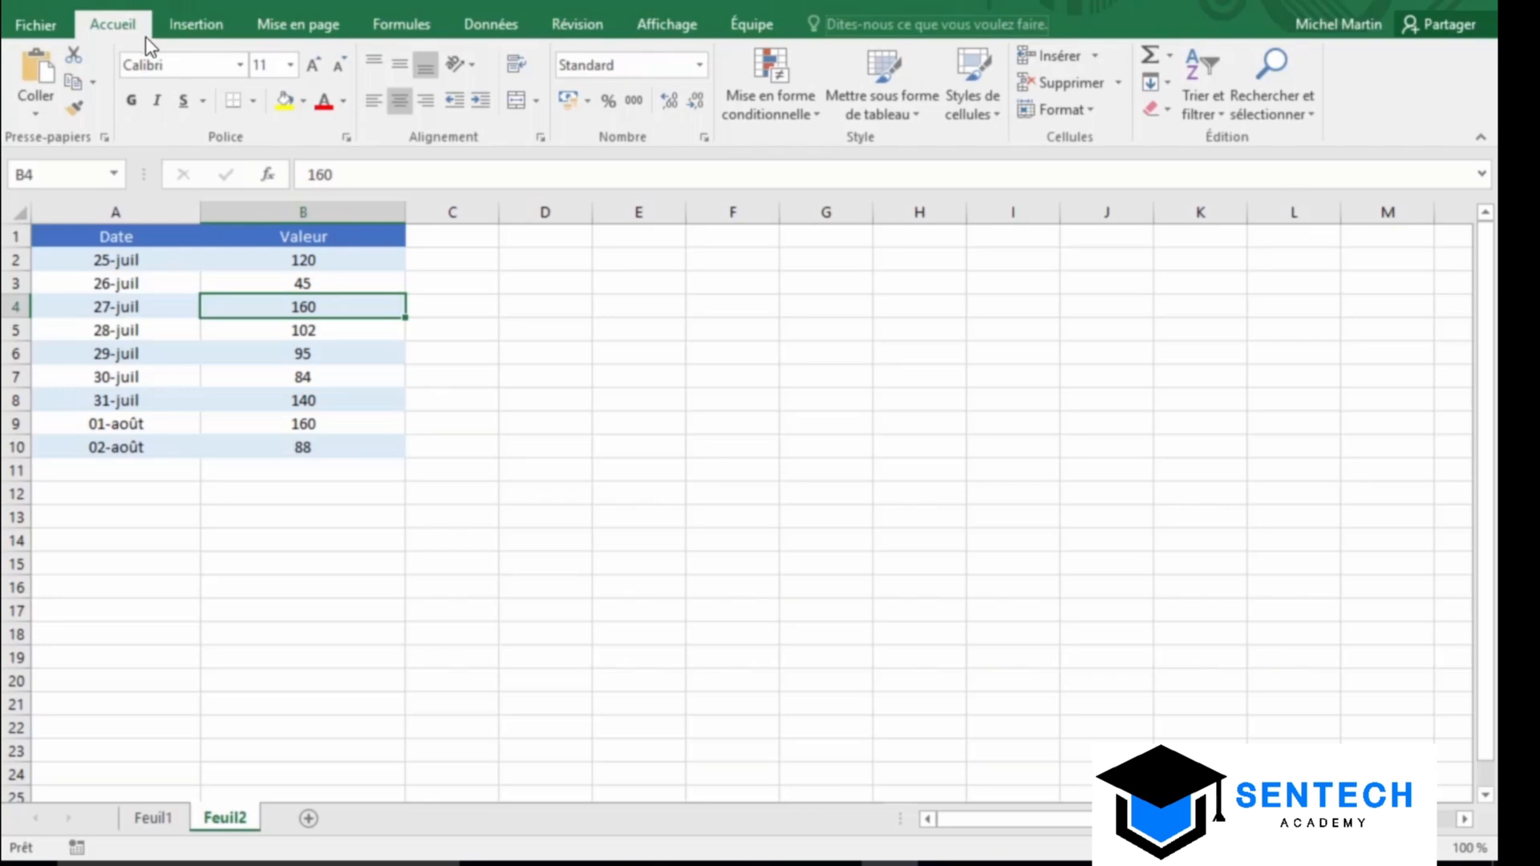
pyautogui.click(1188, 104)
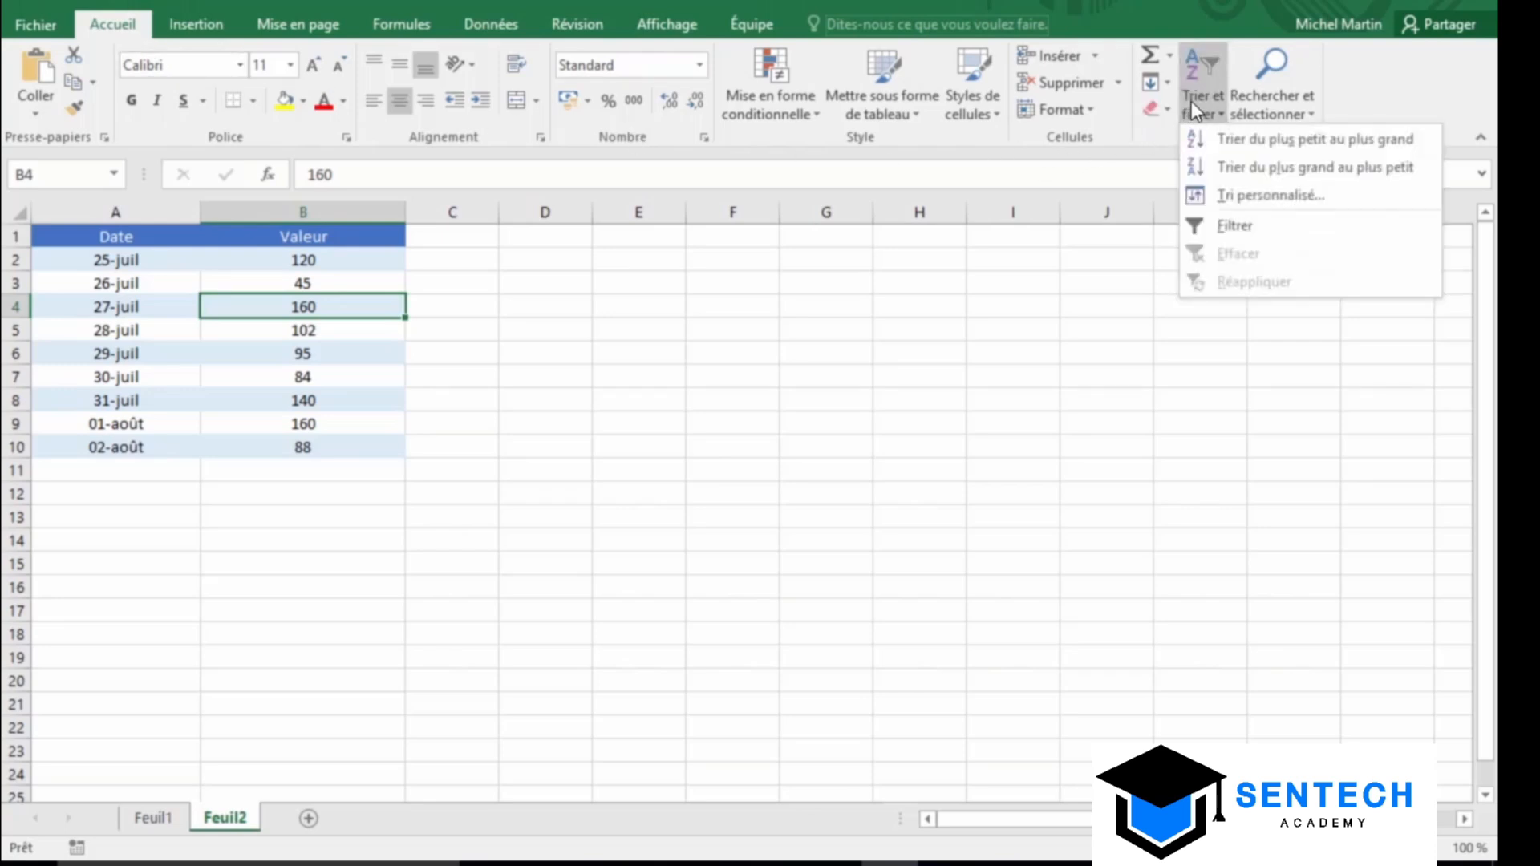
pyautogui.click(1273, 225)
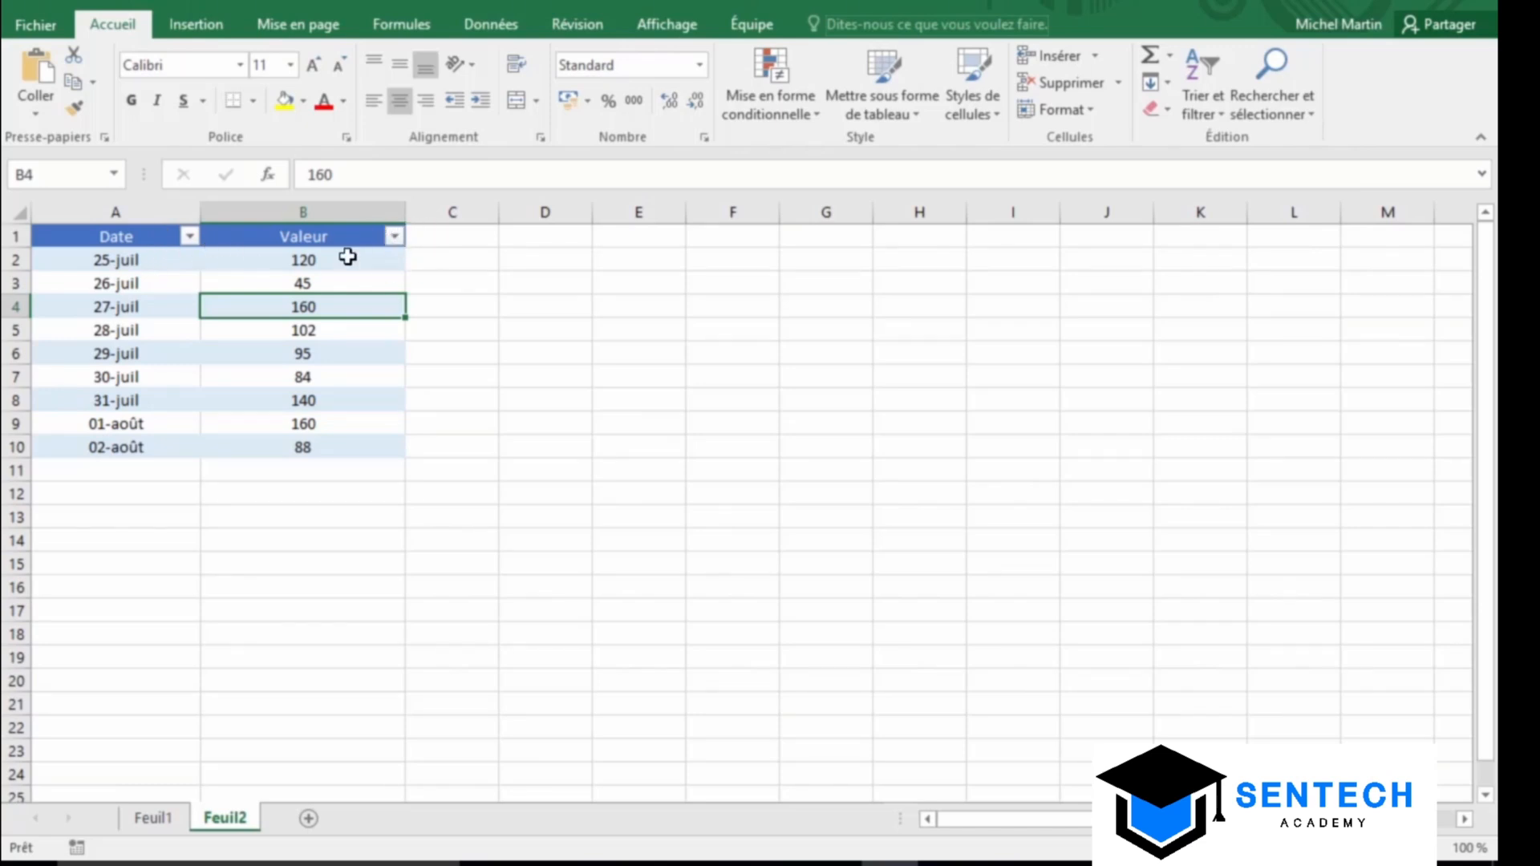
# Open the Valeur column's filter menu and reveal its Filtres numériques options
pyautogui.click(190, 236)
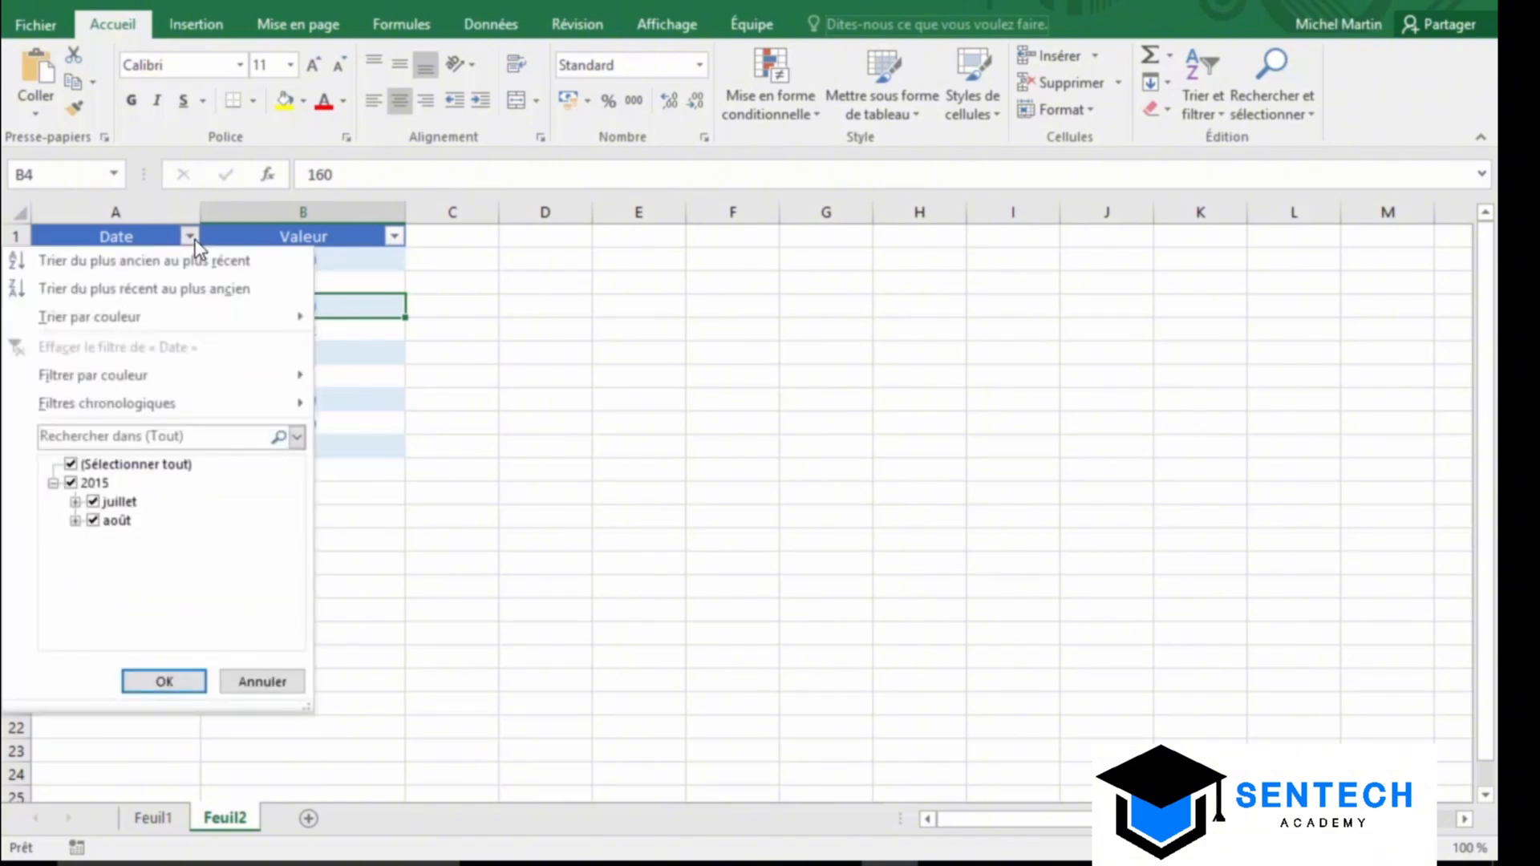
pyautogui.click(192, 236)
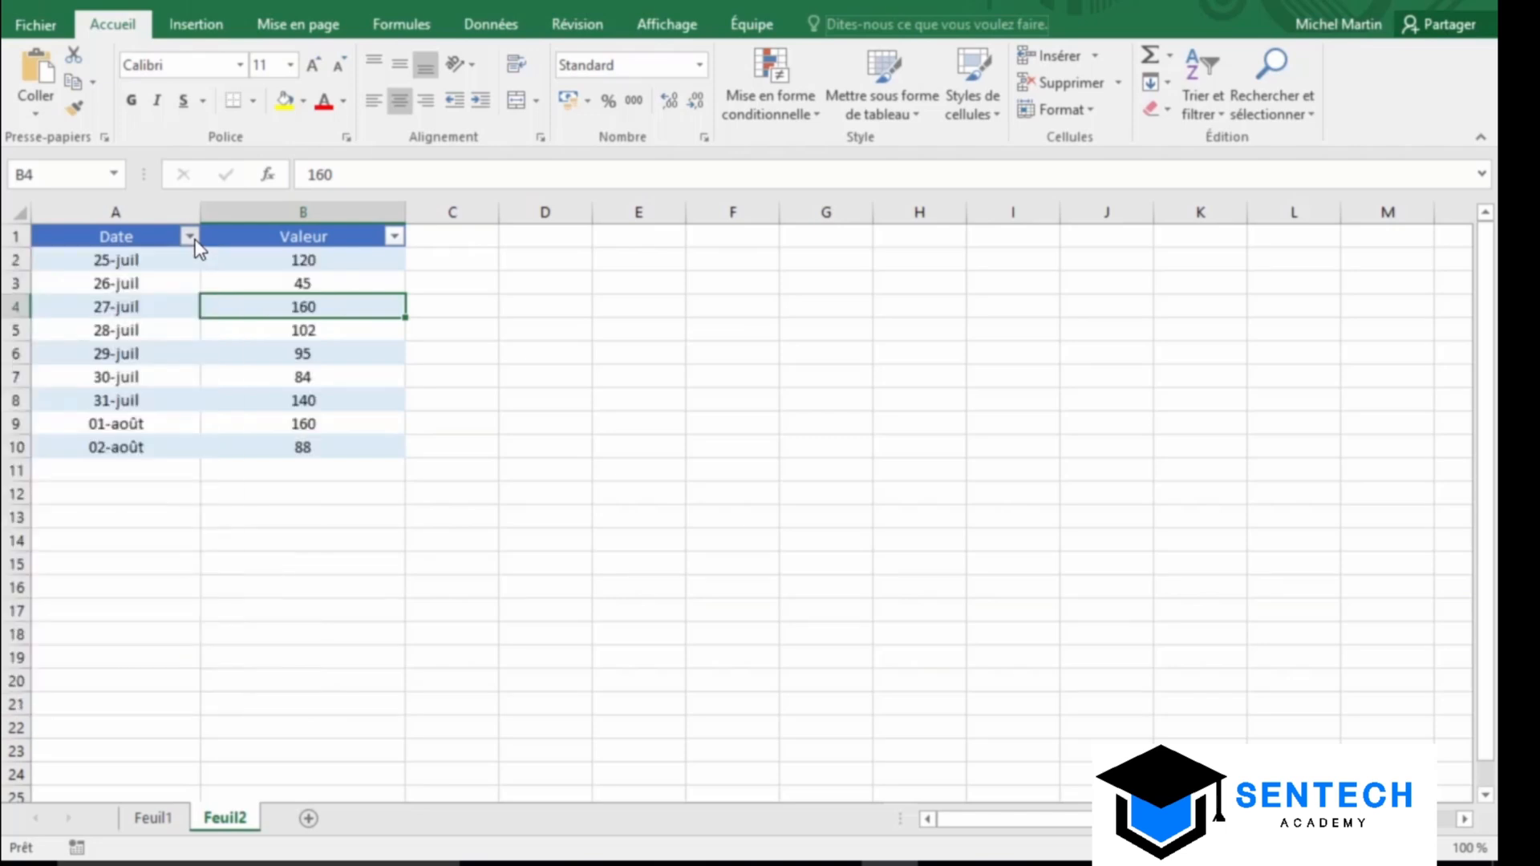
pyautogui.click(395, 237)
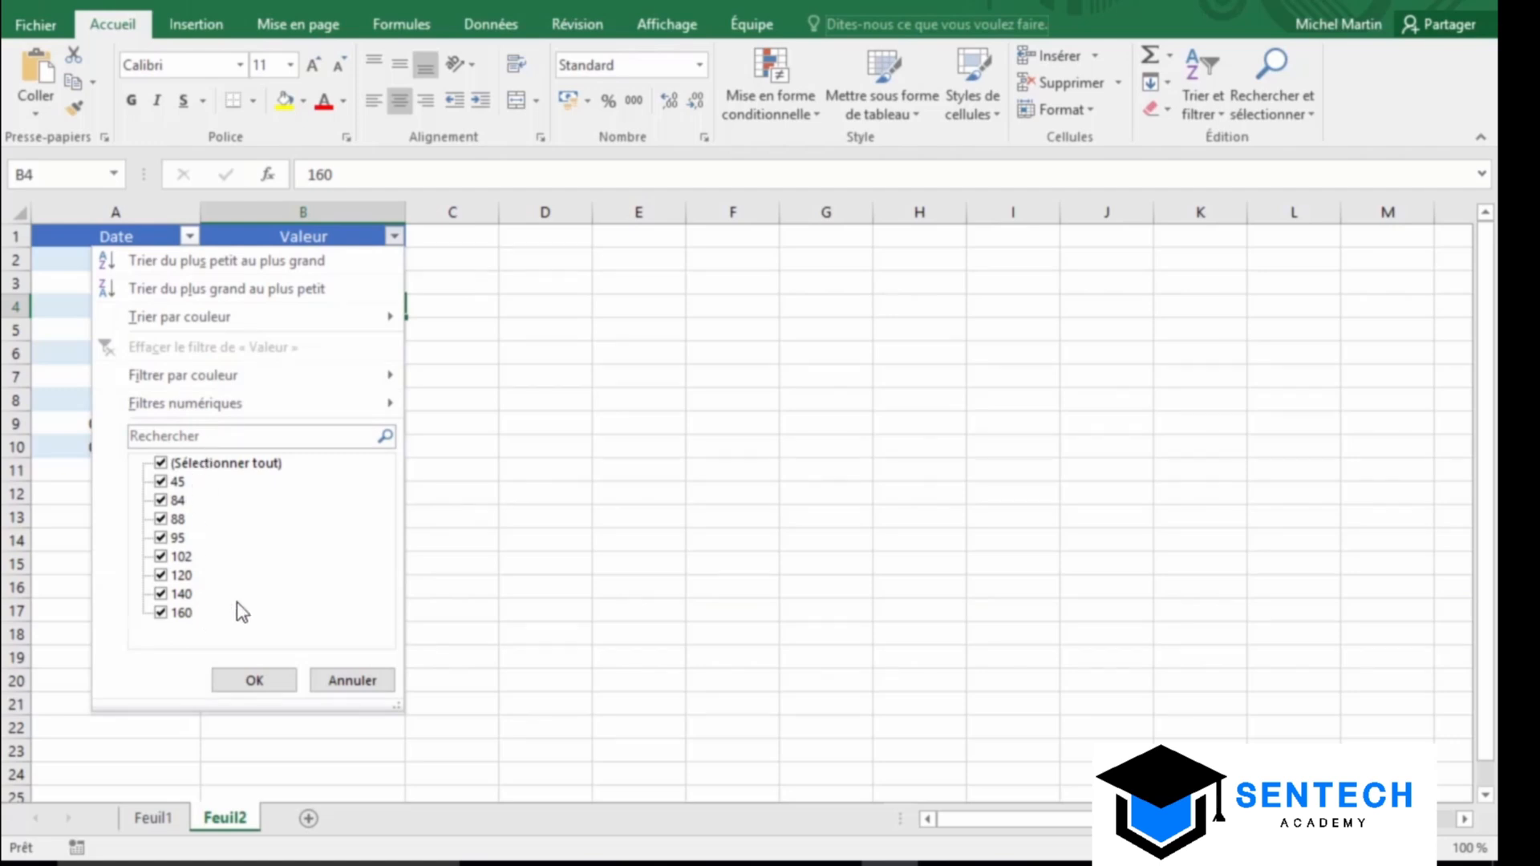
pyautogui.moveTo(258, 405)
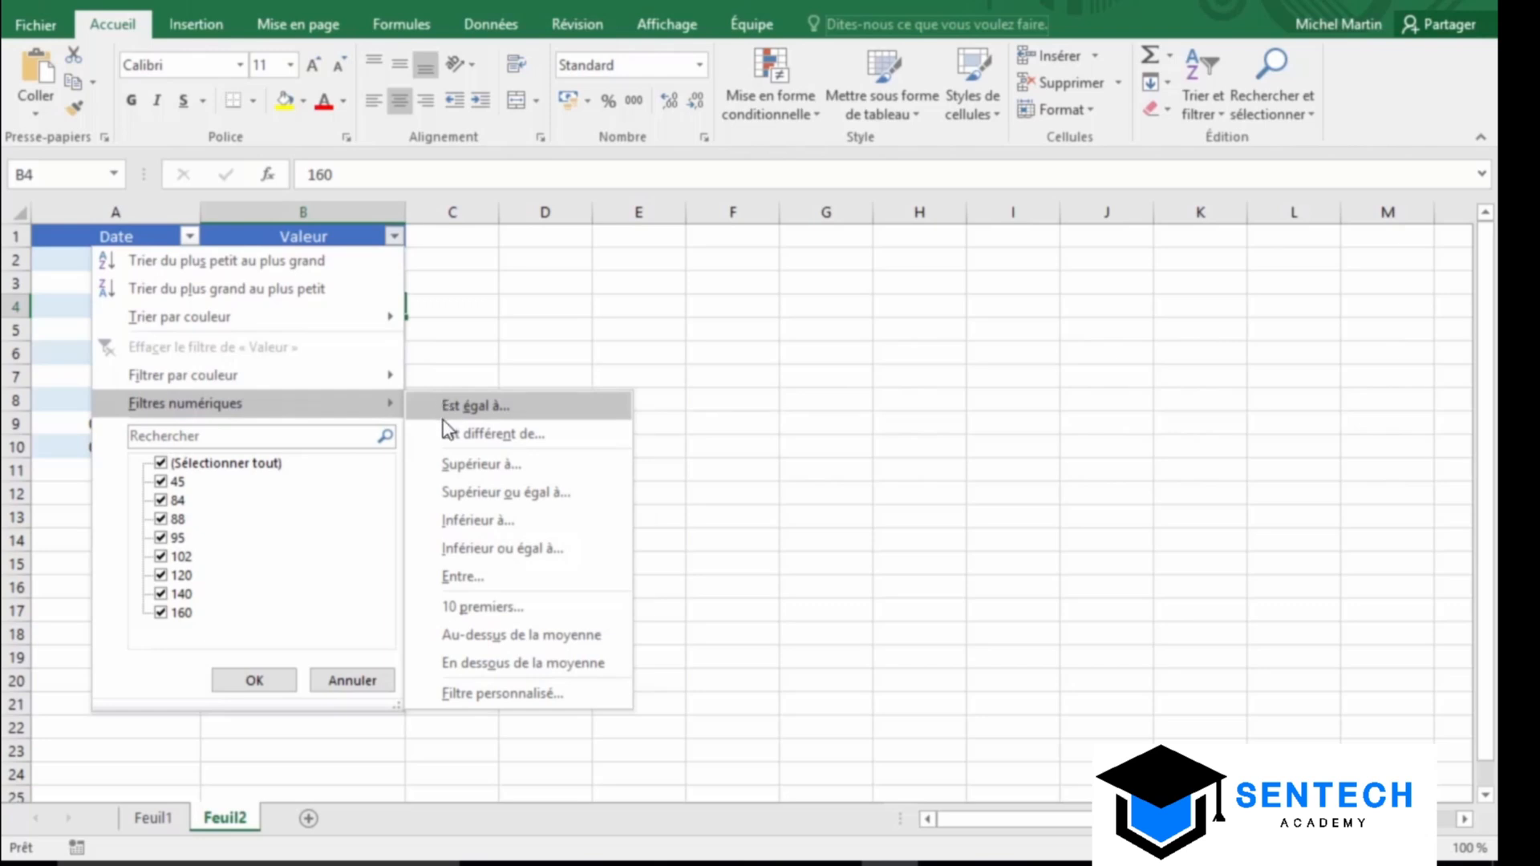
# Apply a Supérieur à 100 custom AutoFilter to the Valeur column
pyautogui.click(445, 463)
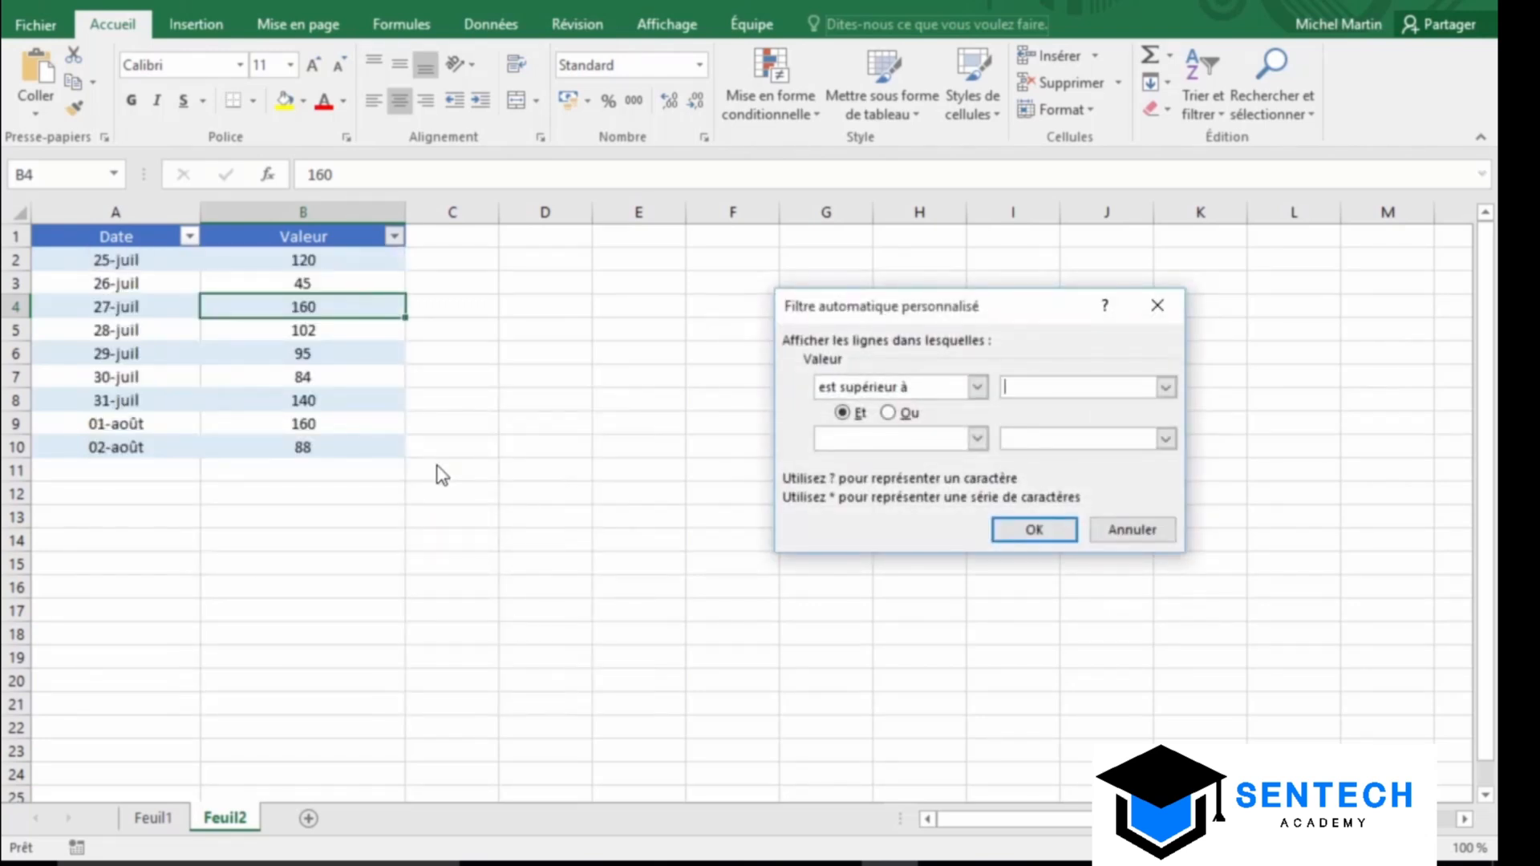
pyautogui.write('100')
pyautogui.click(1063, 529)
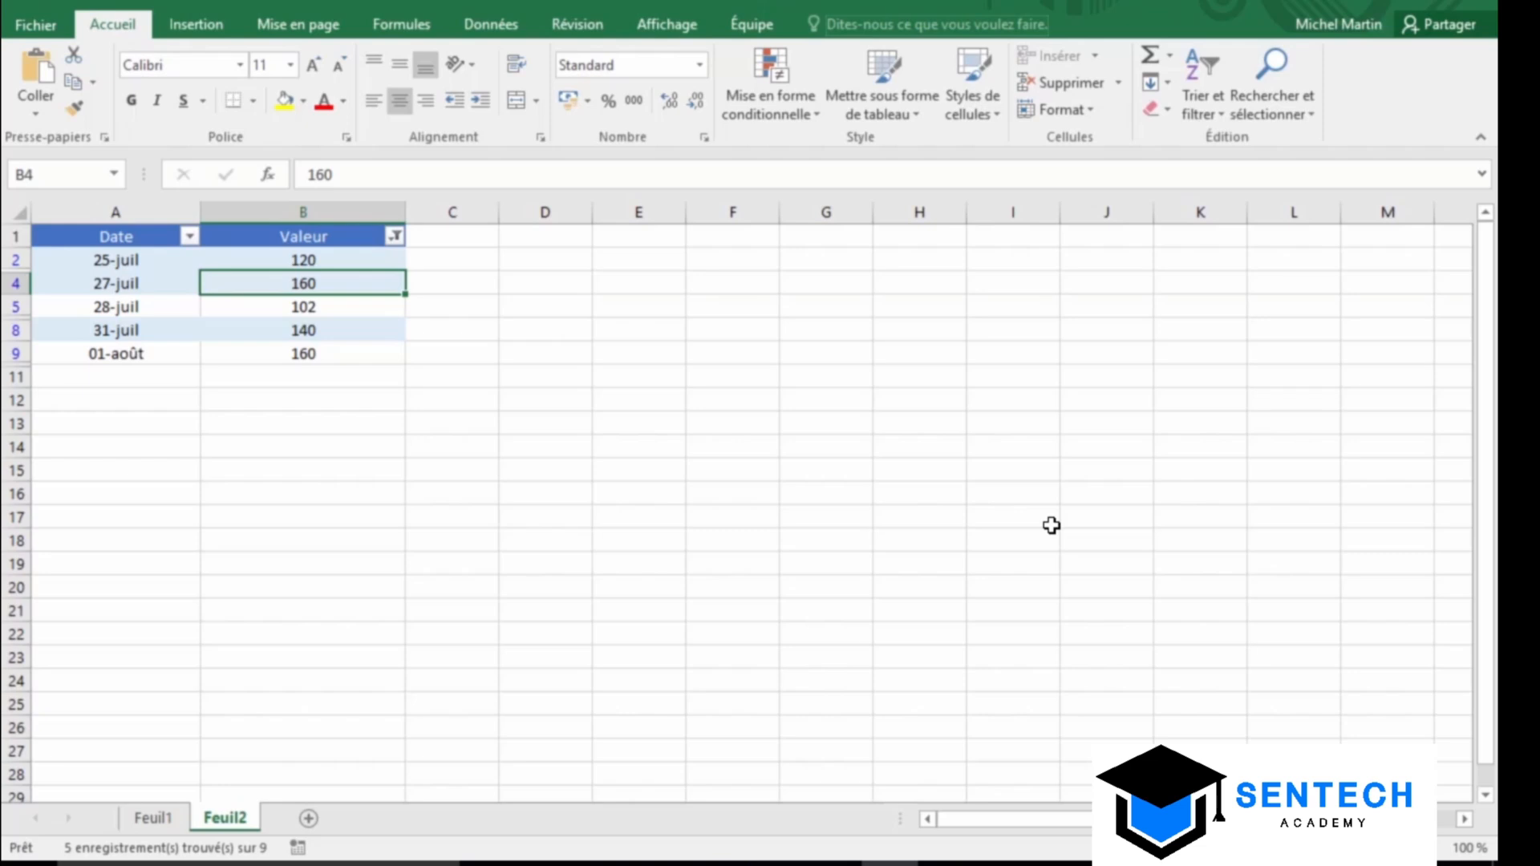
# Filter the Date column to exclude the août dates, leaving only July
pyautogui.click(190, 236)
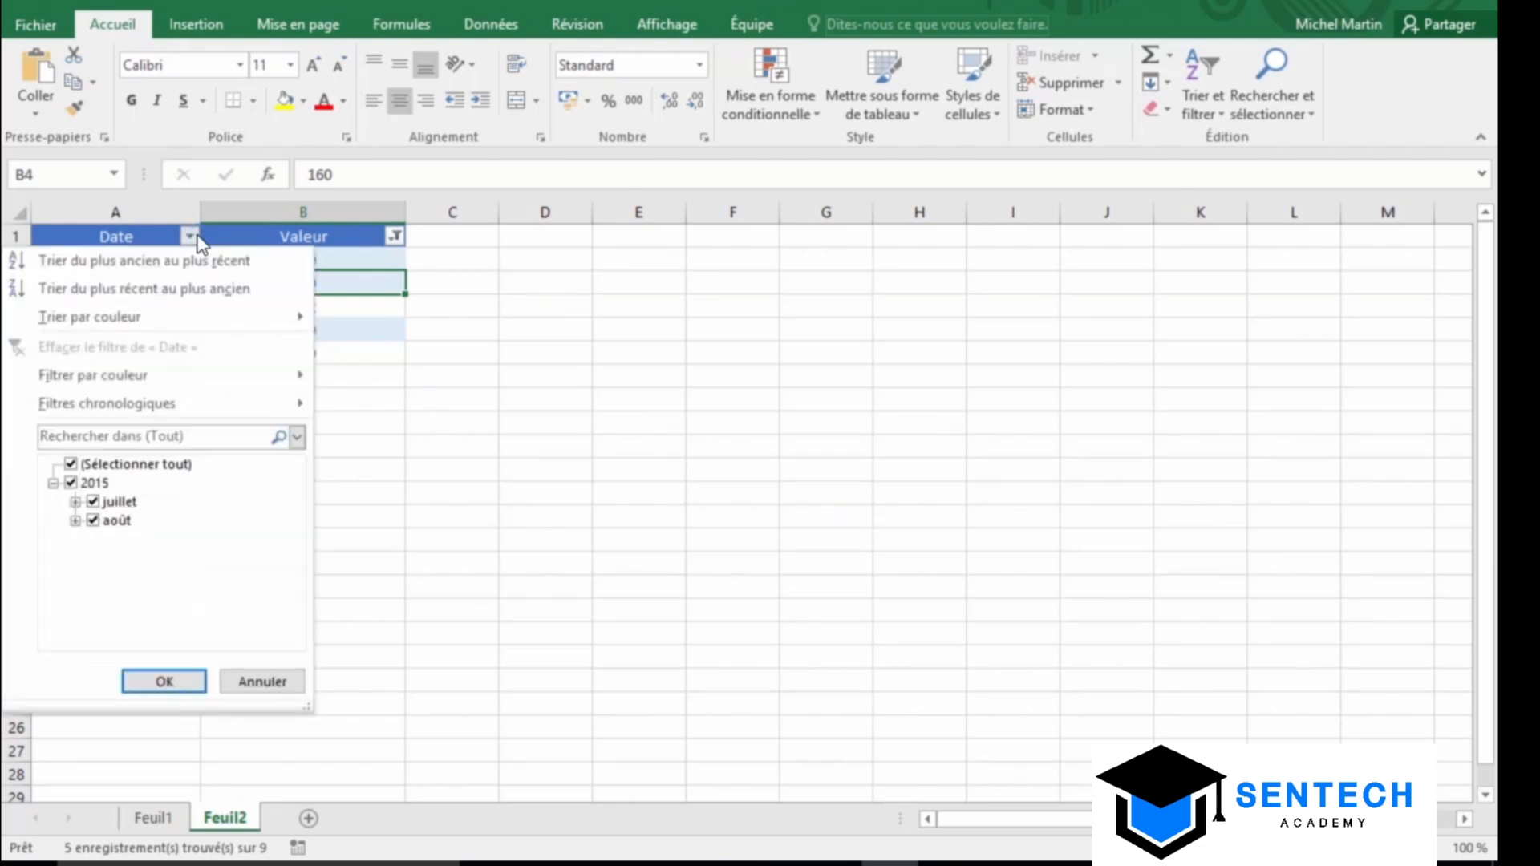
pyautogui.click(116, 523)
pyautogui.click(160, 681)
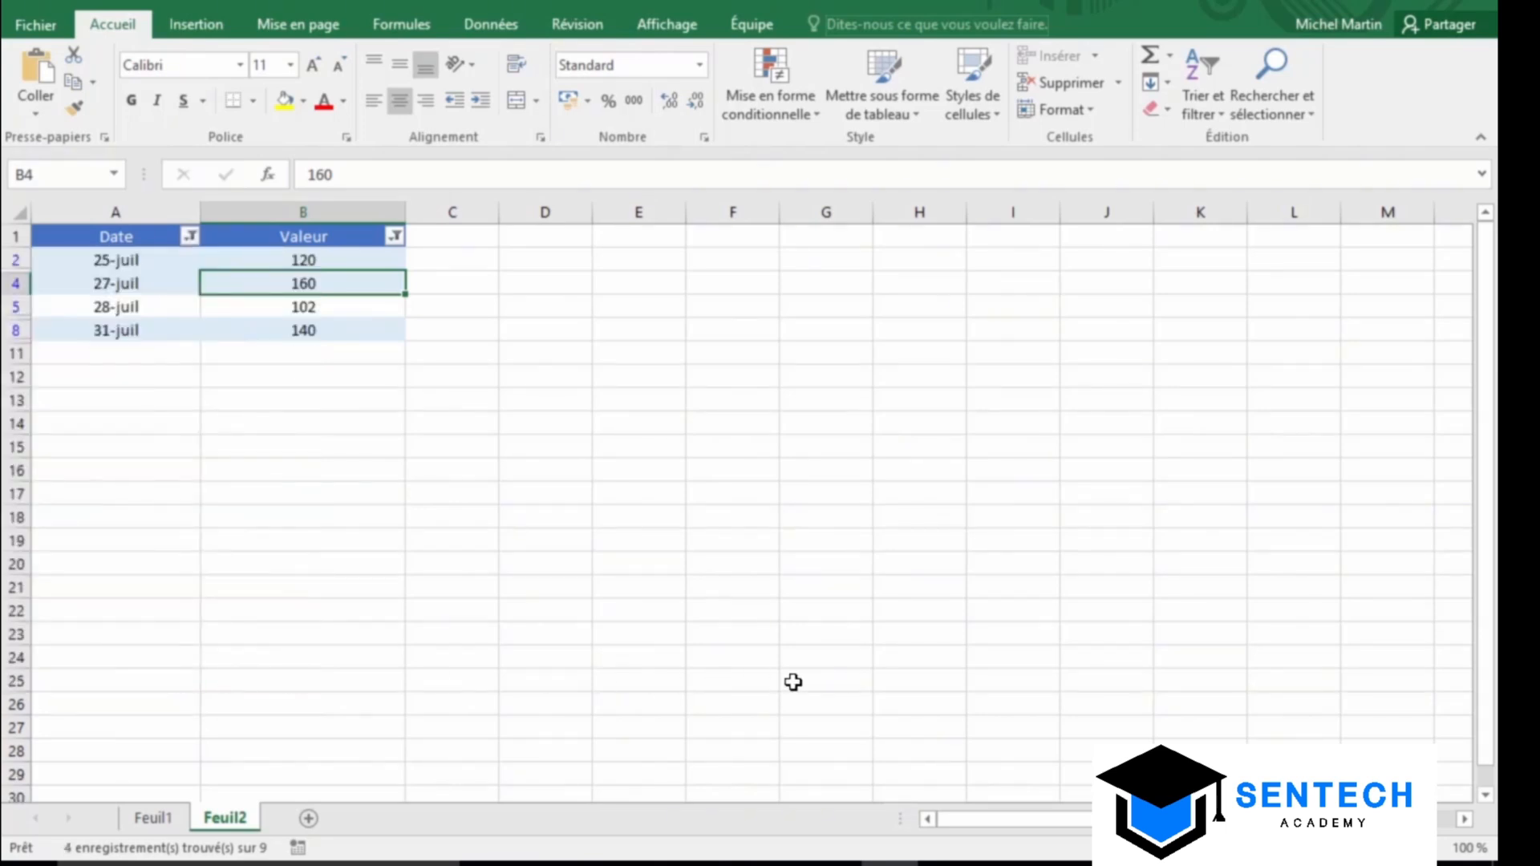
# Clear the Date filter and switch filtering off for the table
pyautogui.click(192, 237)
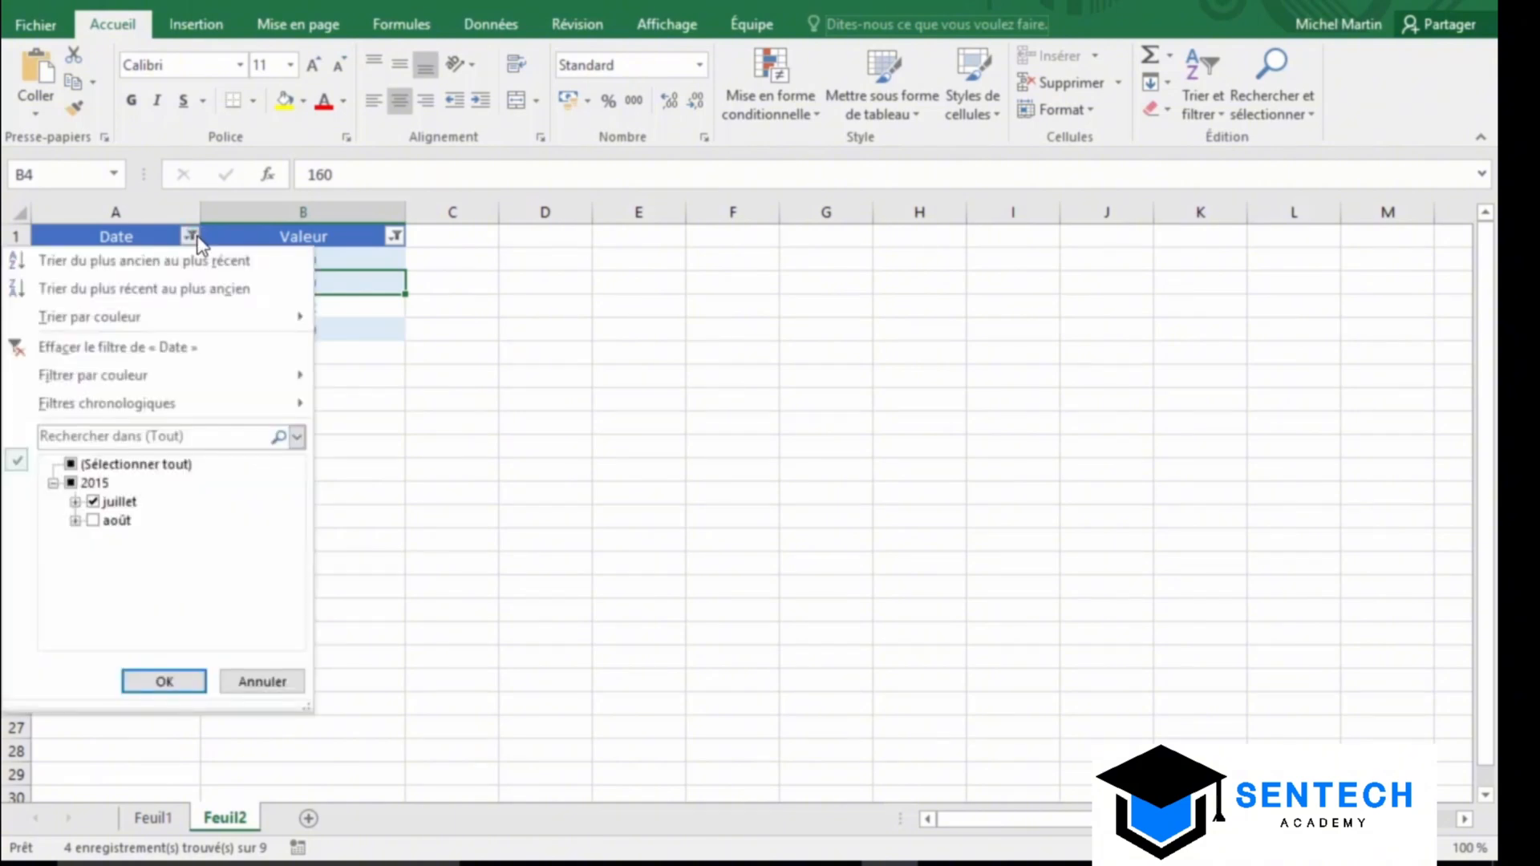
pyautogui.click(160, 347)
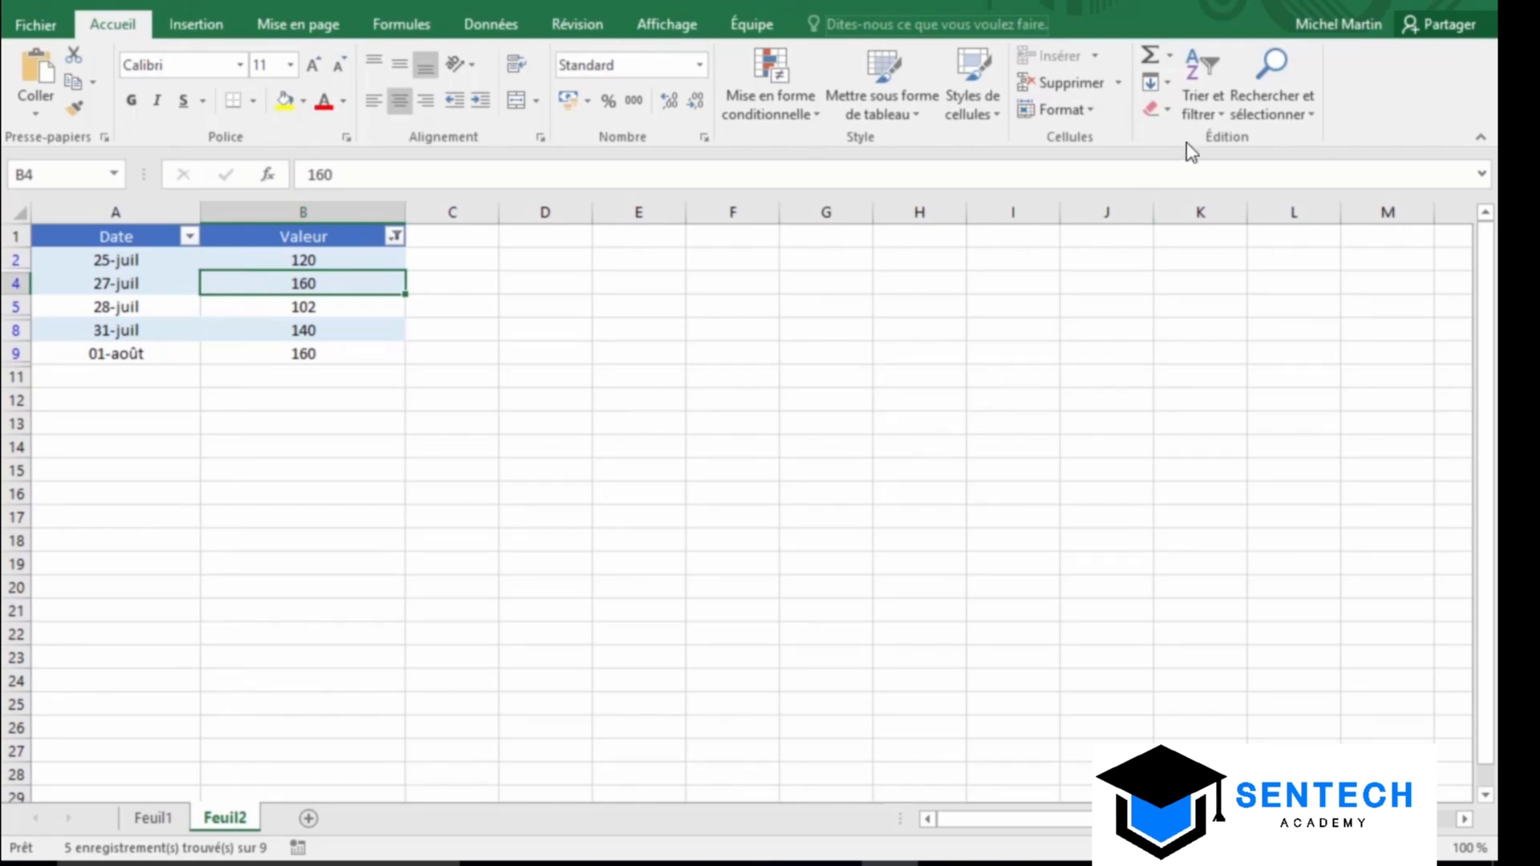
pyautogui.click(1207, 111)
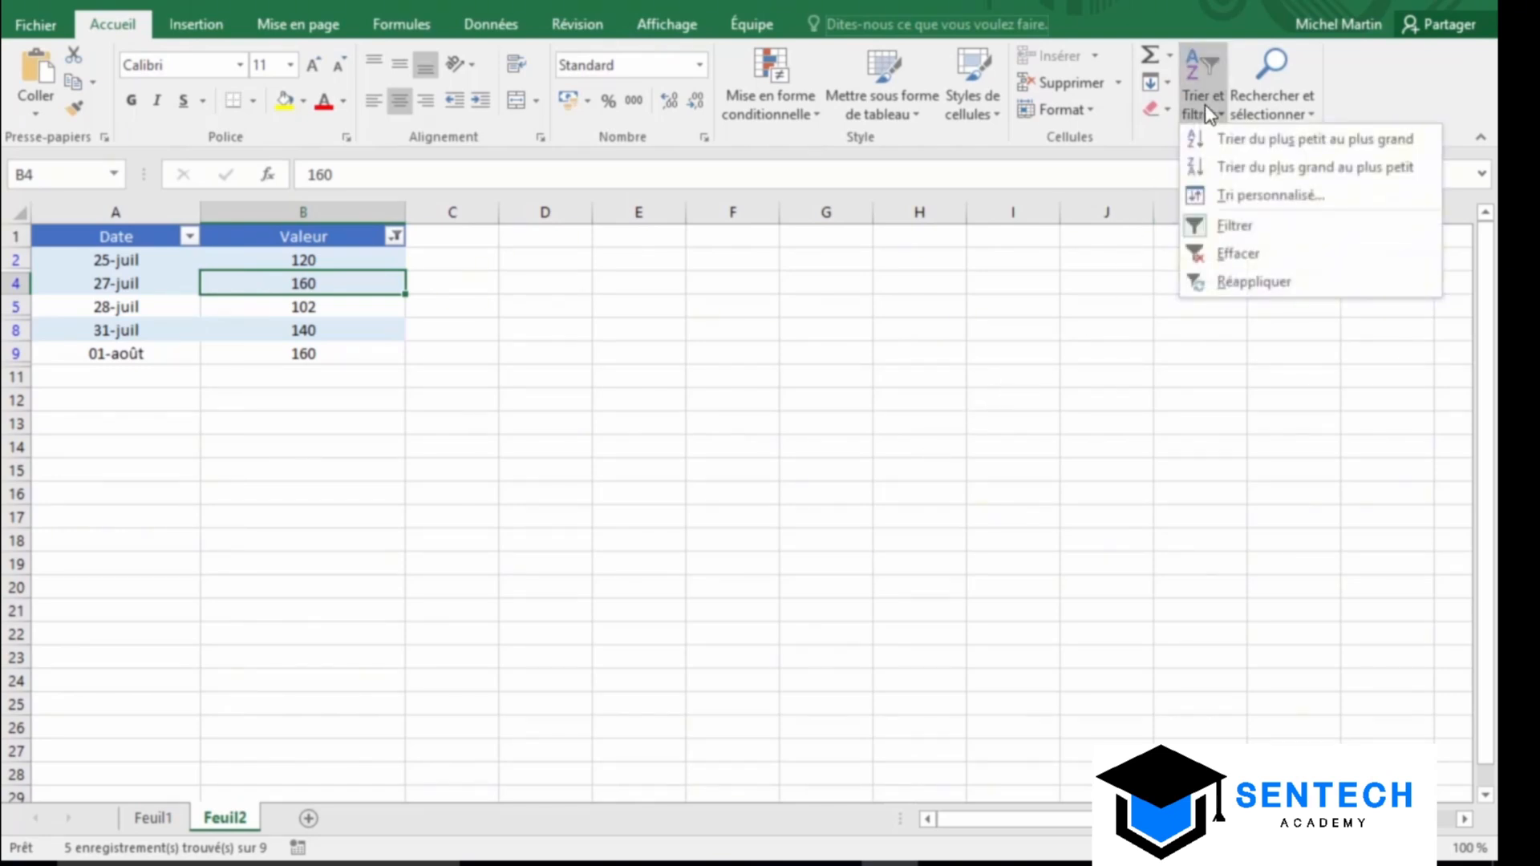
pyautogui.click(1224, 231)
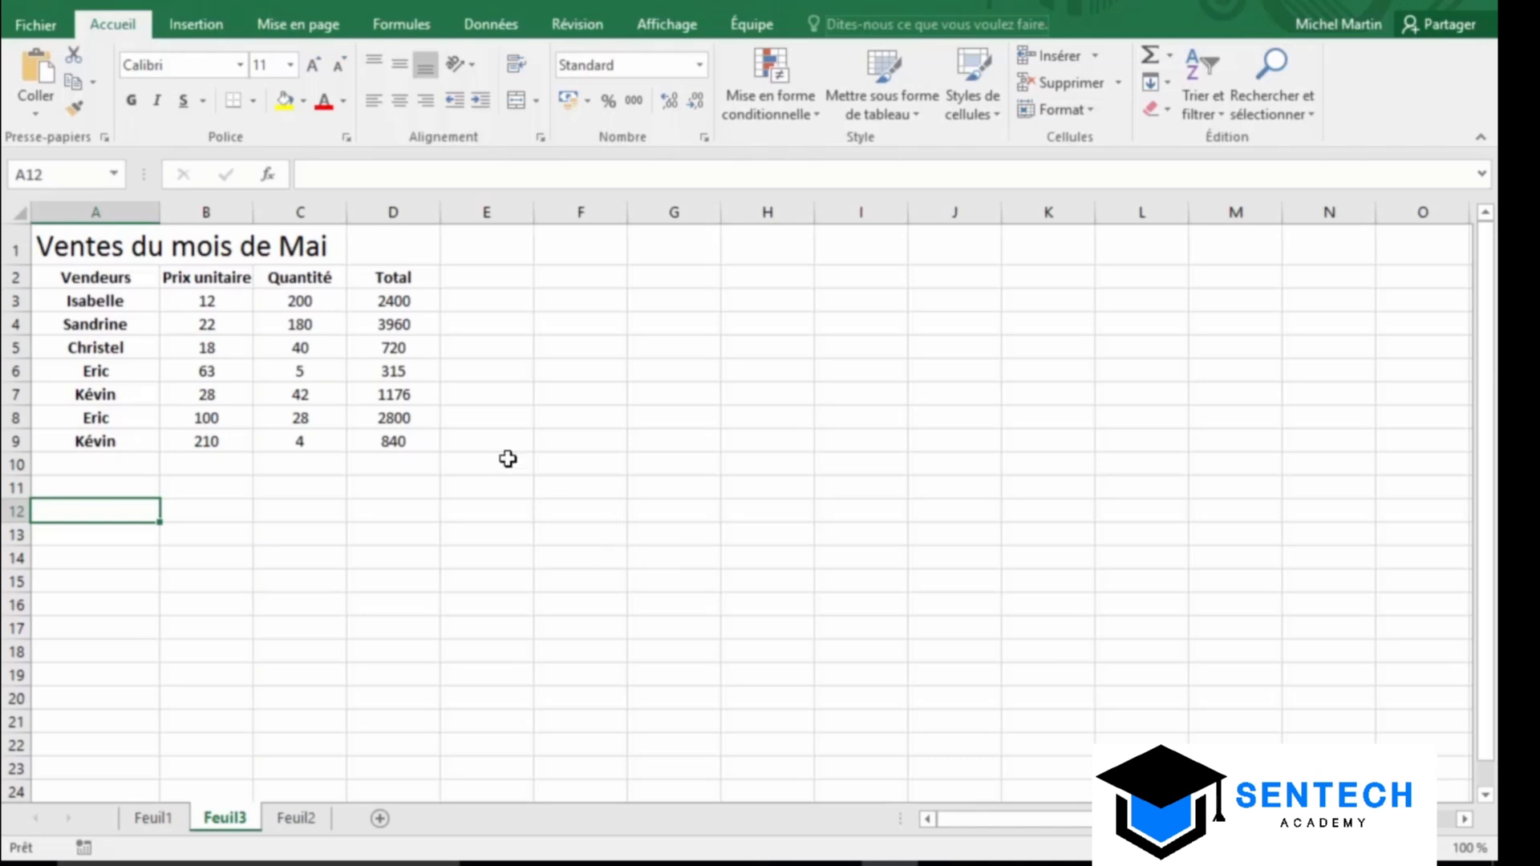
# Enable the Développeur tab in Excel Options under Personnaliser le ruban
pyautogui.click(32, 26)
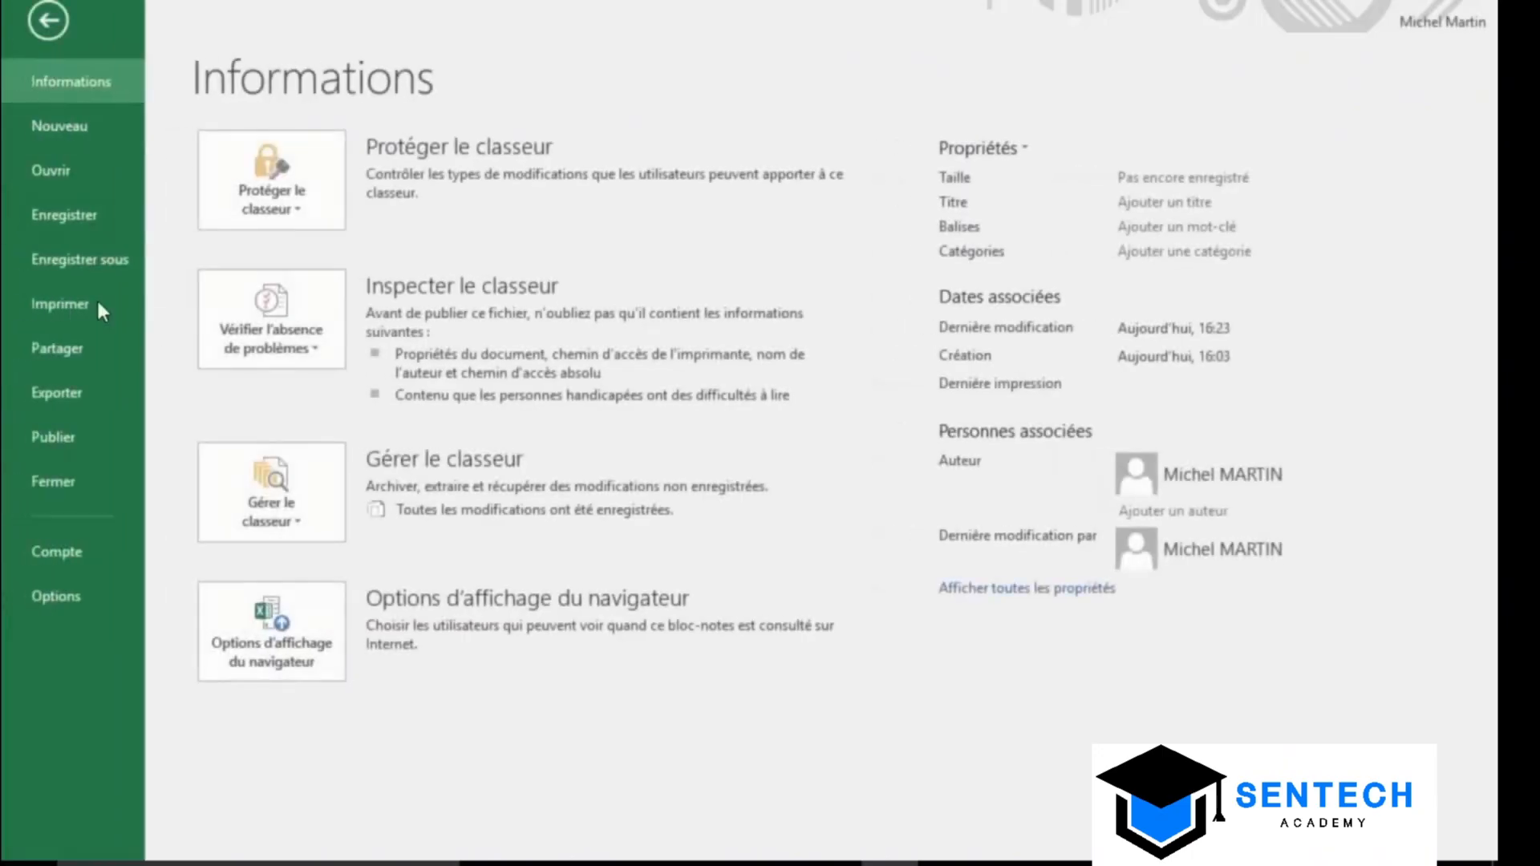
pyautogui.click(62, 596)
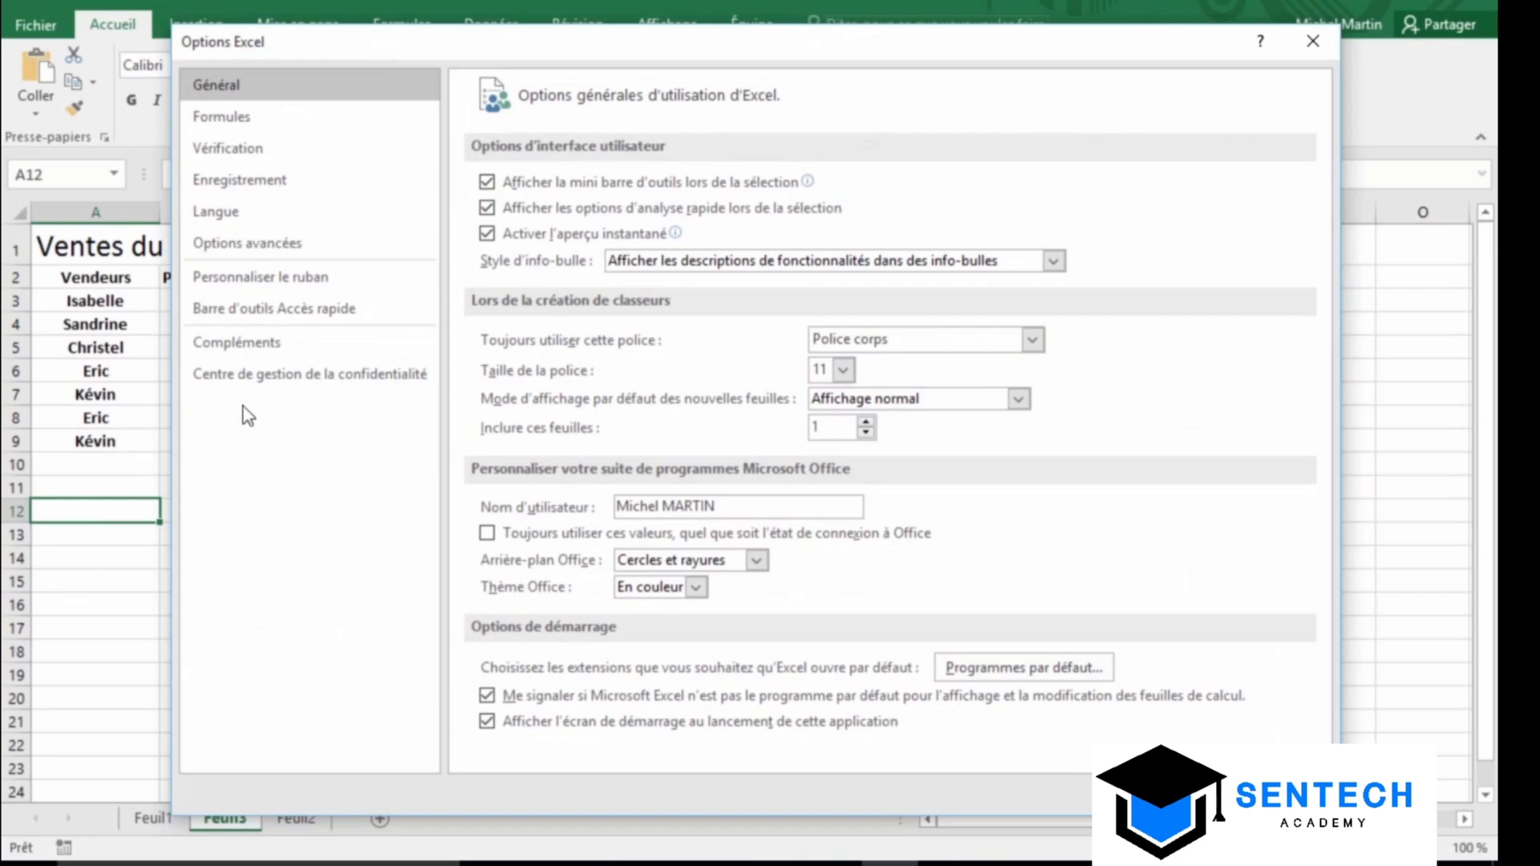
pyautogui.click(290, 282)
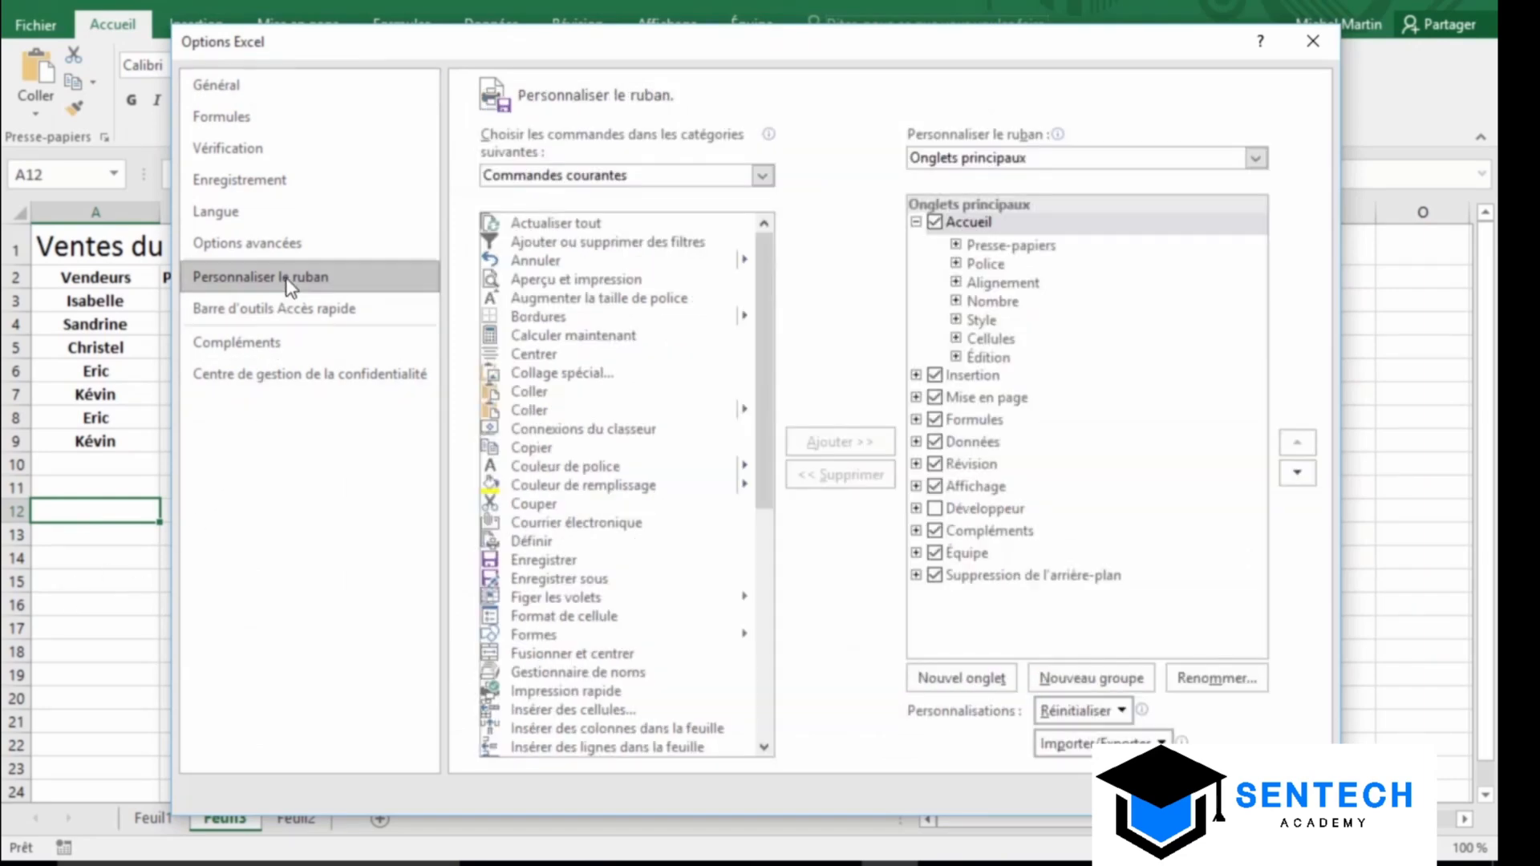
pyautogui.click(935, 508)
pyautogui.click(1219, 794)
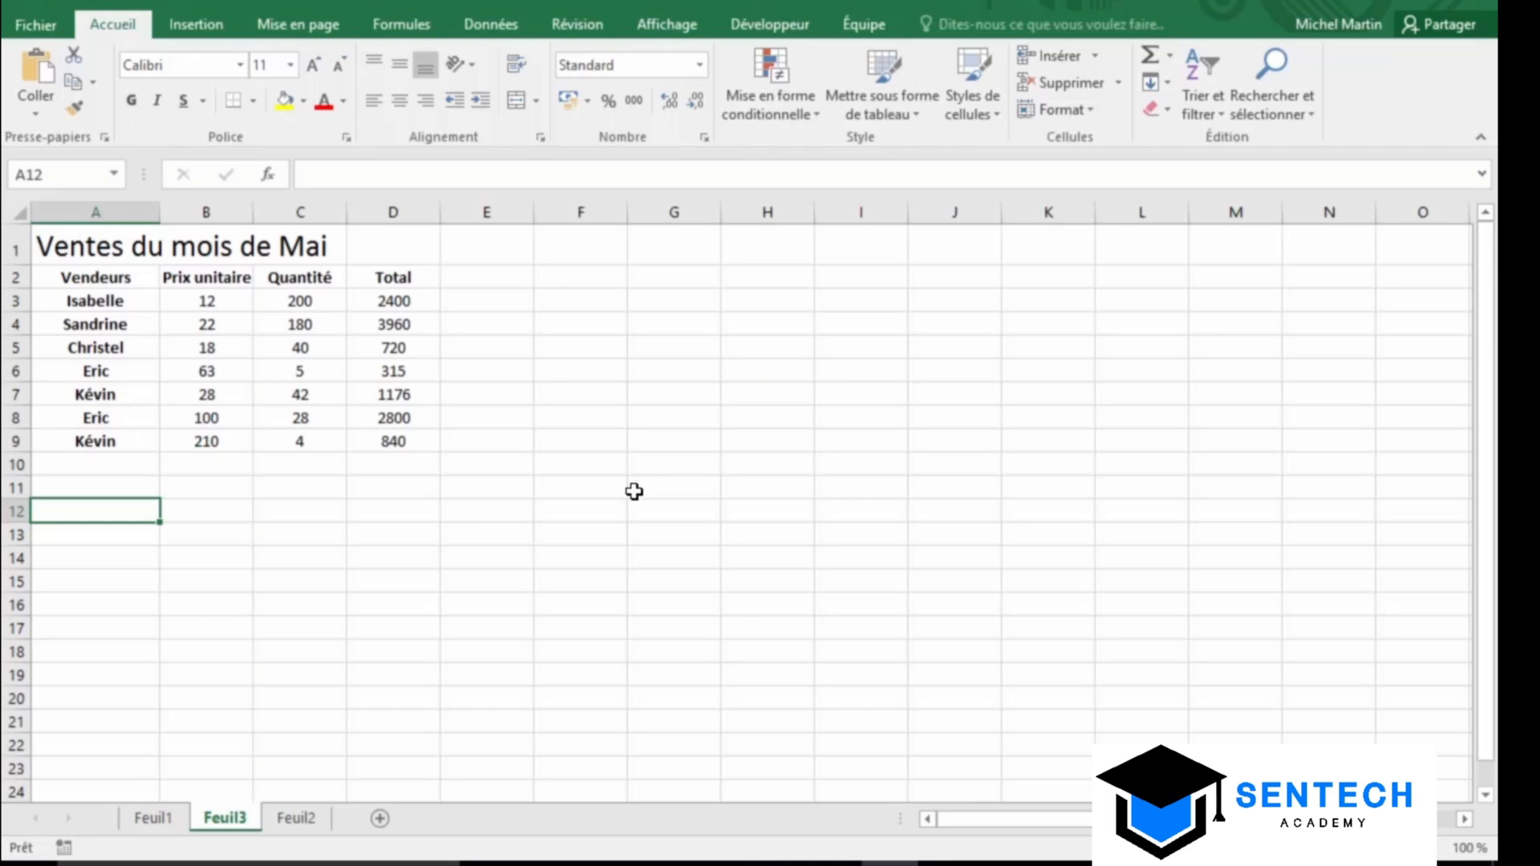
# With B6 selected, start recording a new macro named GIS
pyautogui.click(211, 372)
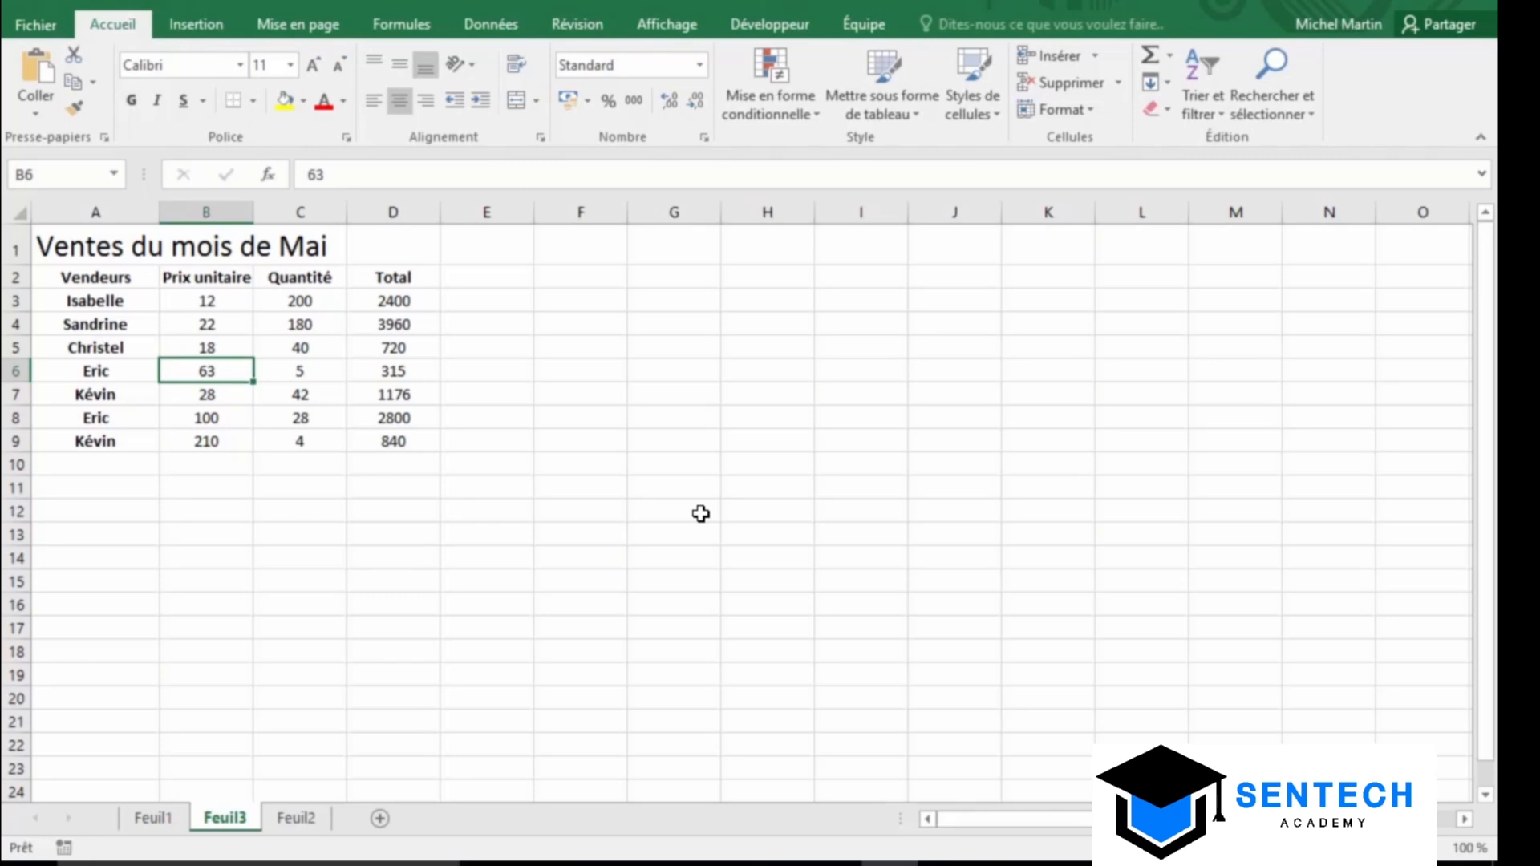
pyautogui.click(764, 26)
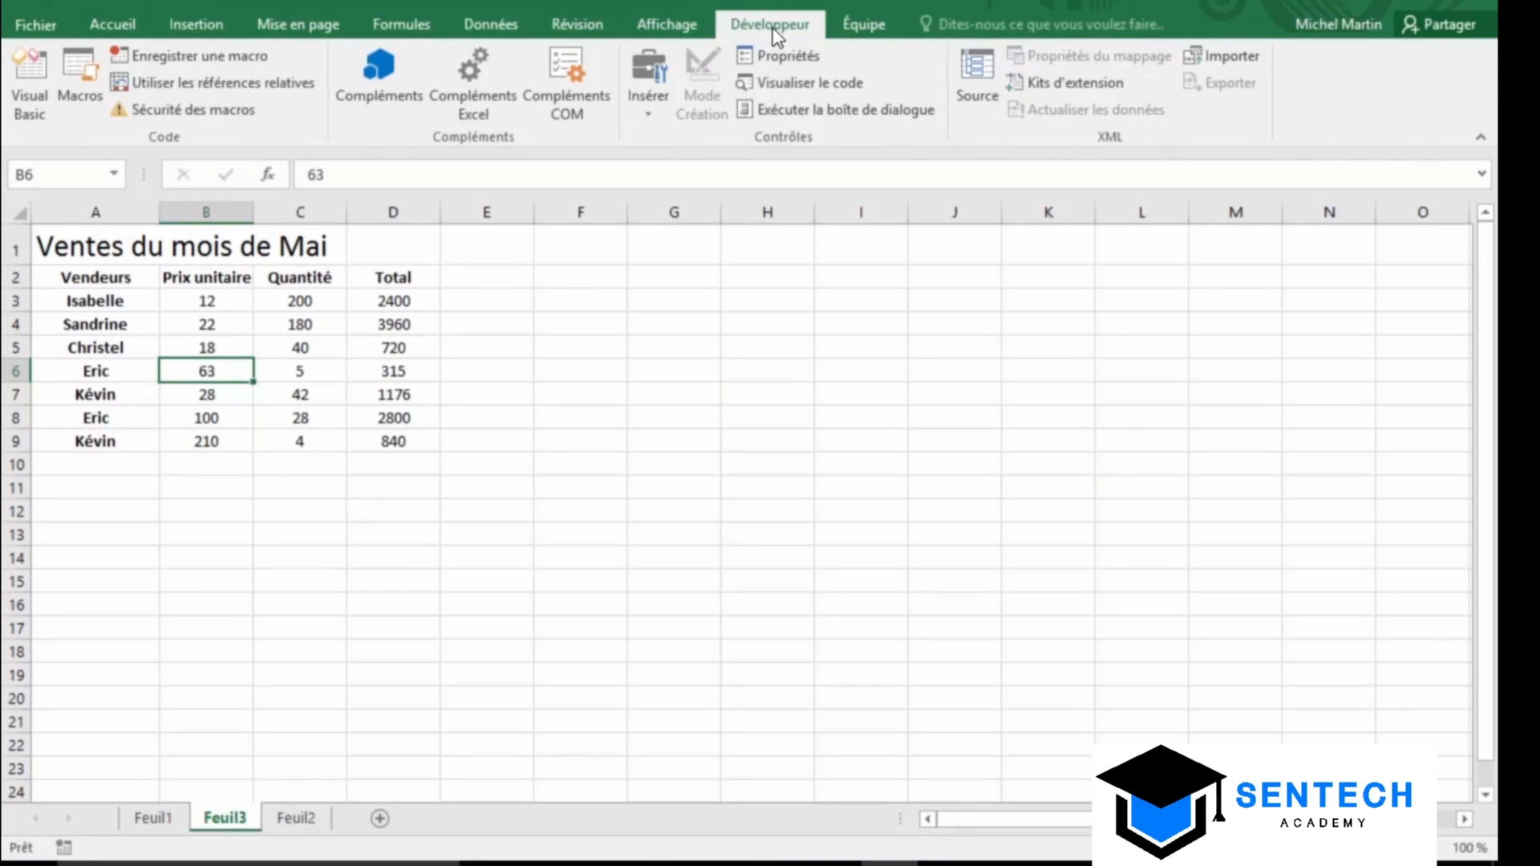
pyautogui.click(230, 56)
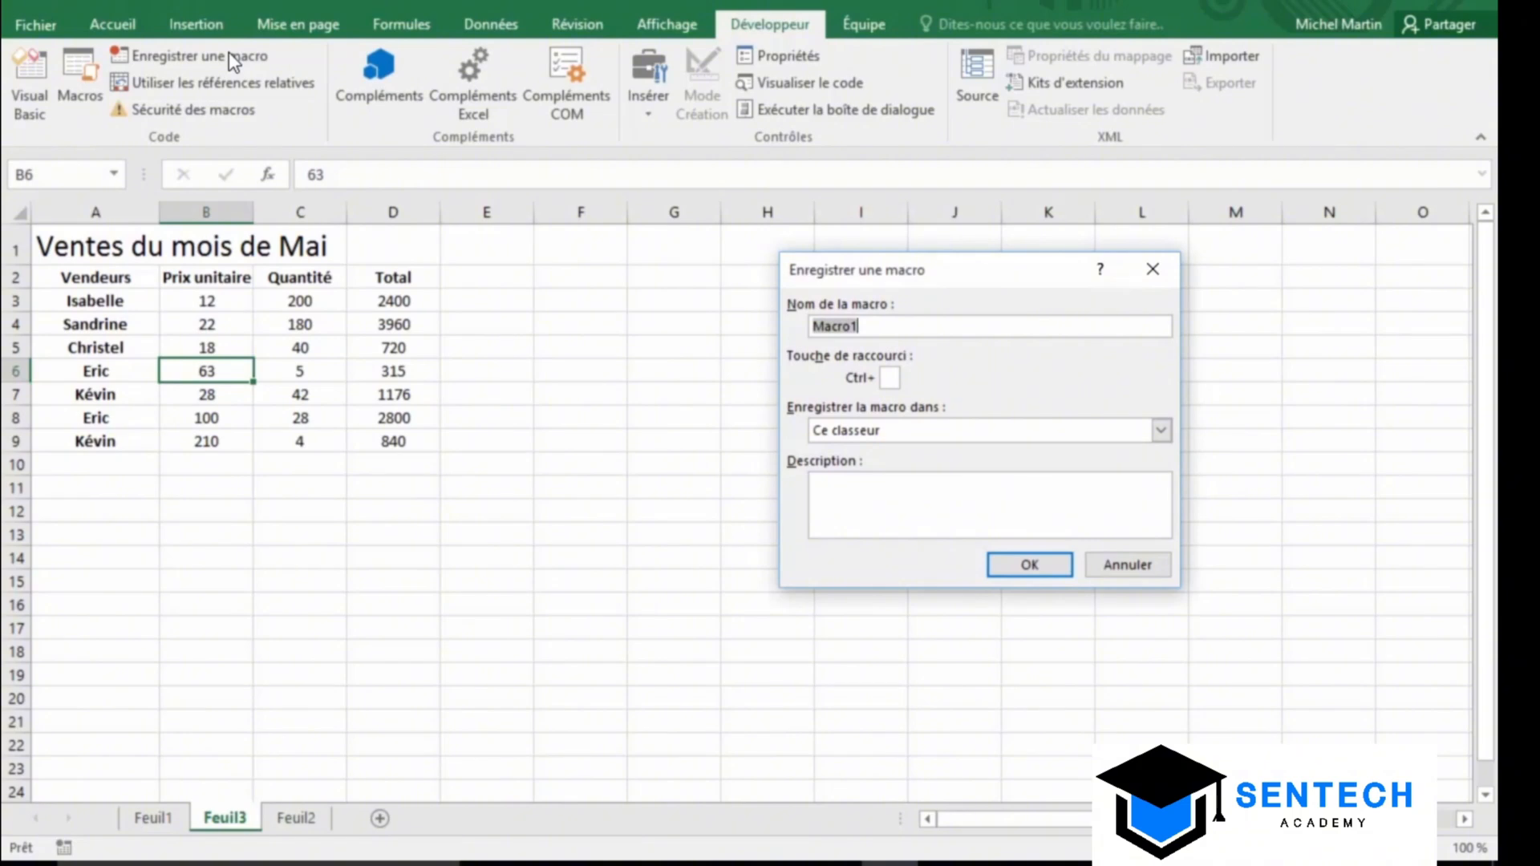
pyautogui.write('GIS')
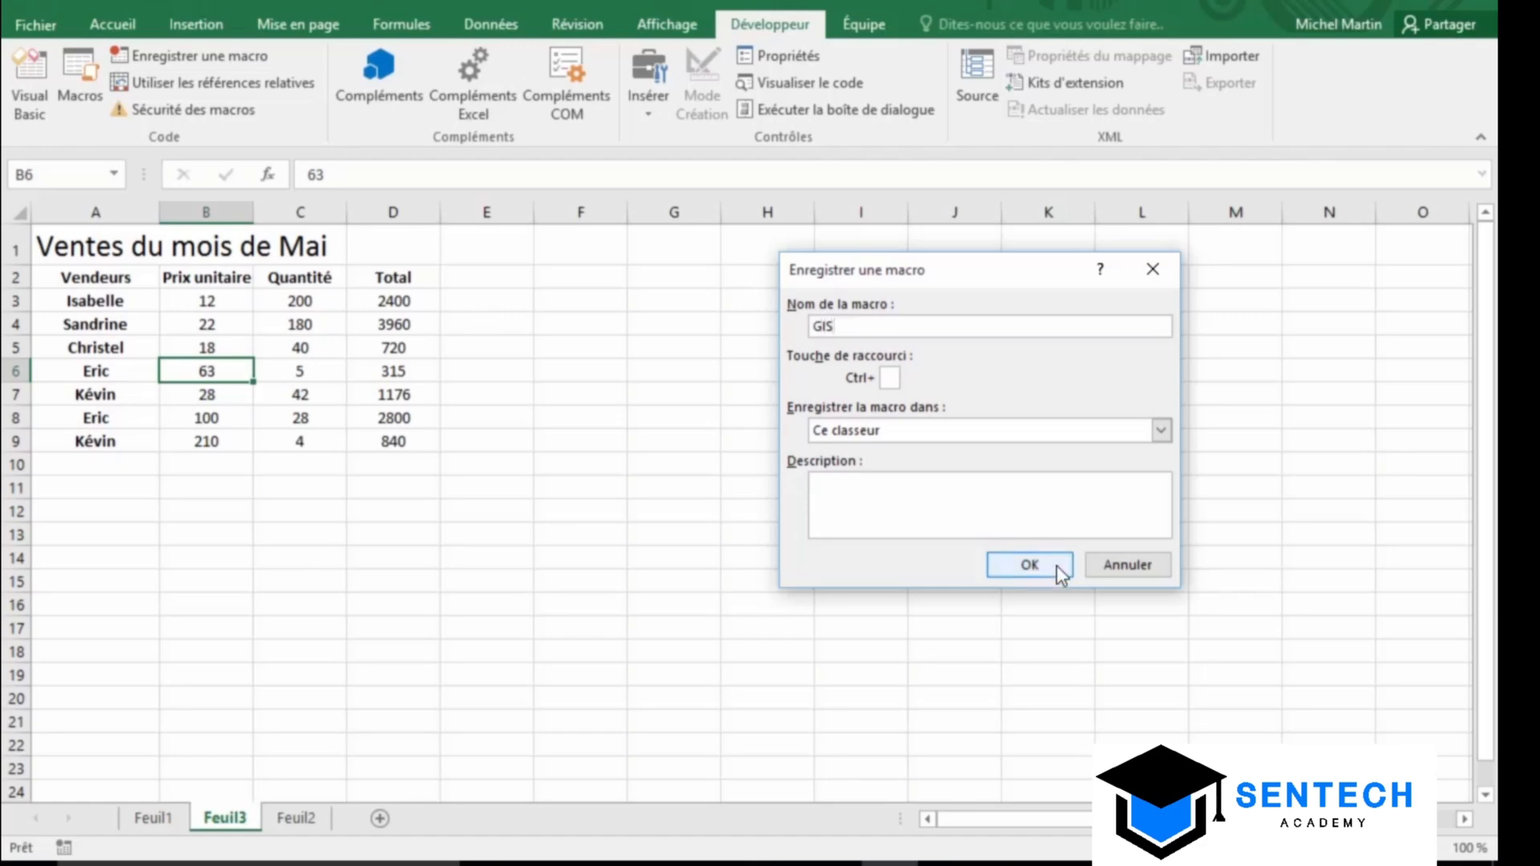
pyautogui.click(1030, 565)
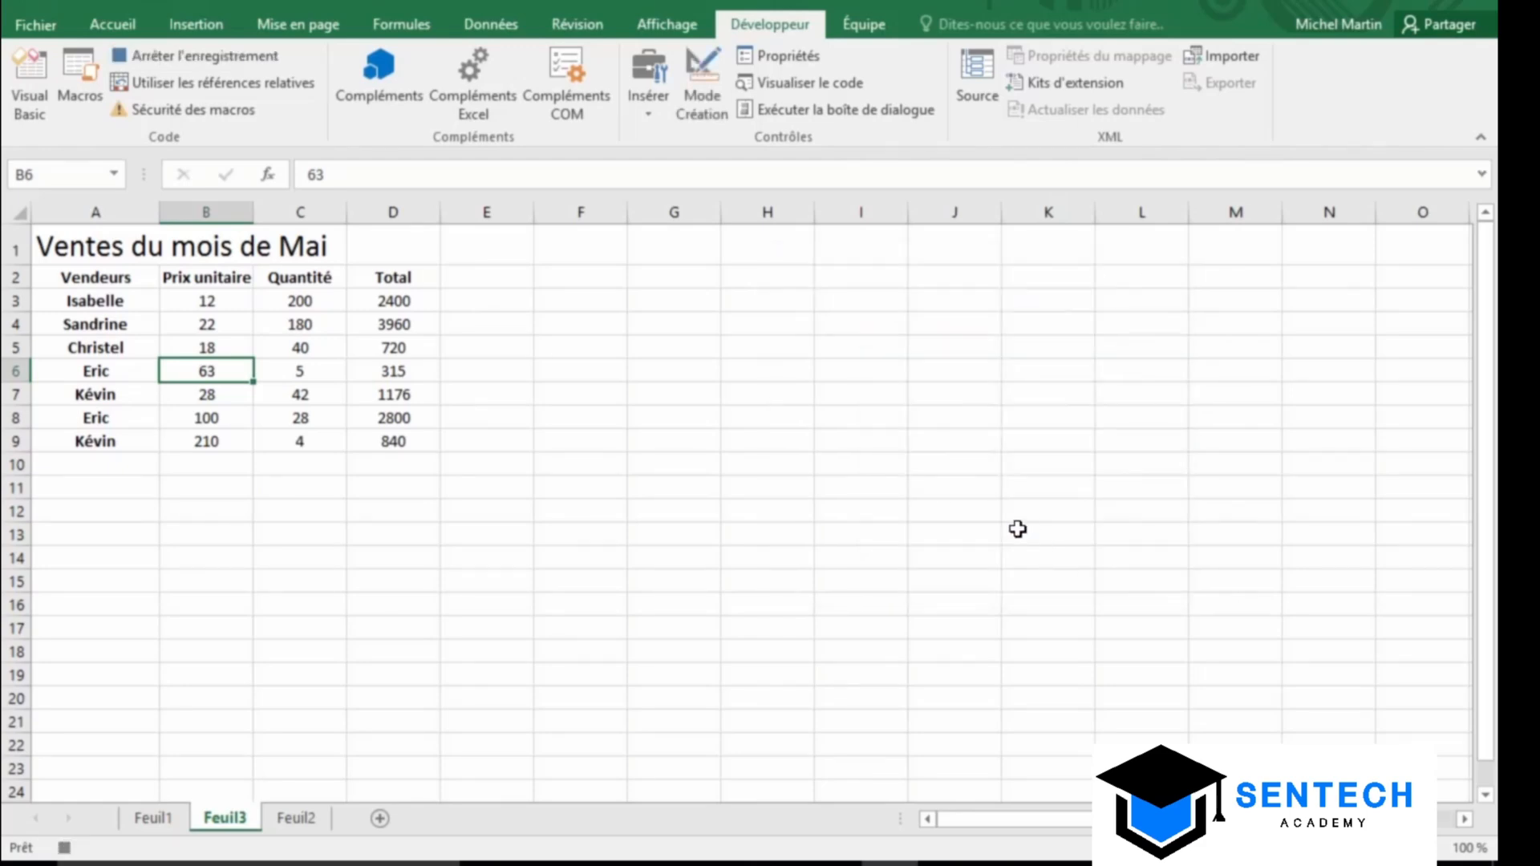
# Make B6 bold, italic and underlined, then stop the macro recording
pyautogui.click(124, 26)
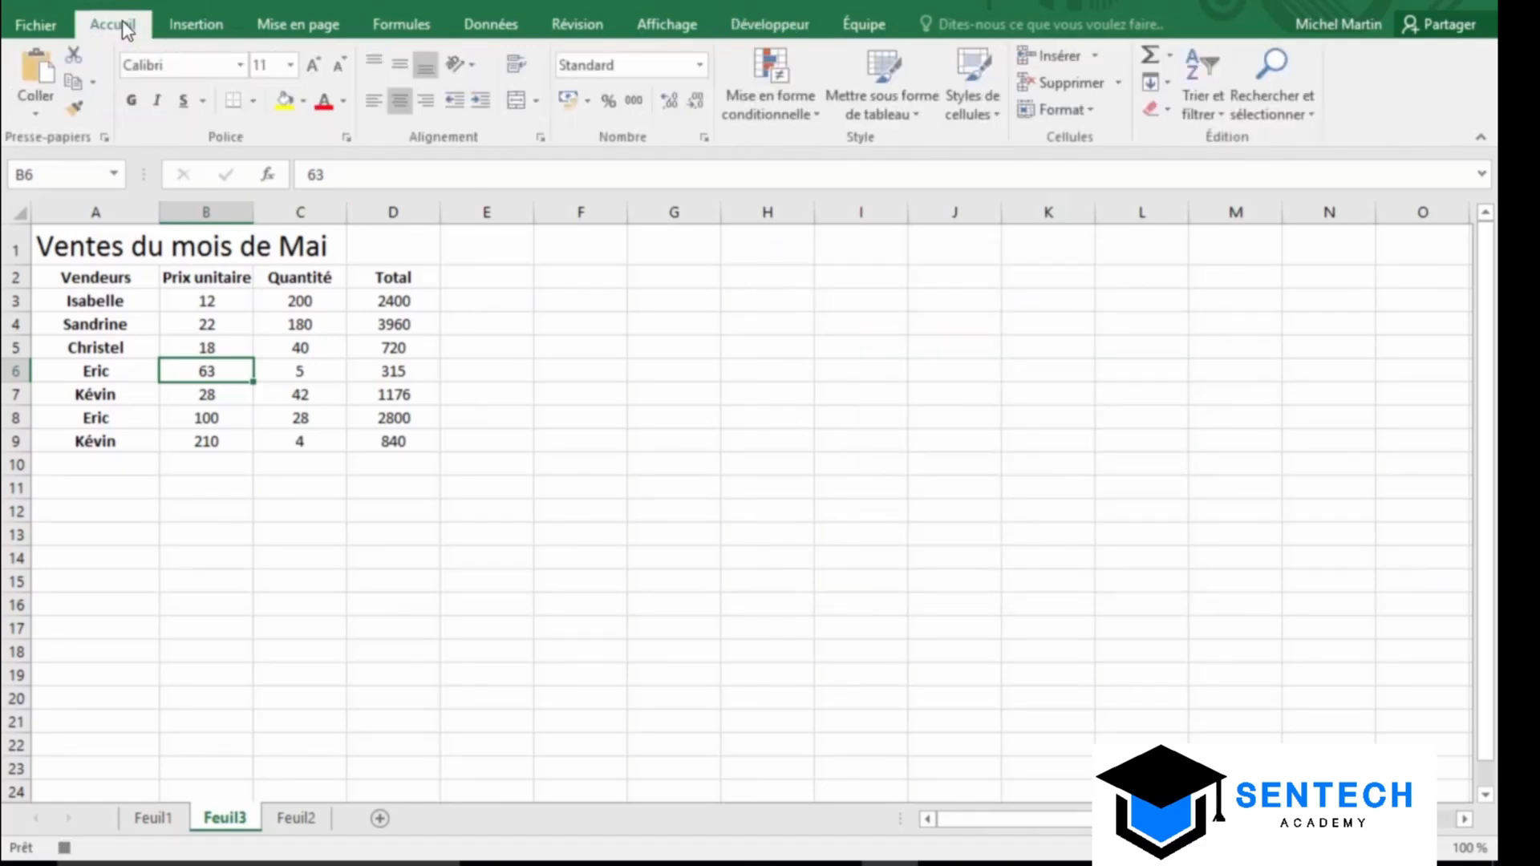
pyautogui.click(131, 101)
pyautogui.click(159, 101)
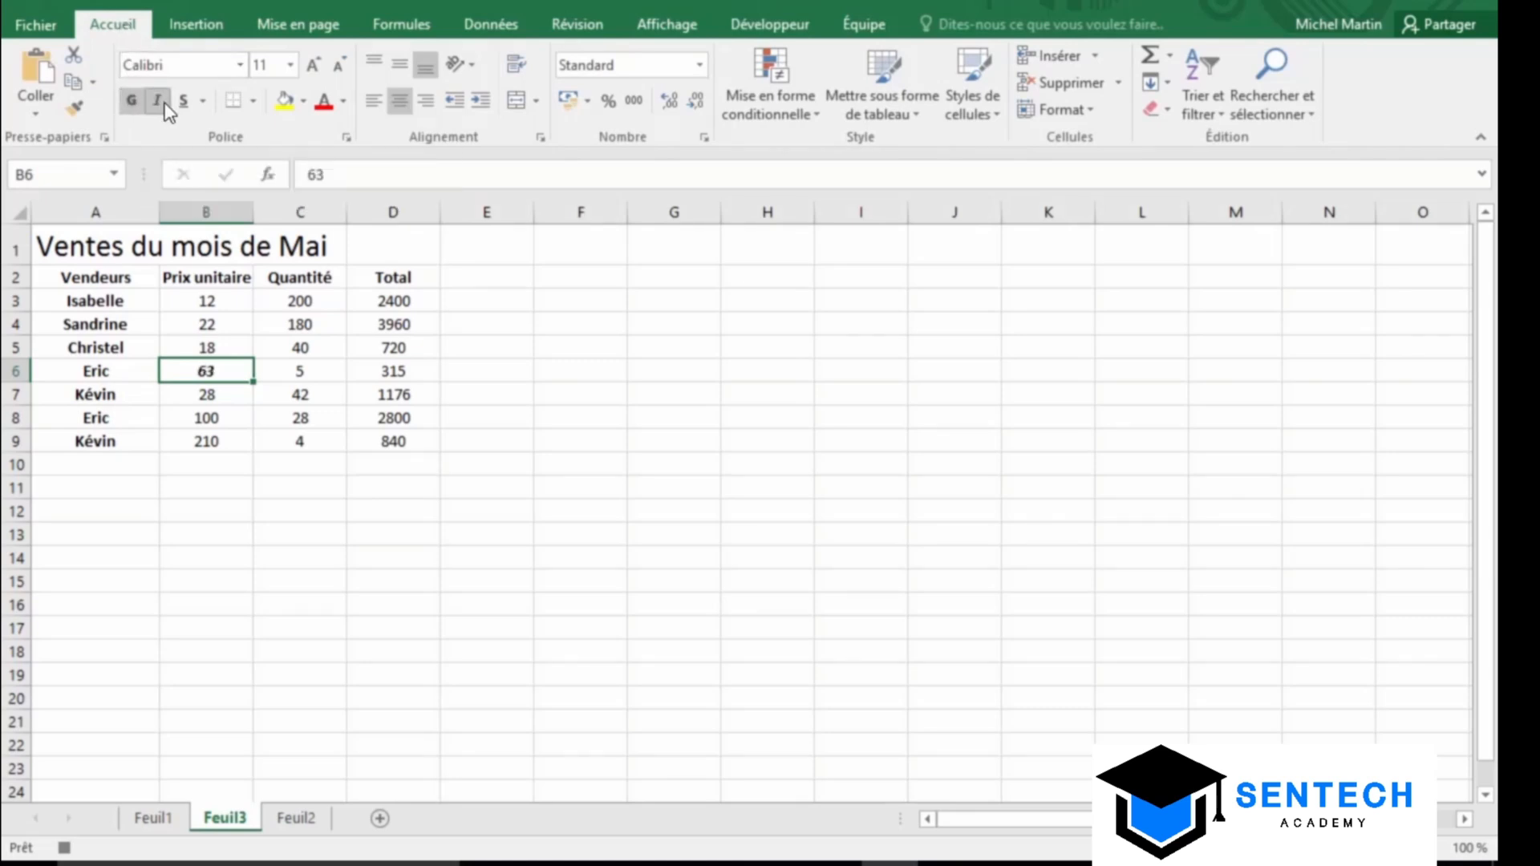
pyautogui.click(184, 101)
pyautogui.click(769, 26)
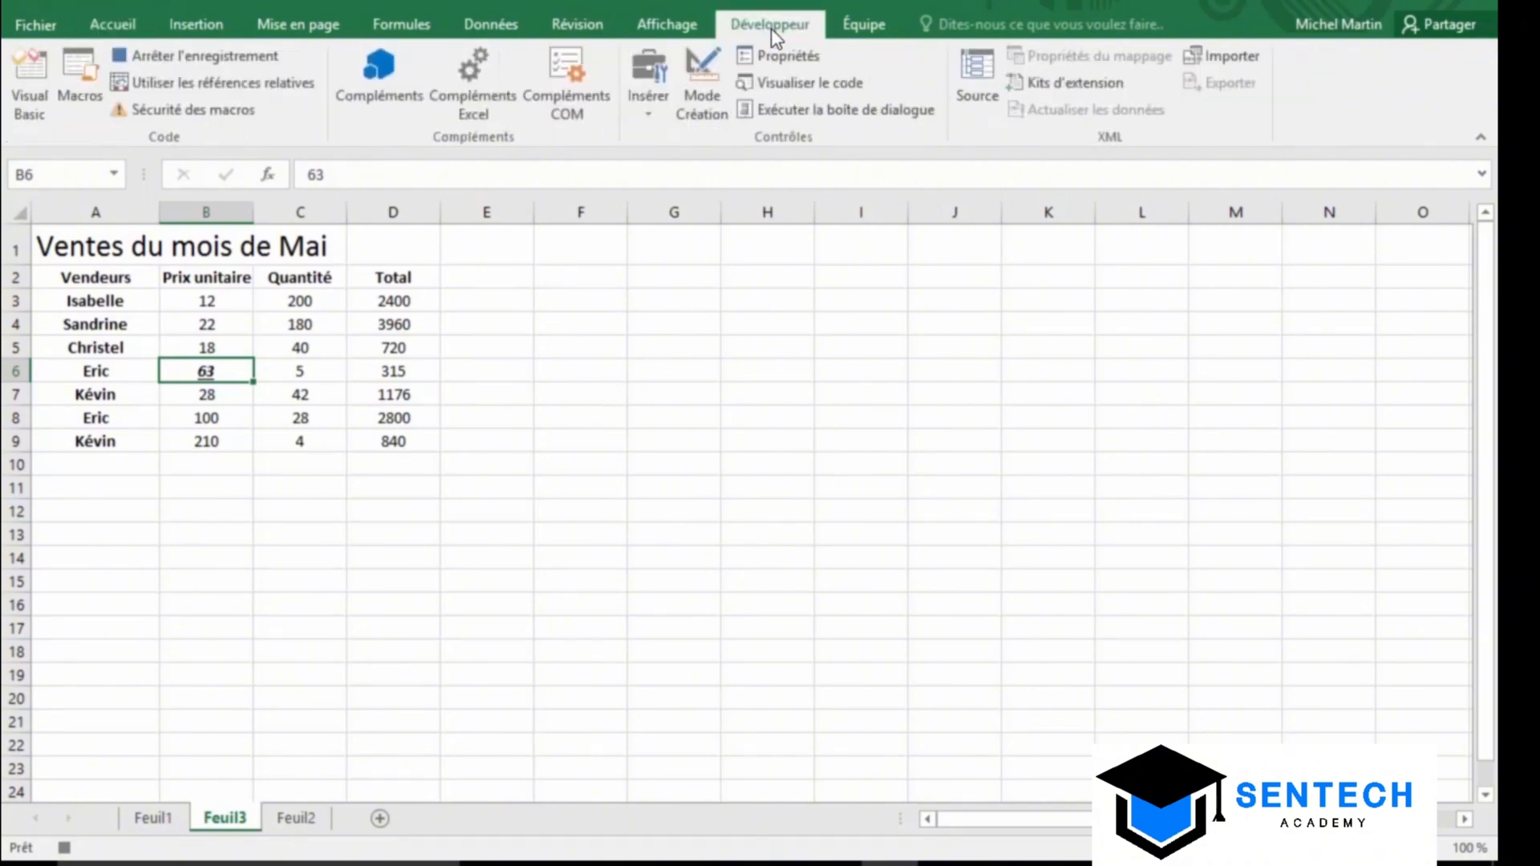
pyautogui.click(260, 56)
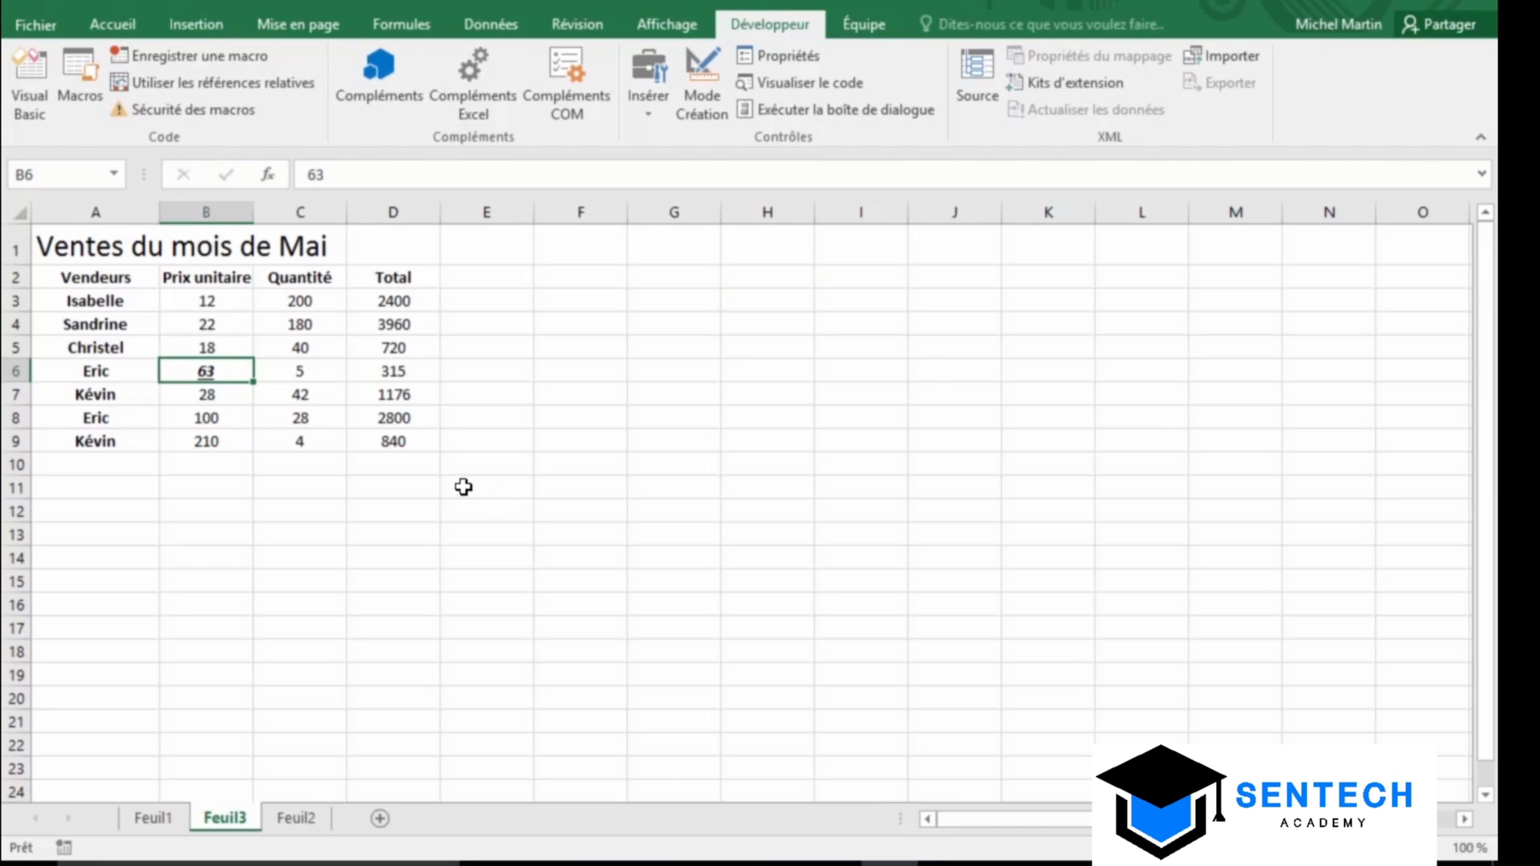
# Select C8:D9 and run the GIS macro from the Macros list
pyautogui.click(318, 421)
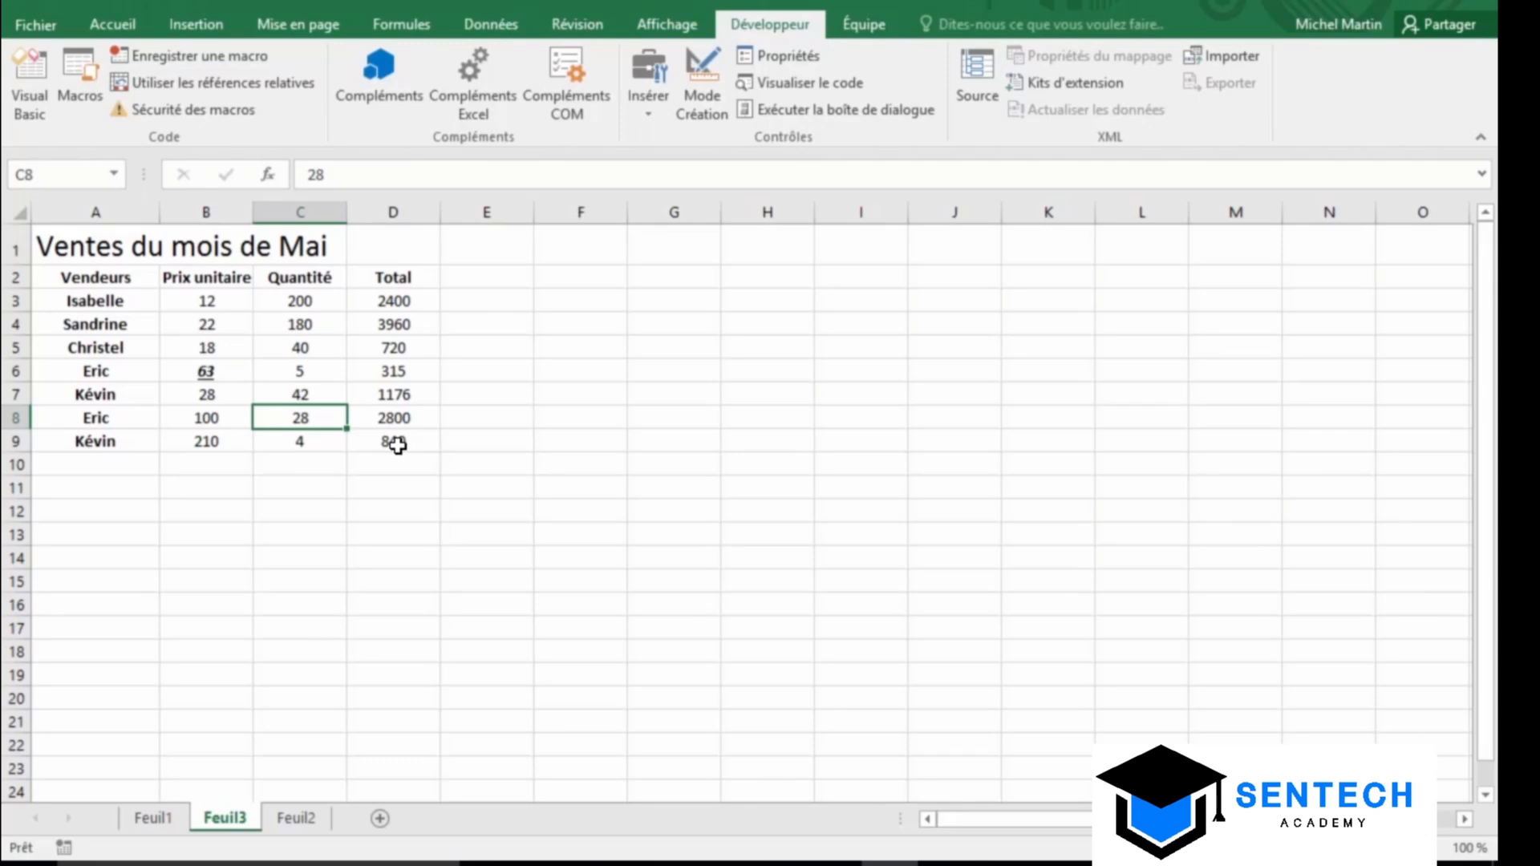
pyautogui.keyDown('shift'); pyautogui.click(398, 446); pyautogui.keyUp('shift')
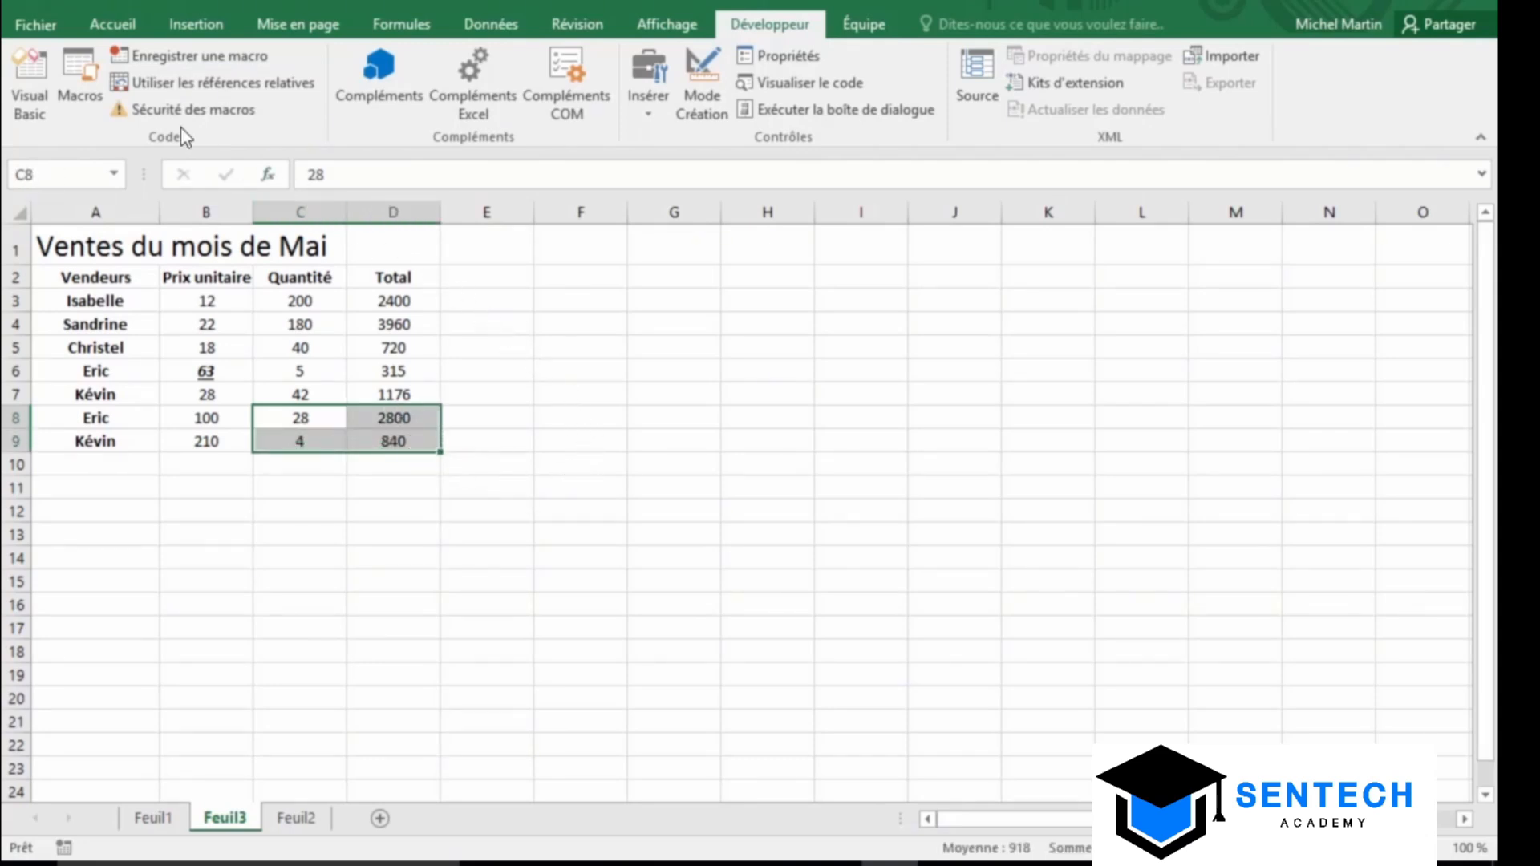
pyautogui.click(87, 61)
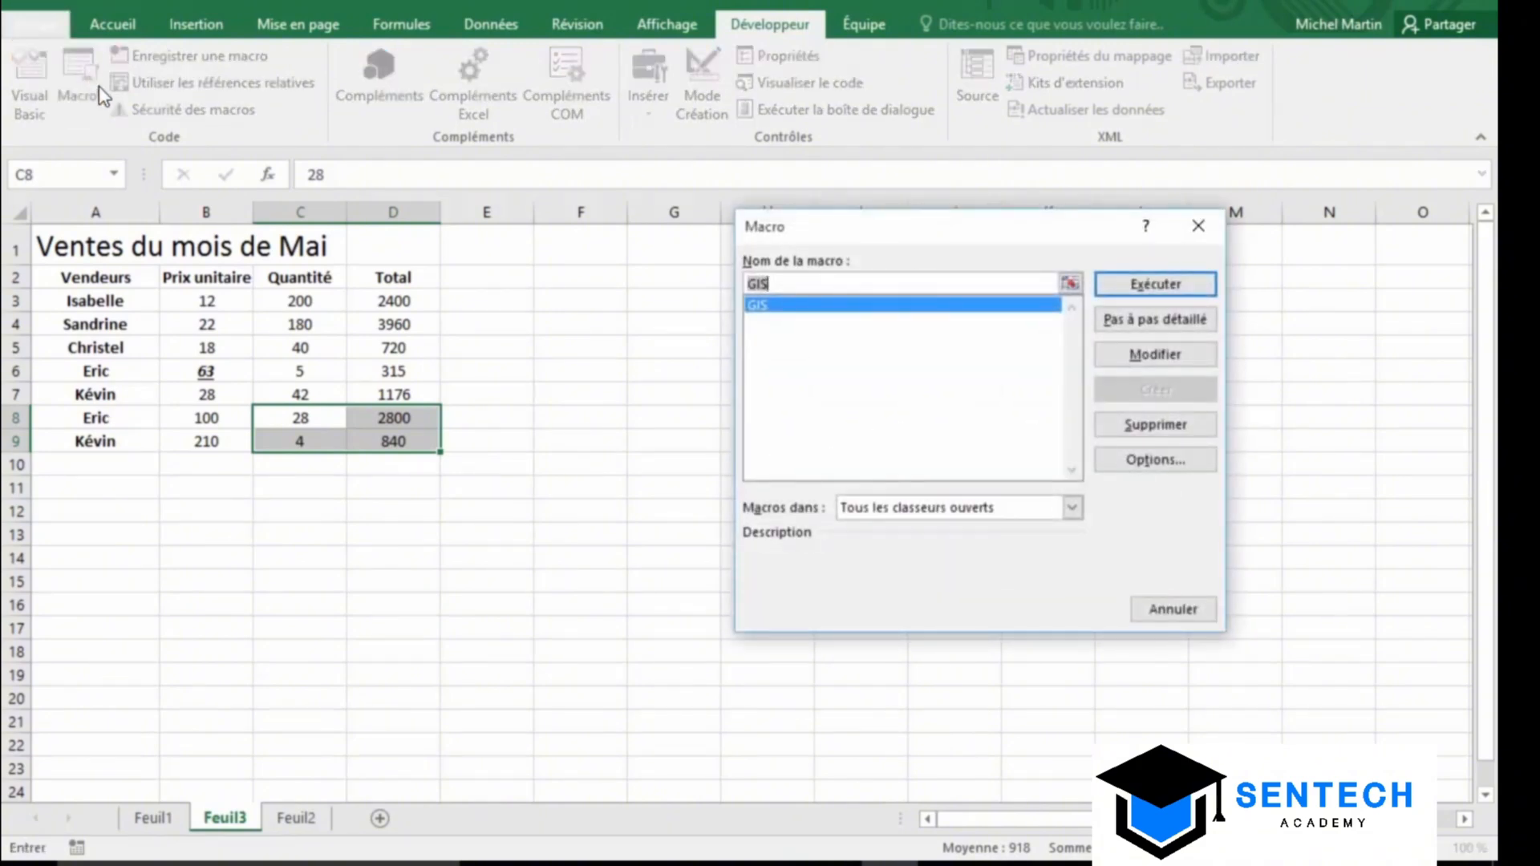
pyautogui.click(783, 310)
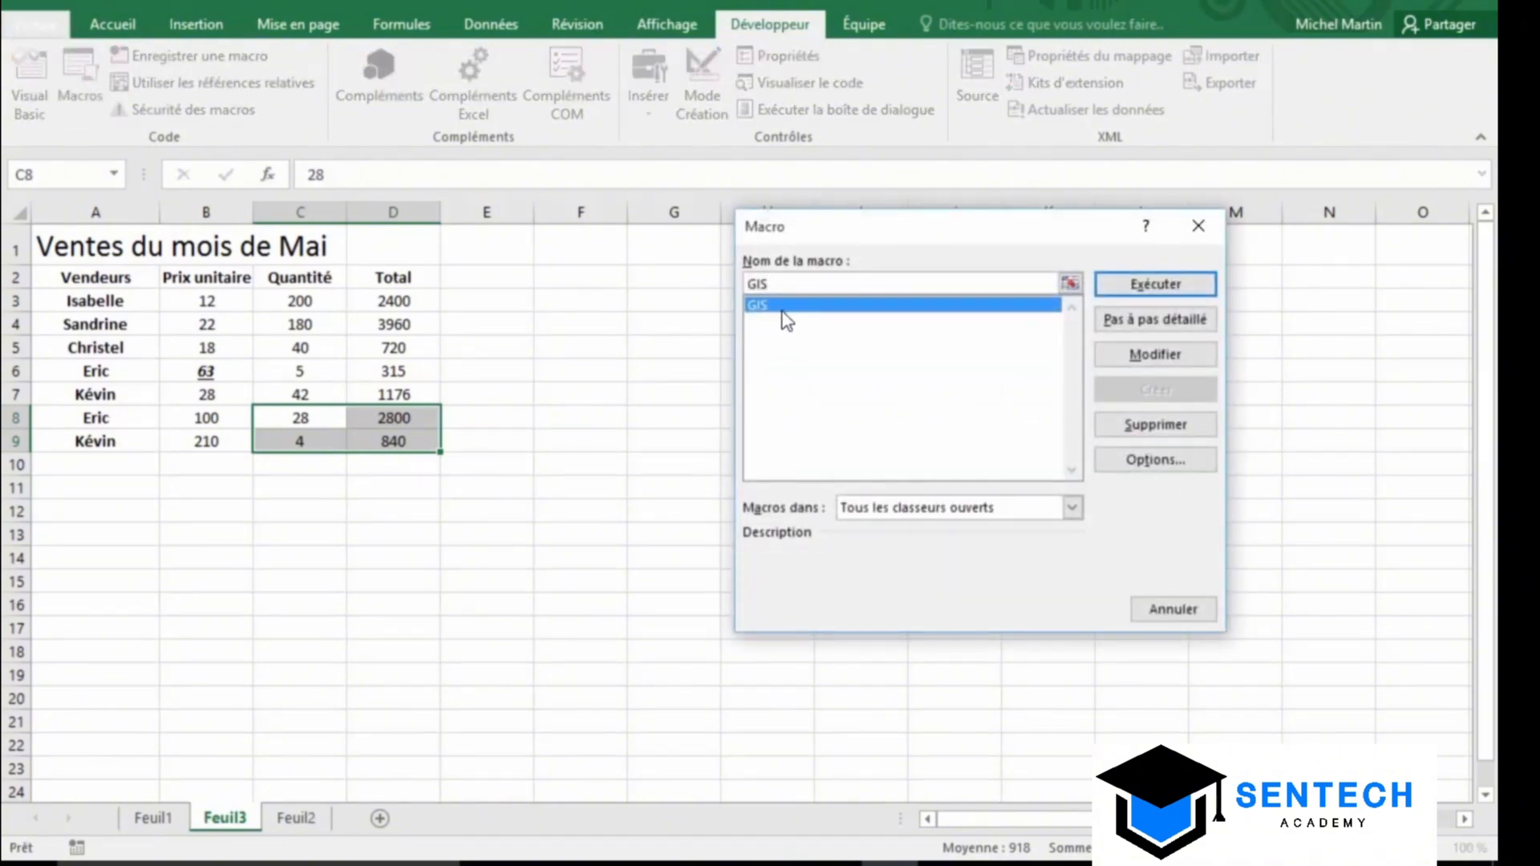
pyautogui.click(1201, 283)
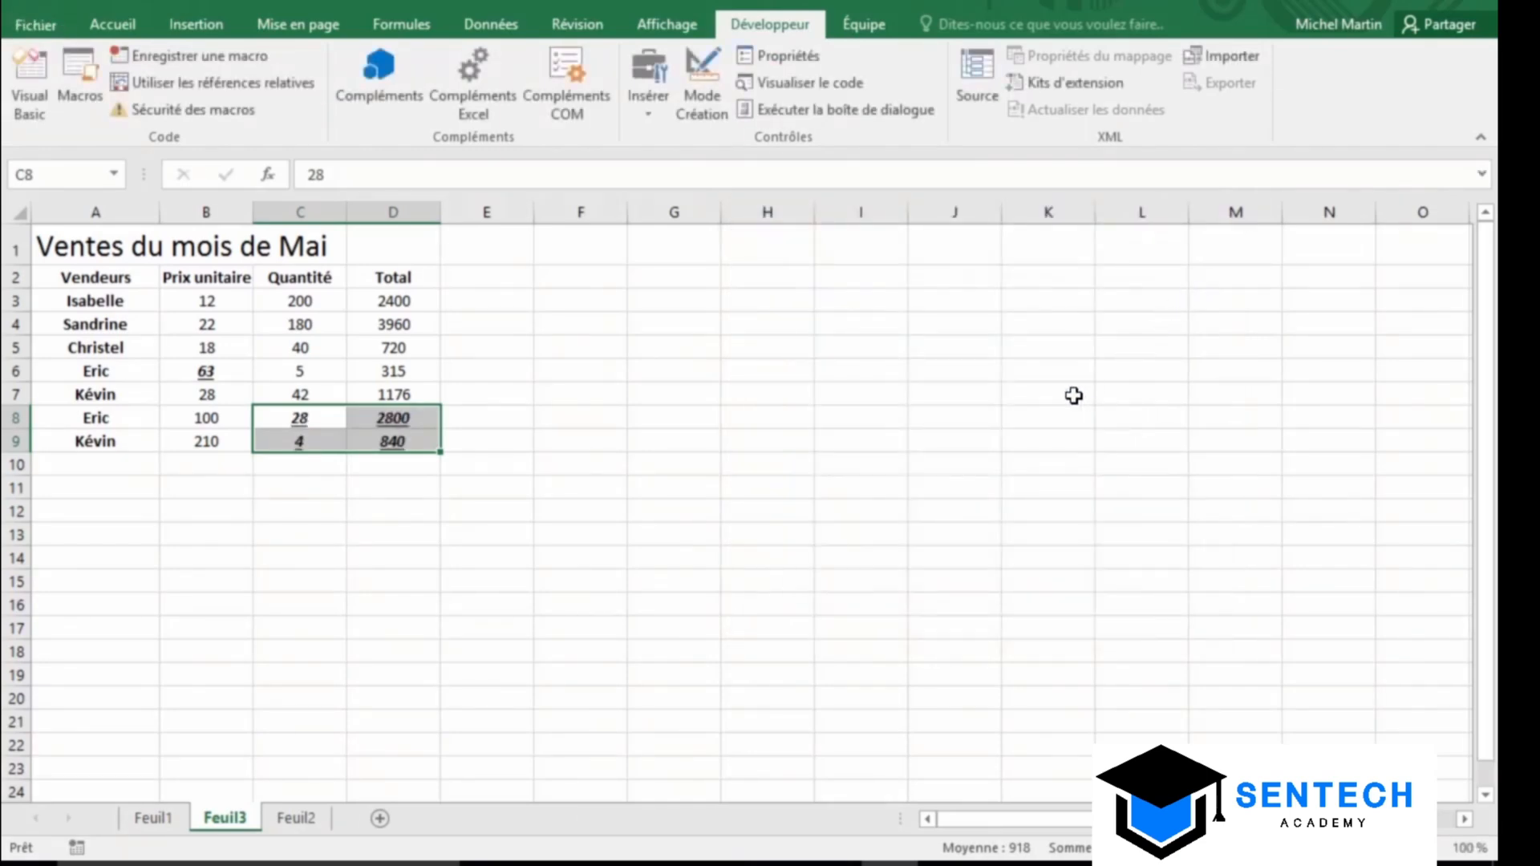
pyautogui.click(587, 465)
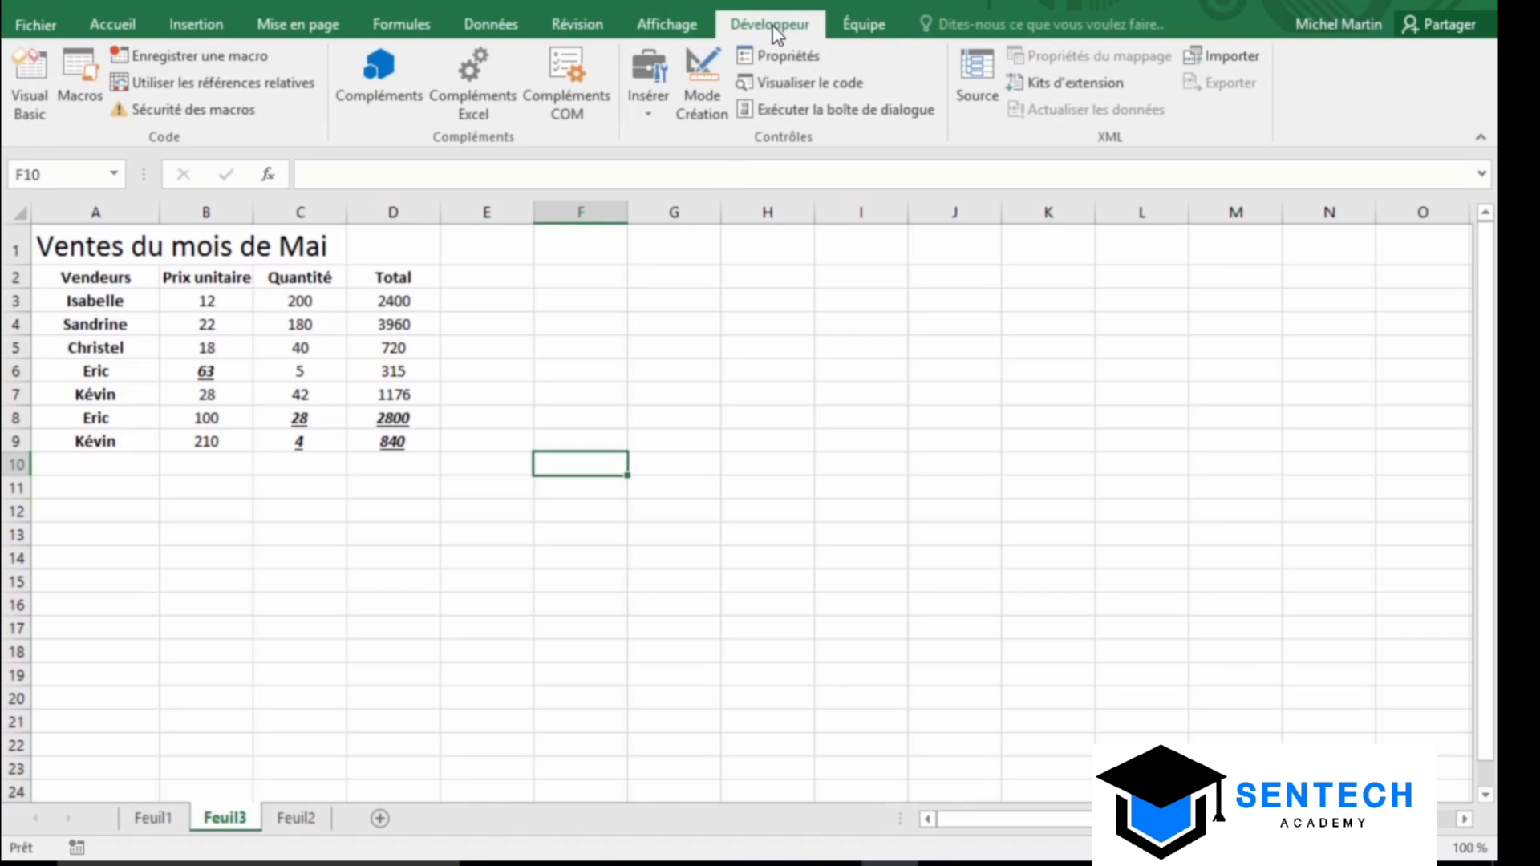
# Set the GIS macro's shortcut key to Ctrl+Shift+I in its Options, then close the Macro dialog
pyautogui.click(70, 61)
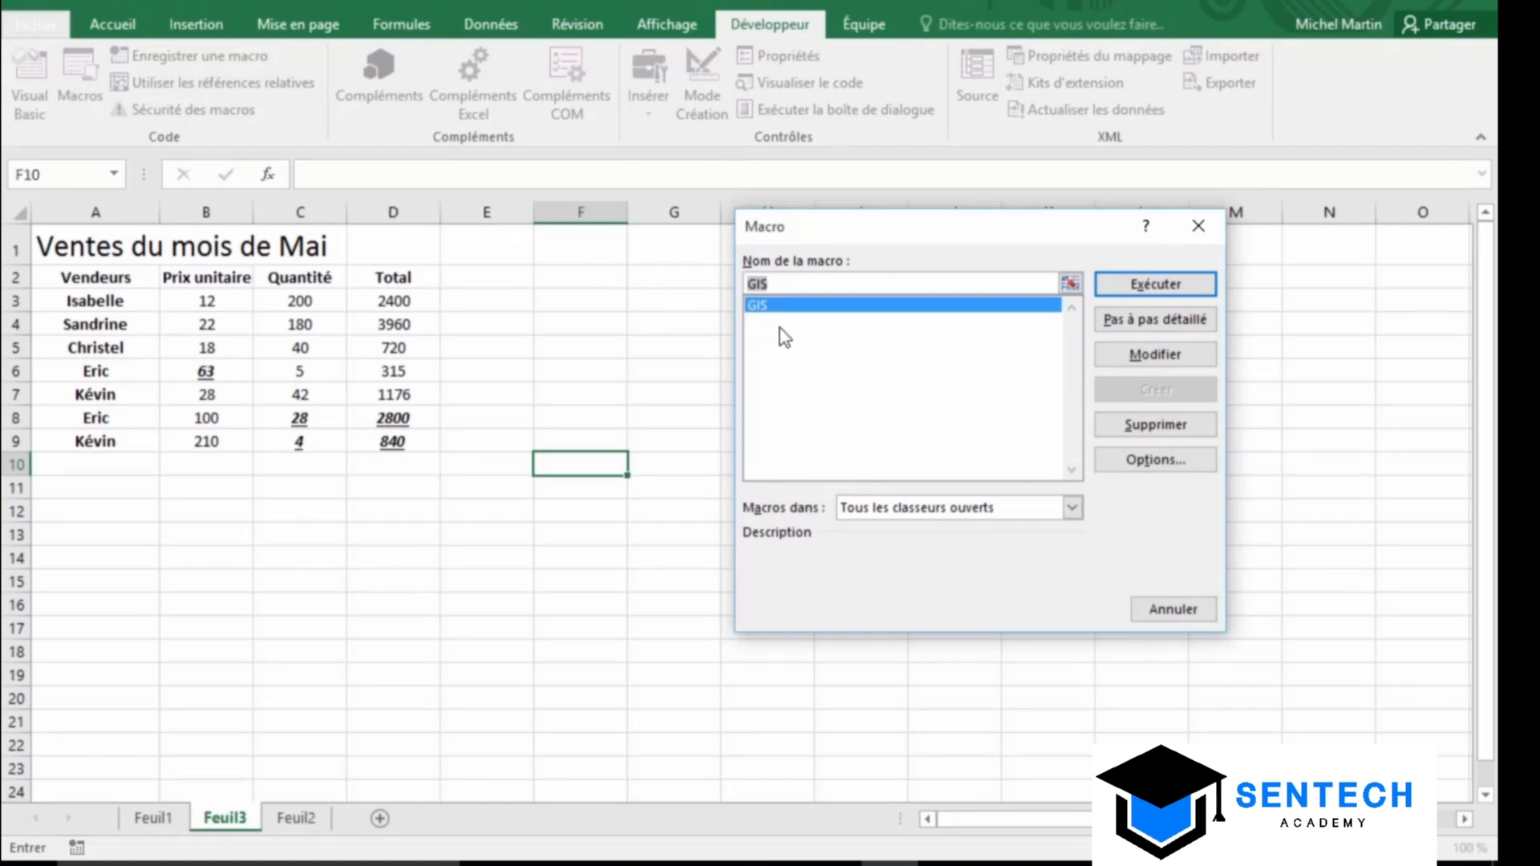
pyautogui.click(794, 308)
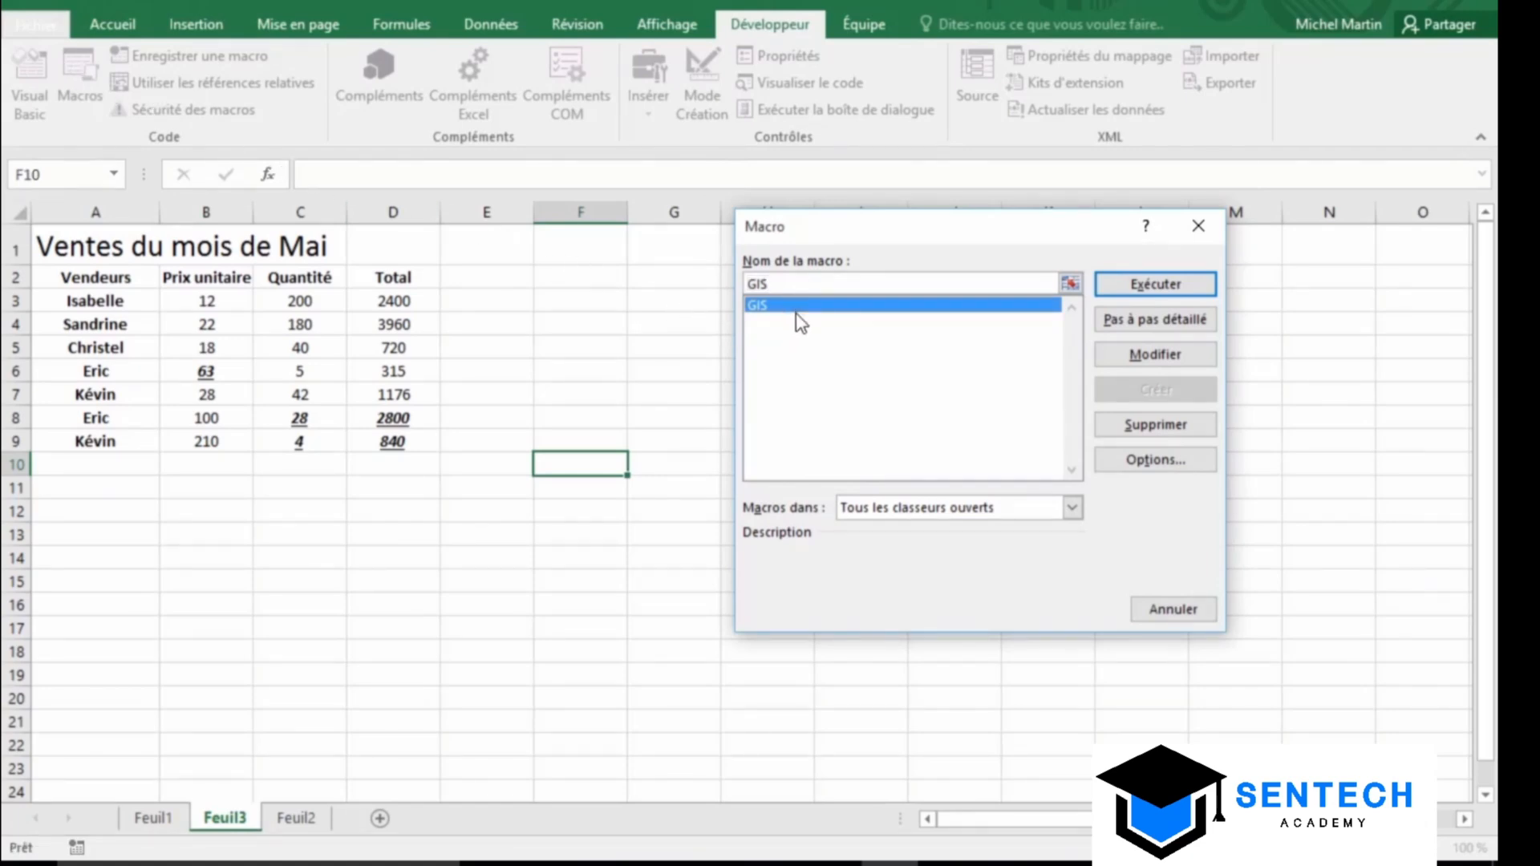
pyautogui.click(1183, 459)
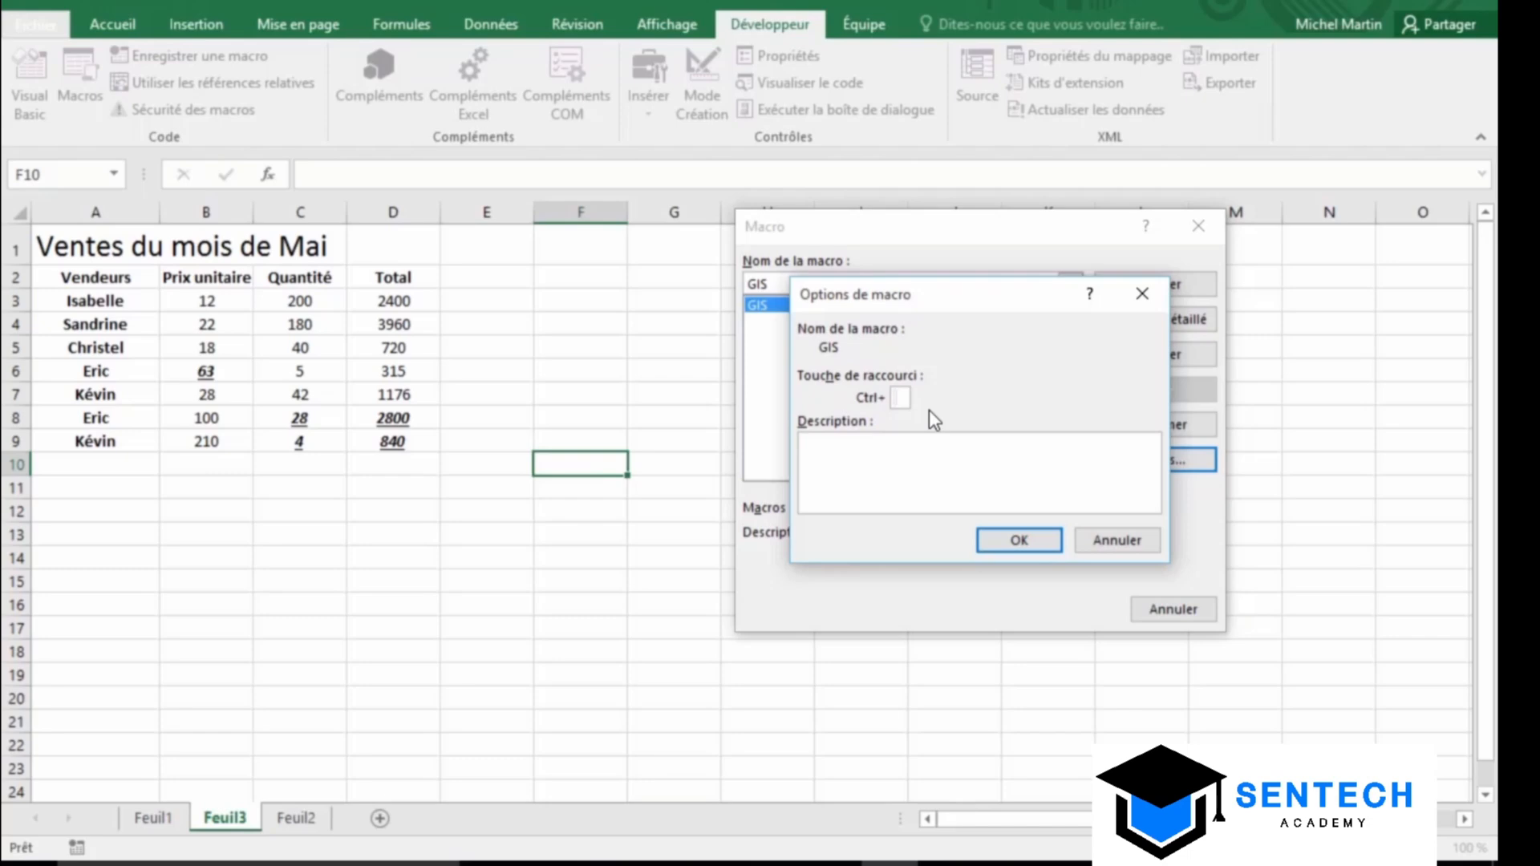
pyautogui.write('I')
pyautogui.click(1012, 538)
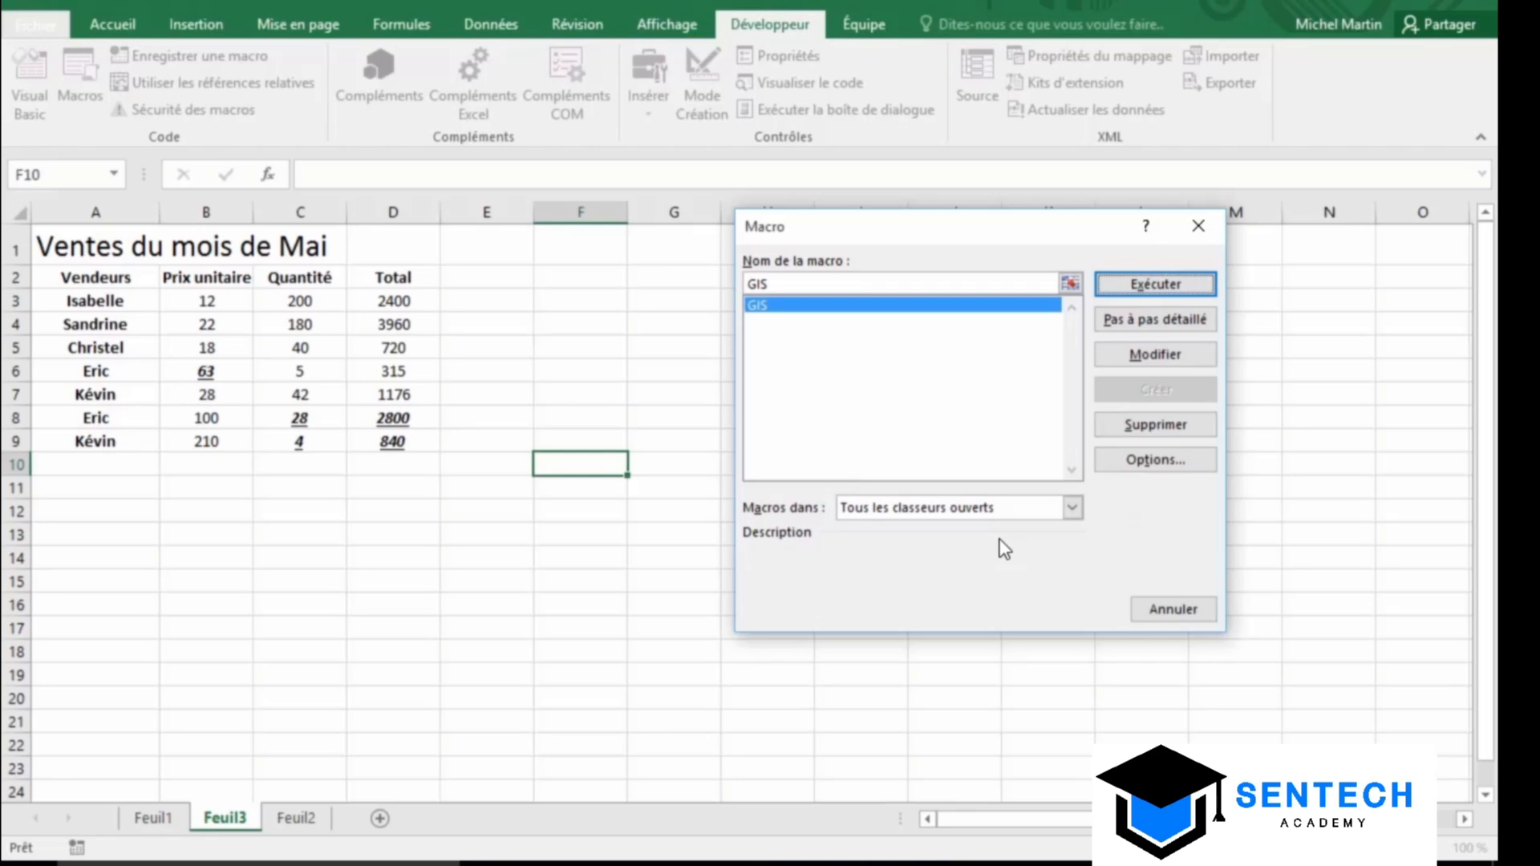
pyautogui.click(1199, 226)
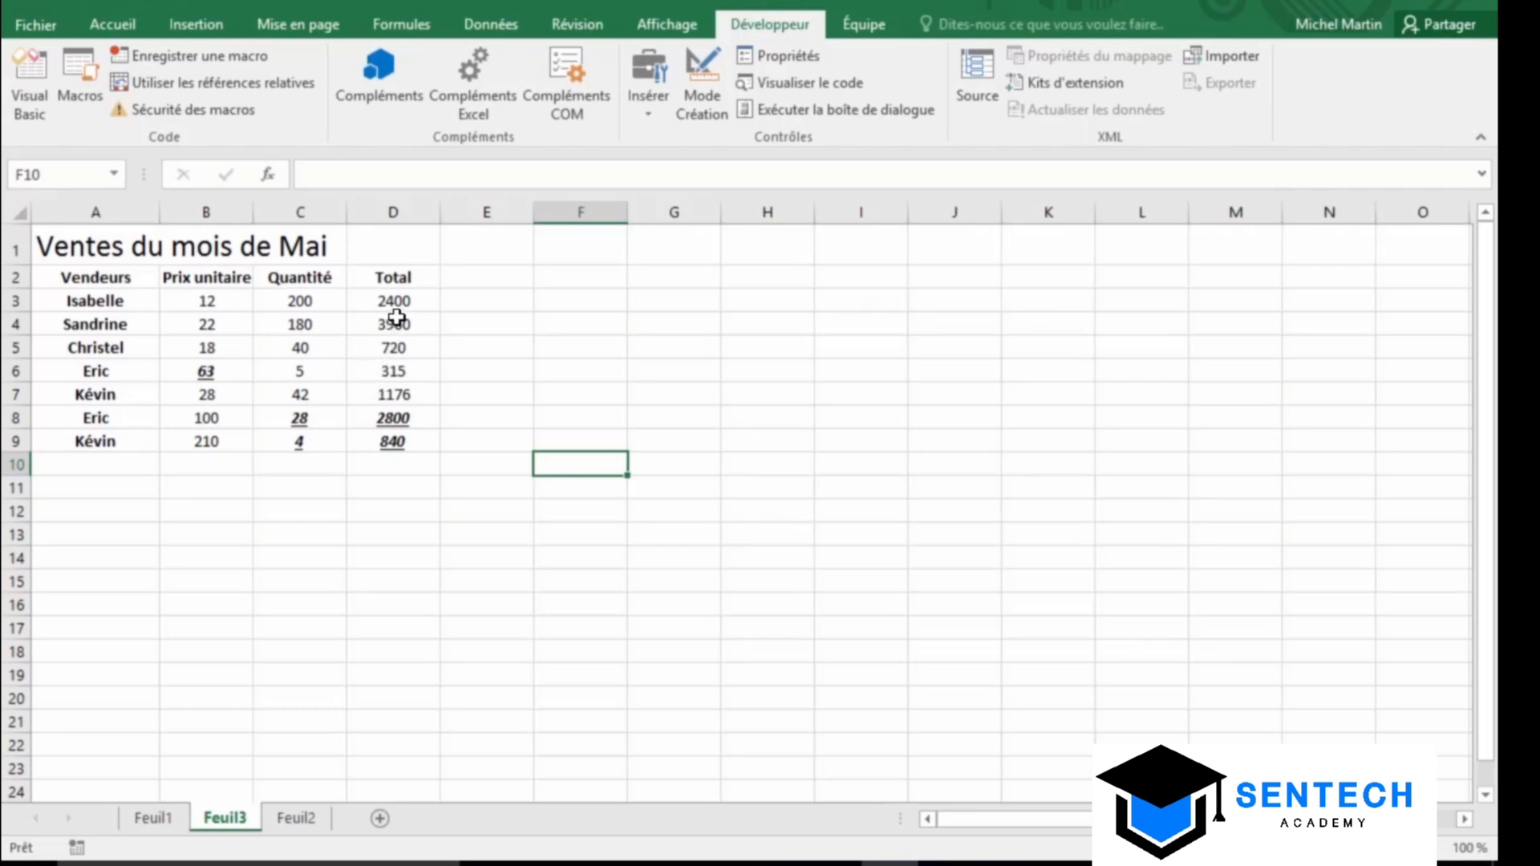
# Select the totals in D3:D5 and apply the GIS macro with its keyboard shortcut
pyautogui.moveTo(397, 301); pyautogui.dragTo(413, 359)
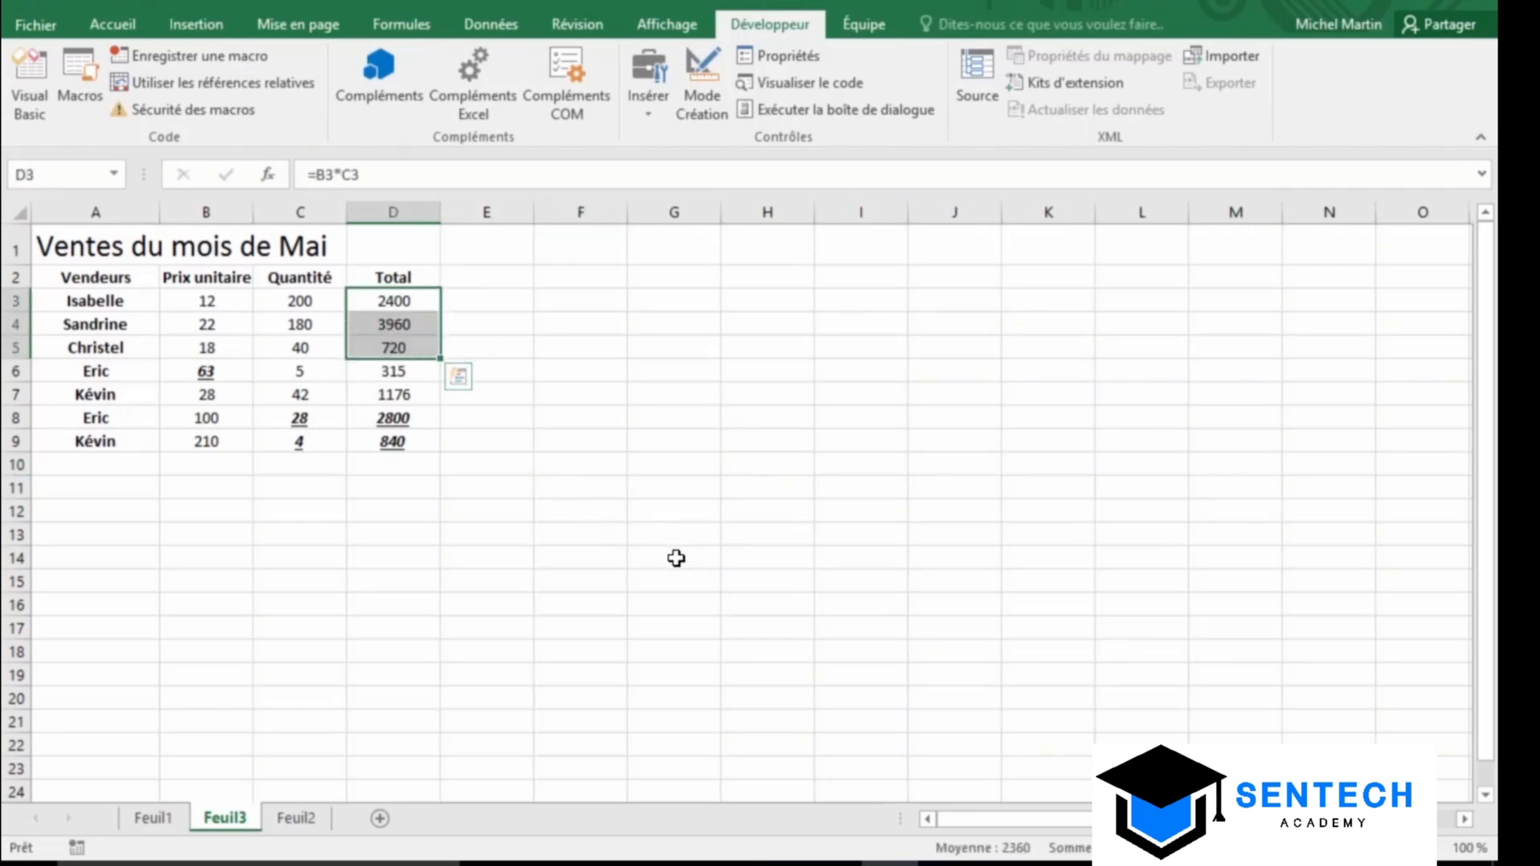
pyautogui.hotkey('ctrl', 'g')
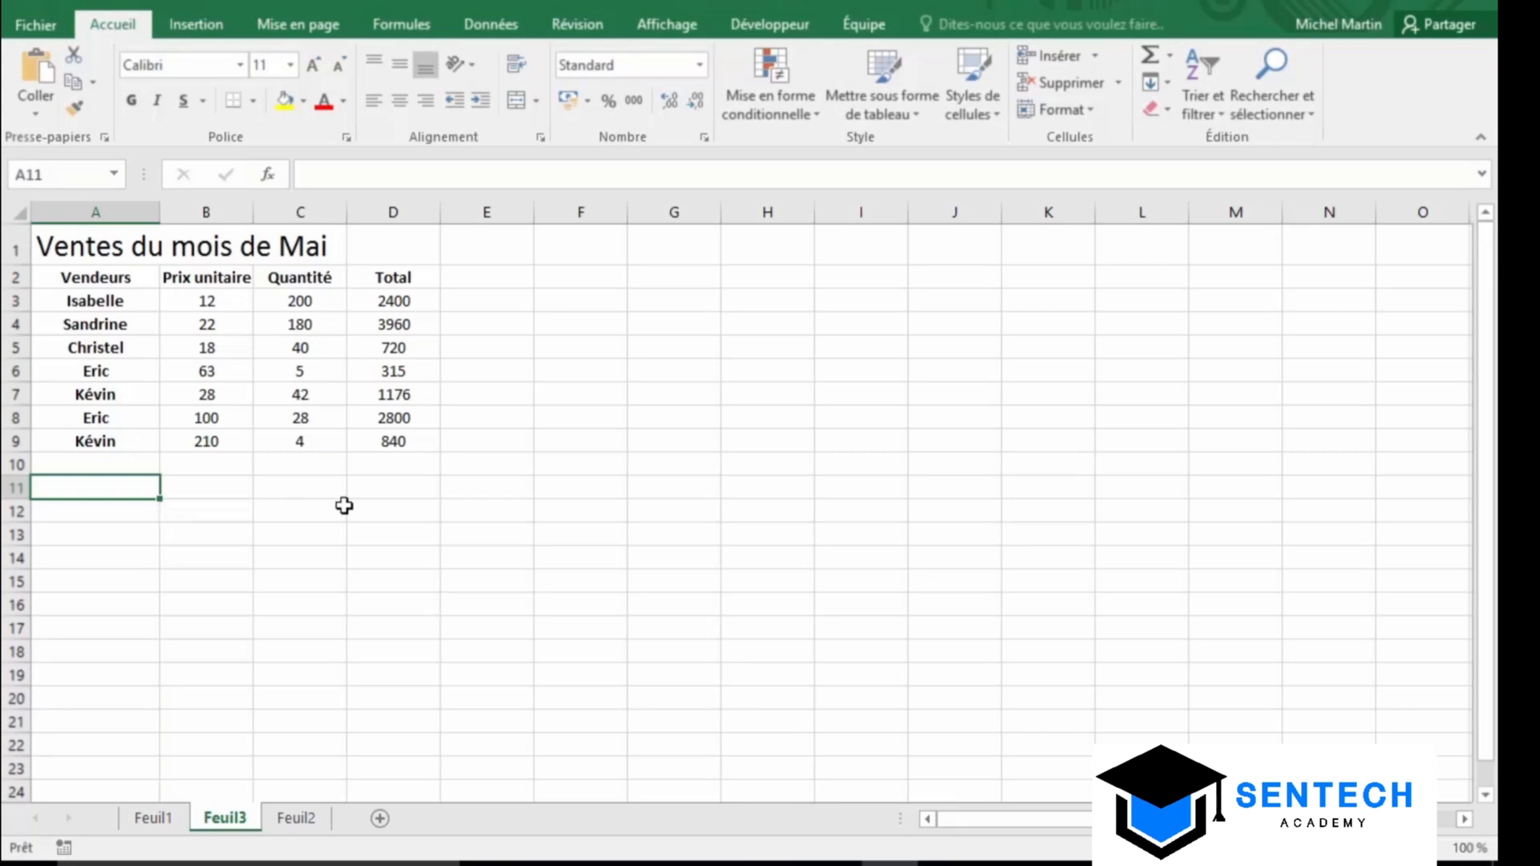
# Save the workbook to the cloud in the OneDrive - Personnel Documents folder
pyautogui.click(1448, 25)
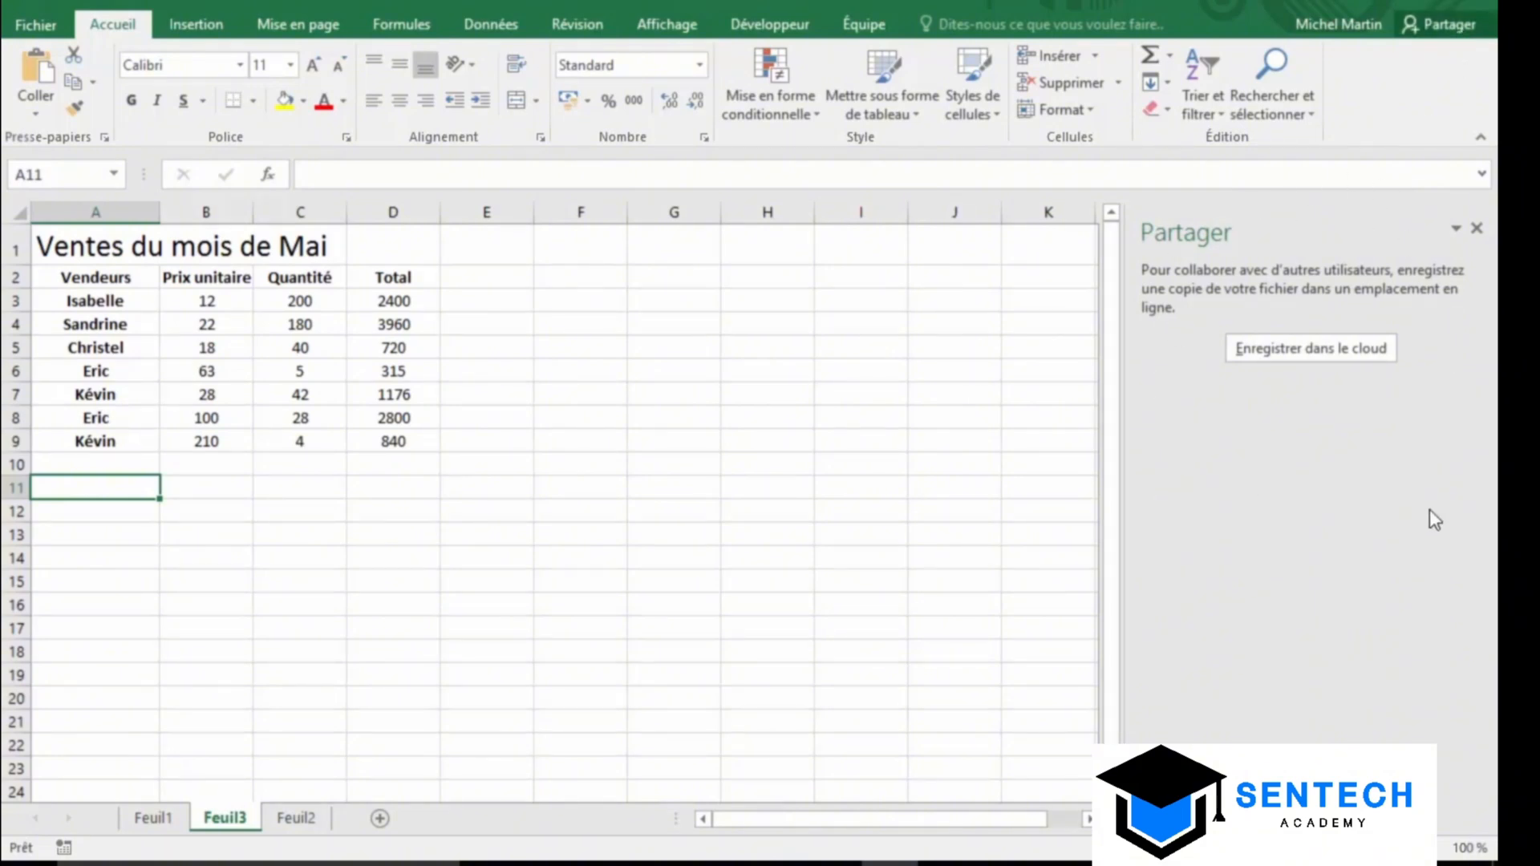
pyautogui.click(1359, 356)
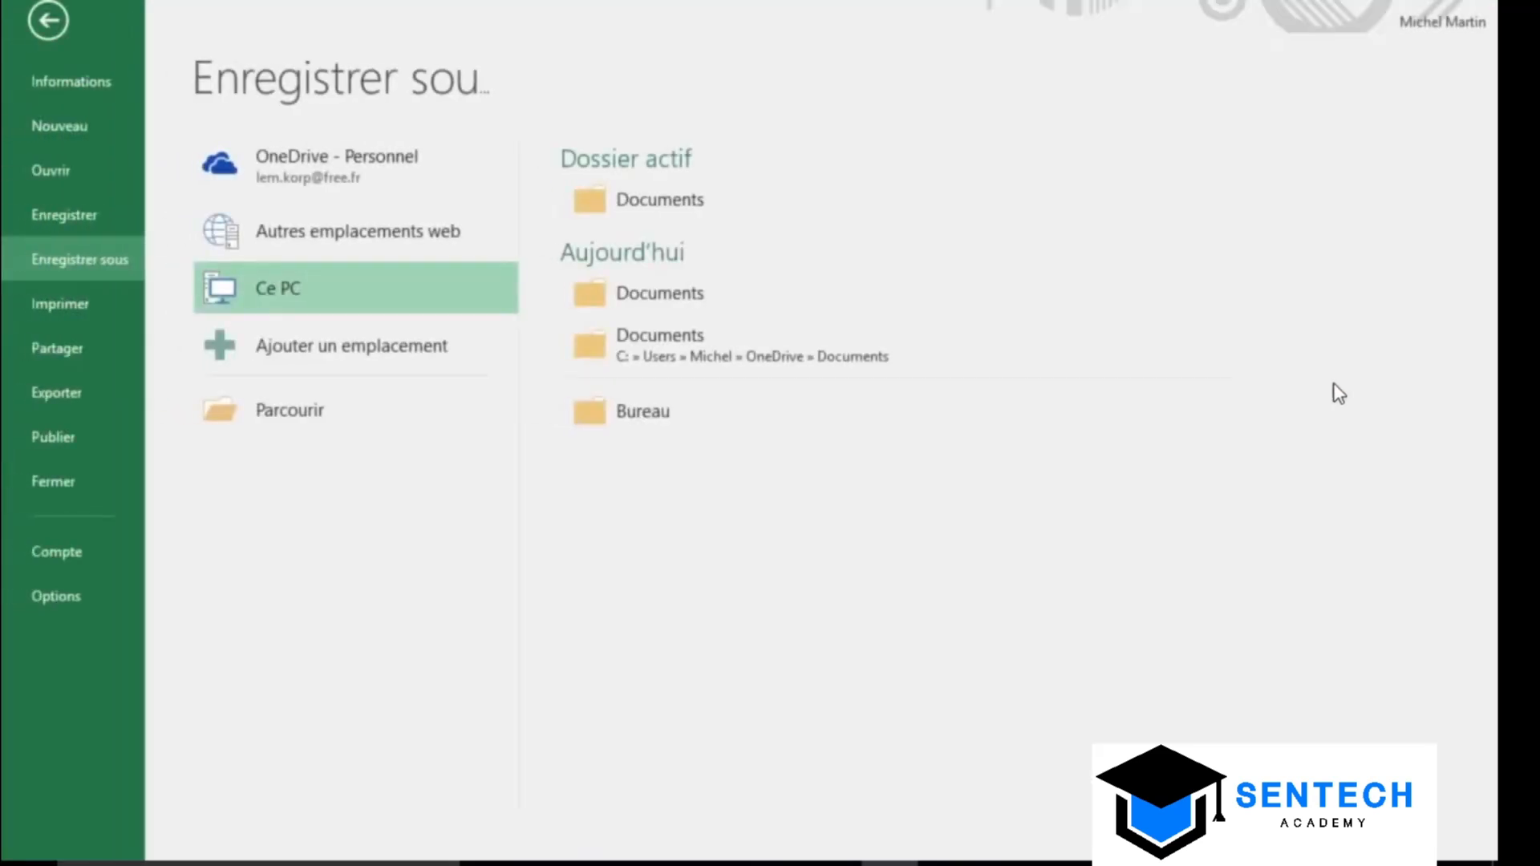
pyautogui.click(330, 165)
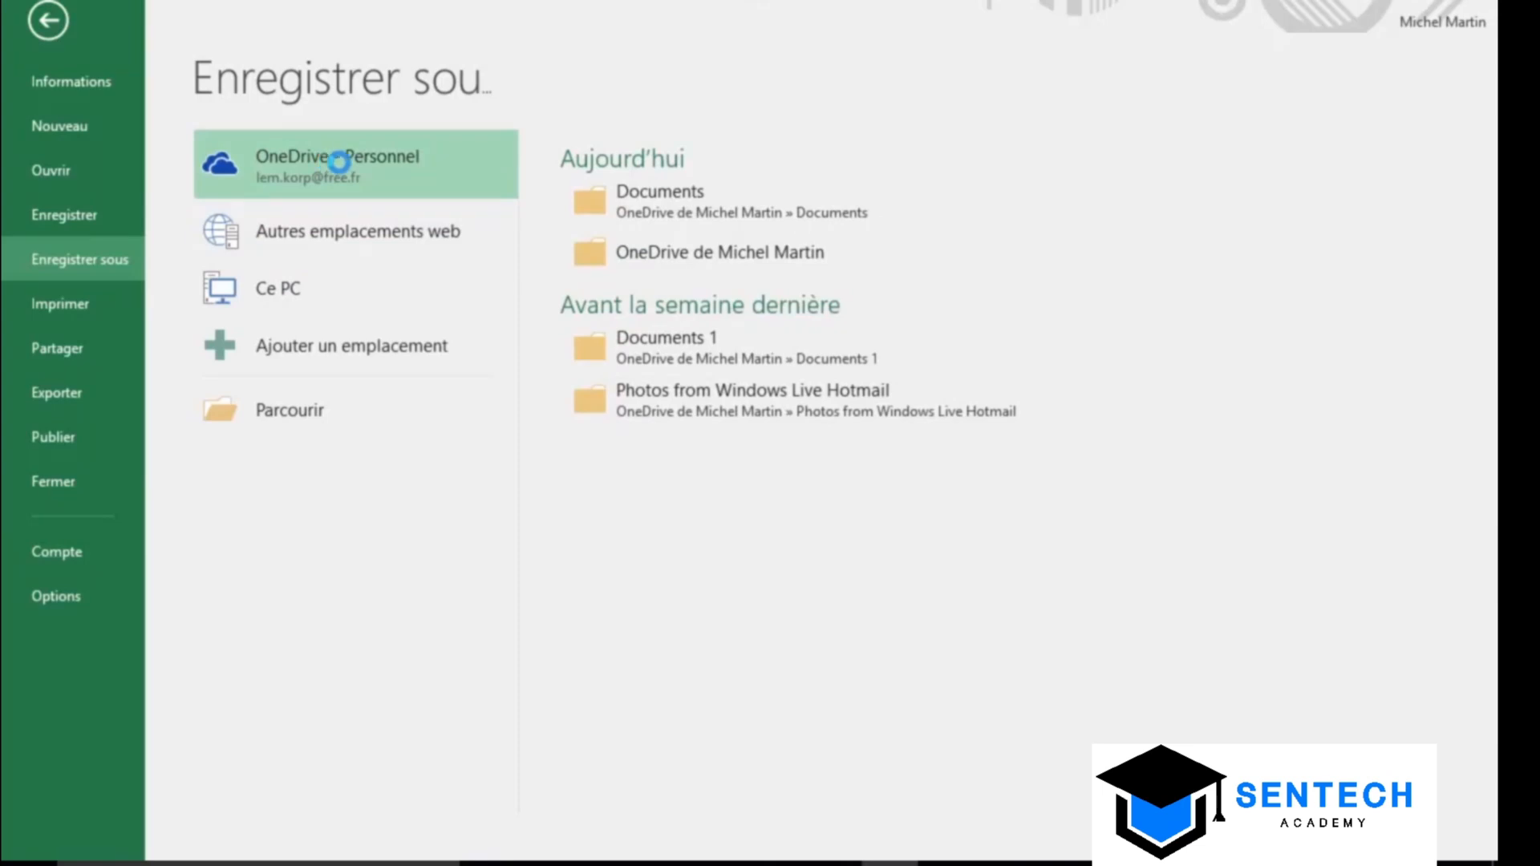
pyautogui.click(343, 162)
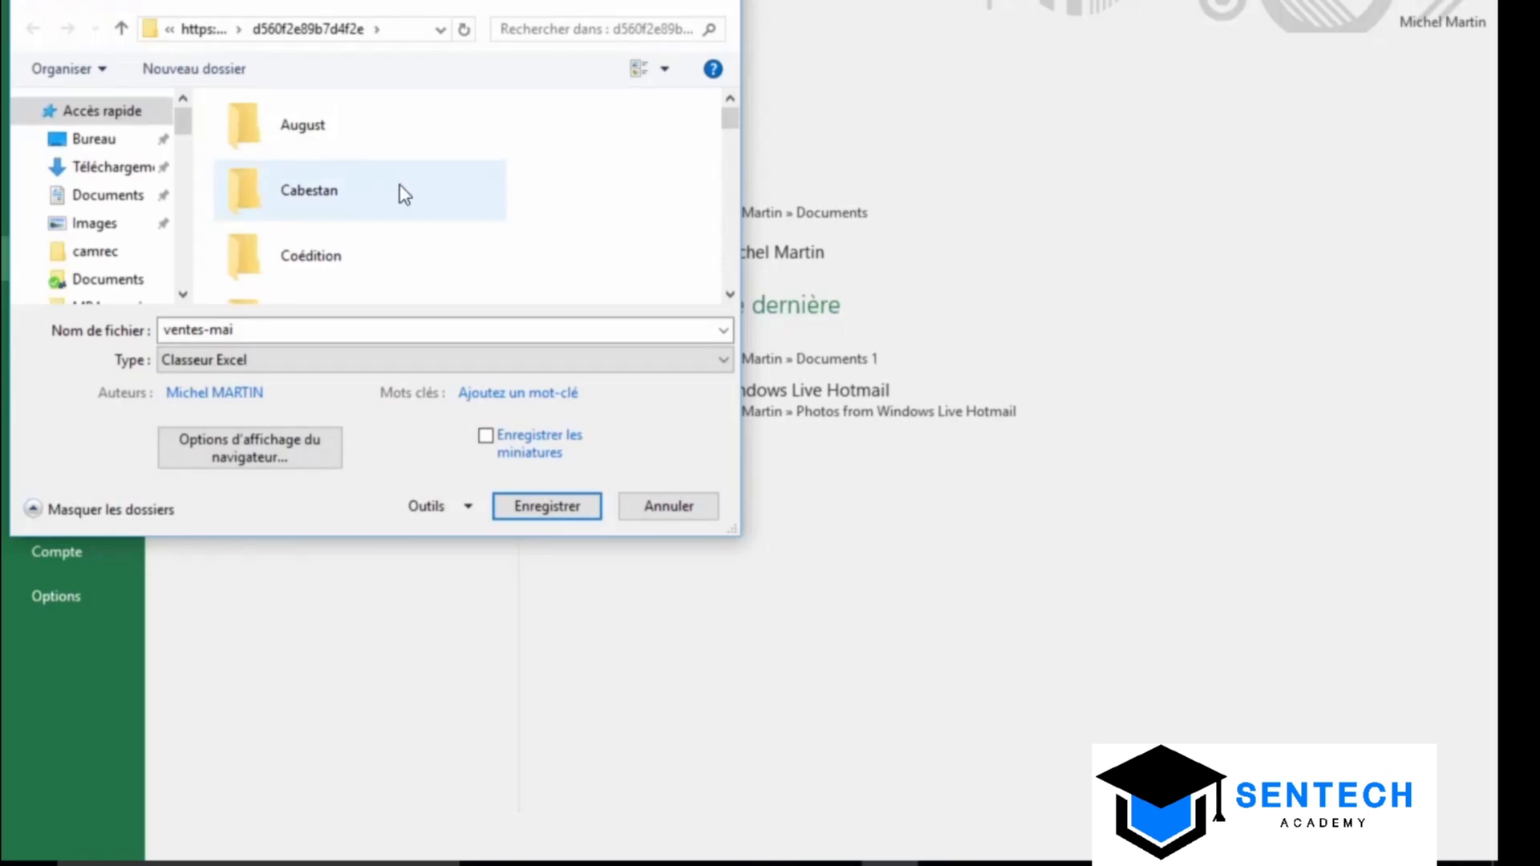
pyautogui.scroll(-2, 728, 222)
pyautogui.scroll(-1, 728, 220)
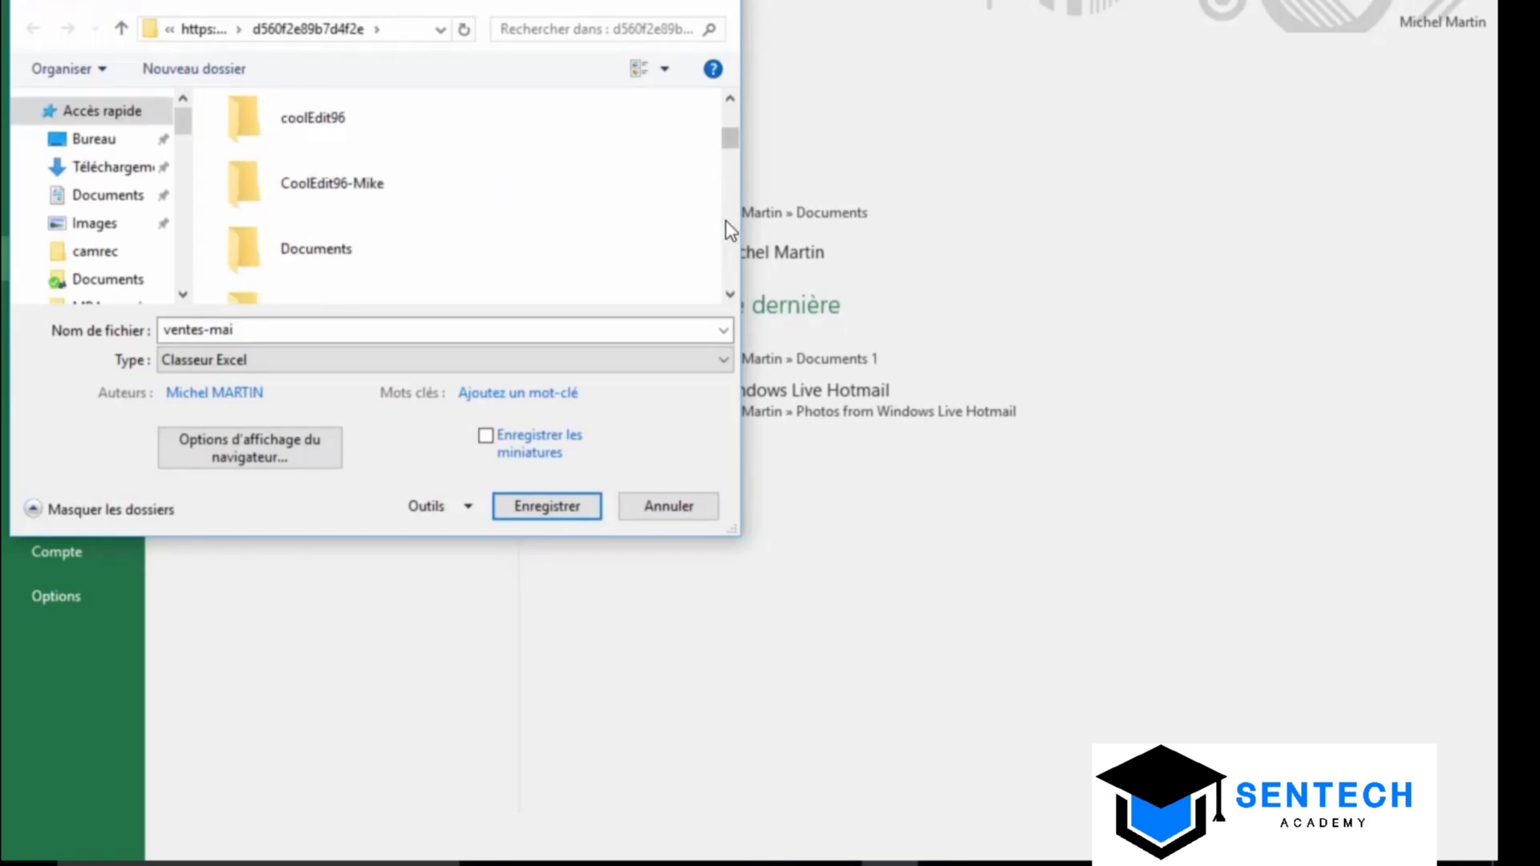
pyautogui.click(331, 248)
pyautogui.doubleClick(330, 249)
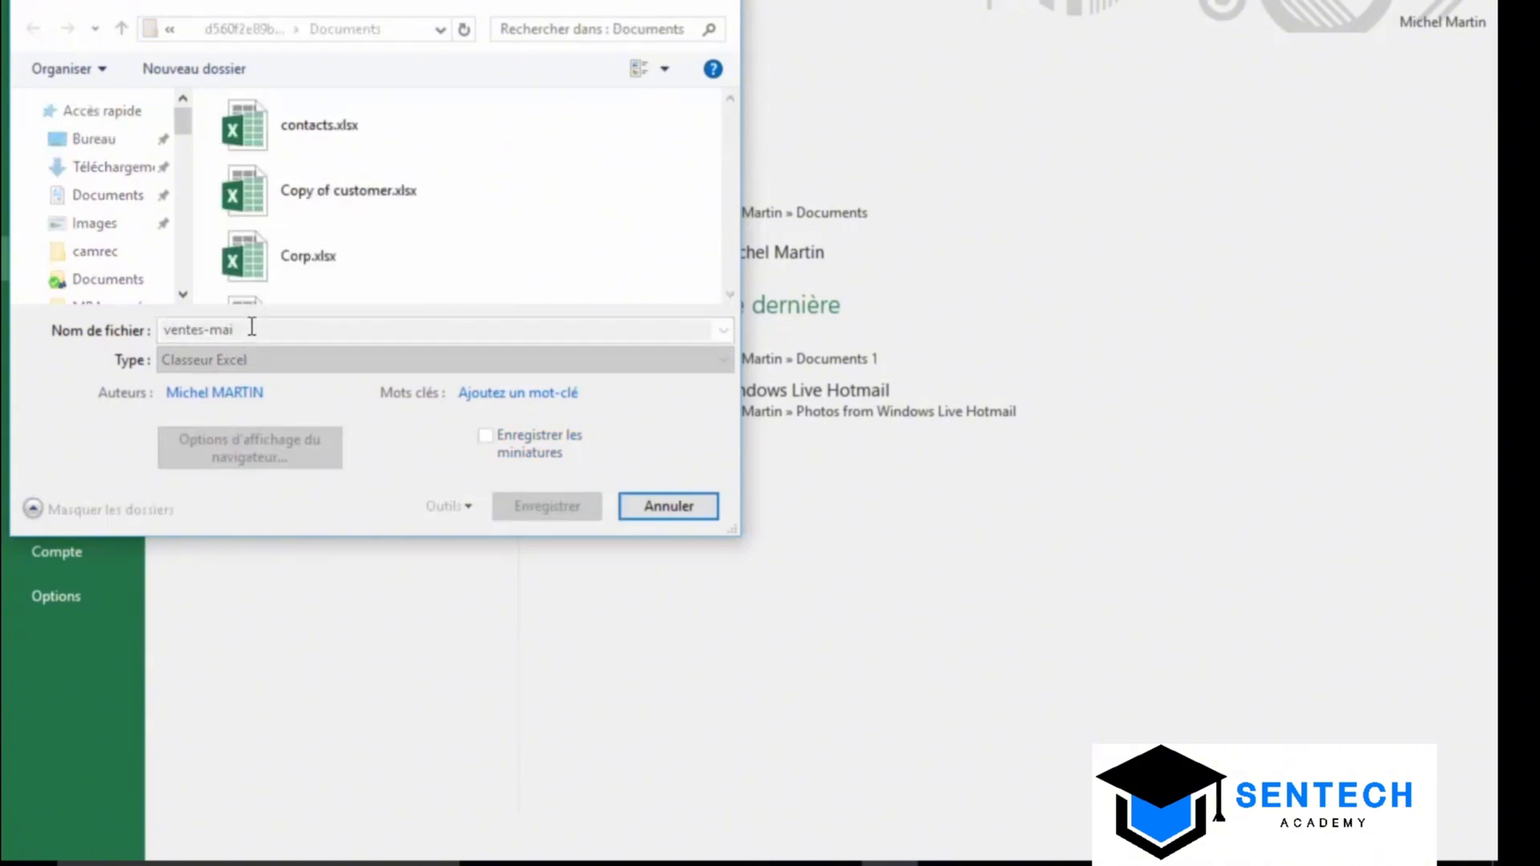
# Rename the file to ventes05 and save it
pyautogui.press('End')
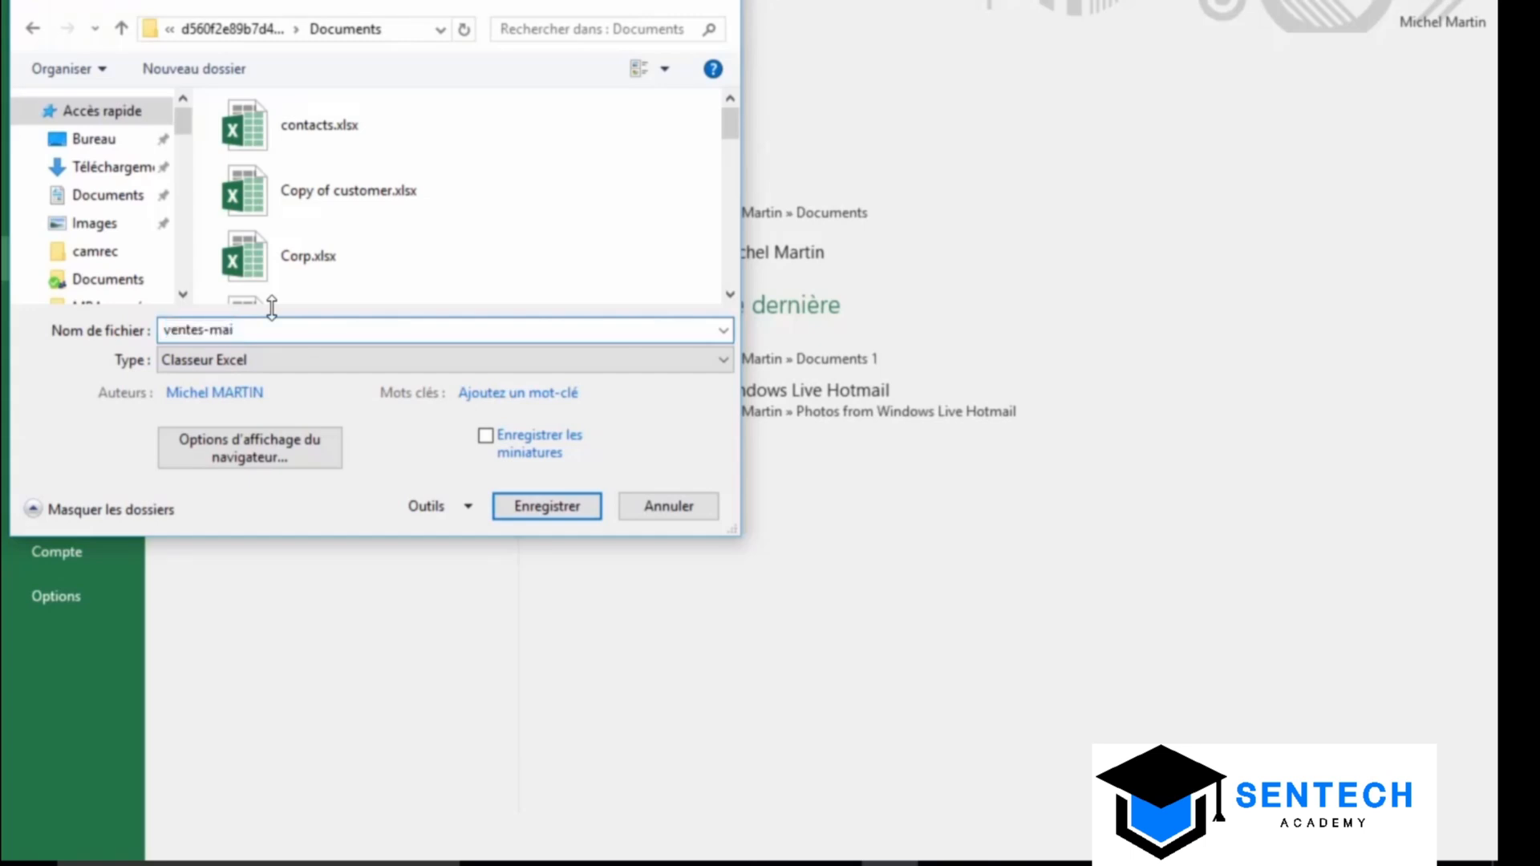
pyautogui.hotkey('shift', 'Left')
pyautogui.hotkey('shift', 'Left')
pyautogui.hotkey('shift', 'Left')
pyautogui.hotkey('shift', 'Left')
pyautogui.write('05')
pyautogui.click(545, 508)
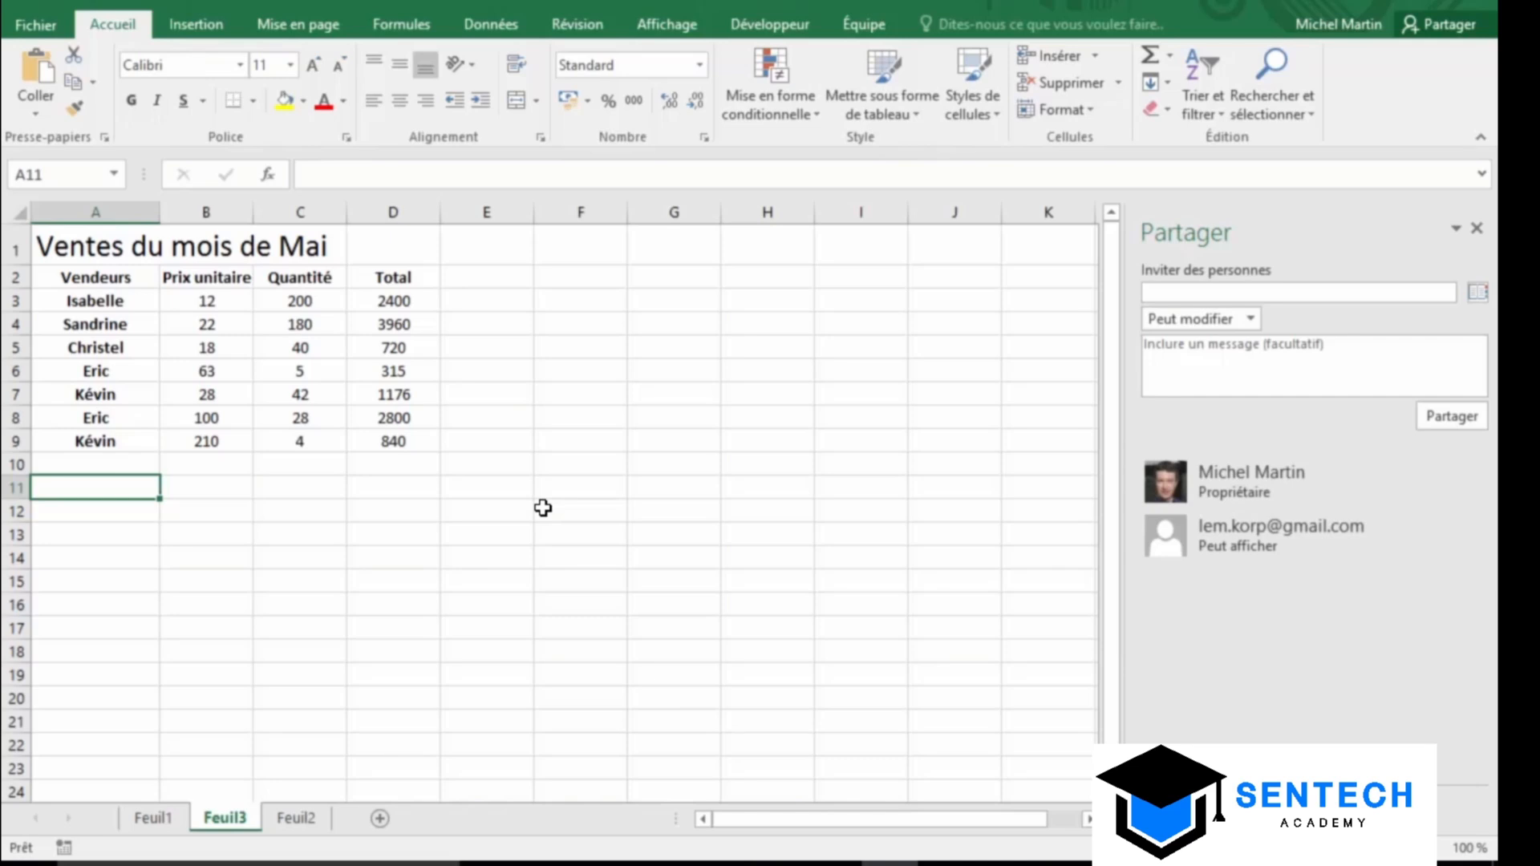
# Add the invitee's e-mail address with Peut modifier permission
pyautogui.click(1183, 293)
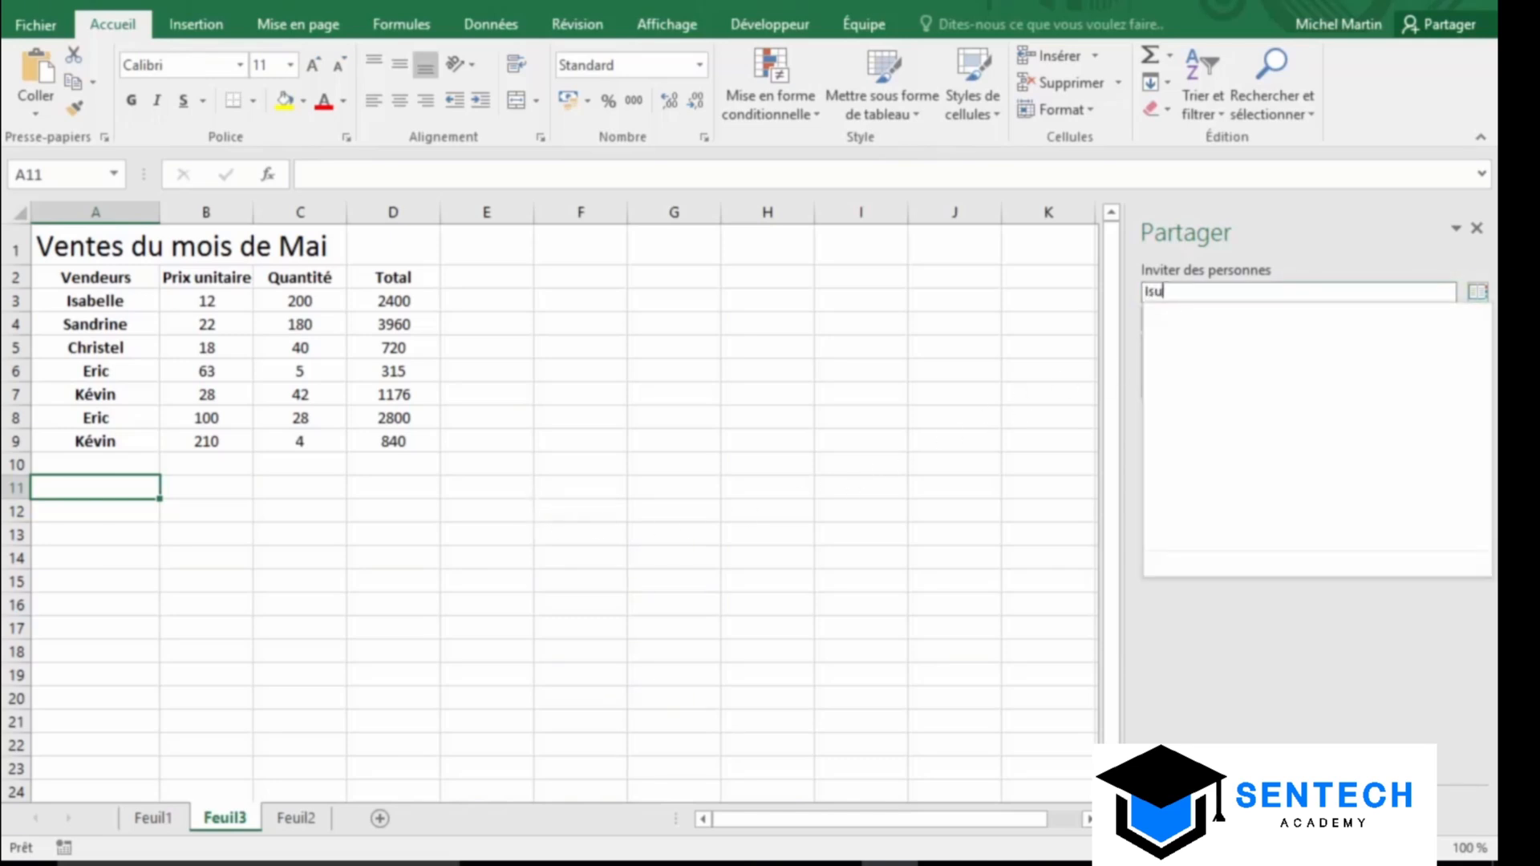
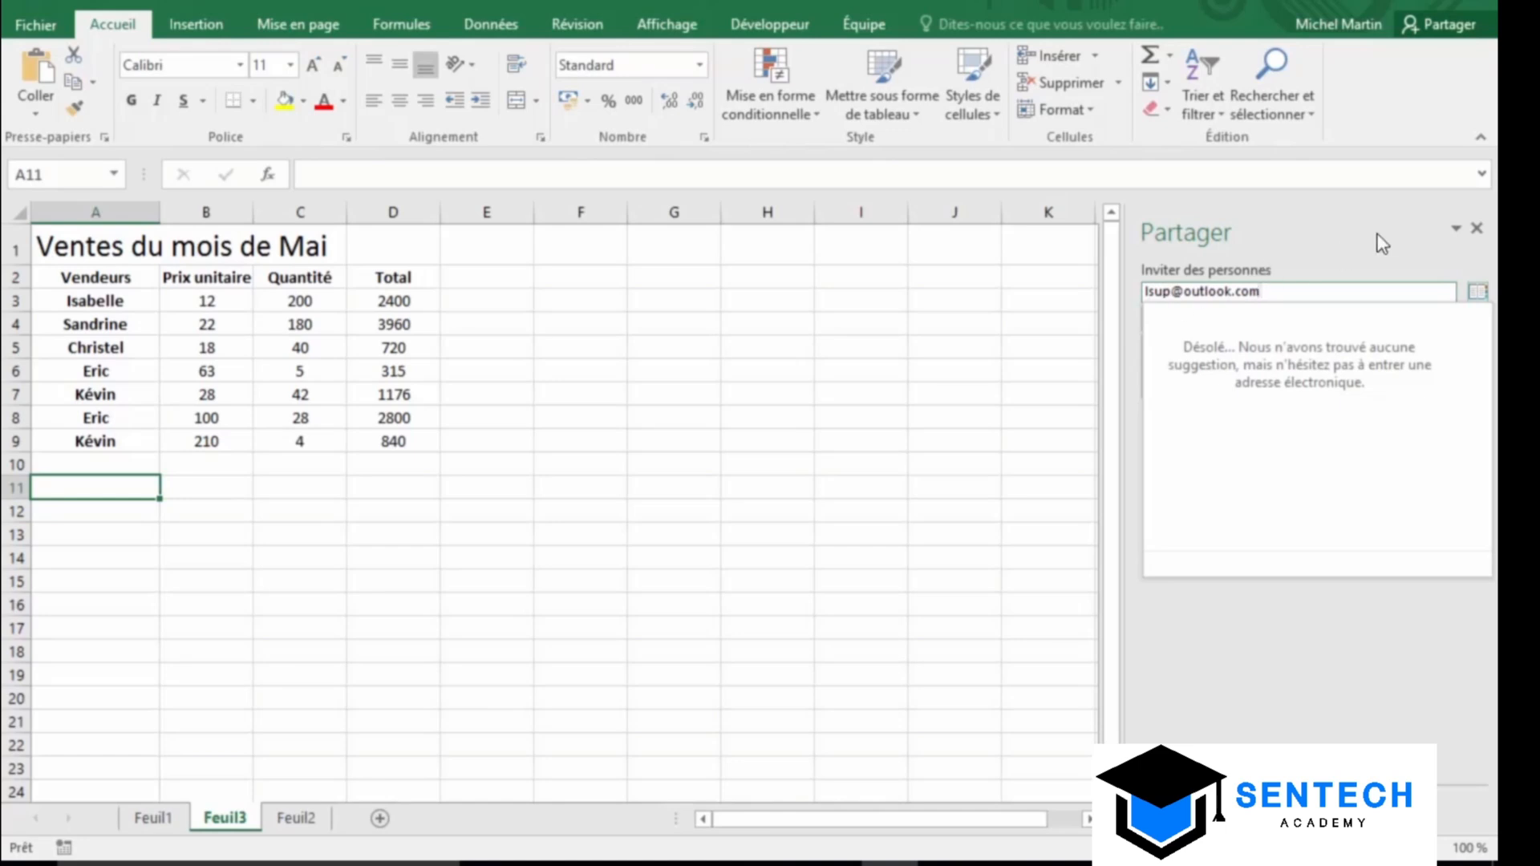
pyautogui.press('Return')
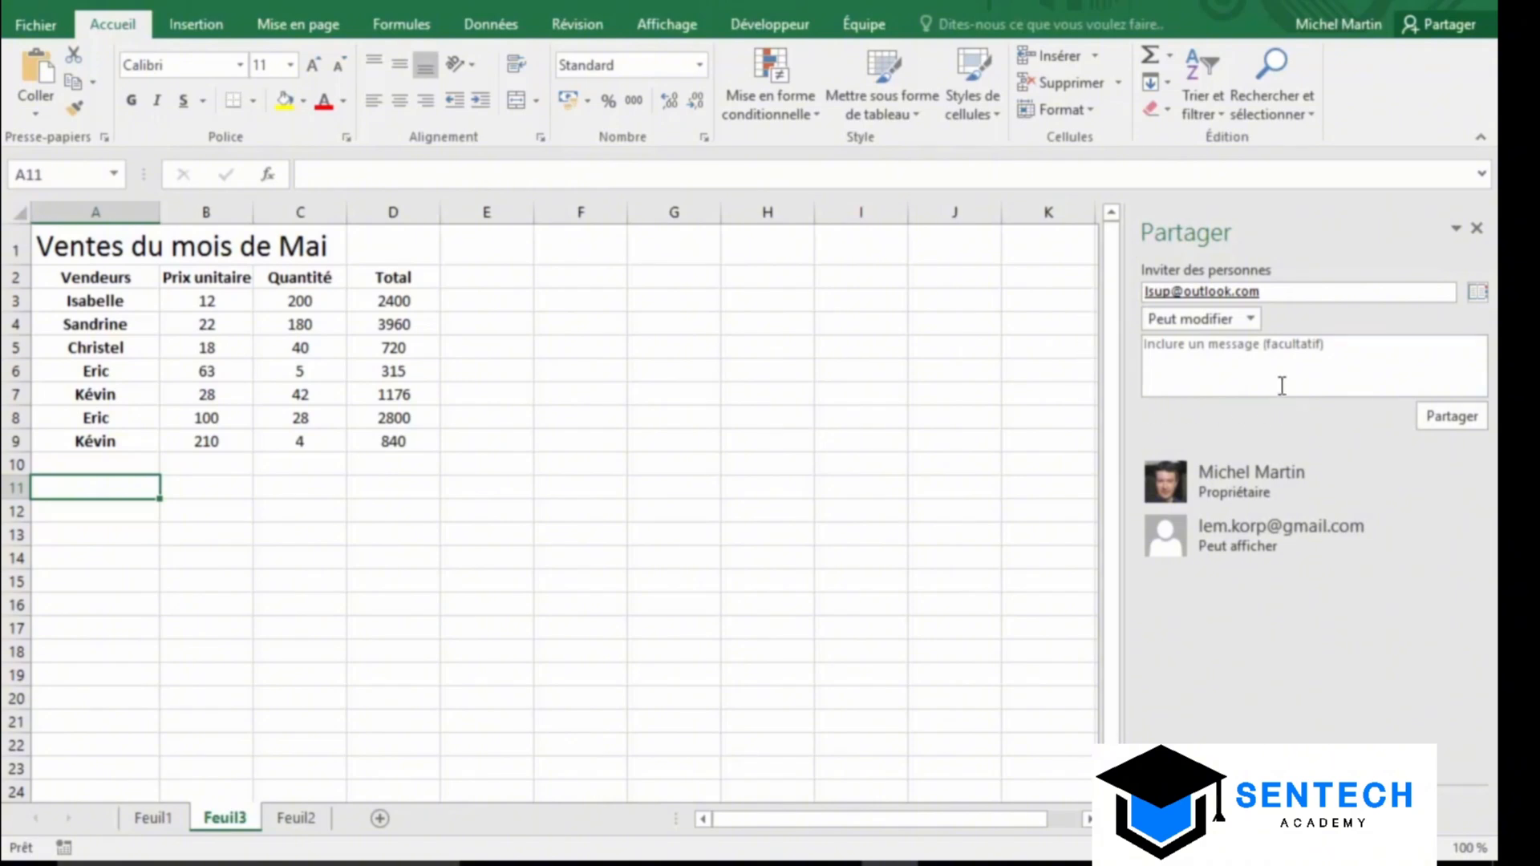
pyautogui.click(1256, 320)
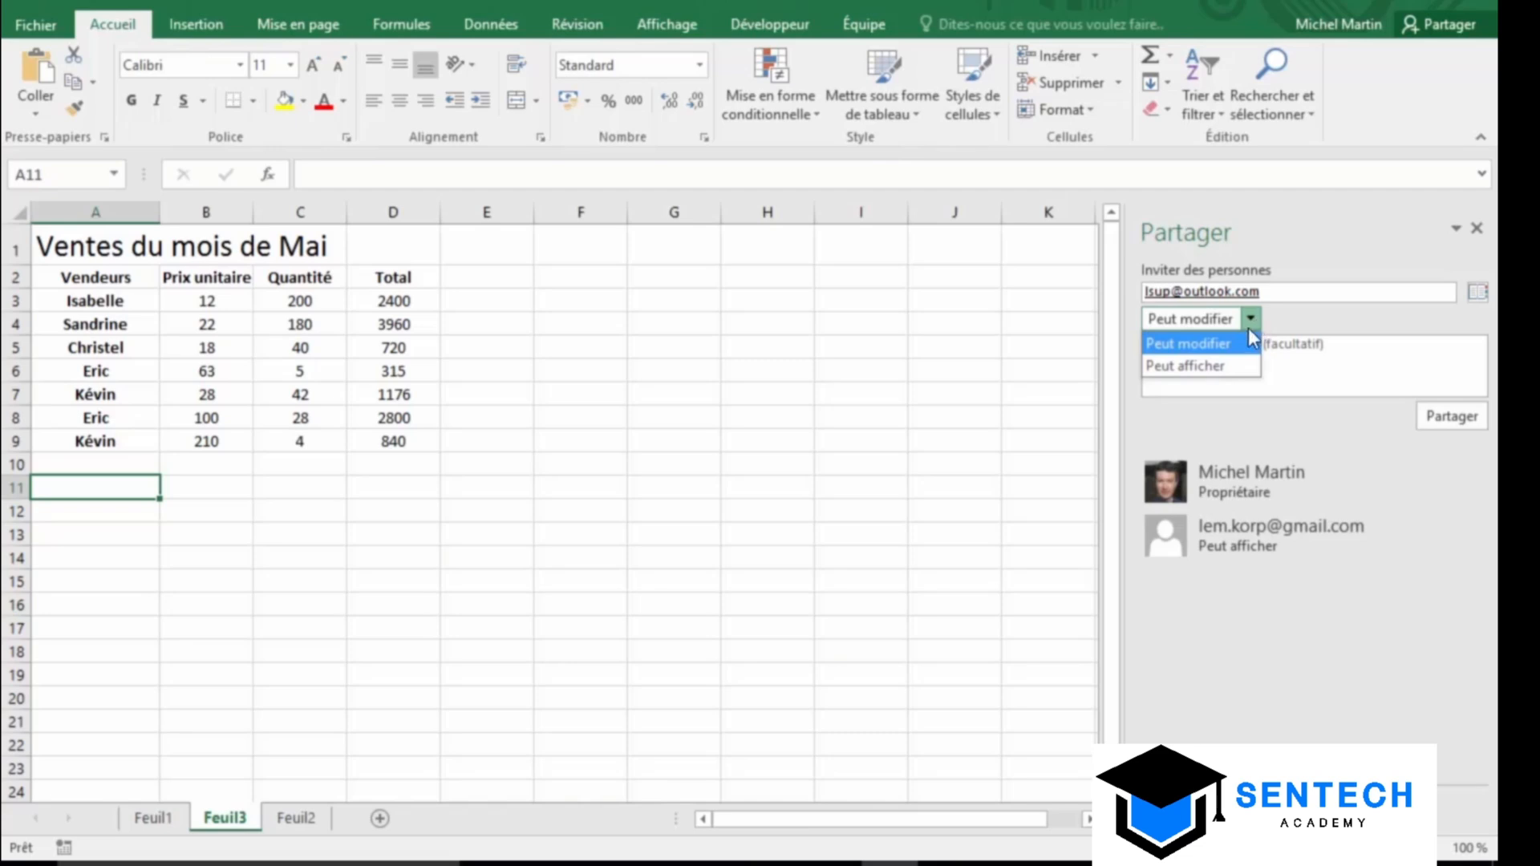
pyautogui.click(1243, 341)
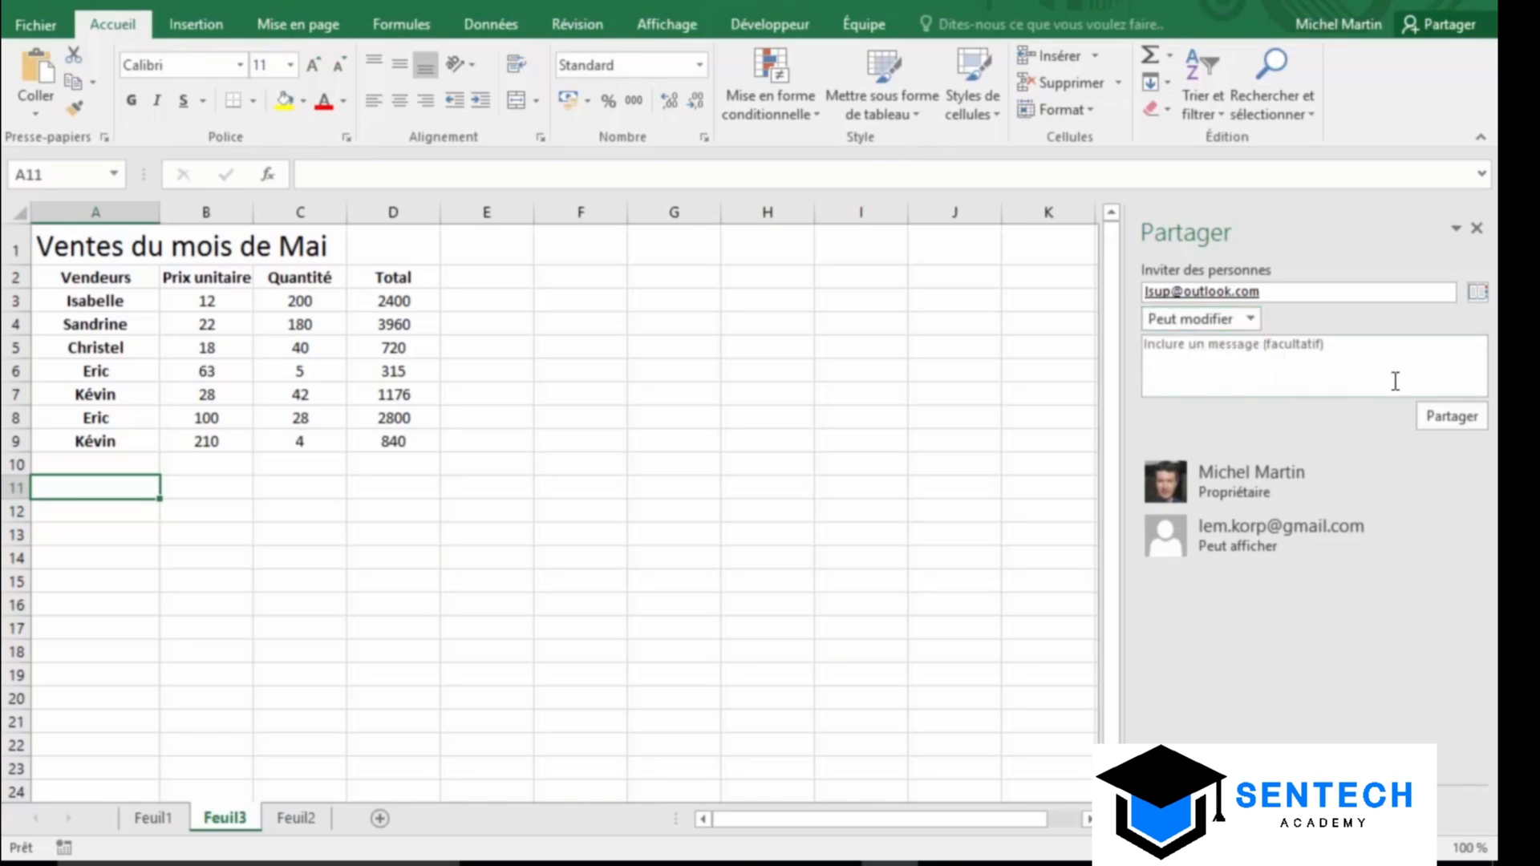
# Write the invitation message "Voici le lien vers le classeur partagé"
pyautogui.click(1350, 360)
pyautogui.write('Voic')
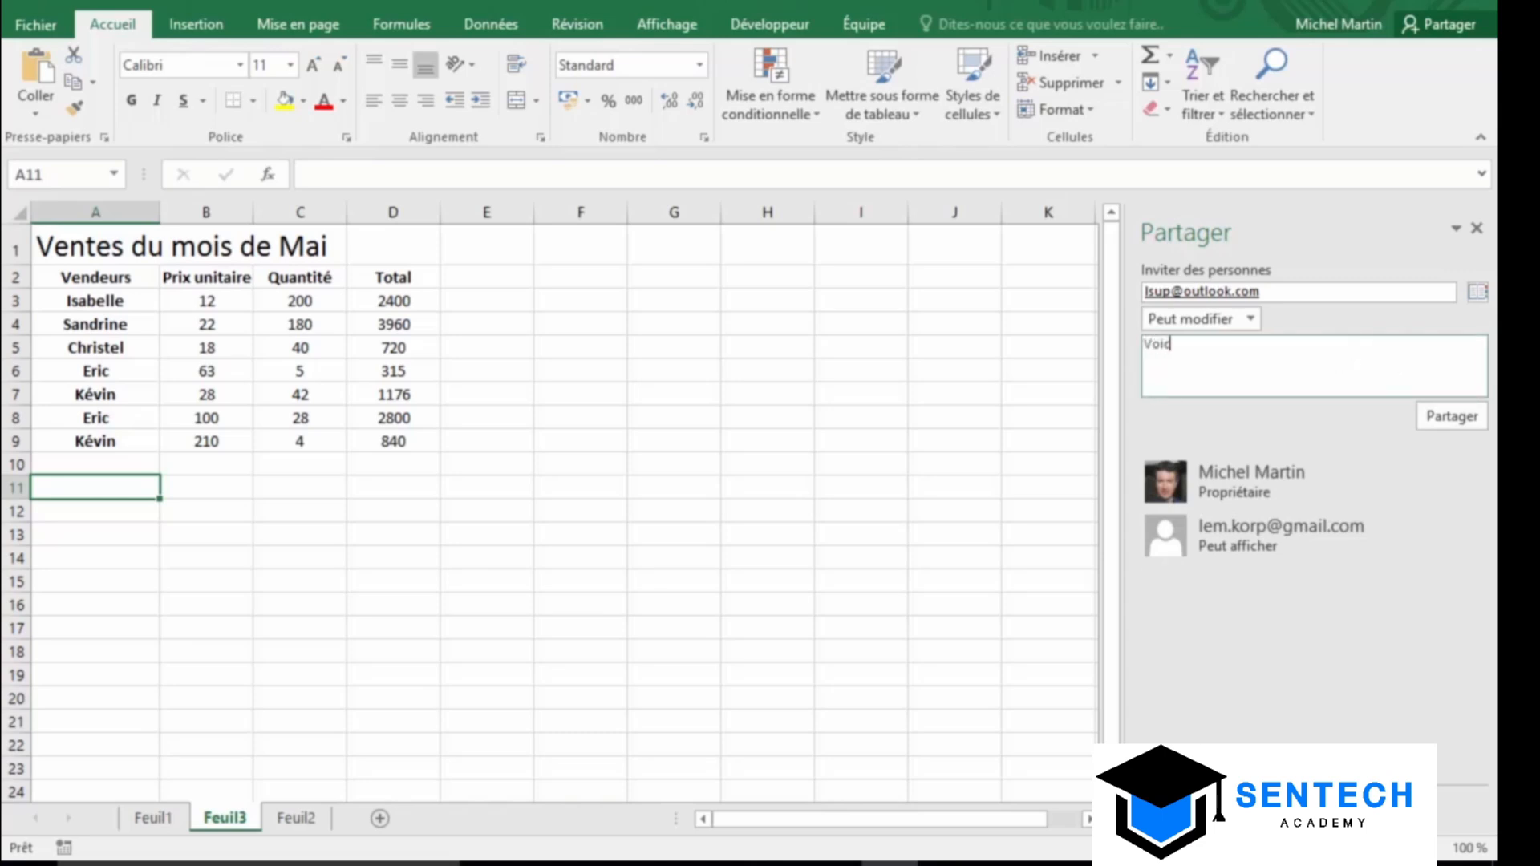
pyautogui.write('i le lien vers le classeur ')
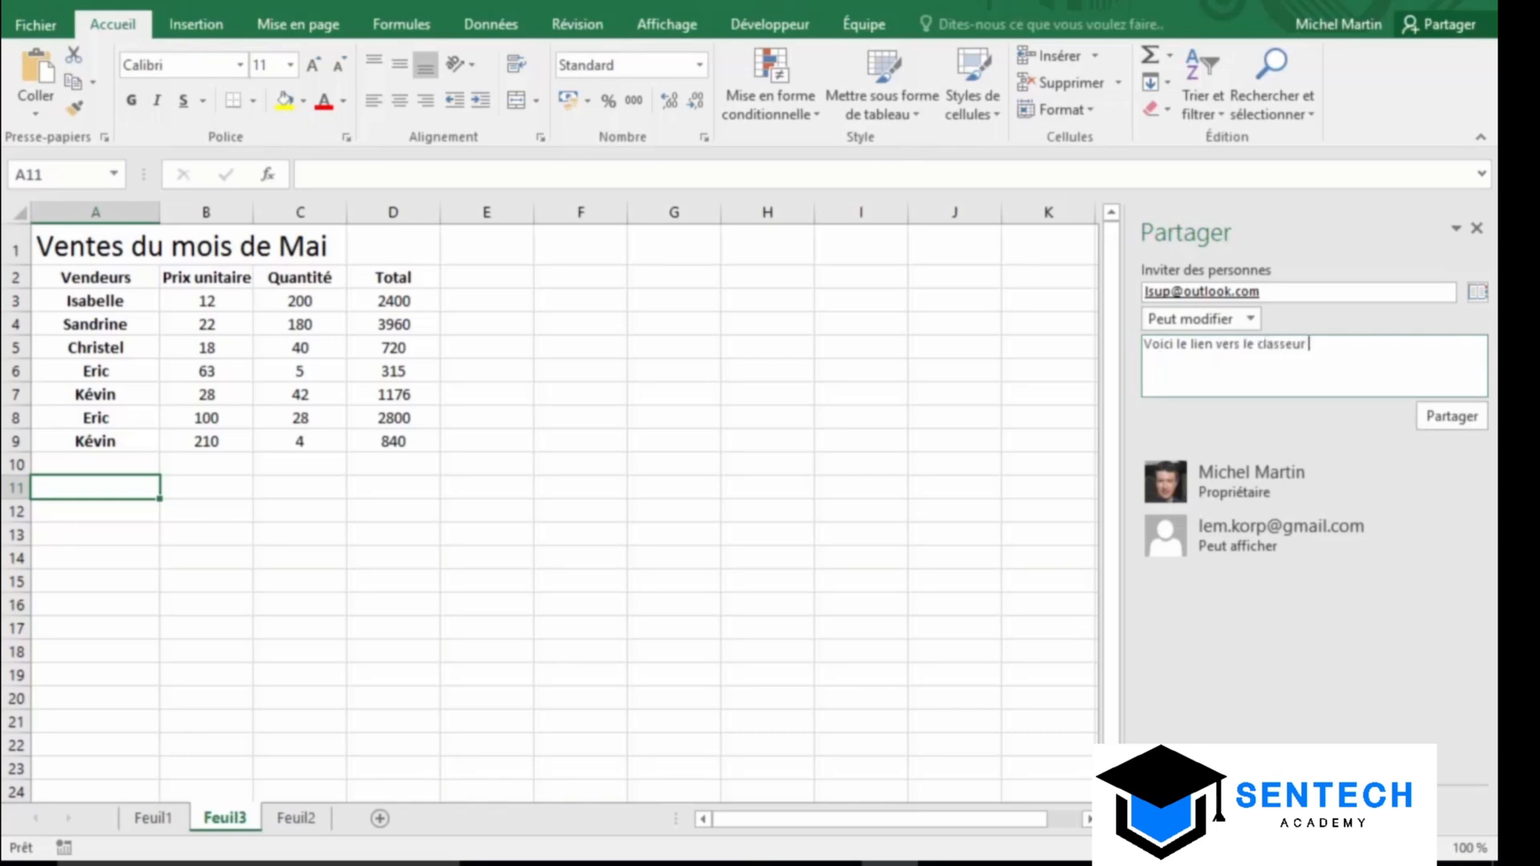
pyautogui.write('partagé')
pyautogui.click(1213, 807)
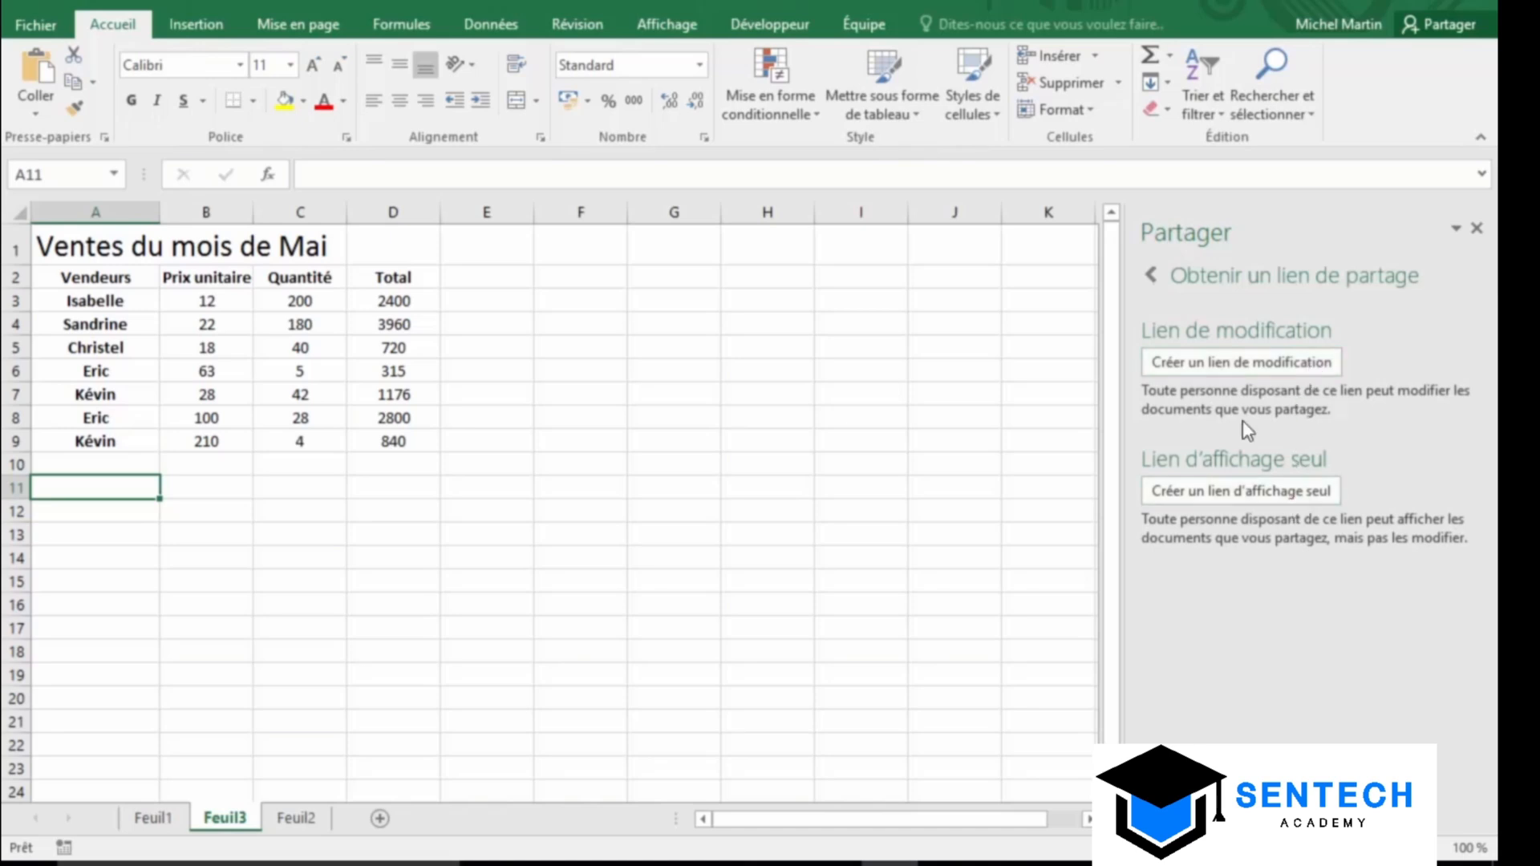
pyautogui.click(1155, 275)
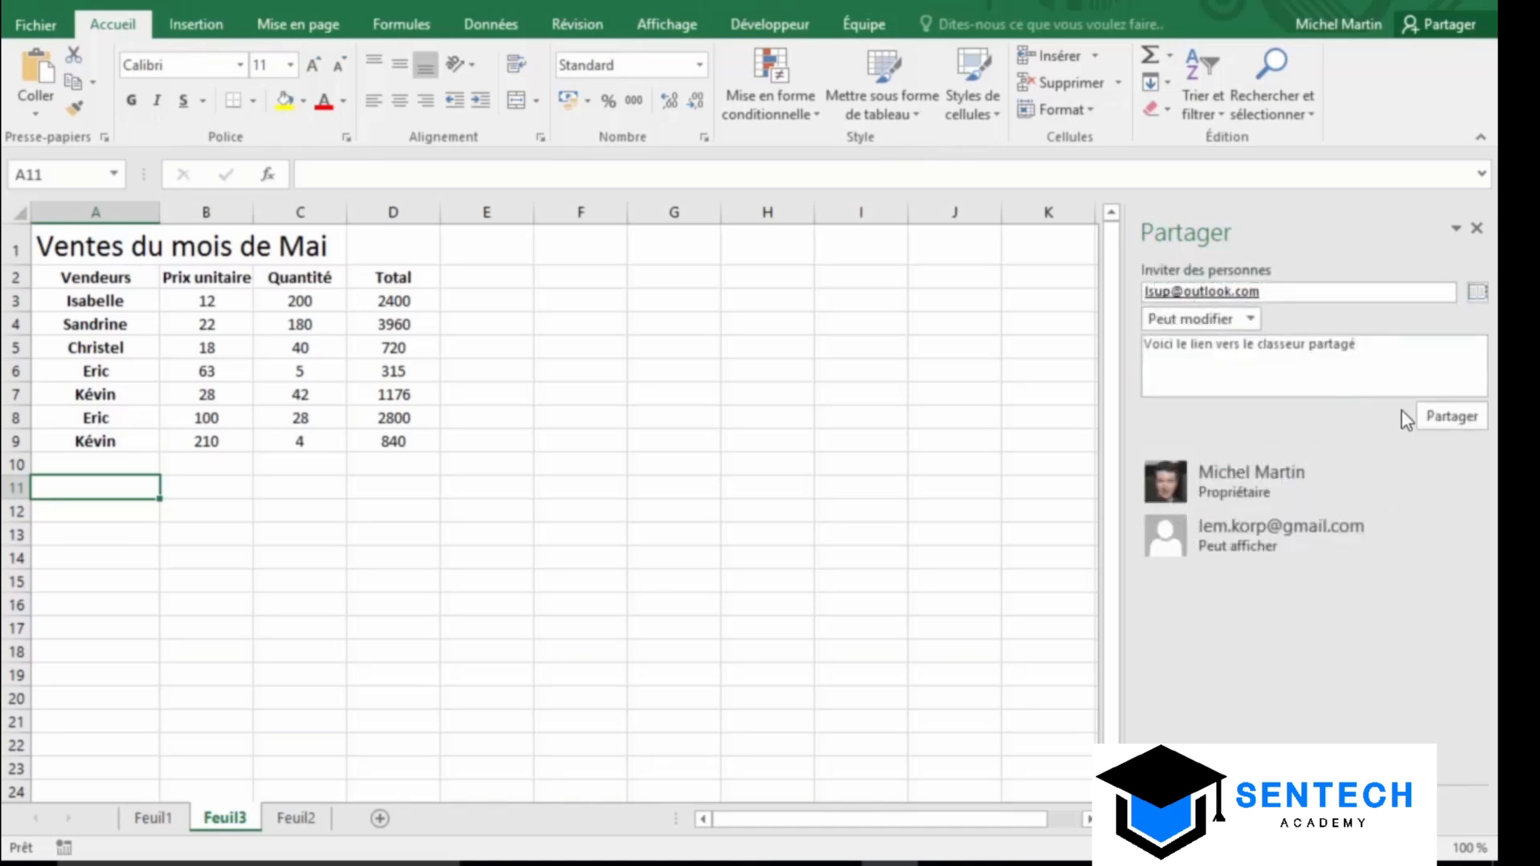
# Send the invitation, then open ventes05 from the e-mail with Modifier dans Excel Online
pyautogui.click(1442, 426)
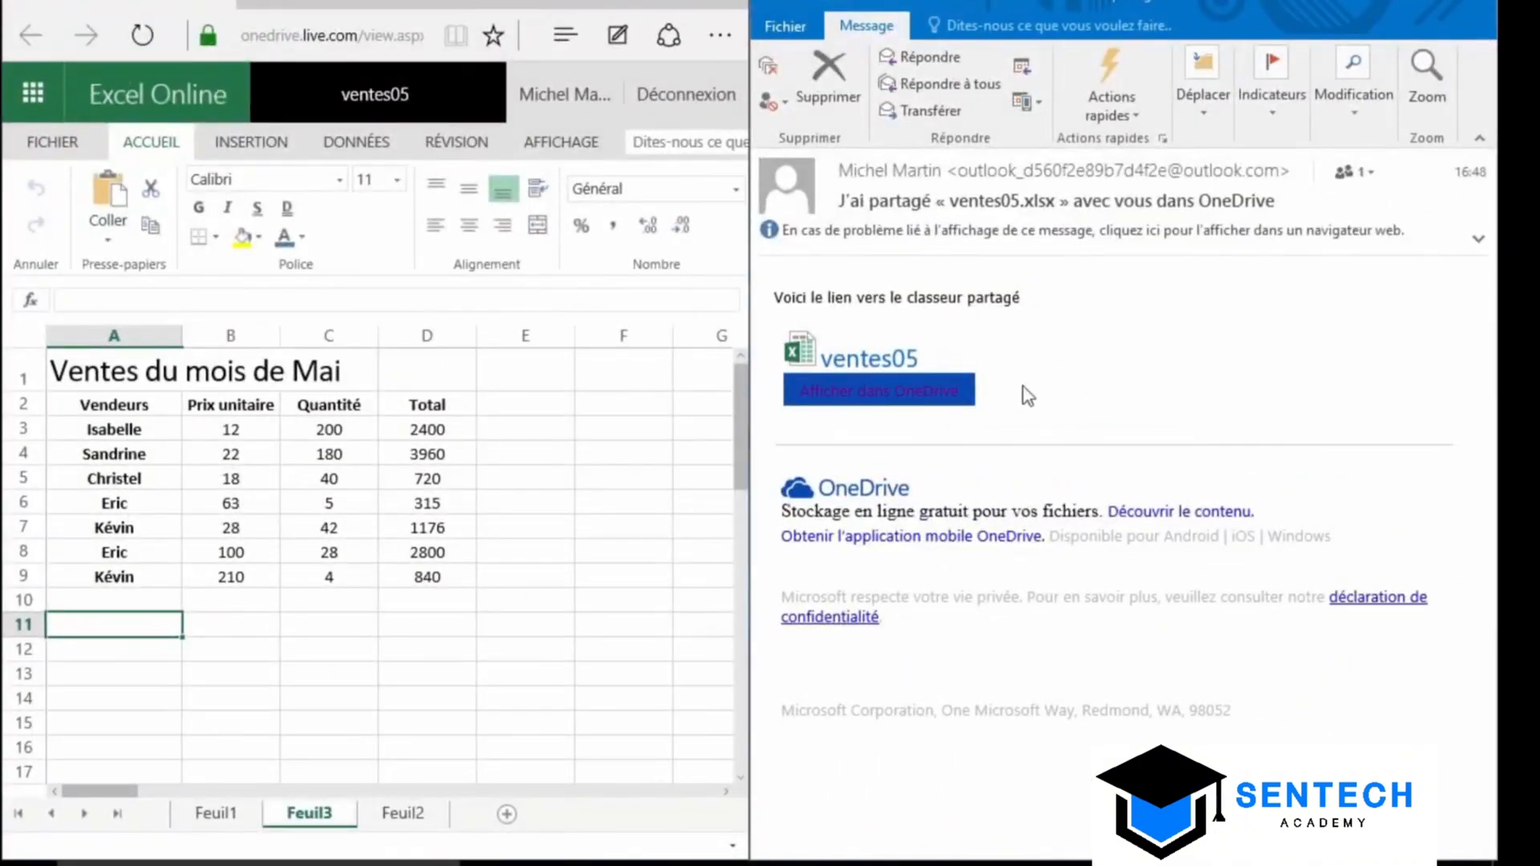
pyautogui.click(902, 396)
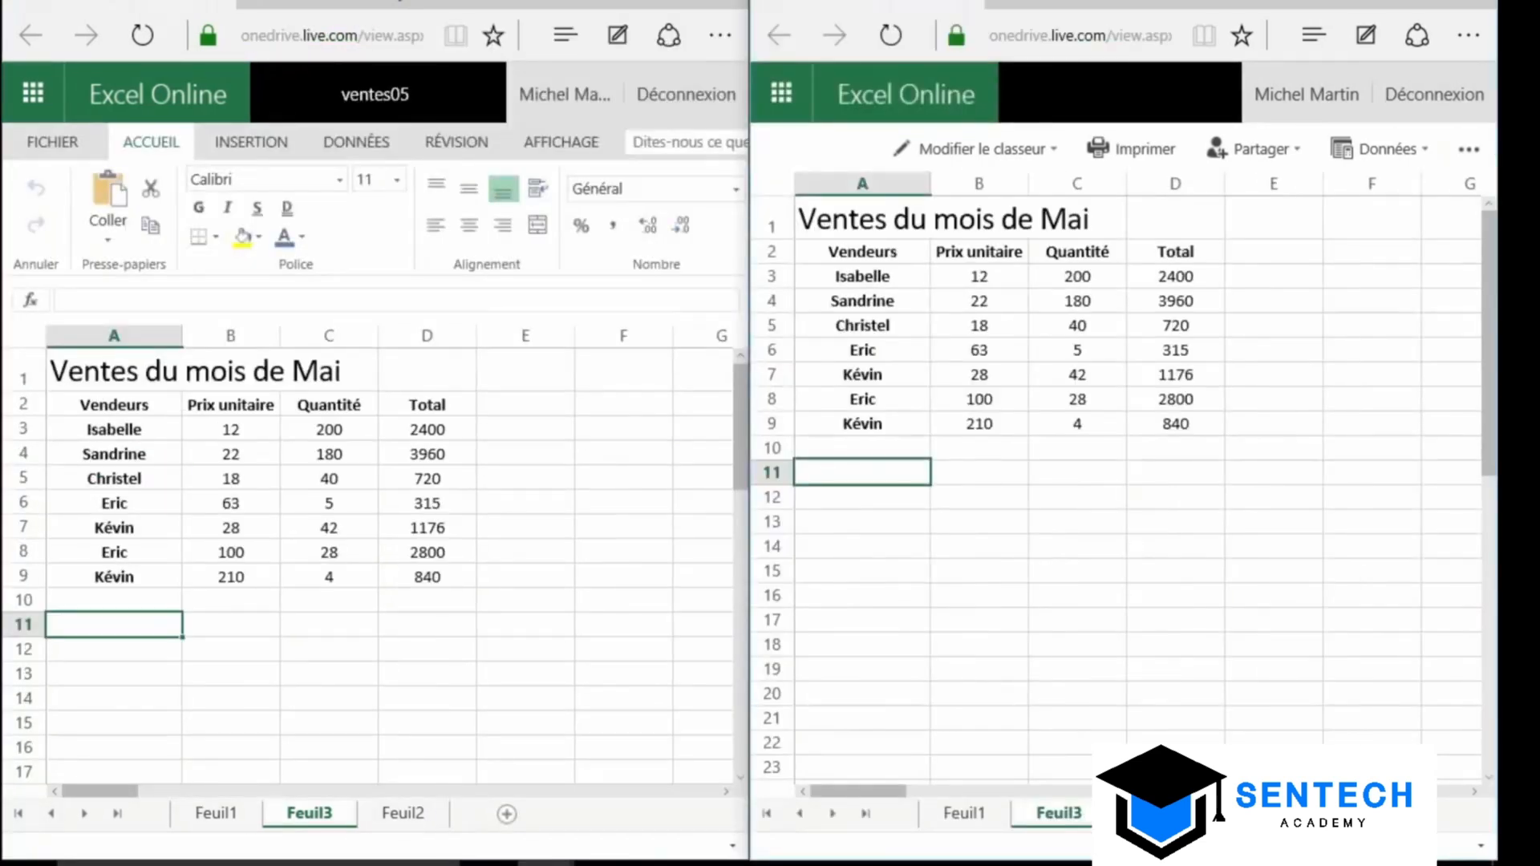
pyautogui.click(1013, 157)
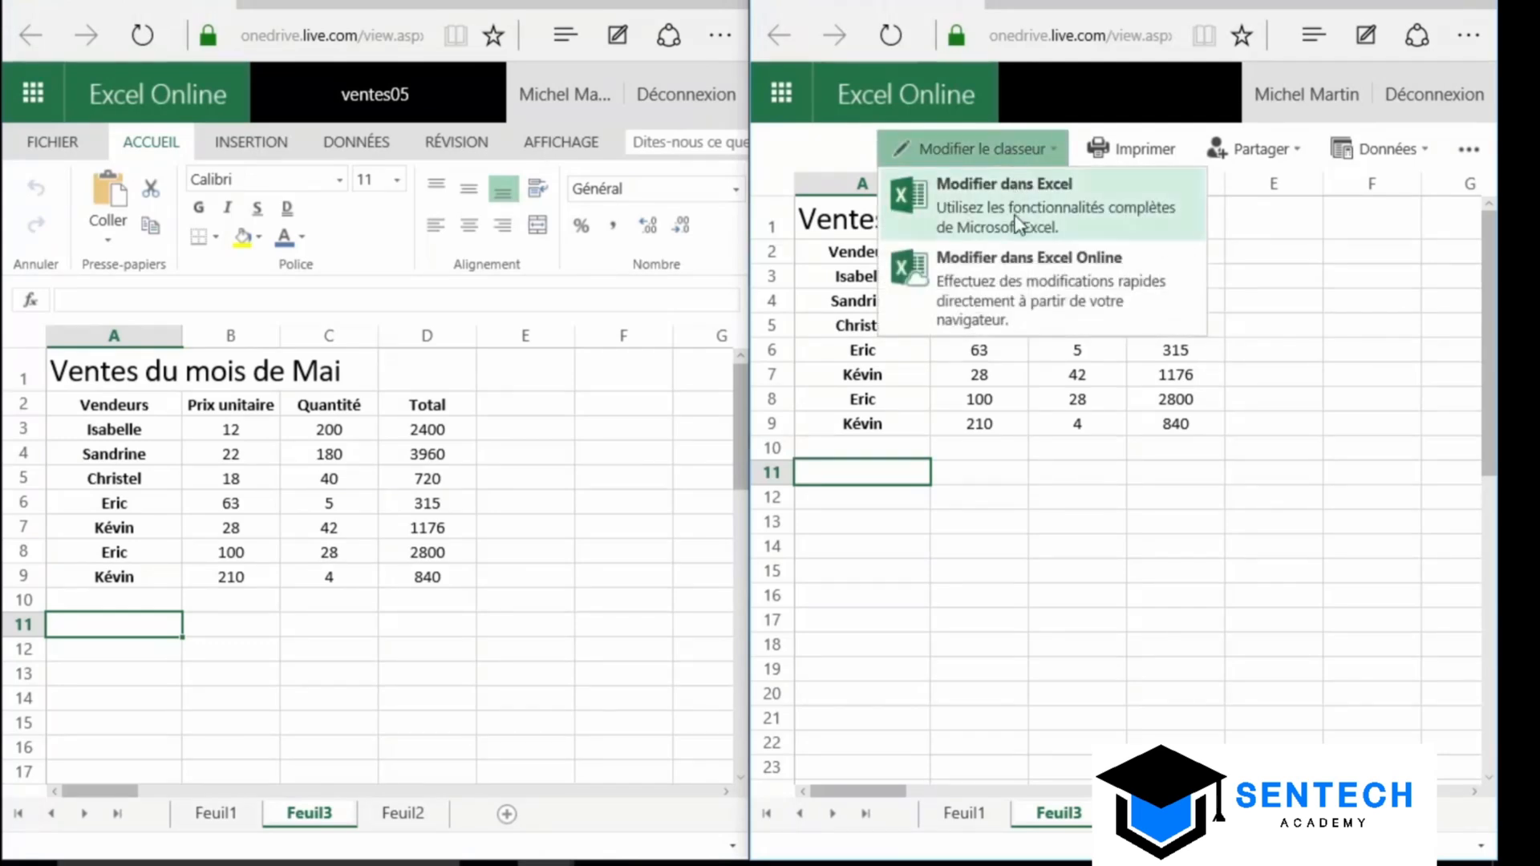
pyautogui.click(1008, 267)
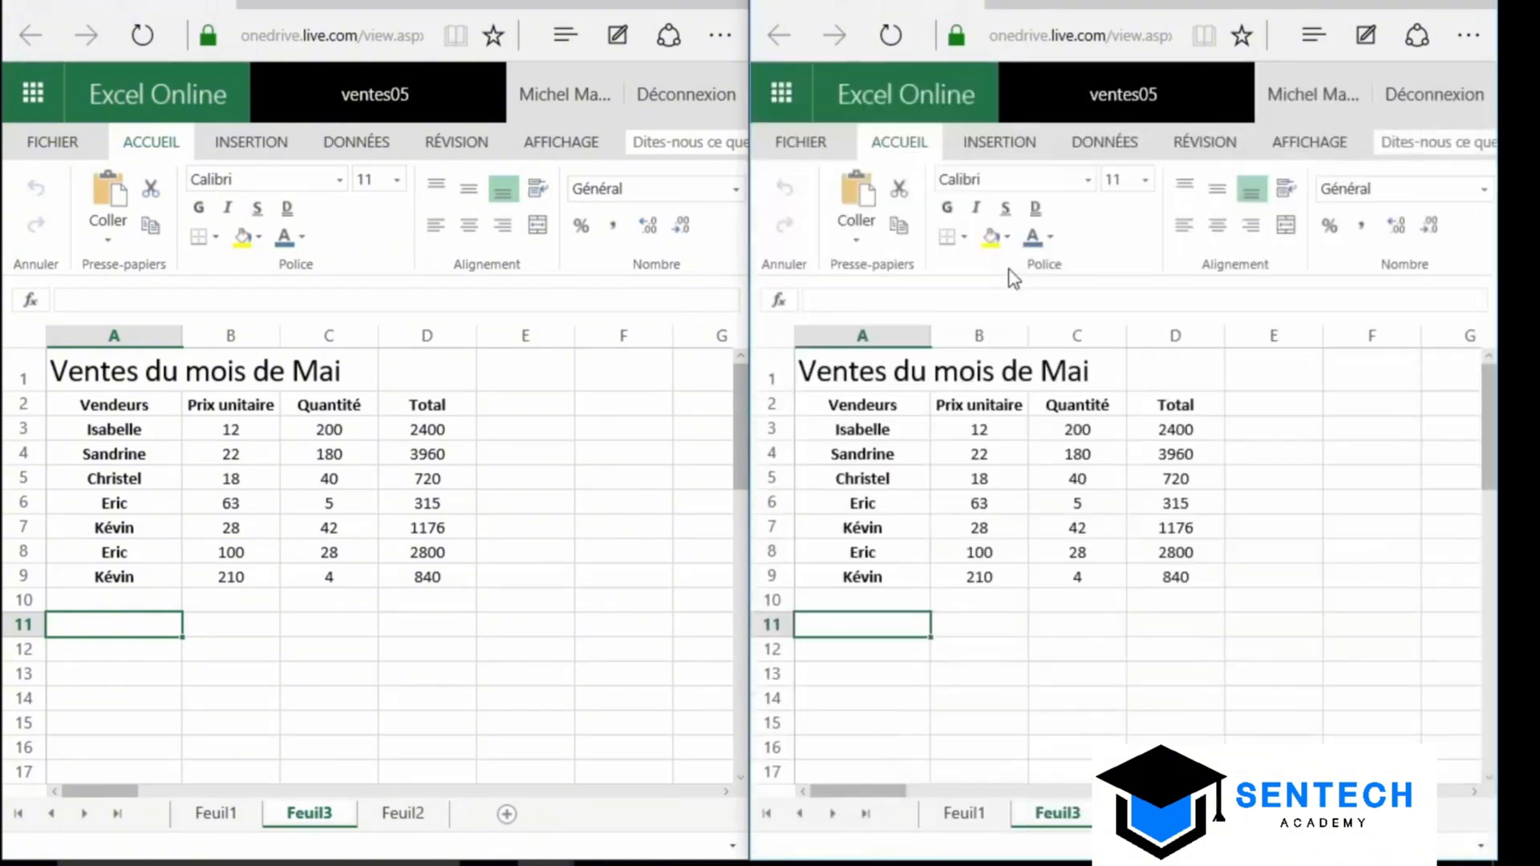
# Change the unit prices to 23 in B4 (right window) and 30 in B7 (left window)
pyautogui.click(999, 455)
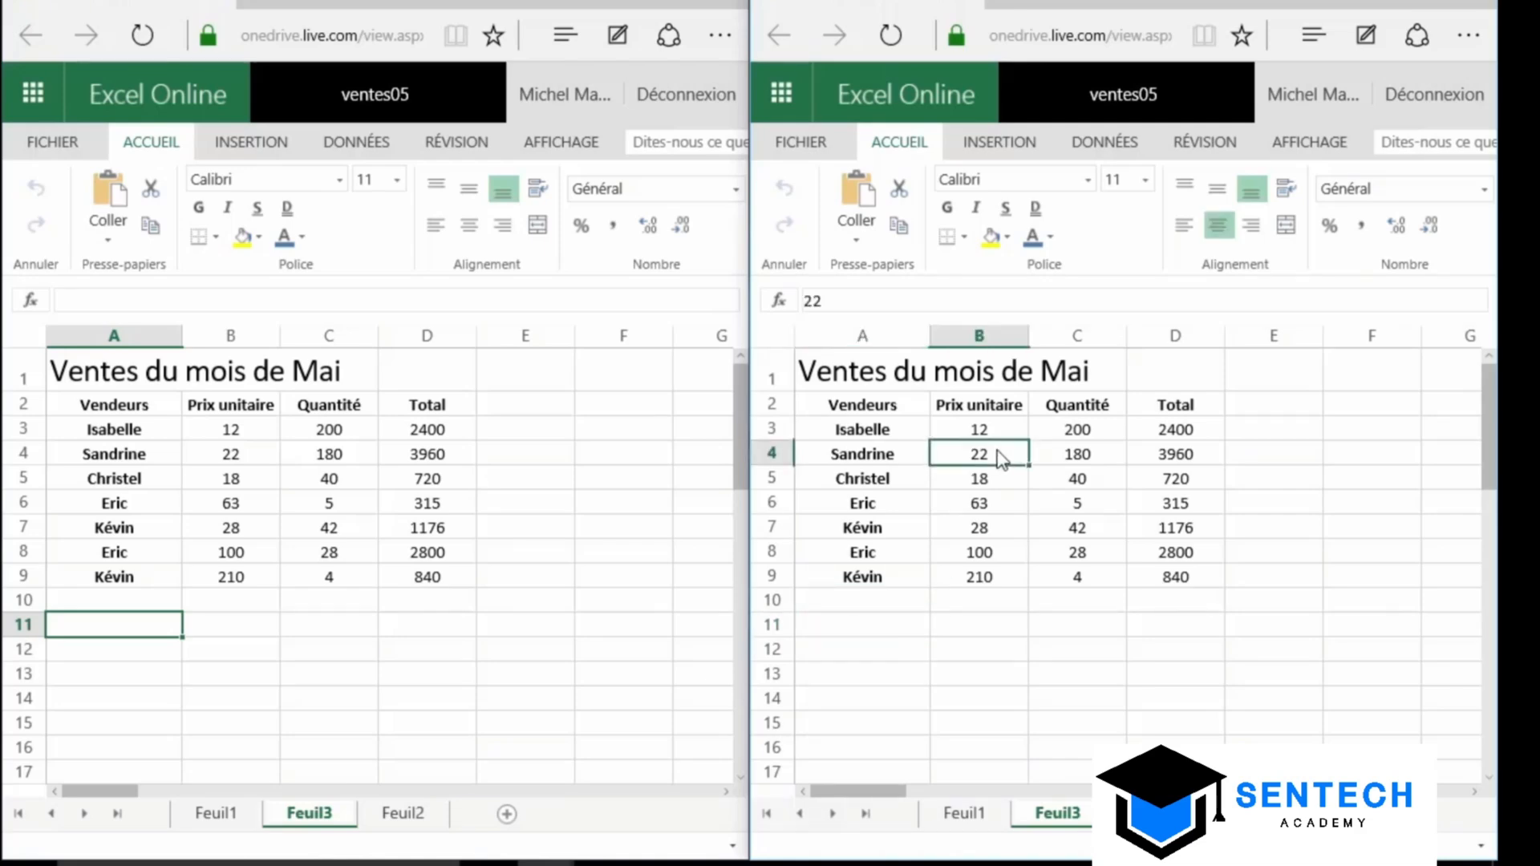
pyautogui.write('23')
pyautogui.press('Return')
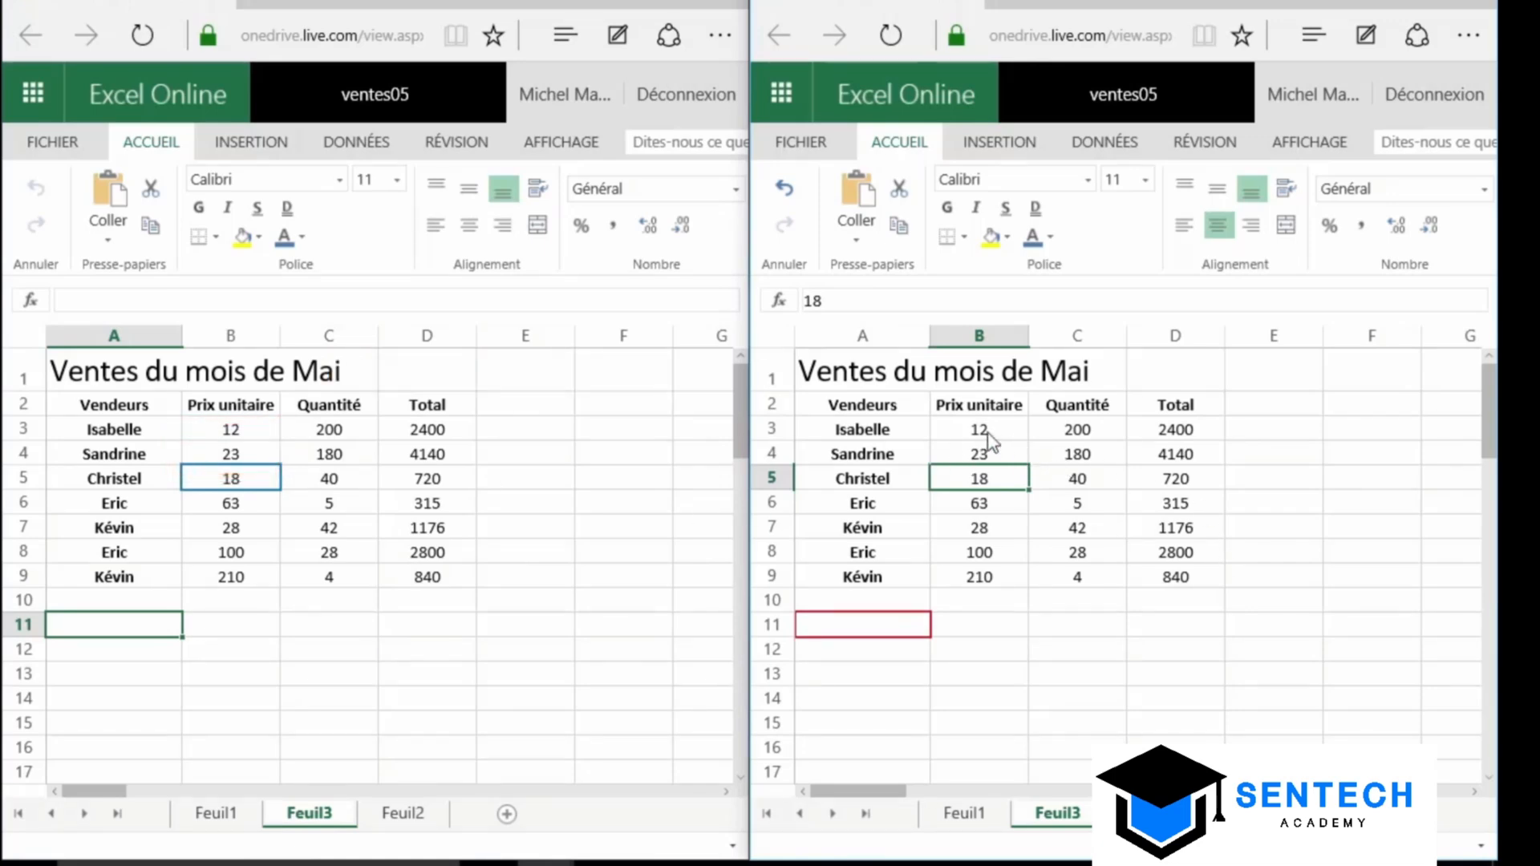
pyautogui.click(241, 536)
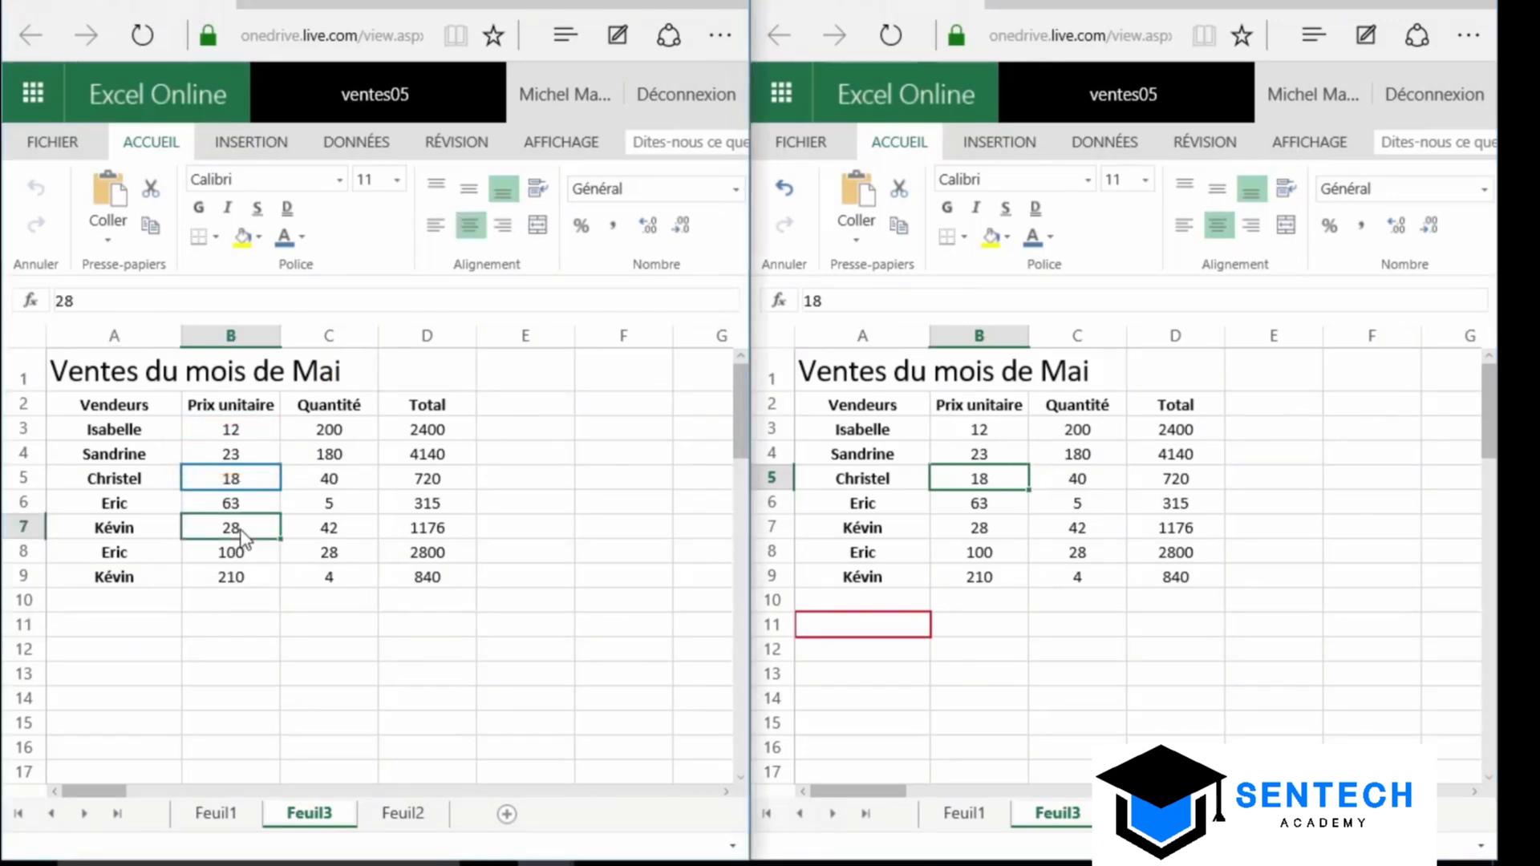
pyautogui.write('30')
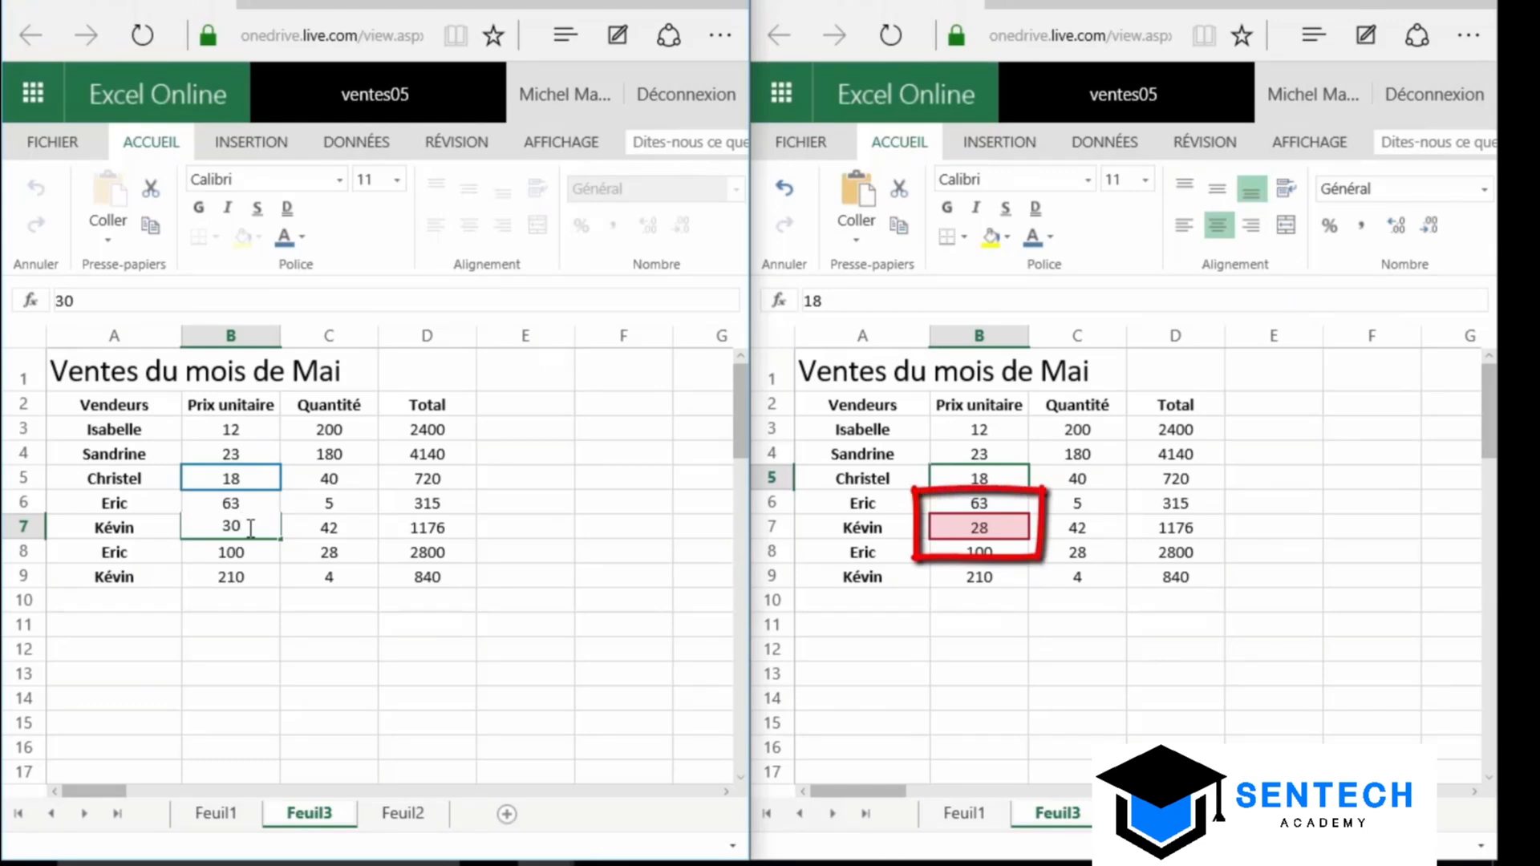
pyautogui.press('Return')
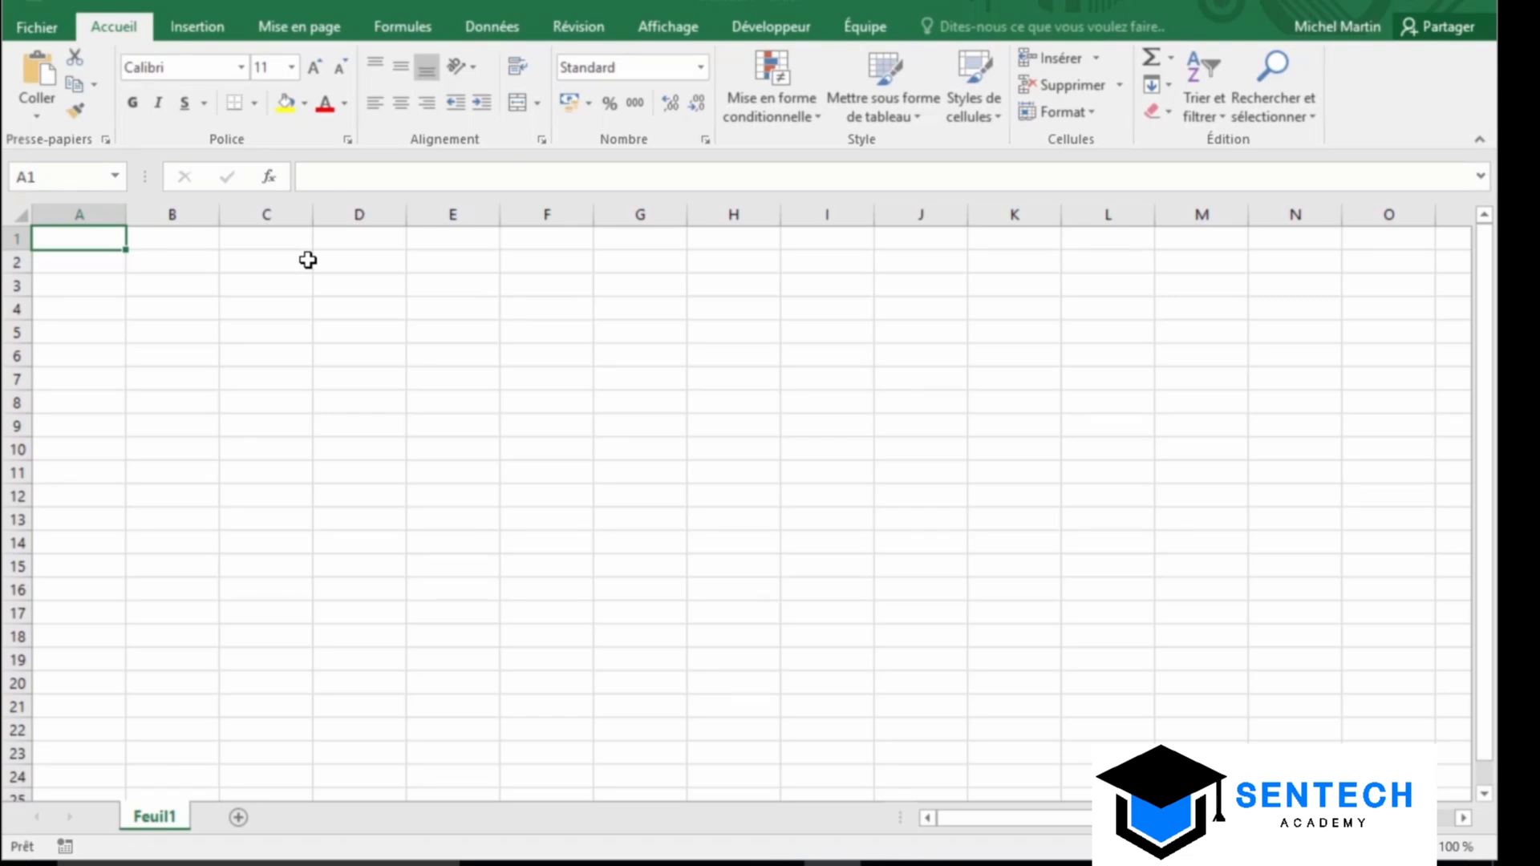
# Insert the built-in Élévation d'une somme equation and position it over cells A2:C4
pyautogui.click(198, 27)
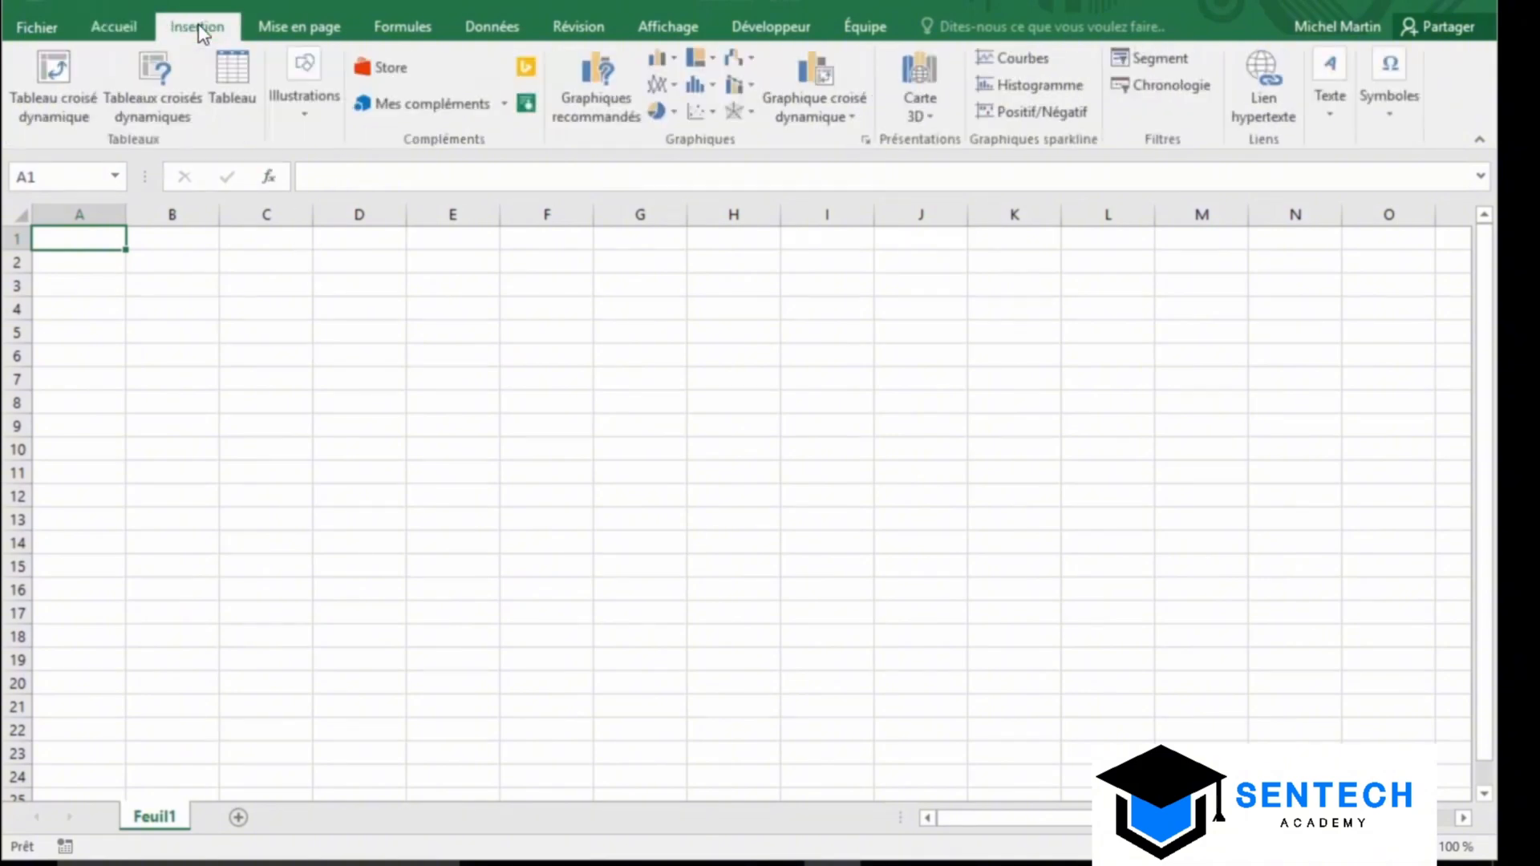
pyautogui.click(1396, 122)
pyautogui.click(1388, 222)
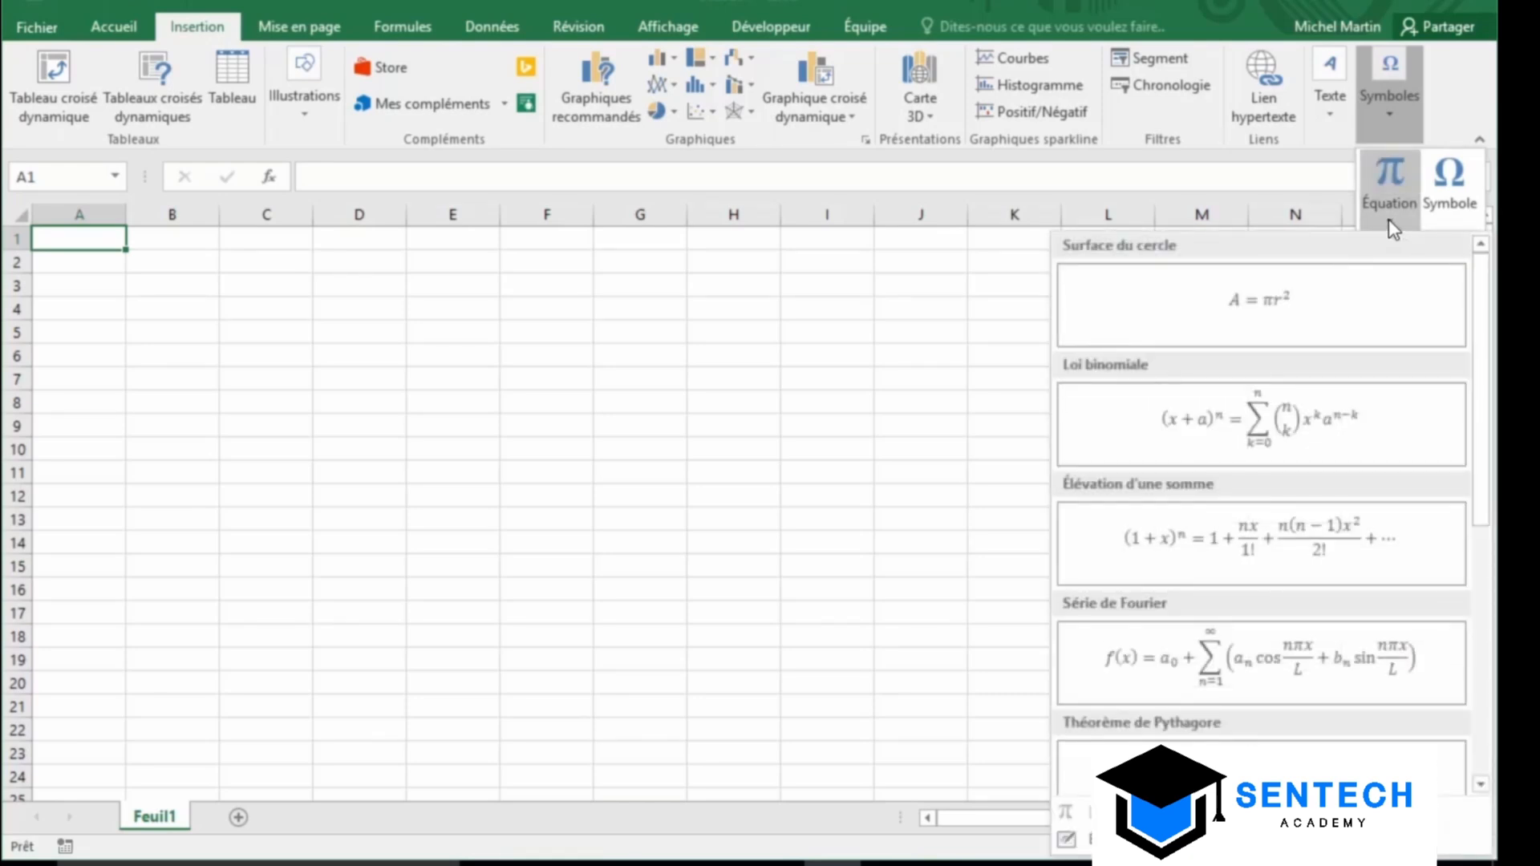
pyautogui.click(1253, 535)
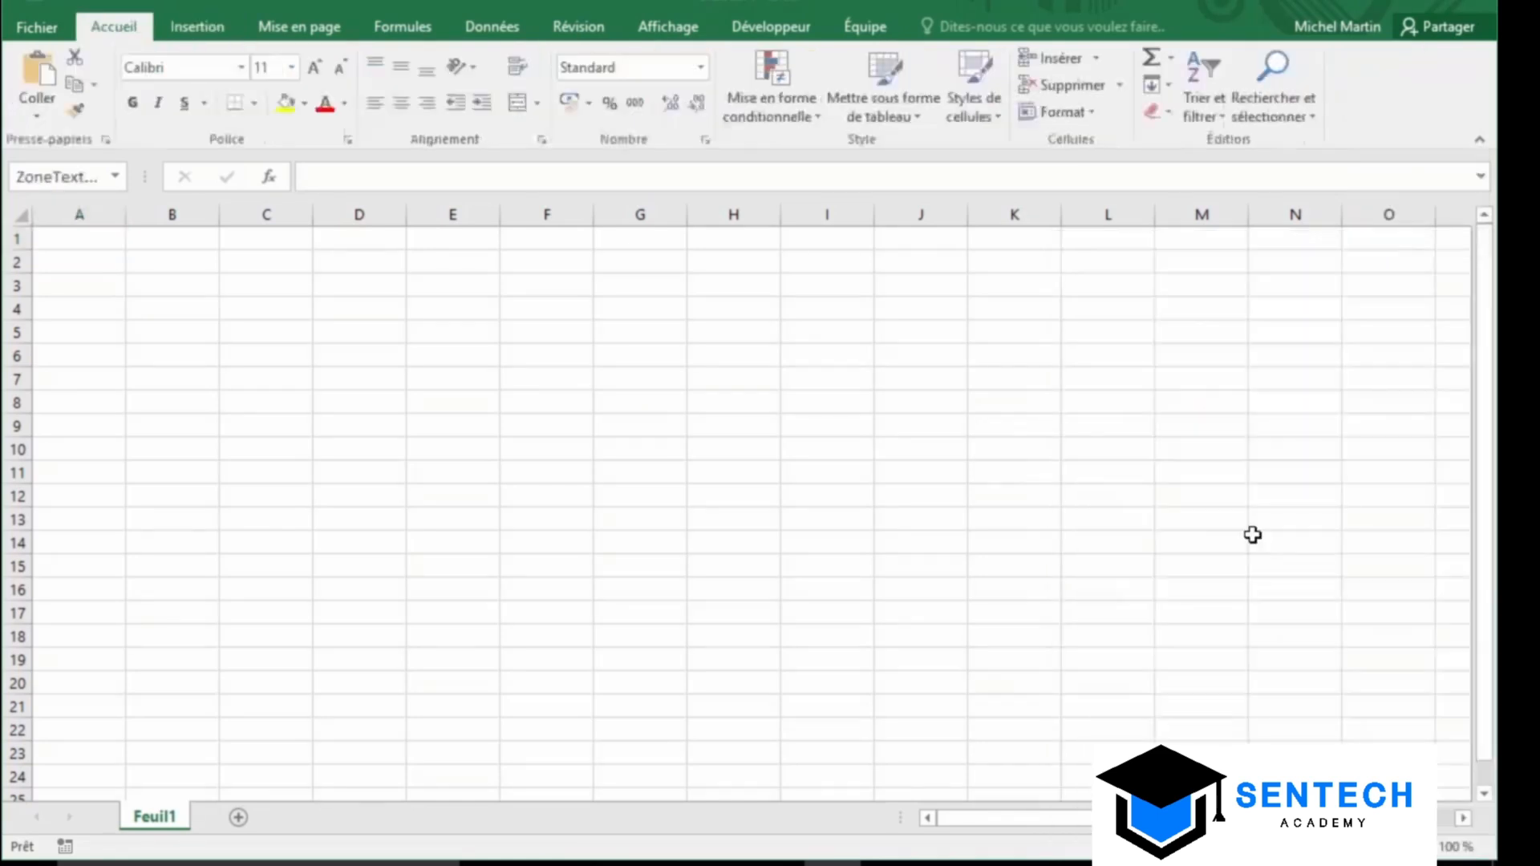
pyautogui.moveTo(741, 506); pyautogui.dragTo(196, 248)
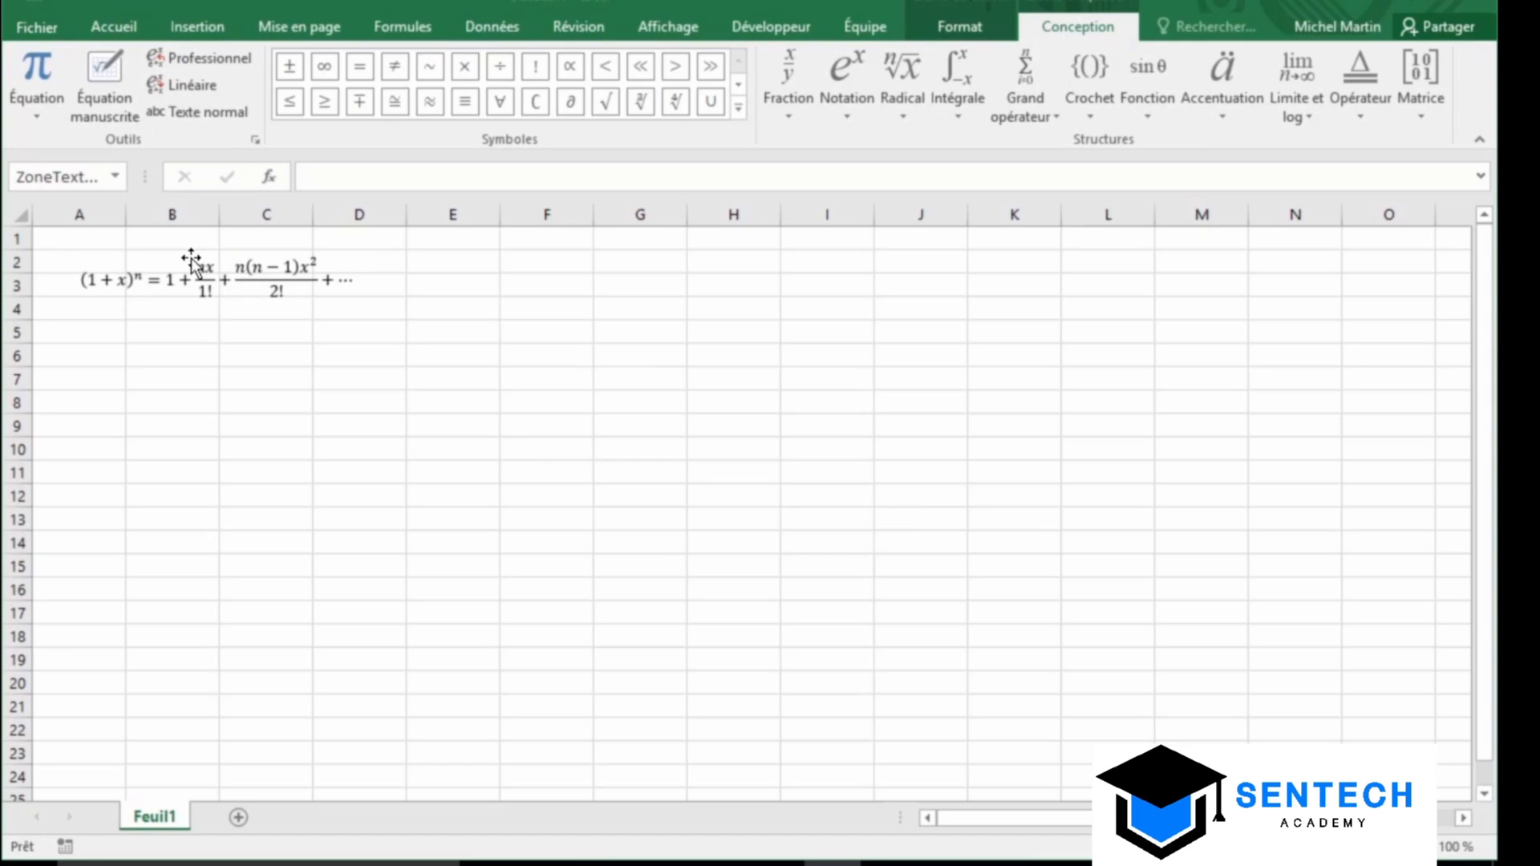
pyautogui.click(108, 401)
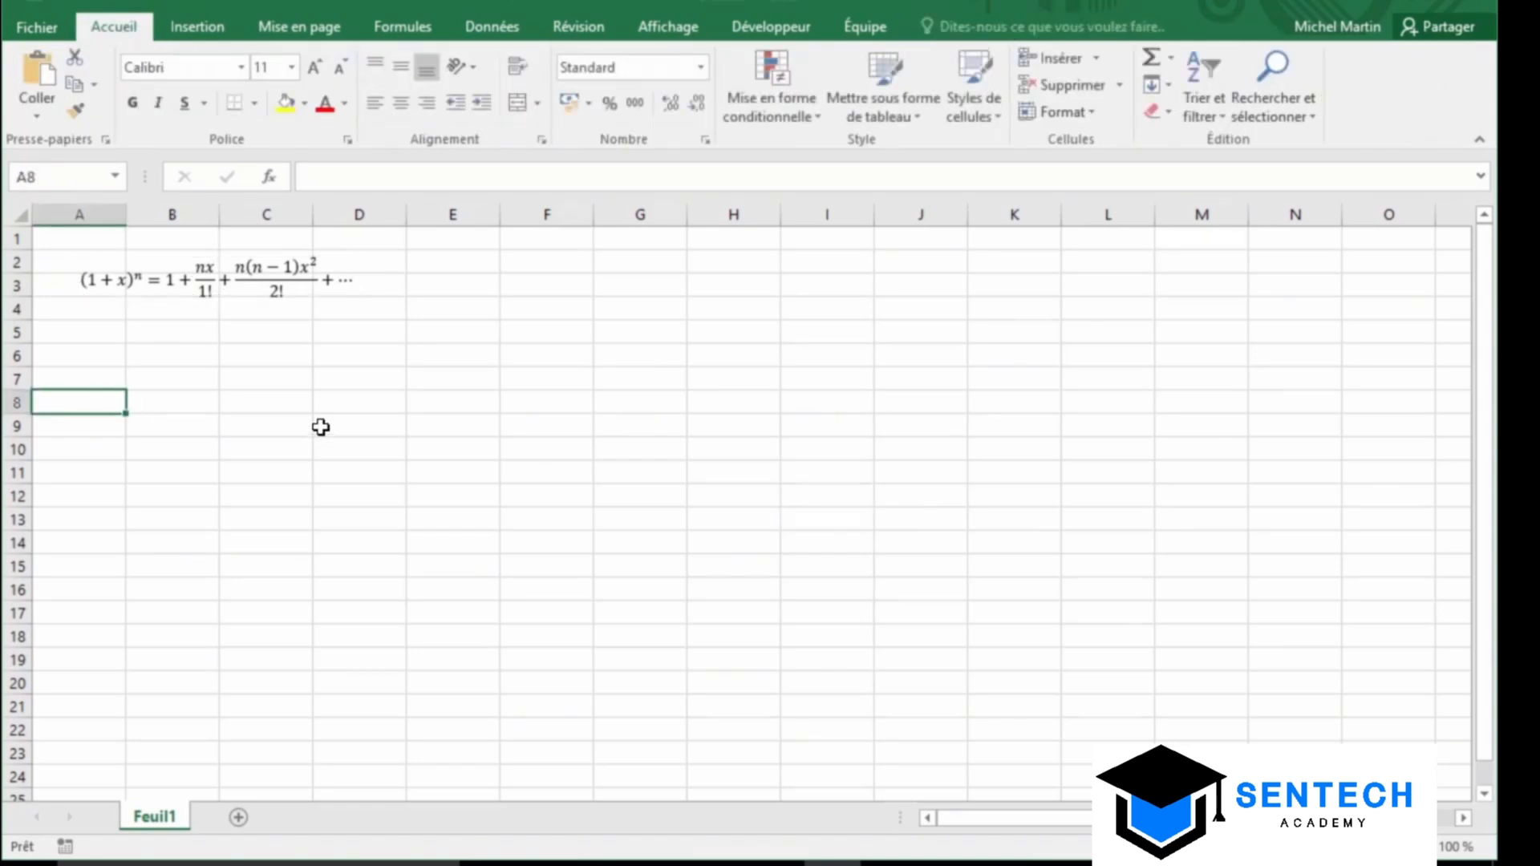
# Add a new equation containing the Radical quadratic formula and place it near F2:G3
pyautogui.click(204, 30)
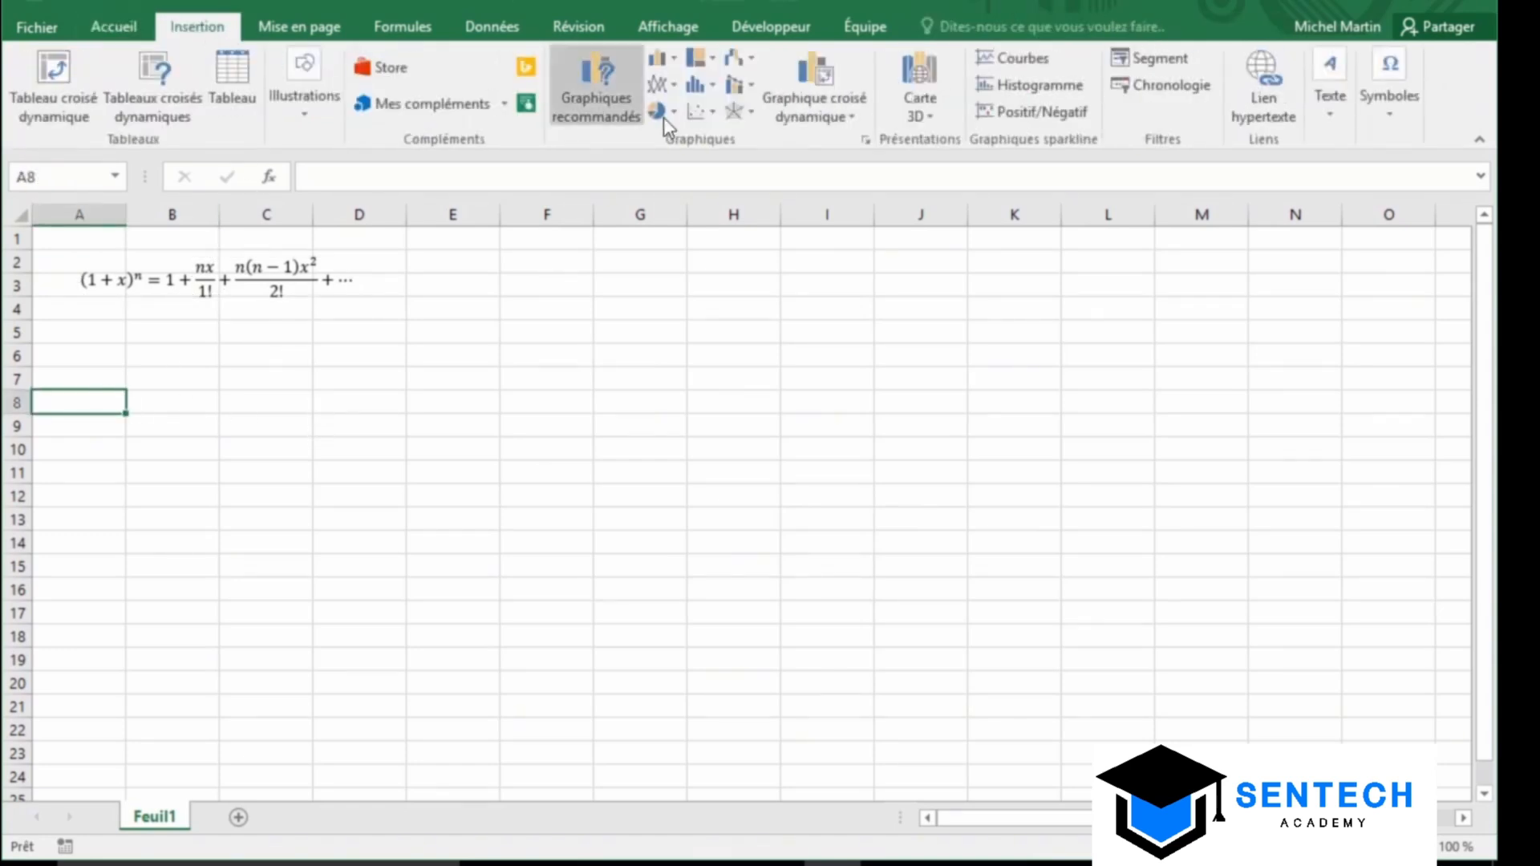
pyautogui.click(1389, 118)
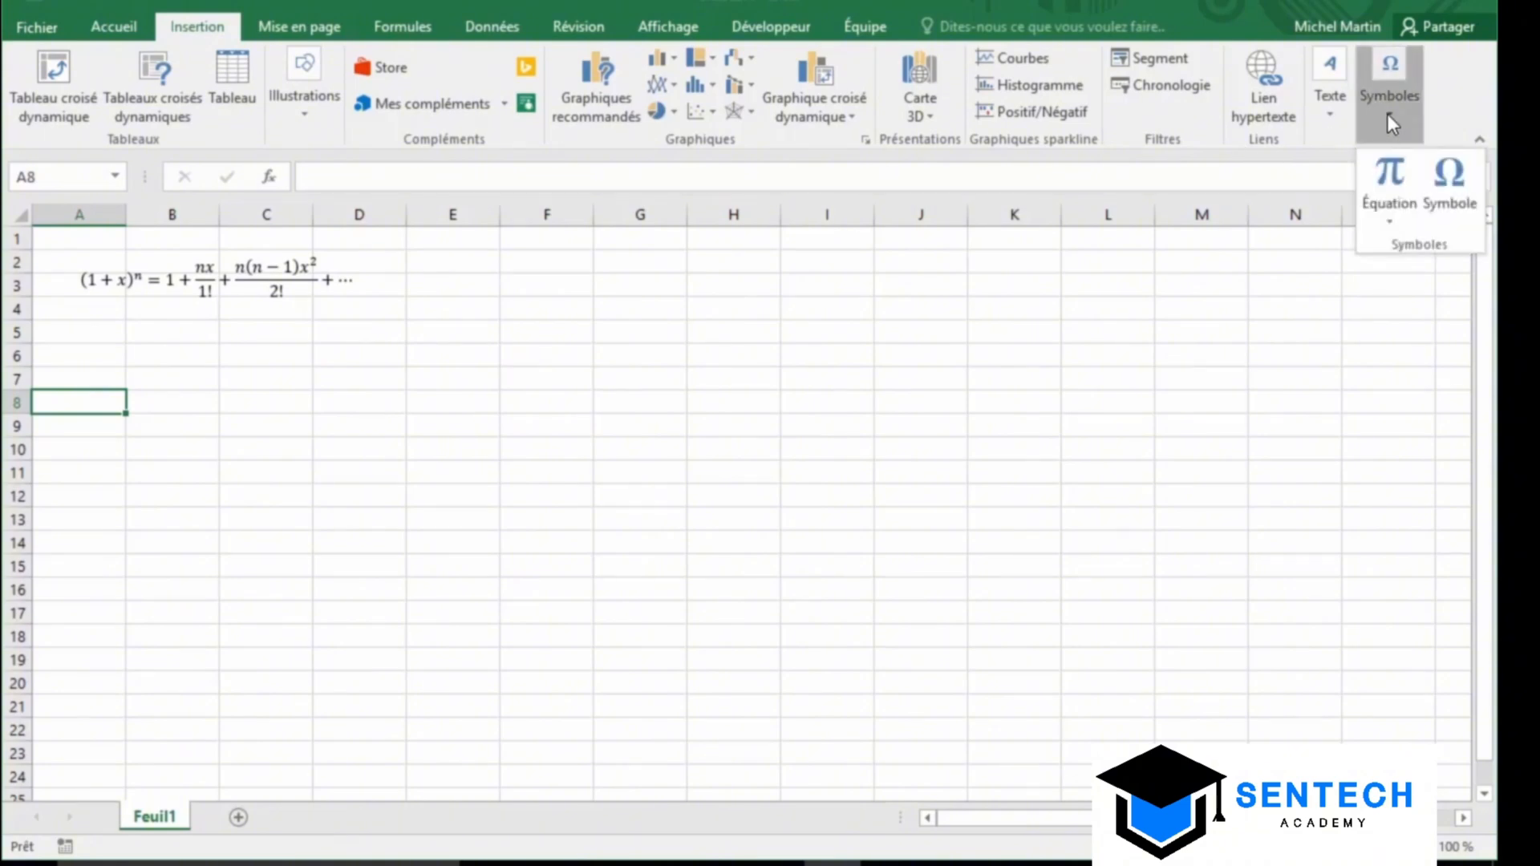
pyautogui.click(1383, 166)
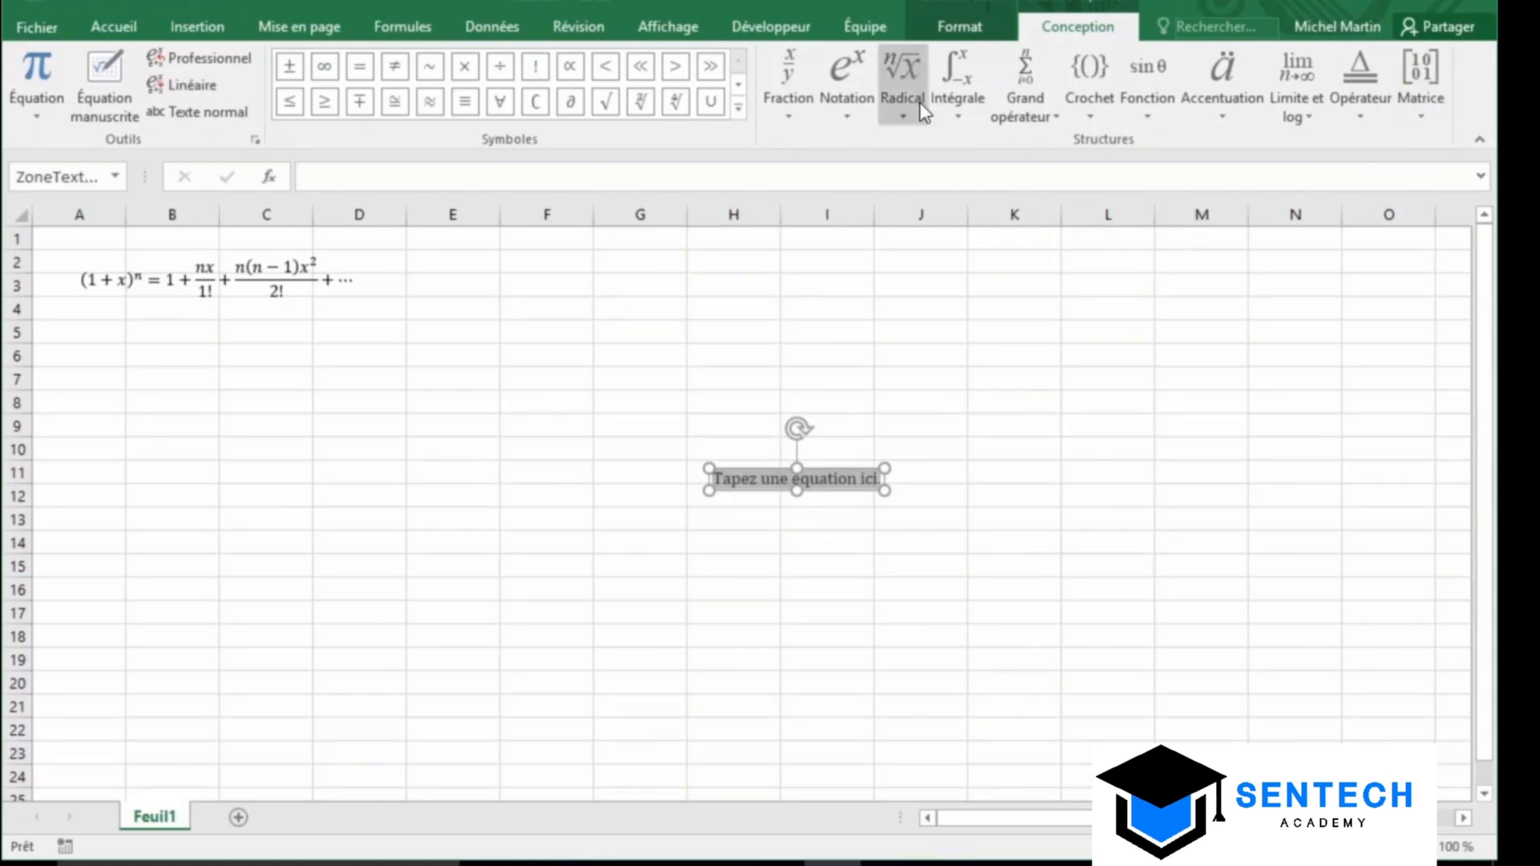
pyautogui.click(903, 76)
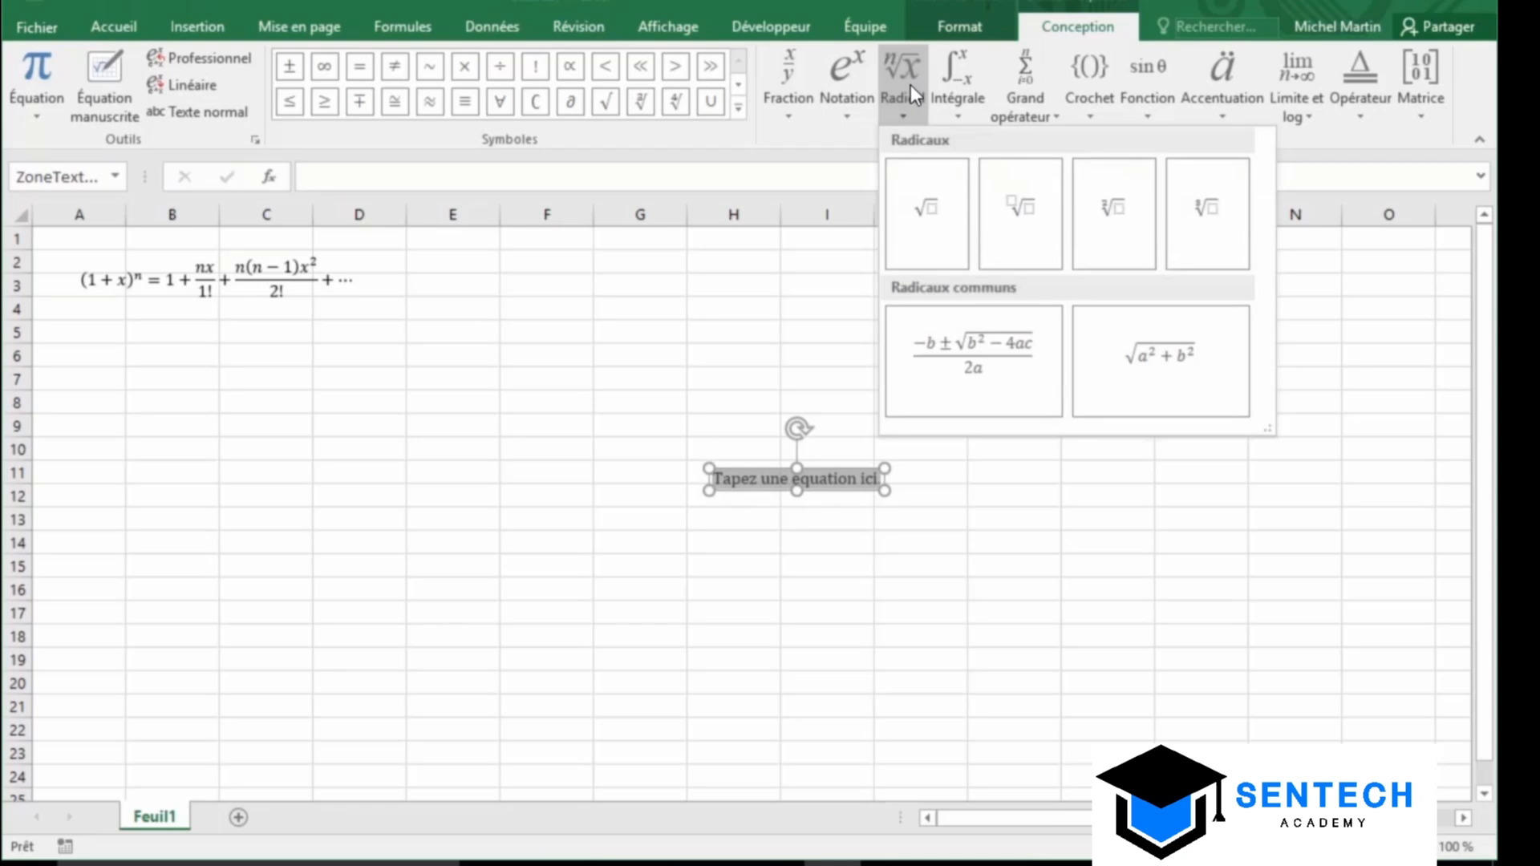
pyautogui.click(945, 335)
pyautogui.moveTo(796, 473); pyautogui.dragTo(598, 258)
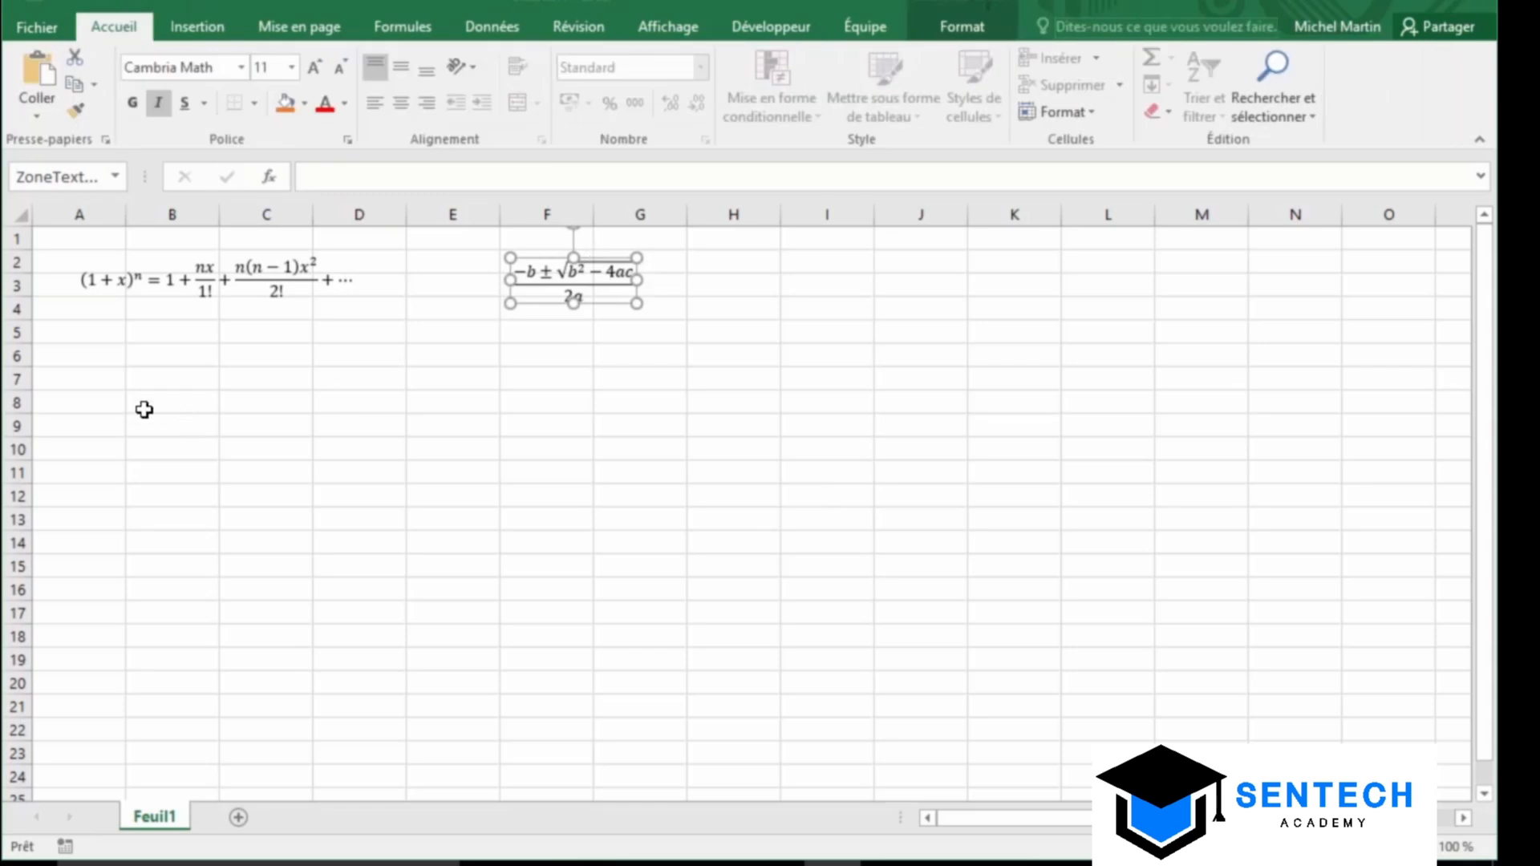
pyautogui.click(80, 429)
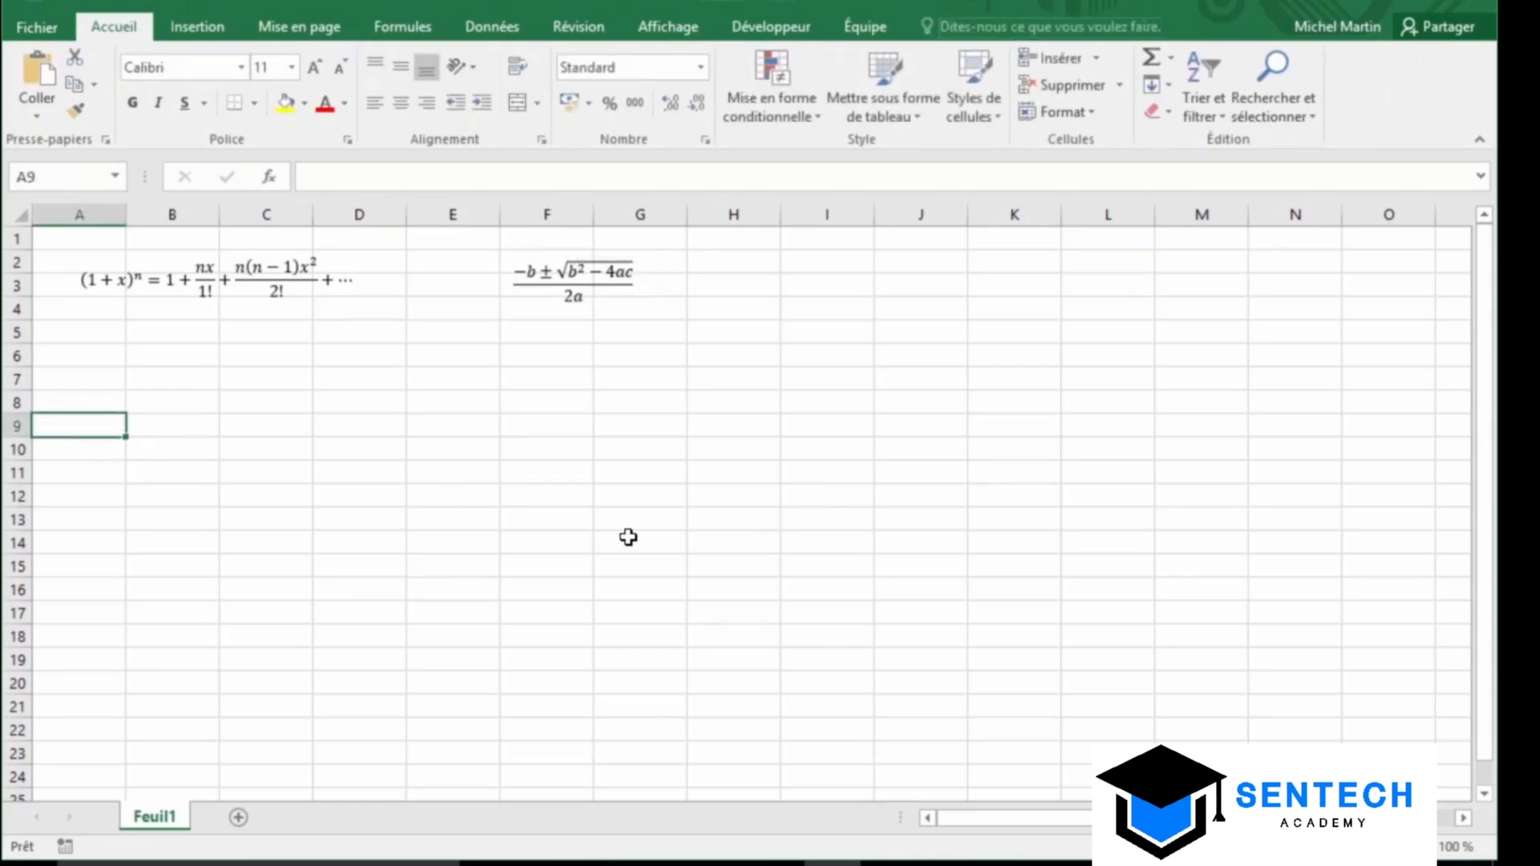
# Handwrite a Σ summation from A=1 to 10, insert it, and move it near cell A7
pyautogui.click(204, 24)
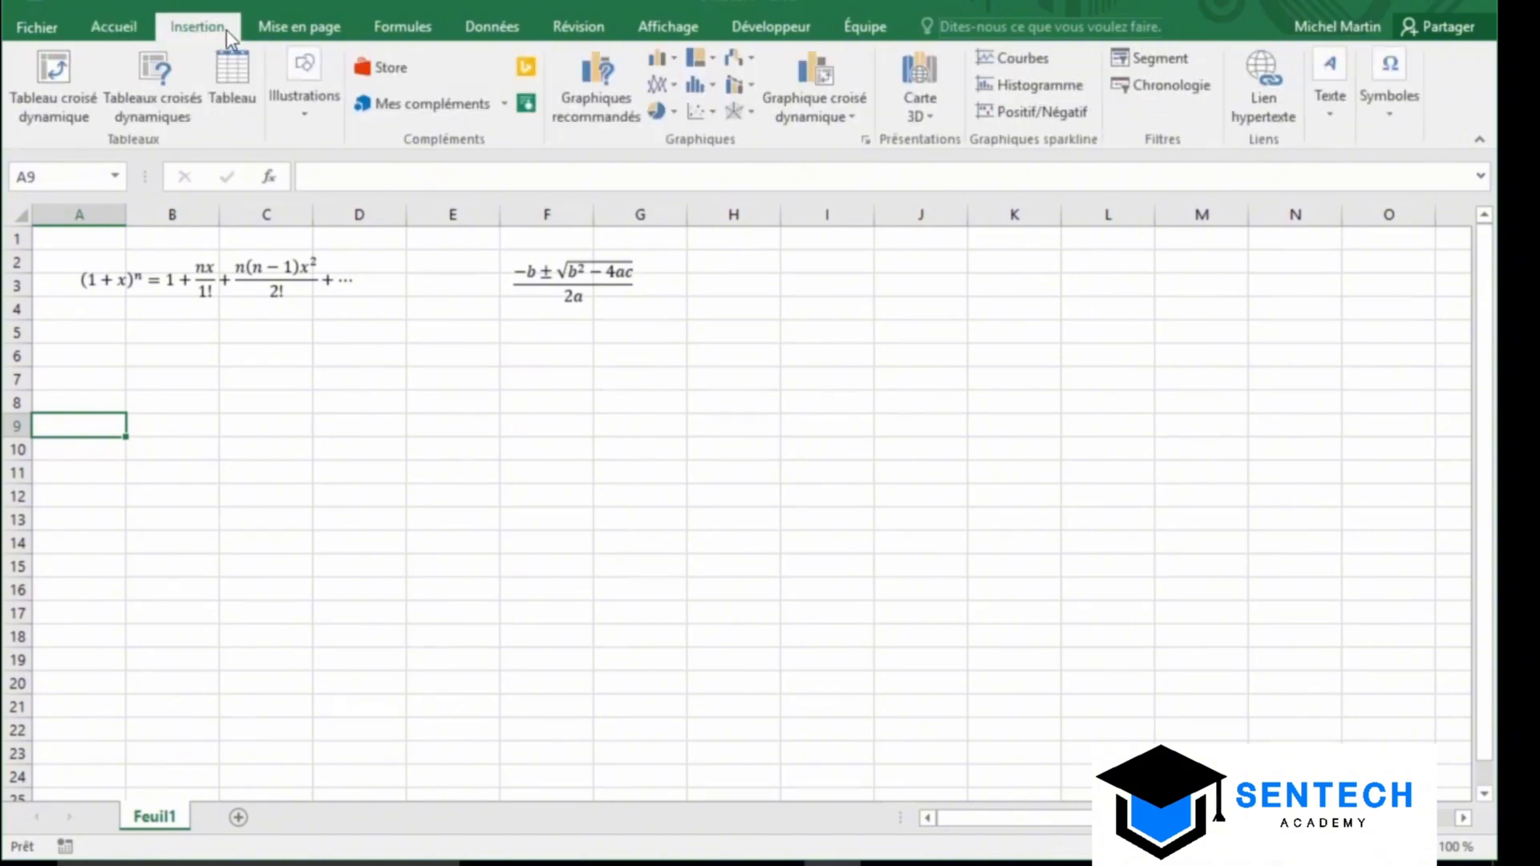
pyautogui.click(1394, 105)
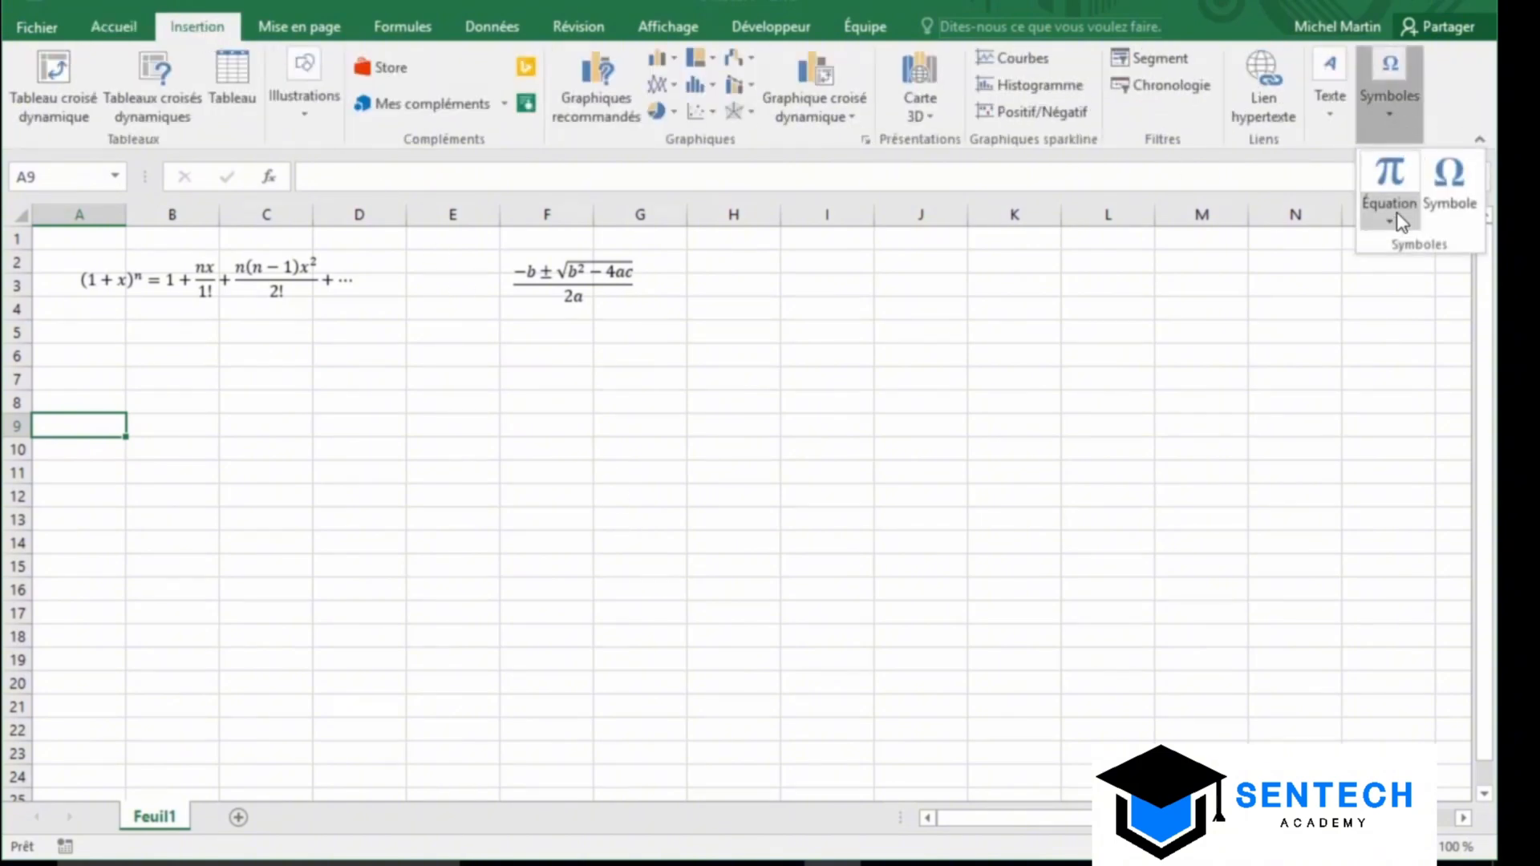
pyautogui.click(1392, 225)
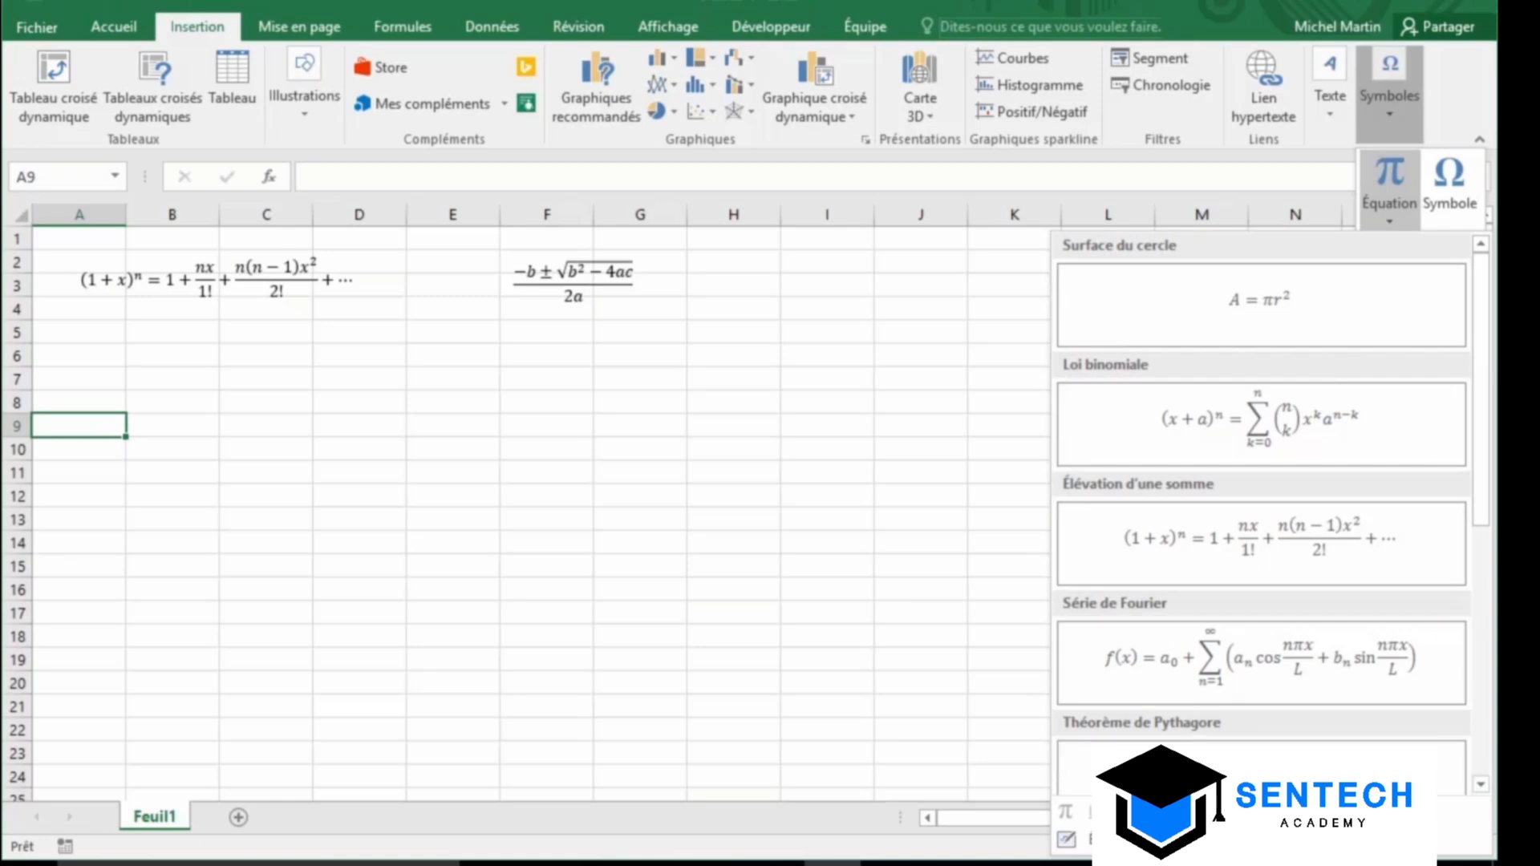
pyautogui.click(1203, 840)
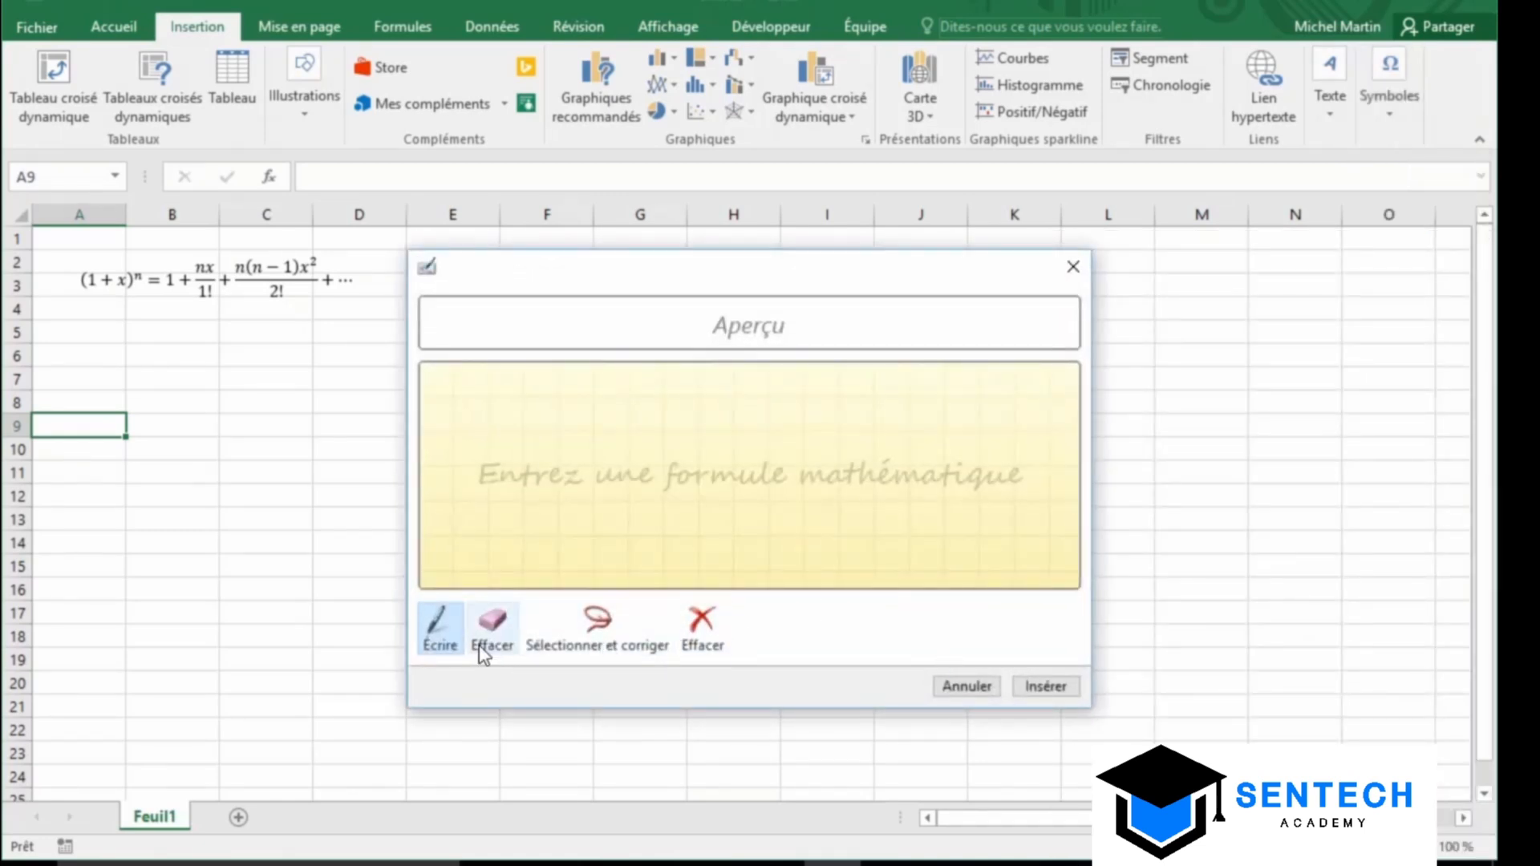
pyautogui.moveTo(640, 437); pyautogui.dragTo(659, 544)
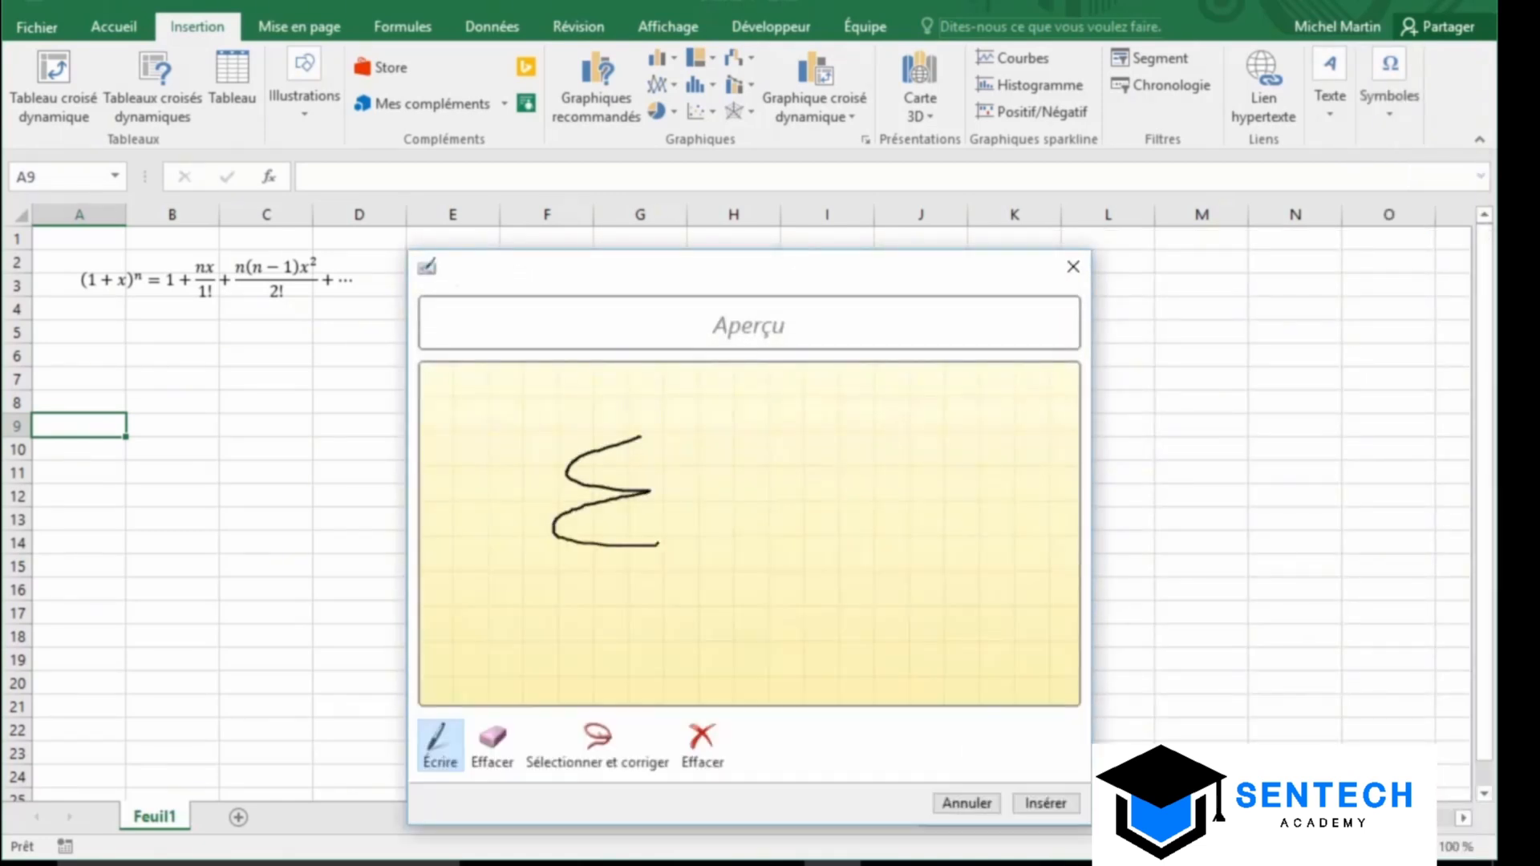
pyautogui.moveTo(571, 619)
pyautogui.mouseDown()
pyautogui.moveTo(616, 606)
pyautogui.moveTo(618, 629)
pyautogui.moveTo(614, 602)
pyautogui.moveTo(695, 621)
pyautogui.moveTo(731, 591)
pyautogui.moveTo(757, 617)
pyautogui.mouseUp()
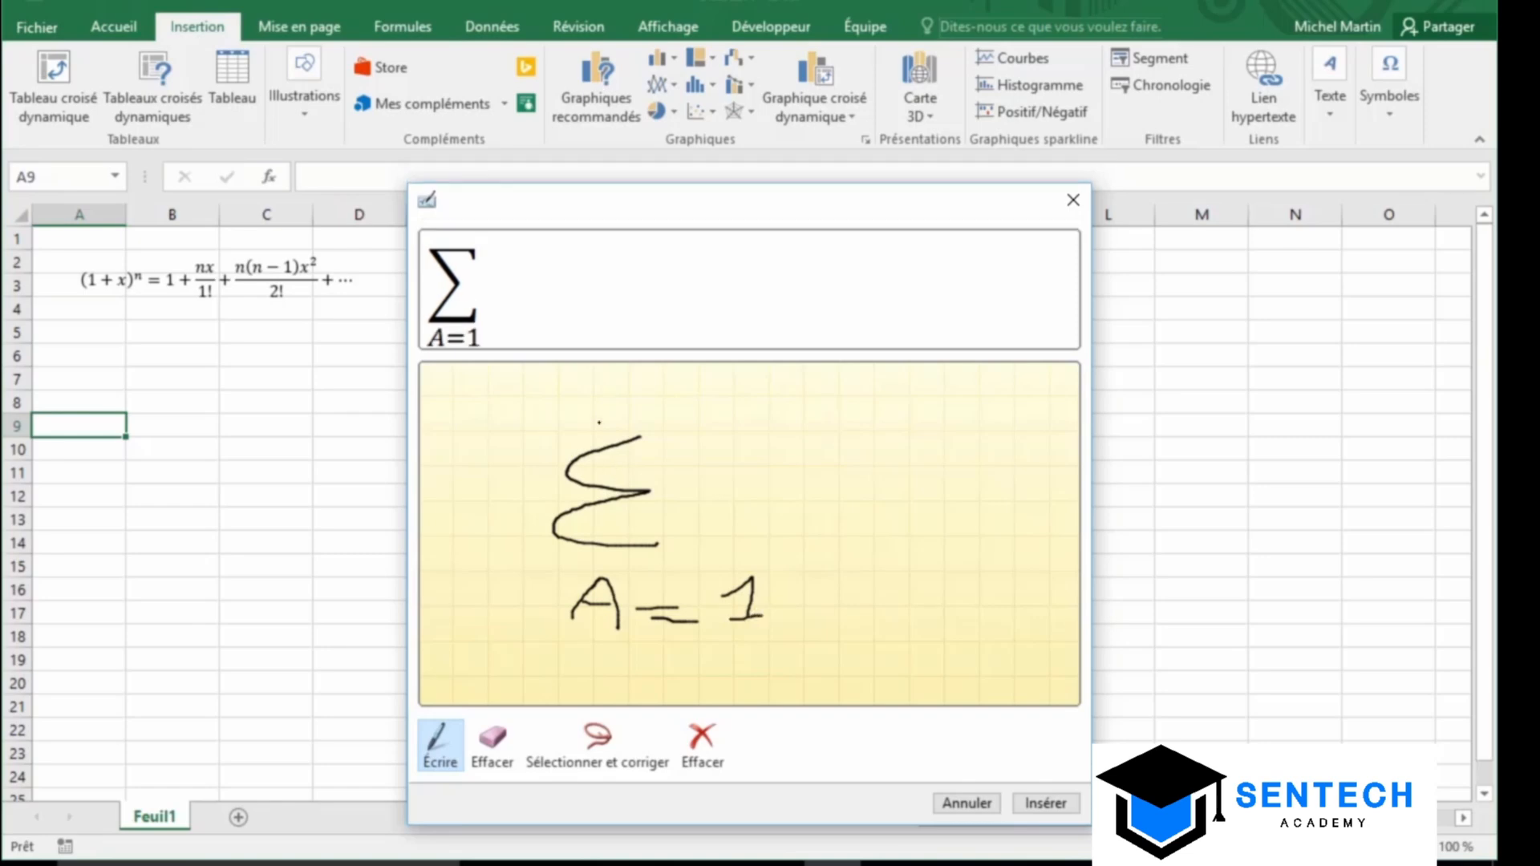
pyautogui.moveTo(591, 398)
pyautogui.mouseDown()
pyautogui.moveTo(676, 421)
pyautogui.moveTo(666, 369)
pyautogui.moveTo(654, 373)
pyautogui.mouseUp()
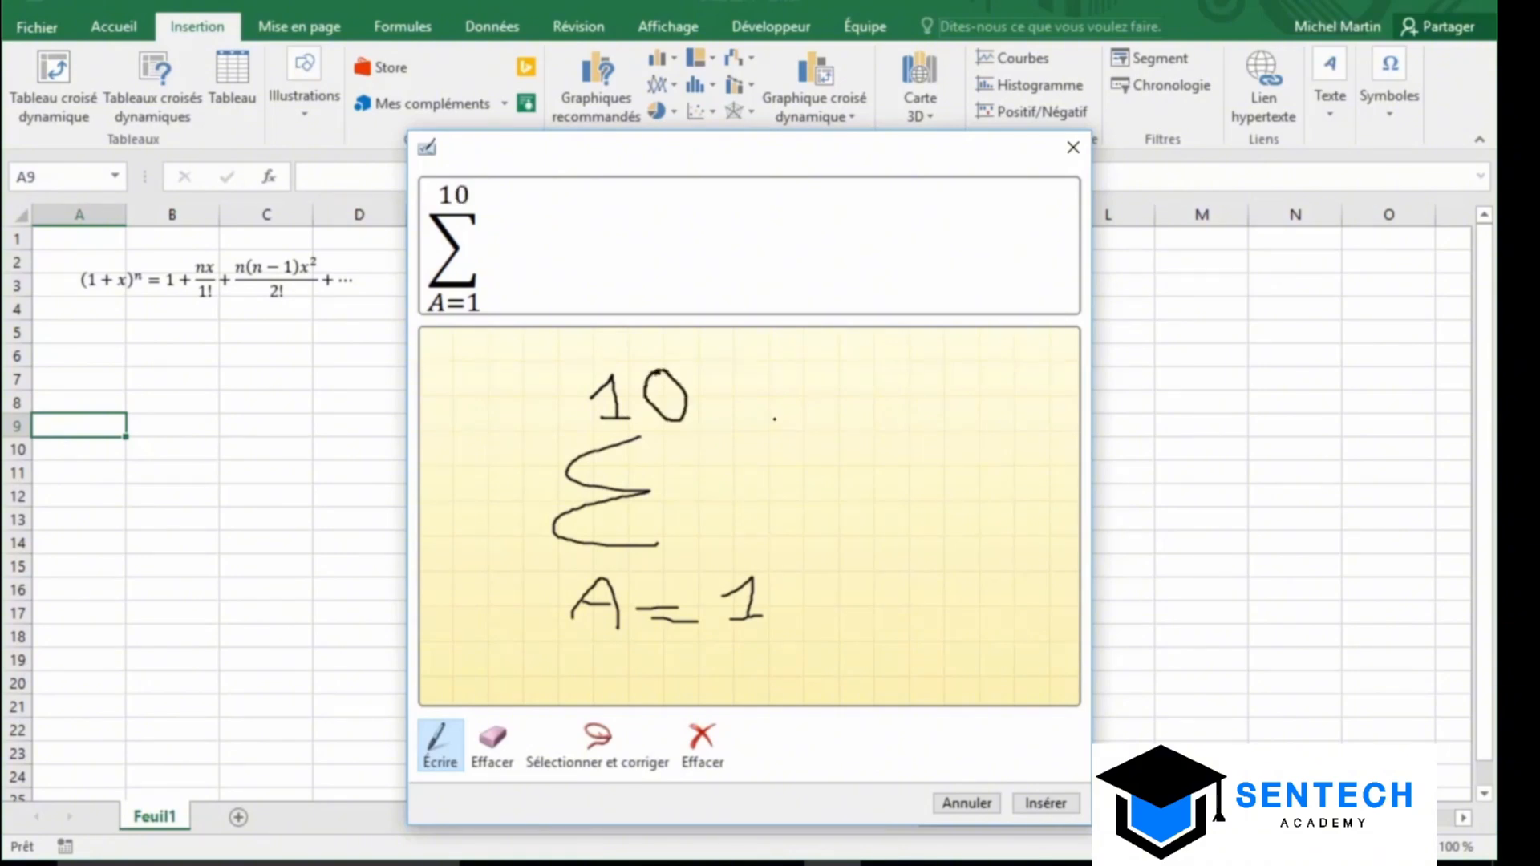
pyautogui.click(1040, 802)
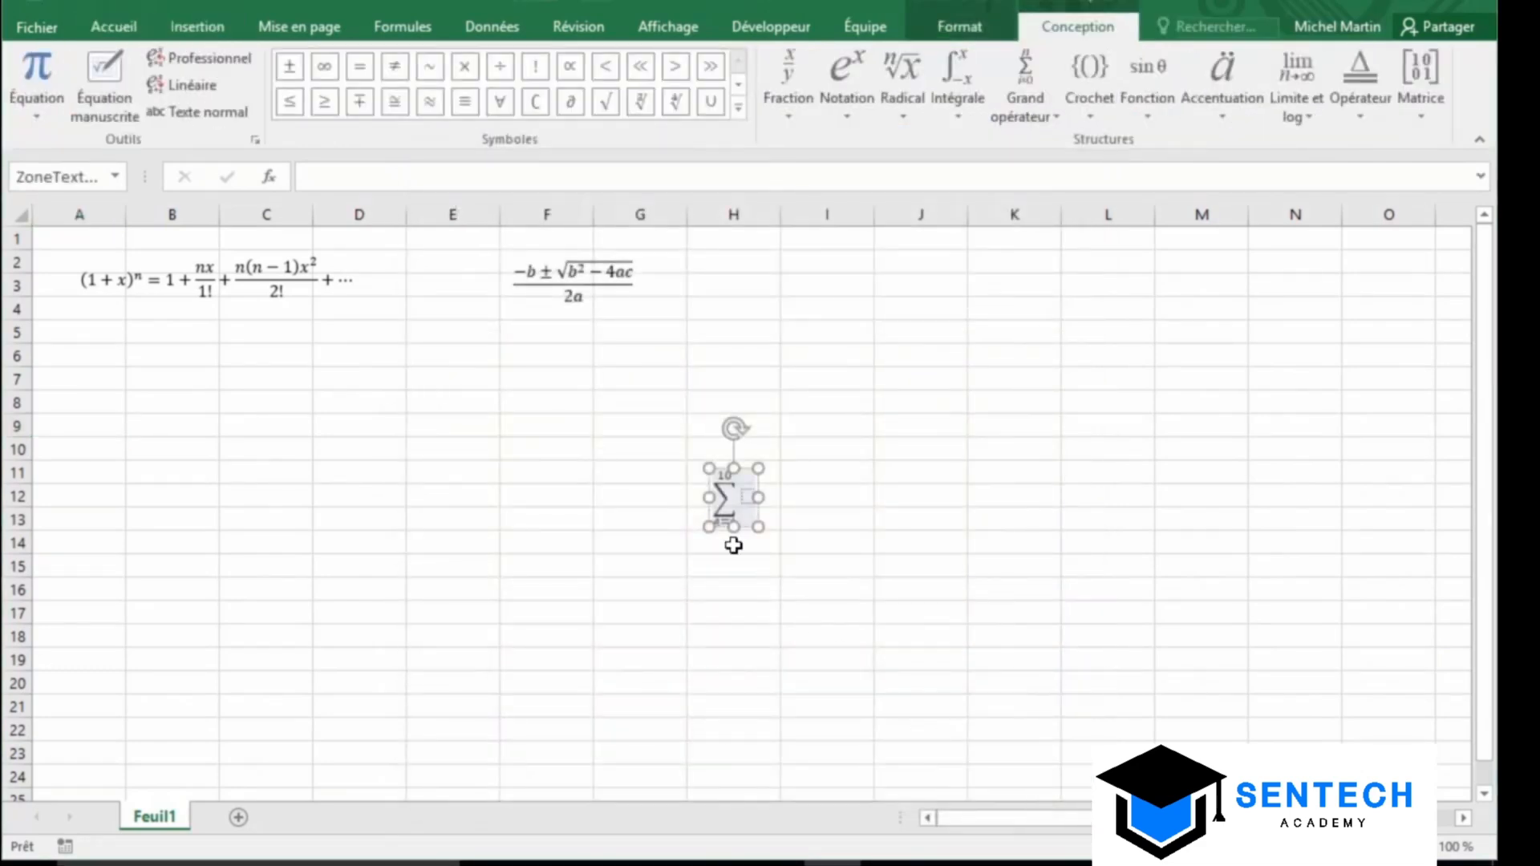
pyautogui.moveTo(747, 475); pyautogui.dragTo(135, 370)
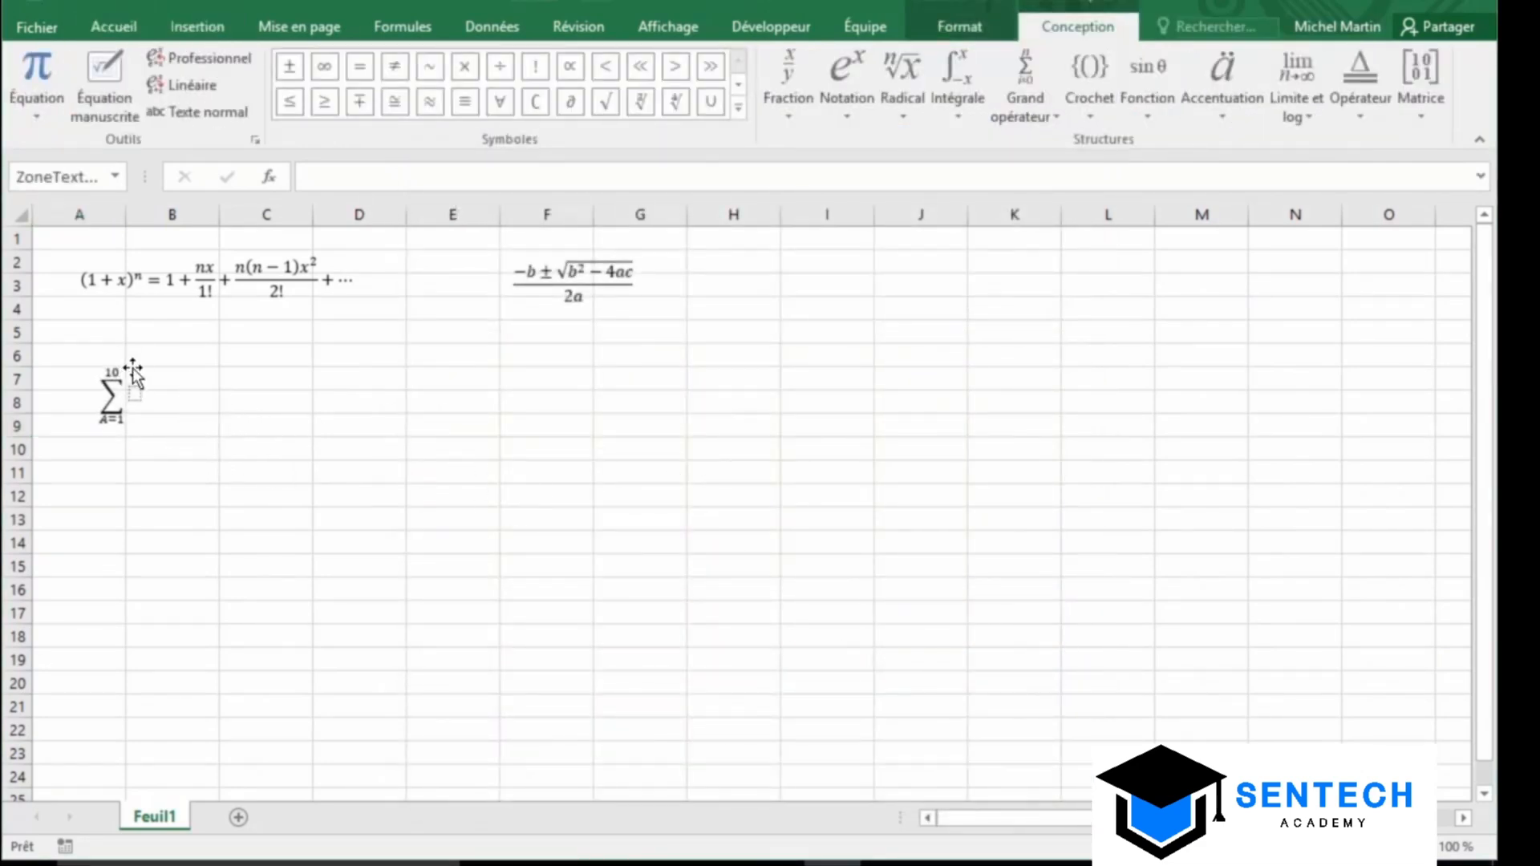
pyautogui.click(222, 435)
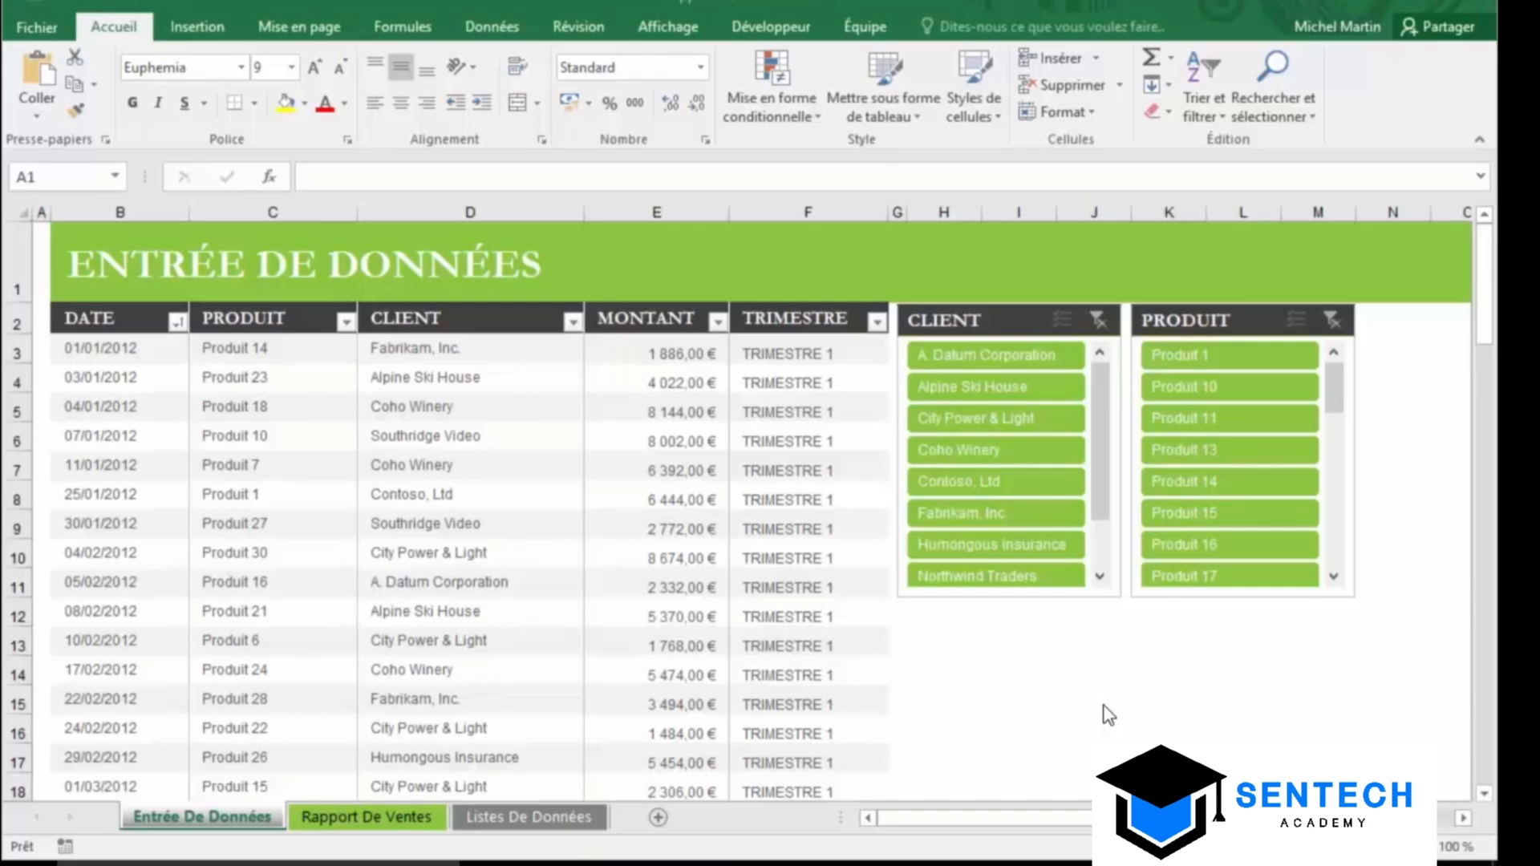
# Save the workbook to This PC as 'Rapport des ventes' with the Page web file type
pyautogui.click(54, 33)
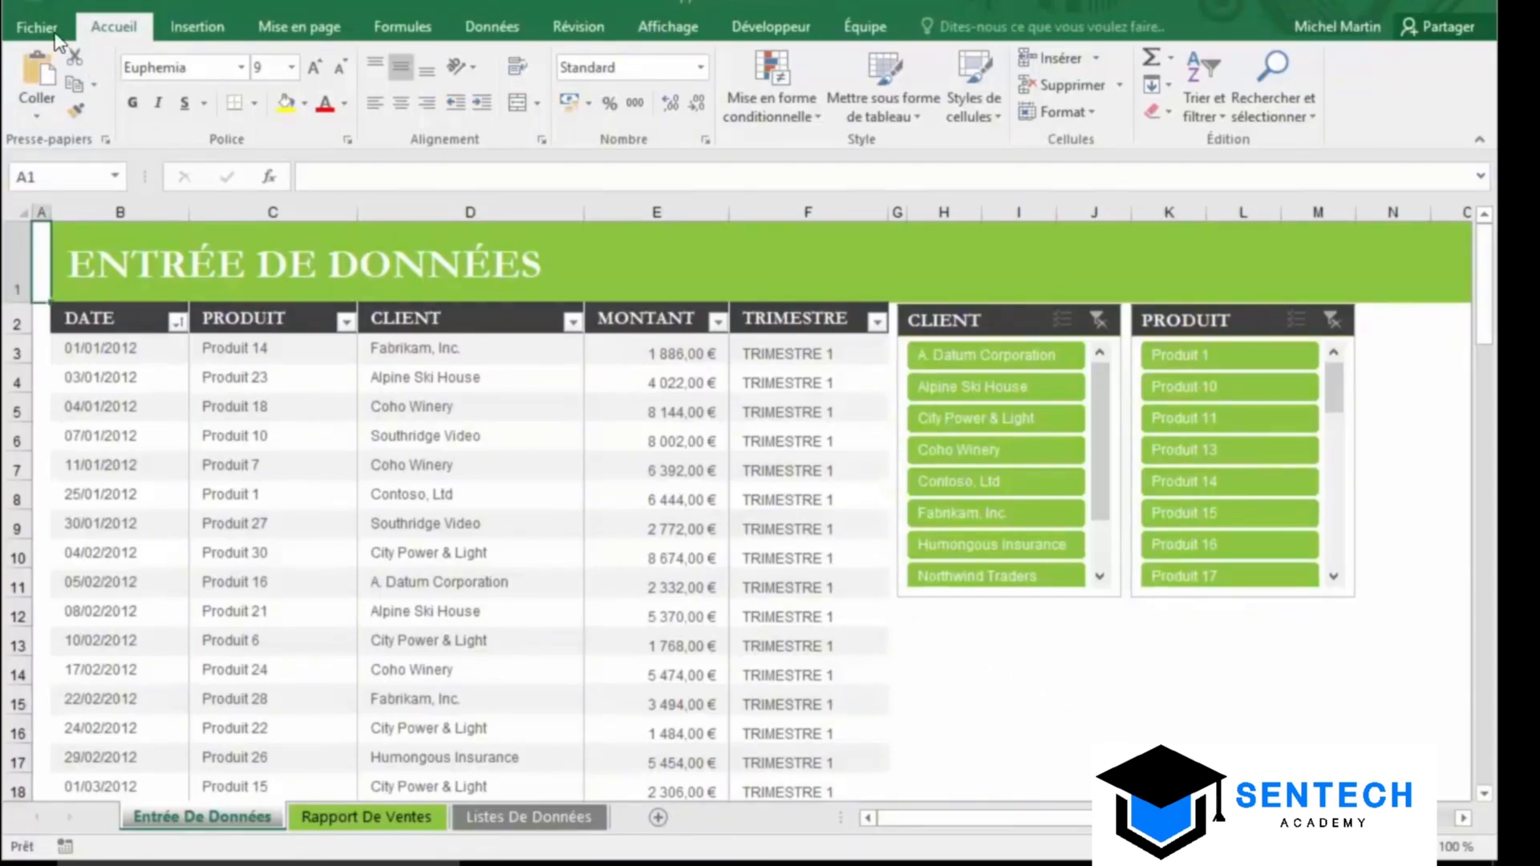
pyautogui.click(55, 34)
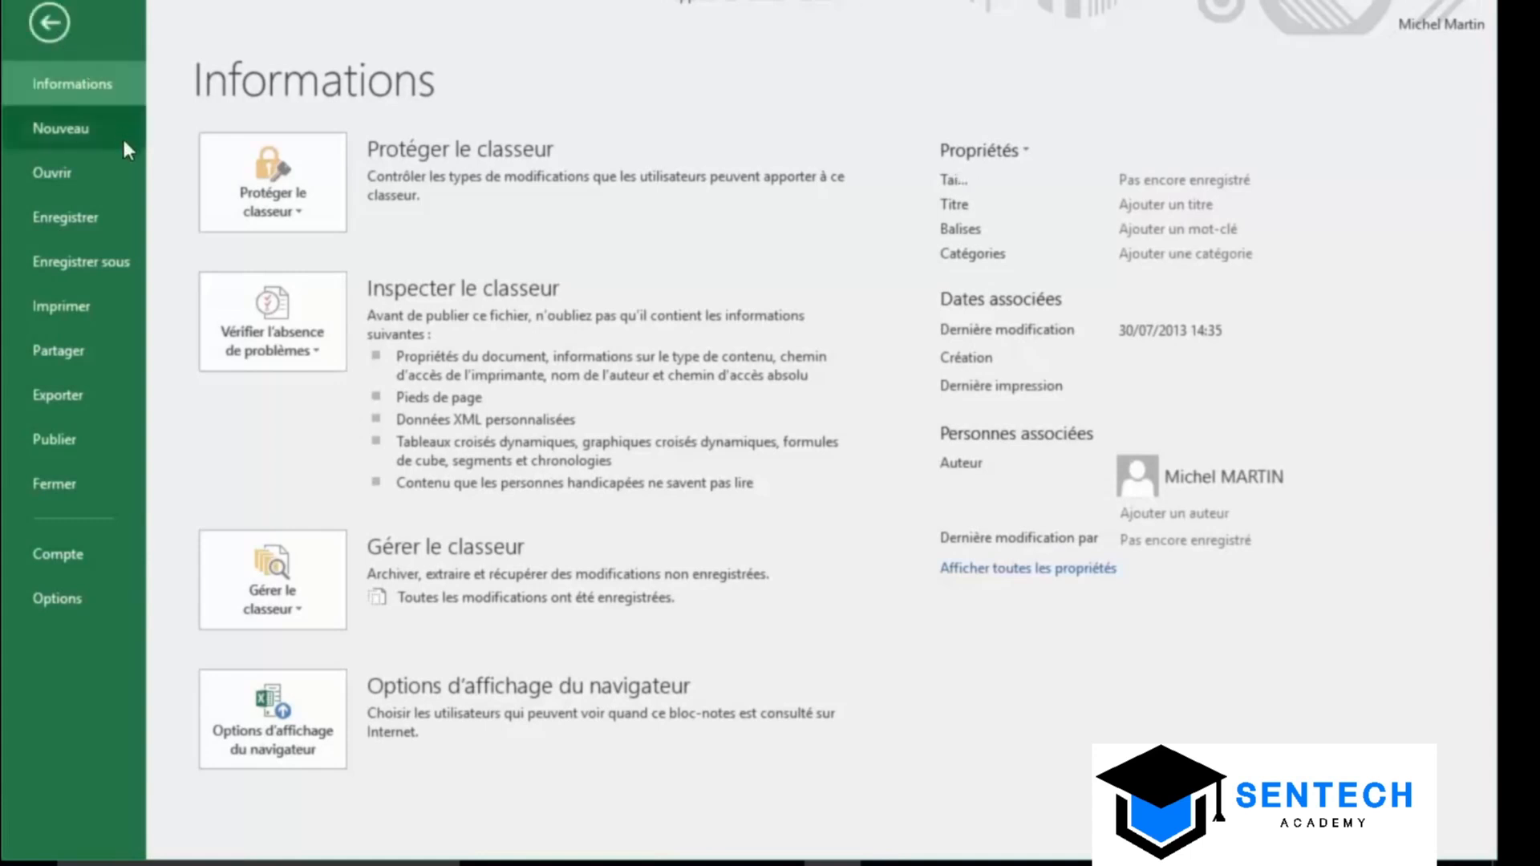
pyautogui.click(122, 264)
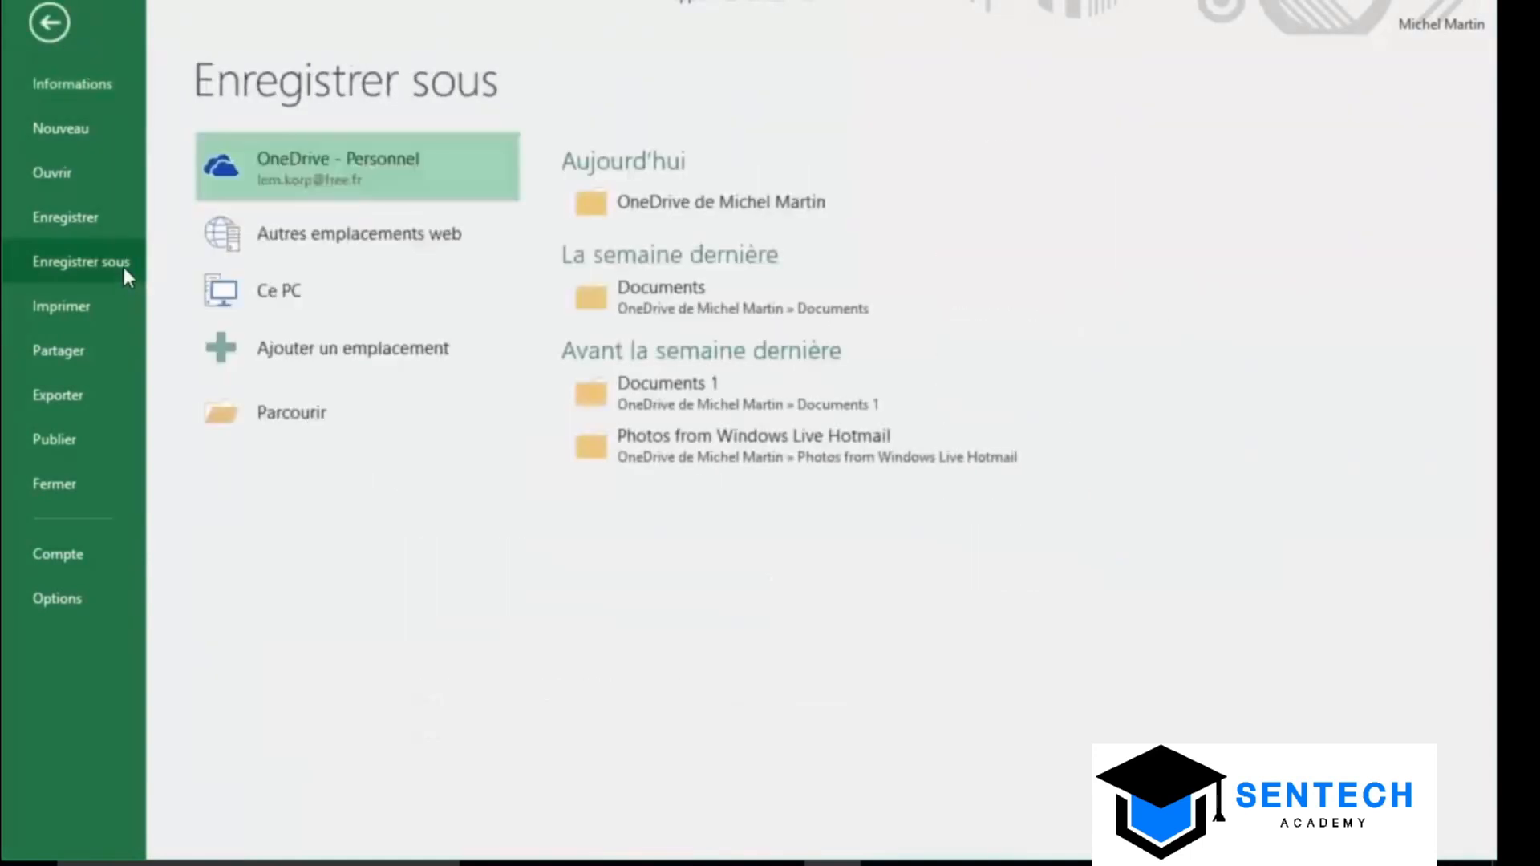
pyautogui.doubleClick(321, 295)
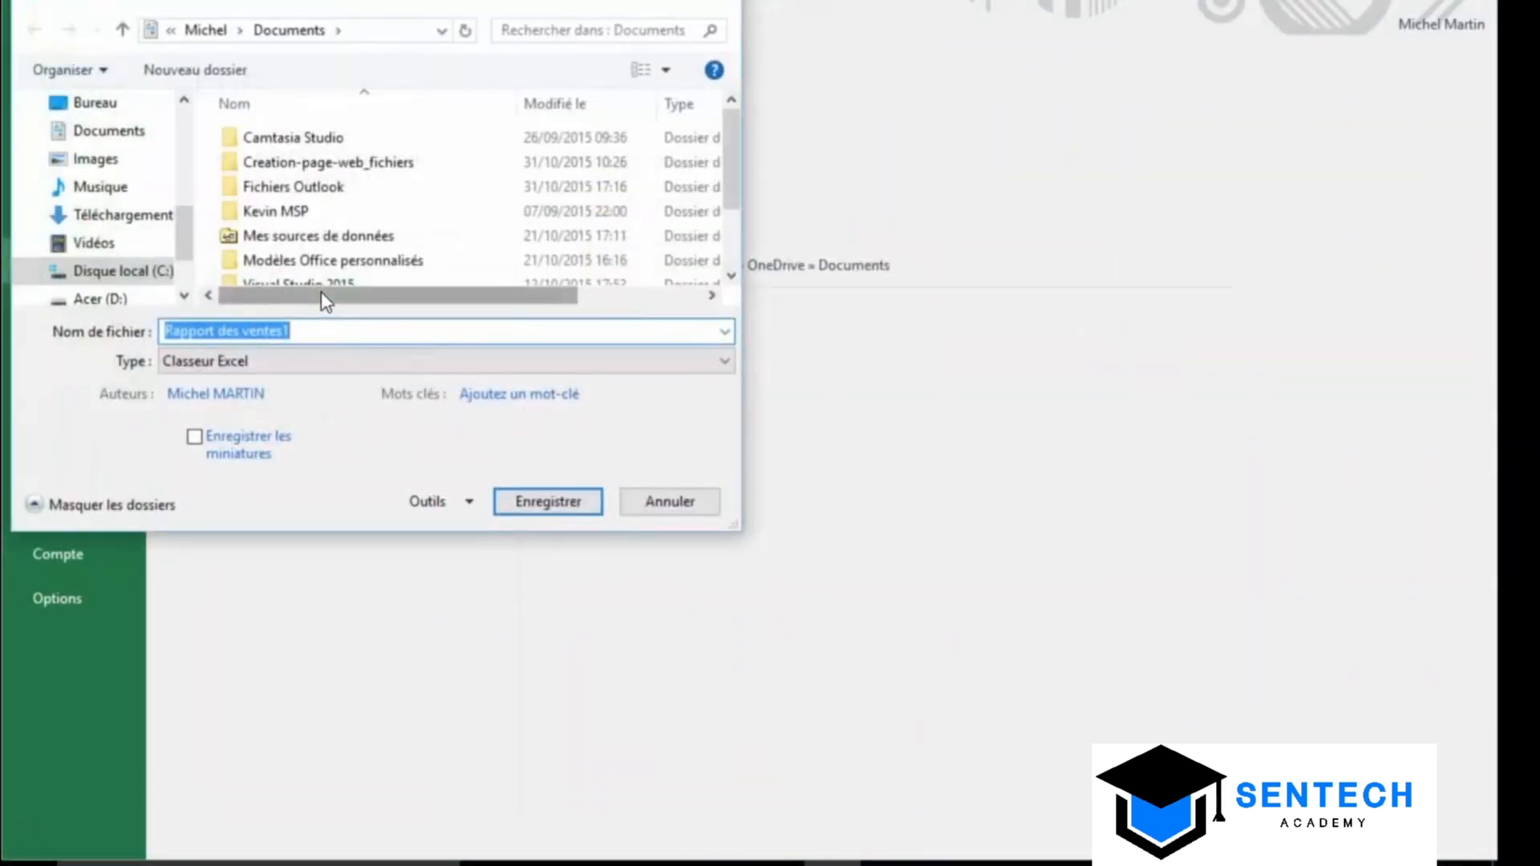
pyautogui.click(307, 330)
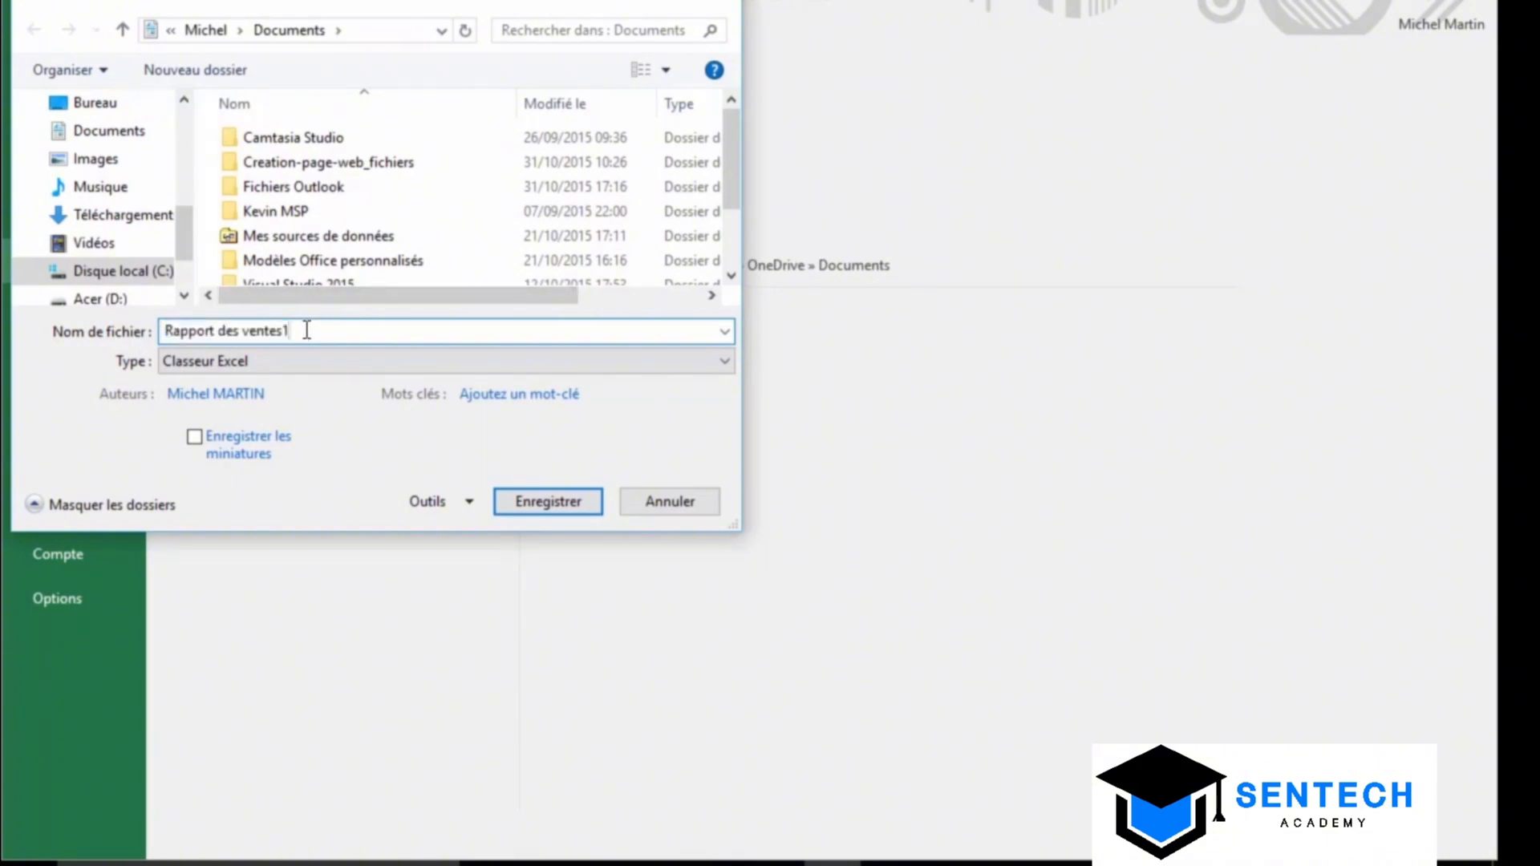
pyautogui.press('BackSpace')
pyautogui.click(252, 371)
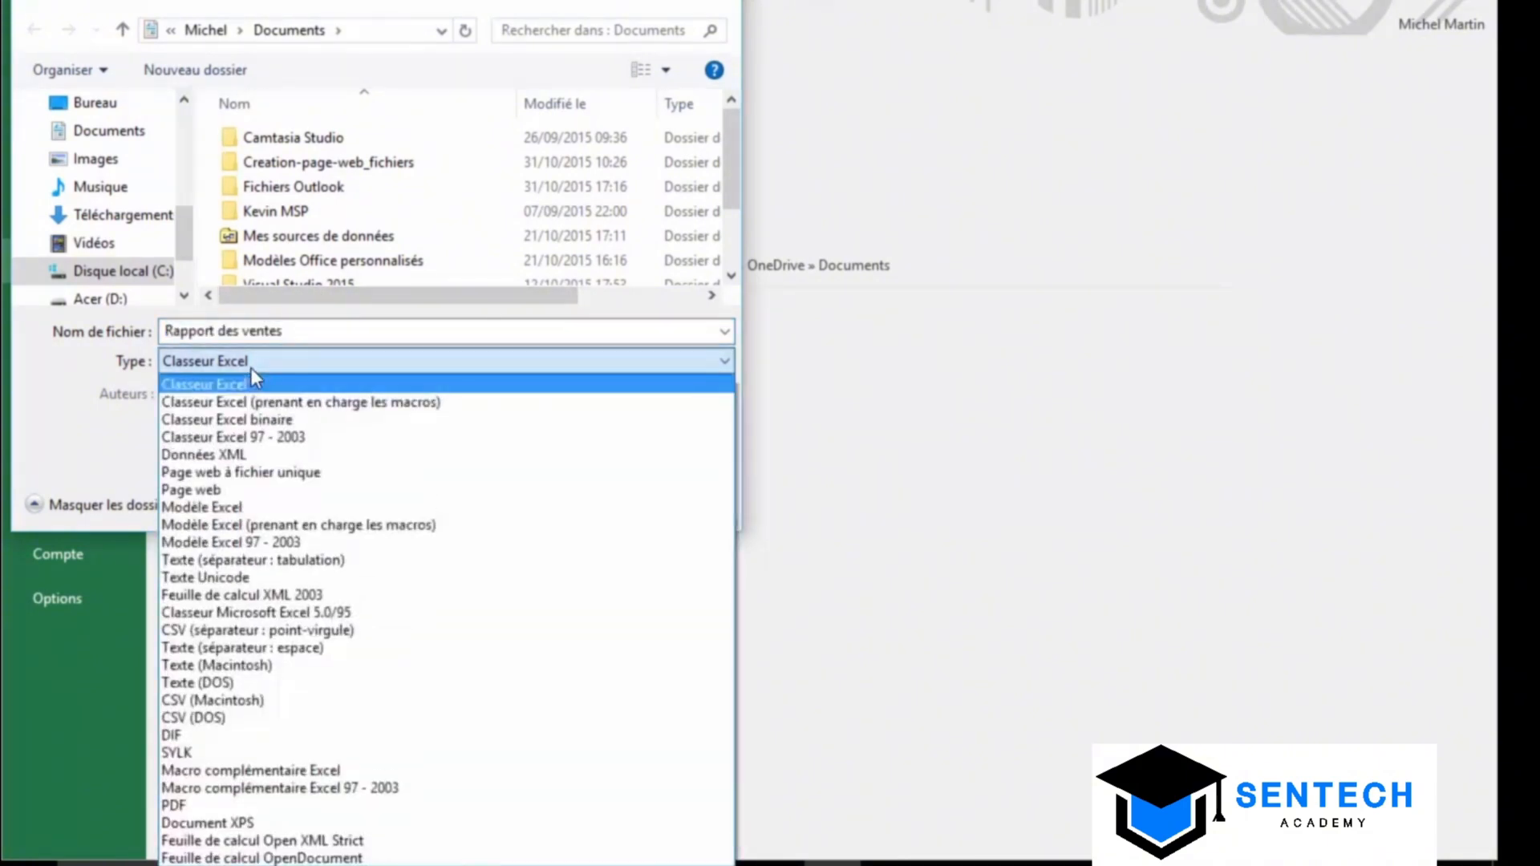
pyautogui.click(240, 490)
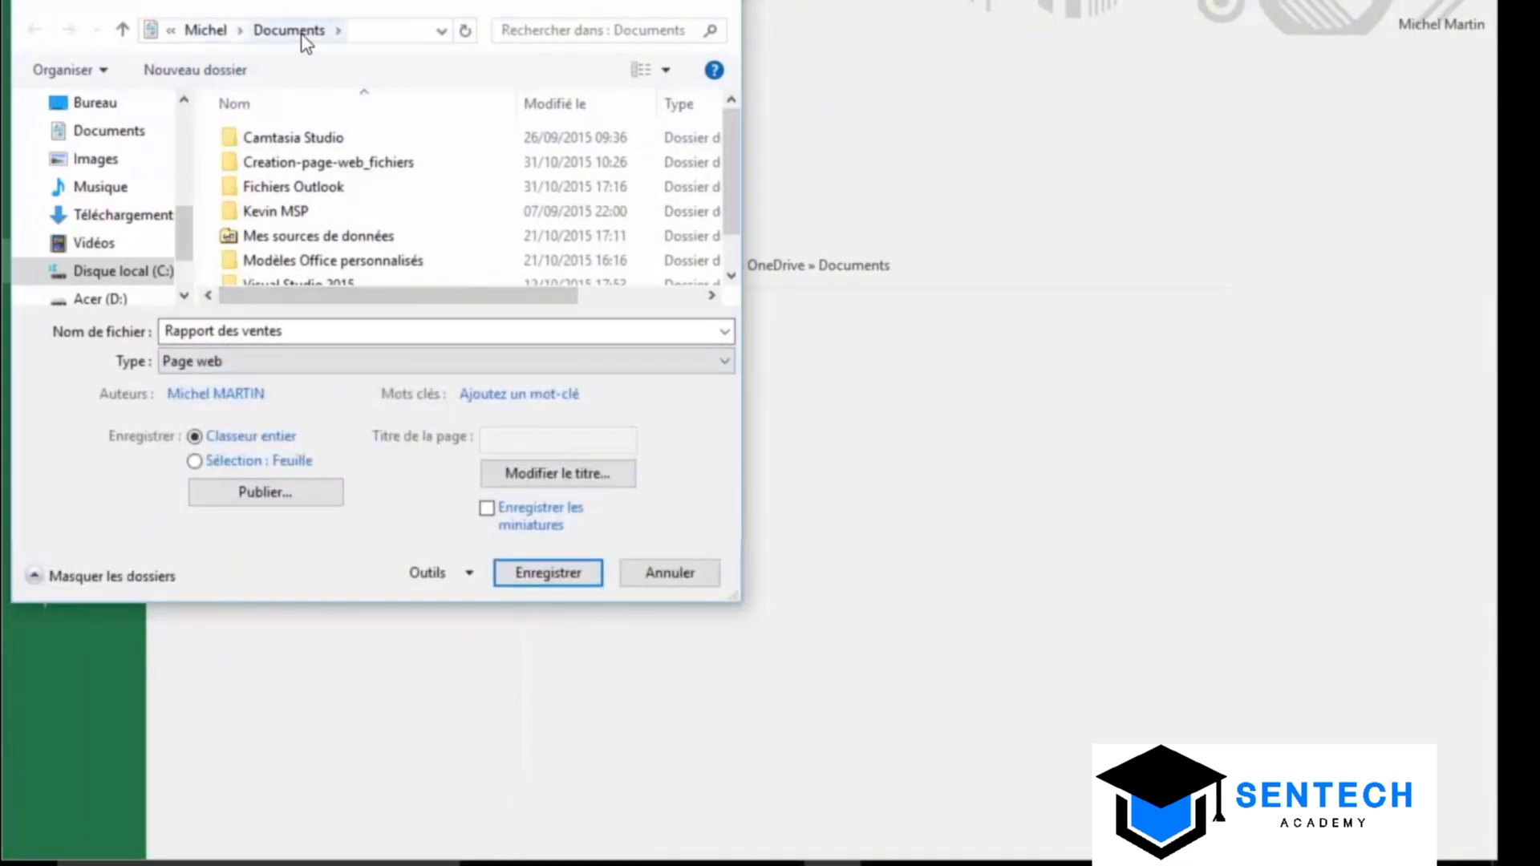
pyautogui.click(569, 583)
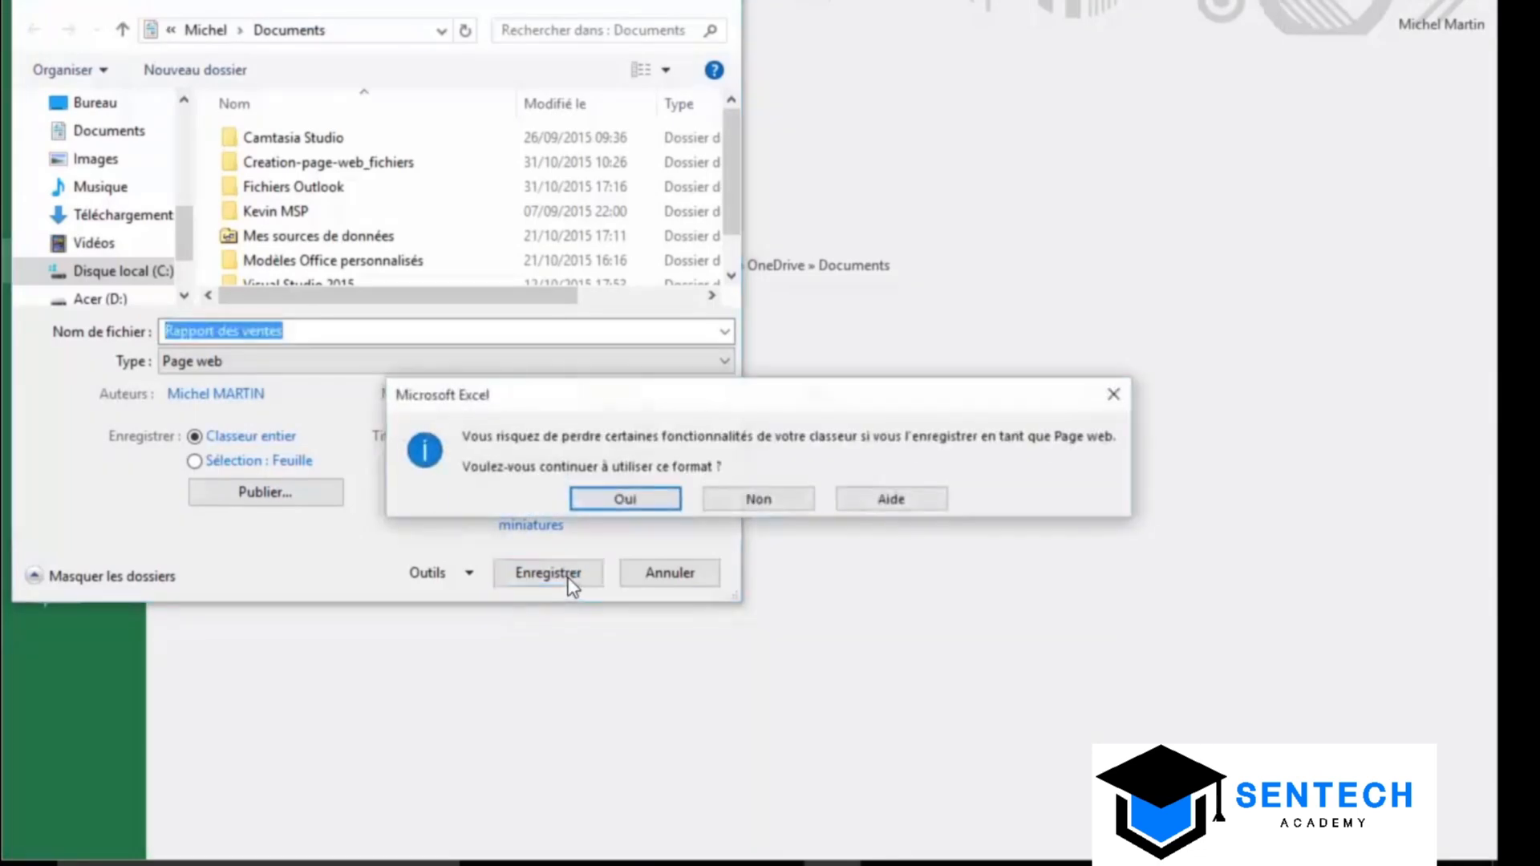
pyautogui.click(623, 500)
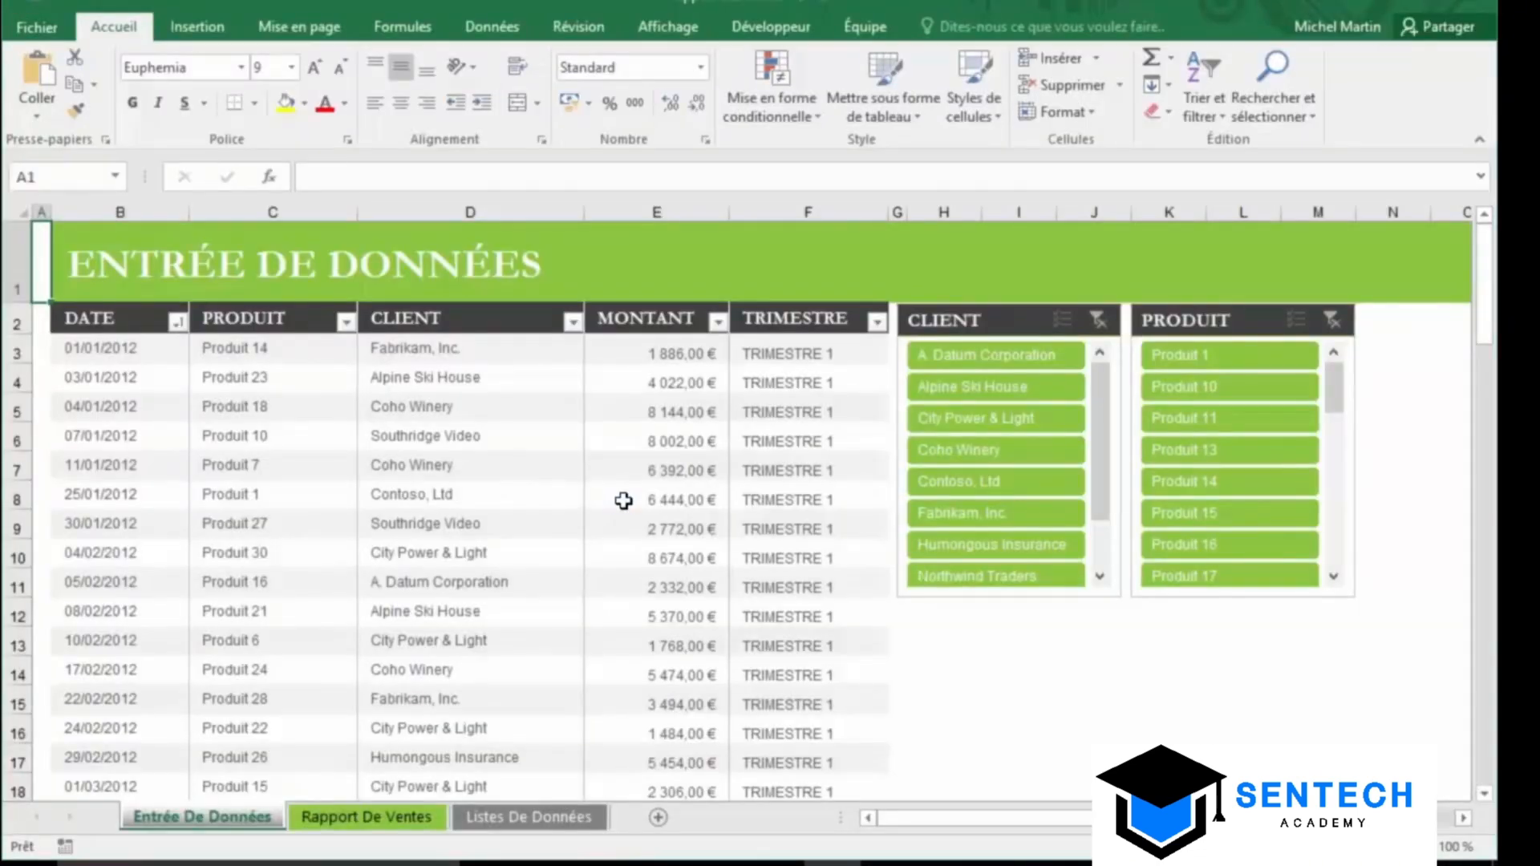
# Locate Rapport des ventes.htm in Documents and open it in the browser
pyautogui.click(720, 846)
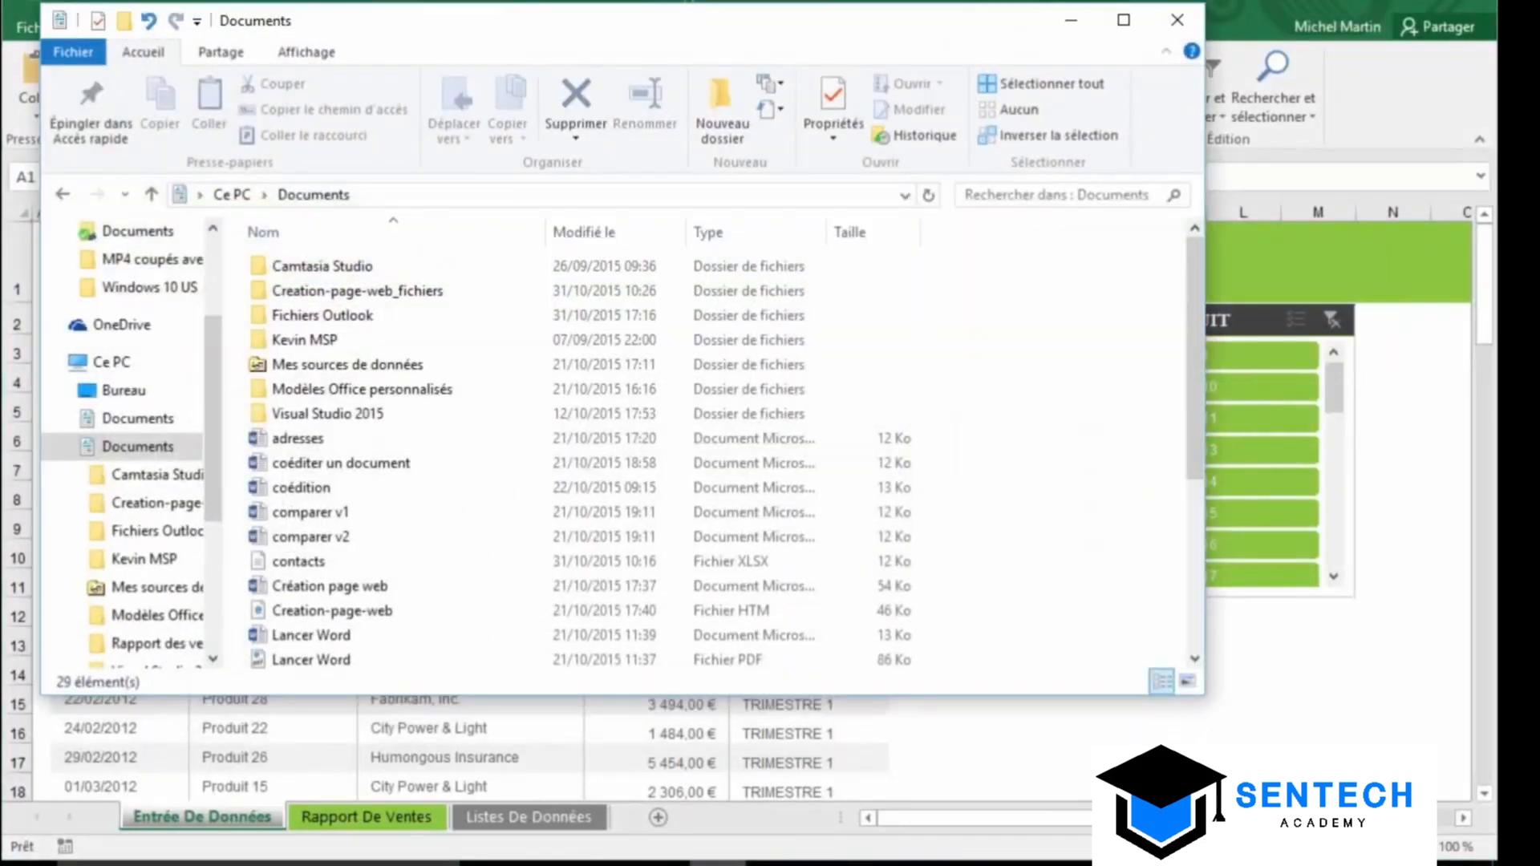
pyautogui.moveTo(1196, 443); pyautogui.dragTo(1201, 587)
pyautogui.click(353, 529)
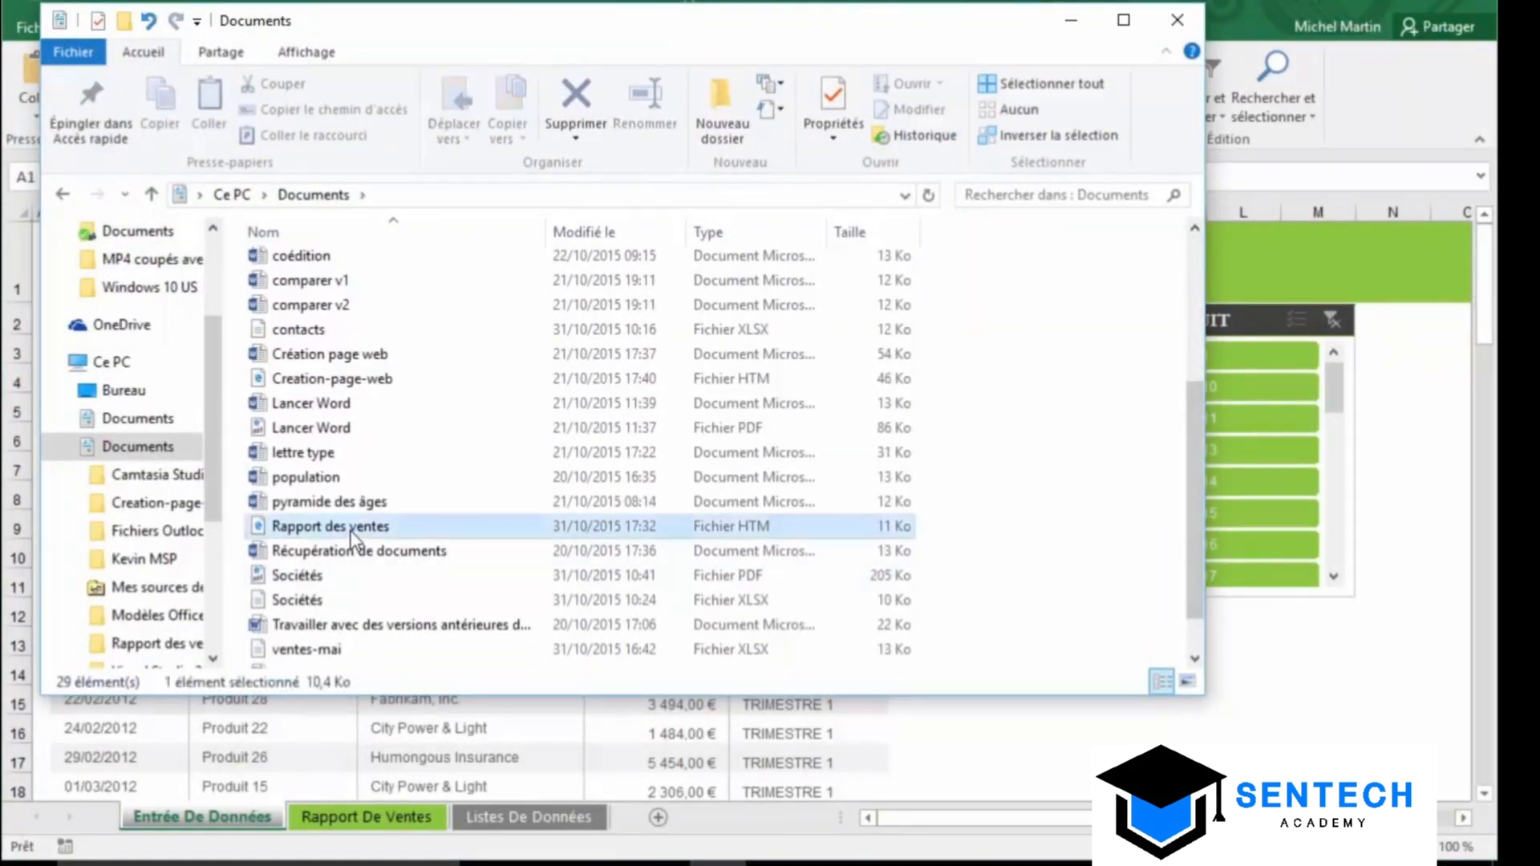
pyautogui.doubleClick(351, 530)
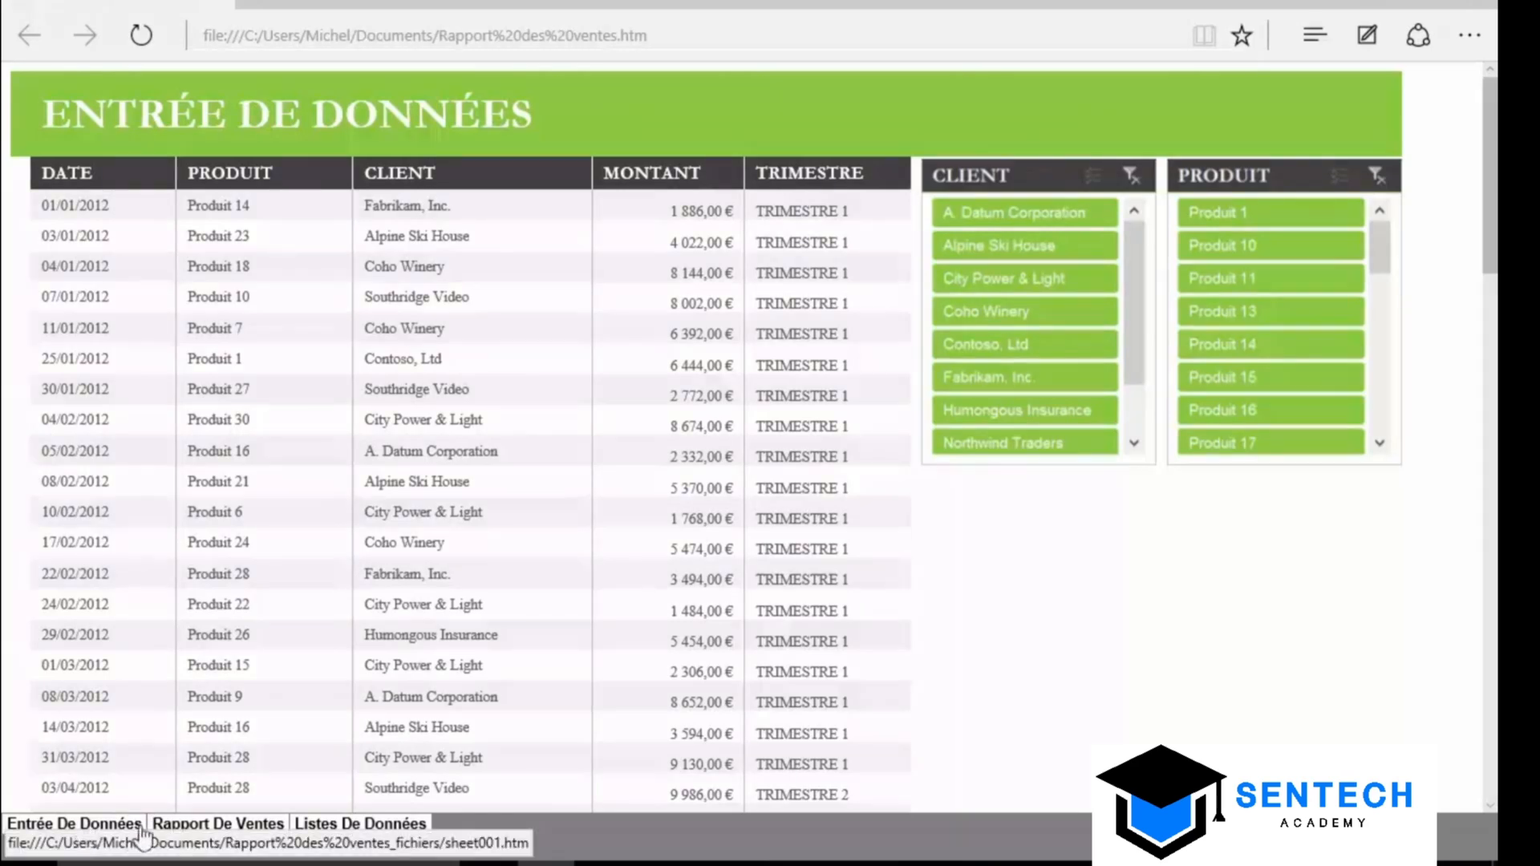
# Browse the Rapport De Ventes and Listes De Données sheets, finishing on Entrée De Données
pyautogui.click(204, 834)
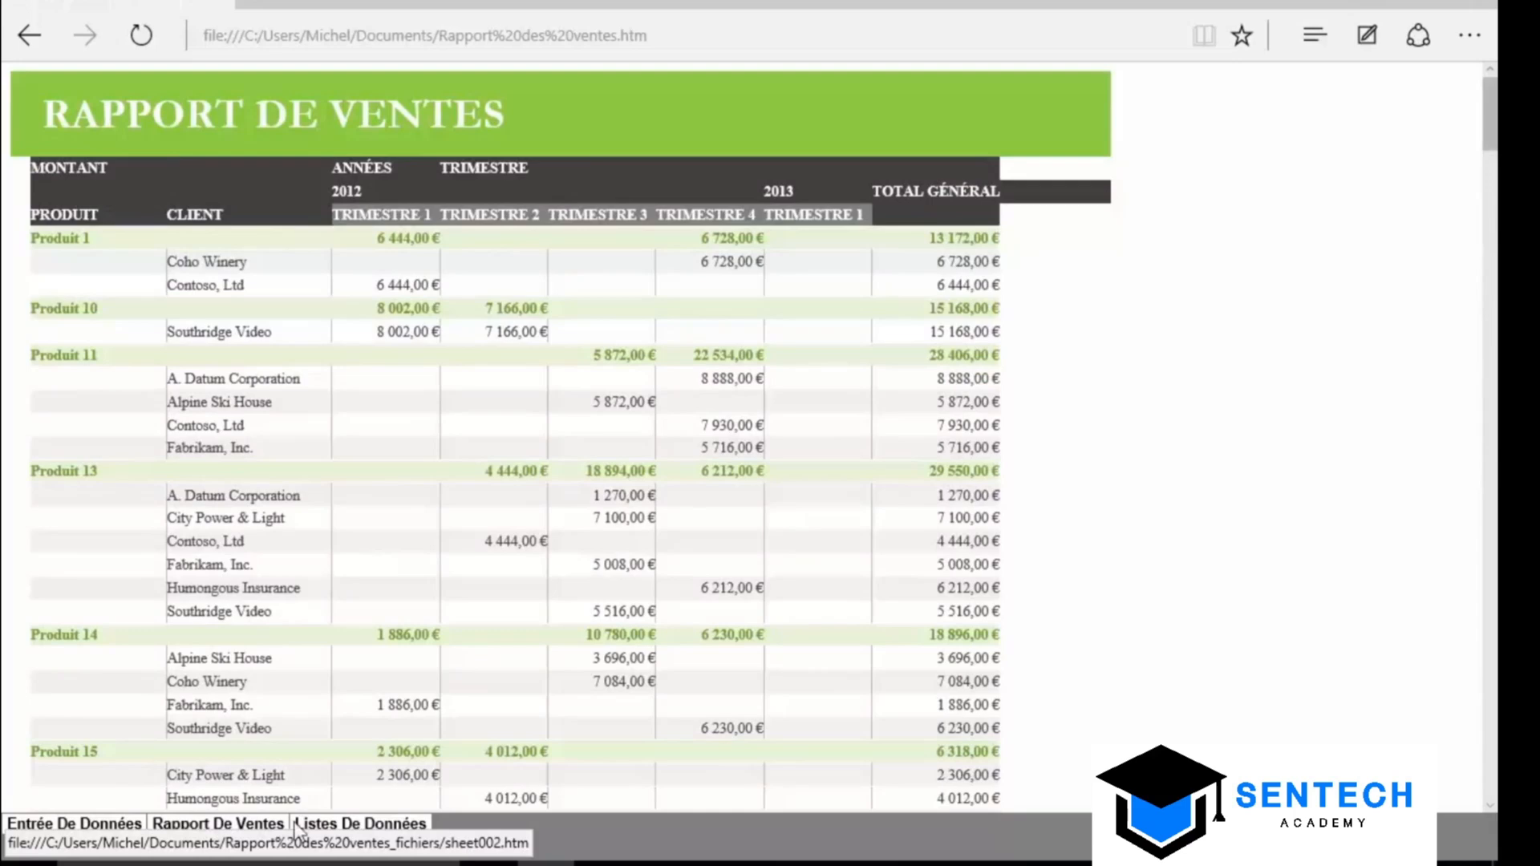
pyautogui.click(353, 826)
pyautogui.click(253, 826)
pyautogui.click(114, 826)
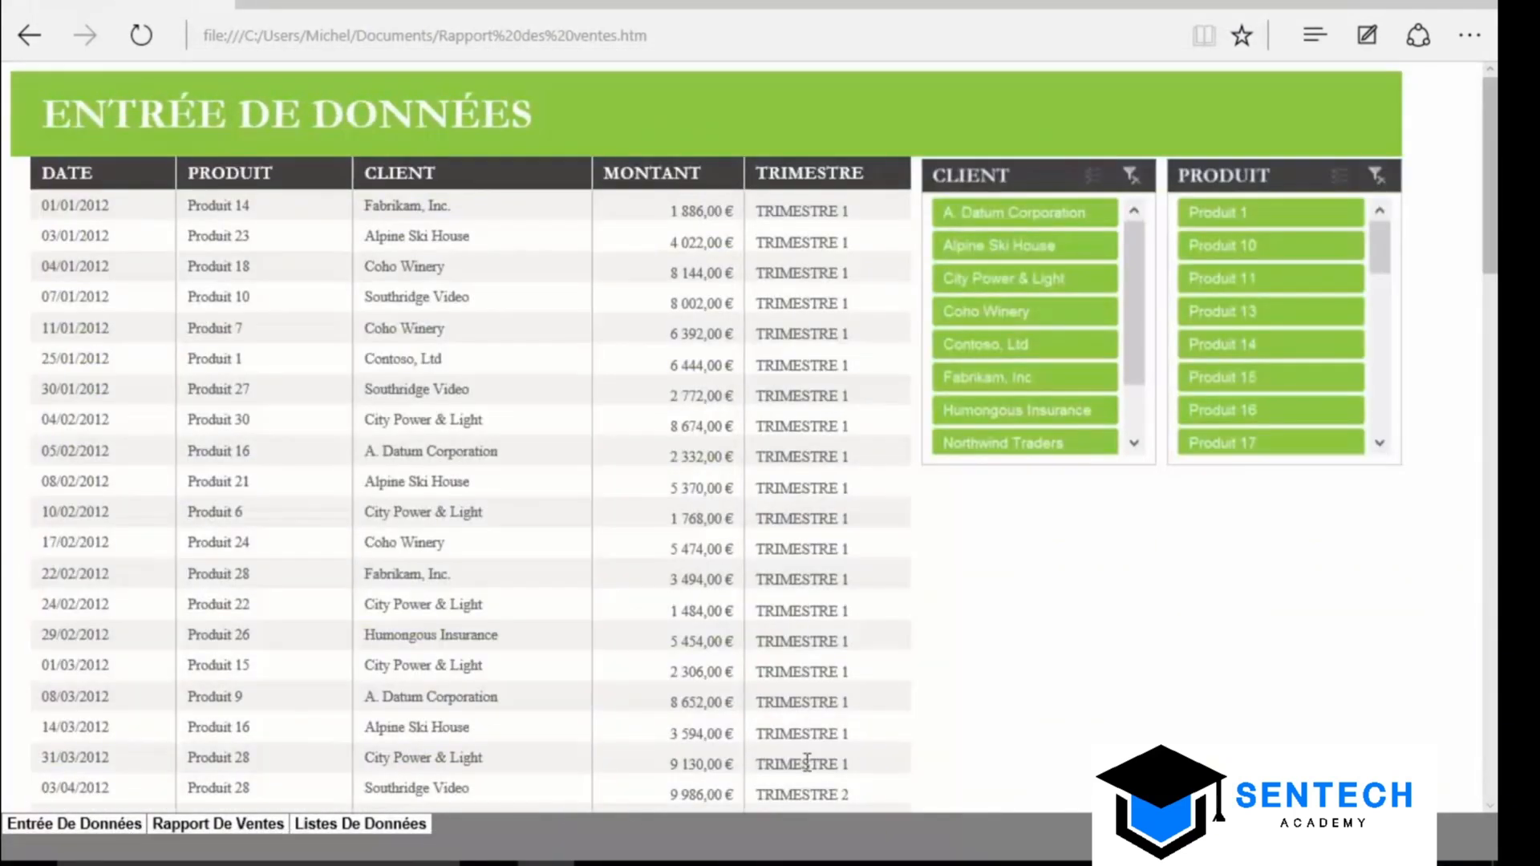
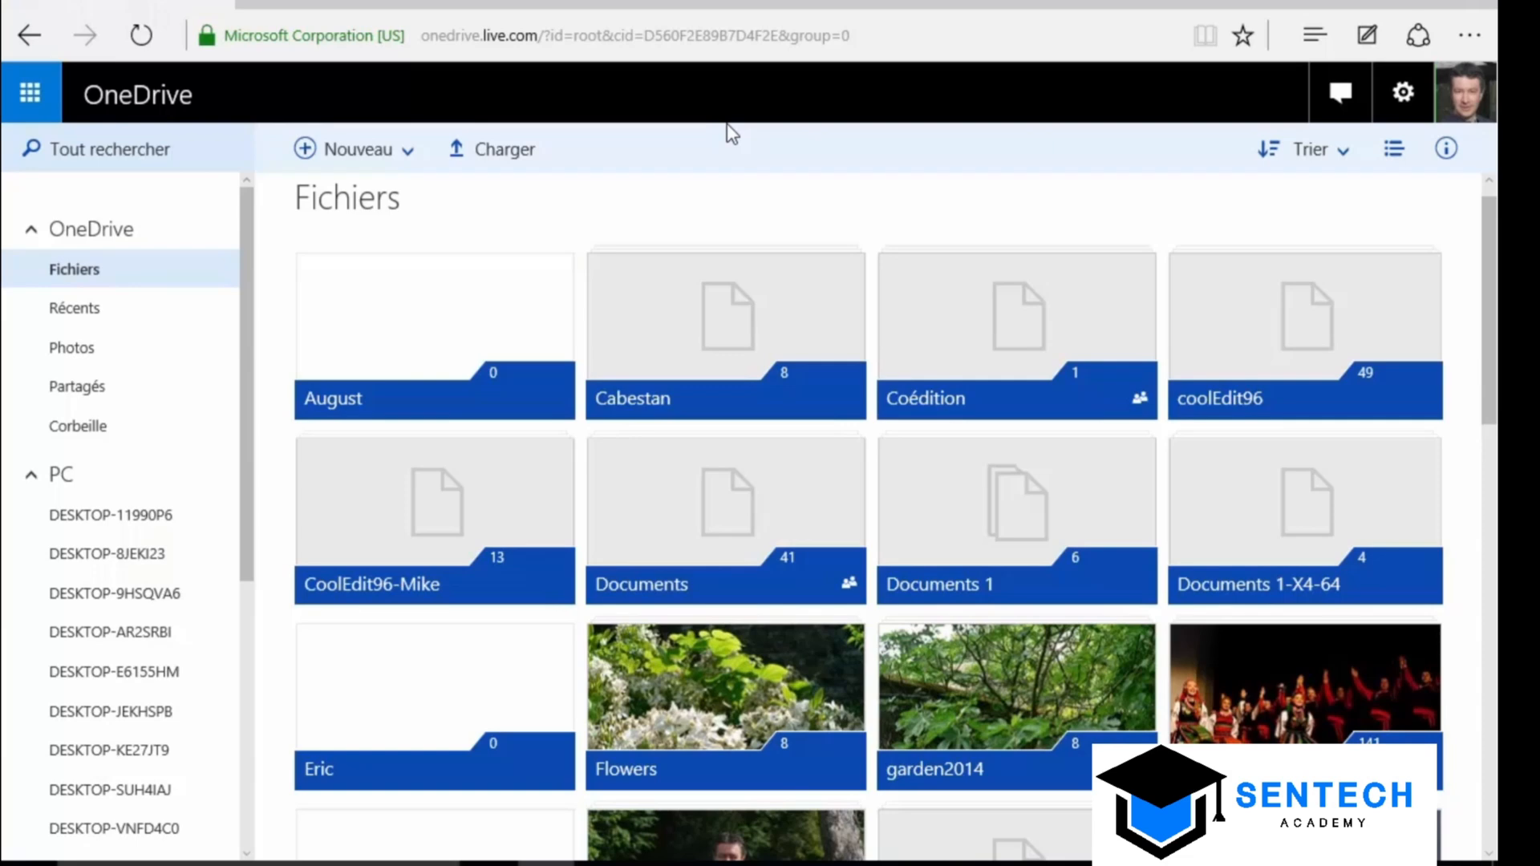
# Open the contacts Excel workbook from the OneDrive Documents 1 folder in Excel Online
pyautogui.click(1003, 519)
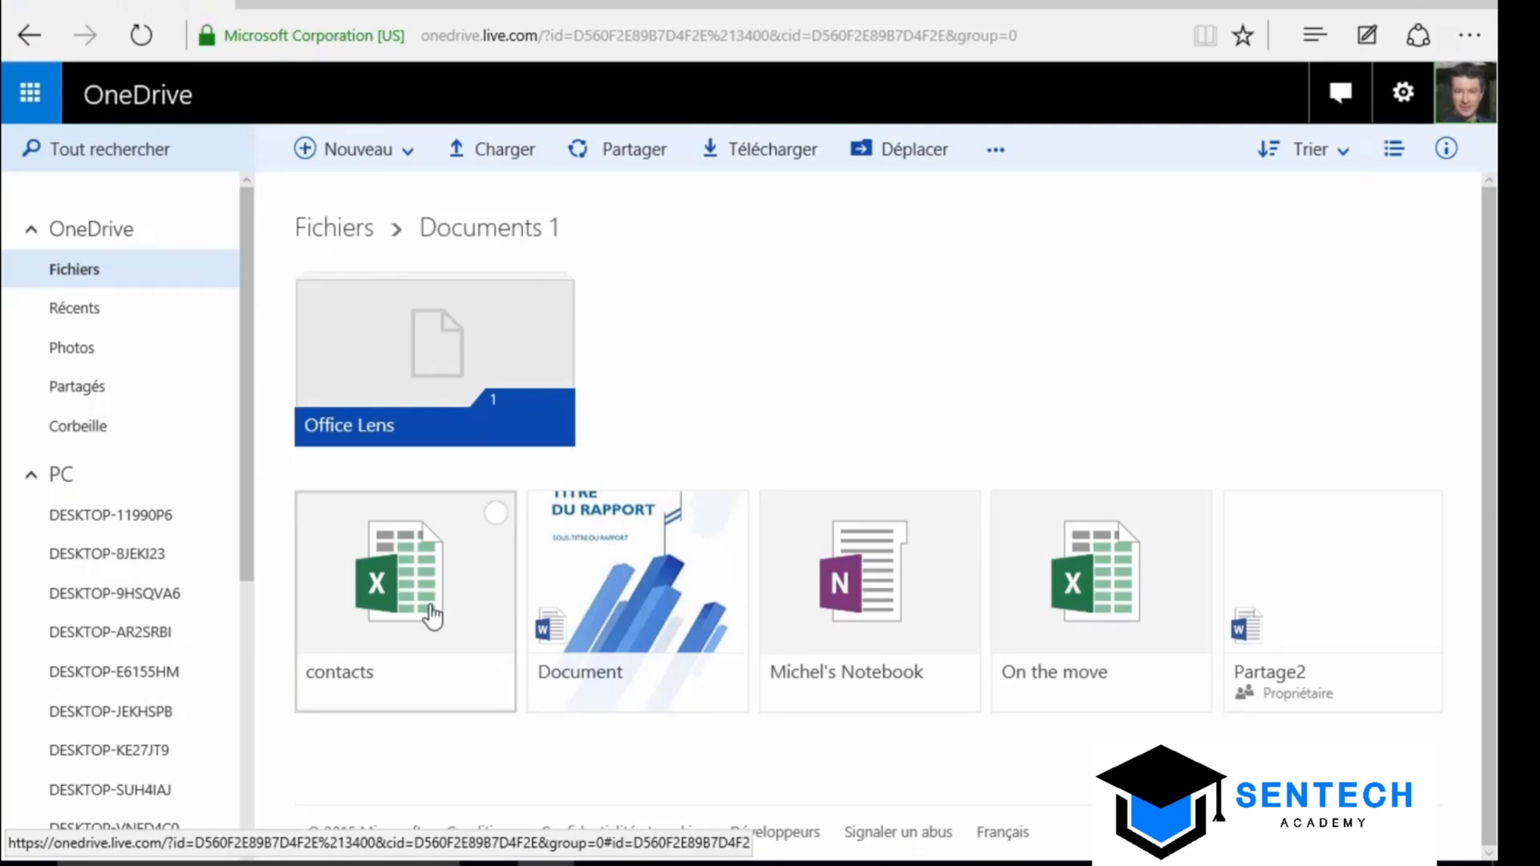
pyautogui.click(430, 616)
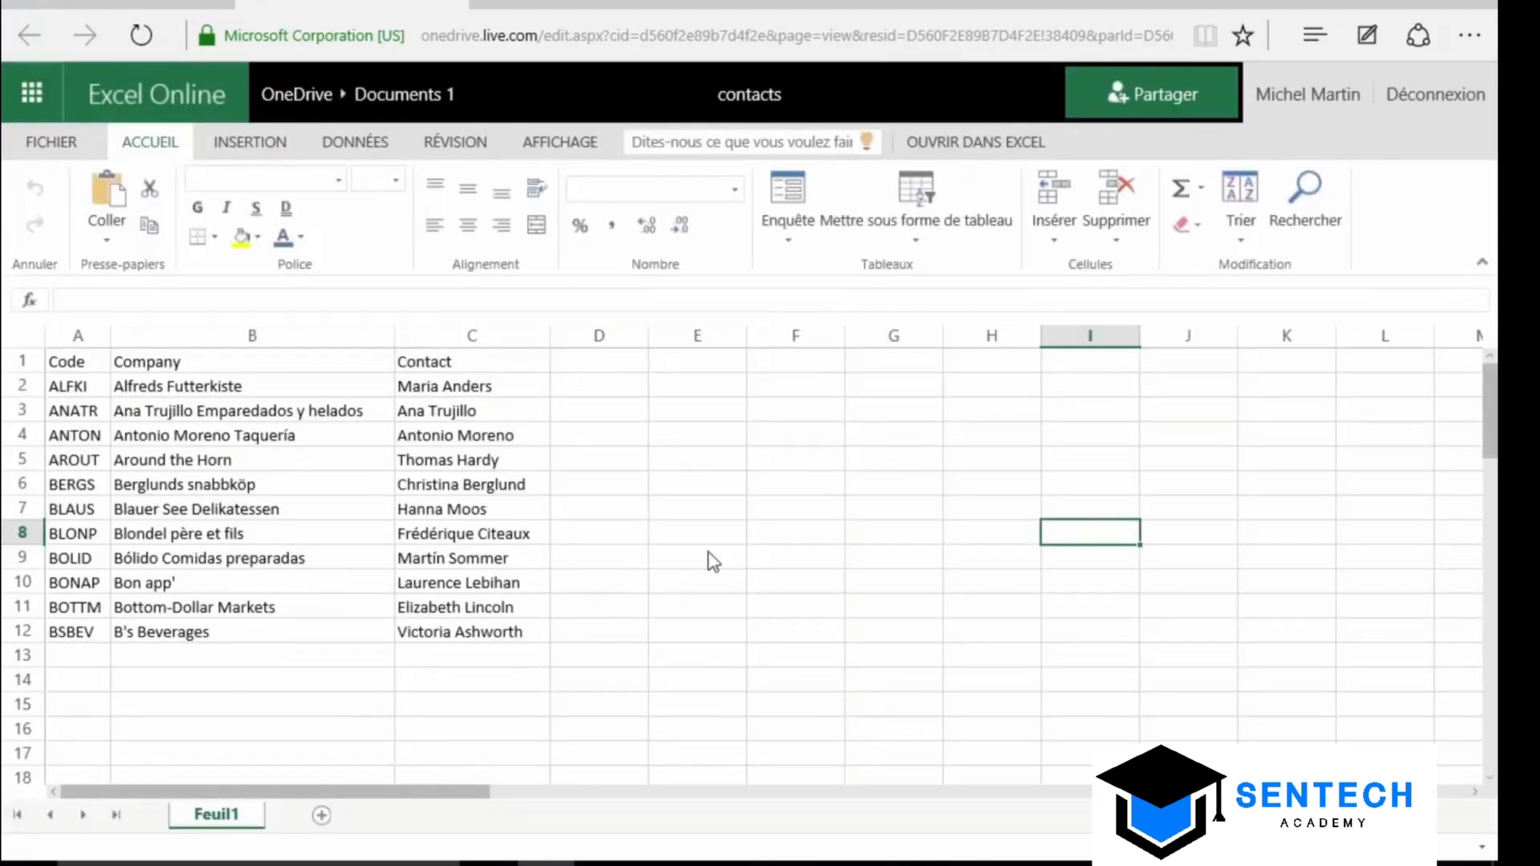
# Rename the Company heading in cell B1 to 'Société'
pyautogui.click(76, 369)
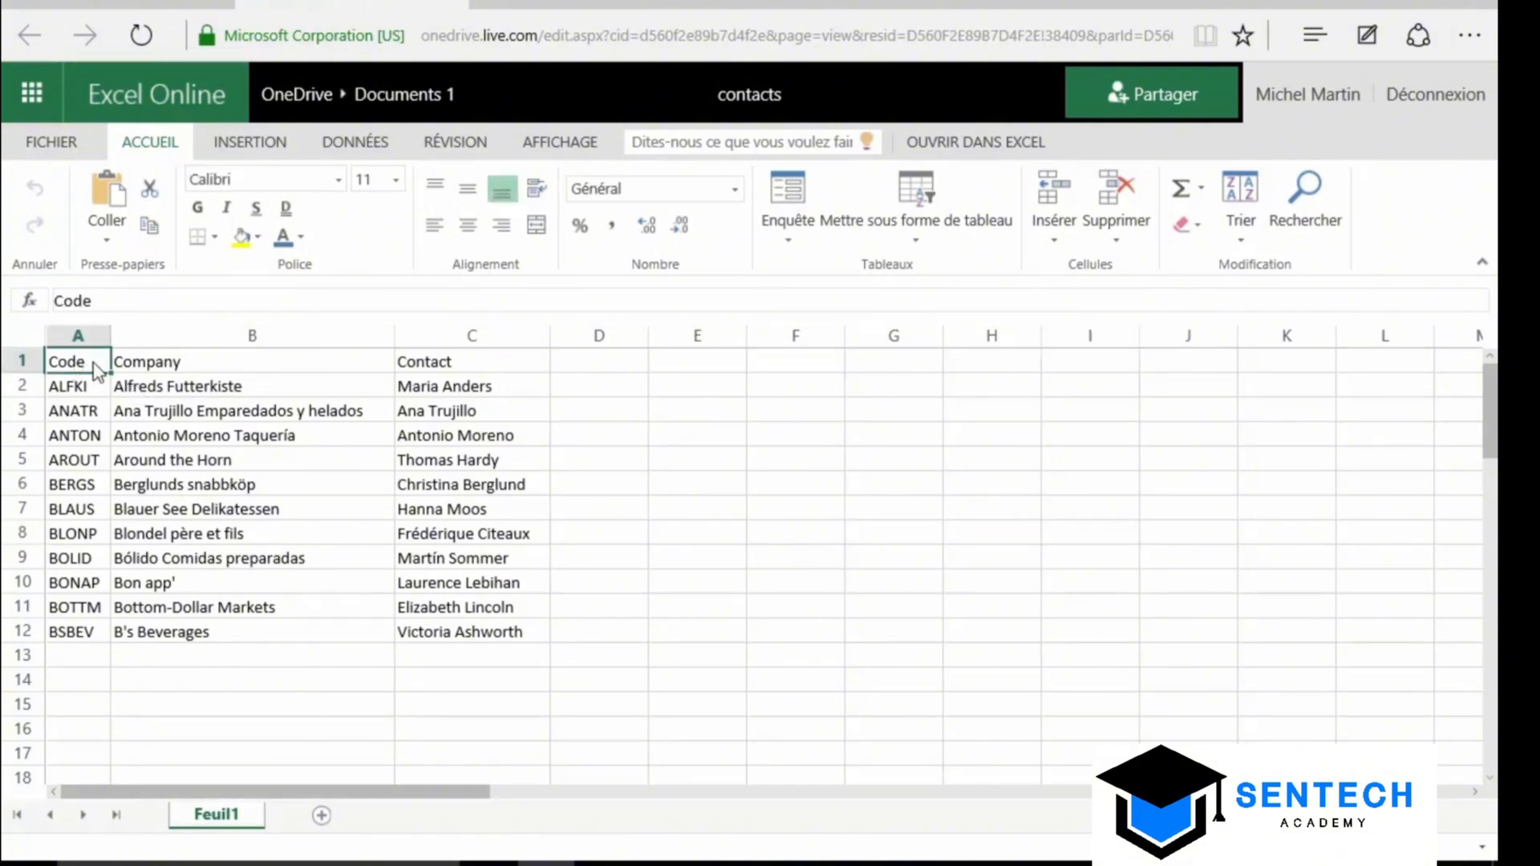
pyautogui.click(149, 368)
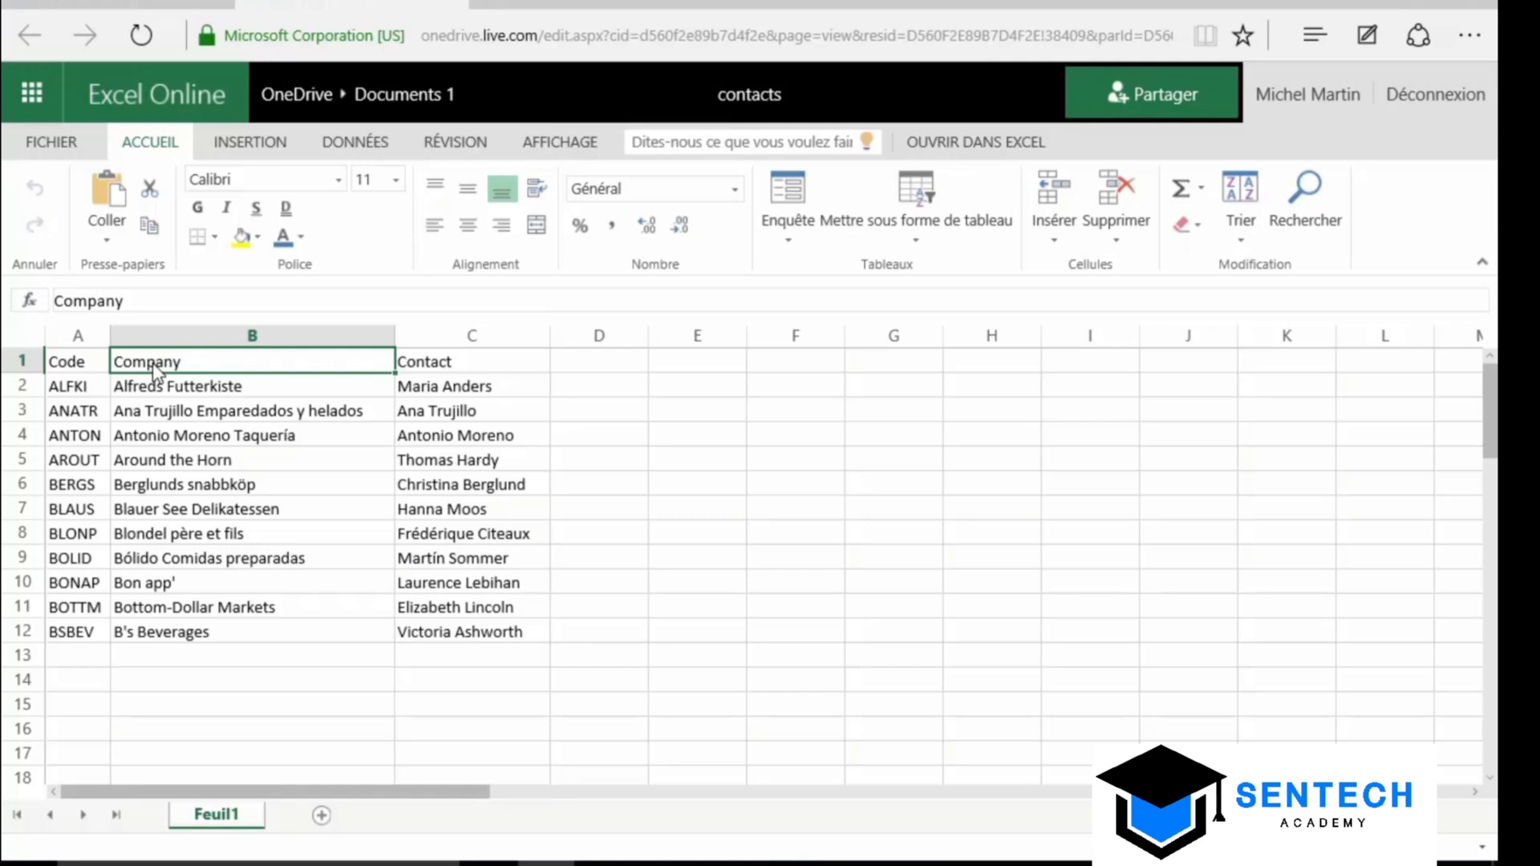
pyautogui.write('Société')
pyautogui.press('Return')
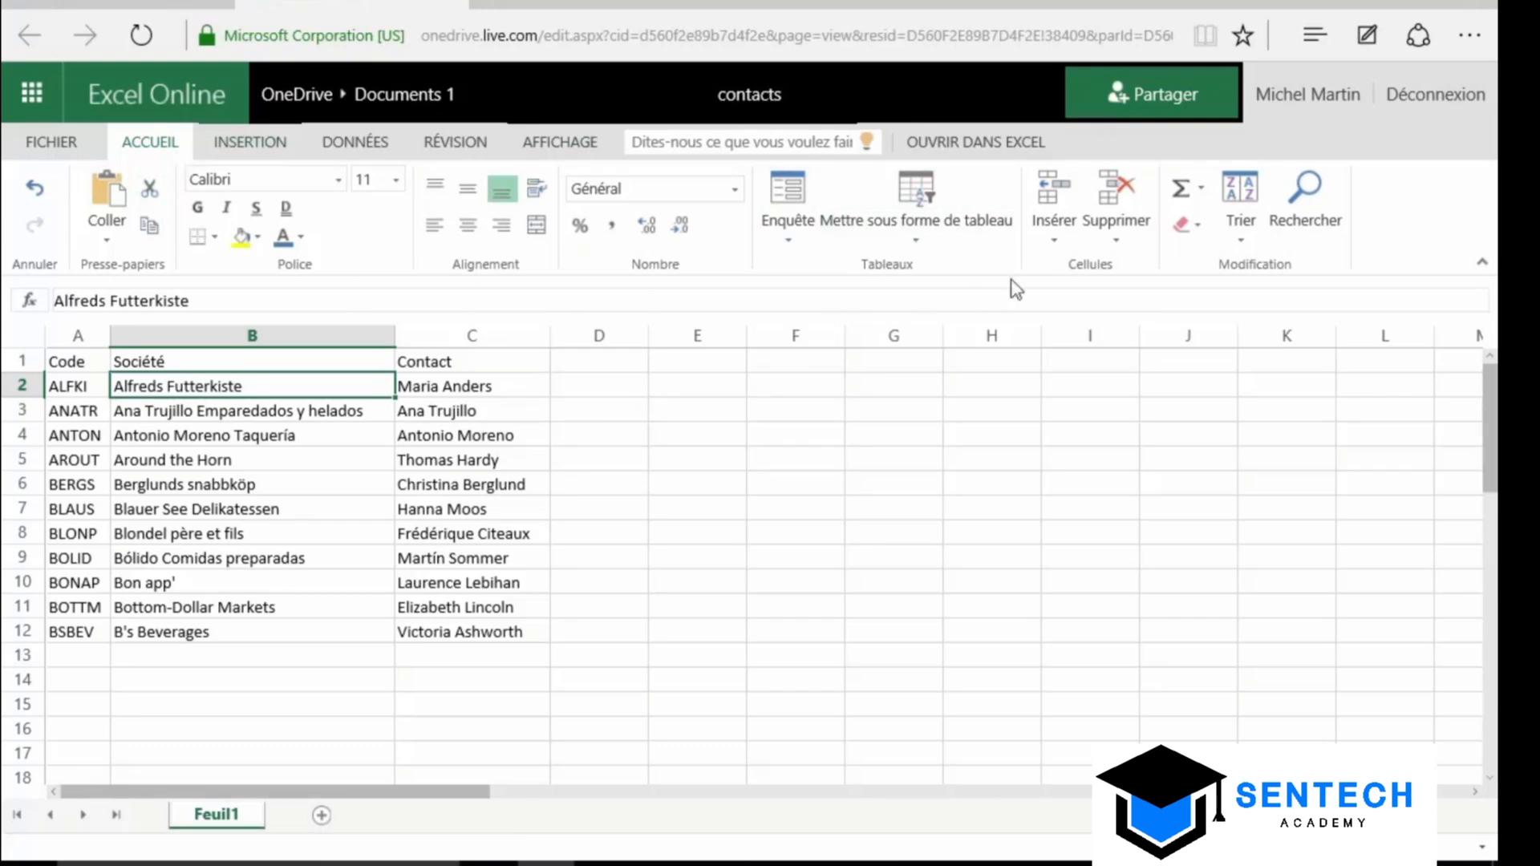
# Browse the Données, Révision and Affichage ribbon tabs
pyautogui.click(243, 143)
pyautogui.click(343, 149)
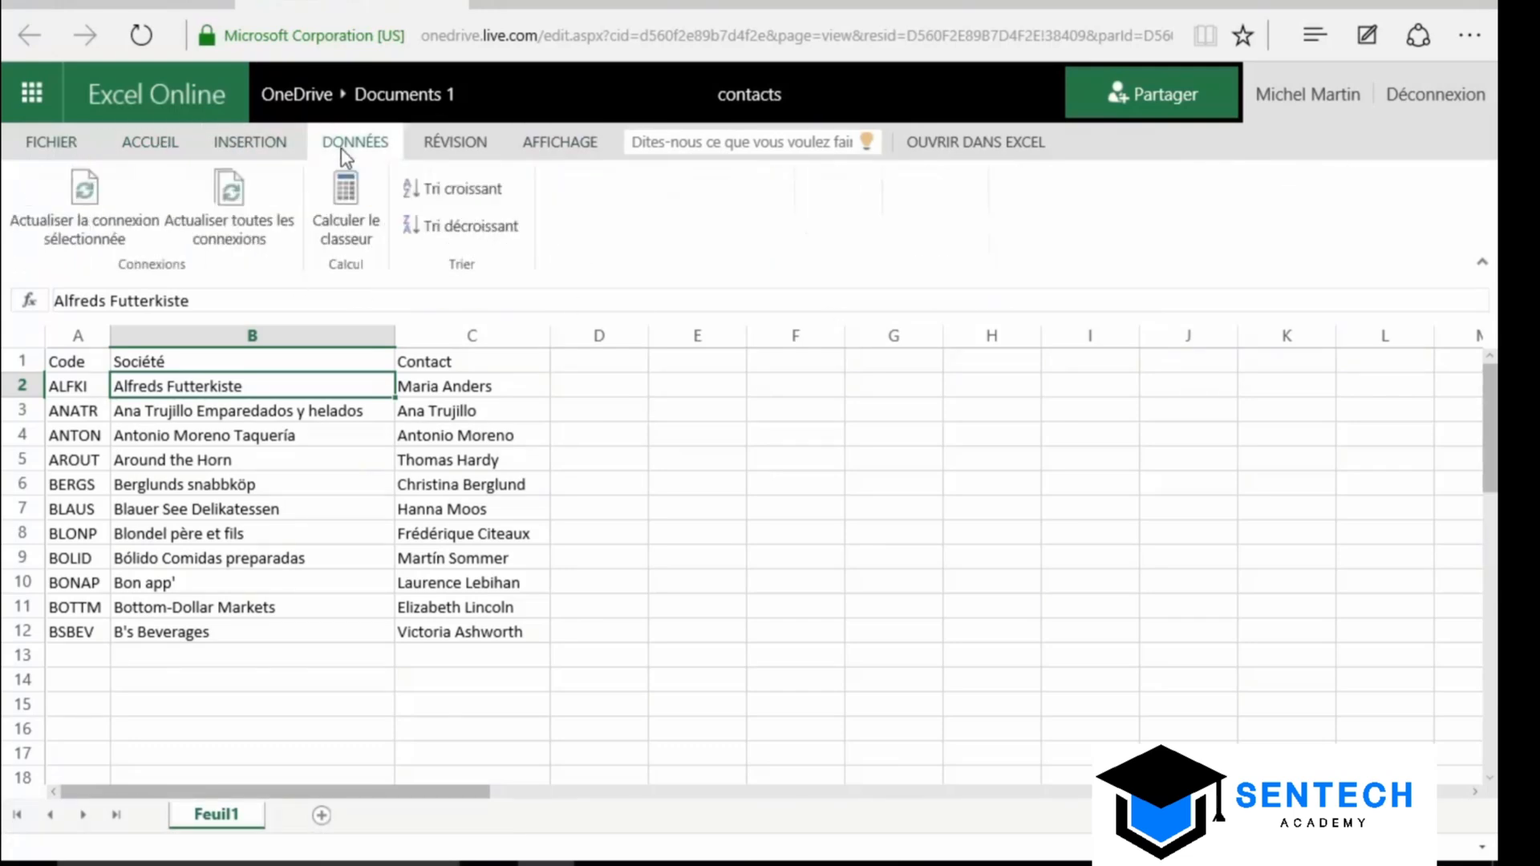
pyautogui.click(448, 149)
pyautogui.click(553, 151)
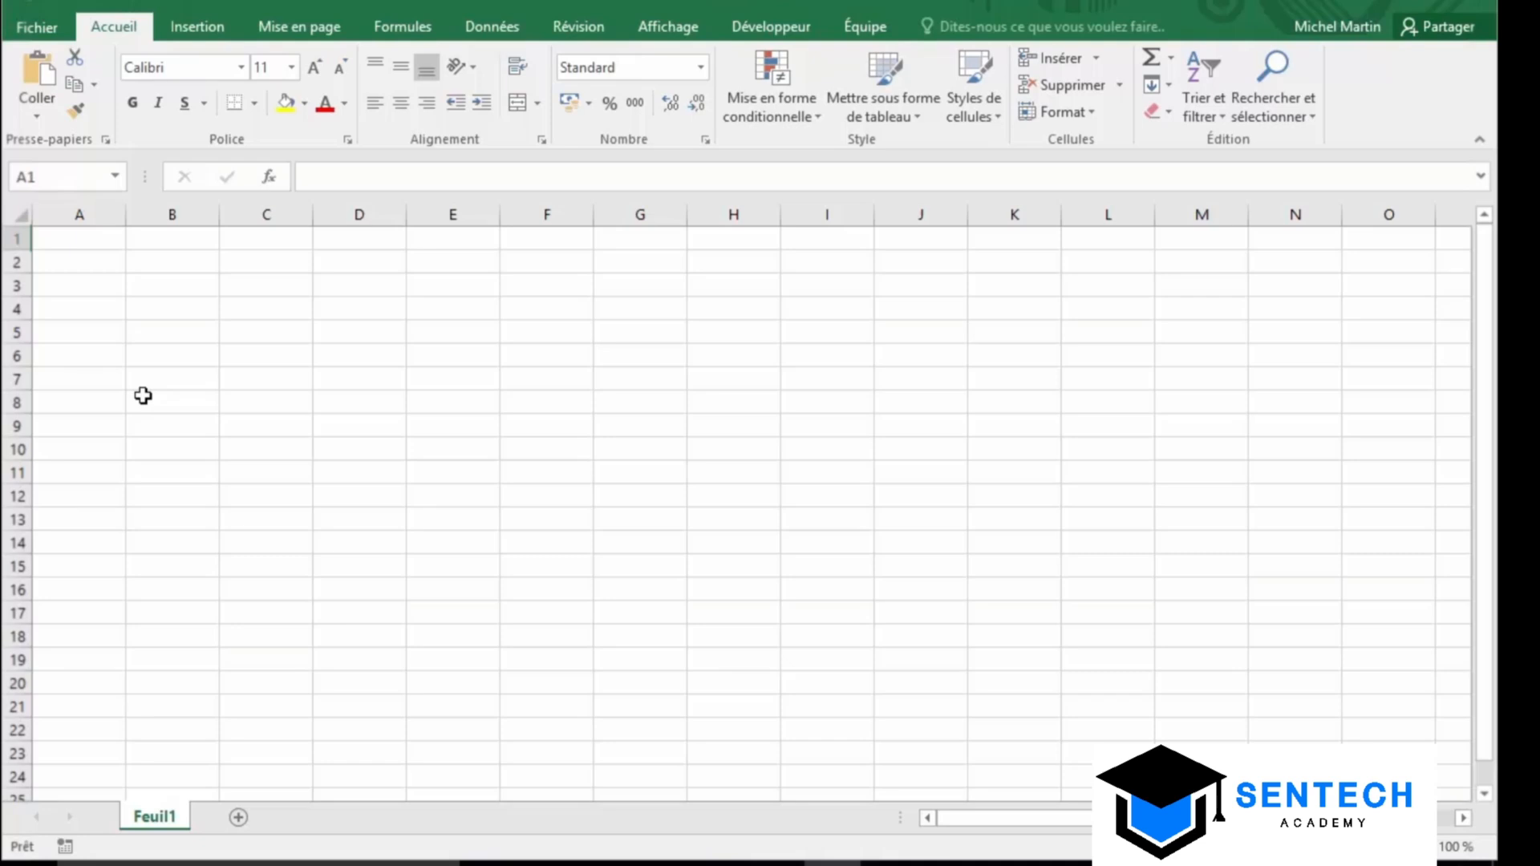
# Start an external-data import from Access and select the Northwind database file
pyautogui.click(499, 29)
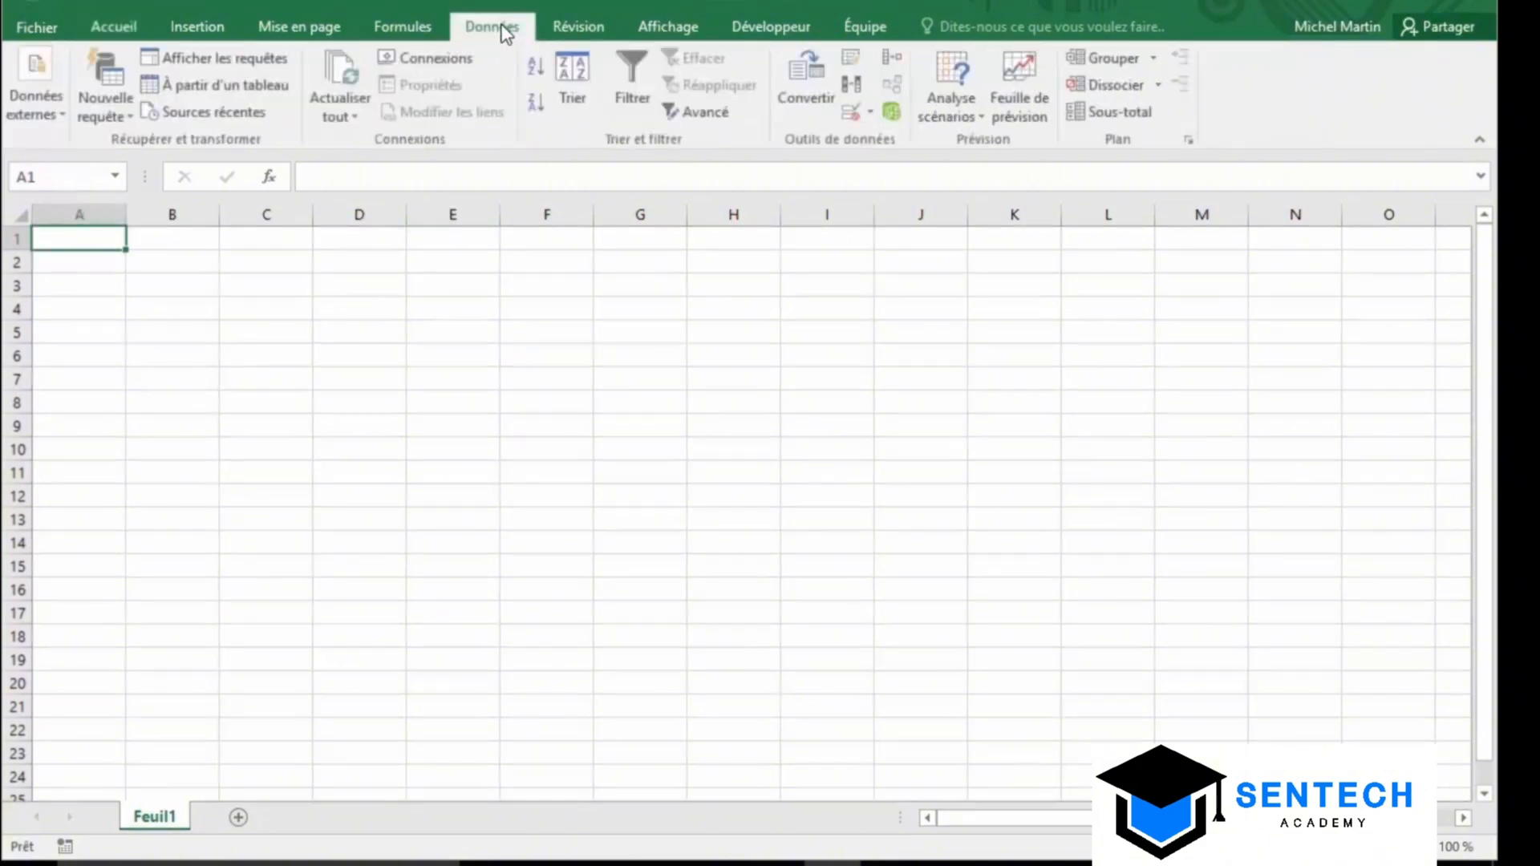
pyautogui.click(47, 111)
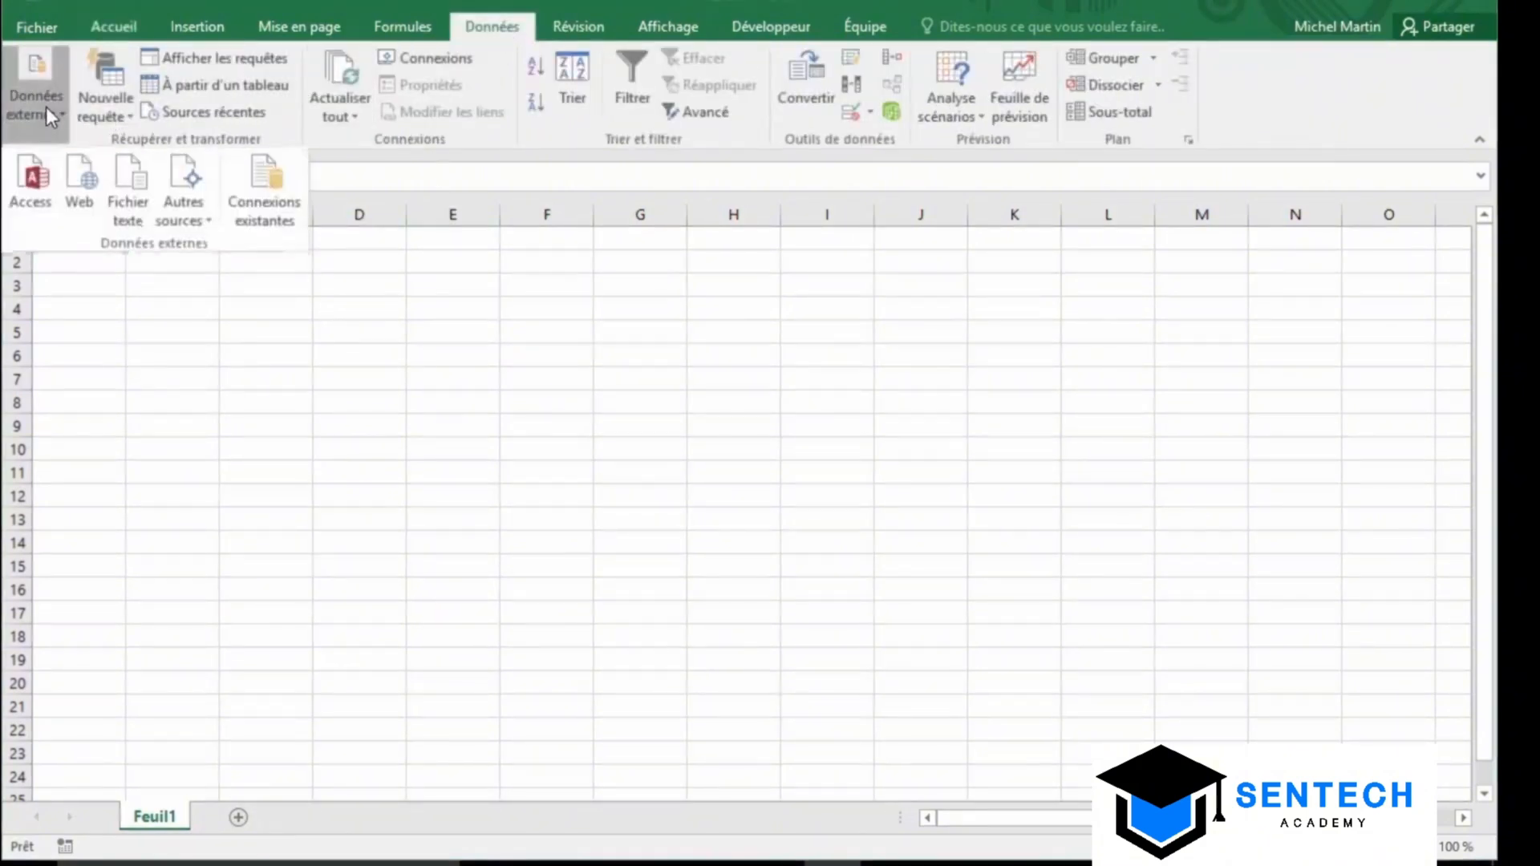
pyautogui.click(26, 196)
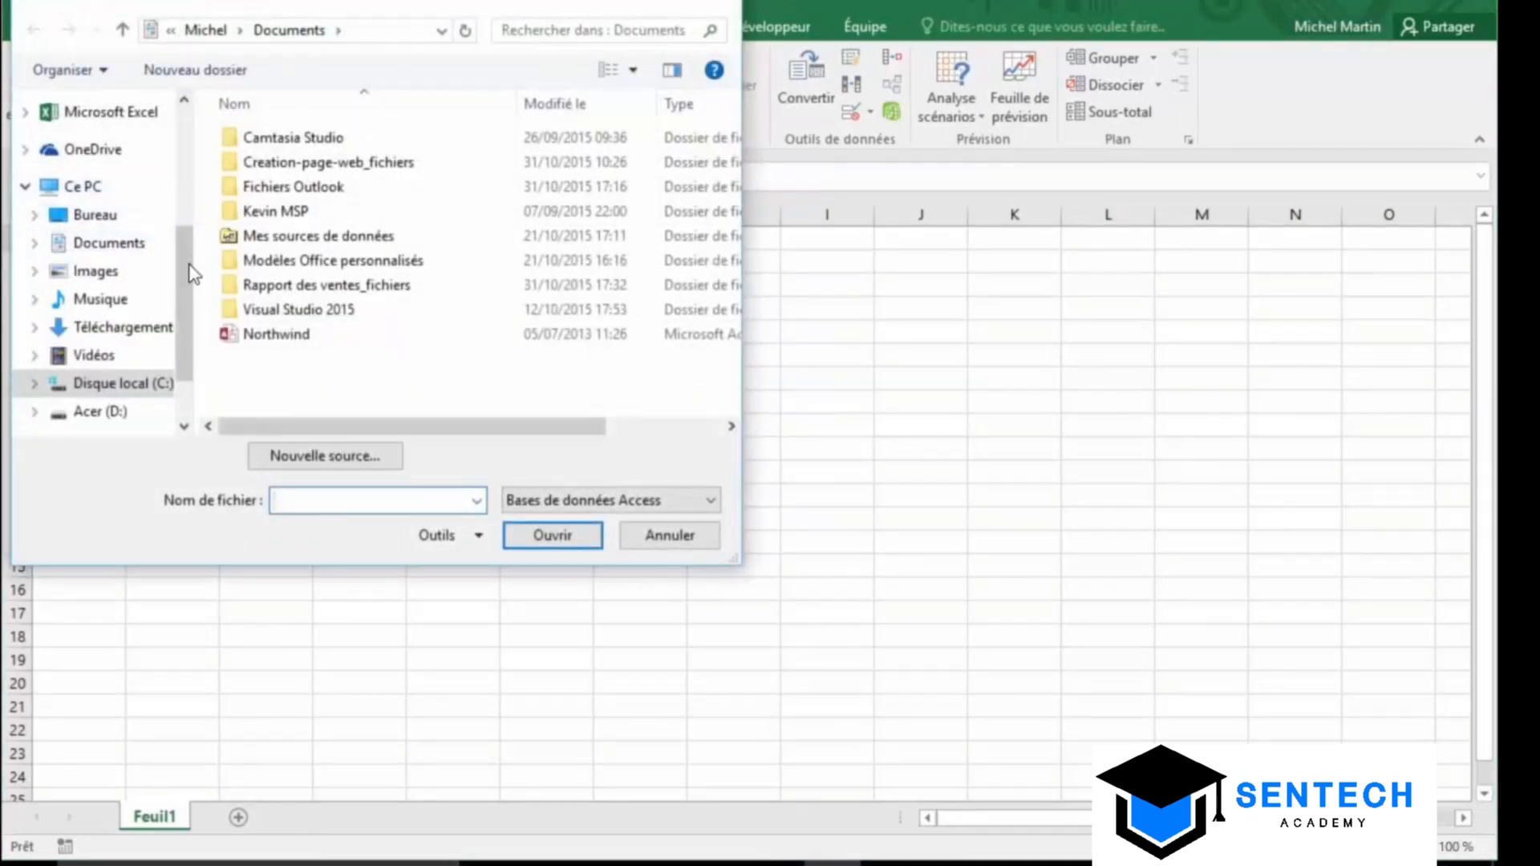
pyautogui.click(270, 335)
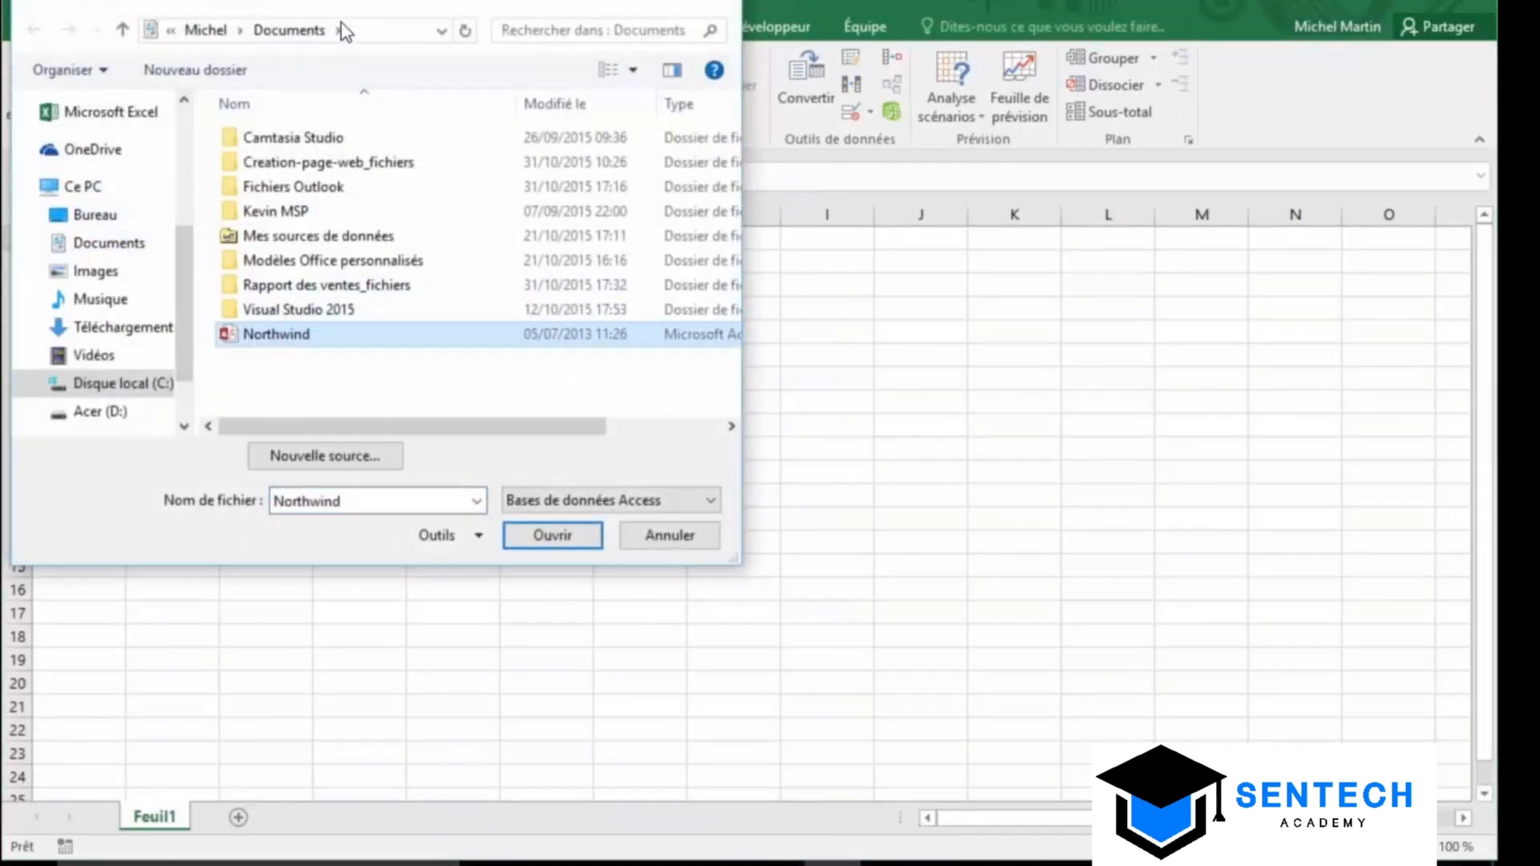
pyautogui.moveTo(344, 26); pyautogui.dragTo(852, 193)
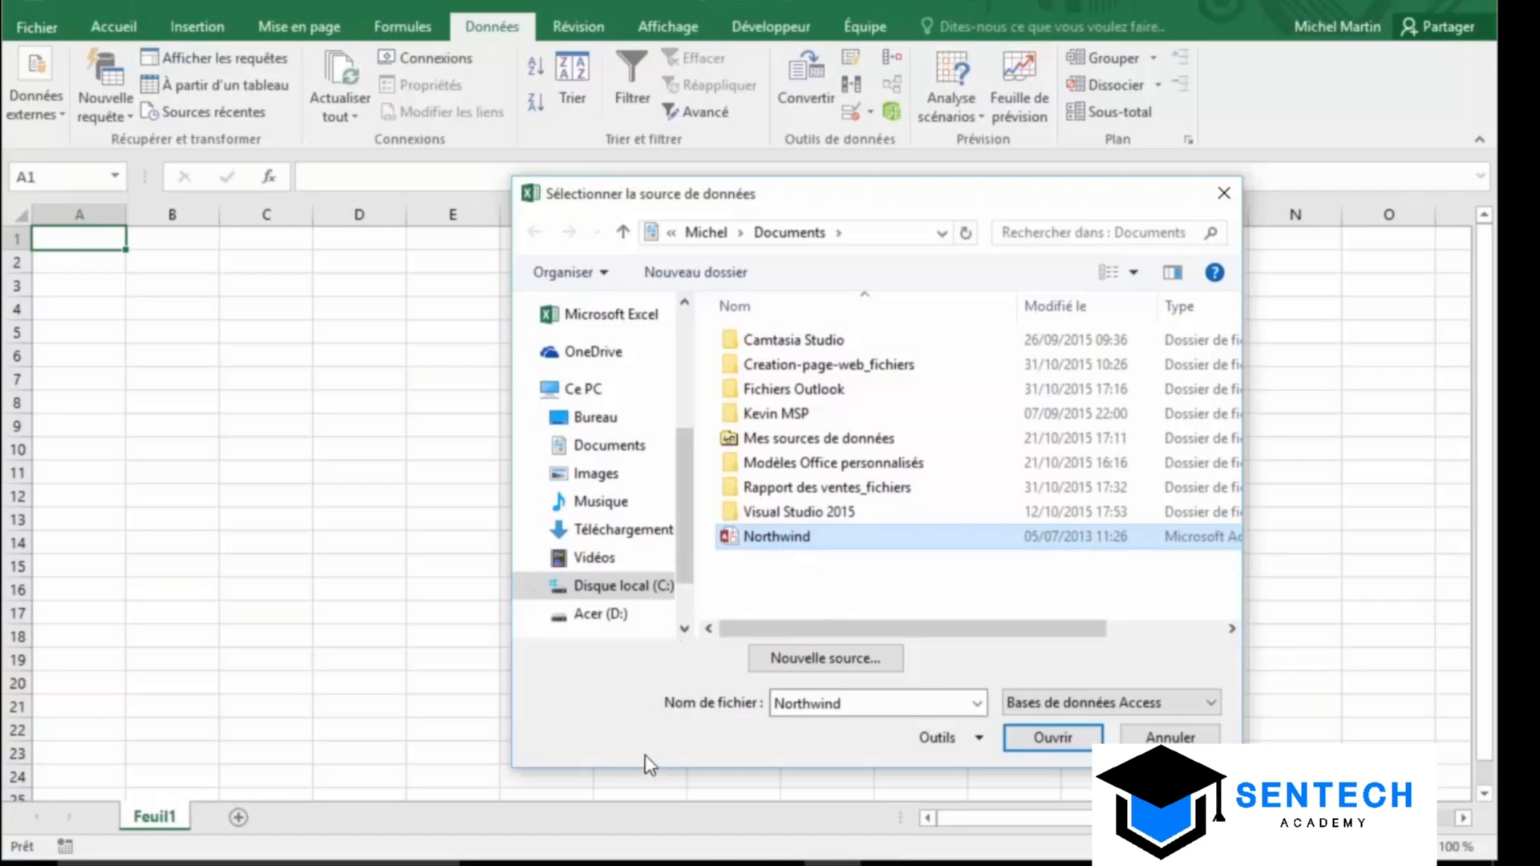
pyautogui.click(552, 863)
# Import the Northwind Employees table into the sheet as a table at =$A$1
pyautogui.click(1051, 738)
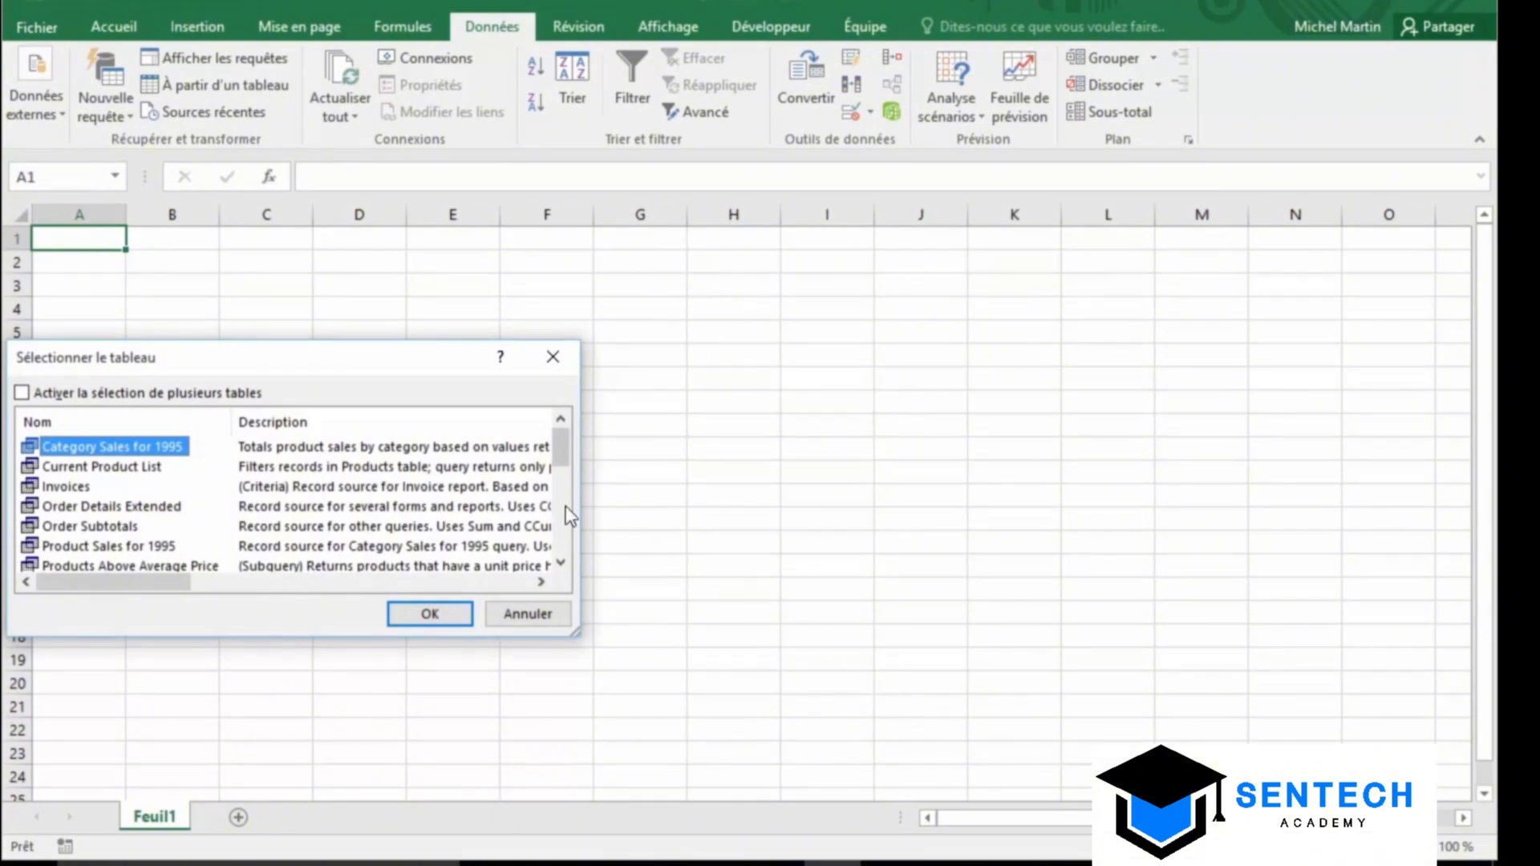
pyautogui.scroll(-2, 562, 509)
pyautogui.click(94, 564)
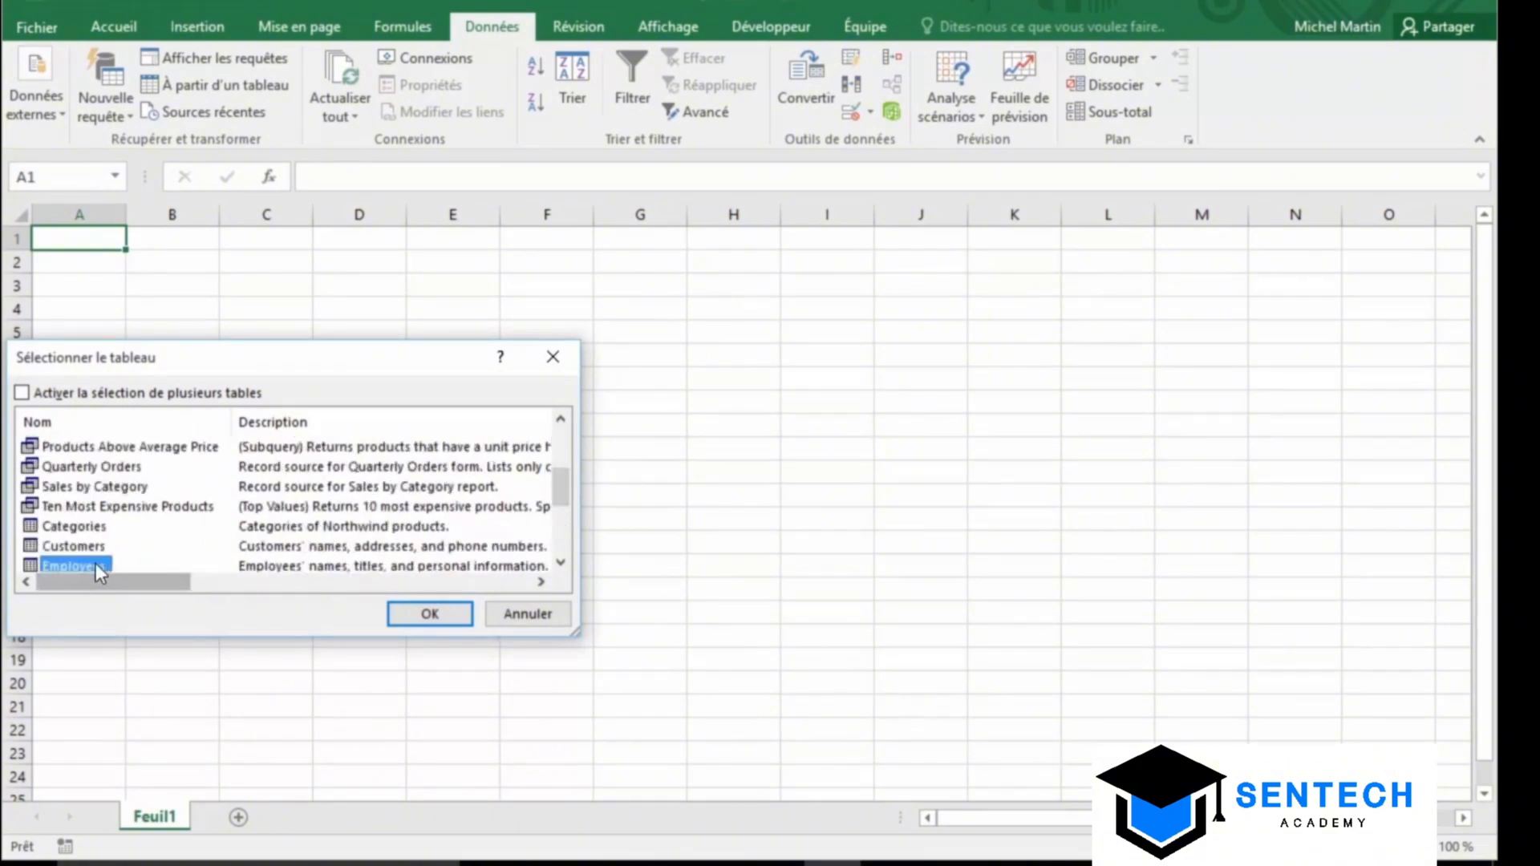
pyautogui.click(417, 616)
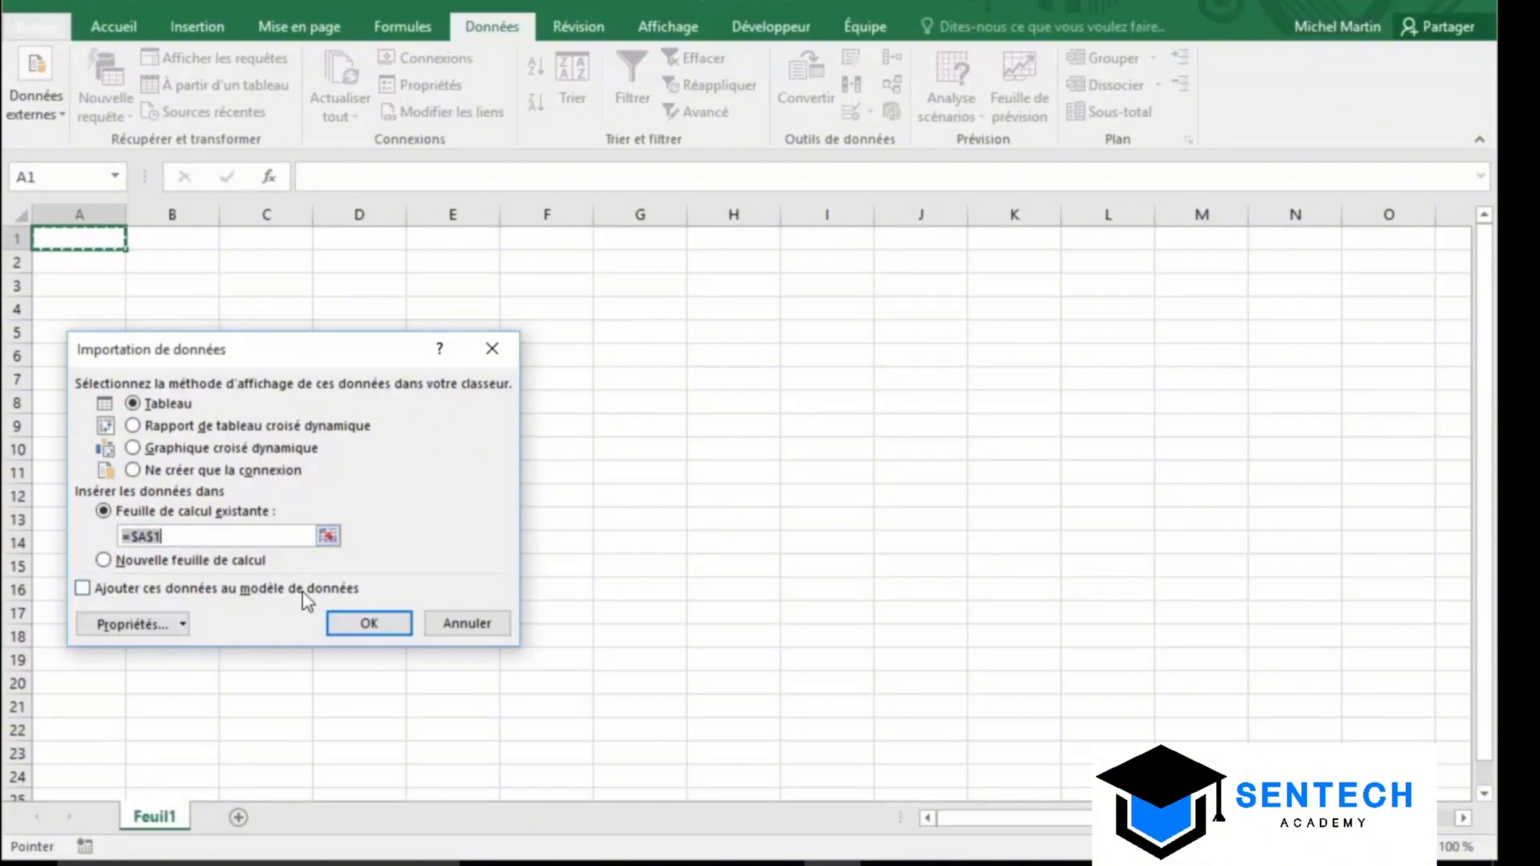
pyautogui.click(368, 623)
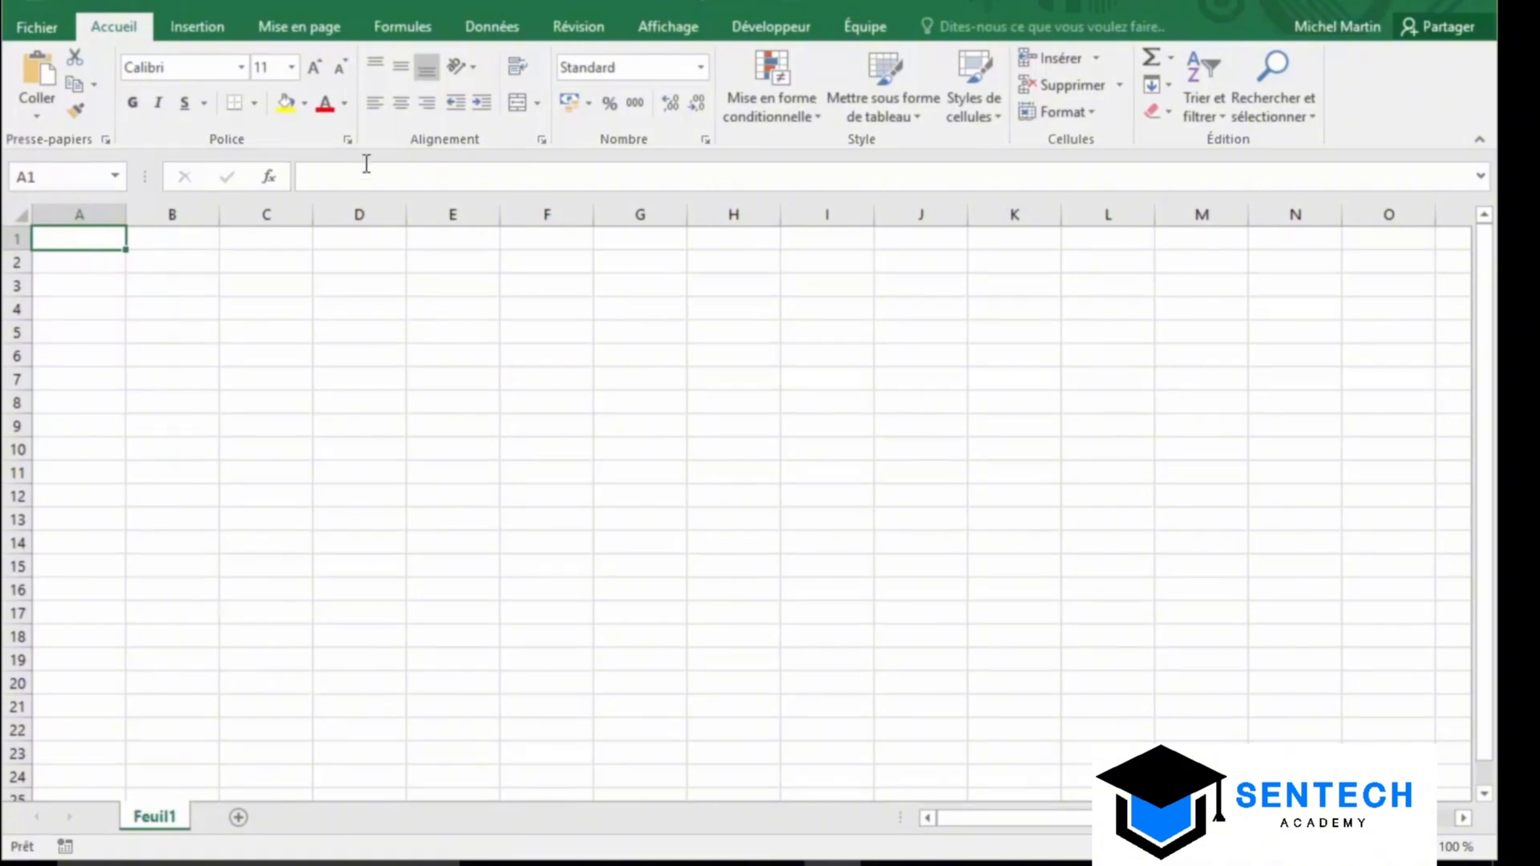
# Create a new query from a Microsoft Access database, importing from Northwind
pyautogui.click(491, 33)
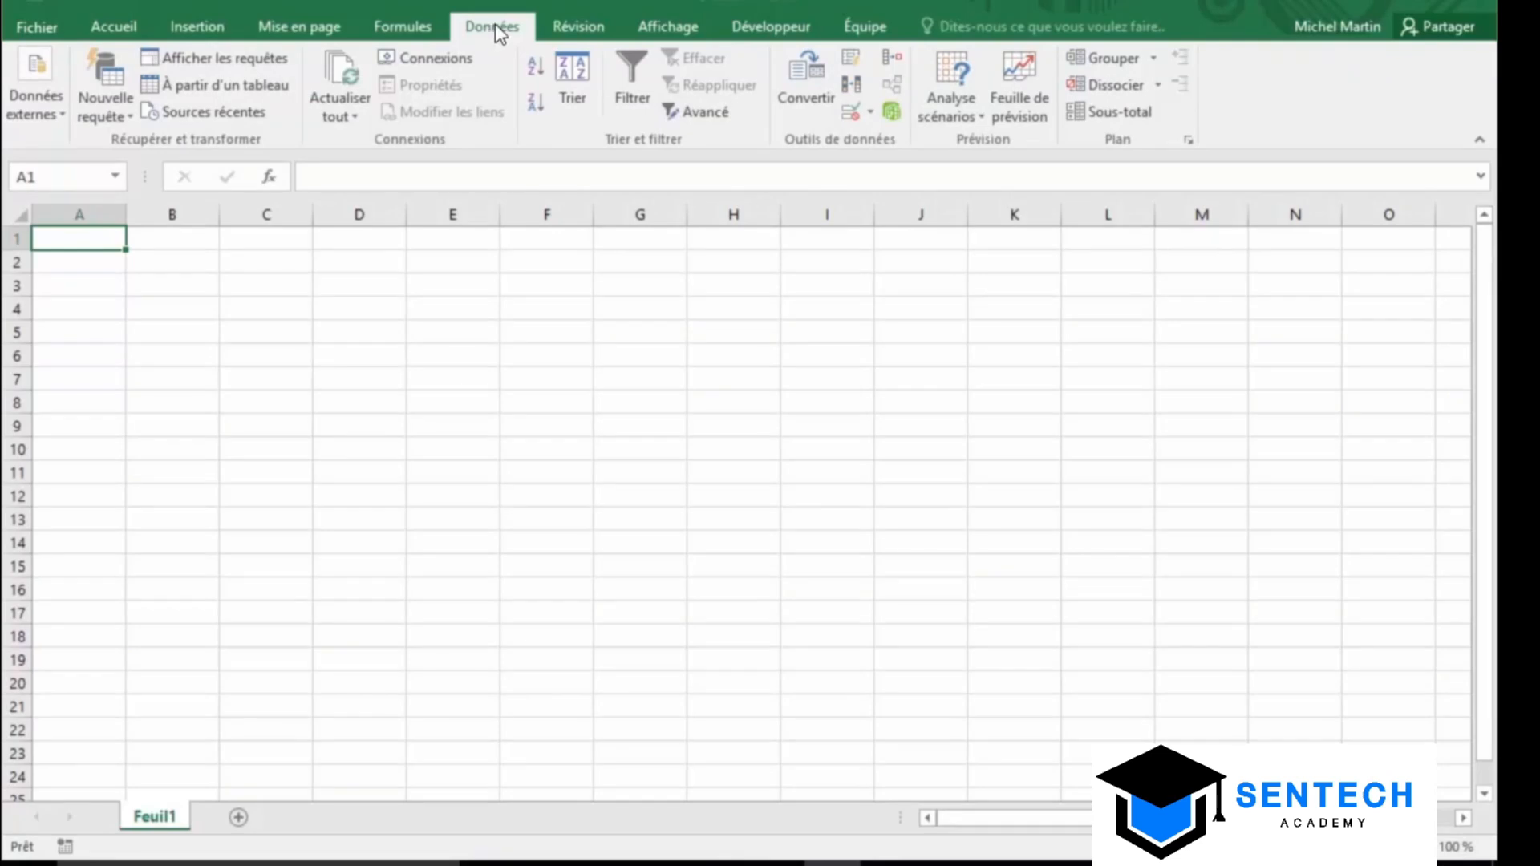
pyautogui.click(119, 104)
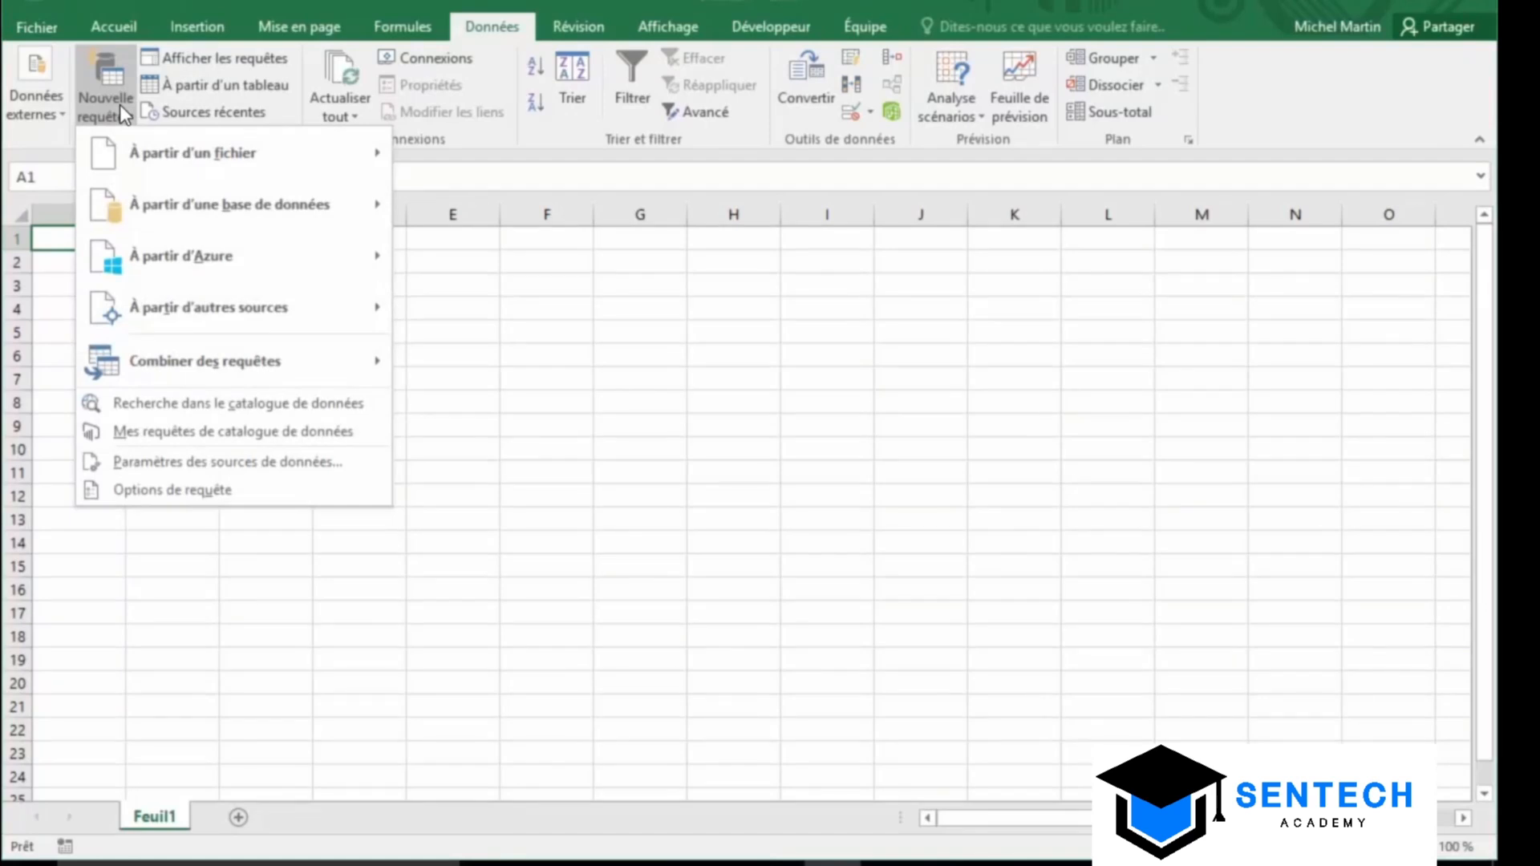
pyautogui.moveTo(128, 207)
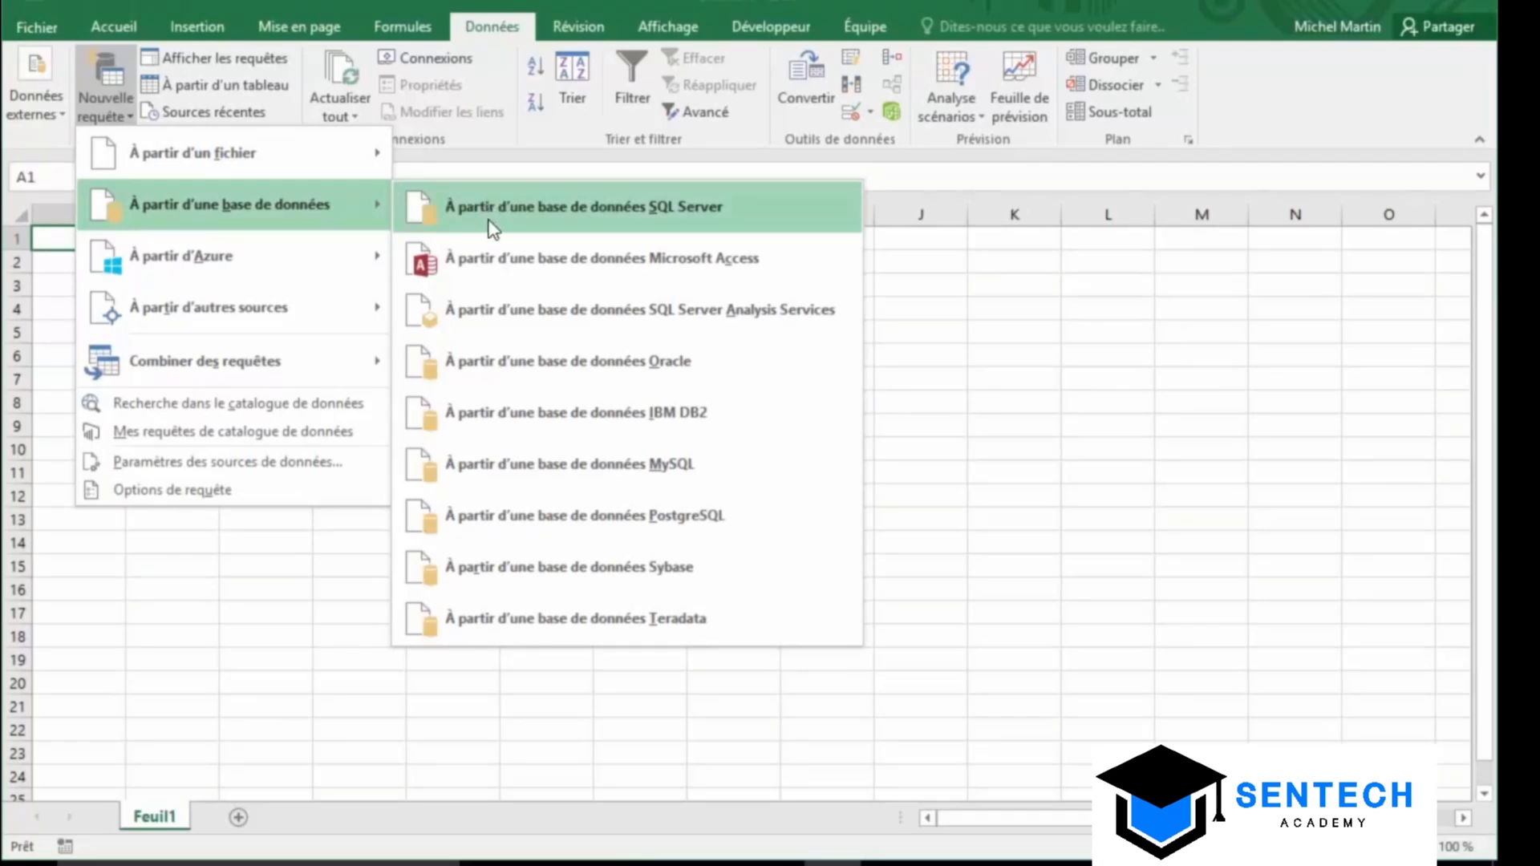
pyautogui.click(499, 271)
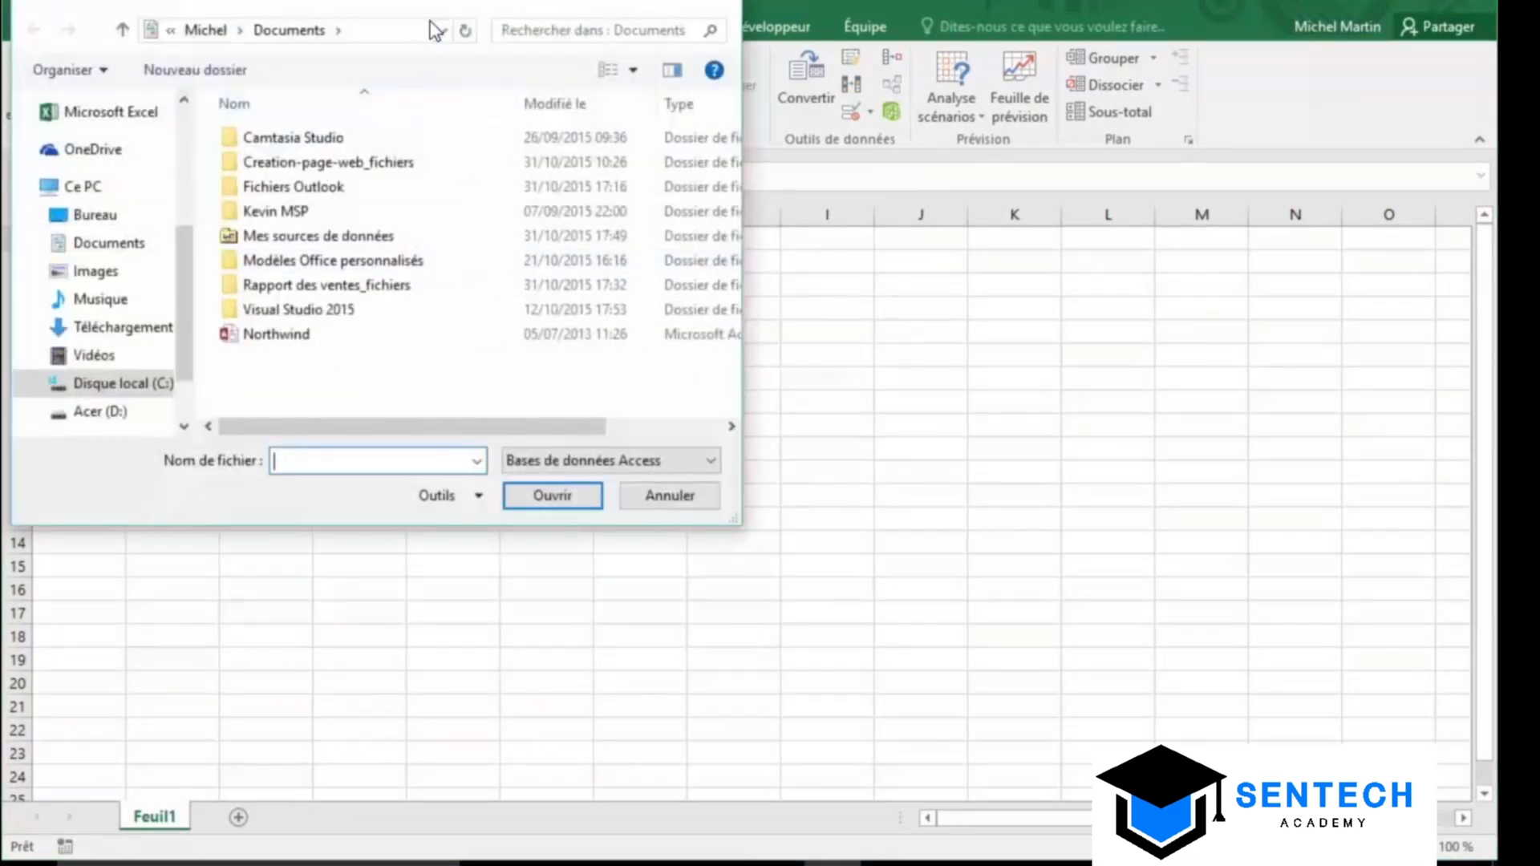
pyautogui.moveTo(437, 4); pyautogui.dragTo(761, 138)
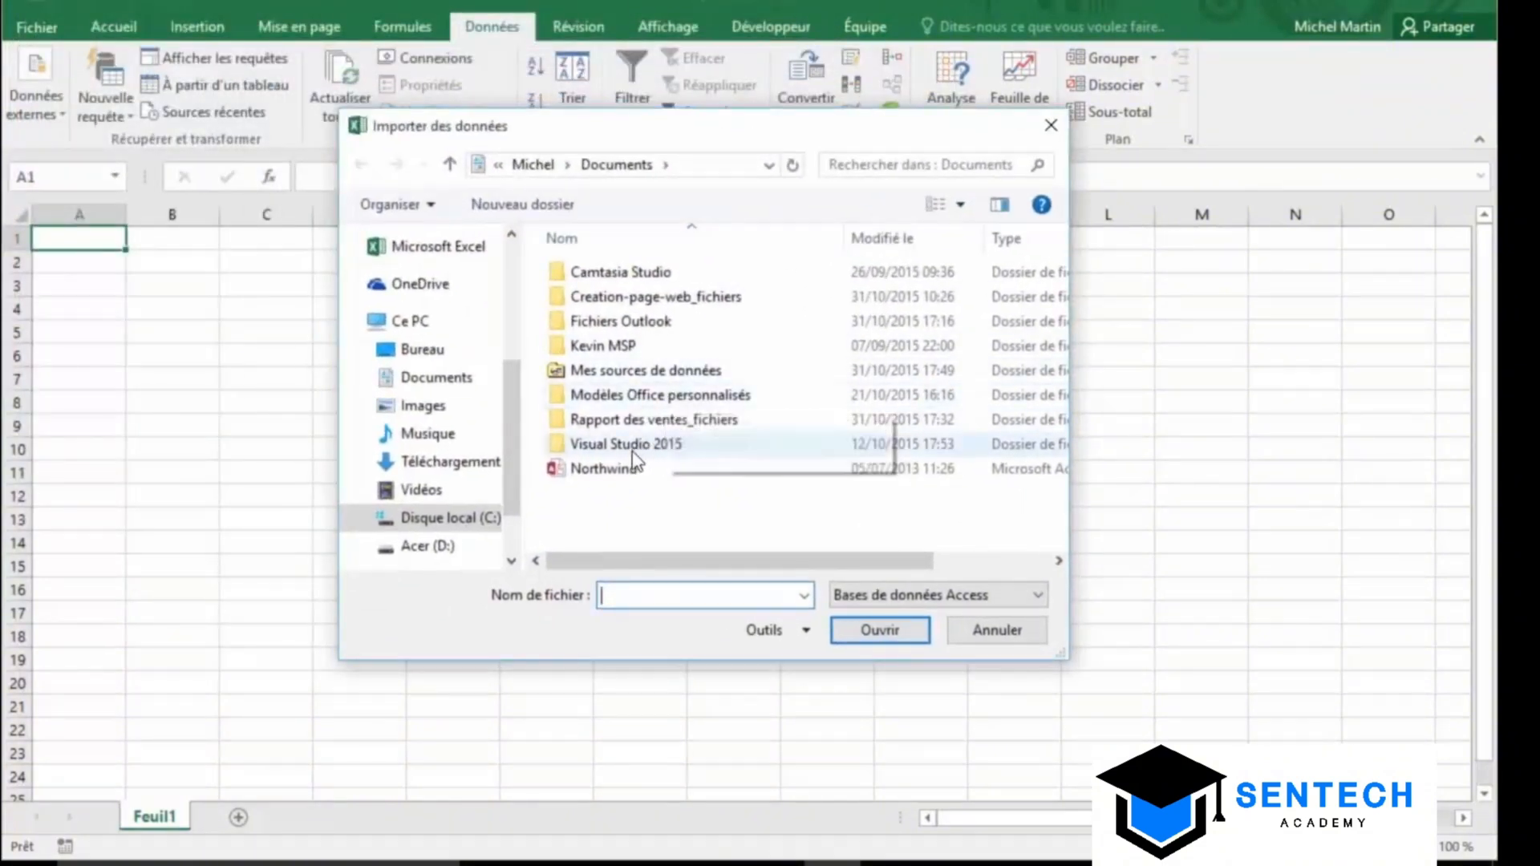
pyautogui.click(610, 470)
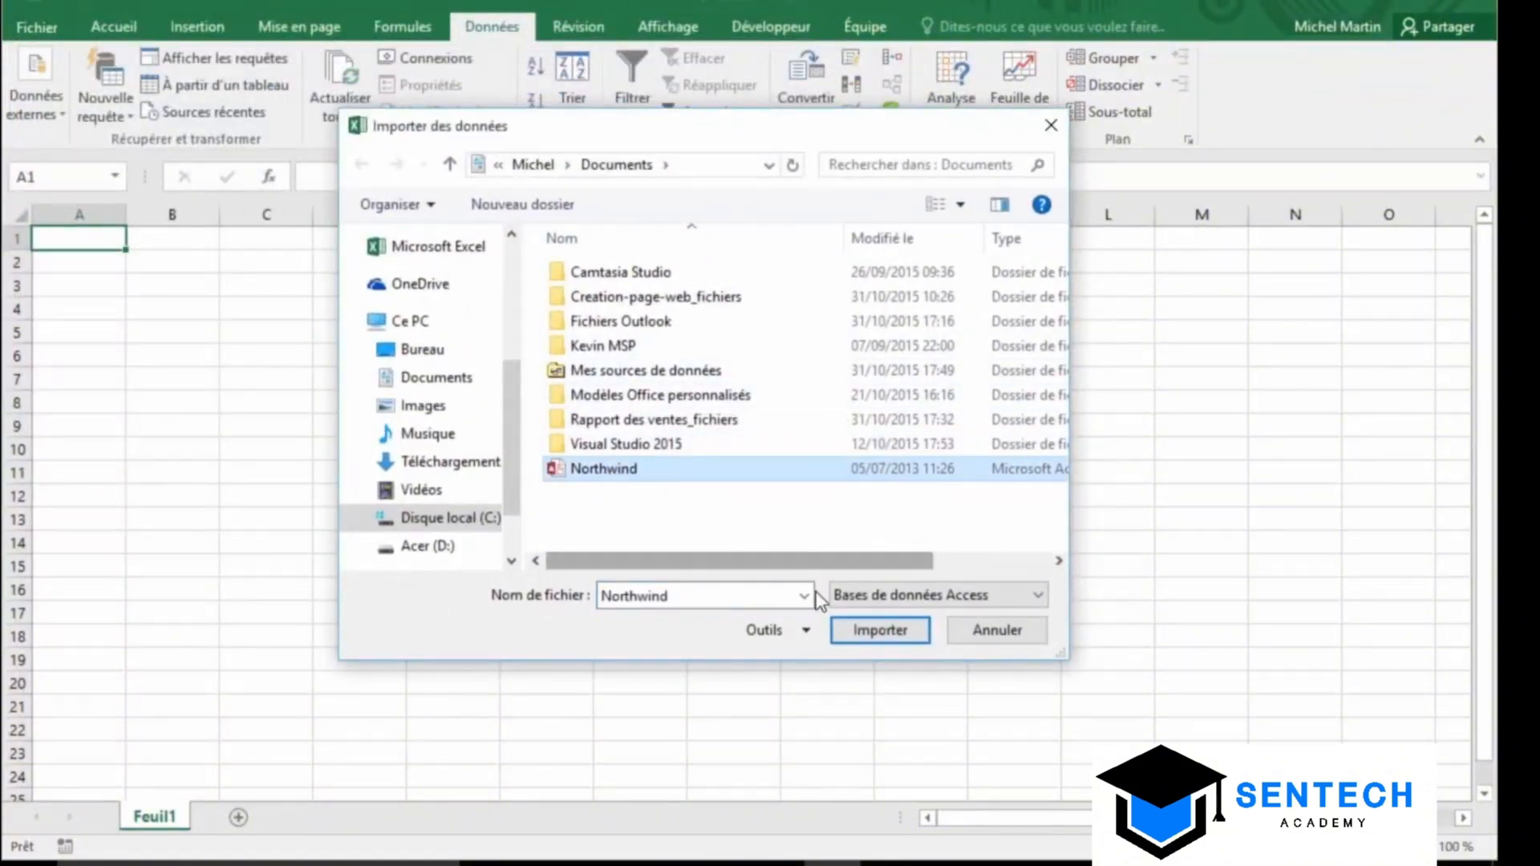
pyautogui.click(880, 632)
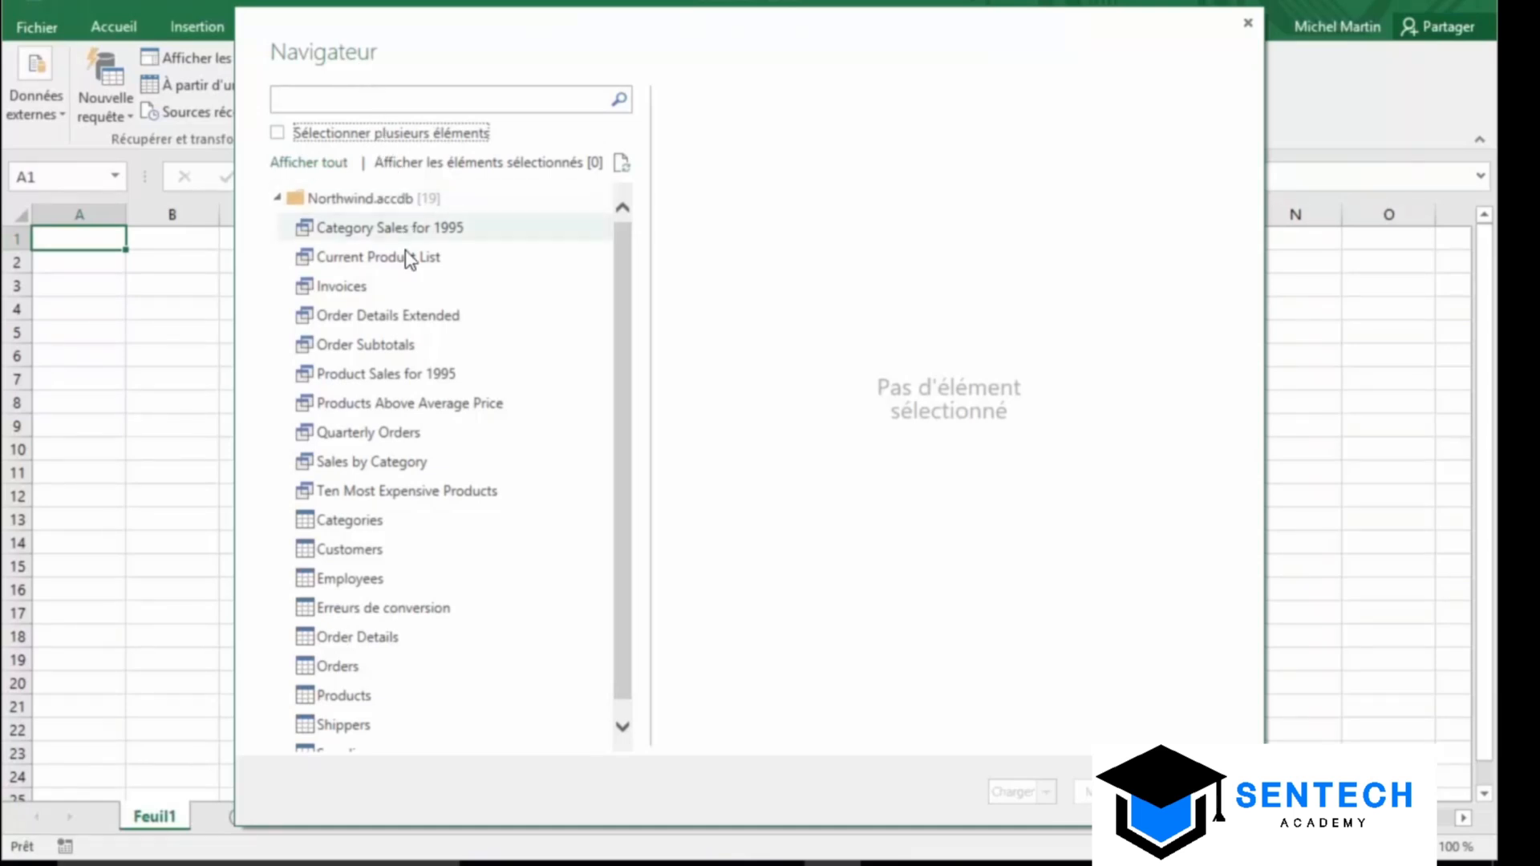
# Preview the Product Sales for 1995 query and open it in the Power Query editor
pyautogui.click(377, 381)
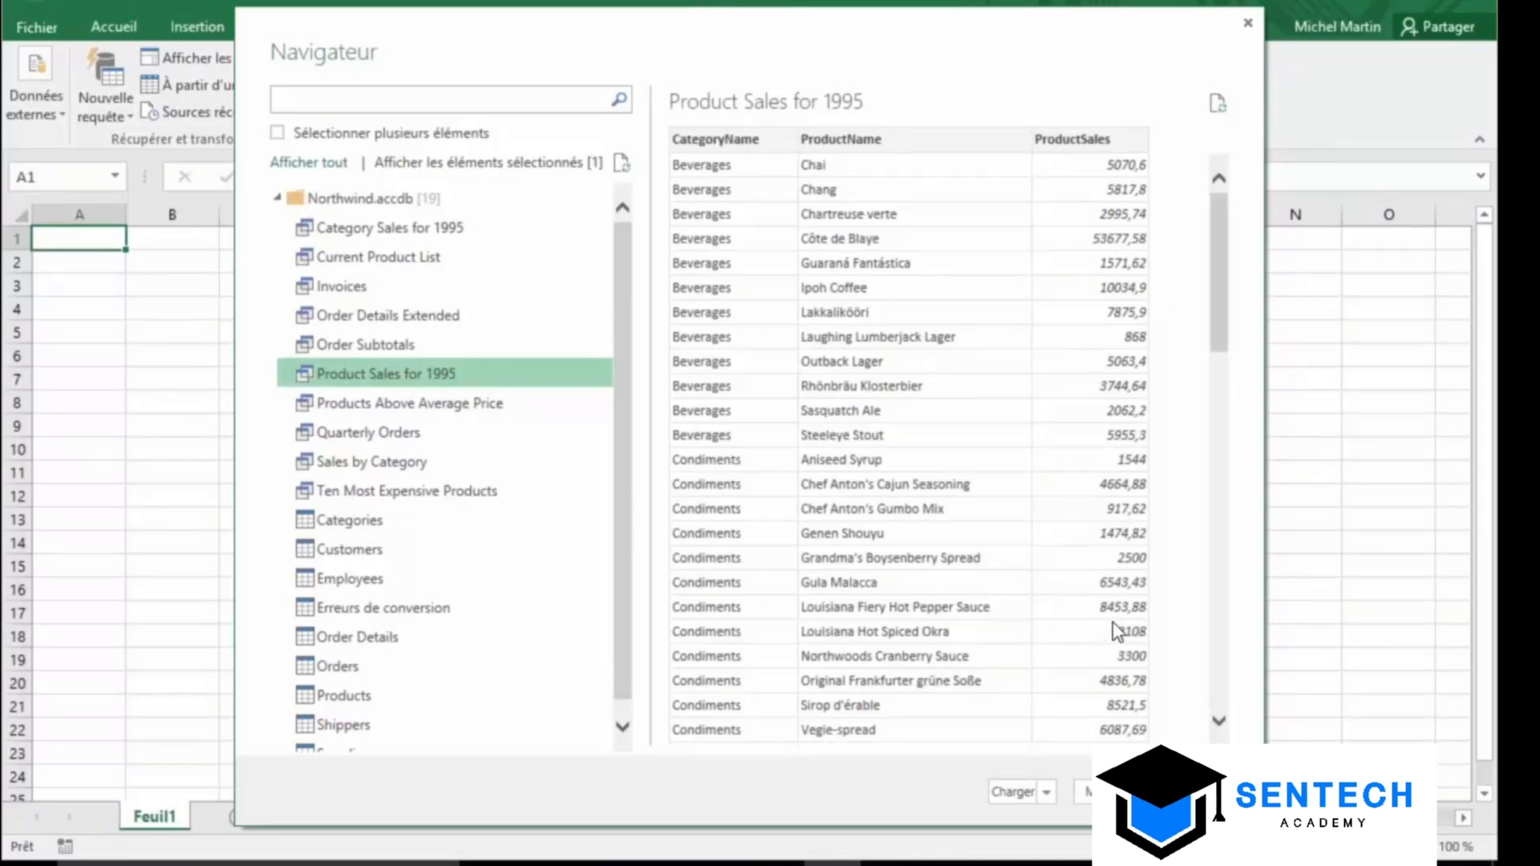
pyautogui.moveTo(1215, 324); pyautogui.dragTo(1272, 267)
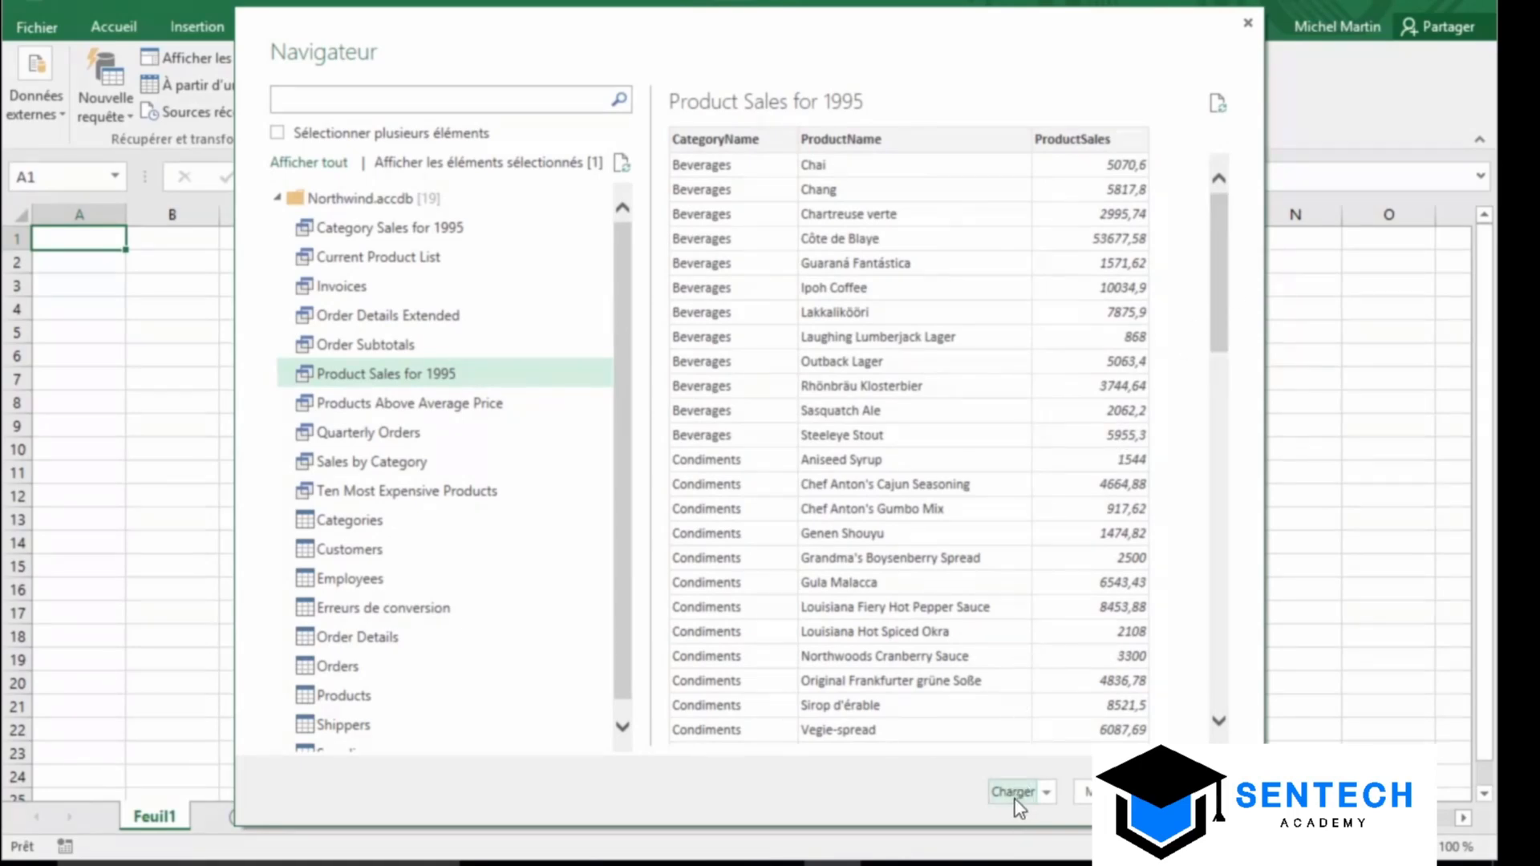
pyautogui.click(1091, 792)
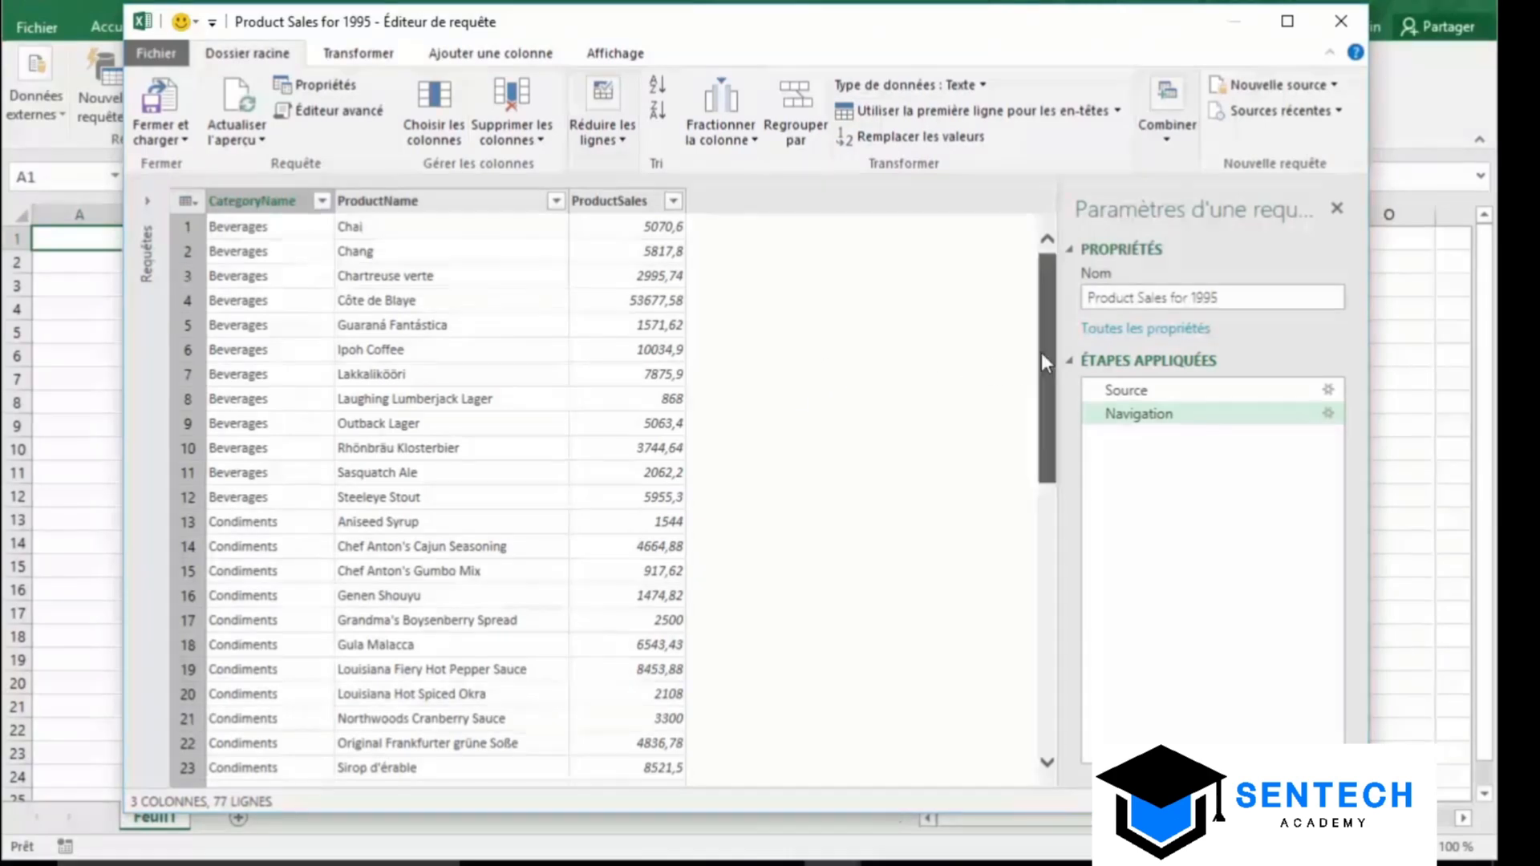
pyautogui.moveTo(1041, 361); pyautogui.dragTo(1047, 635)
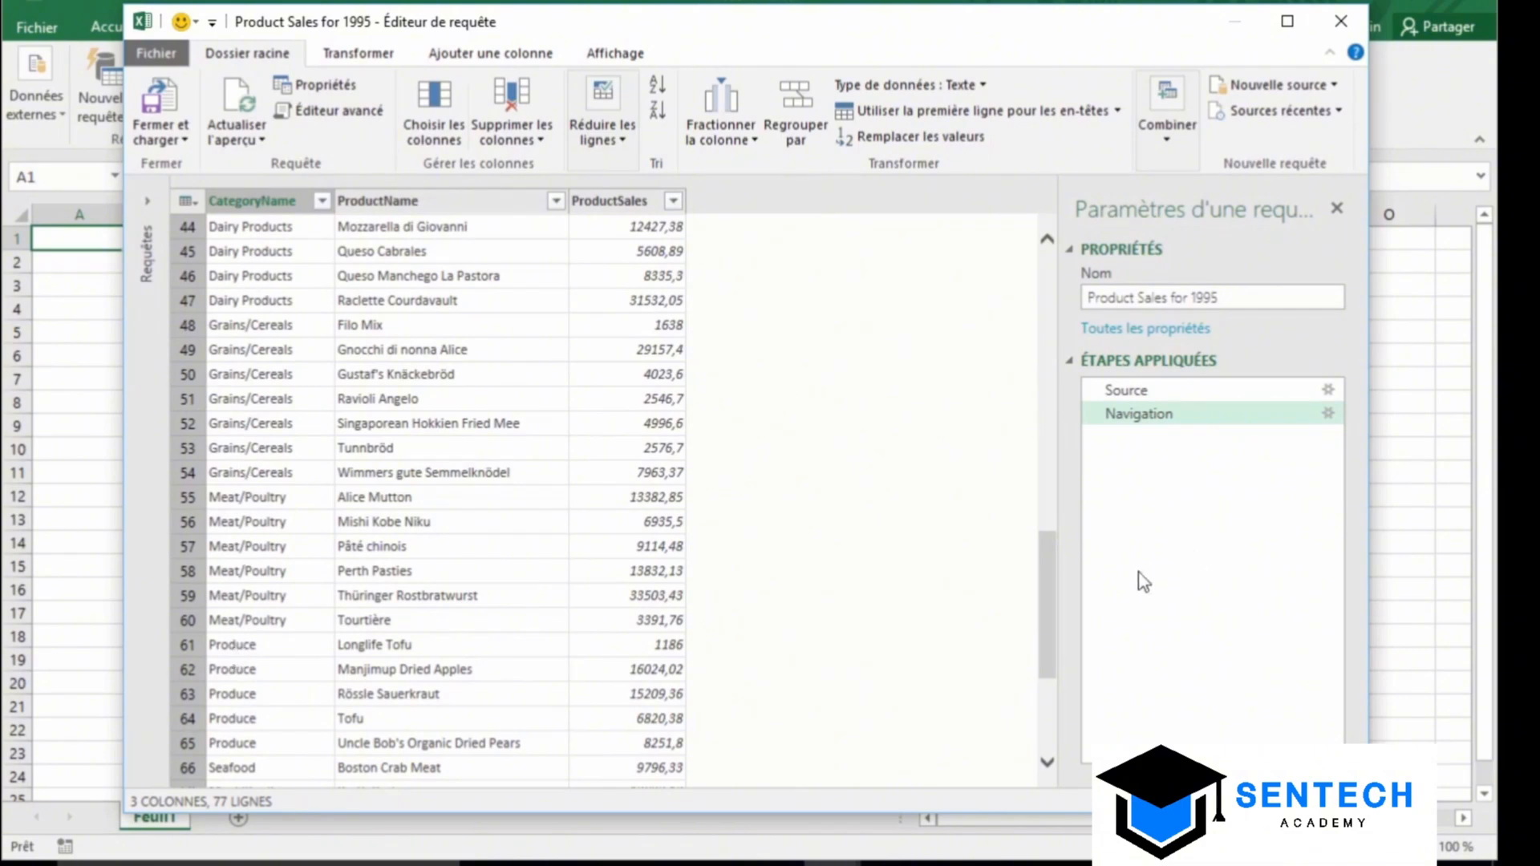
pyautogui.moveTo(1043, 584); pyautogui.dragTo(1079, 290)
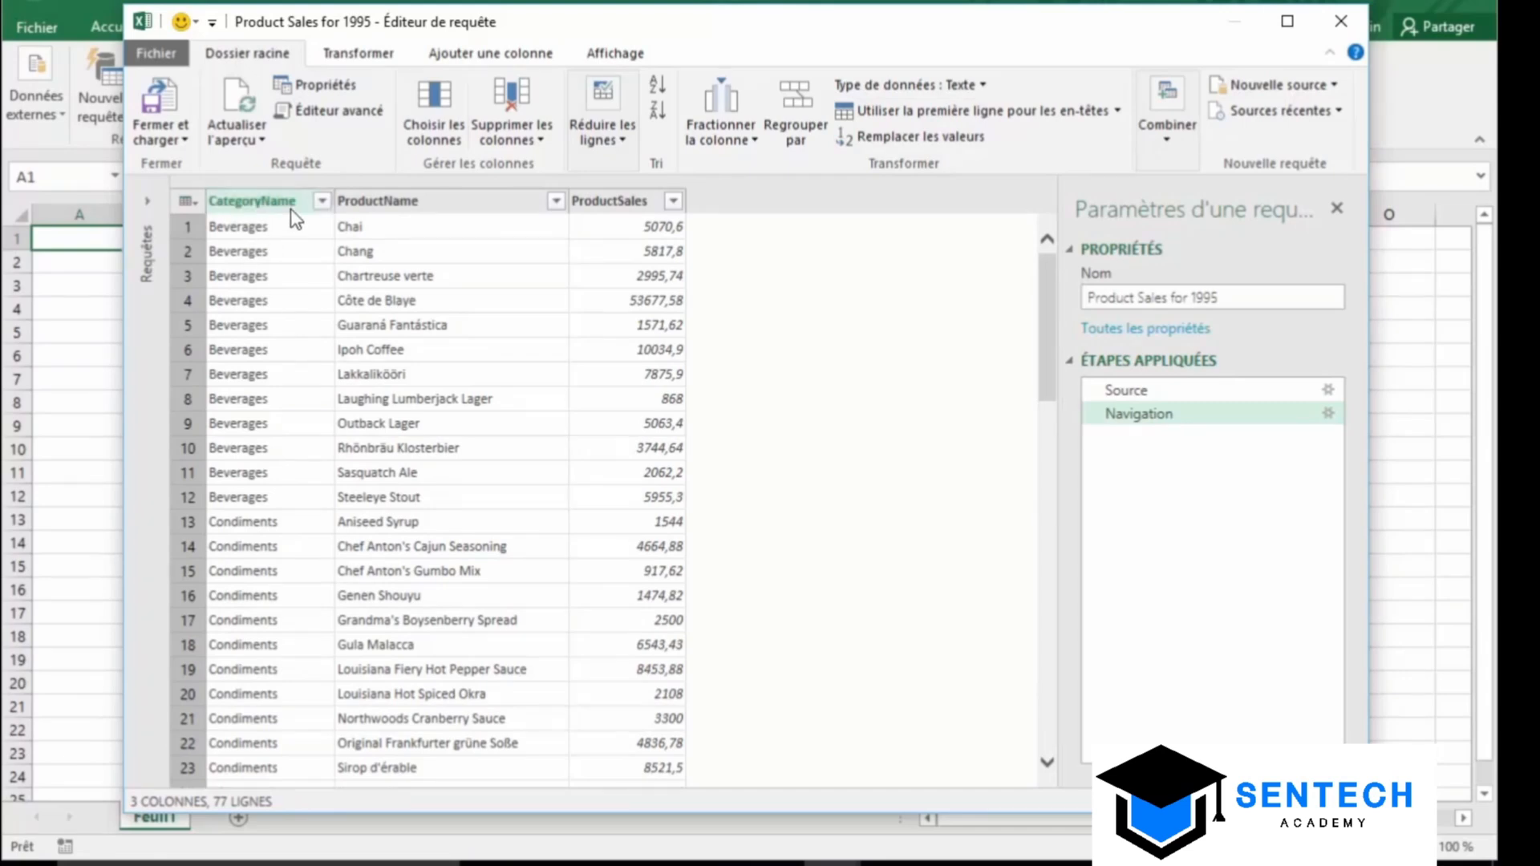
# Filter CategoryName to Beverages and Condiments, excluding Confections, Dairy, Grains/Cereals, Meat/Poultry, Produce, Seafood
pyautogui.click(321, 201)
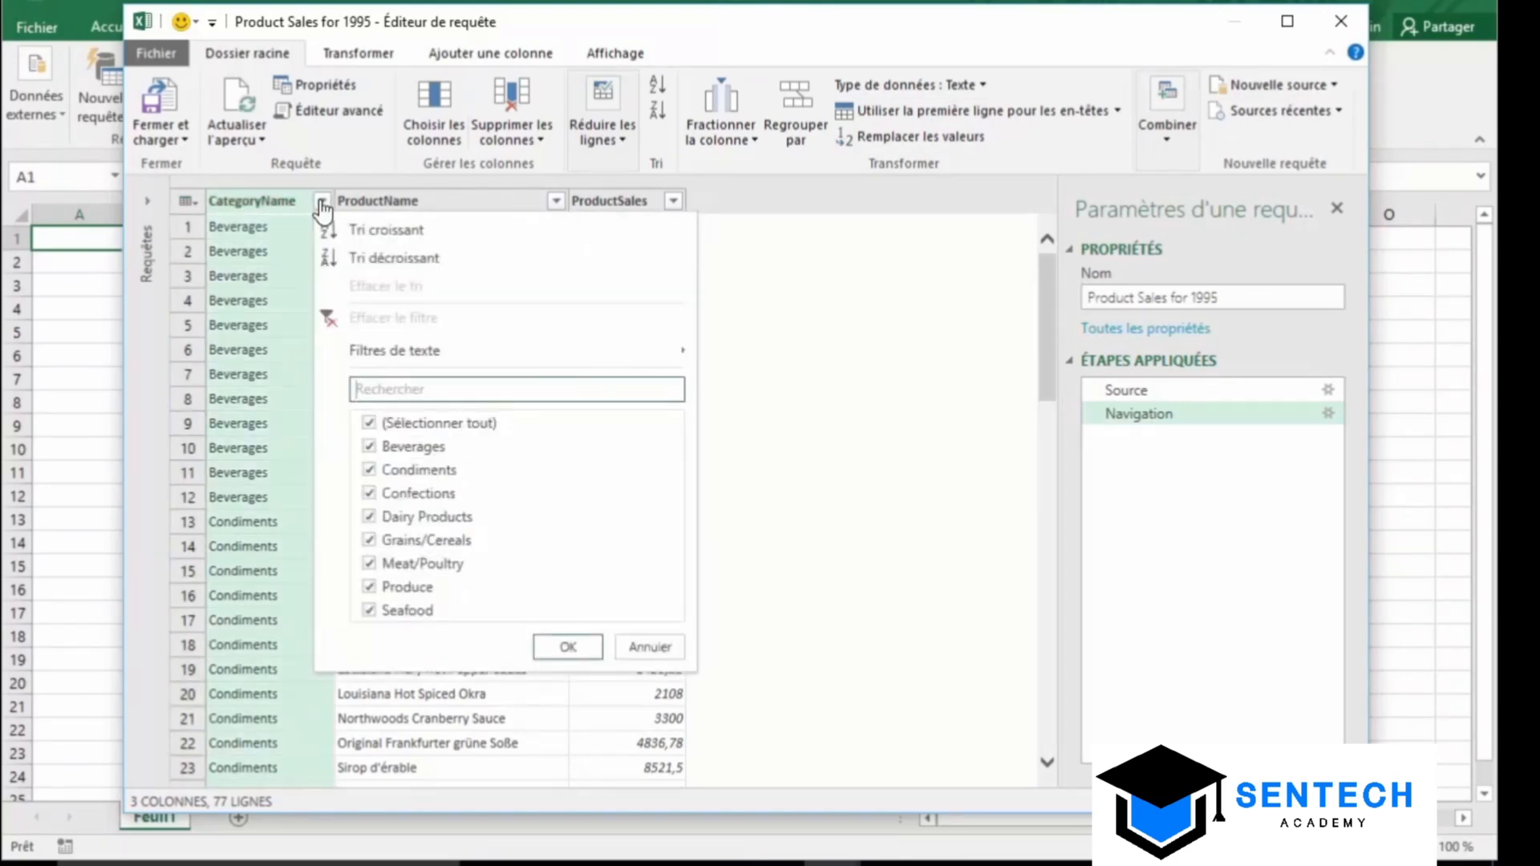
pyautogui.click(369, 492)
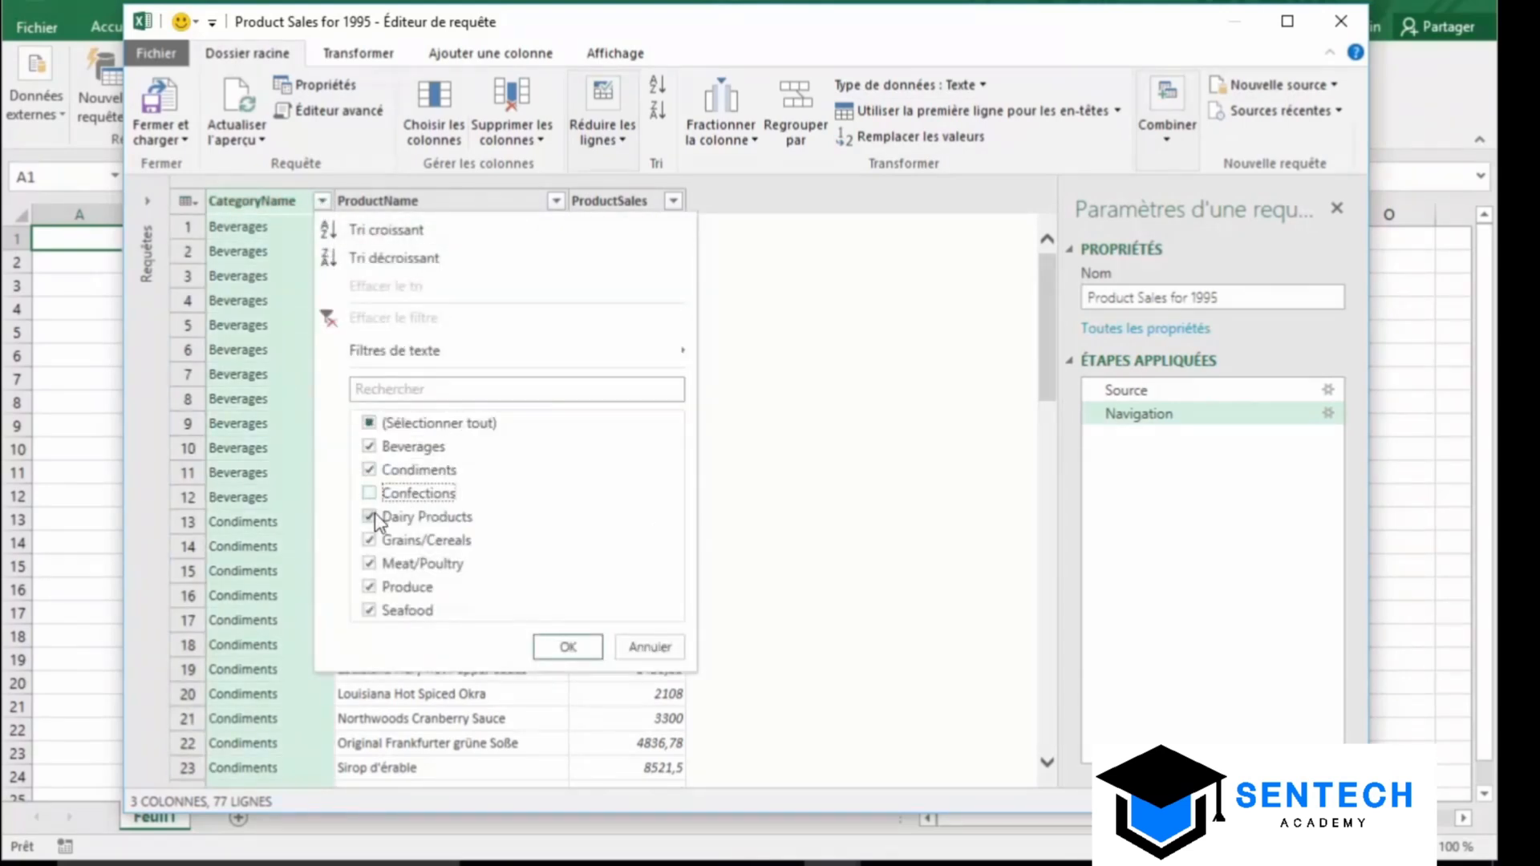
pyautogui.click(371, 516)
pyautogui.click(370, 540)
pyautogui.click(369, 563)
pyautogui.click(370, 587)
pyautogui.click(370, 610)
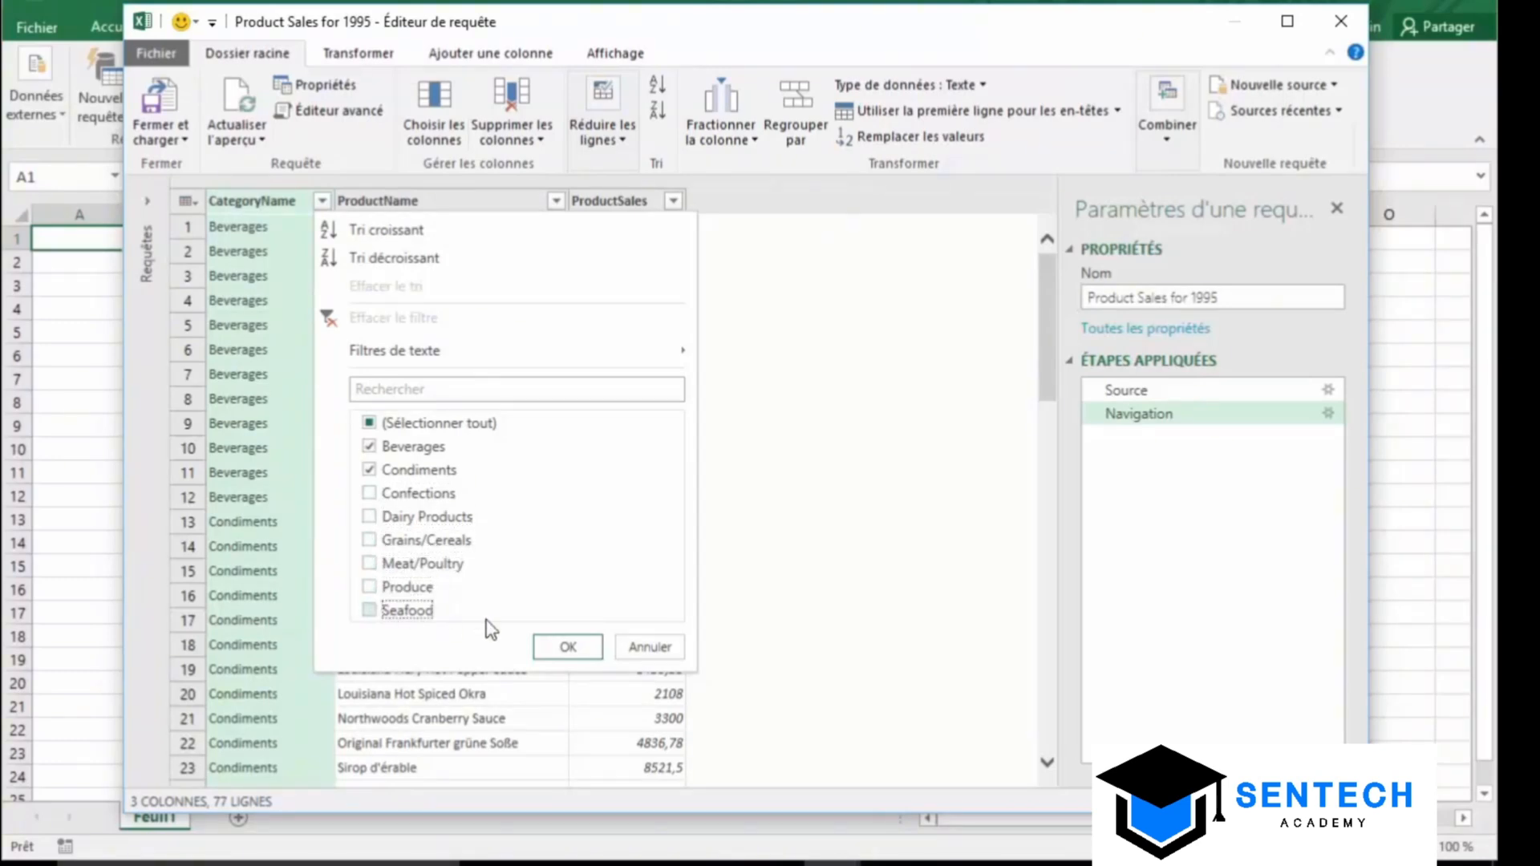
pyautogui.click(569, 647)
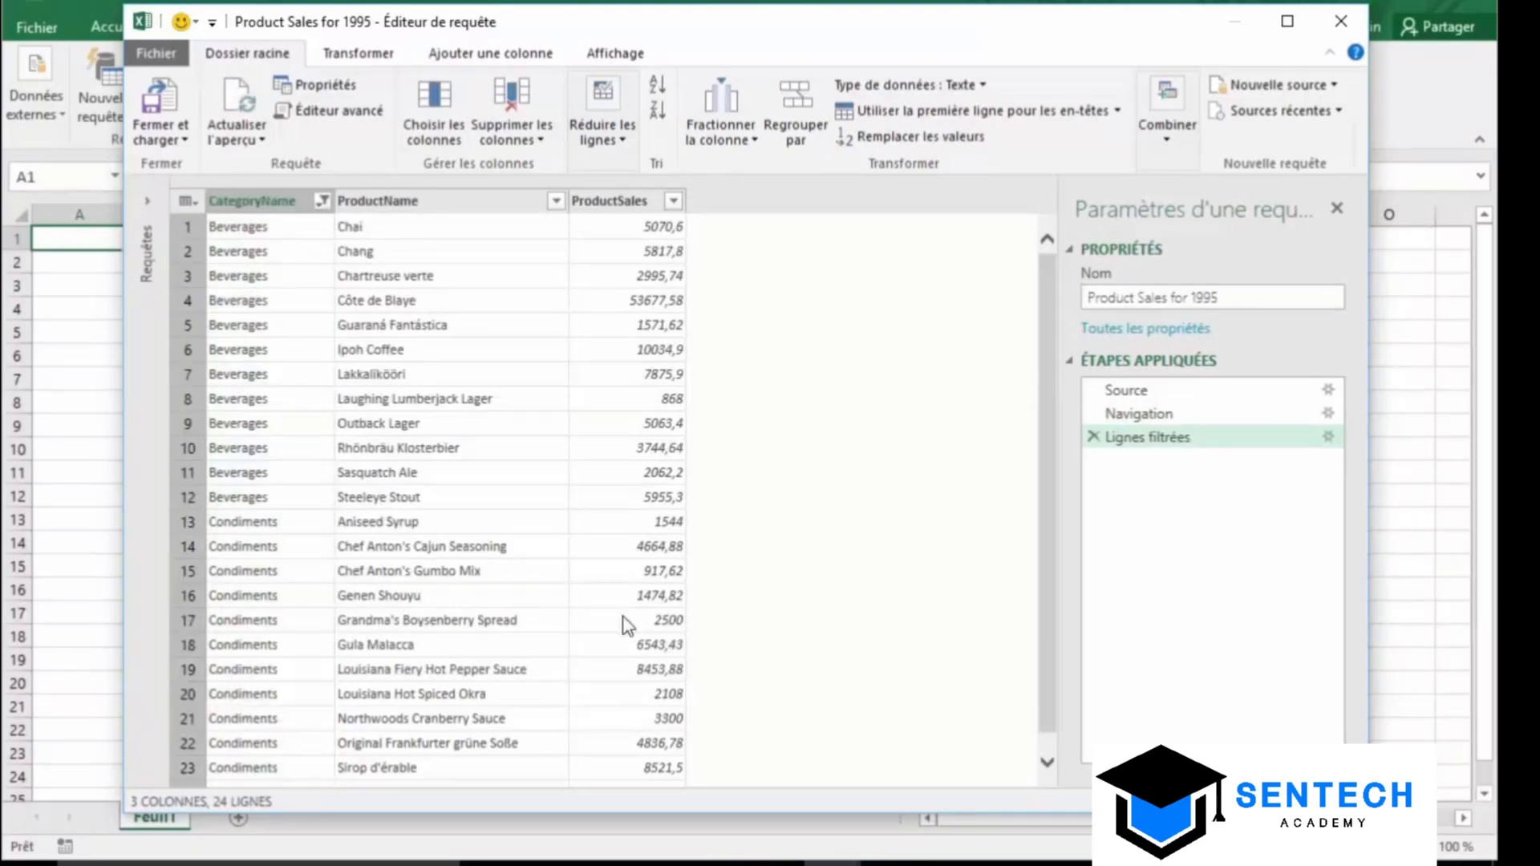
pyautogui.moveTo(1047, 378); pyautogui.dragTo(1051, 299)
pyautogui.click(265, 202)
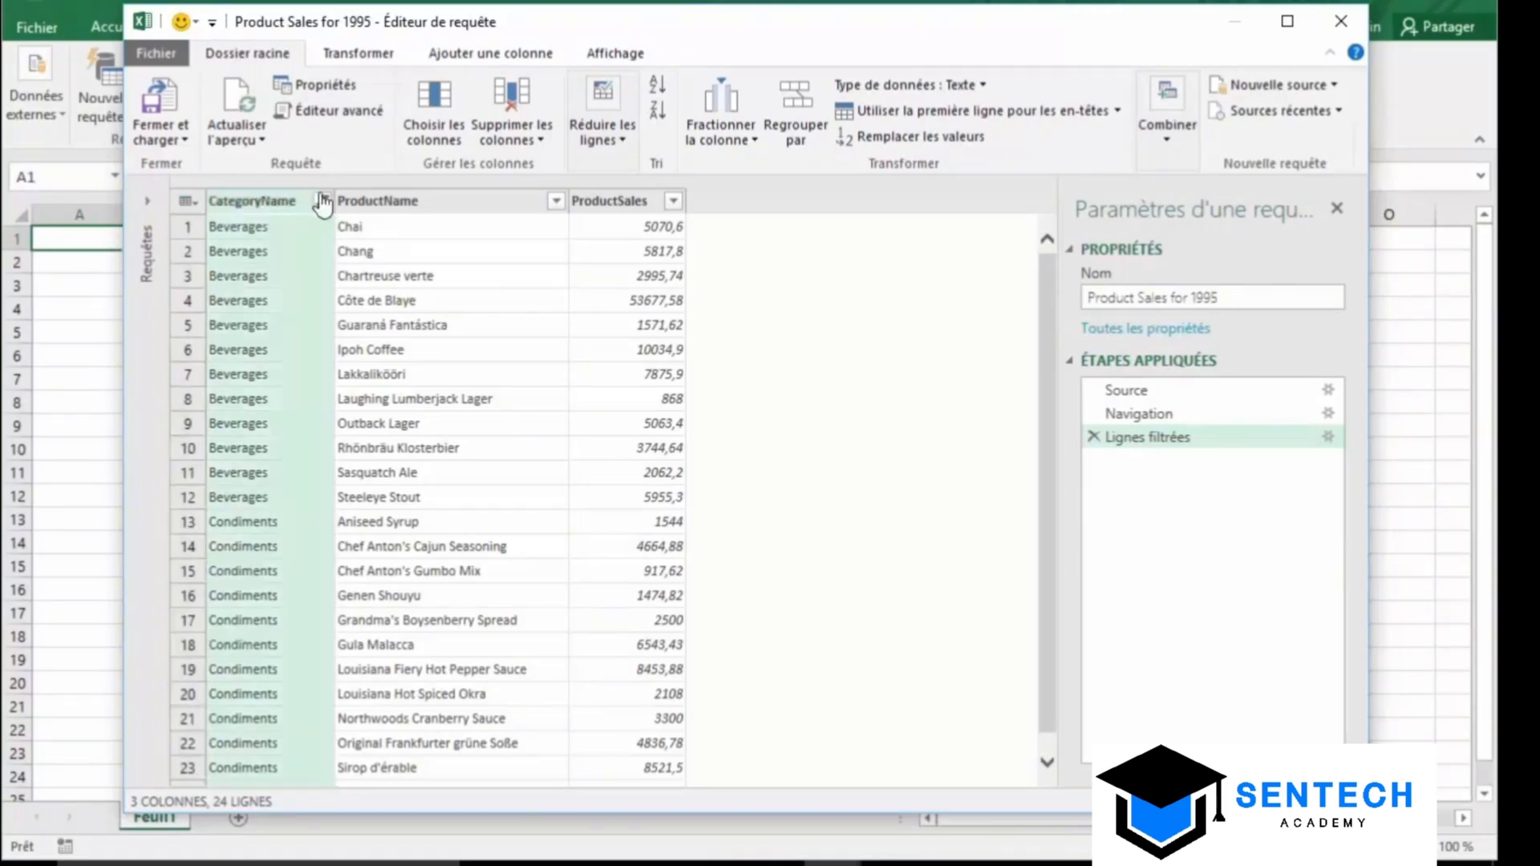
pyautogui.click(507, 94)
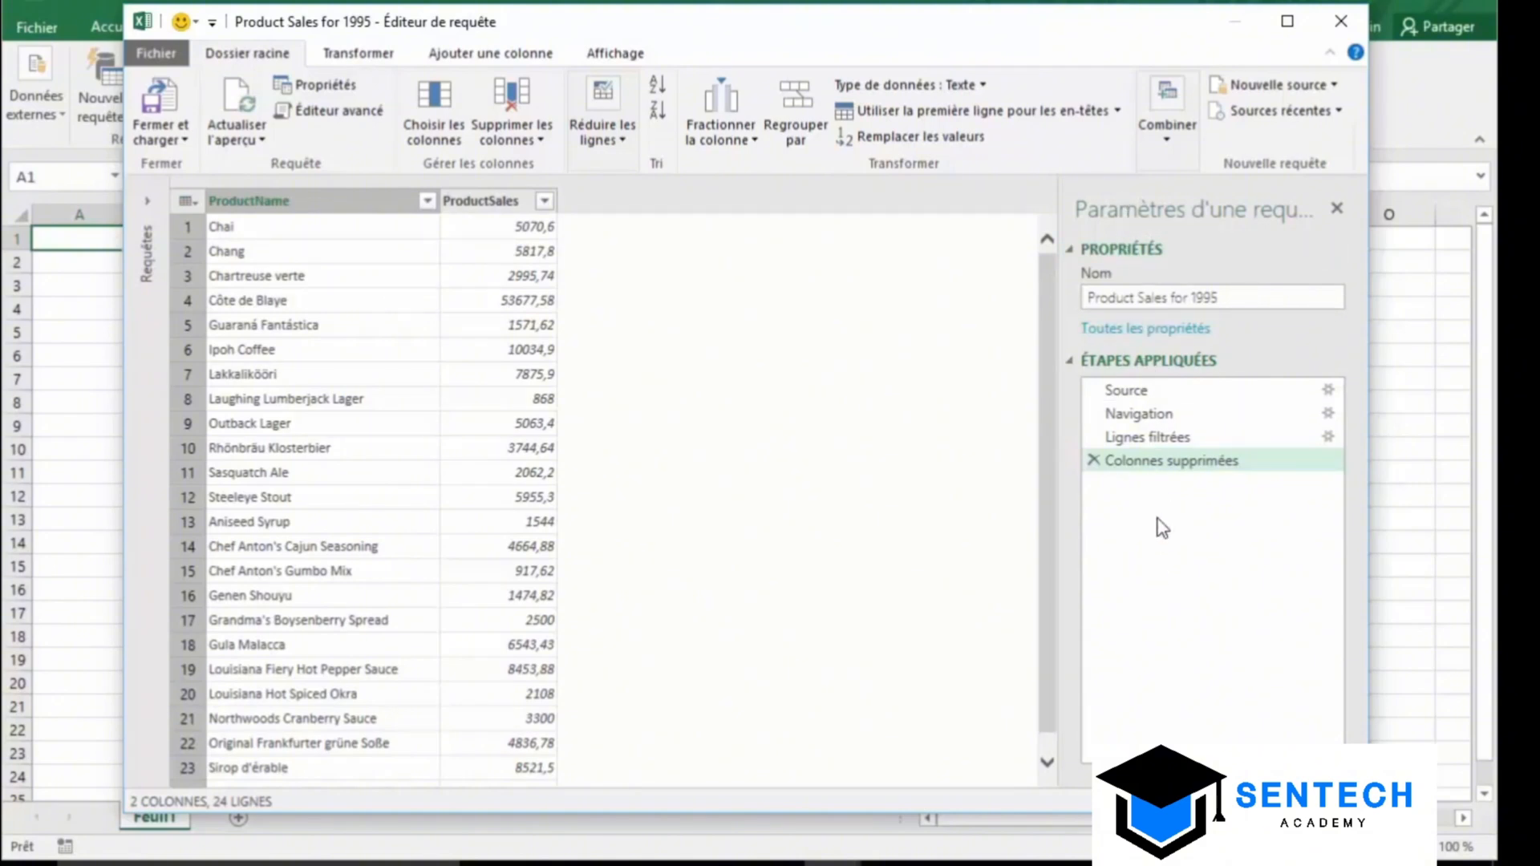
pyautogui.click(1171, 440)
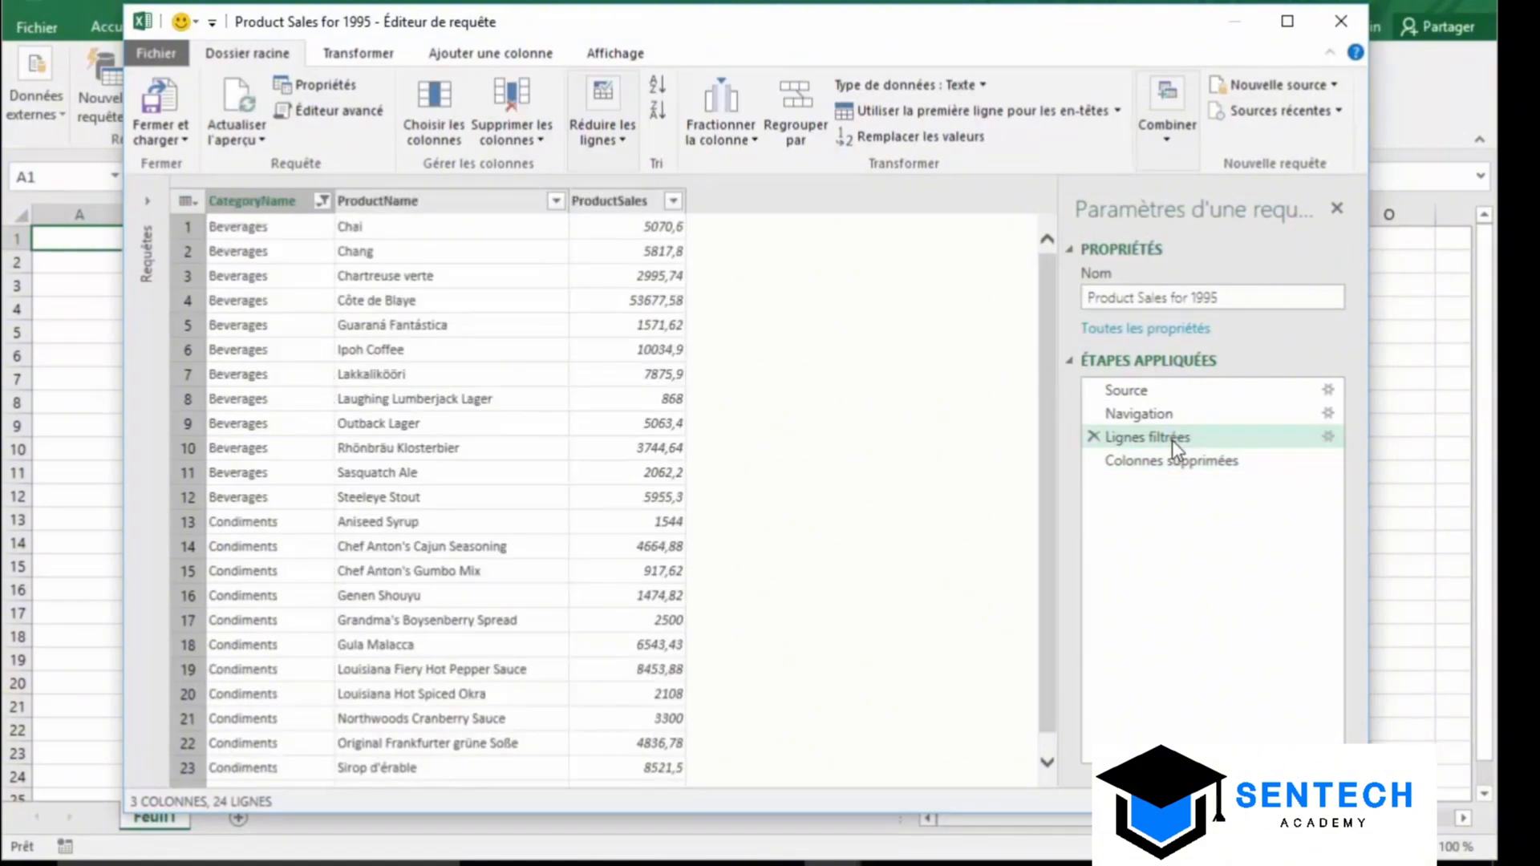
pyautogui.click(1174, 462)
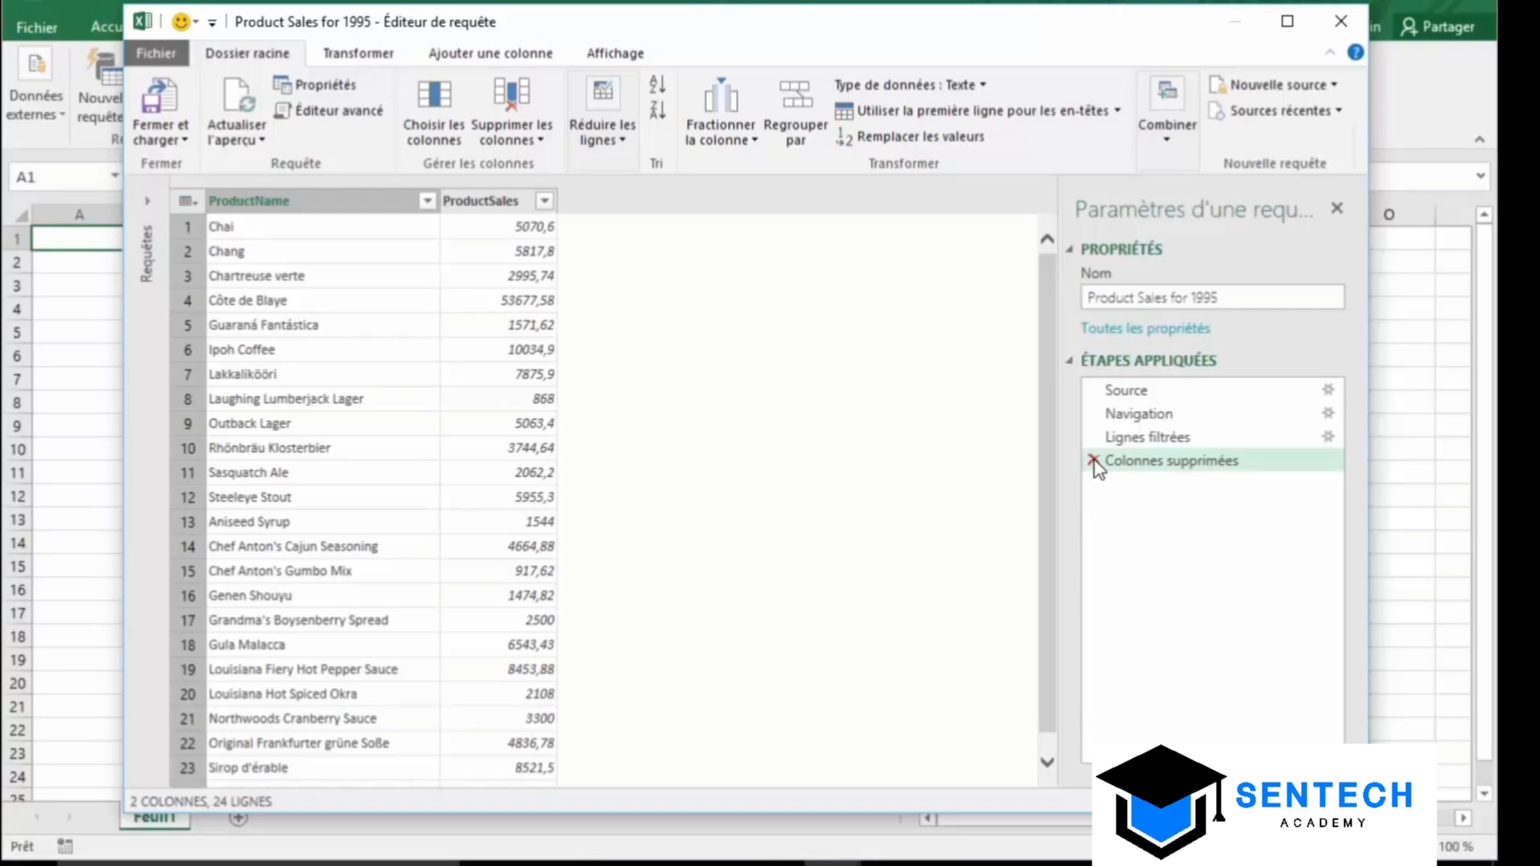
pyautogui.click(1094, 462)
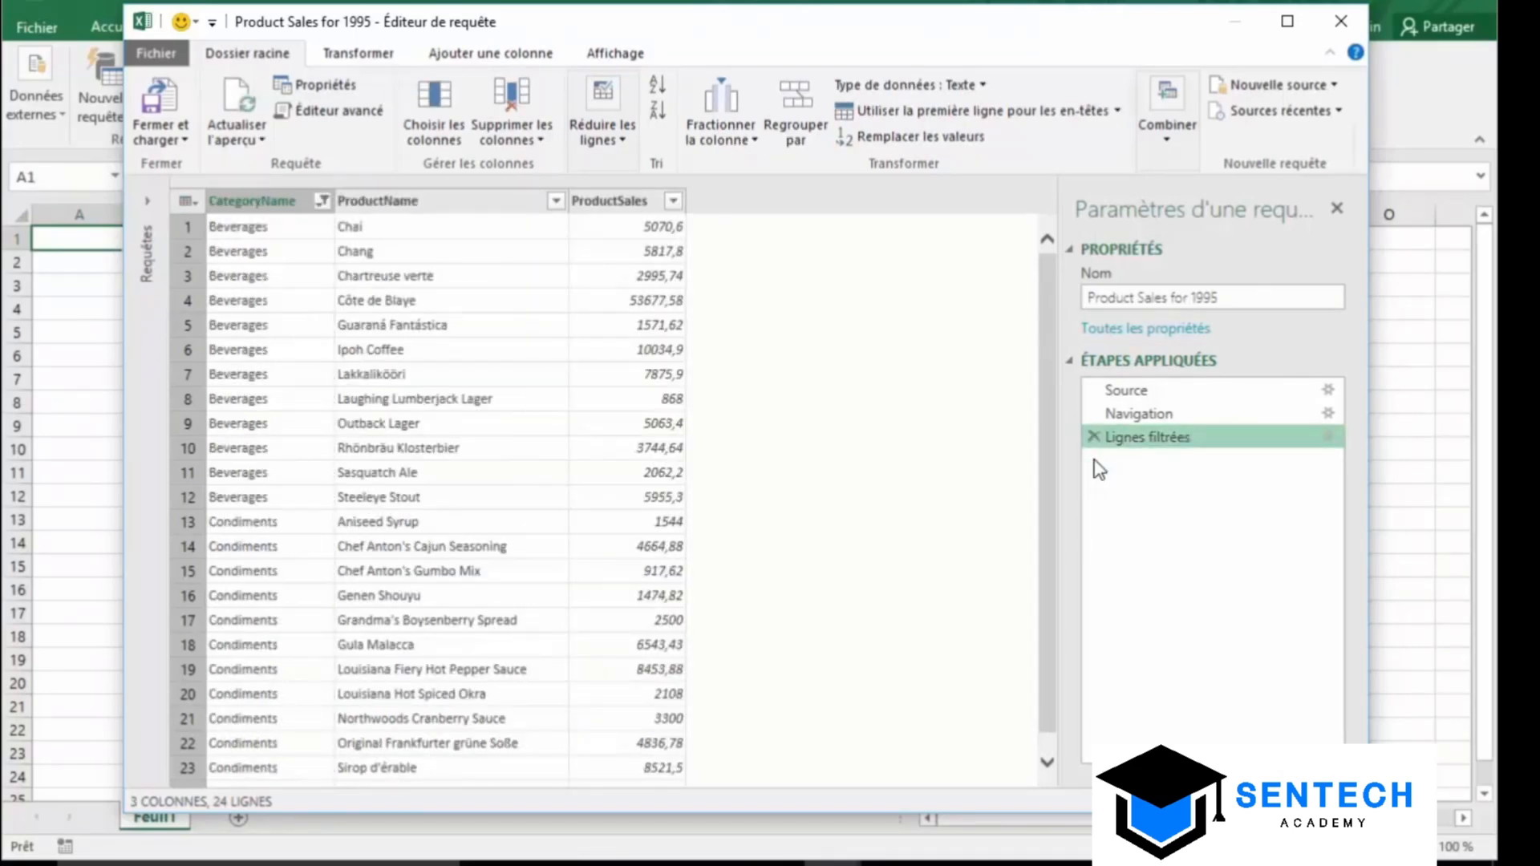
pyautogui.moveTo(1042, 411); pyautogui.dragTo(1048, 353)
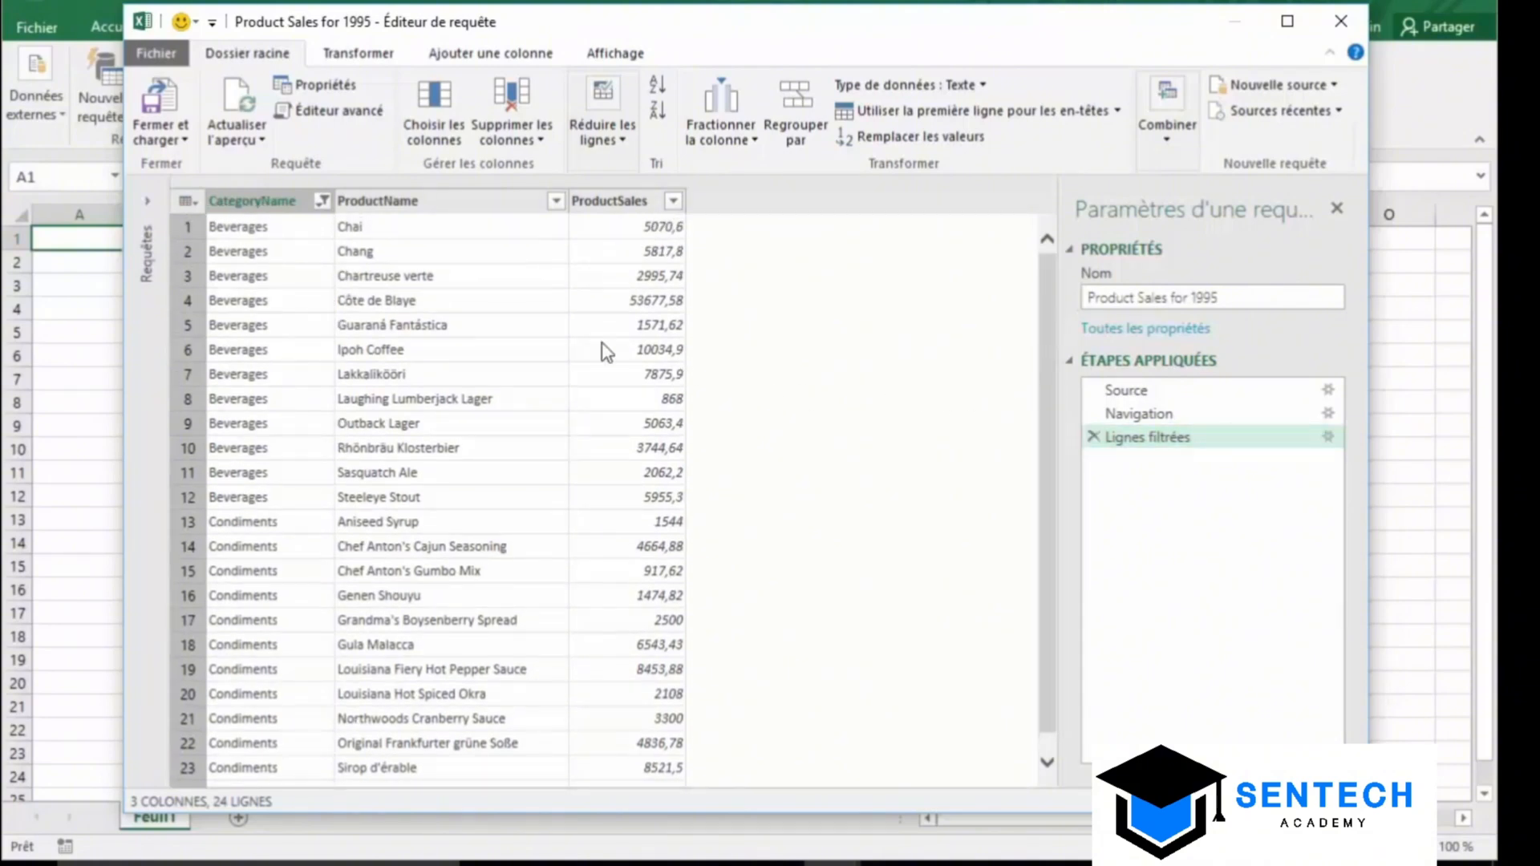
# Close and load the filtered query, then switch to Feuil3's 'Ventes du mois de Mai' table
pyautogui.click(153, 104)
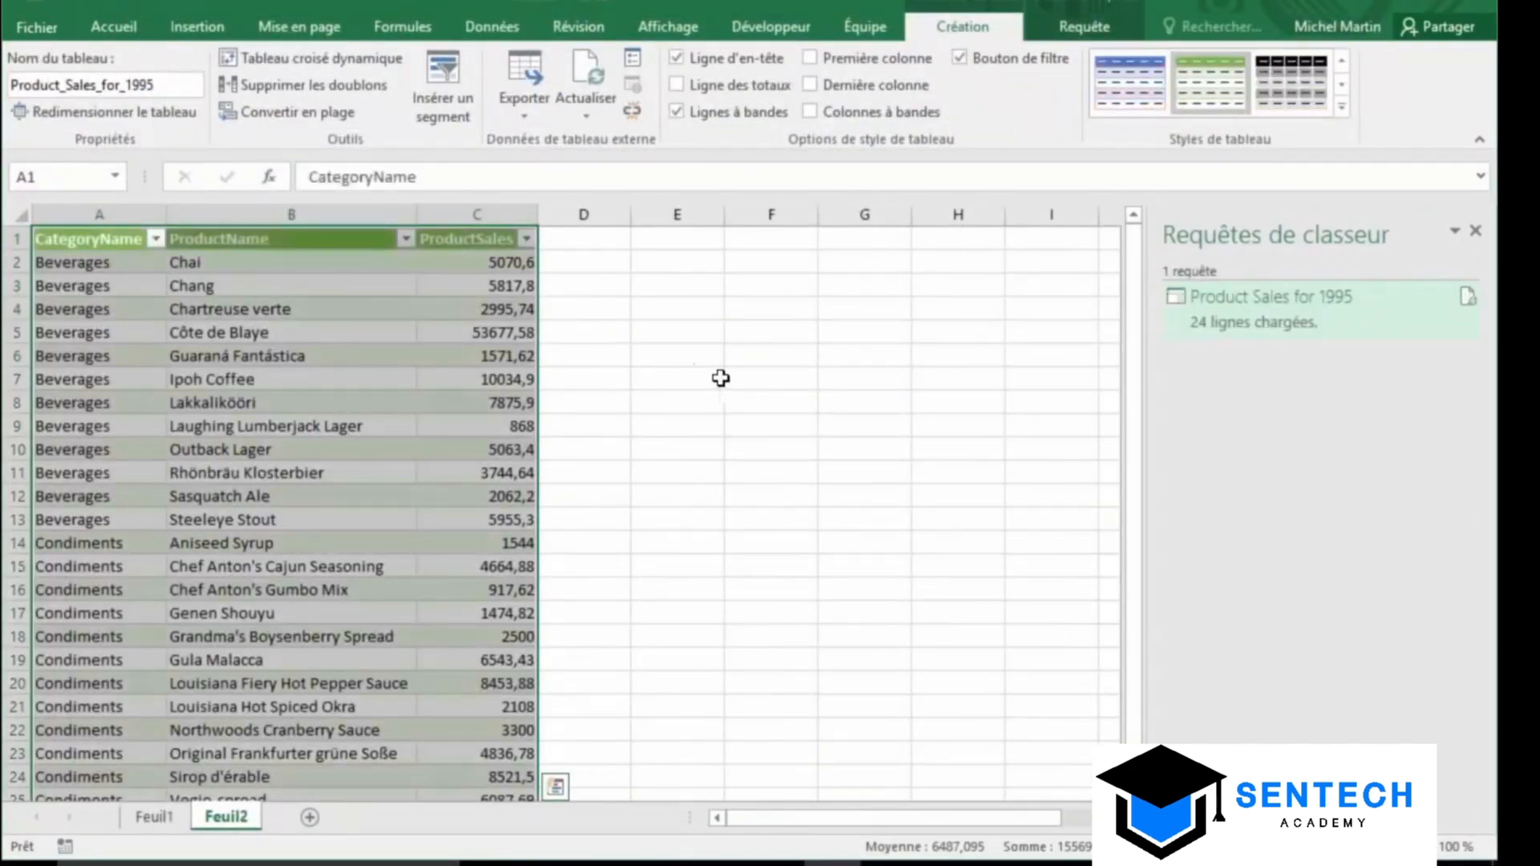
pyautogui.click(727, 379)
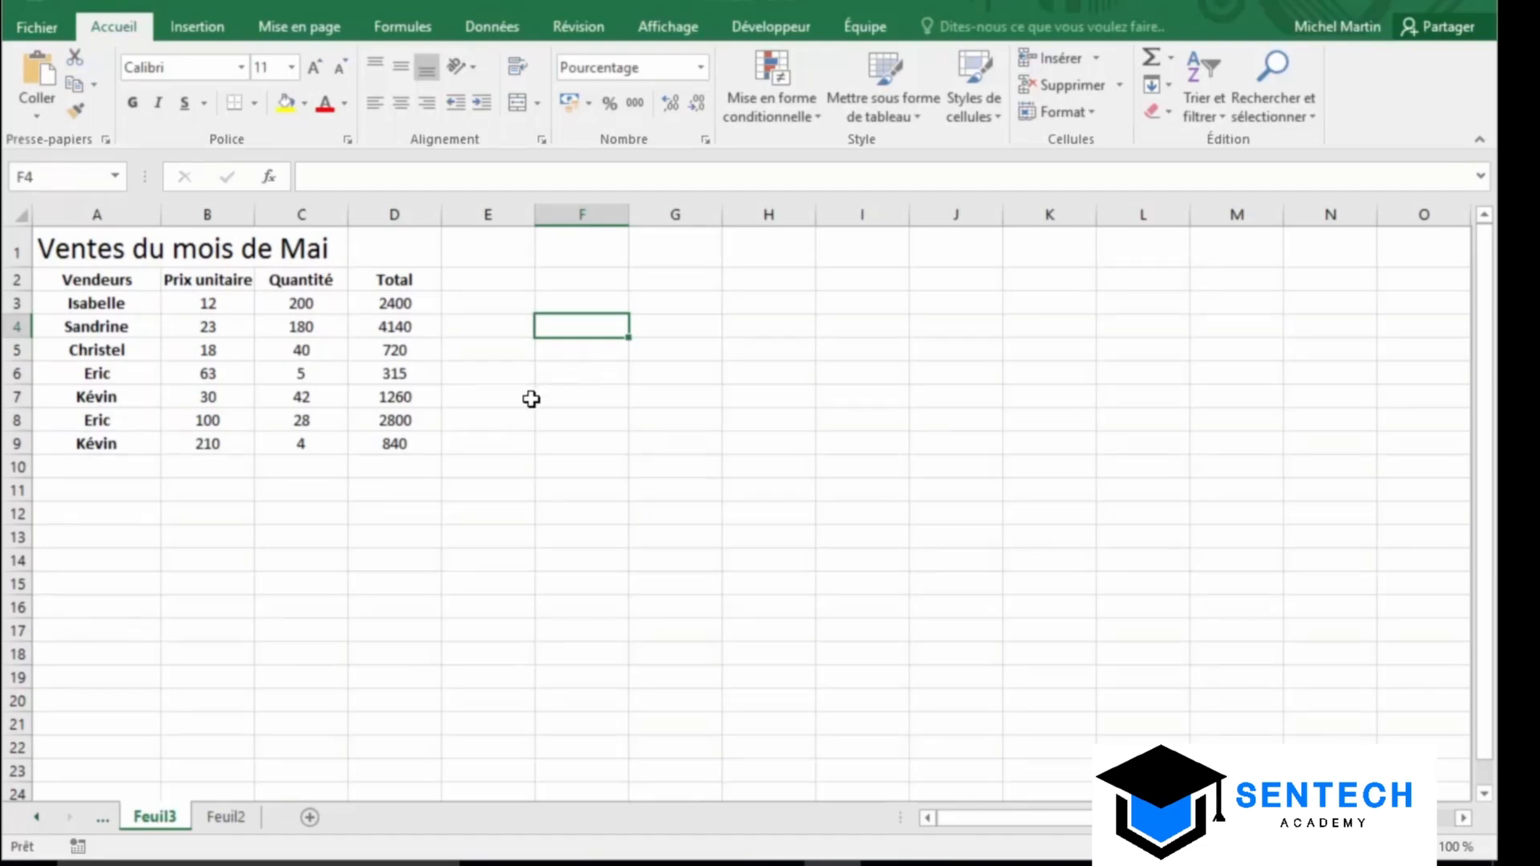
# Enter 105% in E7, copy it, and select the Prix unitaire cells B3:B9
pyautogui.click(486, 405)
pyautogui.write('1')
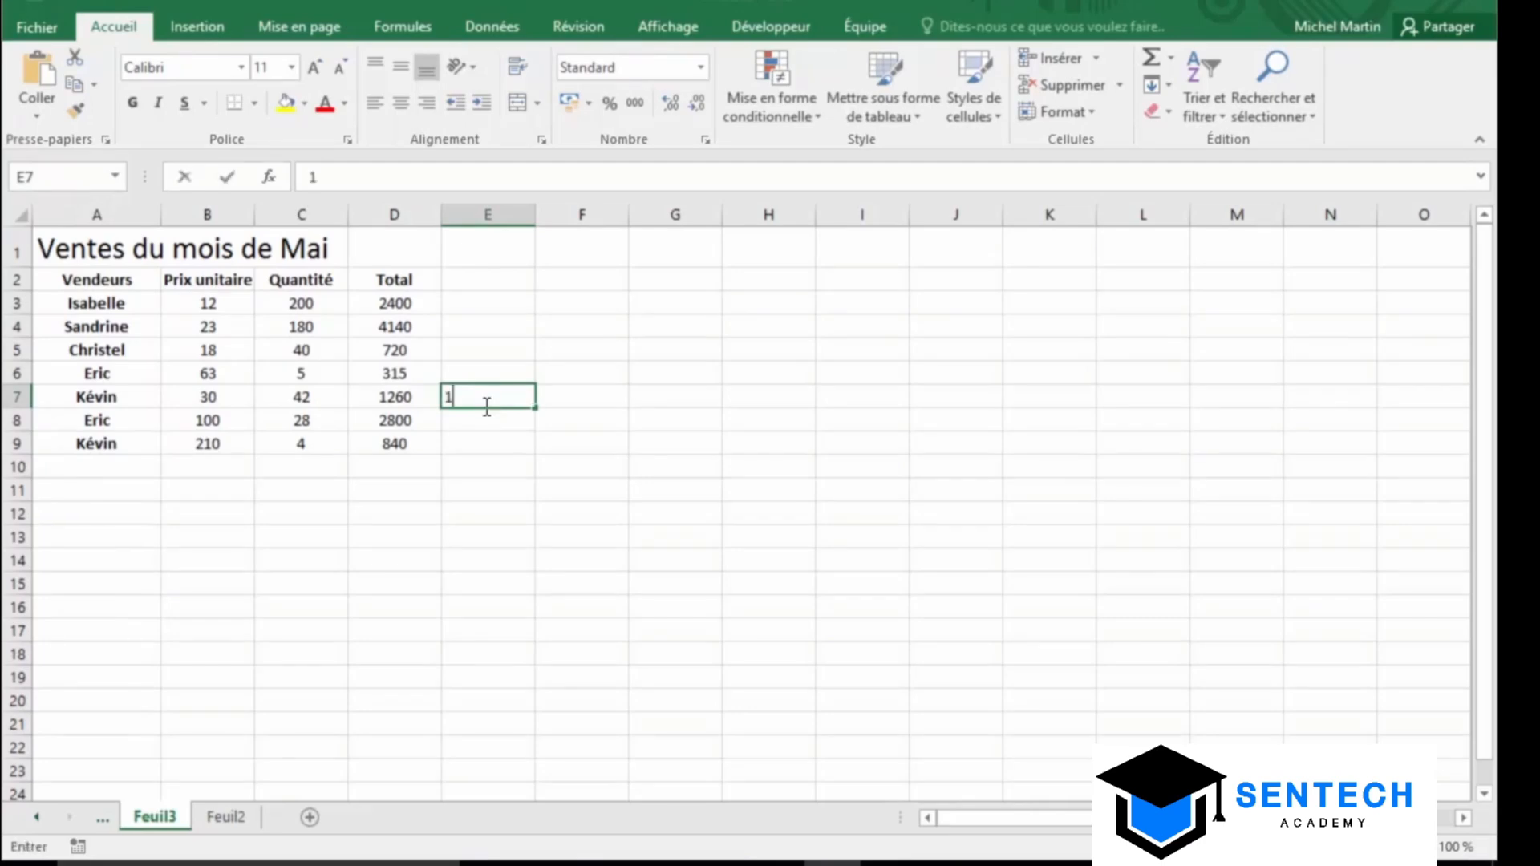
pyautogui.write('05%')
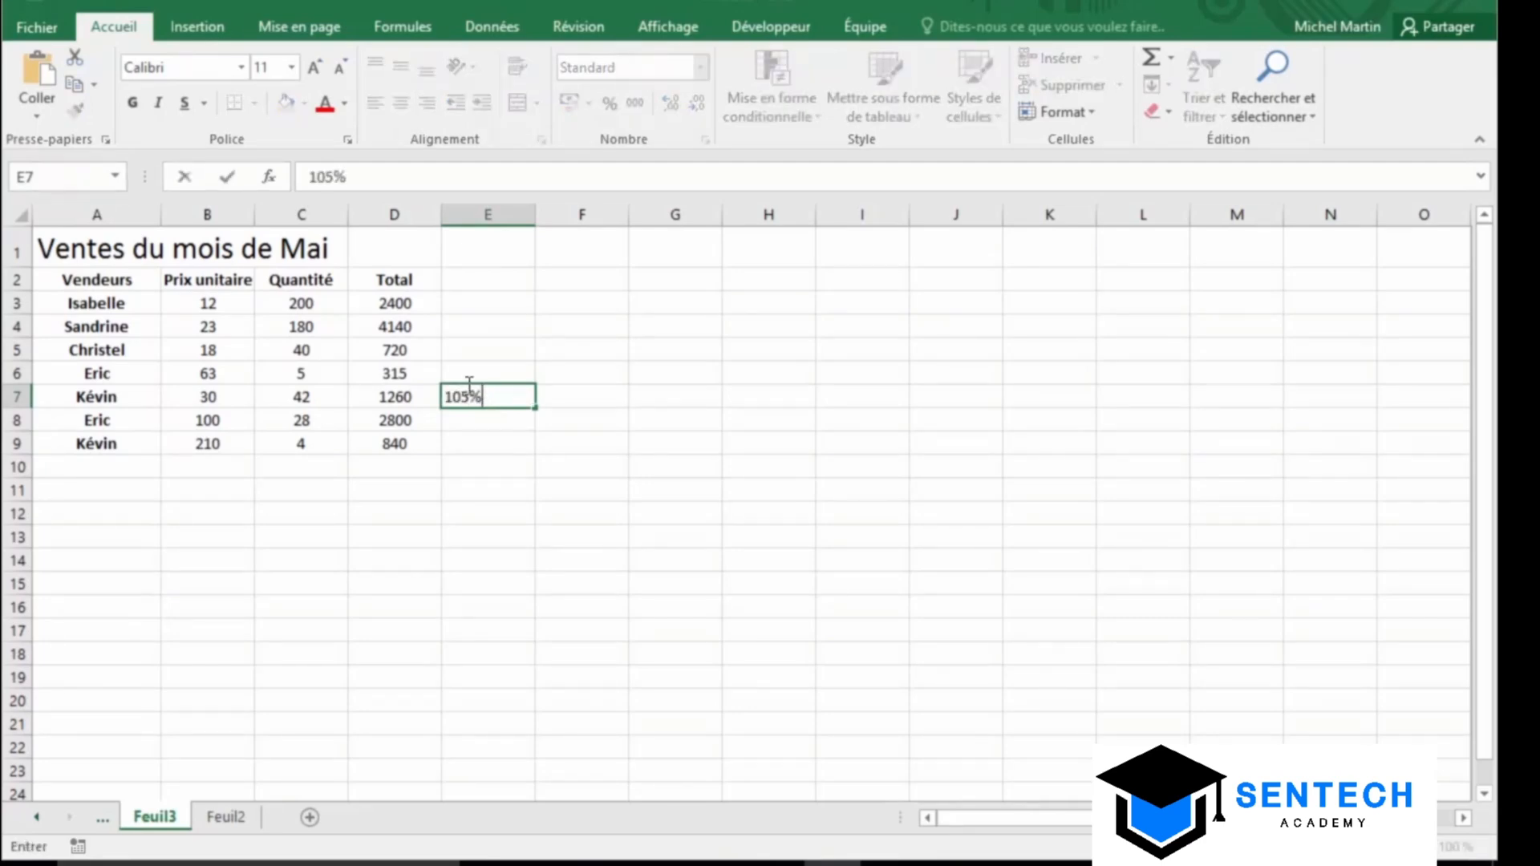
pyautogui.click(221, 176)
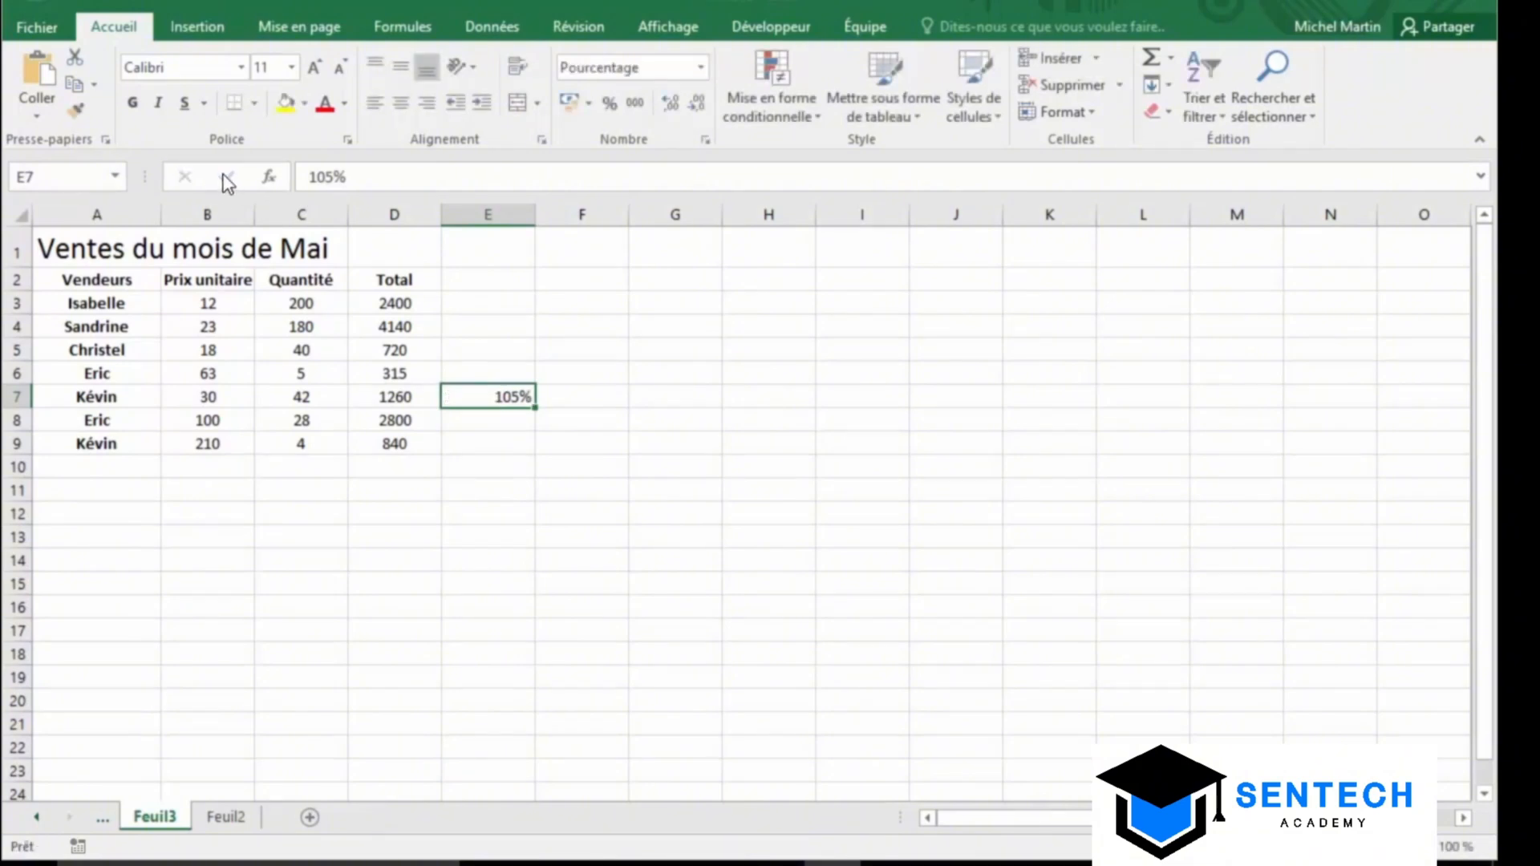
pyautogui.click(73, 85)
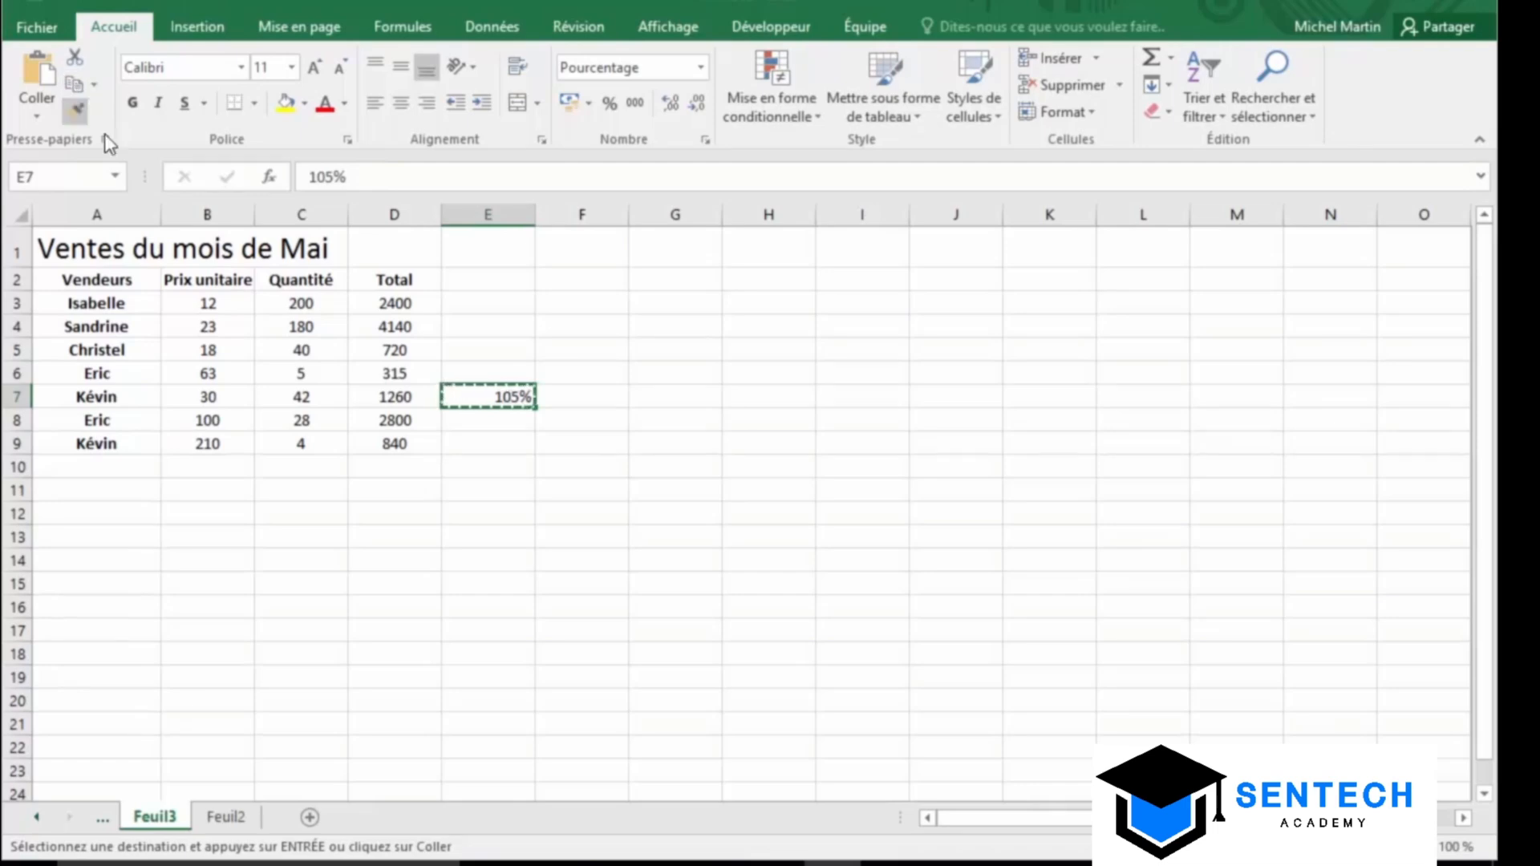
pyautogui.moveTo(200, 307); pyautogui.dragTo(195, 443)
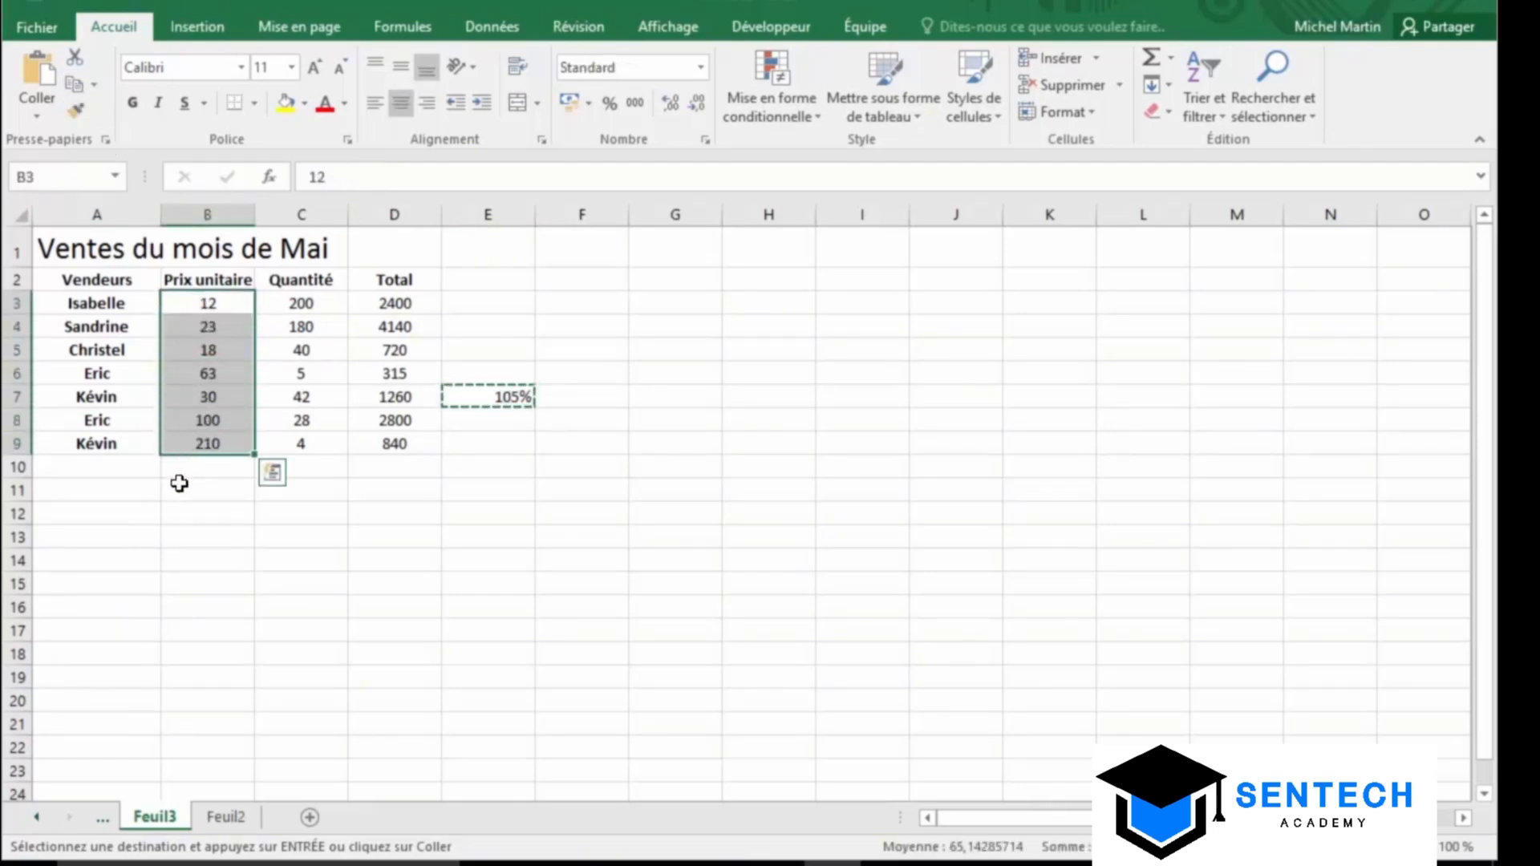
pyautogui.click(37, 117)
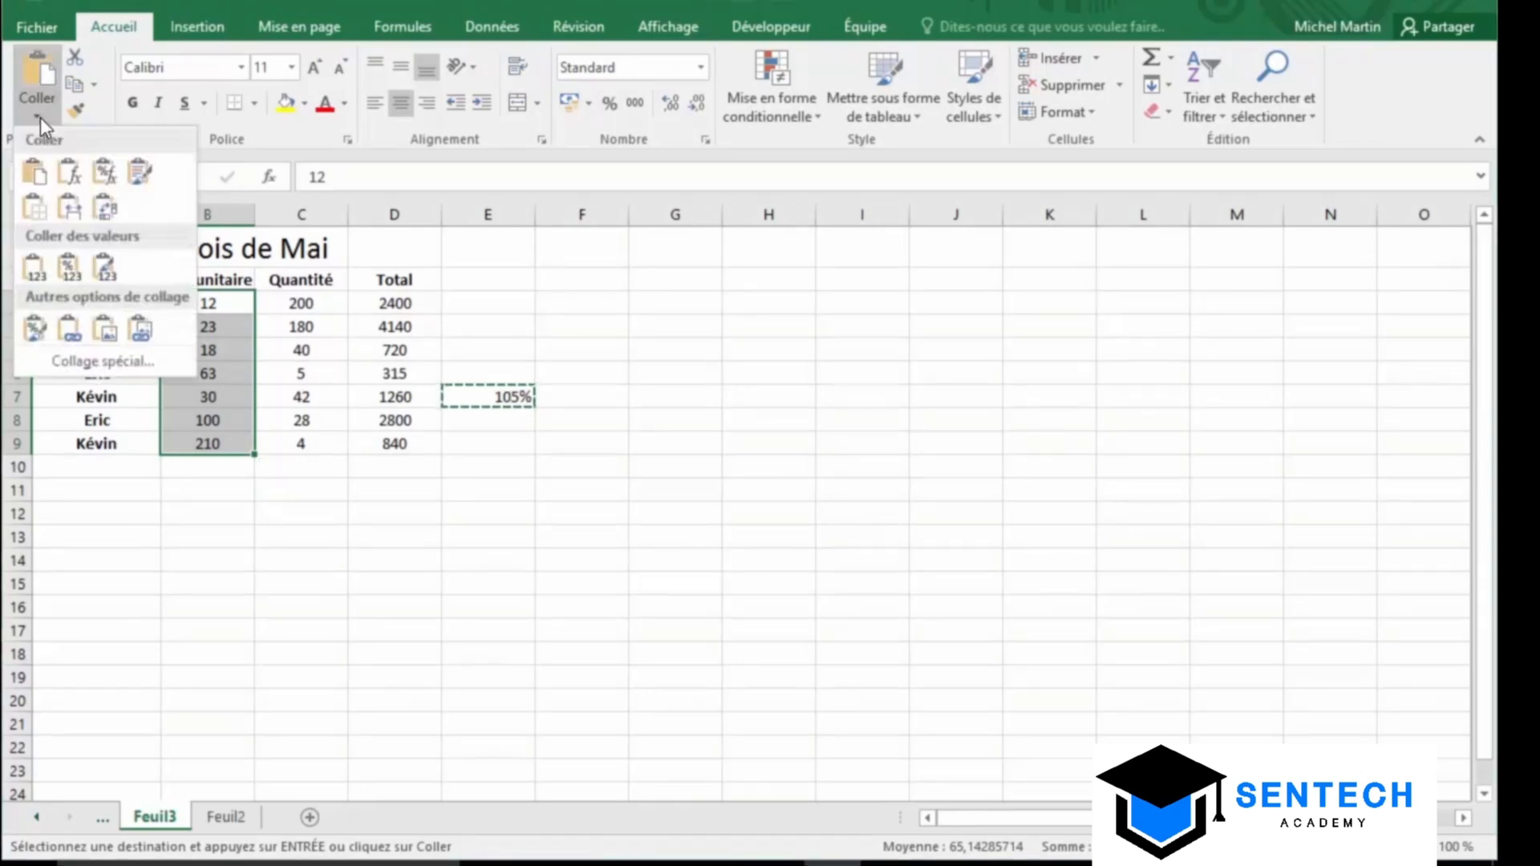
# Paste Special with Valeurs and Multiplication so B3:B9 prices are multiplied by 105%
pyautogui.click(99, 363)
pyautogui.moveTo(385, 314); pyautogui.dragTo(990, 289)
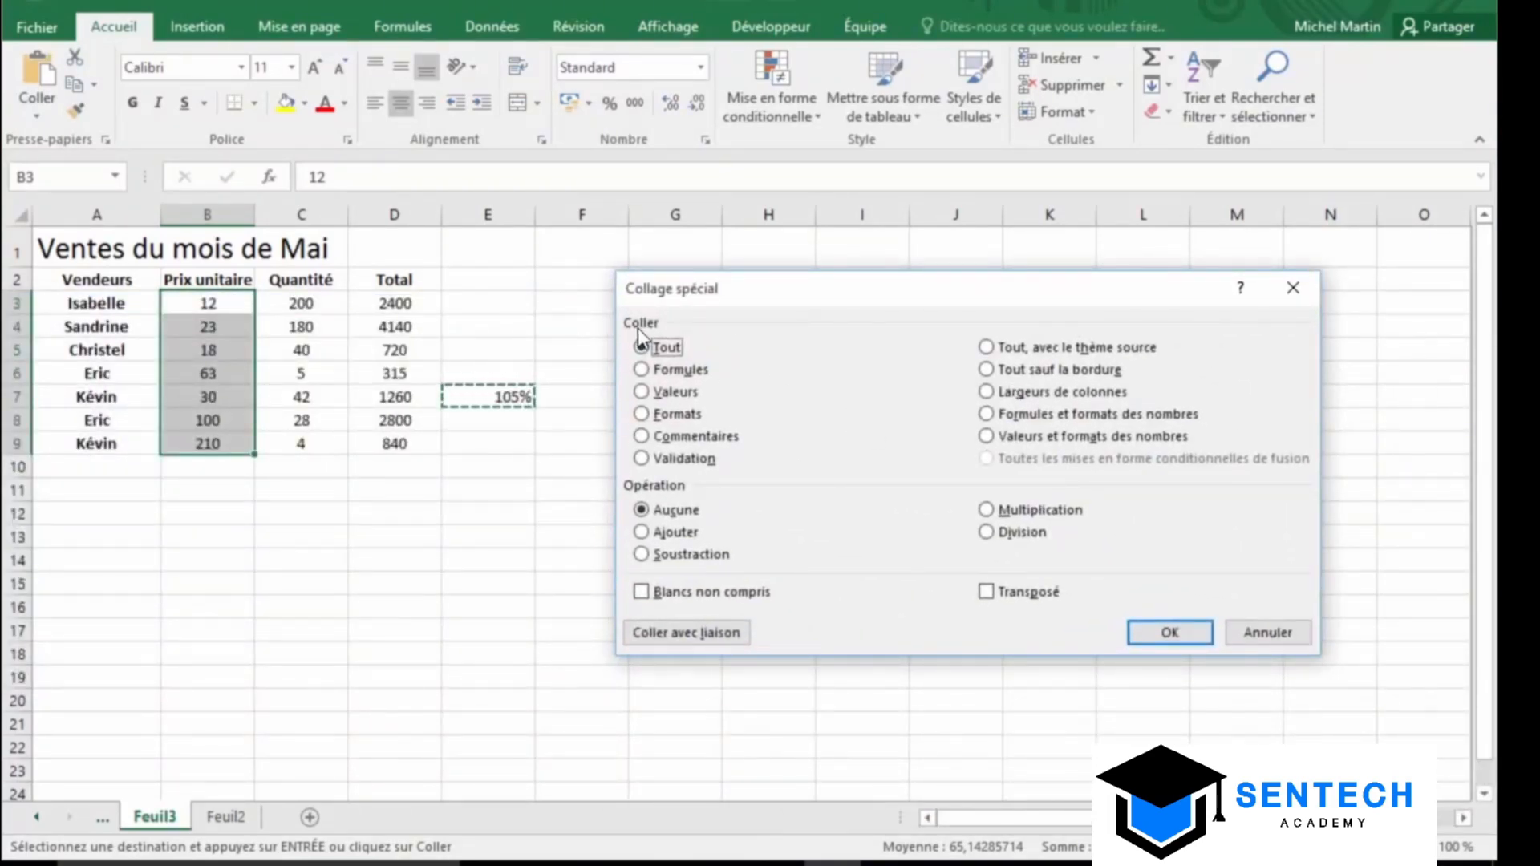
pyautogui.click(643, 393)
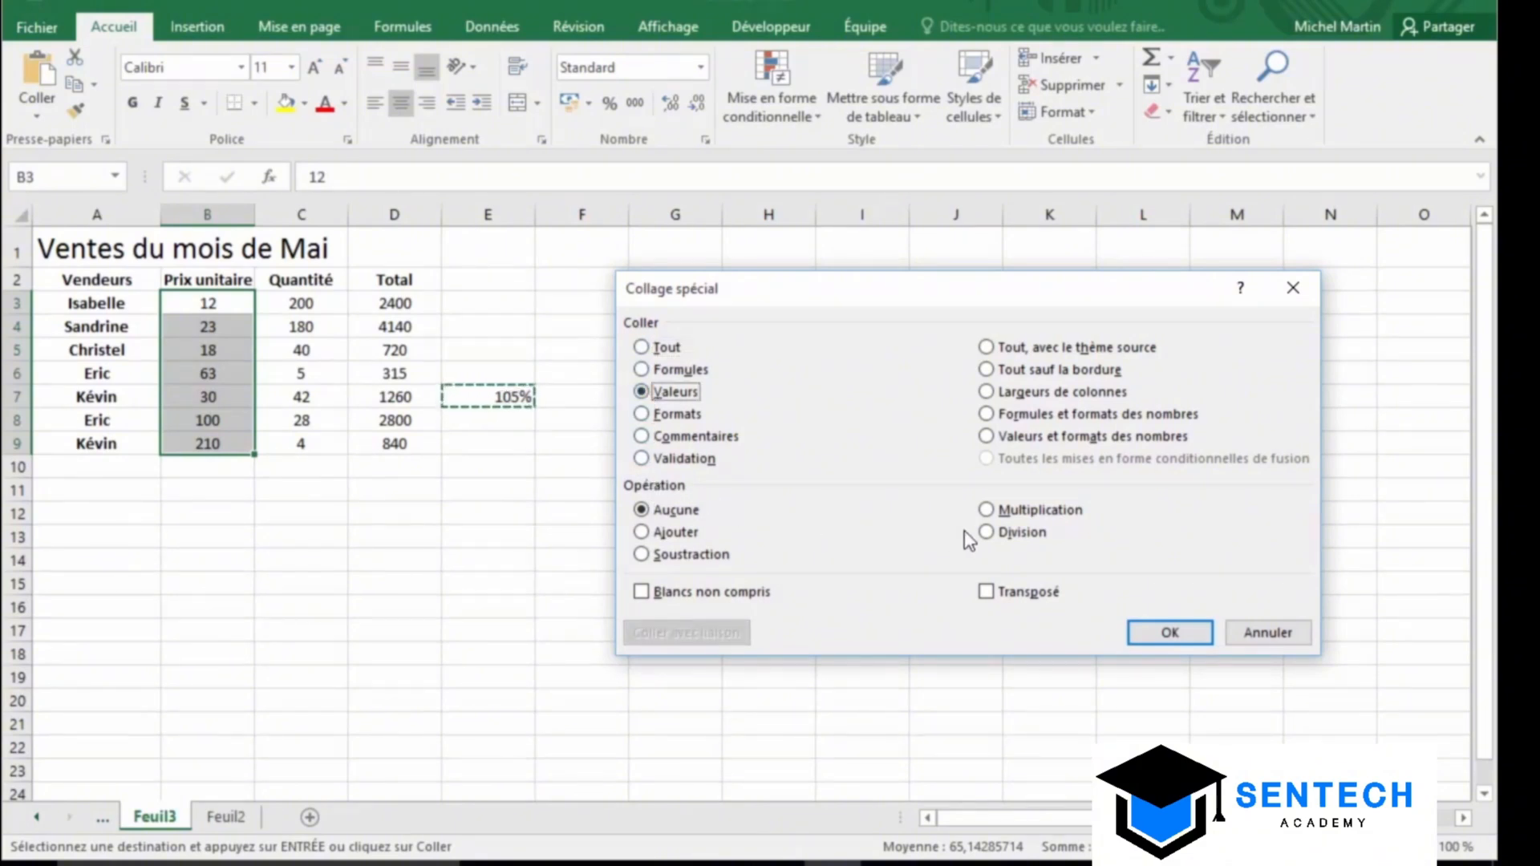
pyautogui.click(1022, 510)
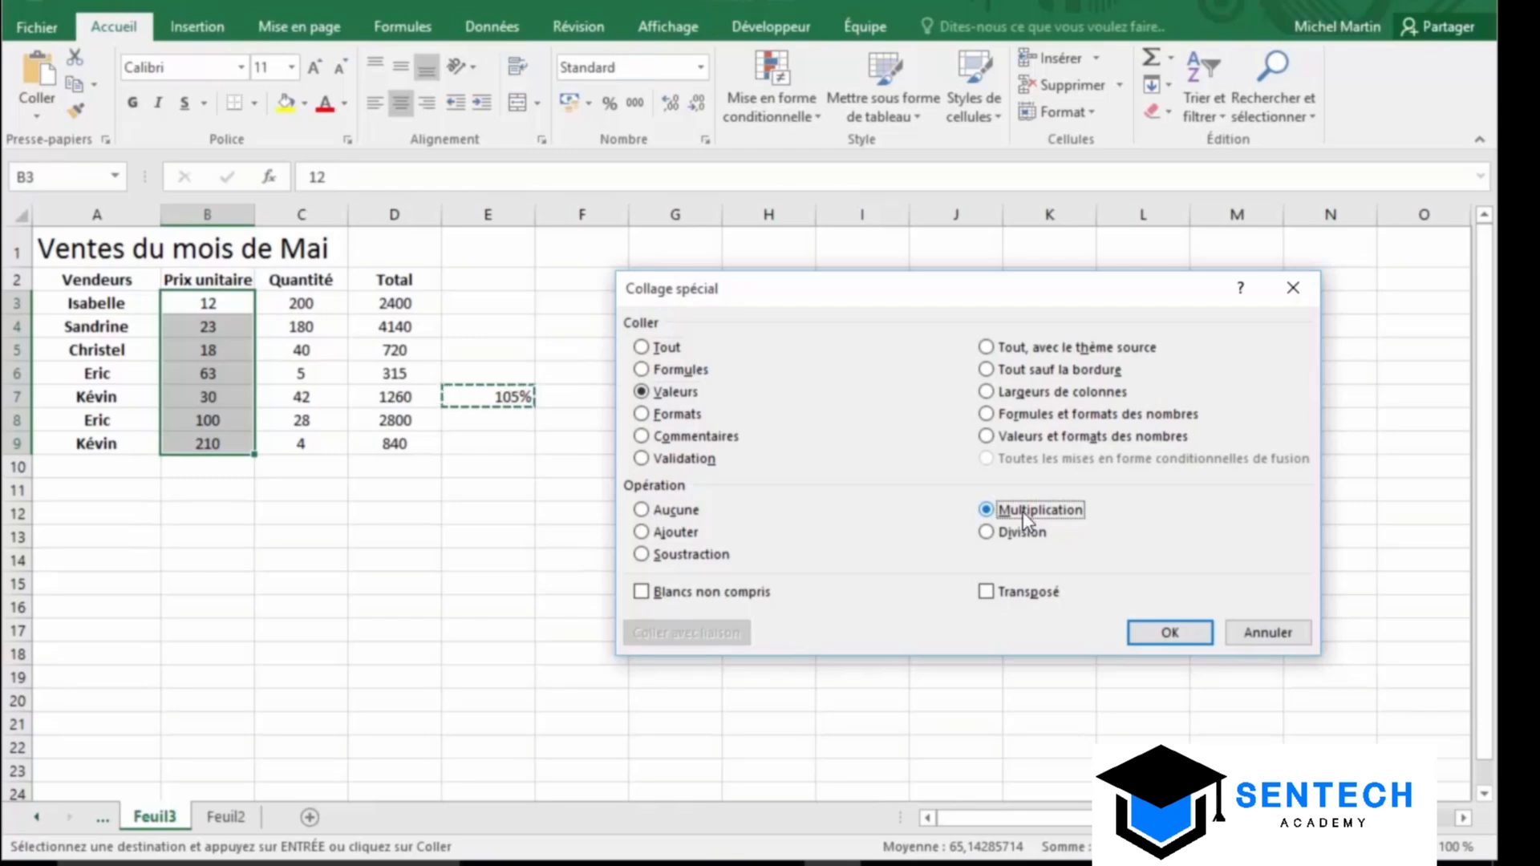
pyautogui.click(1169, 633)
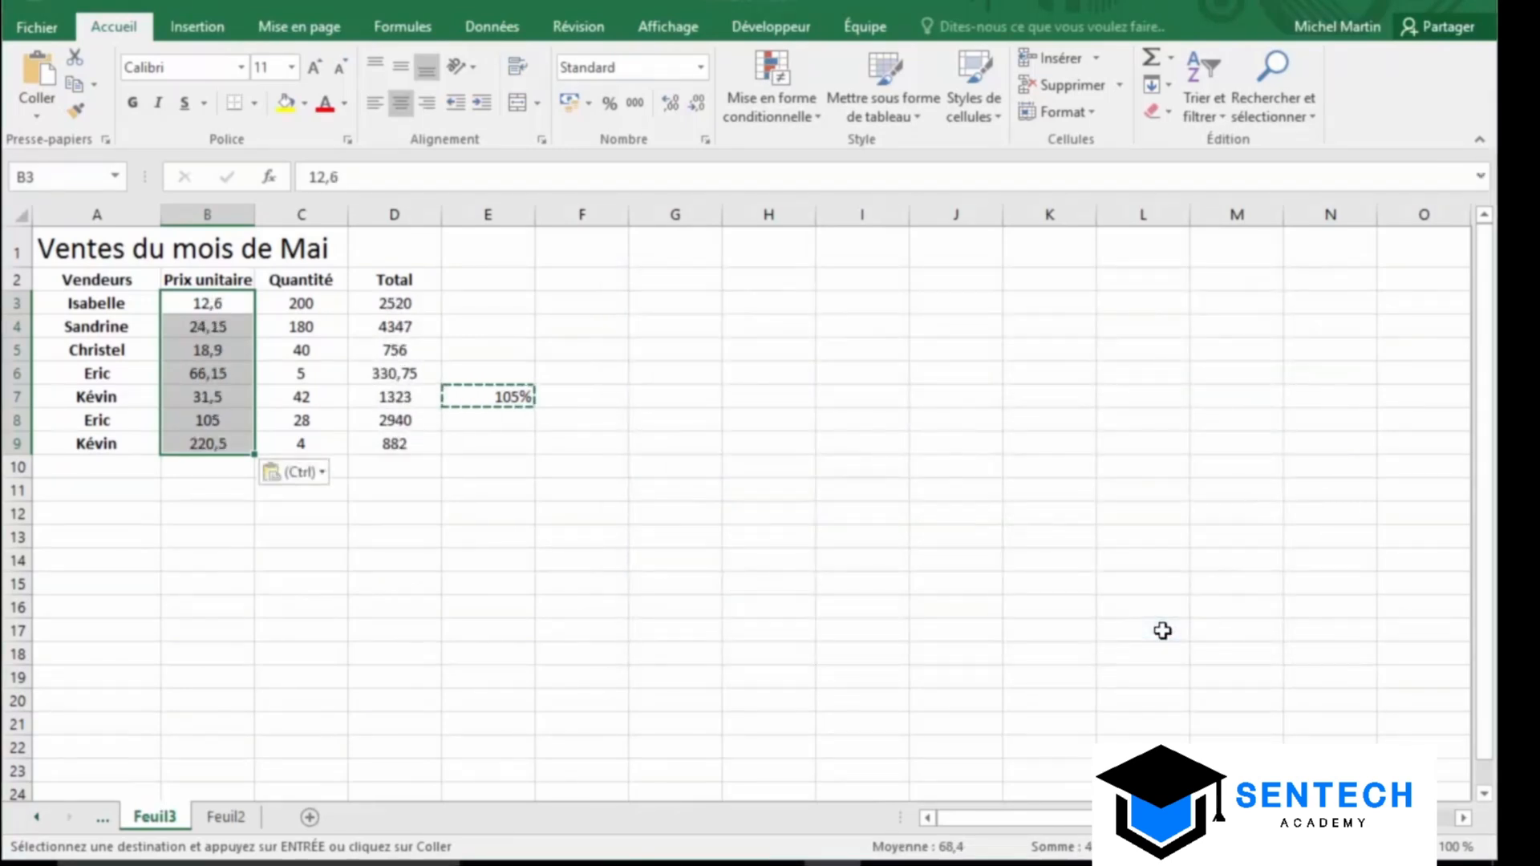
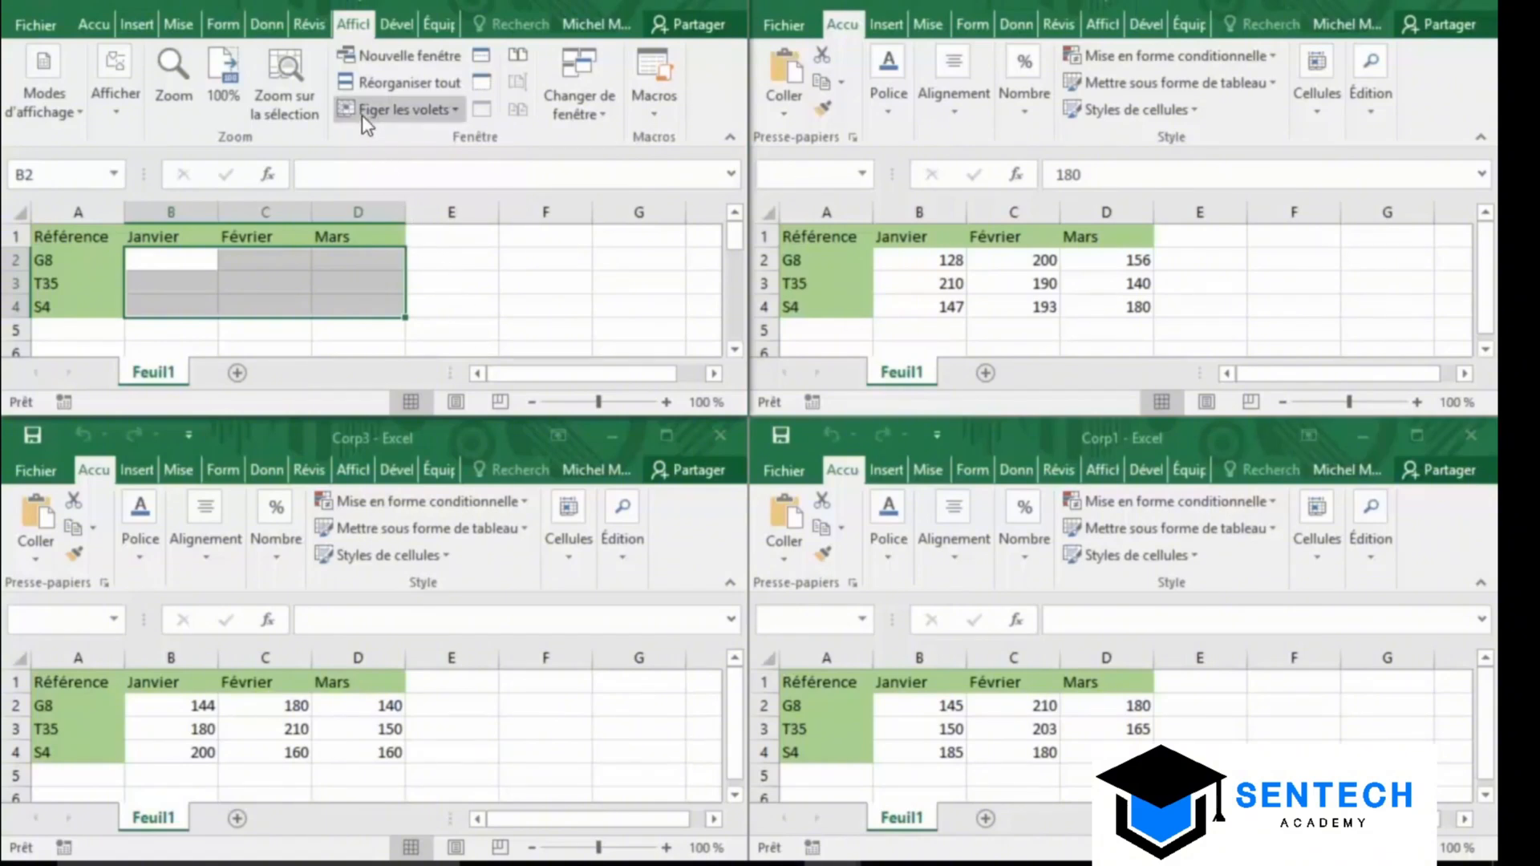
# Open Consolidate with the Sum function and add Corp1's B2:D4 as a reference
pyautogui.click(266, 25)
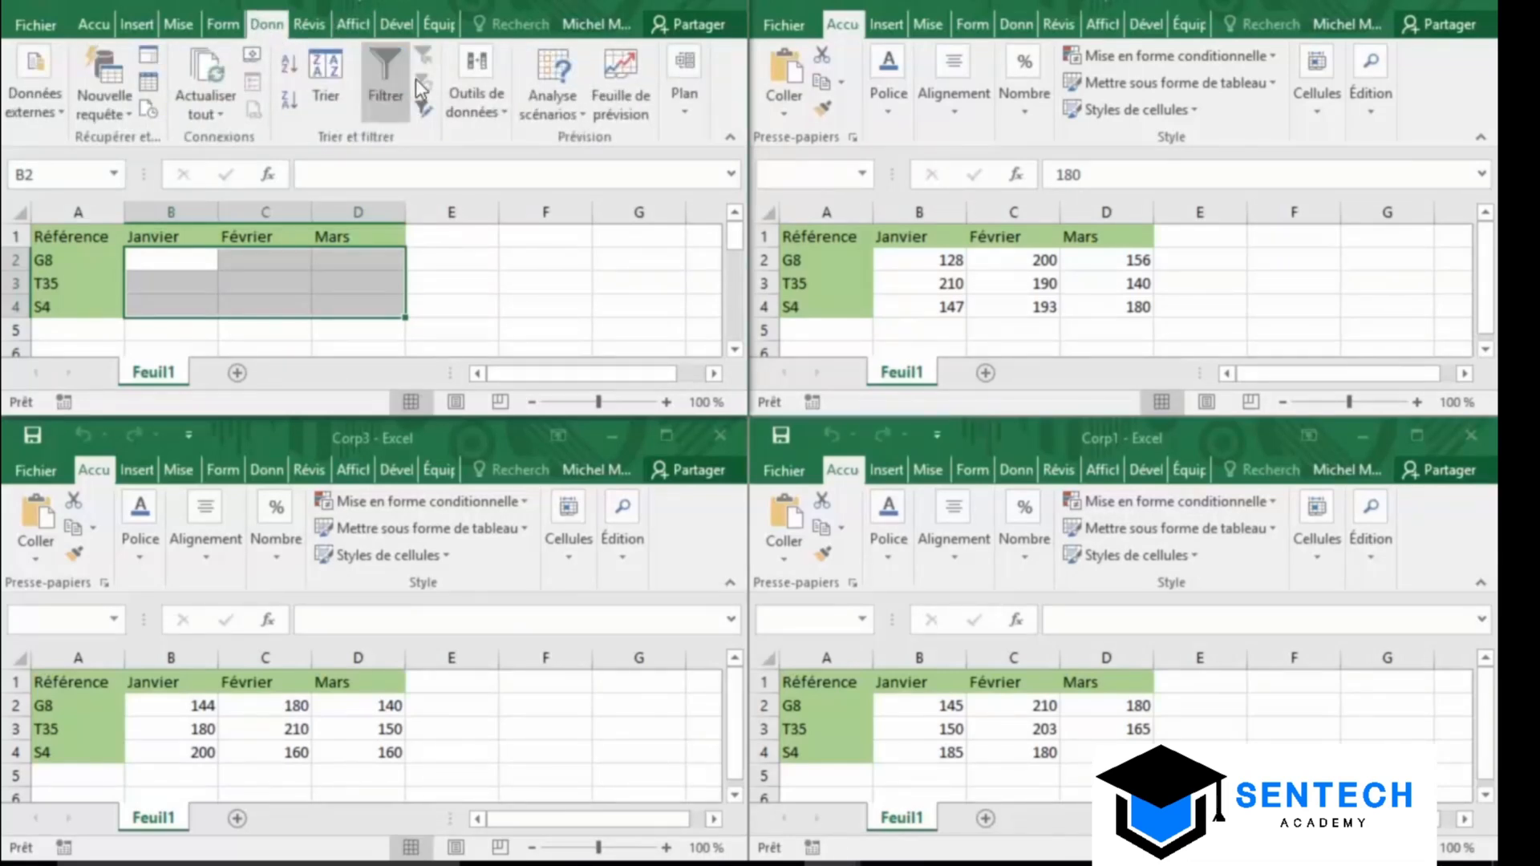
pyautogui.click(458, 91)
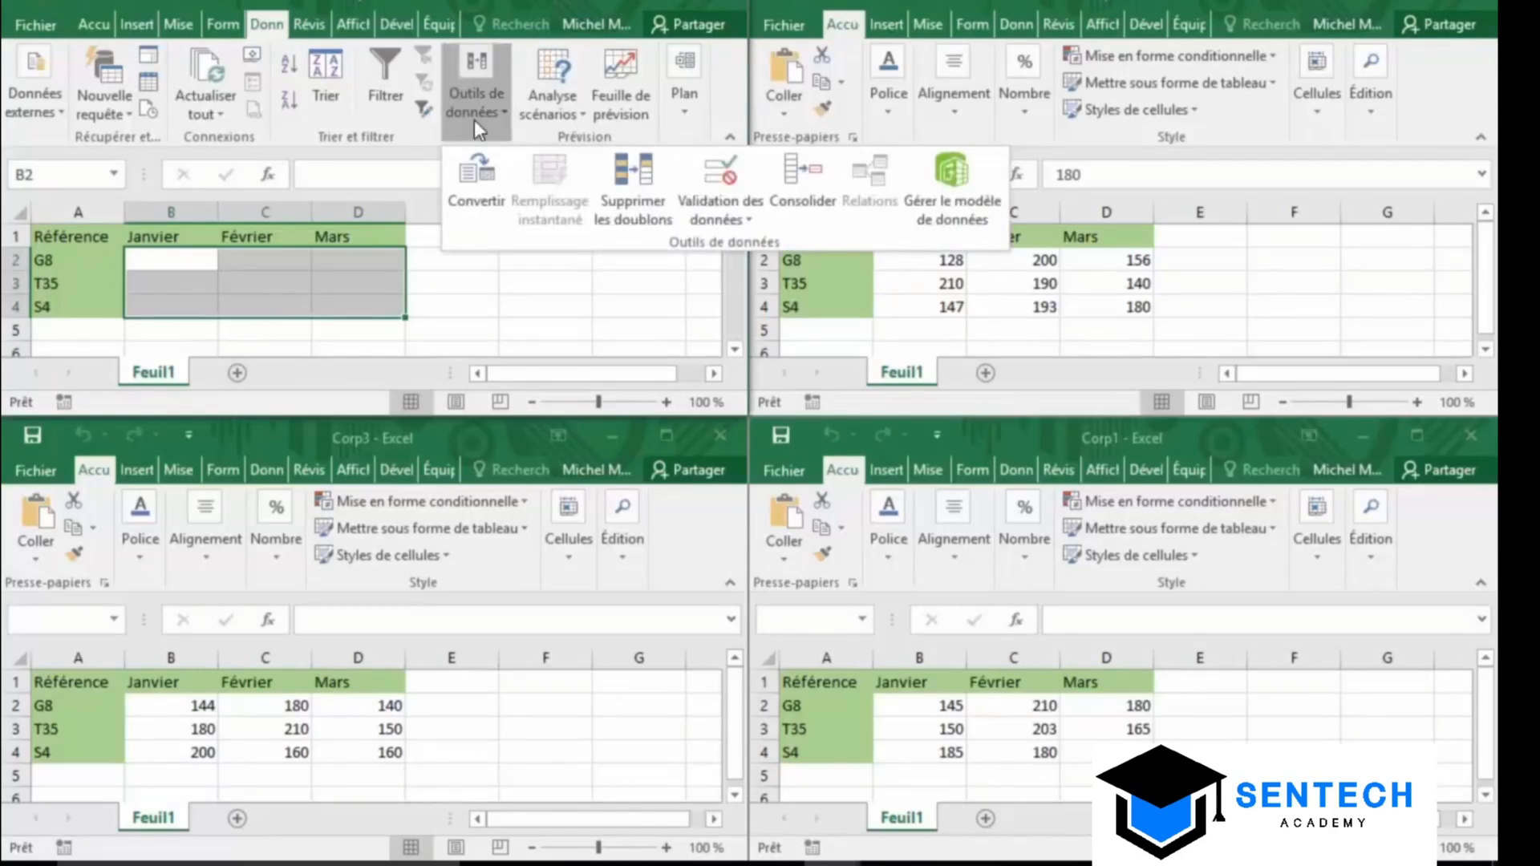
pyautogui.click(788, 181)
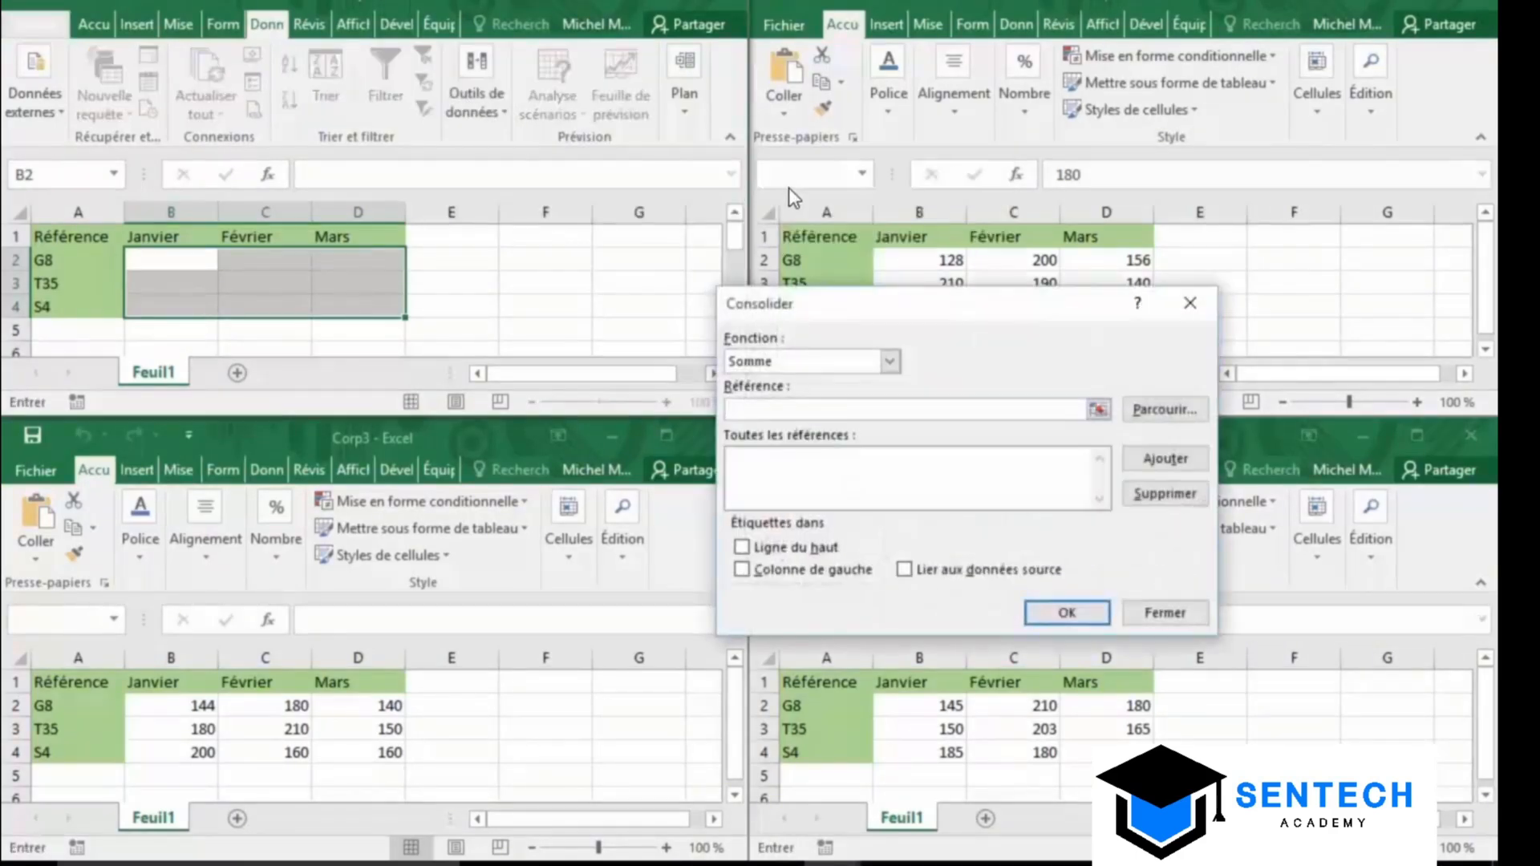
pyautogui.moveTo(854, 311); pyautogui.dragTo(397, 89)
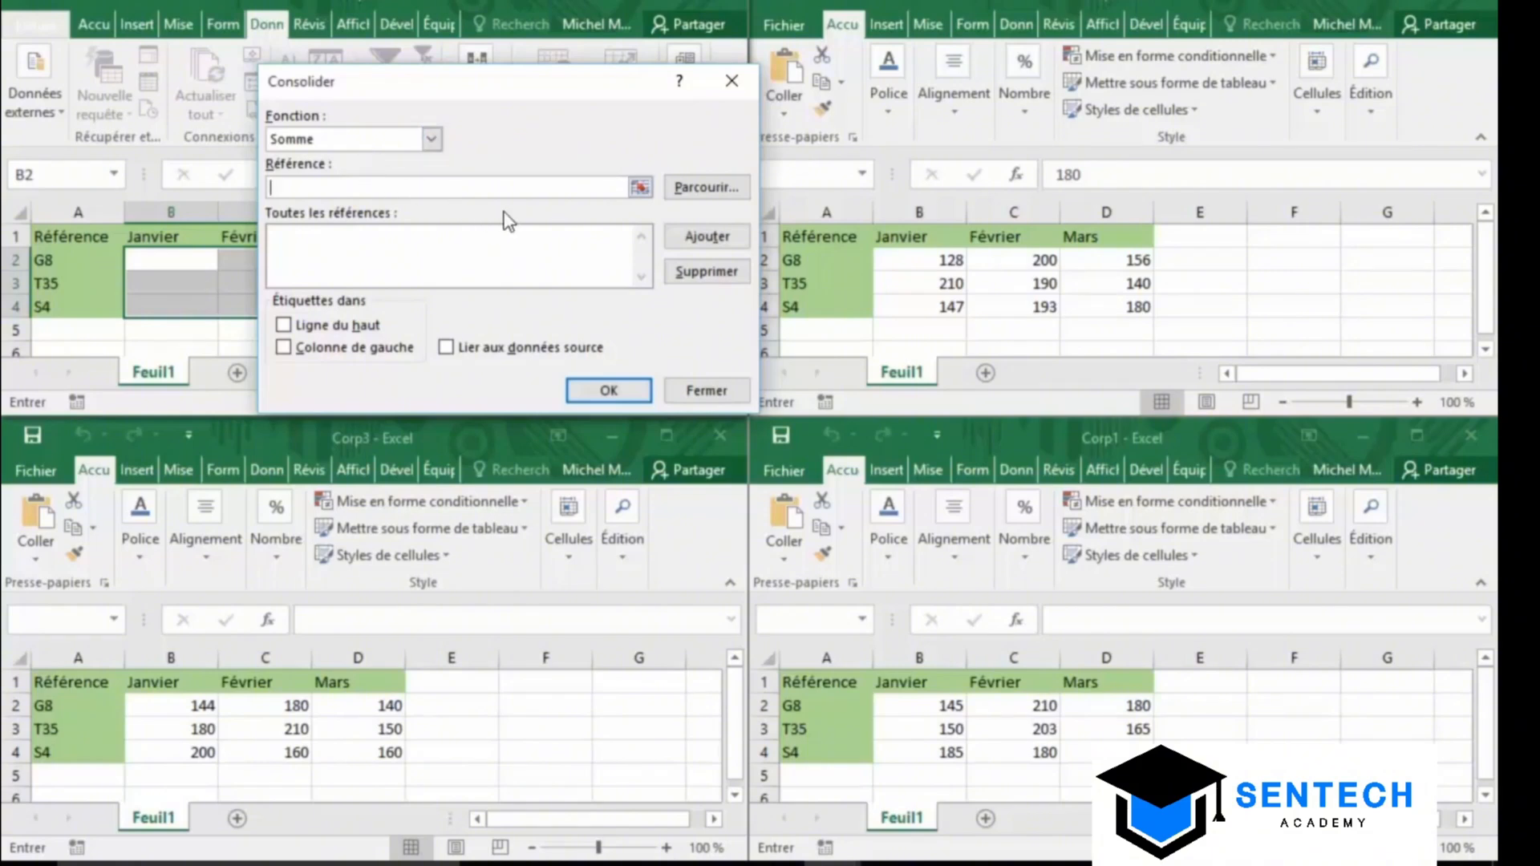
pyautogui.click(639, 188)
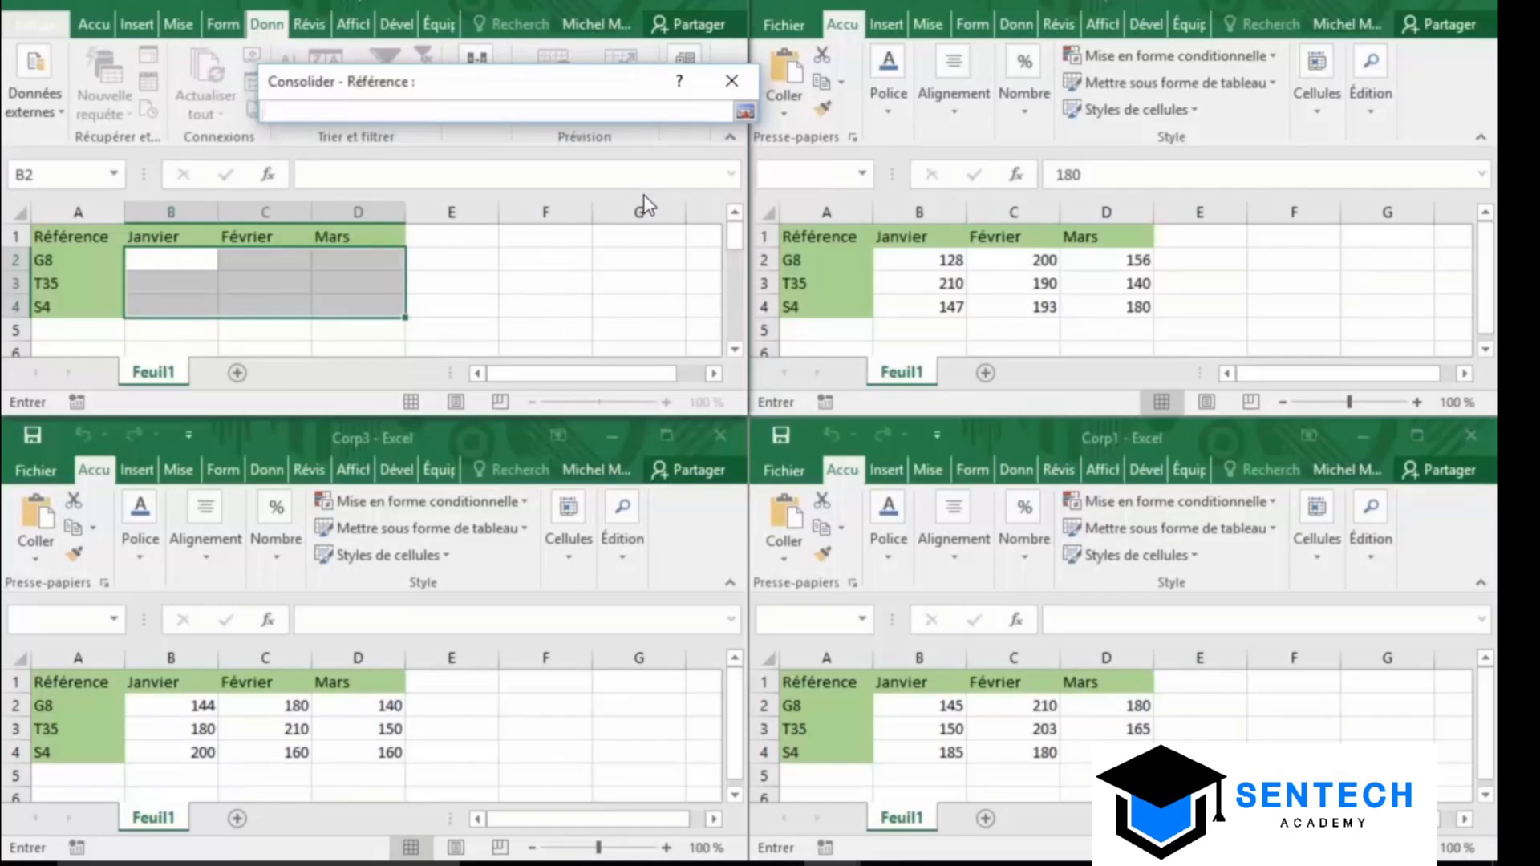
pyautogui.click(911, 704)
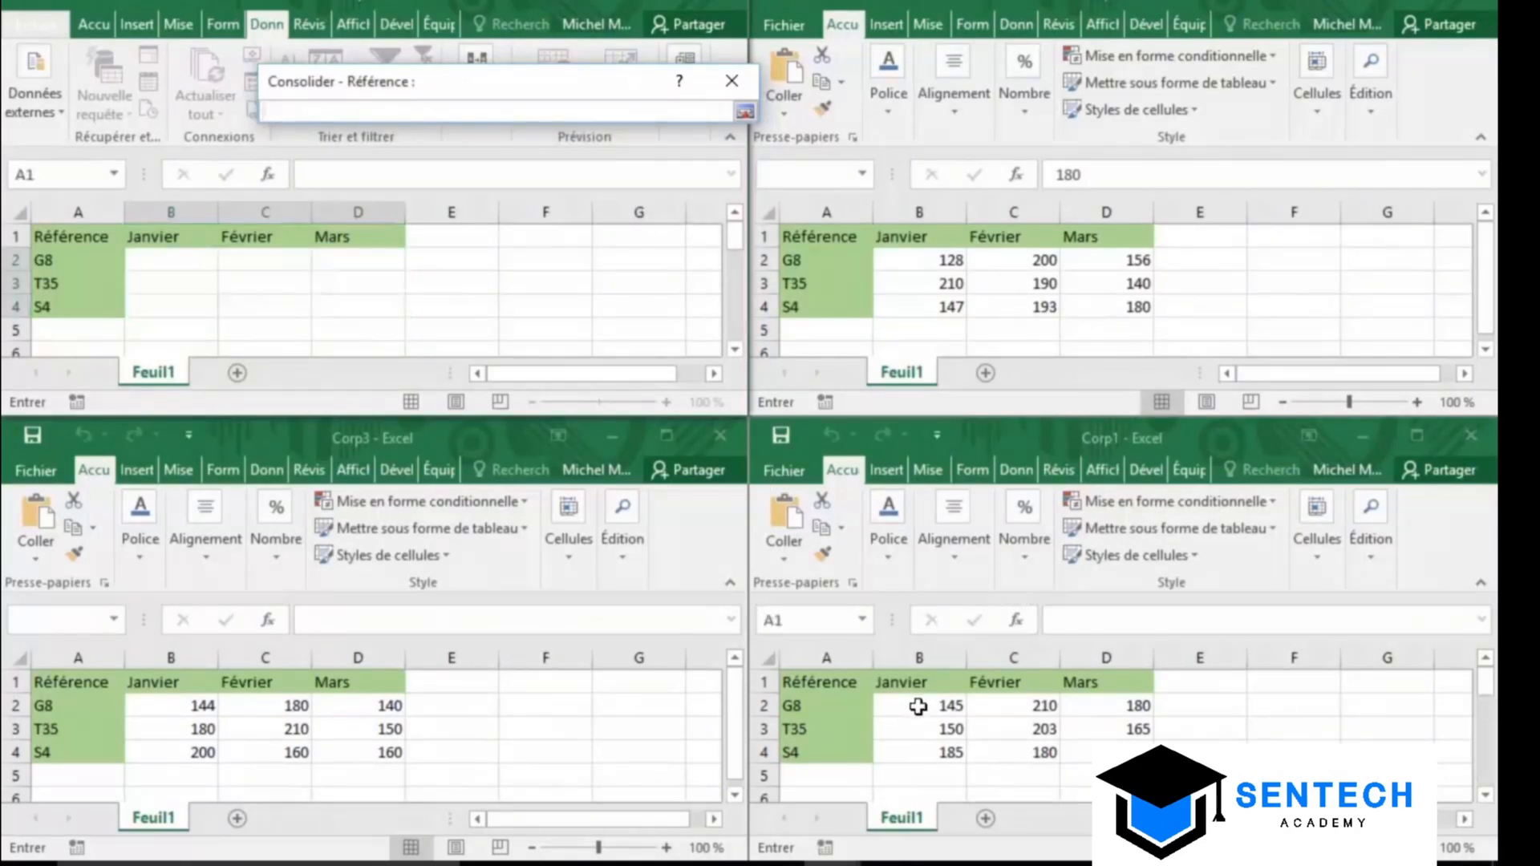
pyautogui.moveTo(1078, 757); pyautogui.dragTo(933, 704)
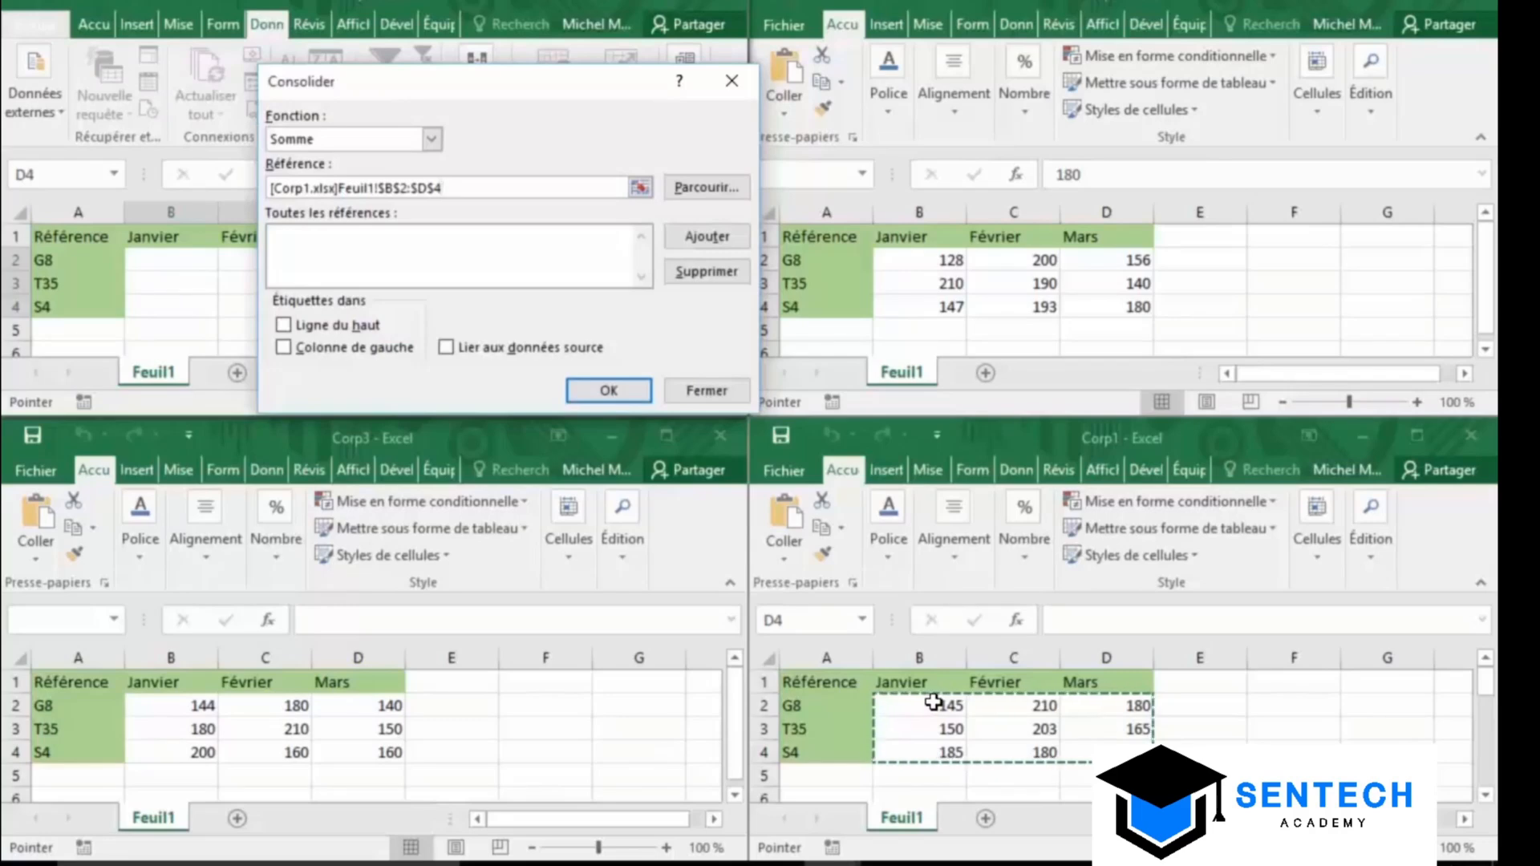
pyautogui.click(724, 235)
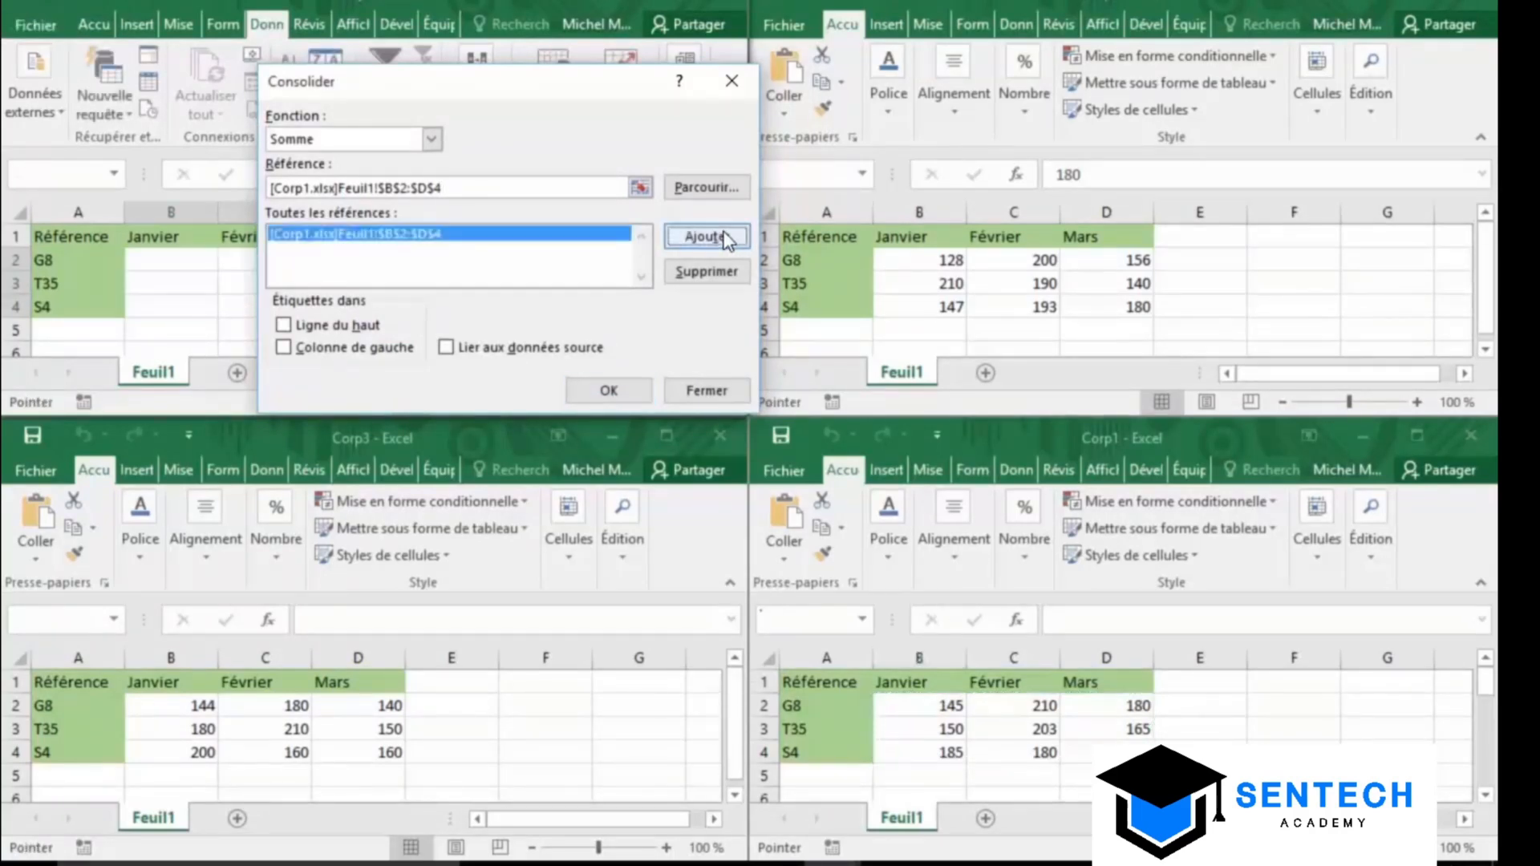
# Add Corp2's B2:D4 to the consolidation references
pyautogui.click(641, 188)
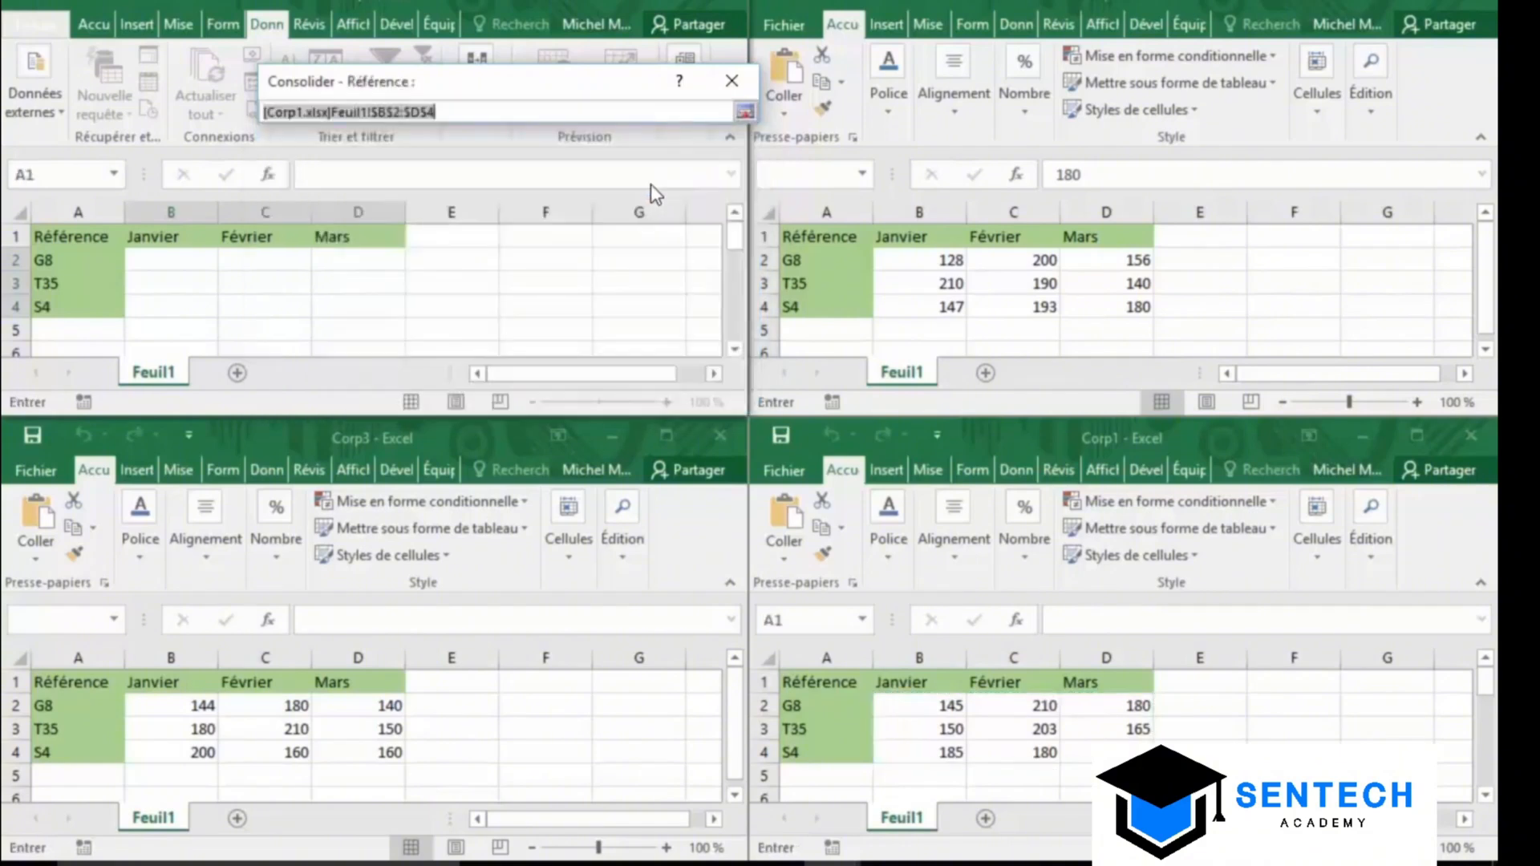
pyautogui.click(1097, 304)
pyautogui.moveTo(1096, 303); pyautogui.dragTo(928, 267)
pyautogui.press('Return')
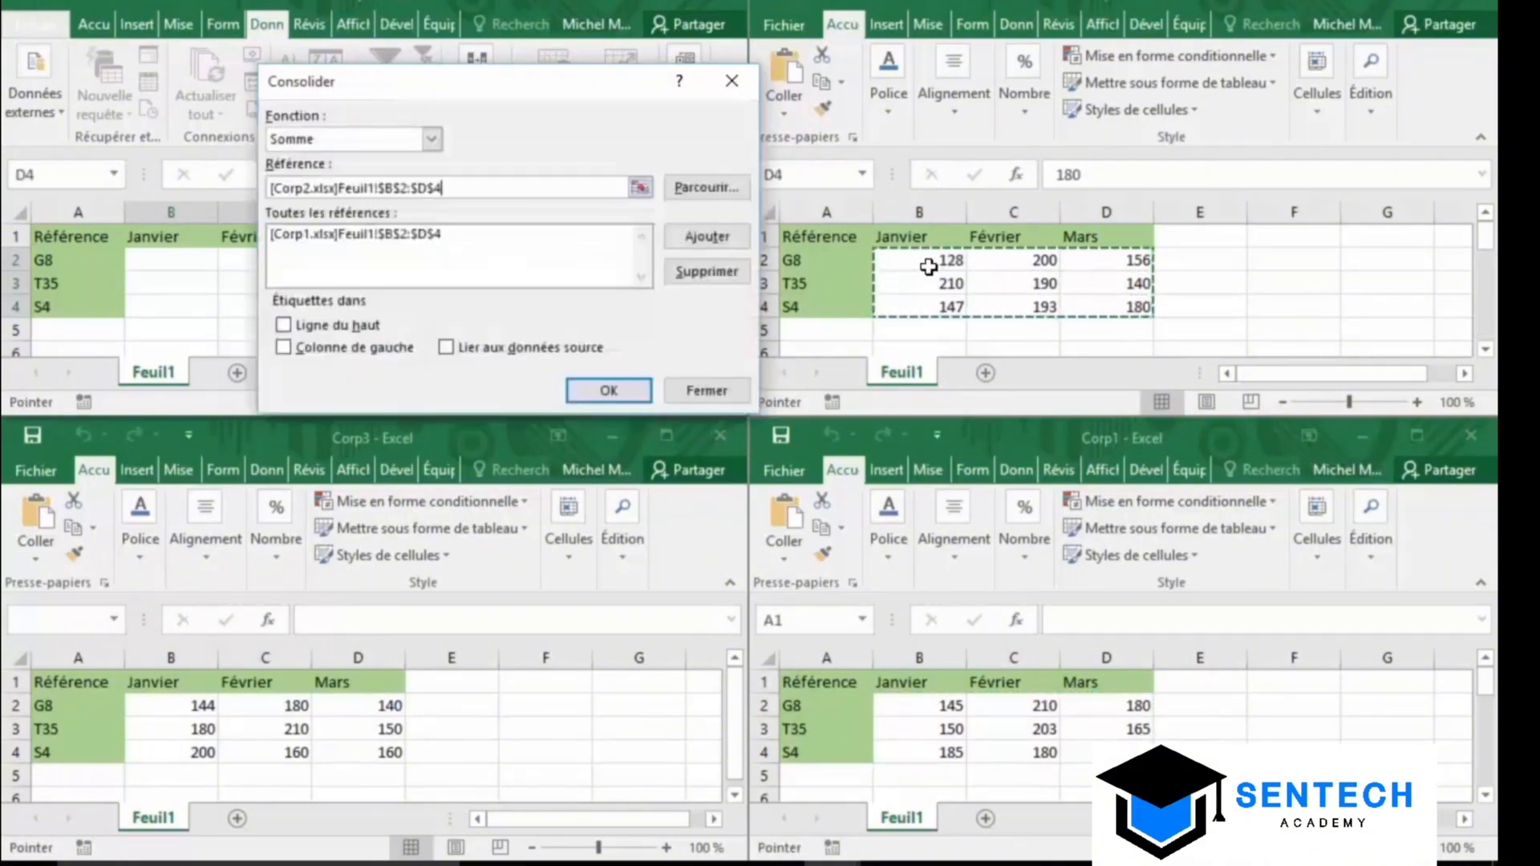
pyautogui.click(735, 241)
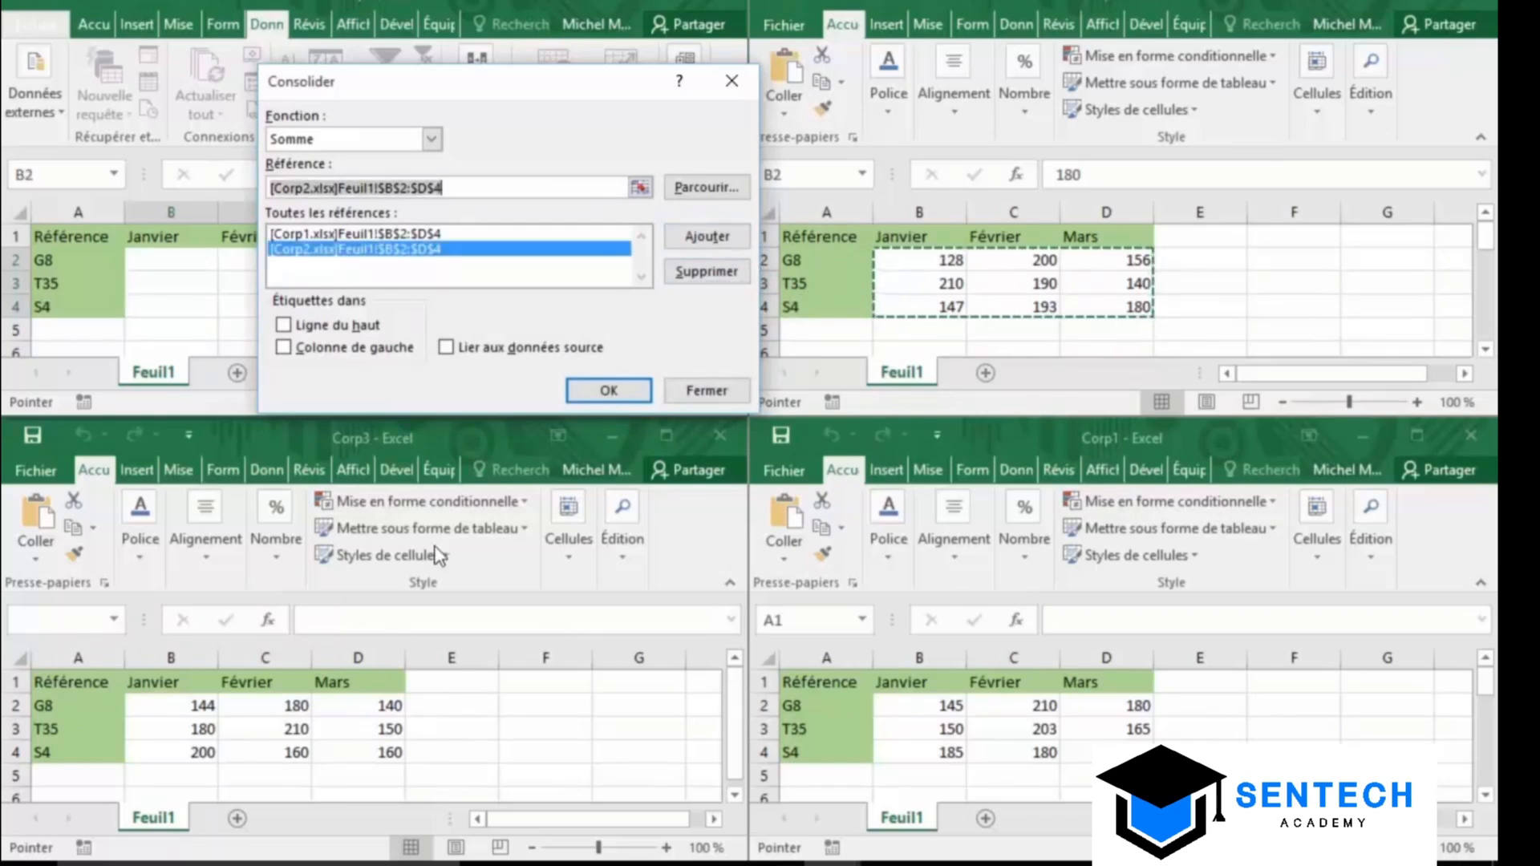
# Add Corp3's B2:D4 and run the consolidation to sum the three ranges
pyautogui.click(640, 188)
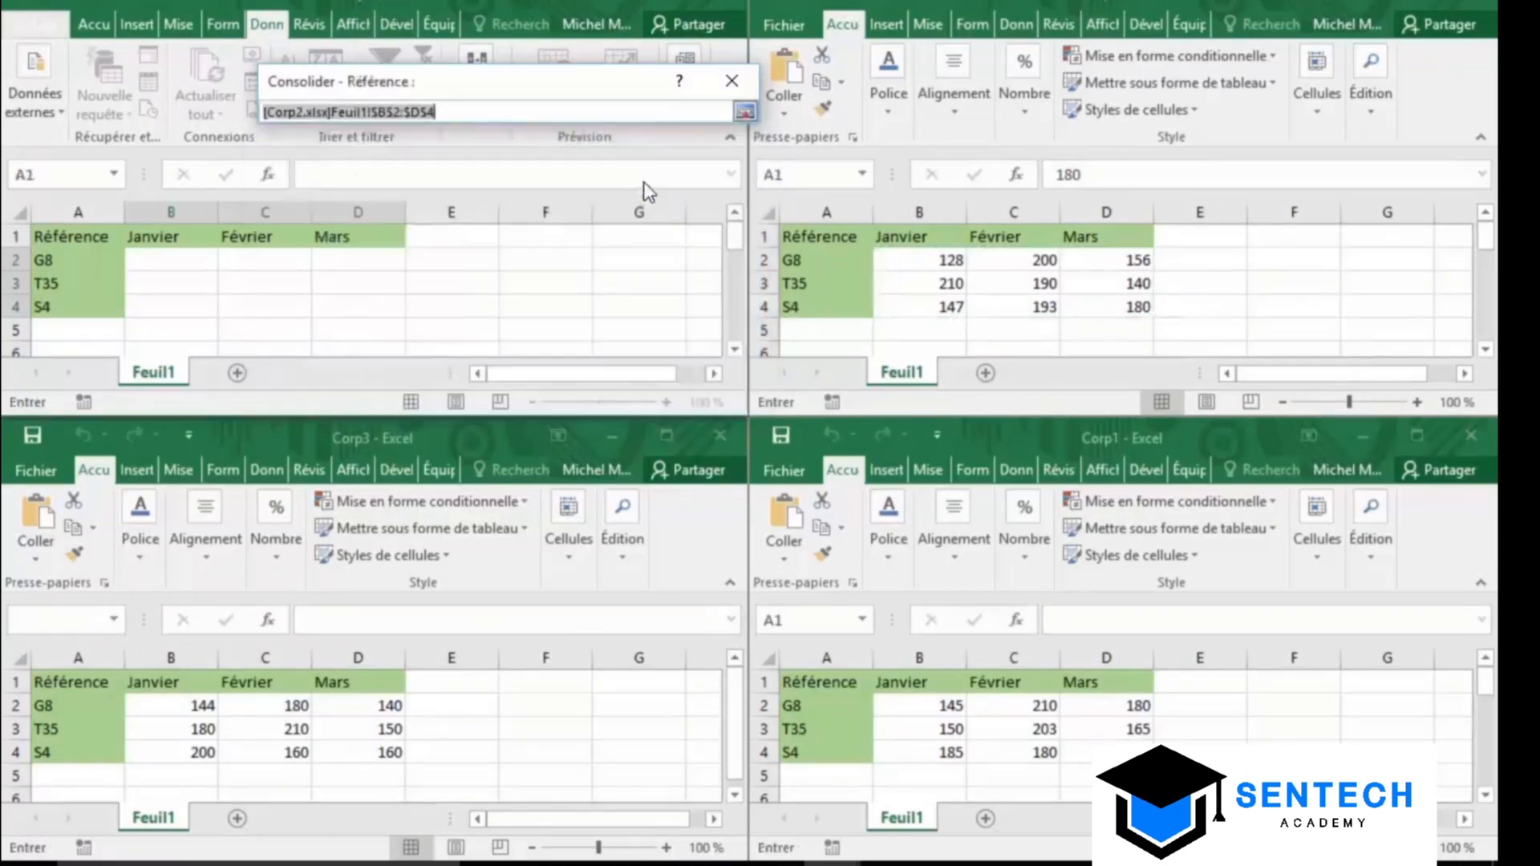
pyautogui.click(388, 752)
pyautogui.moveTo(388, 753); pyautogui.dragTo(197, 704)
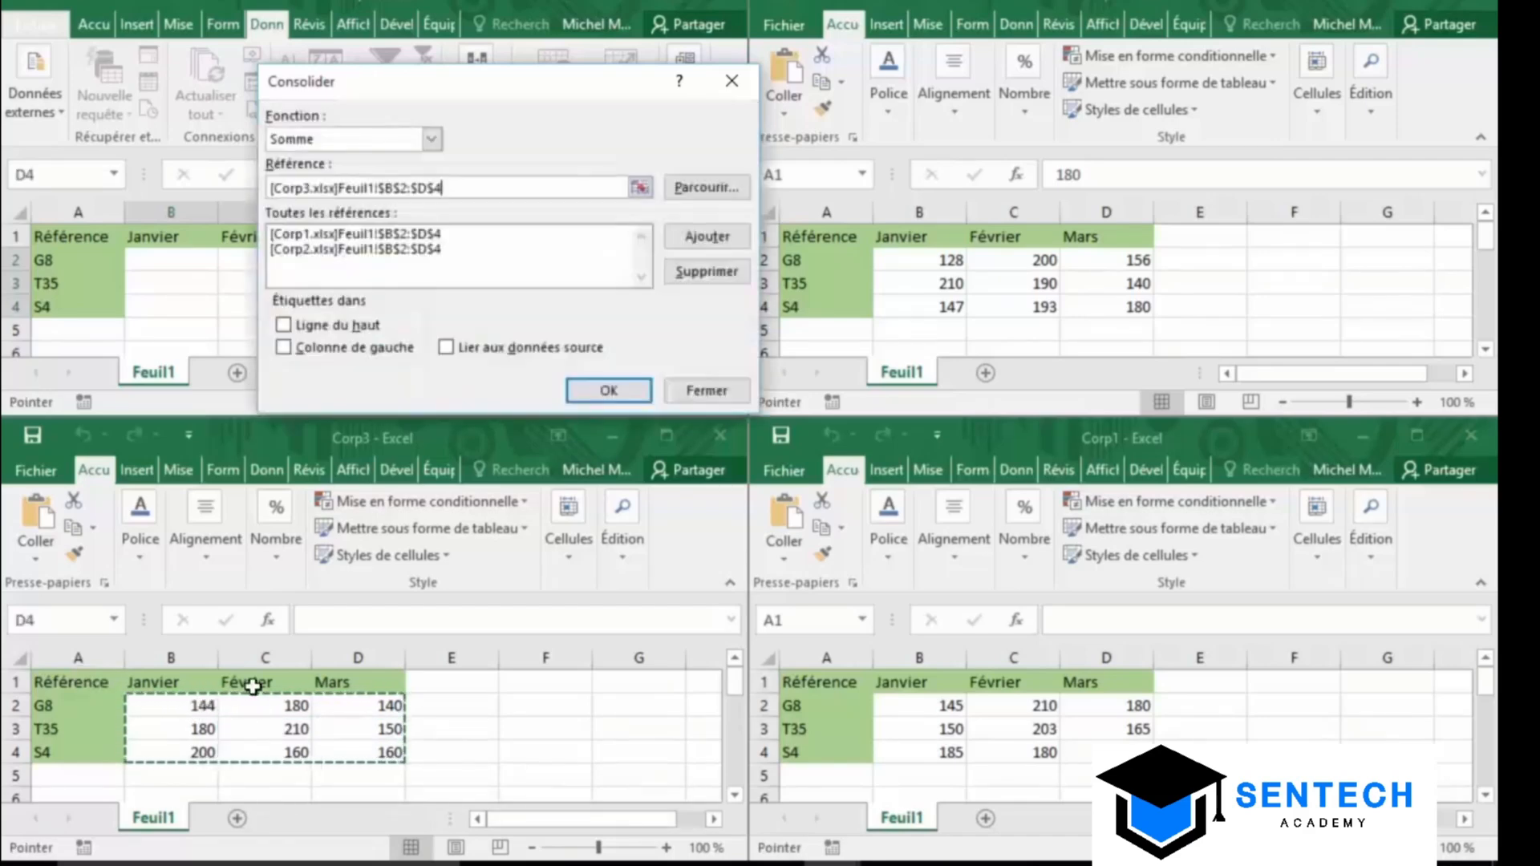
pyautogui.click(709, 238)
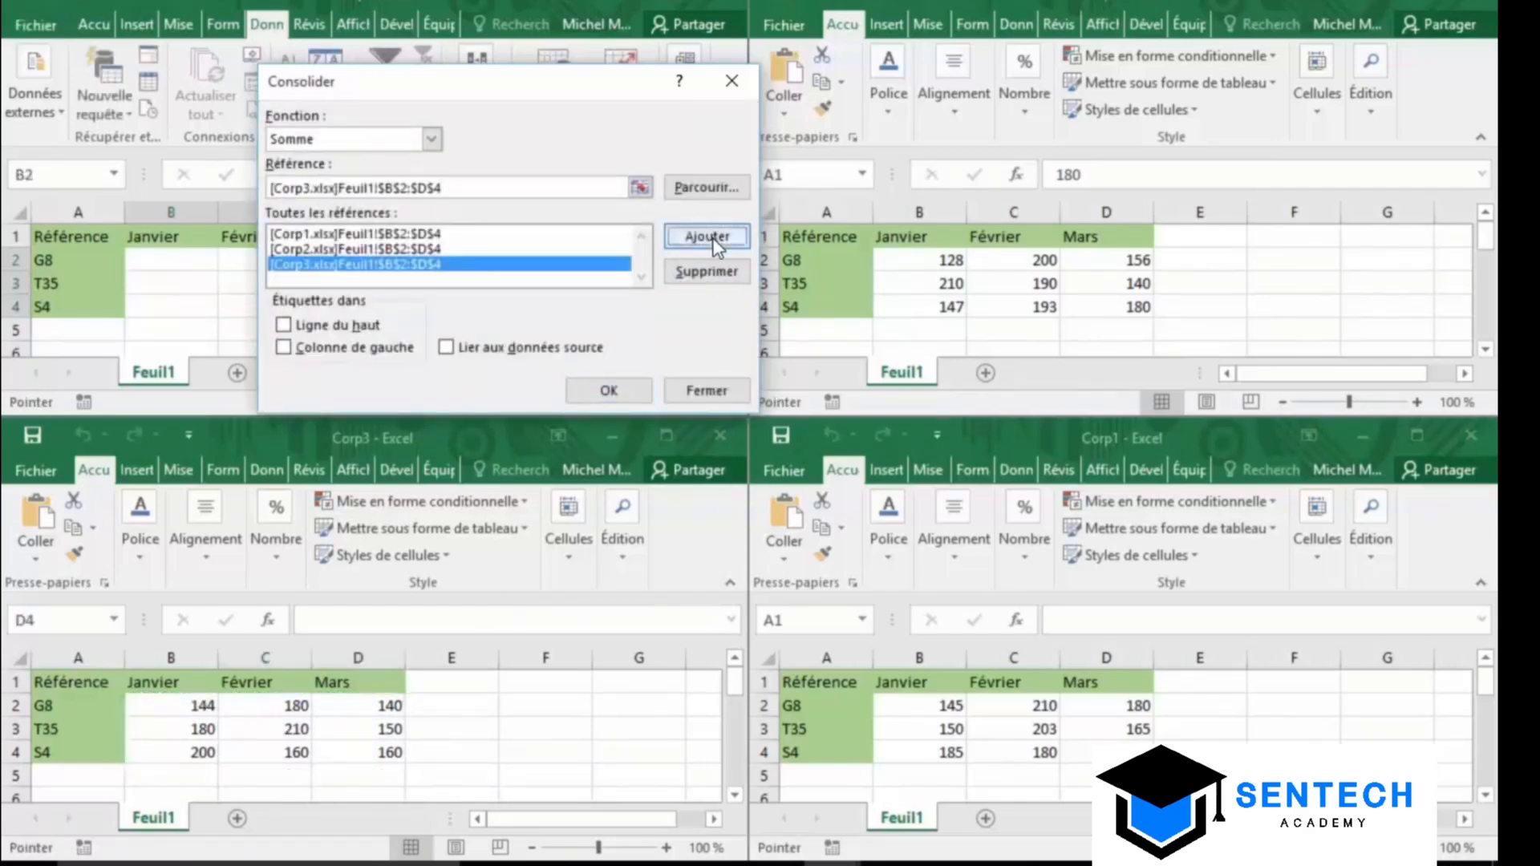
pyautogui.click(609, 391)
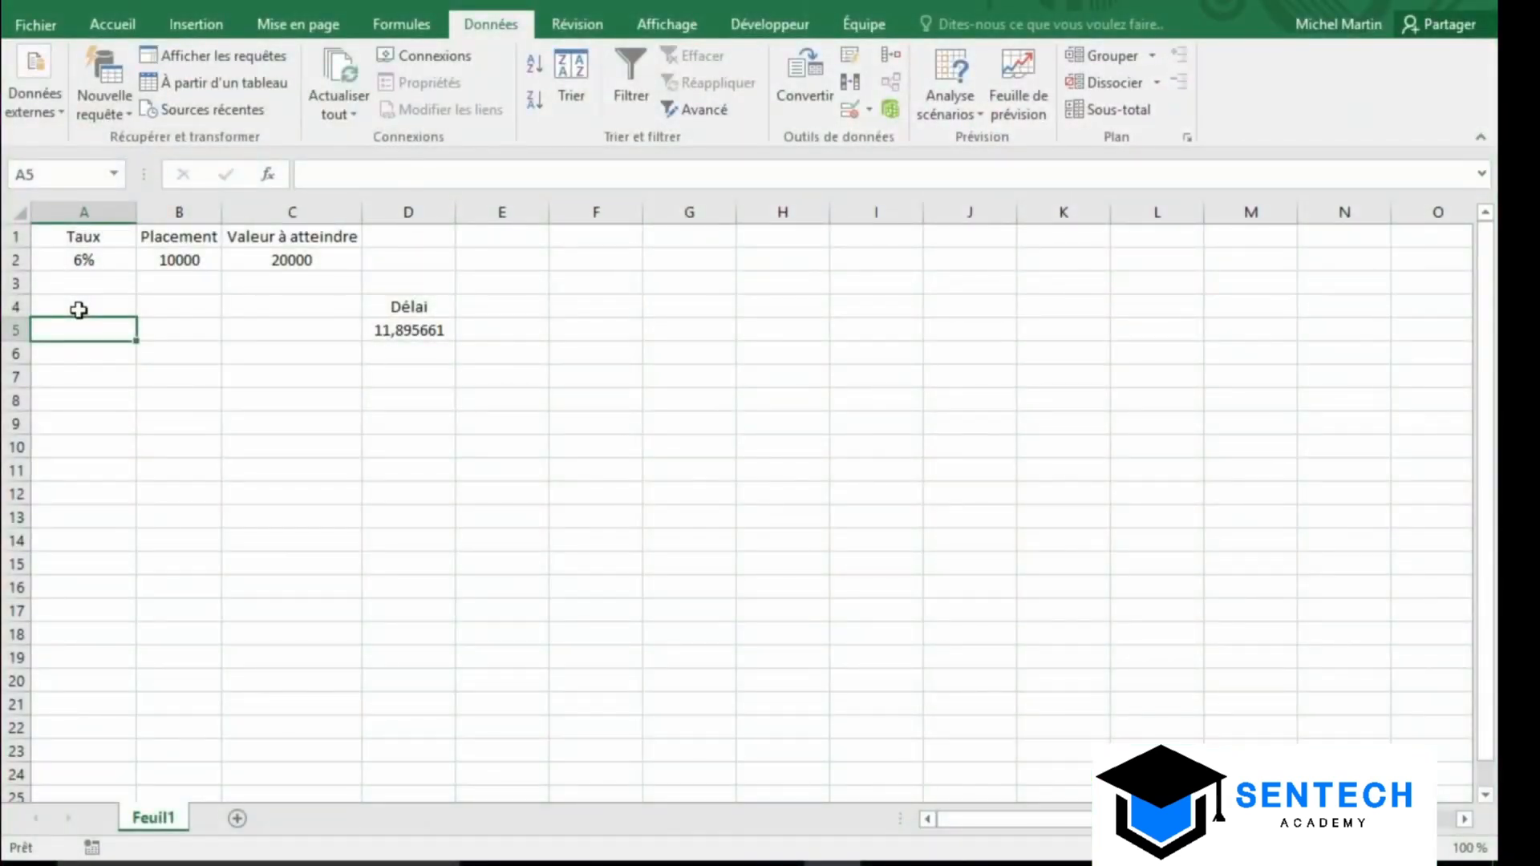
# Review the rate in A2, investment in B2, target in C2 and the Délai formula in D5
pyautogui.click(194, 259)
pyautogui.click(72, 260)
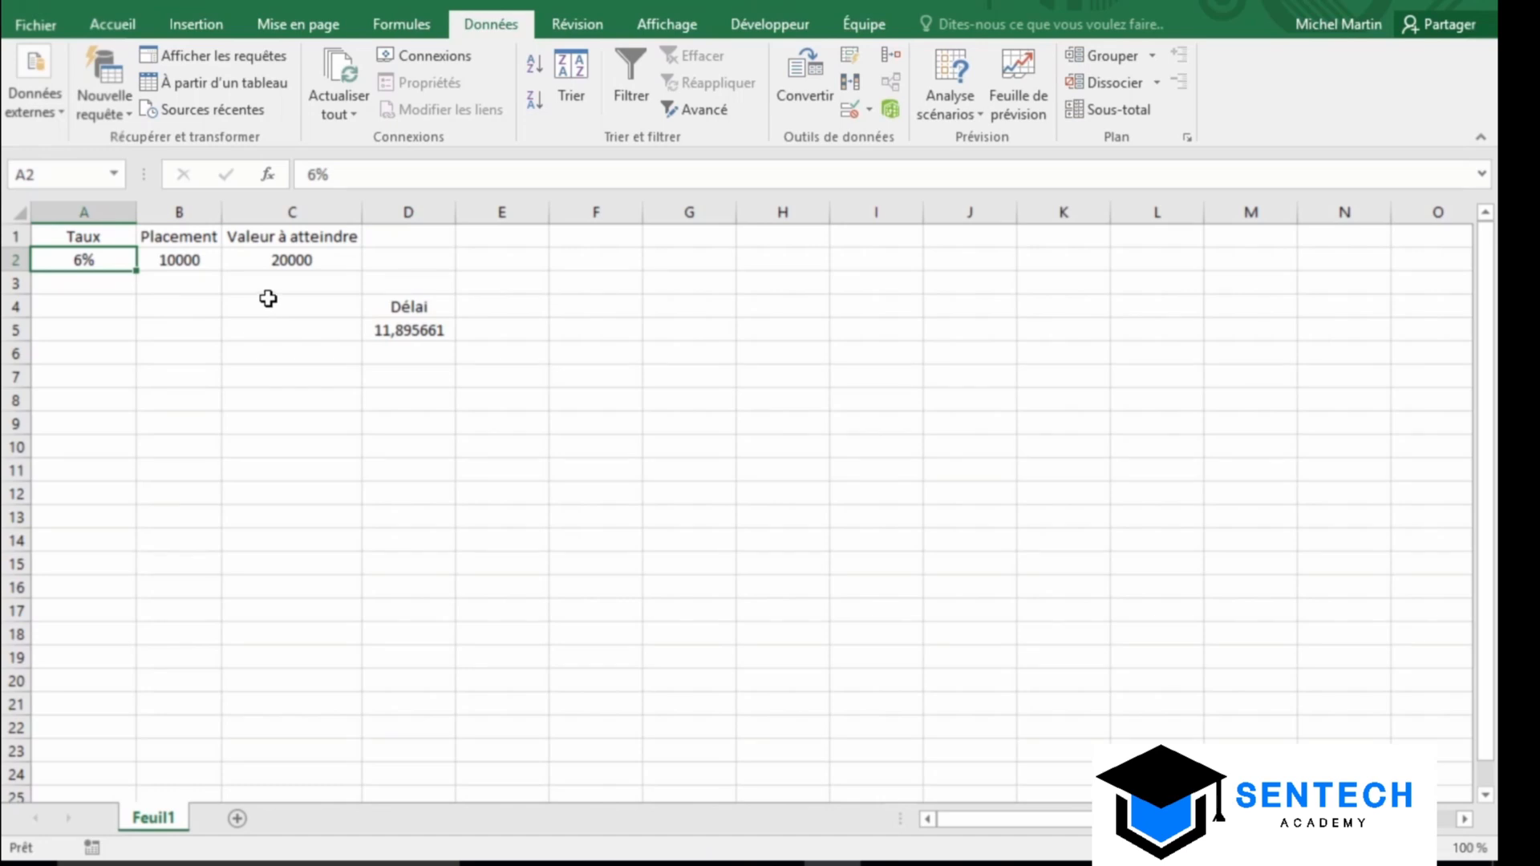
pyautogui.click(306, 266)
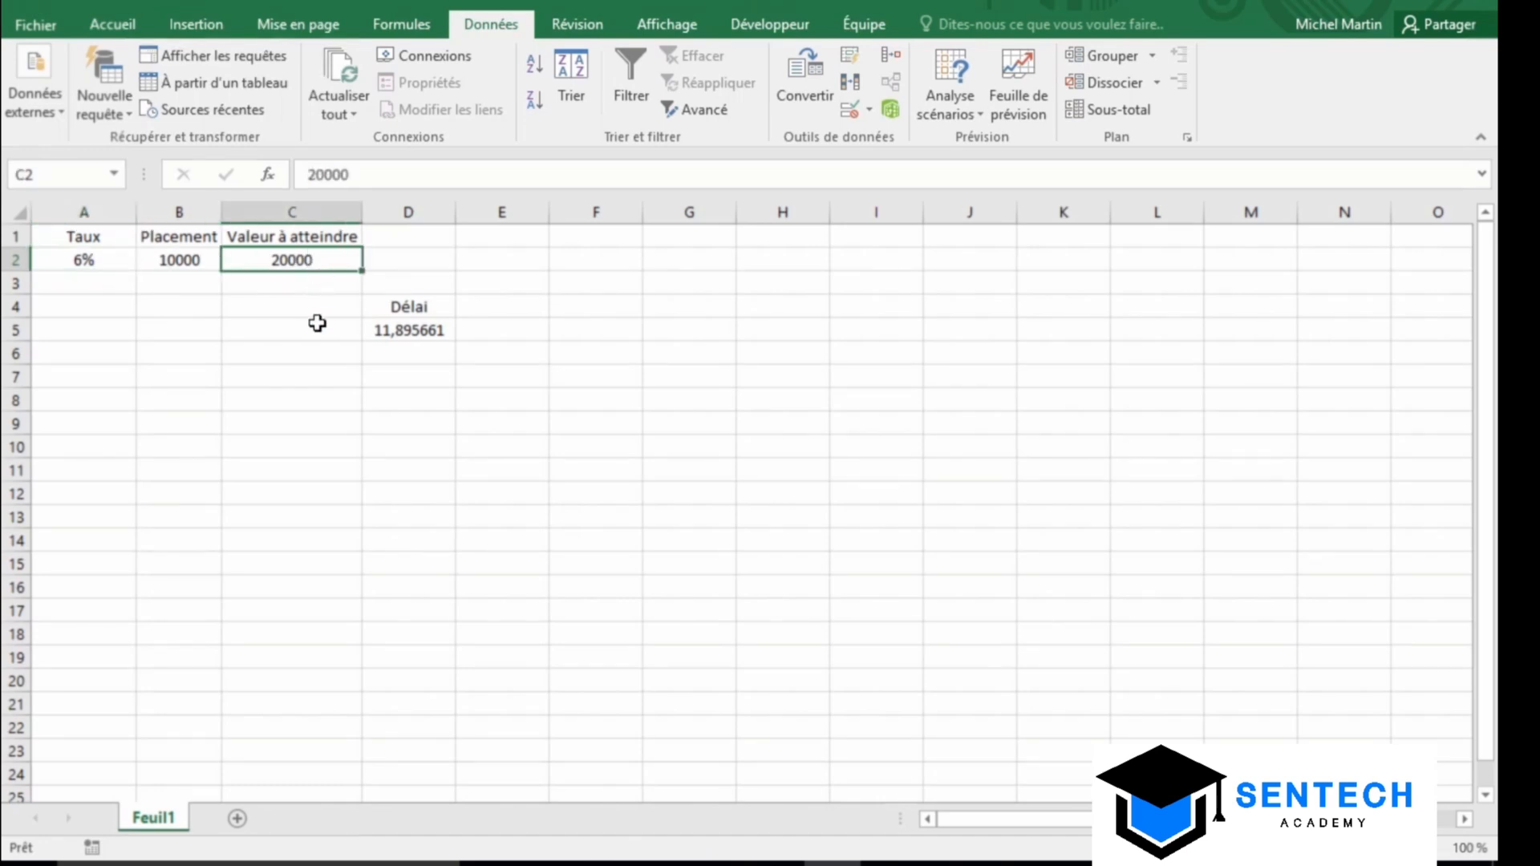
pyautogui.click(439, 332)
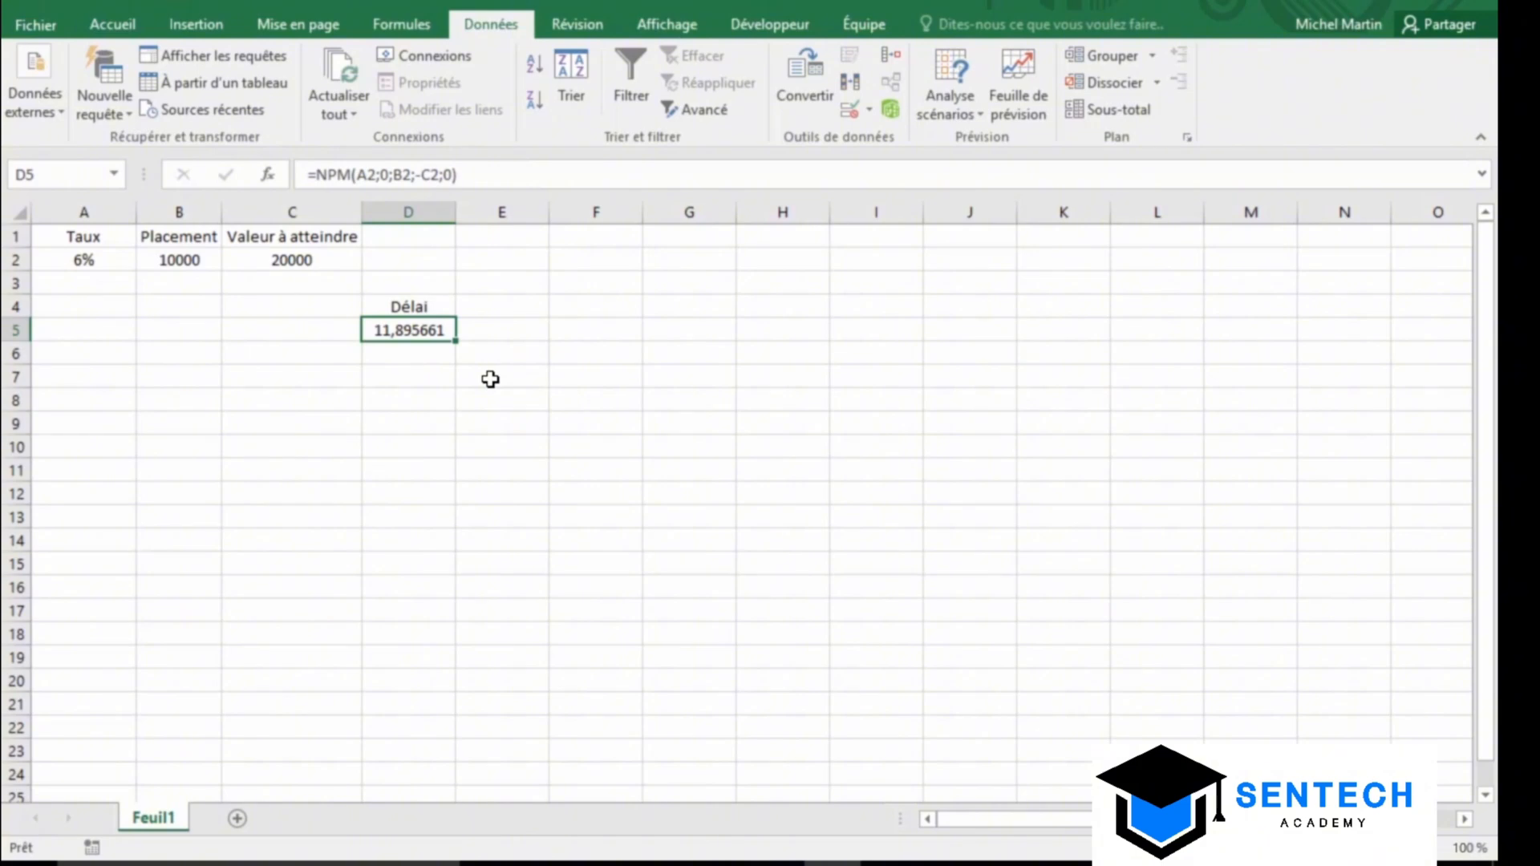
# Change the target in C2 to 25000 and check the recalculated Délai of 15,7252085
pyautogui.click(319, 259)
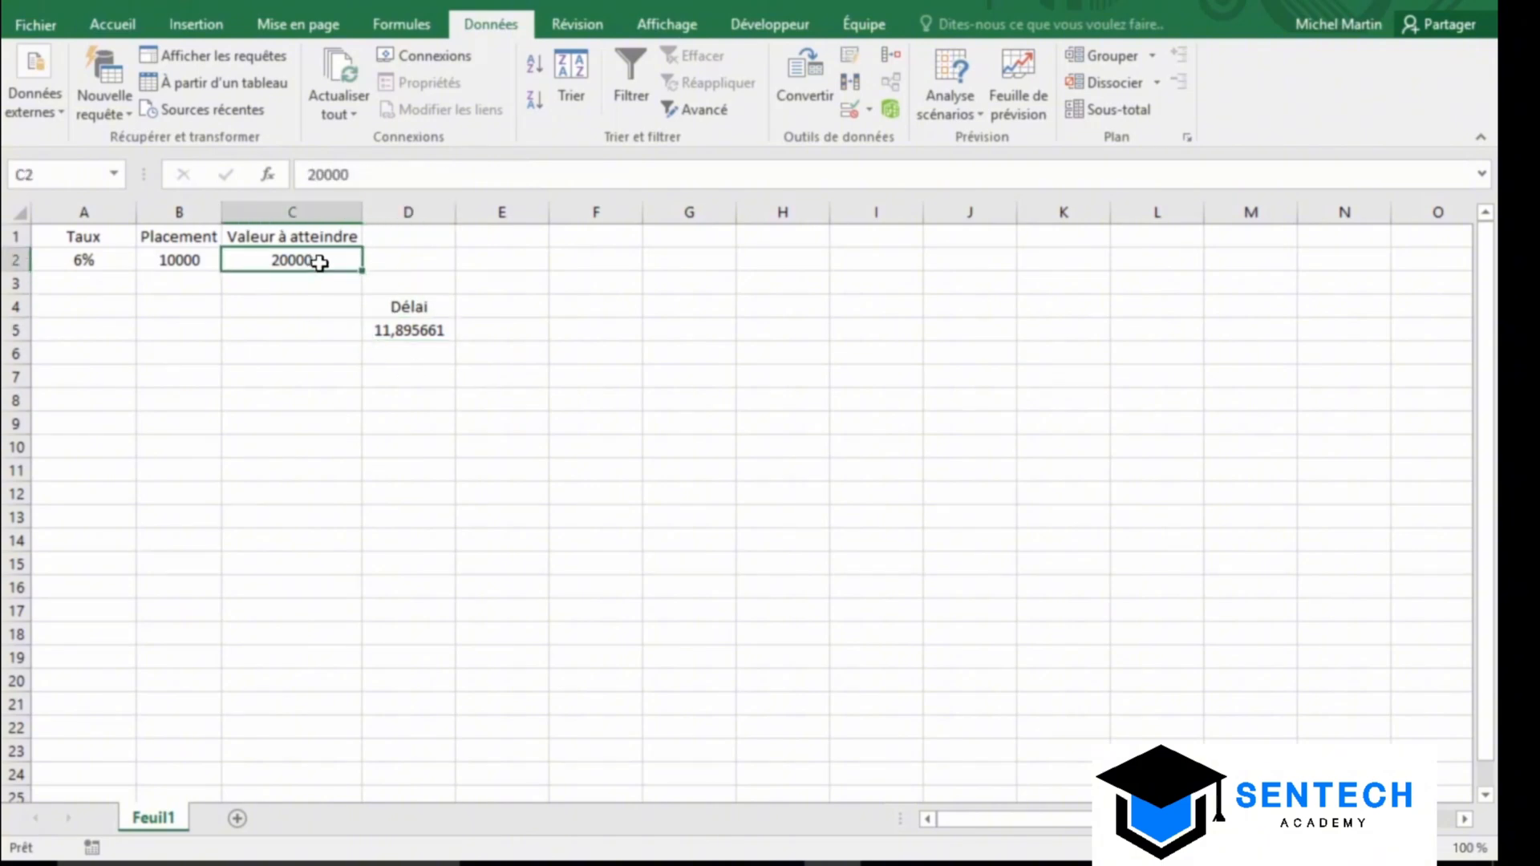
pyautogui.write('25000')
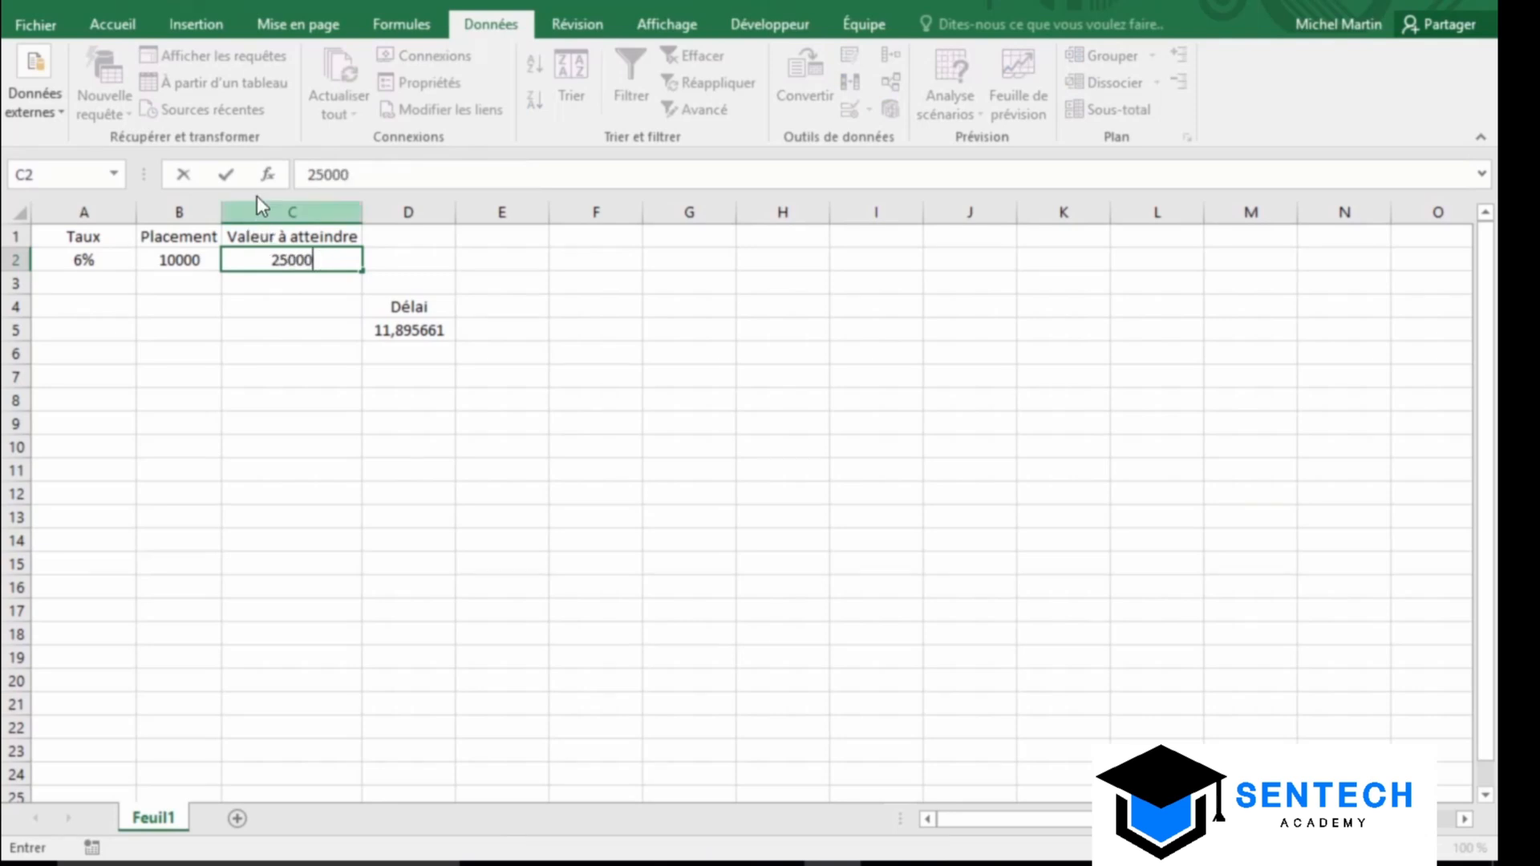
pyautogui.click(227, 176)
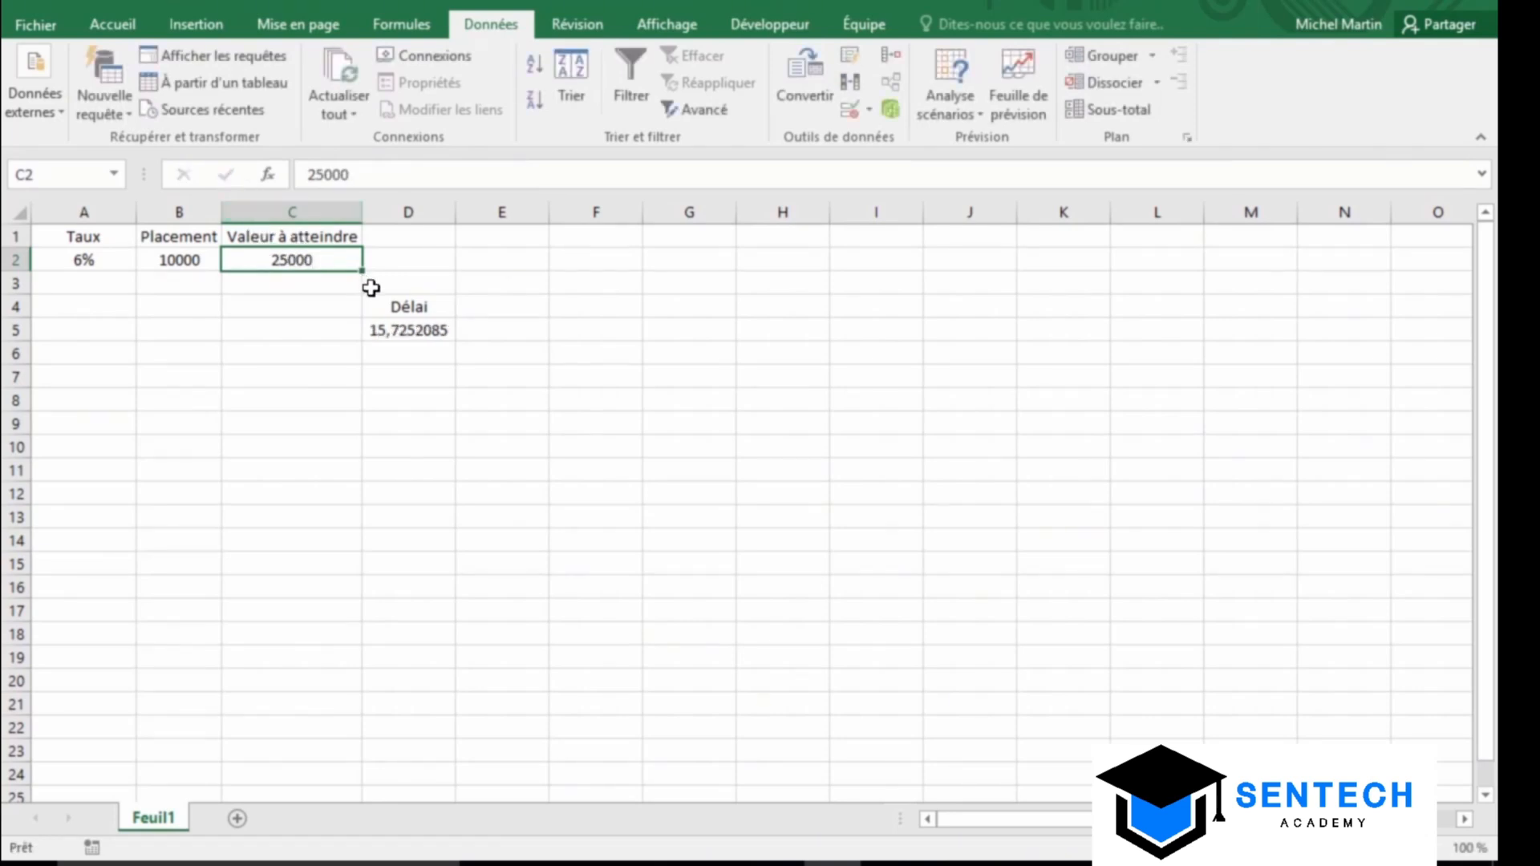
pyautogui.click(415, 337)
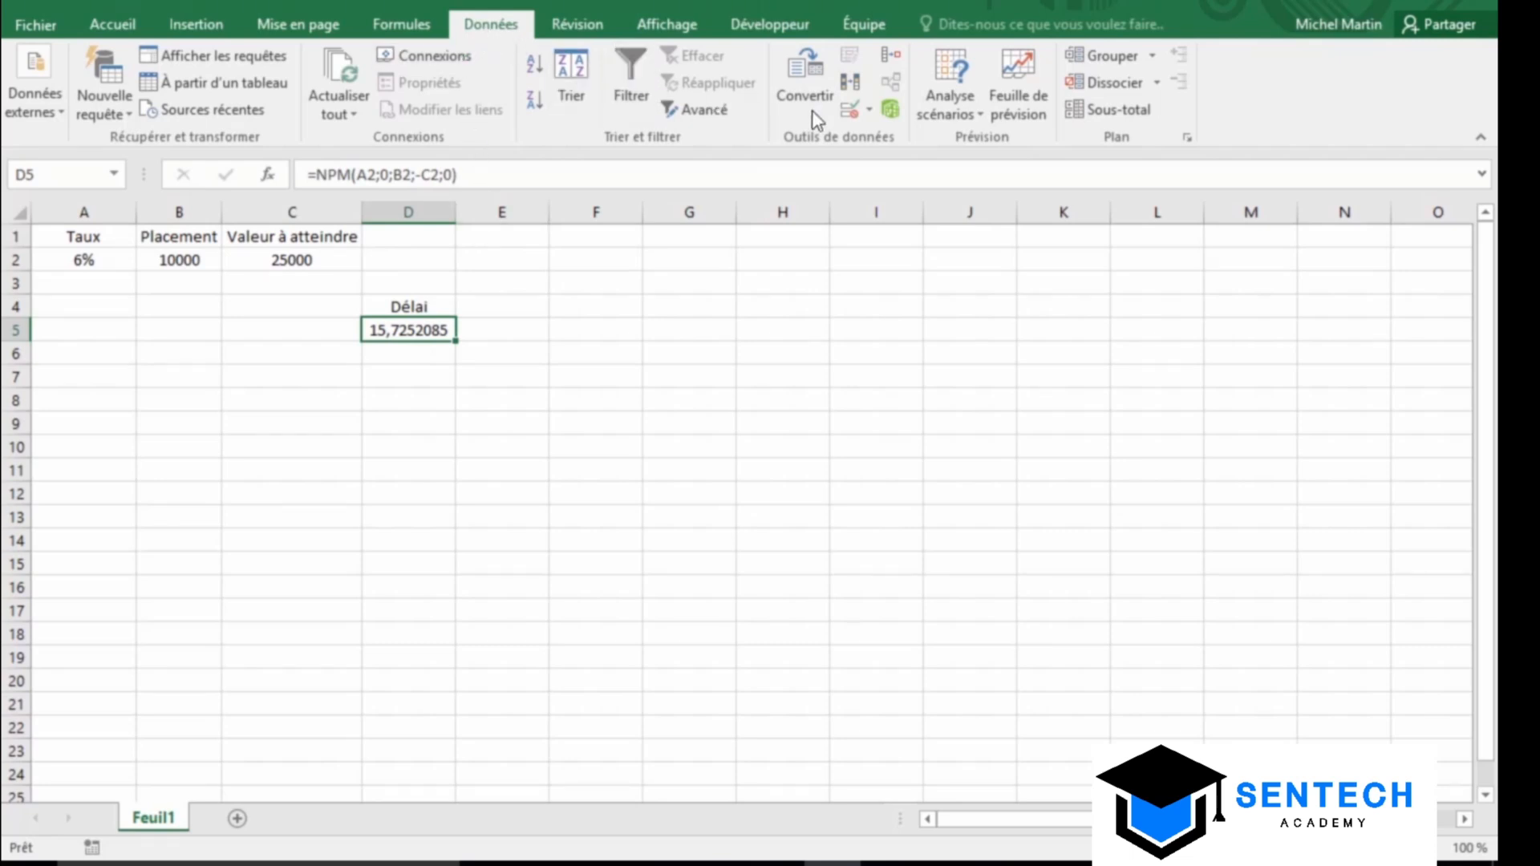
# Use Goal Seek to bring D5 to 11,89 by changing the rate in A2
pyautogui.click(943, 110)
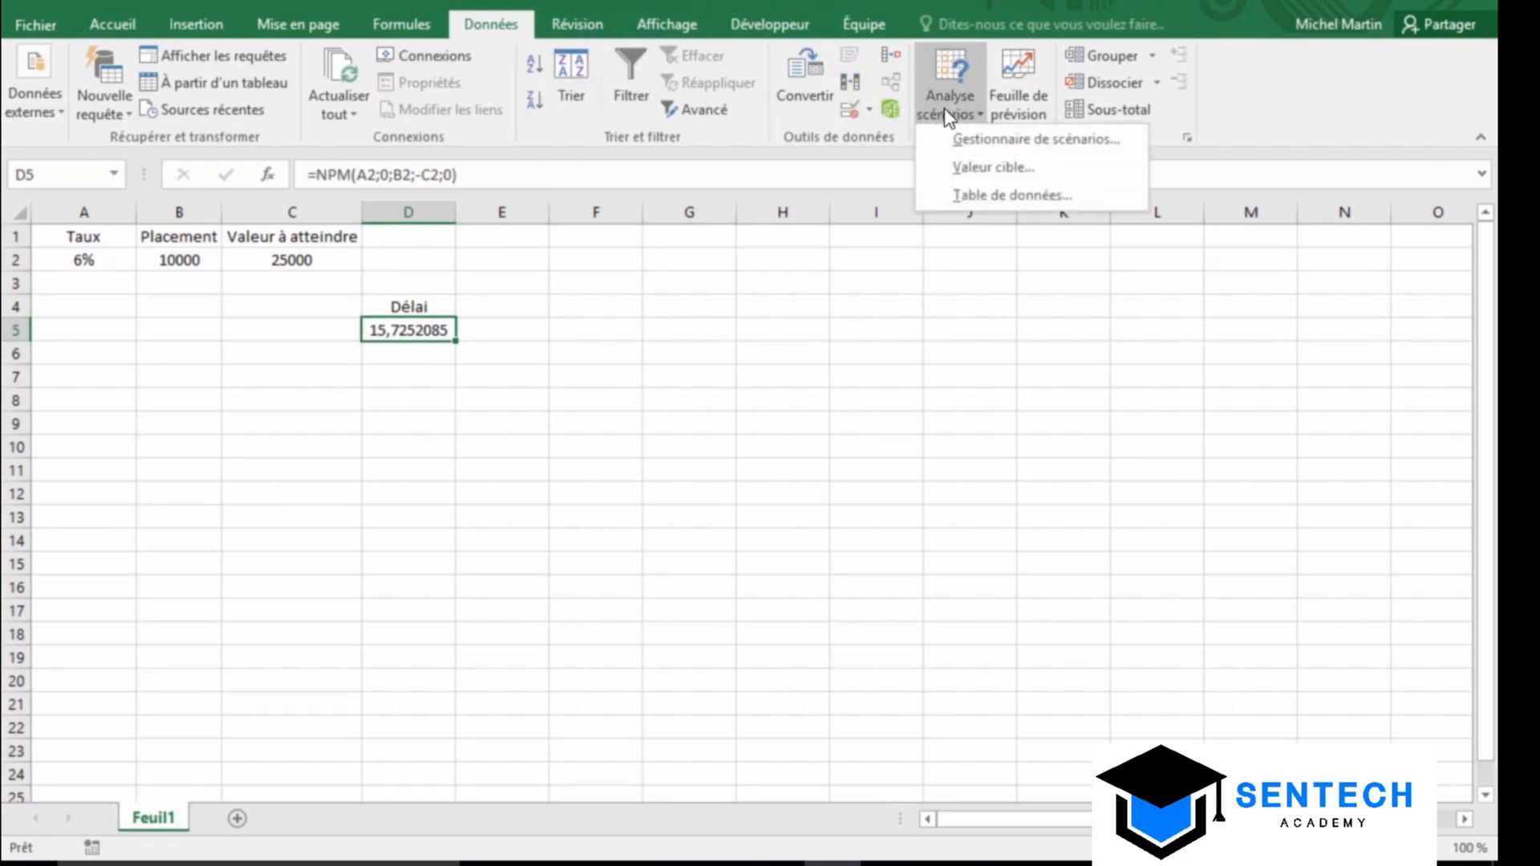
pyautogui.click(1057, 168)
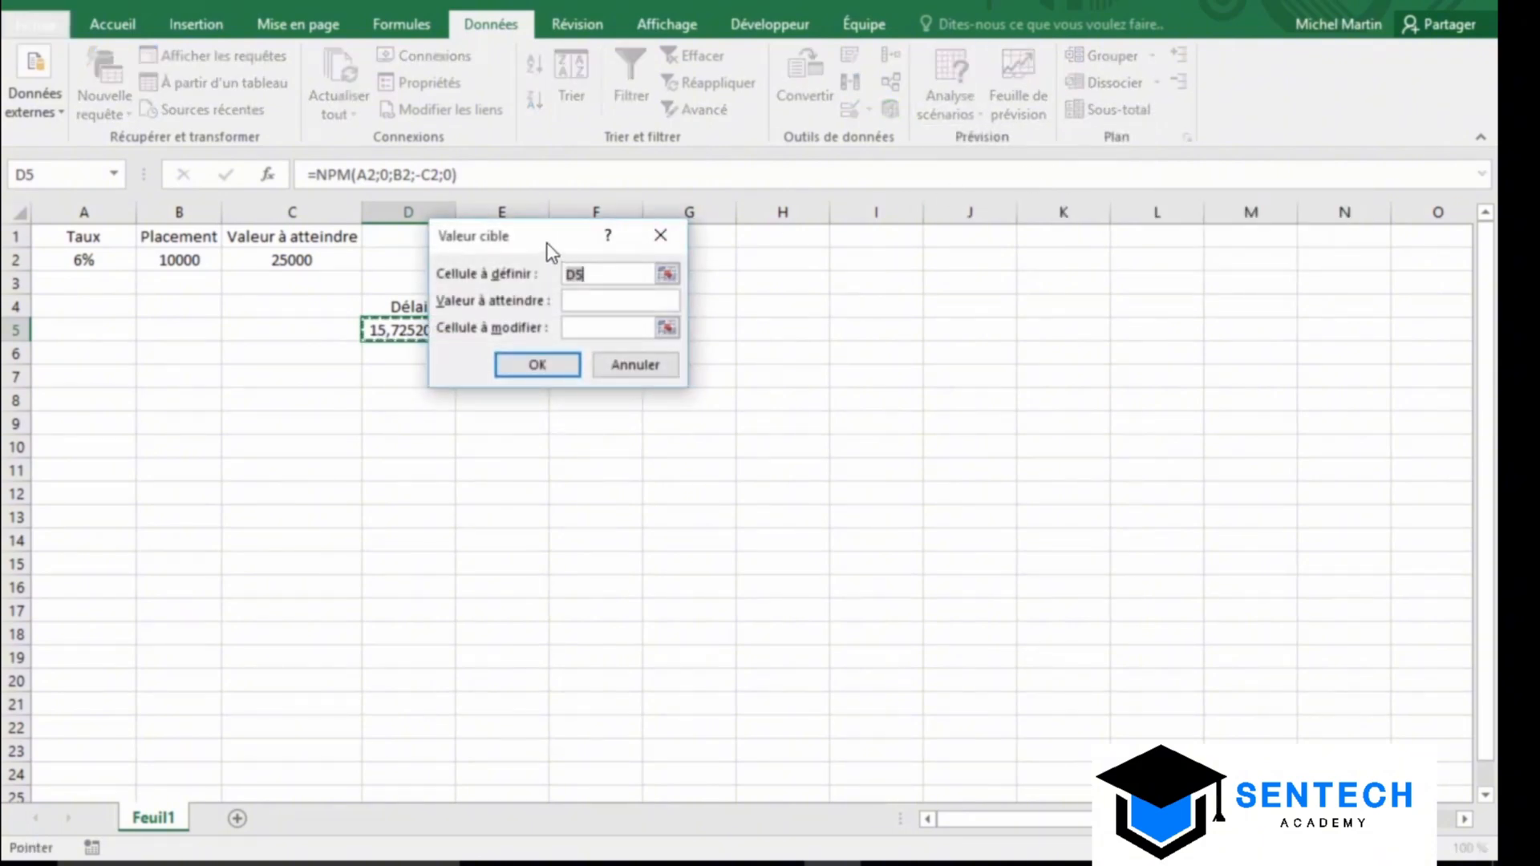
pyautogui.moveTo(549, 237); pyautogui.dragTo(811, 303)
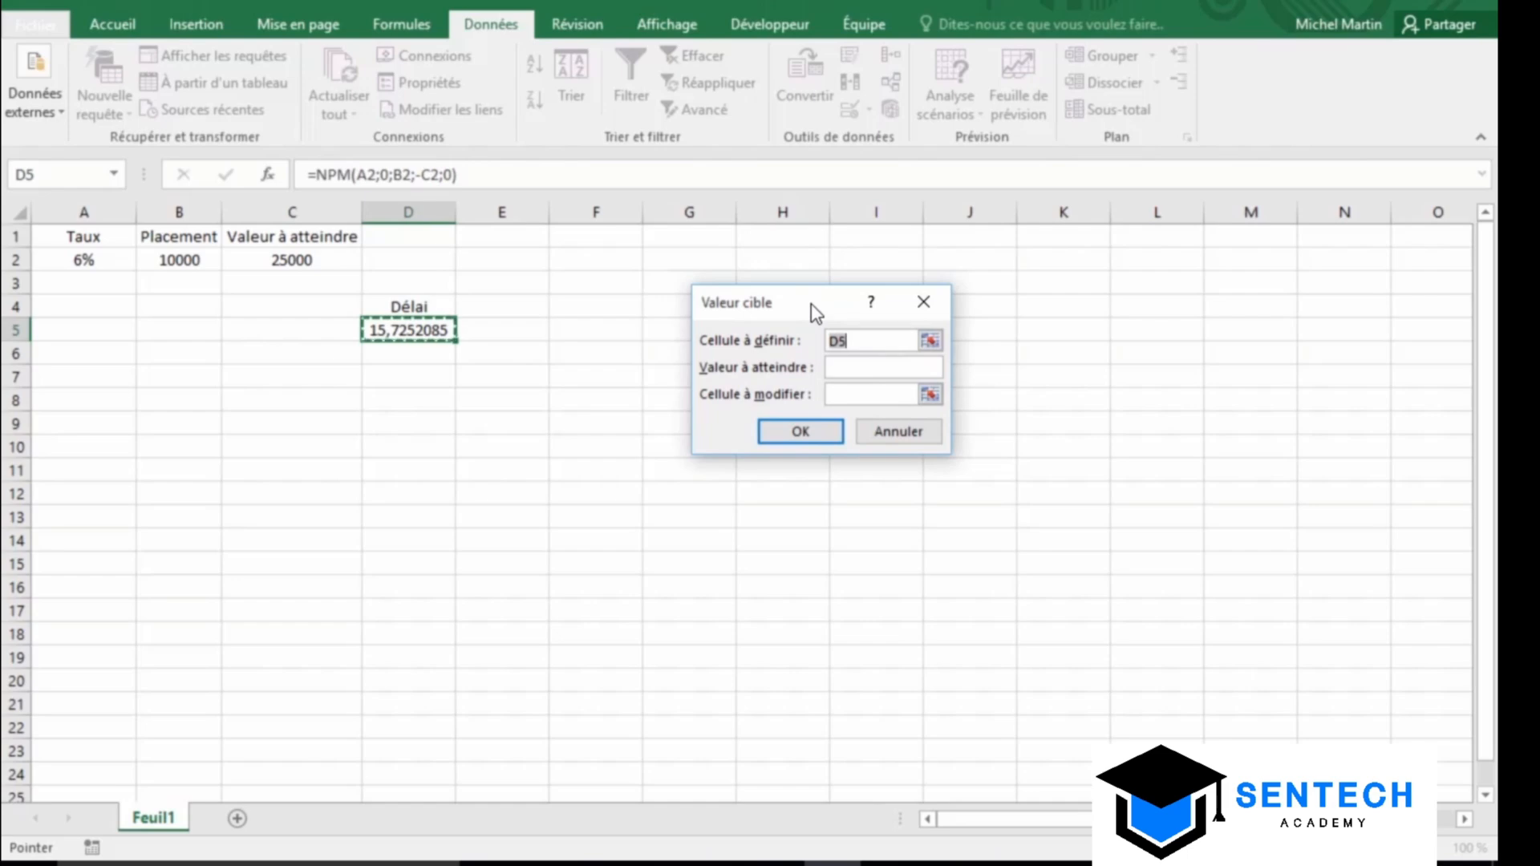
pyautogui.click(828, 371)
pyautogui.write('11,89')
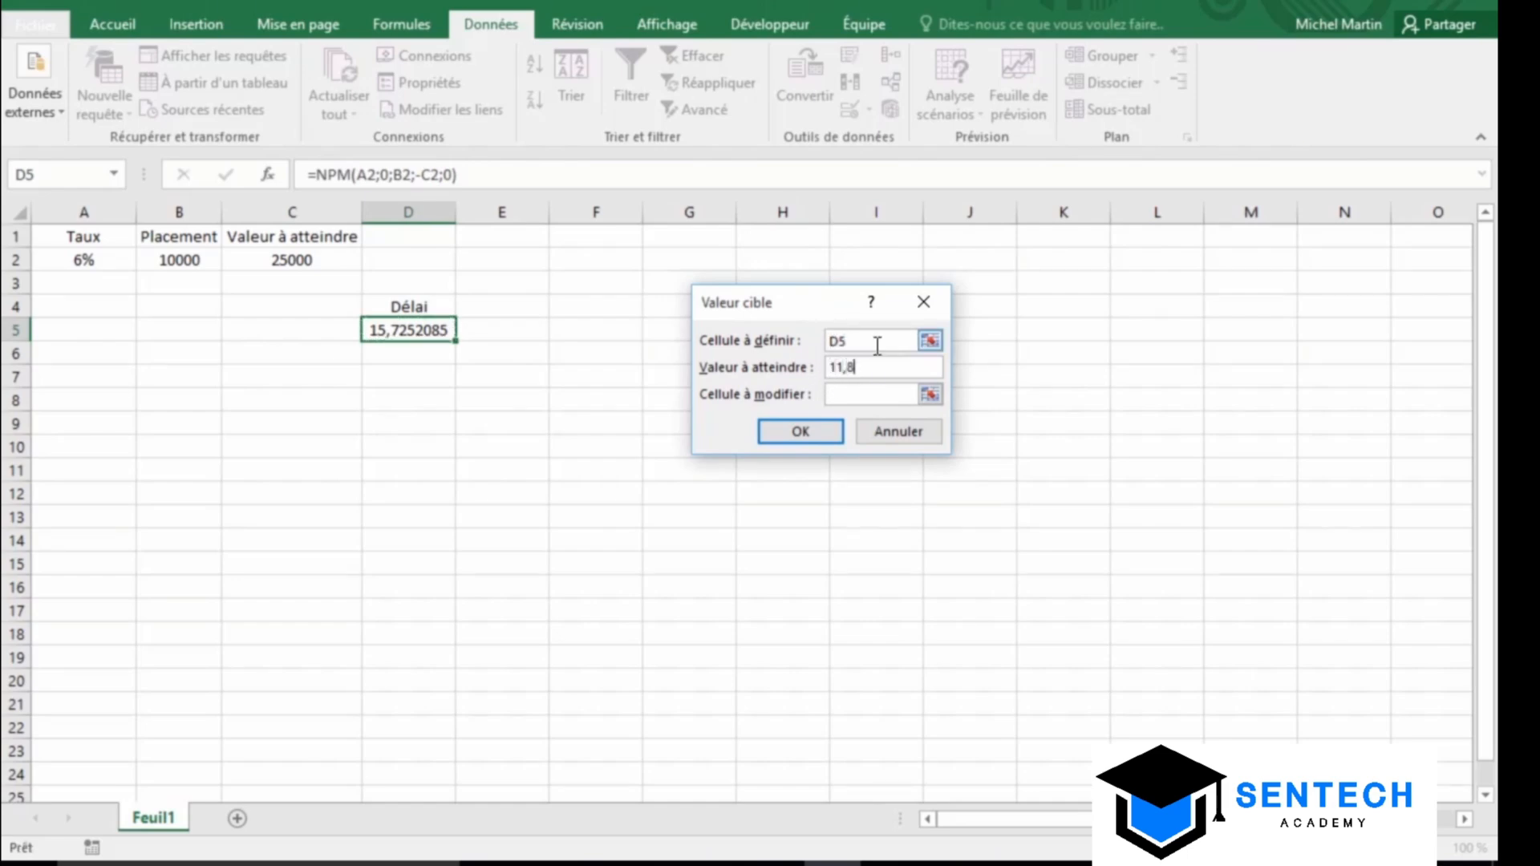
pyautogui.click(841, 395)
pyautogui.click(55, 259)
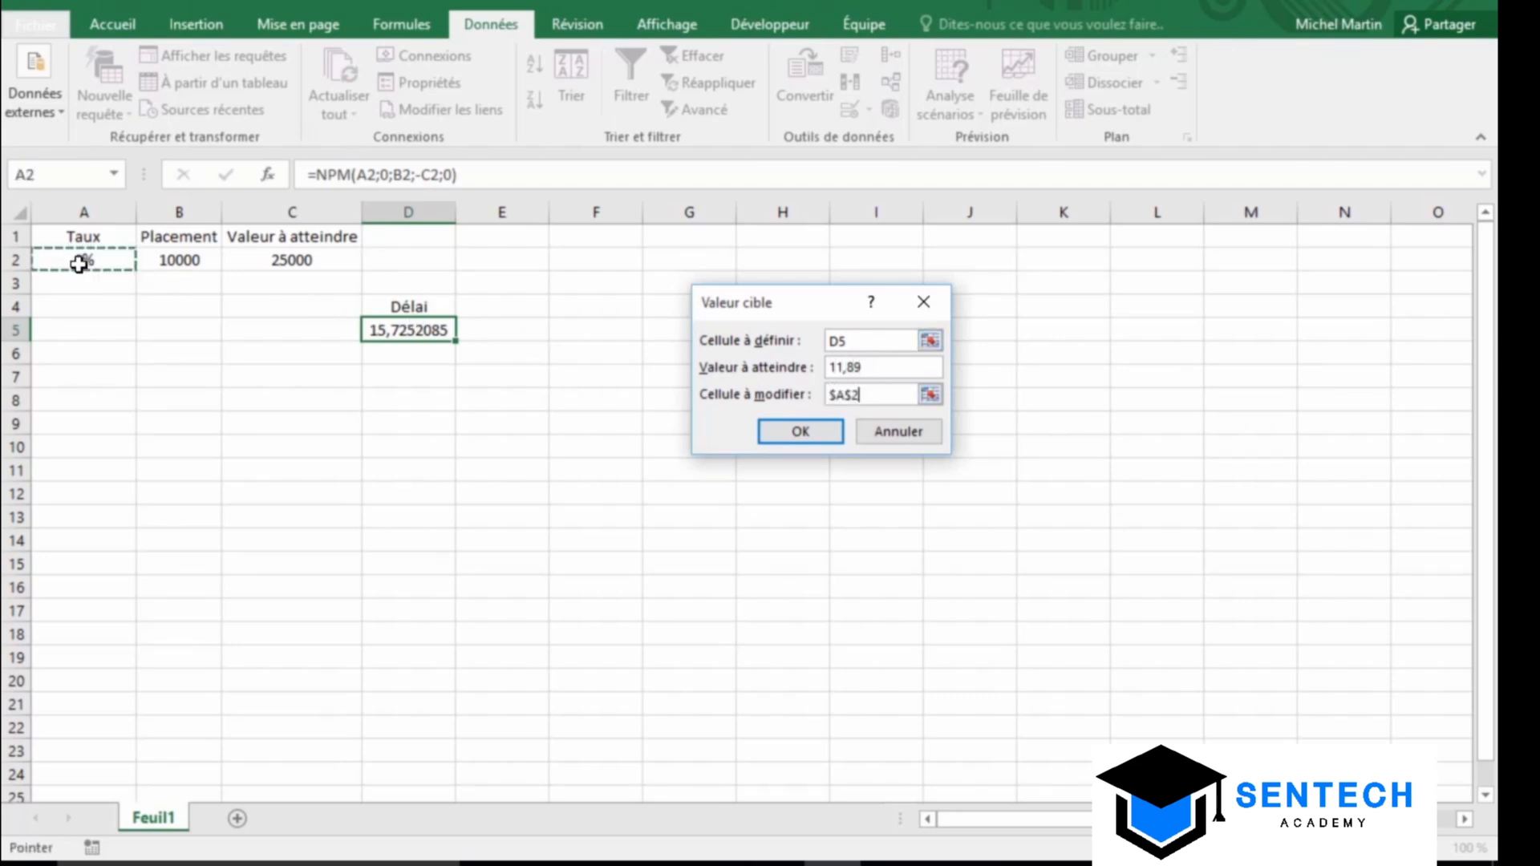
pyautogui.click(799, 436)
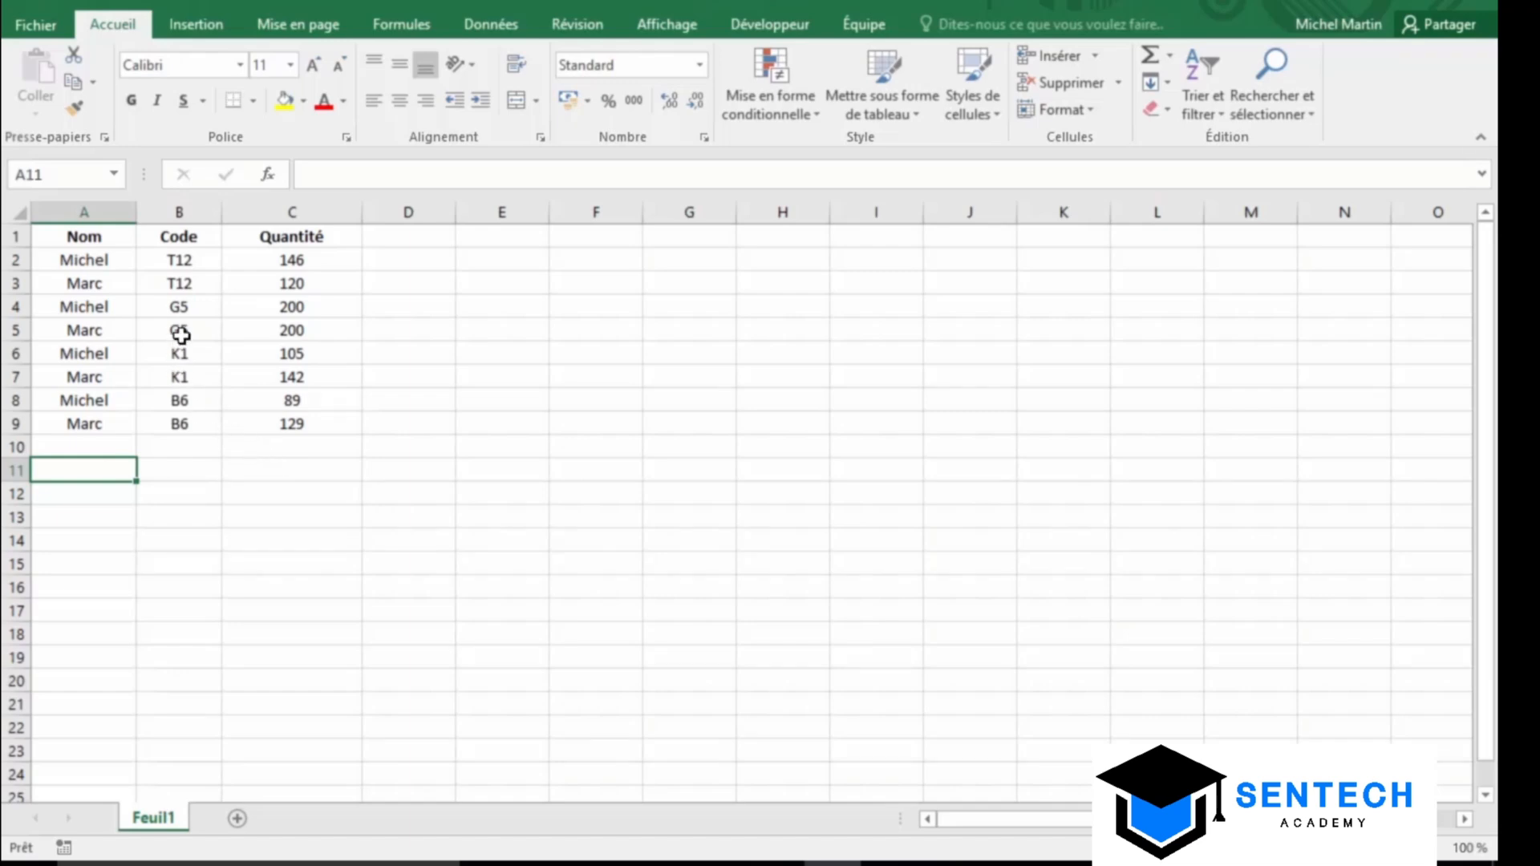
# Create a pivot table on a new sheet with Nom and Code rows and summed Quantité
pyautogui.click(186, 308)
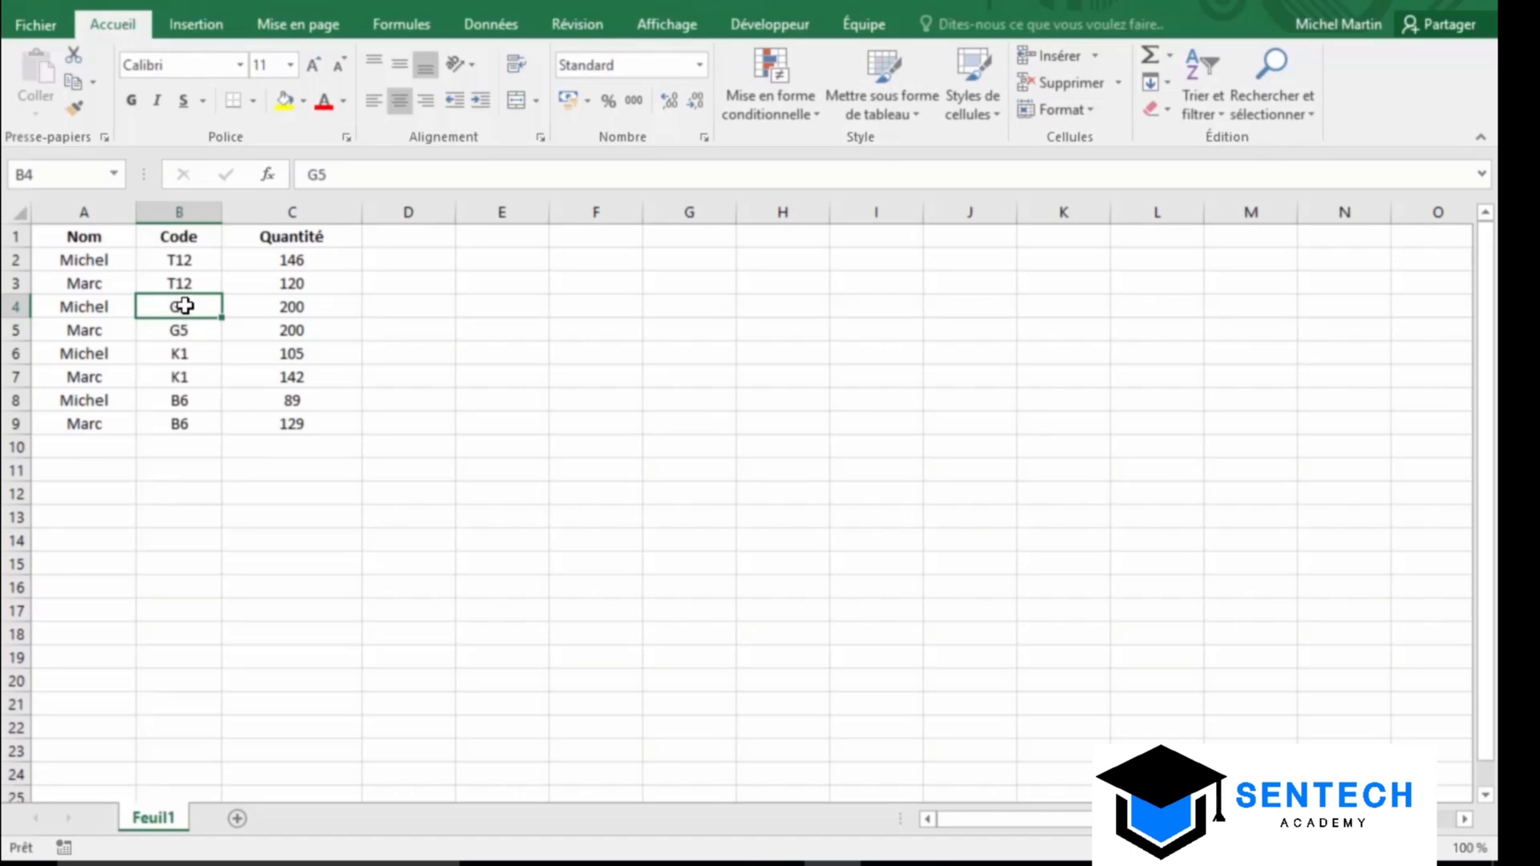
pyautogui.click(200, 29)
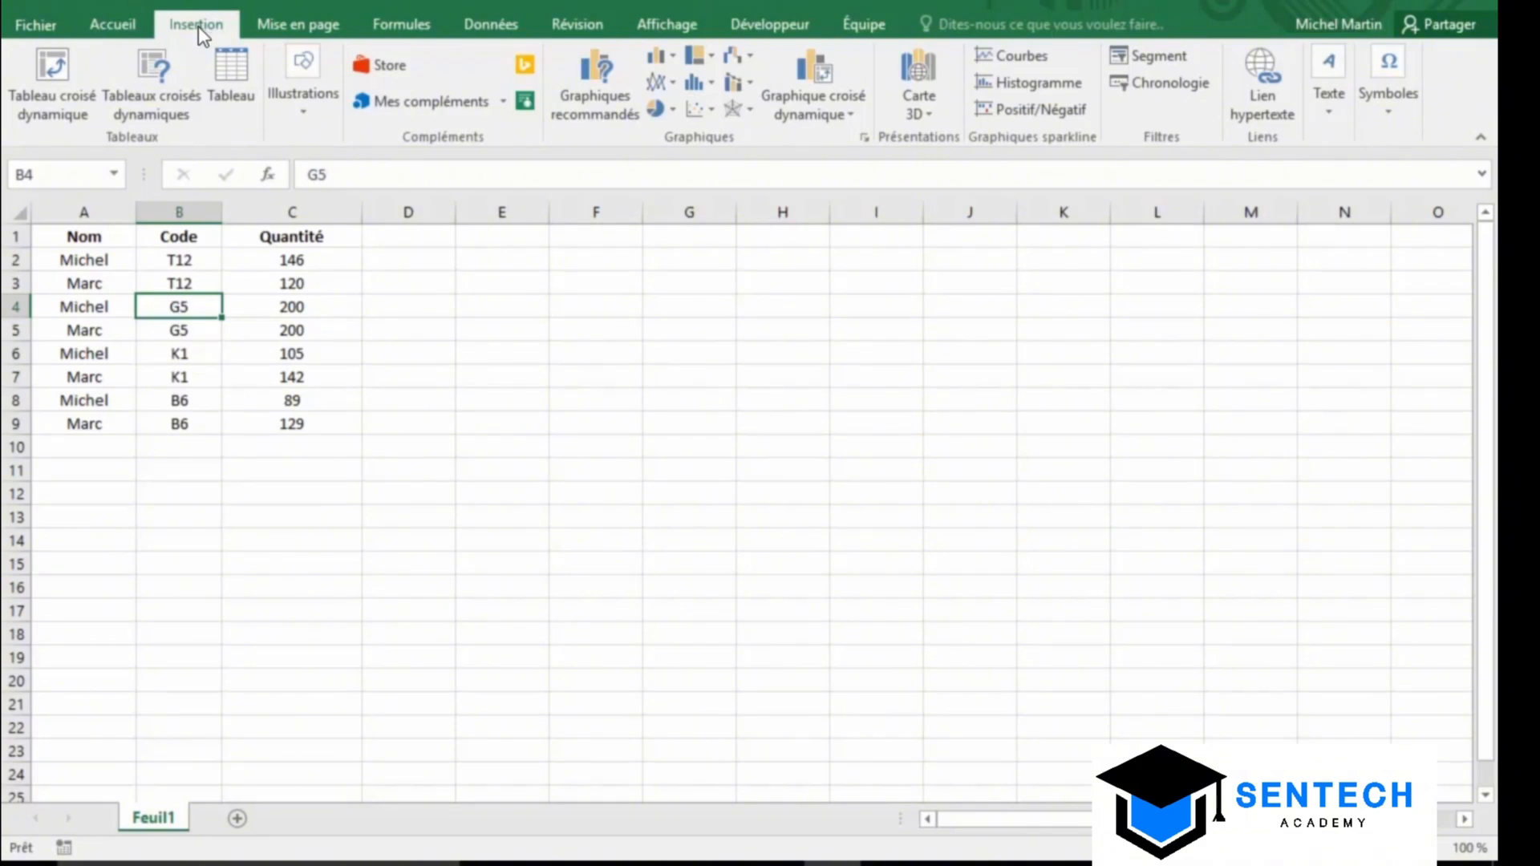
pyautogui.click(64, 90)
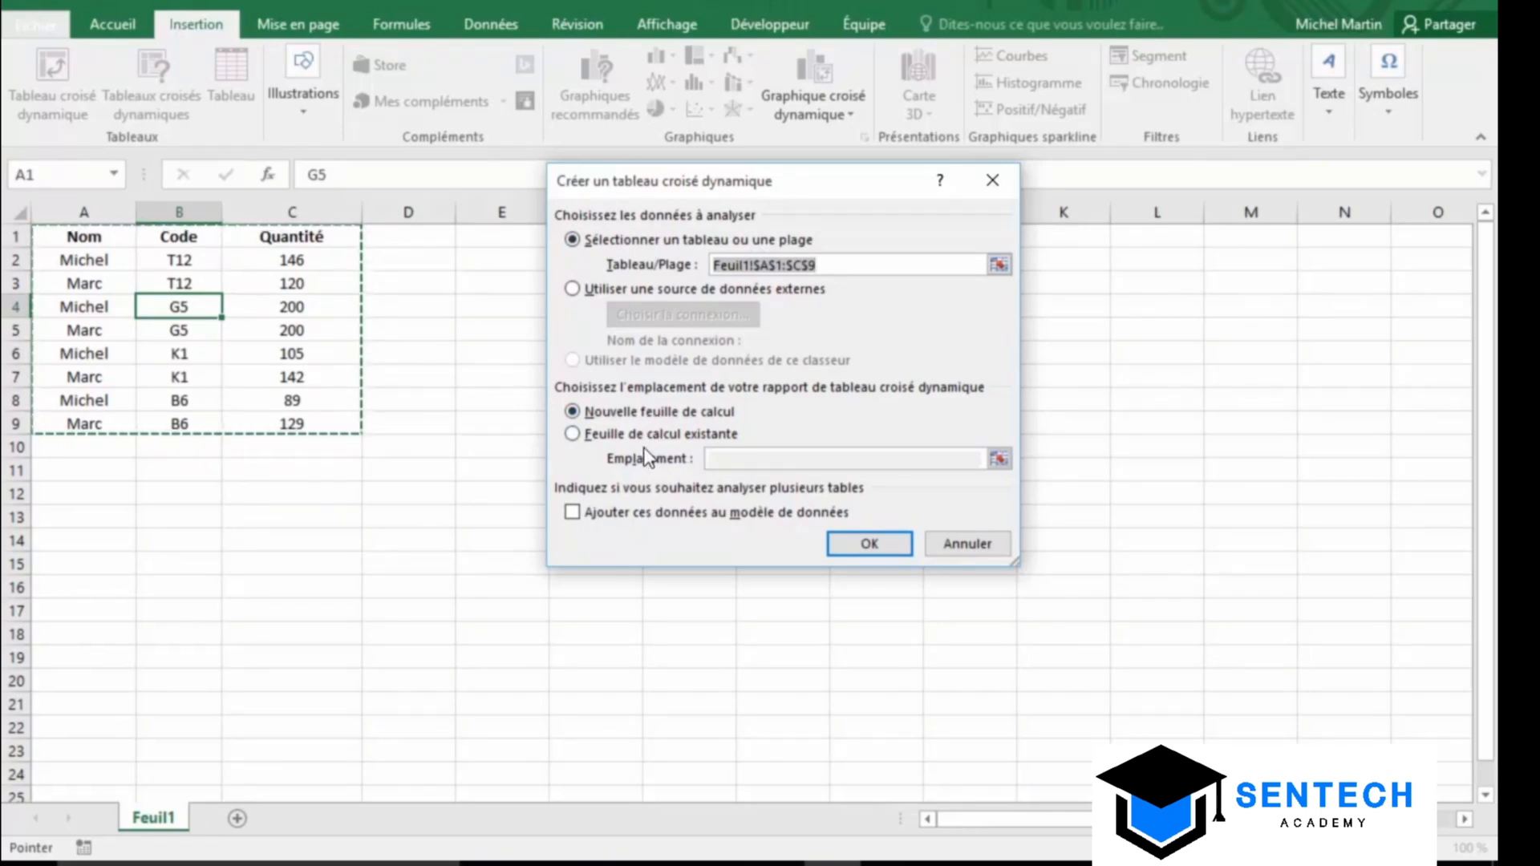
pyautogui.click(886, 550)
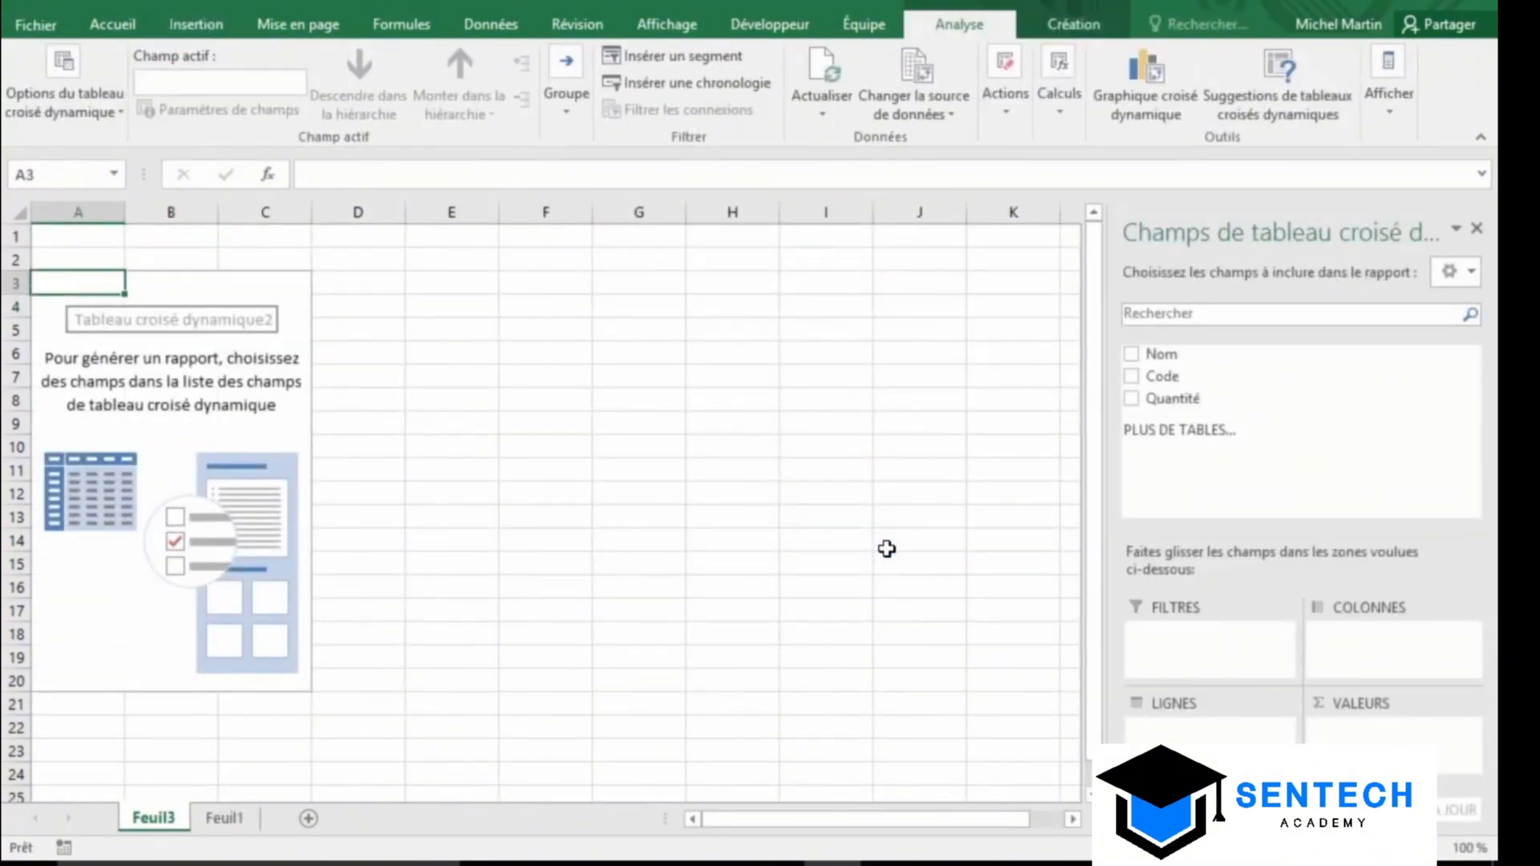
pyautogui.click(1131, 354)
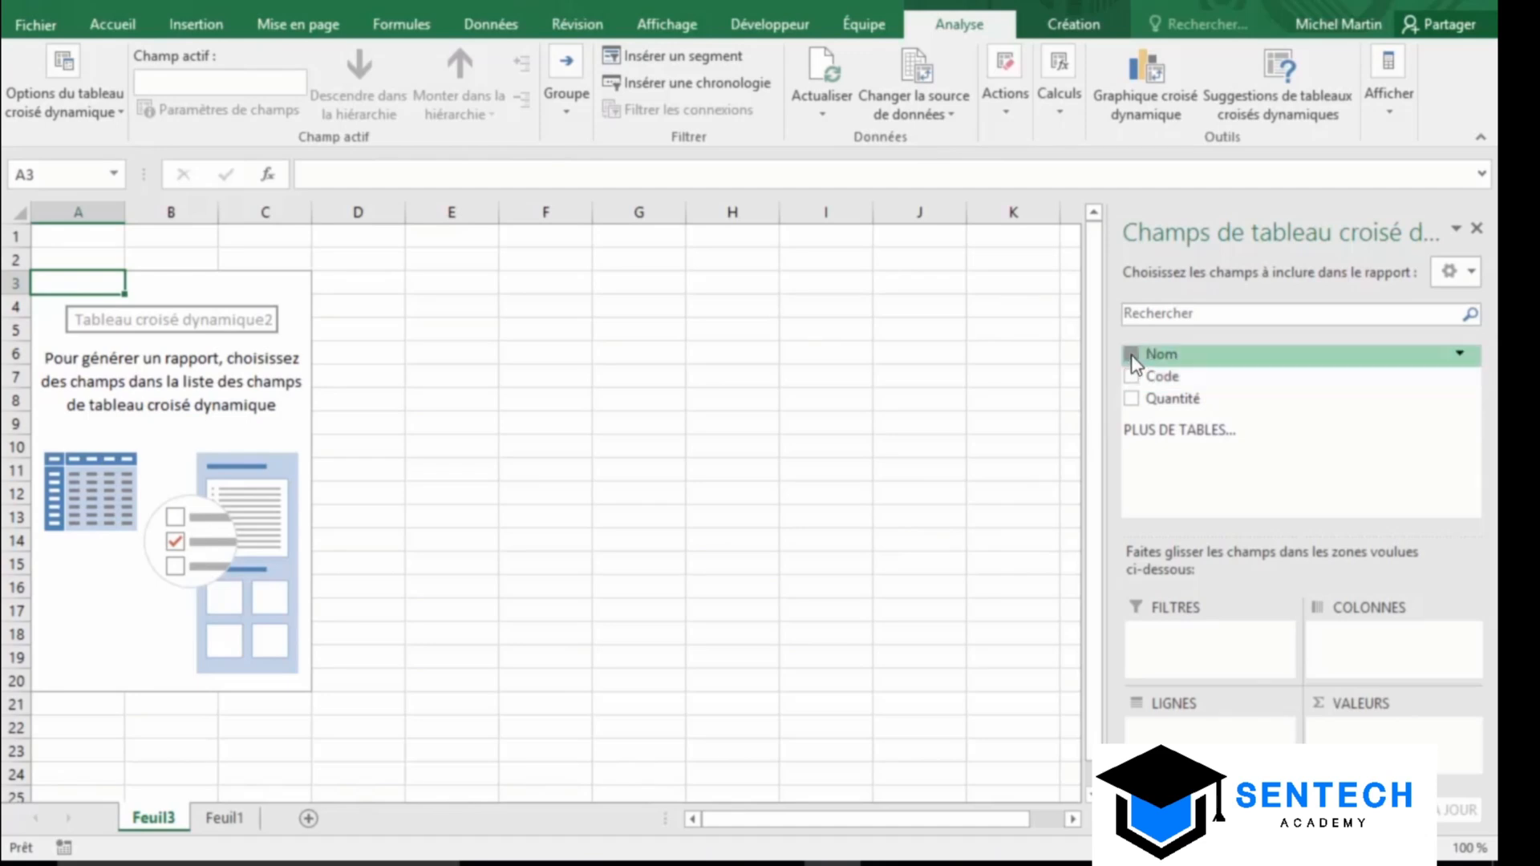
pyautogui.click(1132, 377)
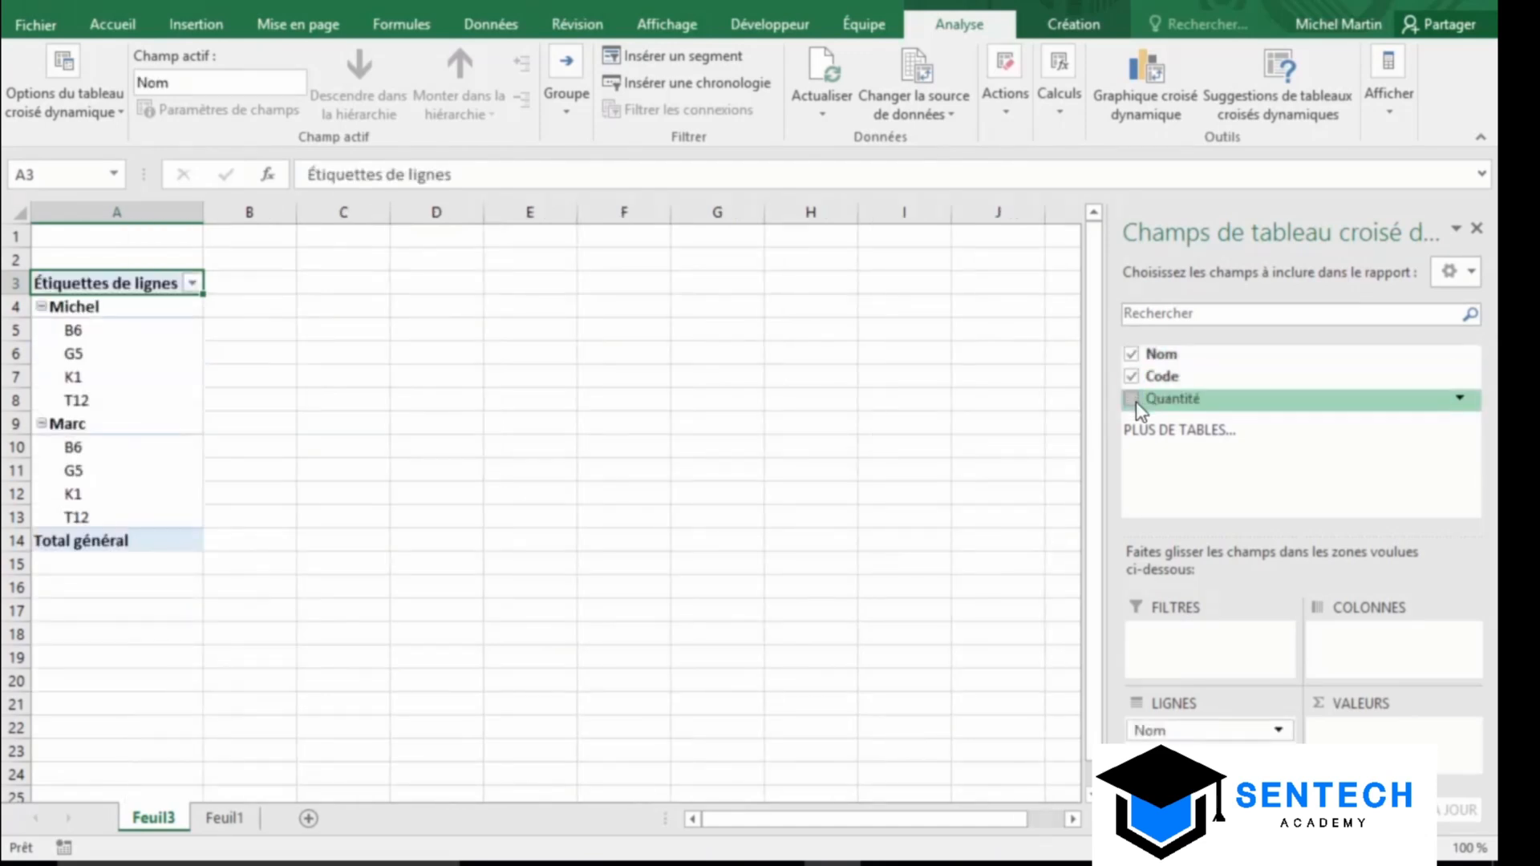
pyautogui.click(1132, 399)
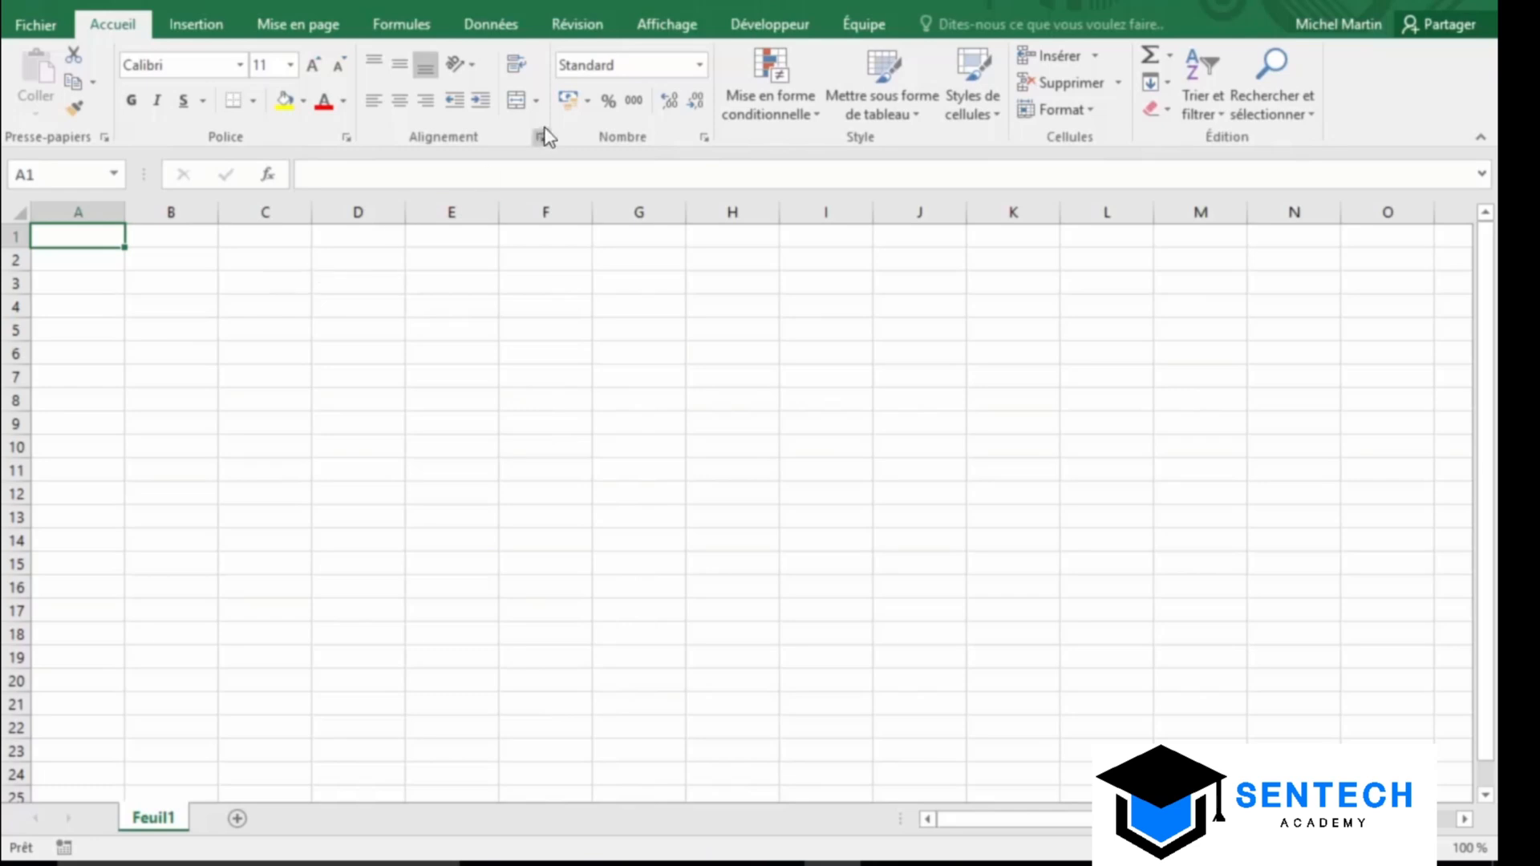
# Start an Access import and open the Northwind database
pyautogui.click(498, 26)
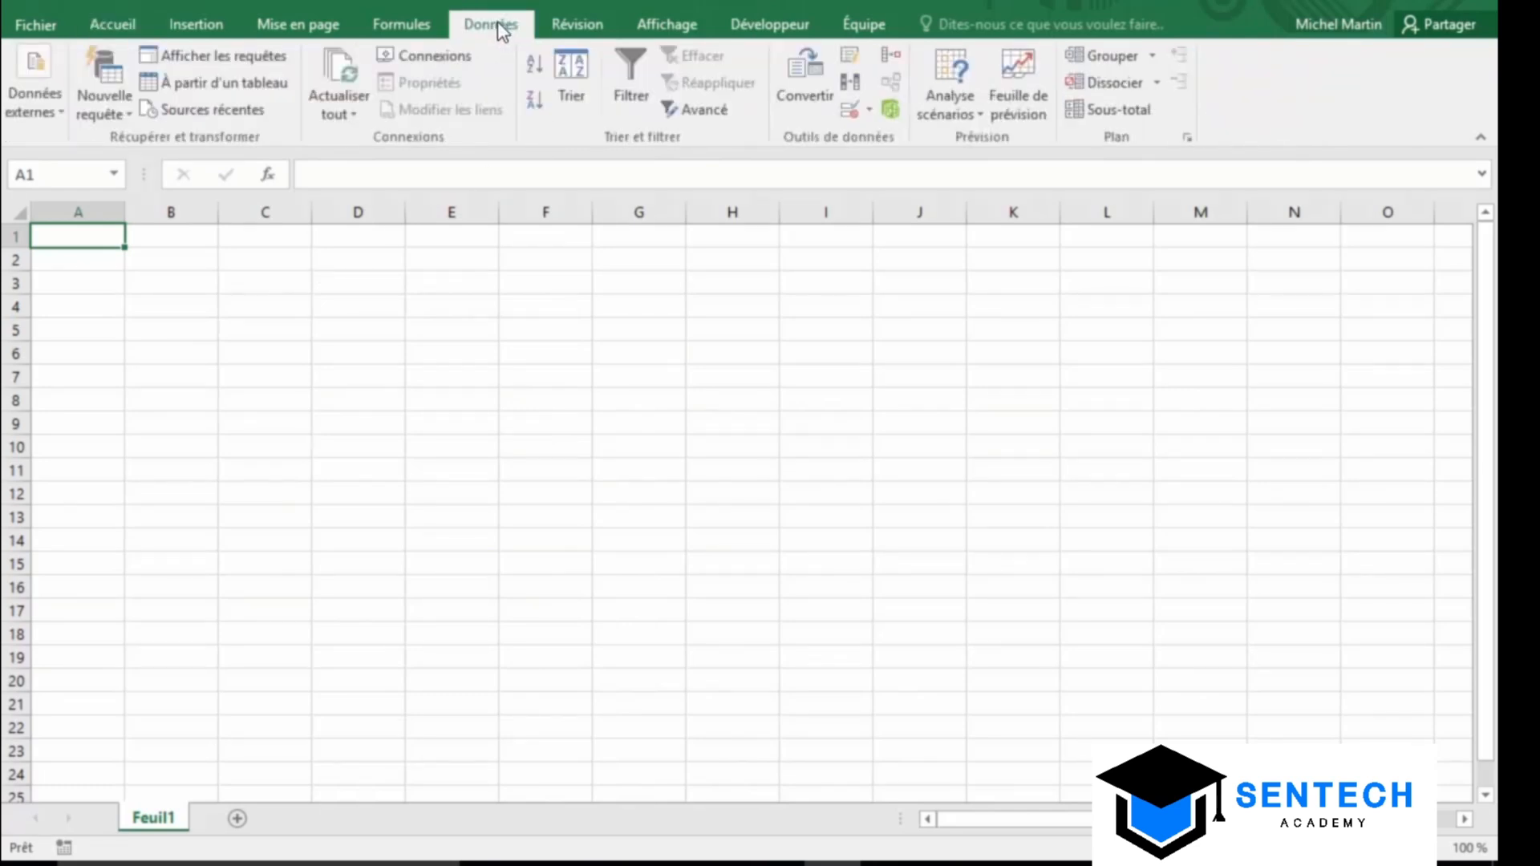
pyautogui.click(36, 97)
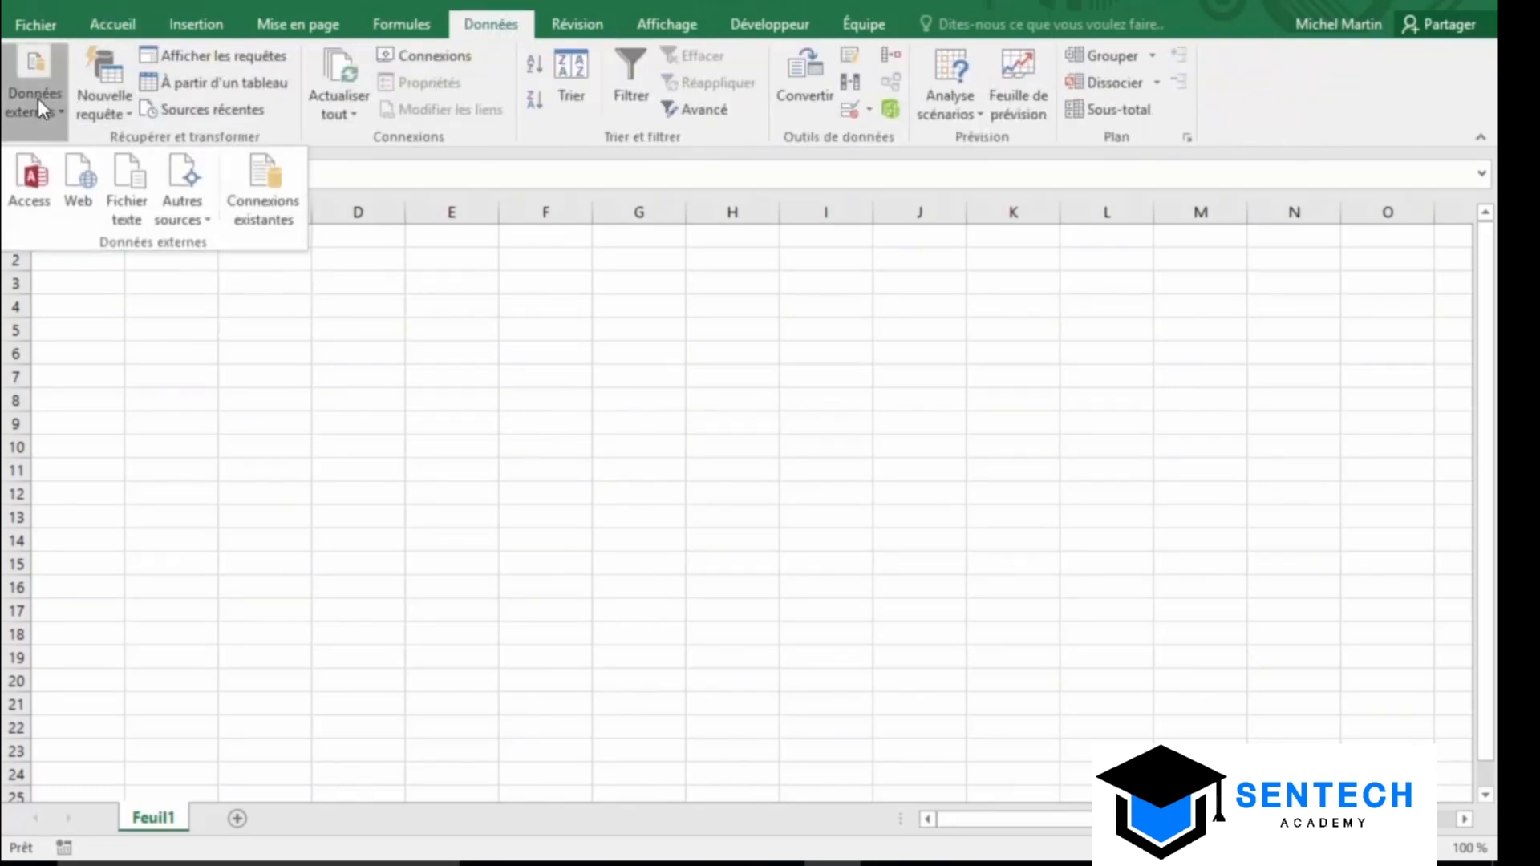
pyautogui.click(25, 190)
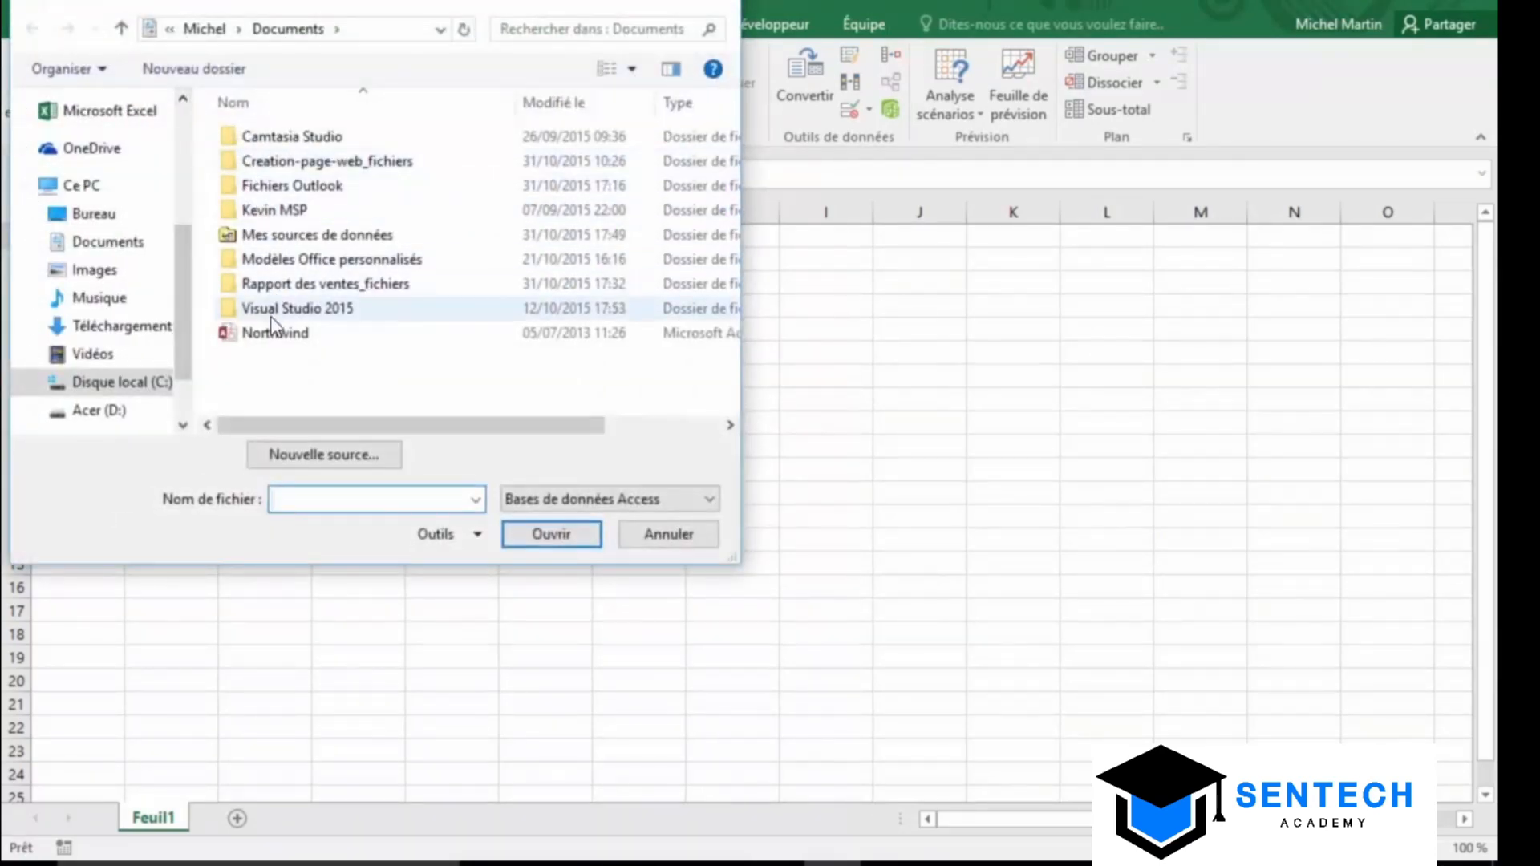
pyautogui.click(271, 332)
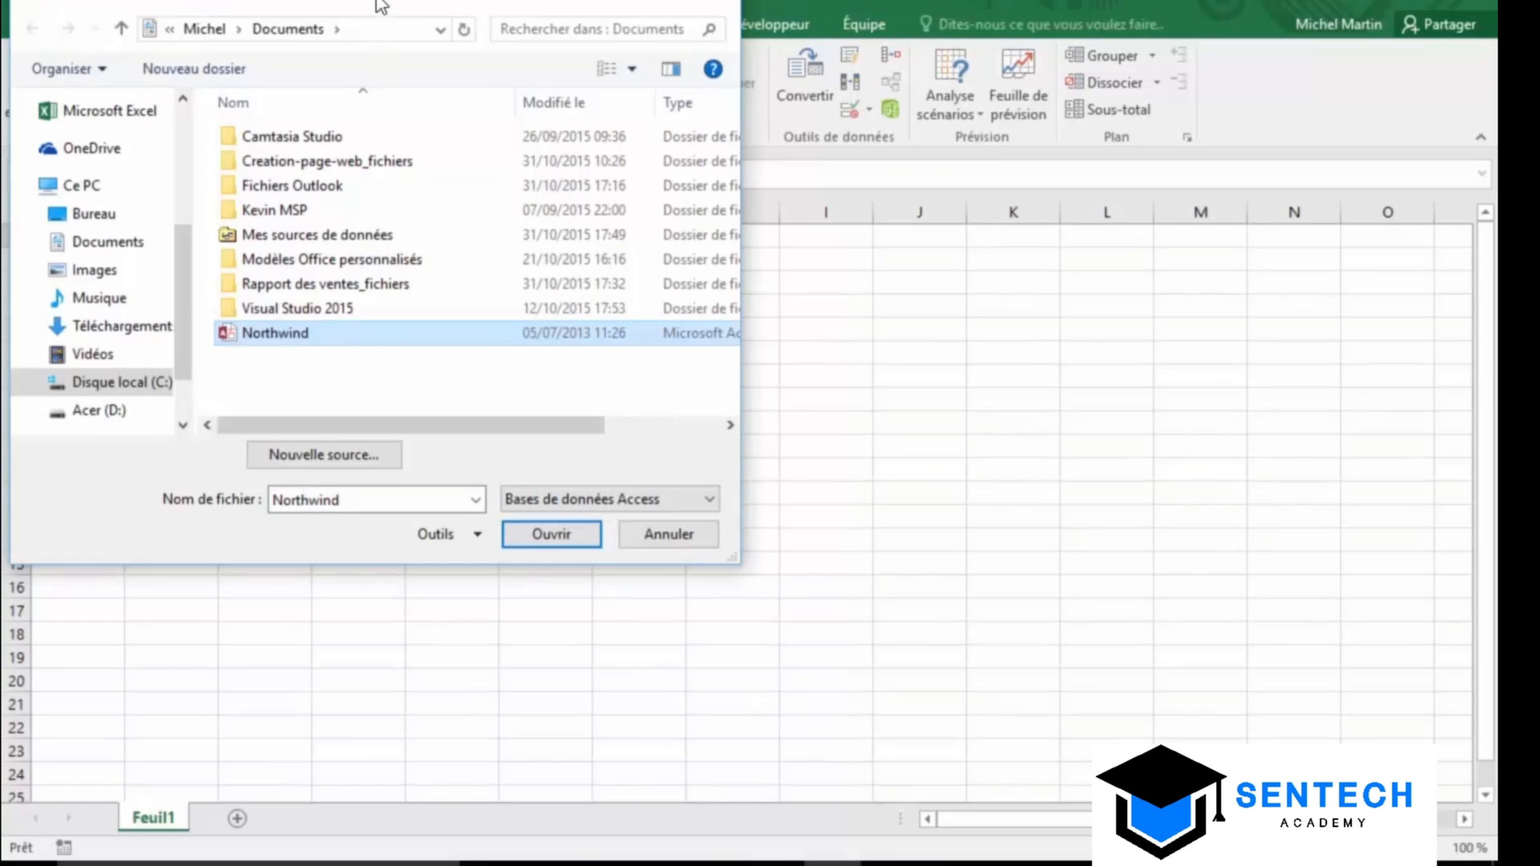
pyautogui.moveTo(381, 5); pyautogui.dragTo(660, 163)
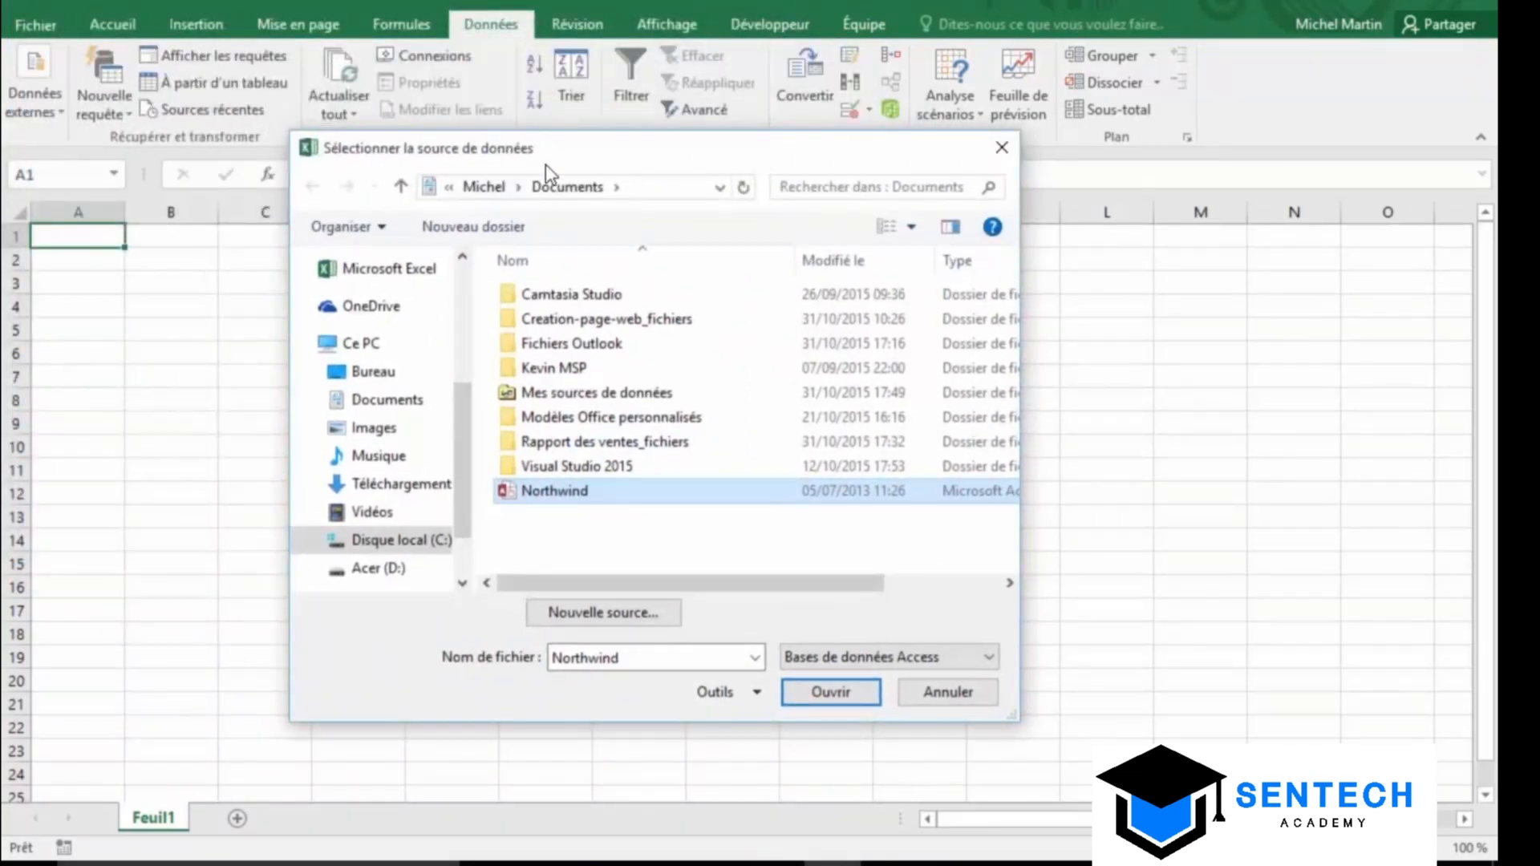
pyautogui.click(562, 493)
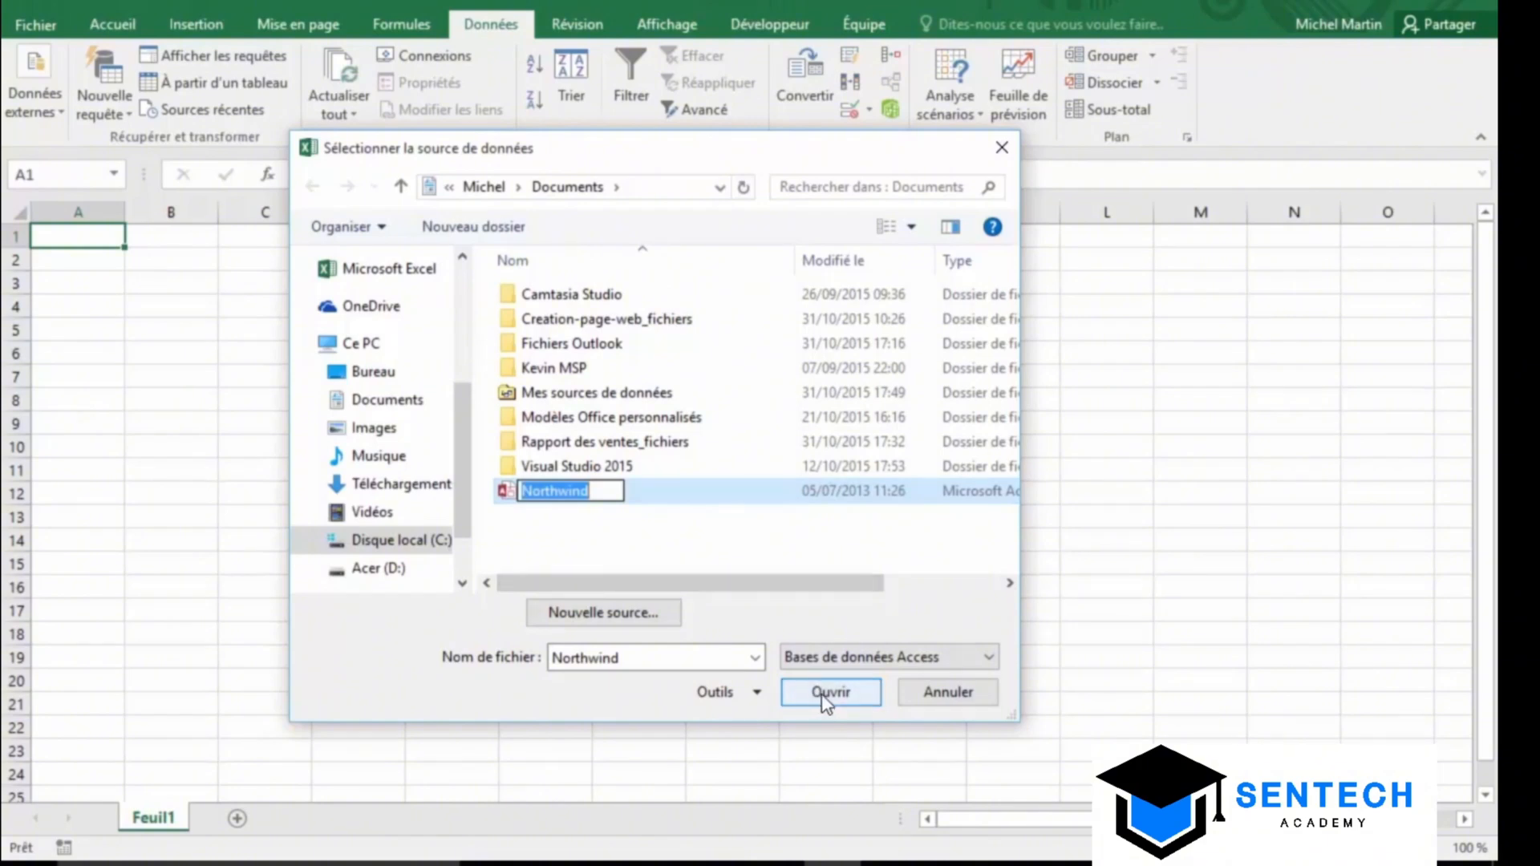
pyautogui.click(823, 702)
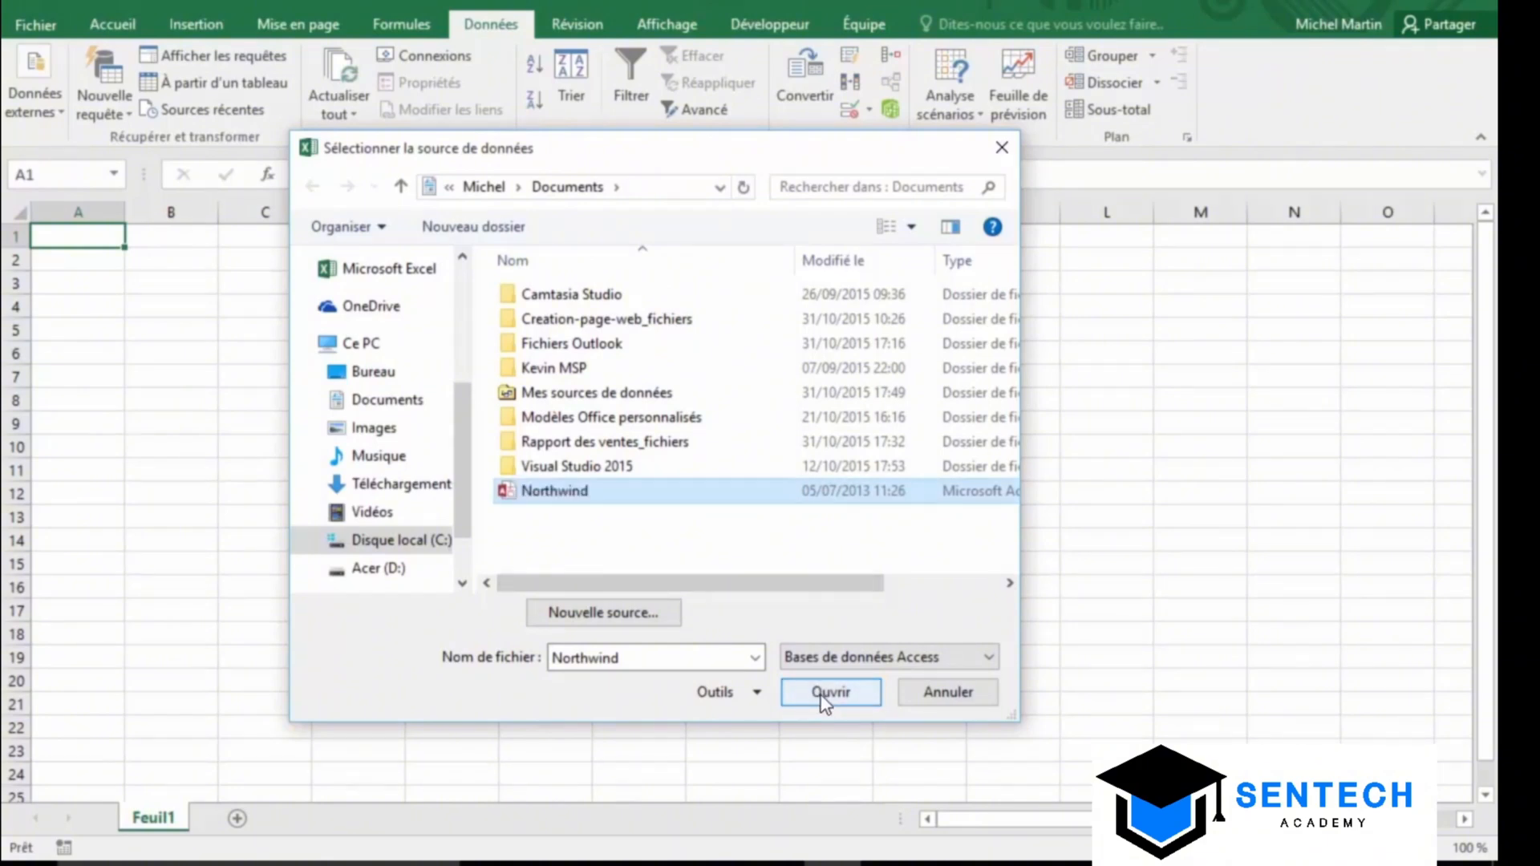
pyautogui.click(824, 703)
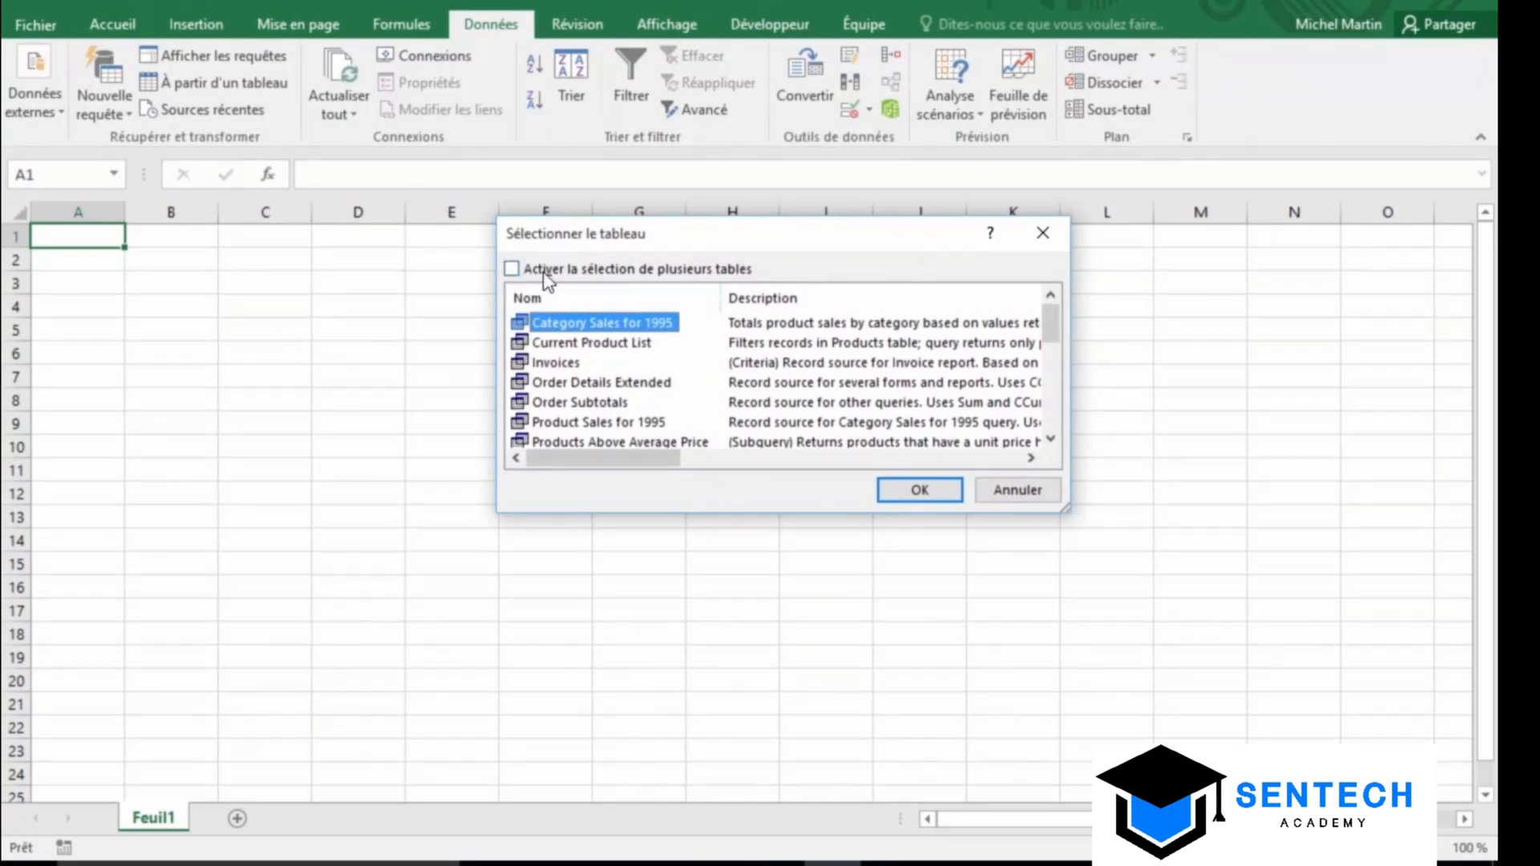
# Enable multiple-table selection and choose the Orders and Order Details tables
pyautogui.click(510, 270)
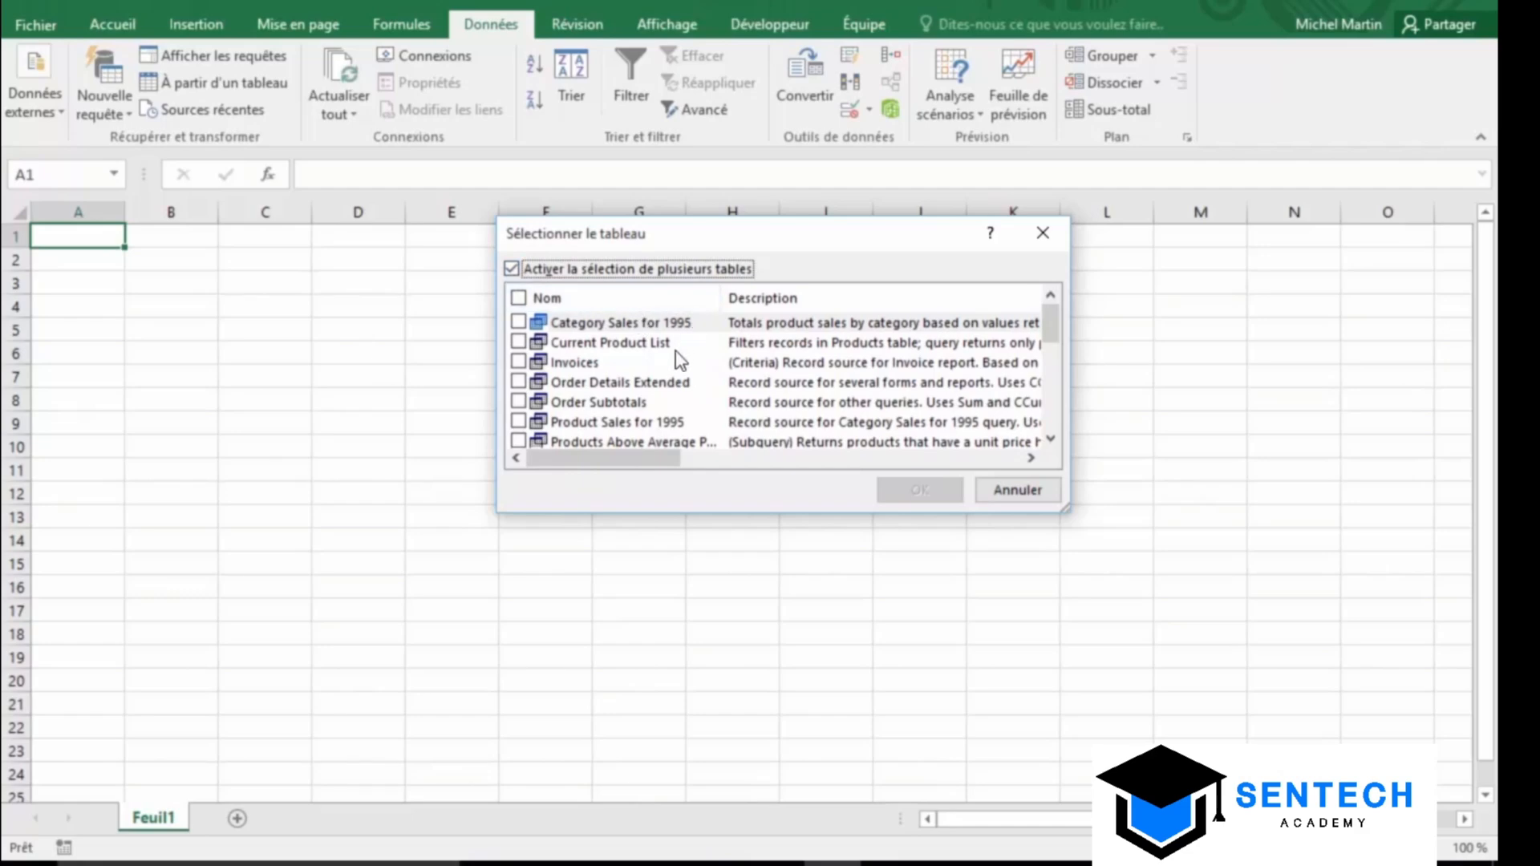
pyautogui.moveTo(1050, 330); pyautogui.dragTo(1050, 393)
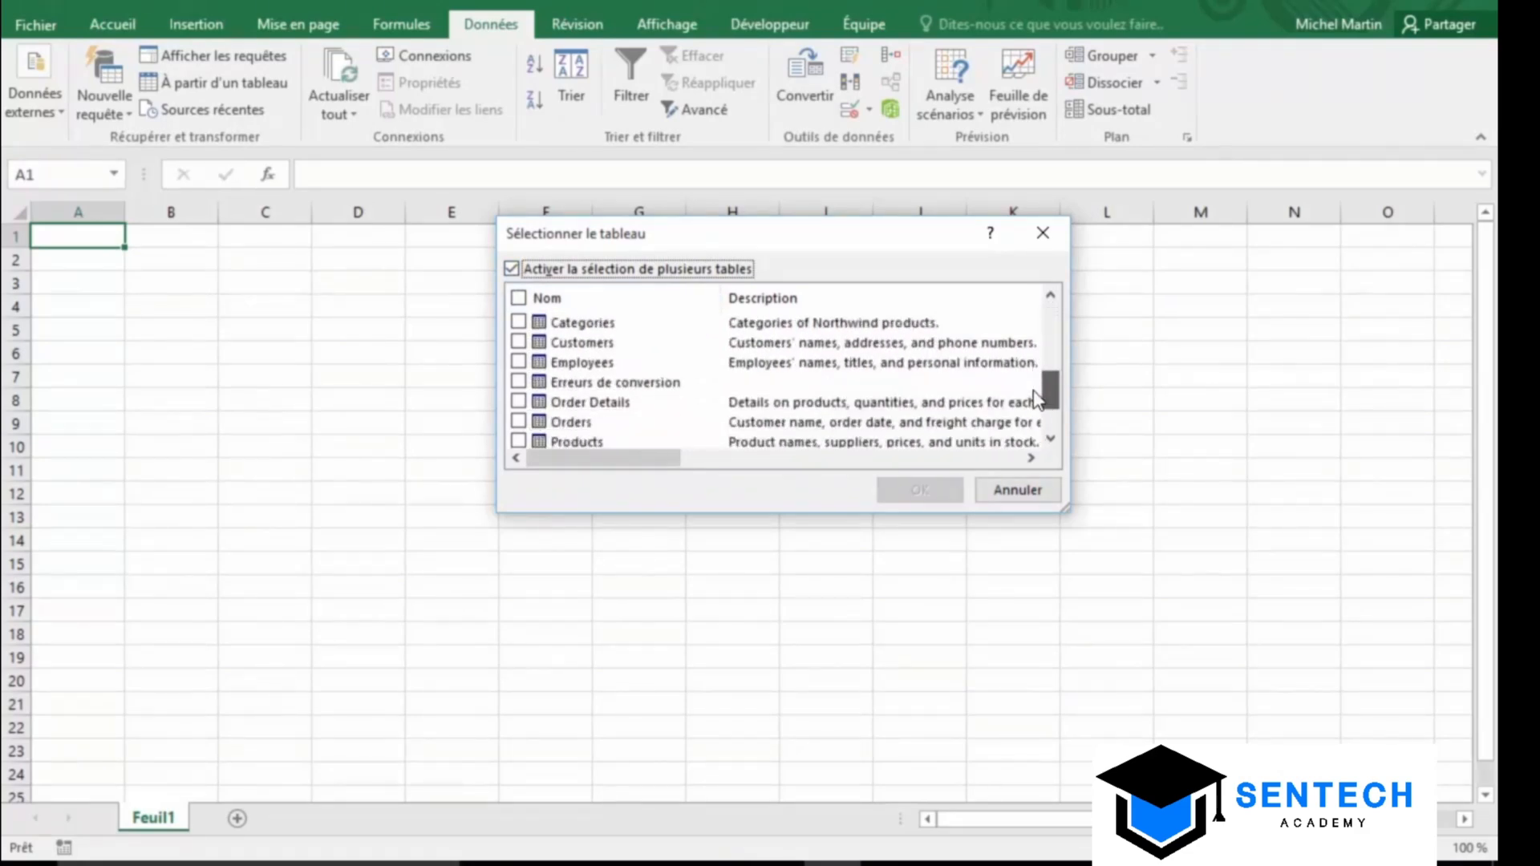
pyautogui.click(518, 423)
pyautogui.click(519, 401)
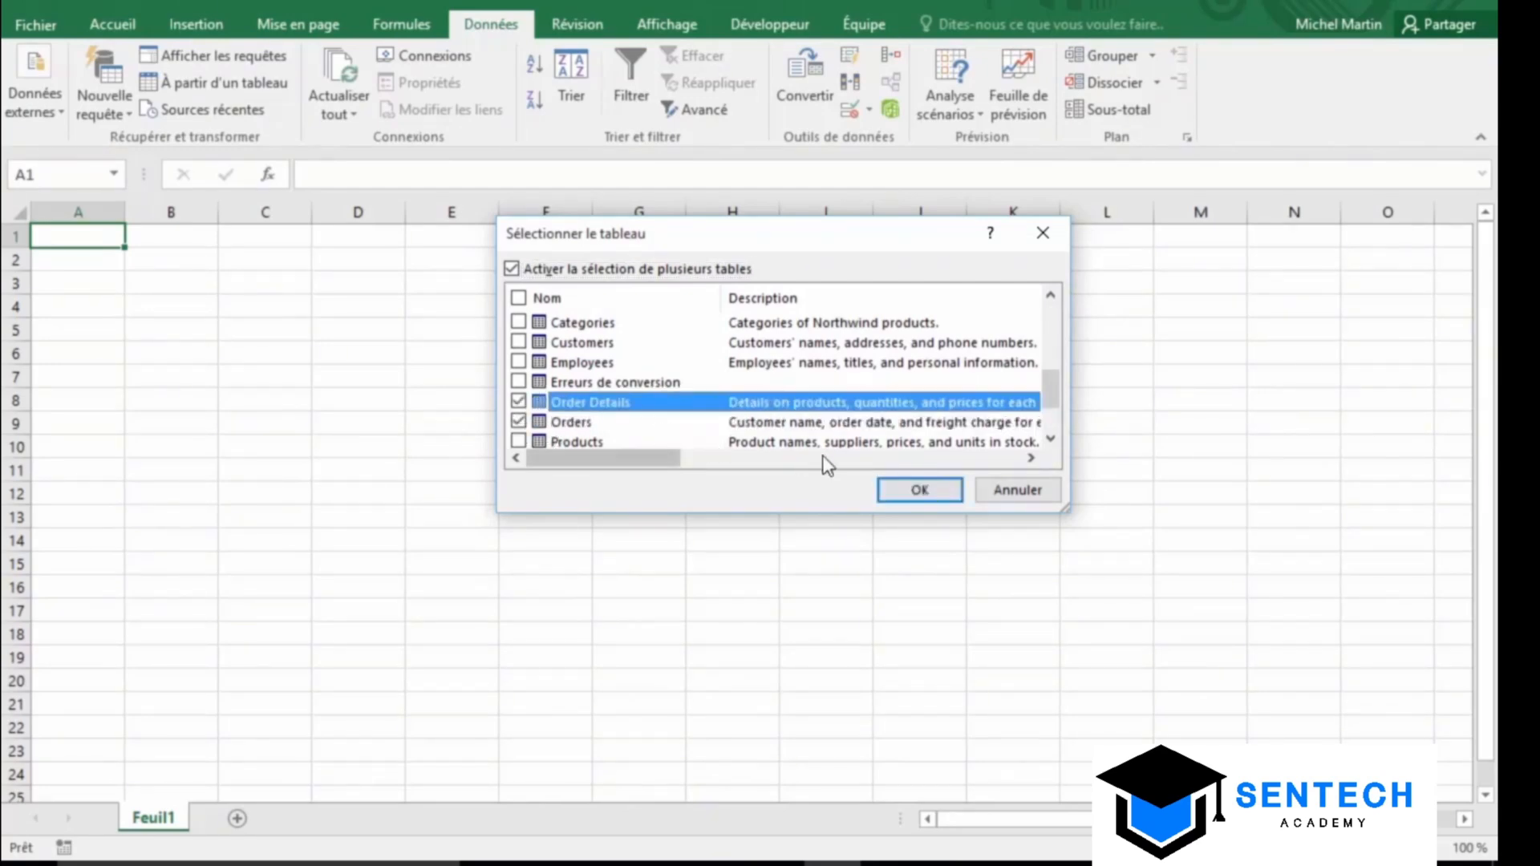
pyautogui.click(891, 486)
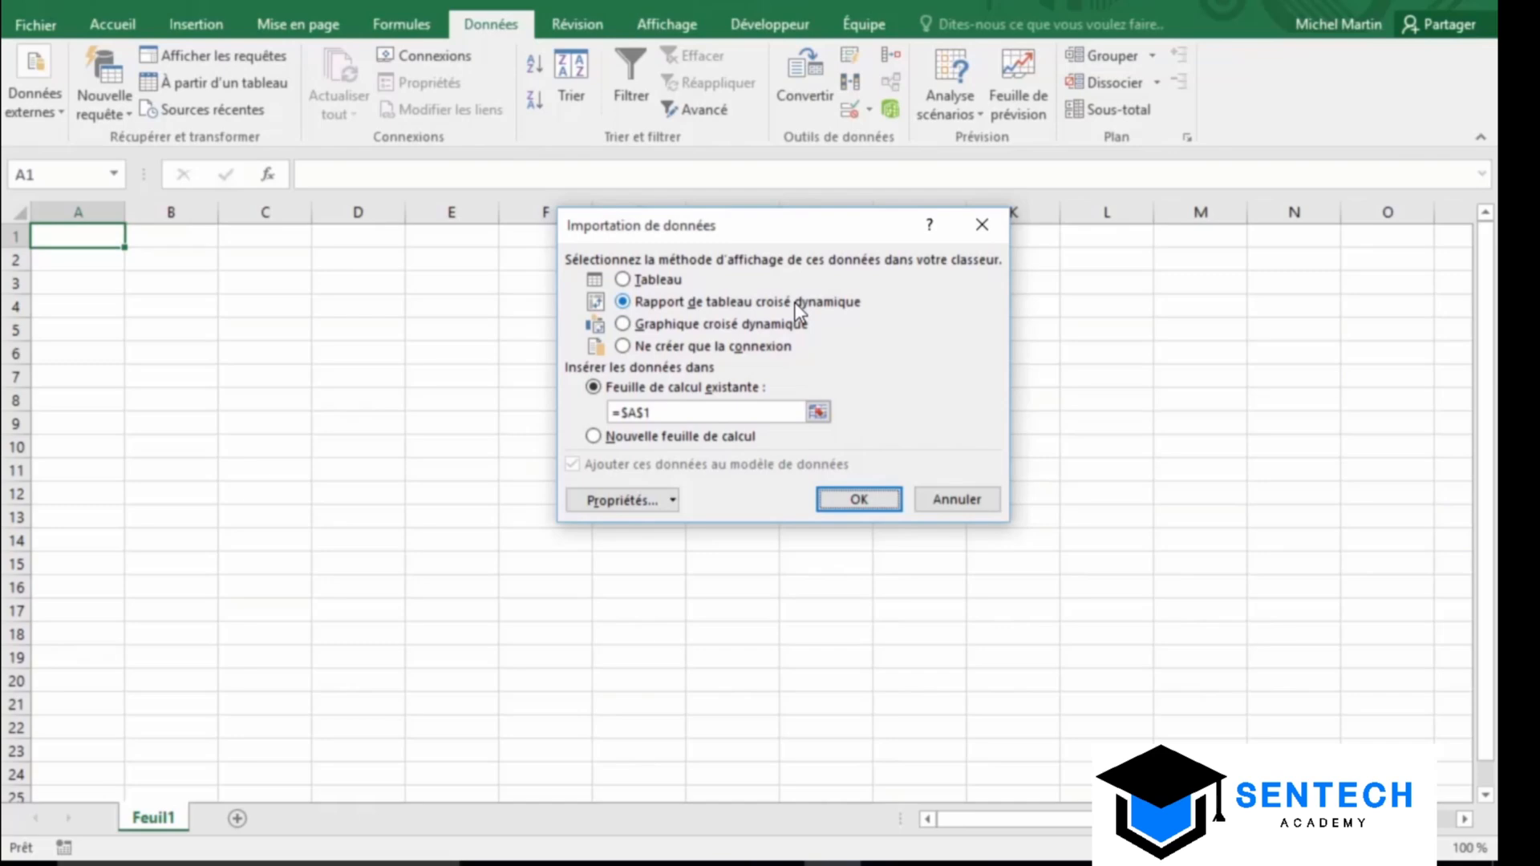
# Import as a pivot report totalling UnitPrice per CustomerID, with OrderID moved to rows
pyautogui.click(851, 498)
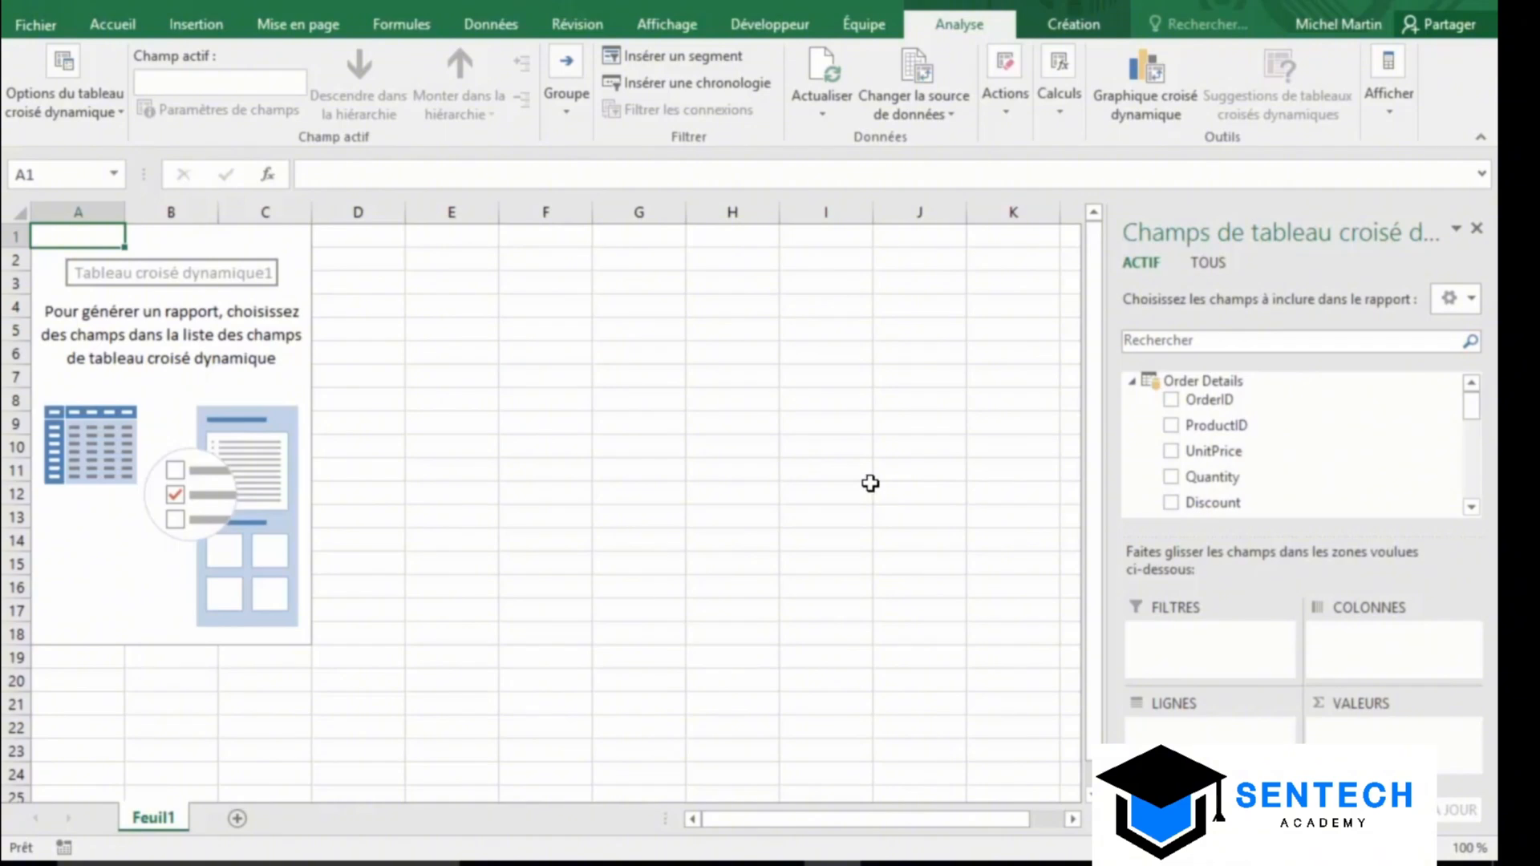
pyautogui.click(1171, 399)
pyautogui.click(1172, 447)
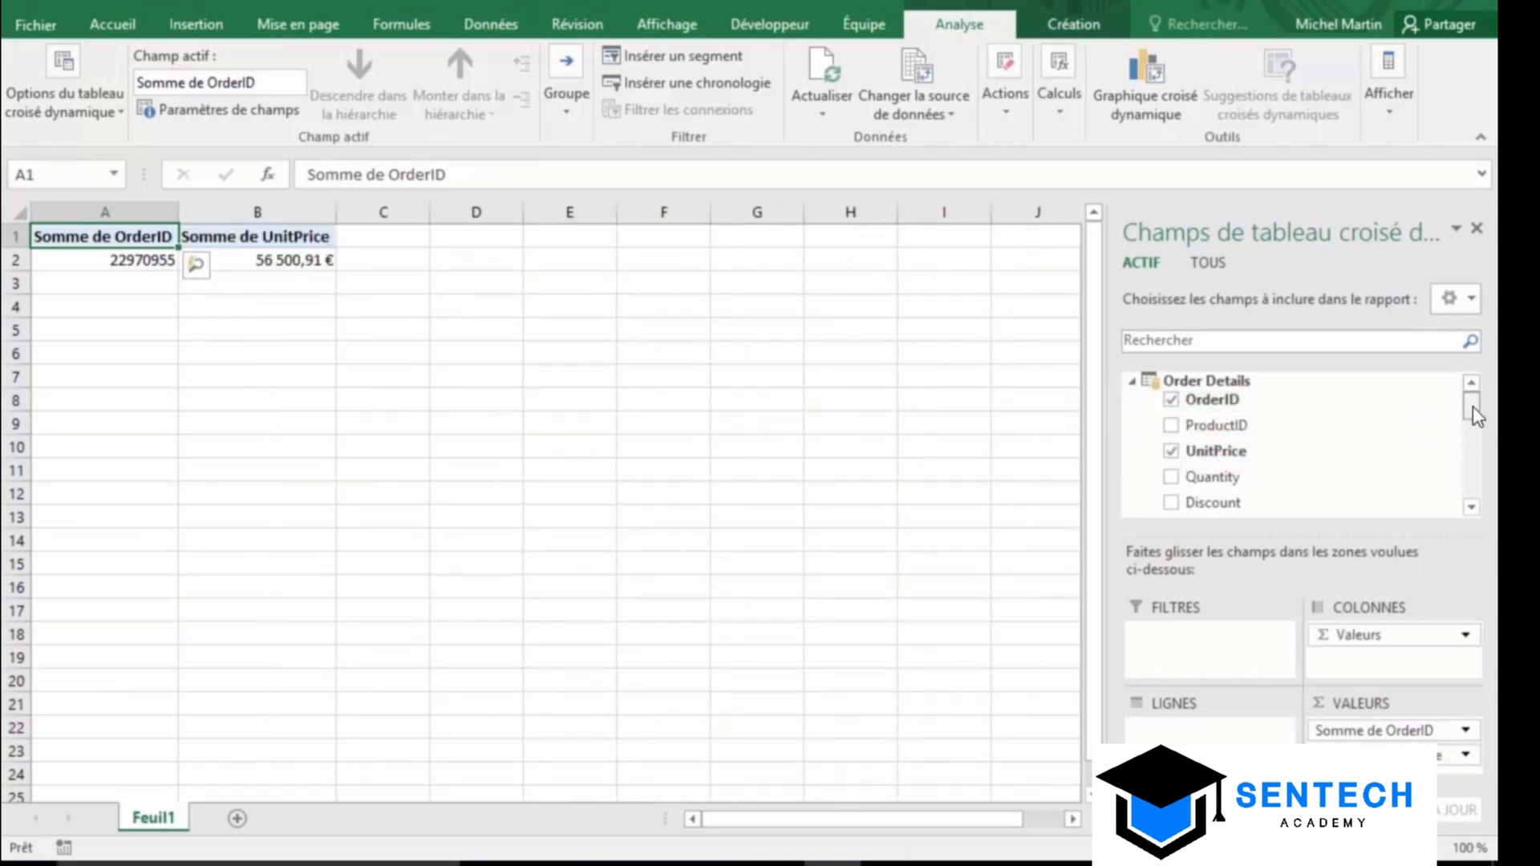
pyautogui.moveTo(1472, 406); pyautogui.dragTo(1467, 435)
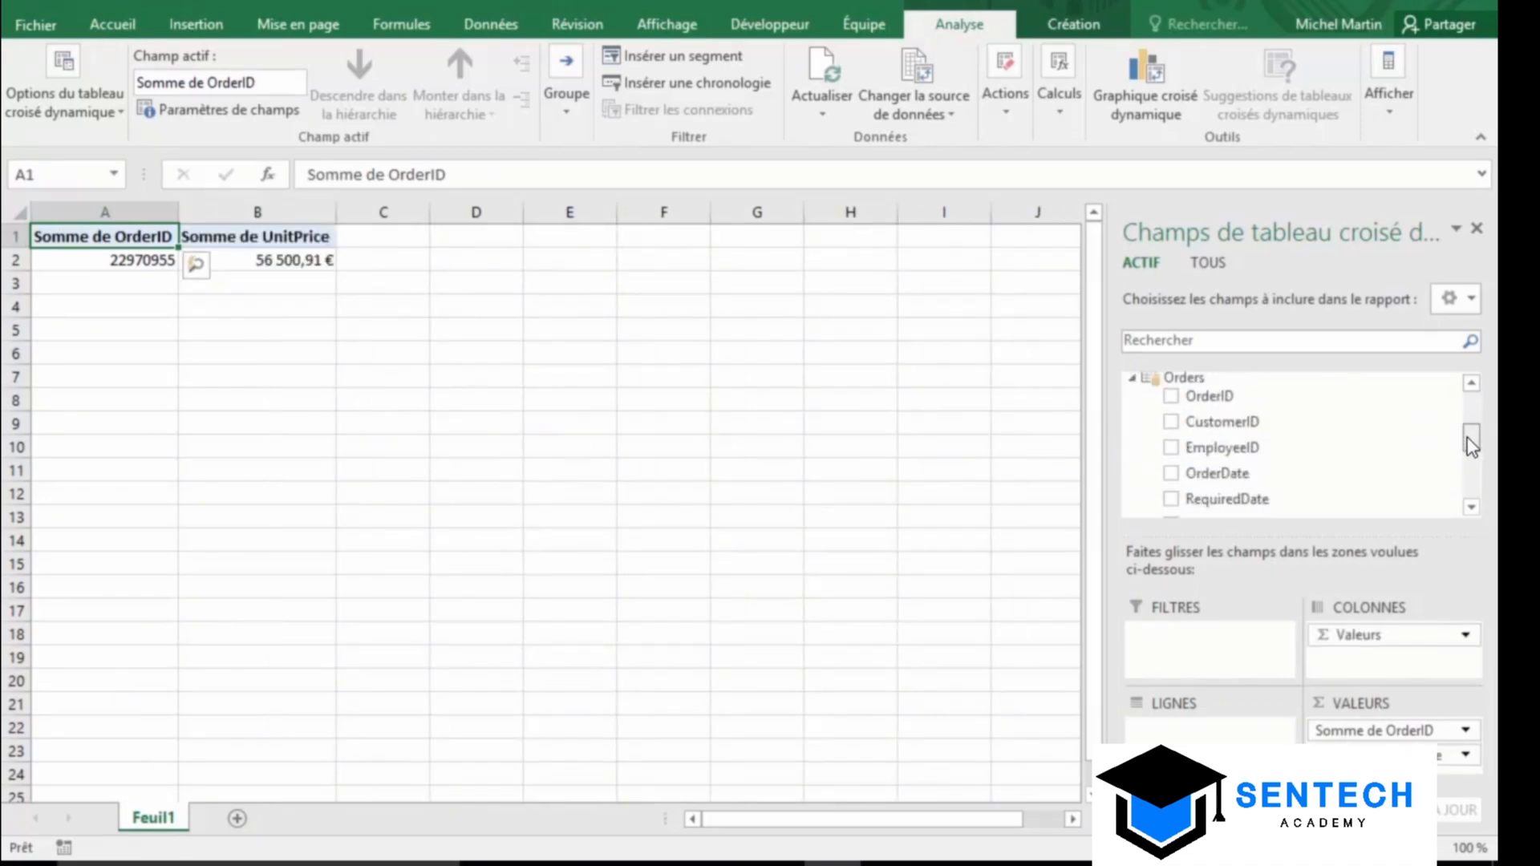
pyautogui.click(1171, 423)
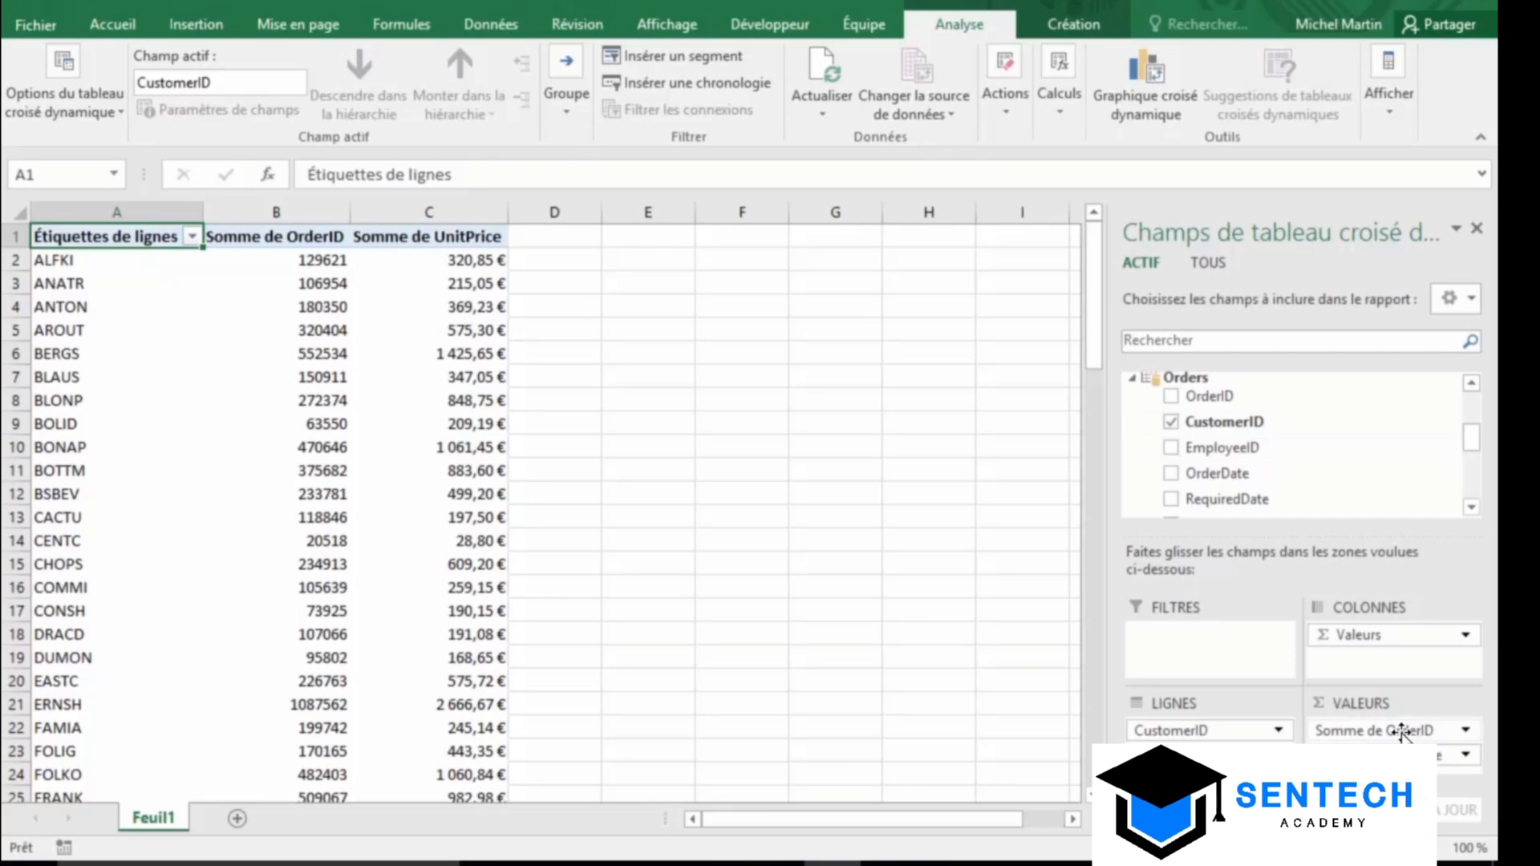
pyautogui.moveTo(1400, 732); pyautogui.dragTo(1223, 742)
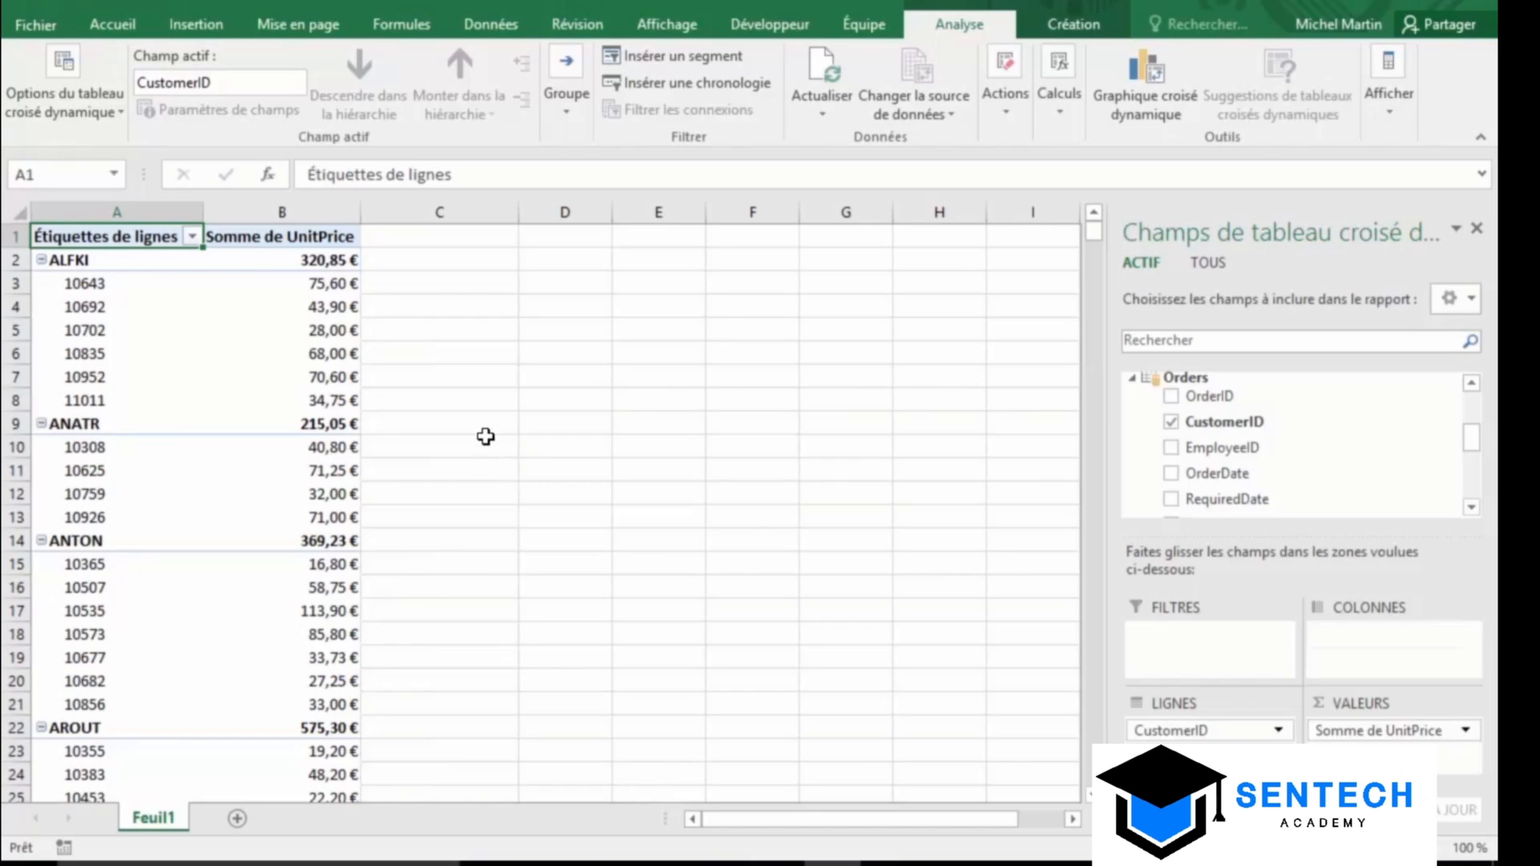
pyautogui.scroll(-4, 491, 445)
pyautogui.scroll(4, 493, 449)
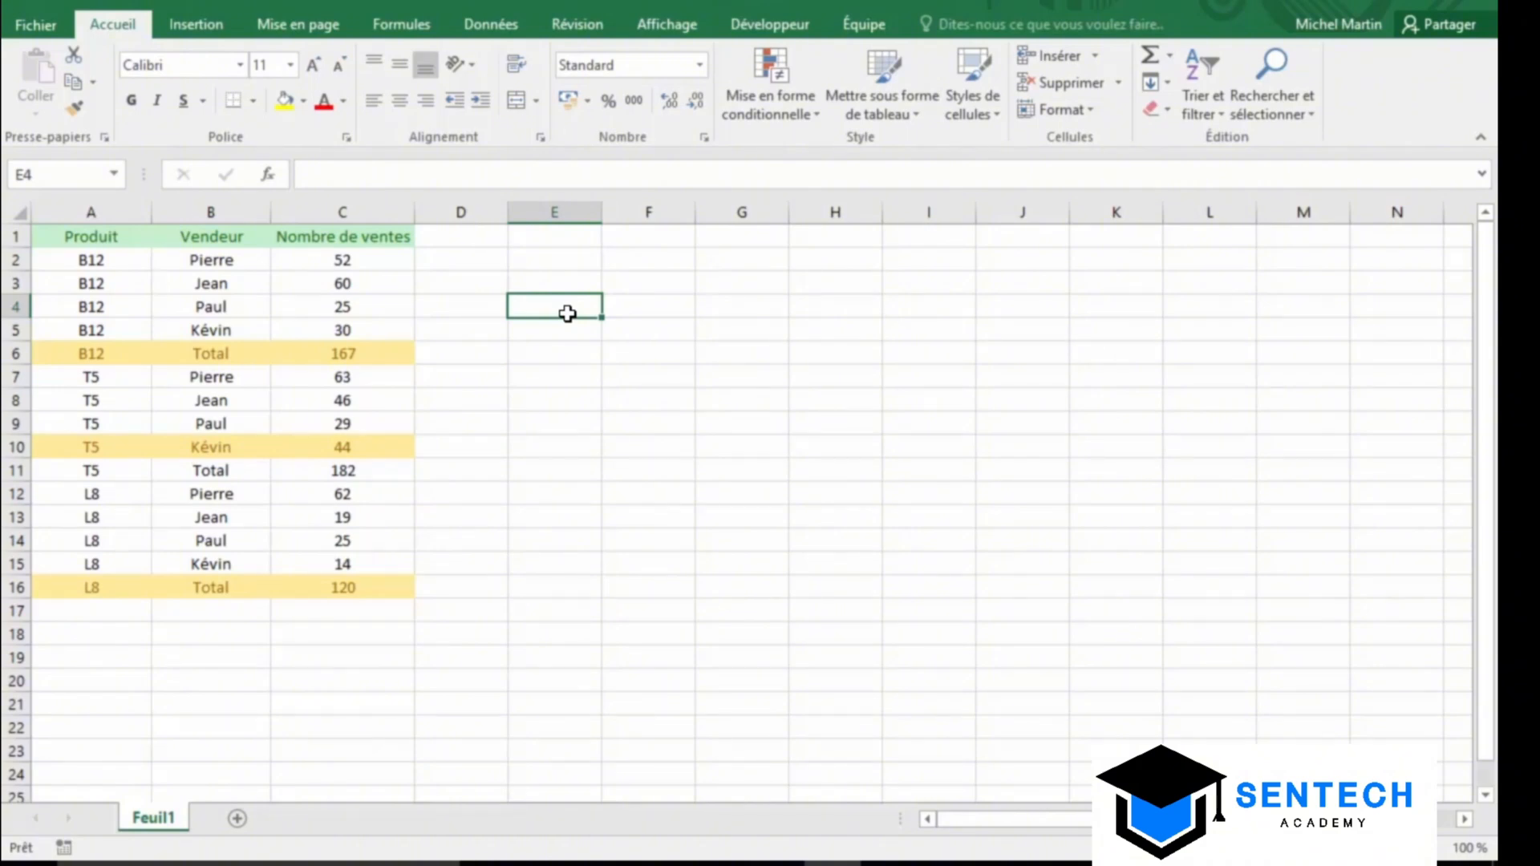
# Apply Quick Analysis data bars to the sales table A1:C5
pyautogui.click(80, 235)
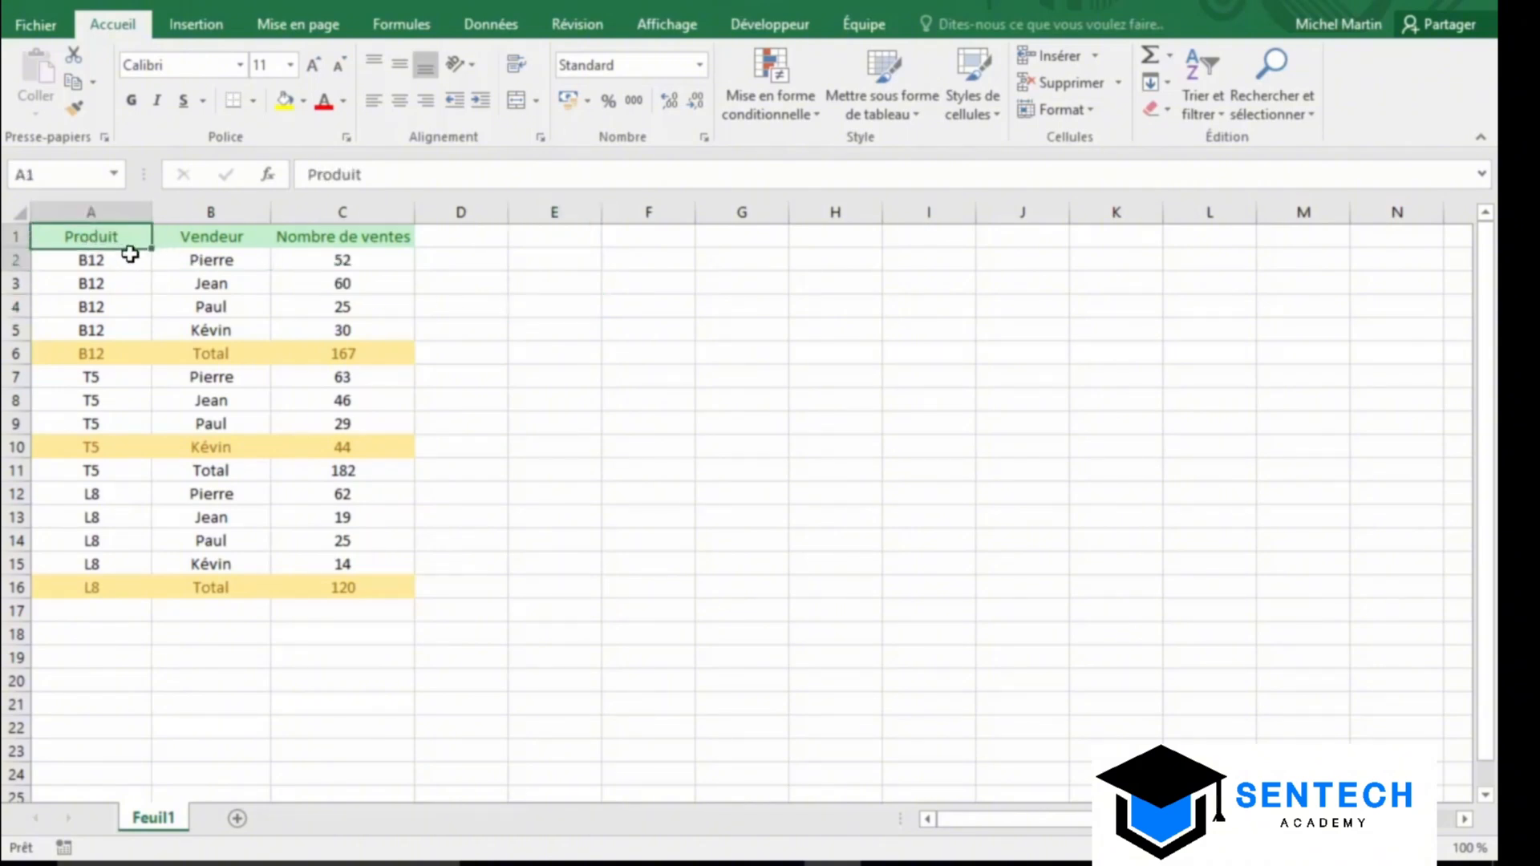
pyautogui.moveTo(130, 253); pyautogui.dragTo(344, 329)
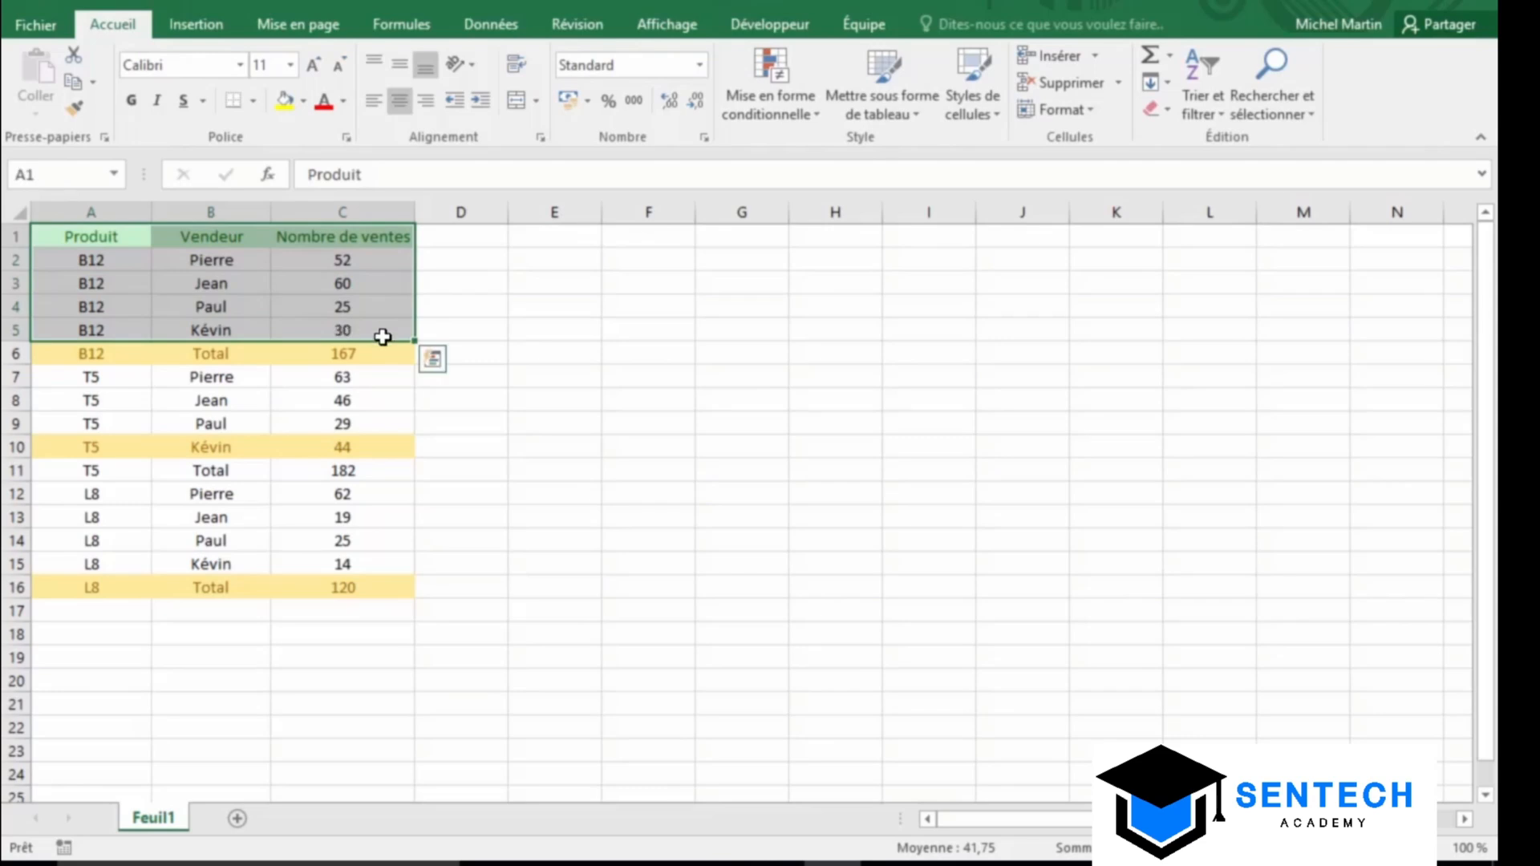
pyautogui.click(433, 363)
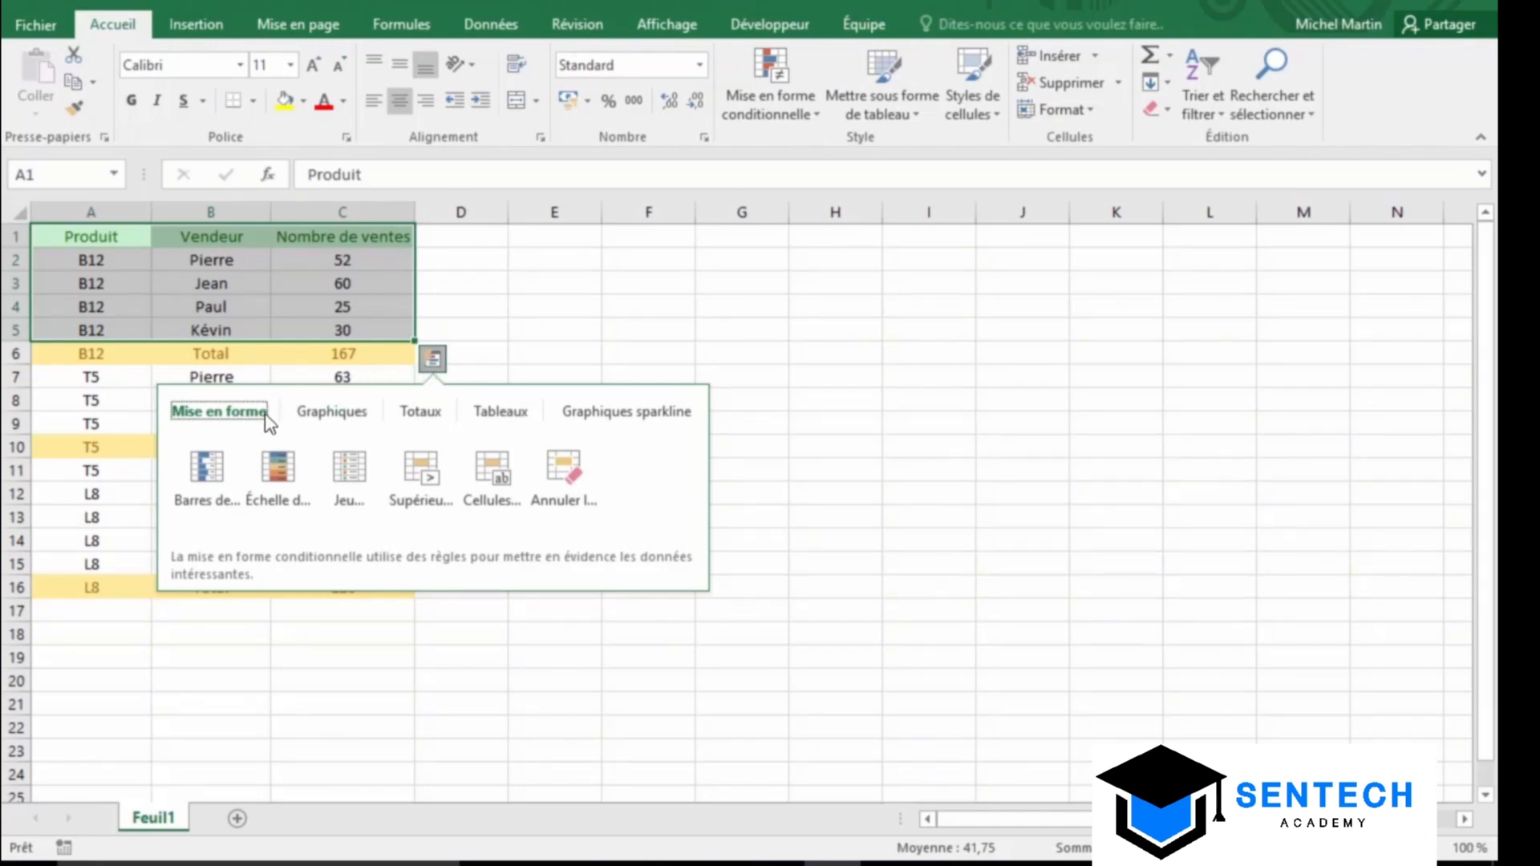
pyautogui.moveTo(425, 411)
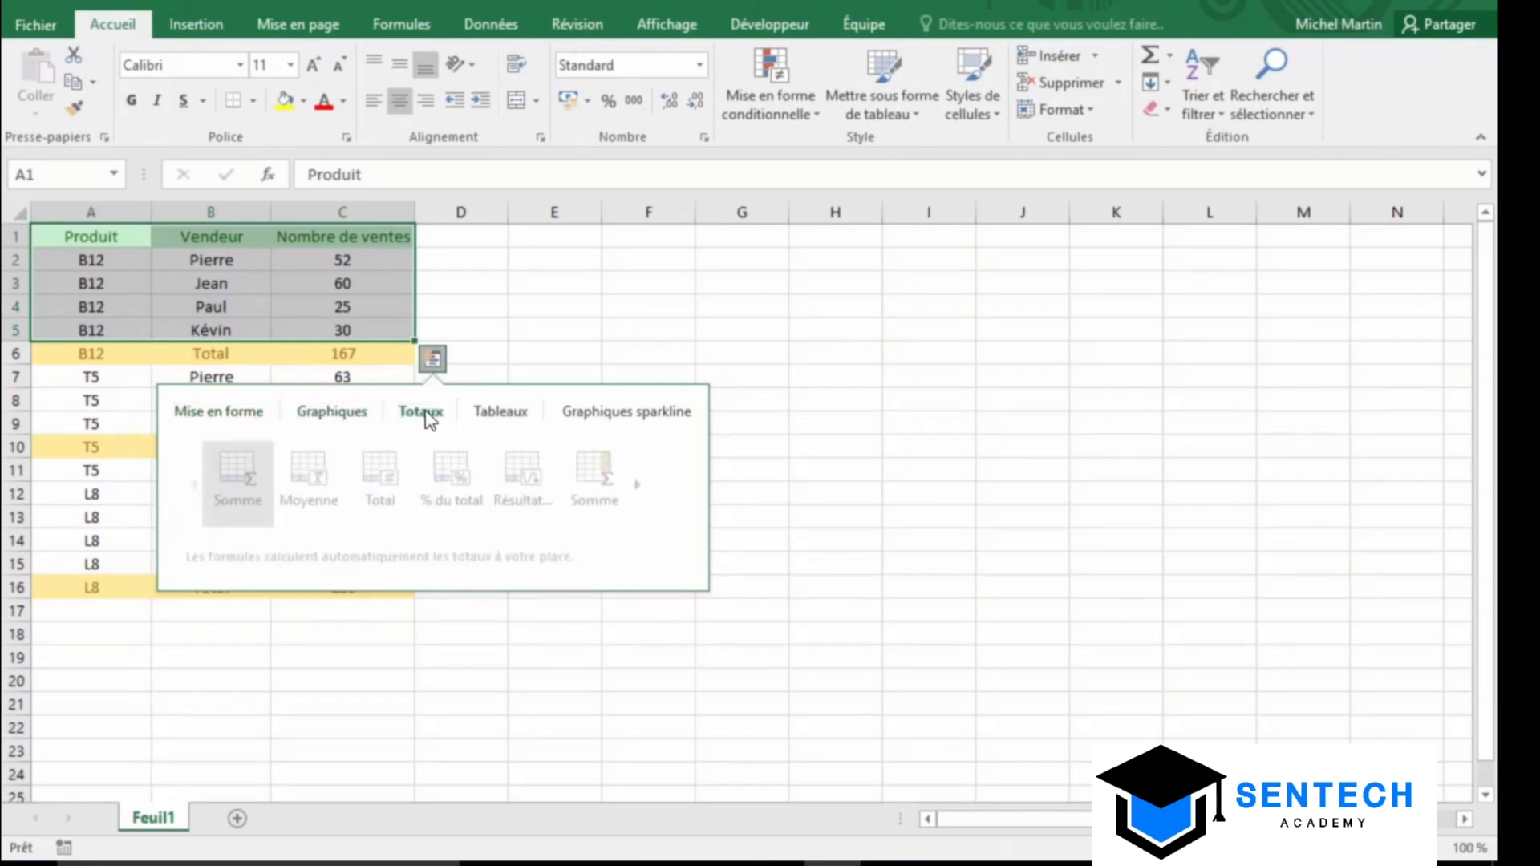
pyautogui.moveTo(624, 419)
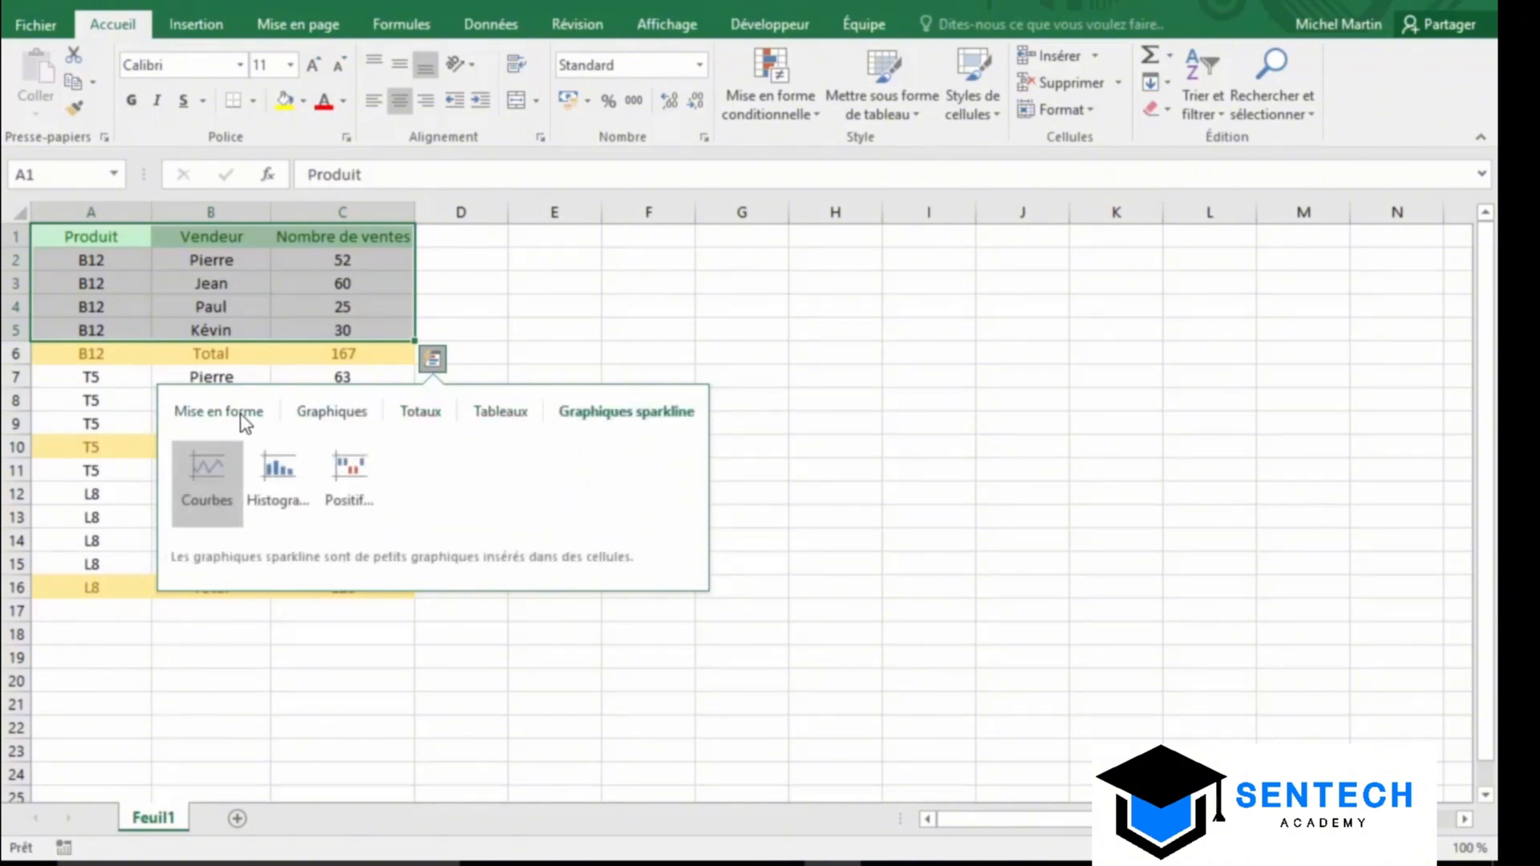
pyautogui.moveTo(239, 417)
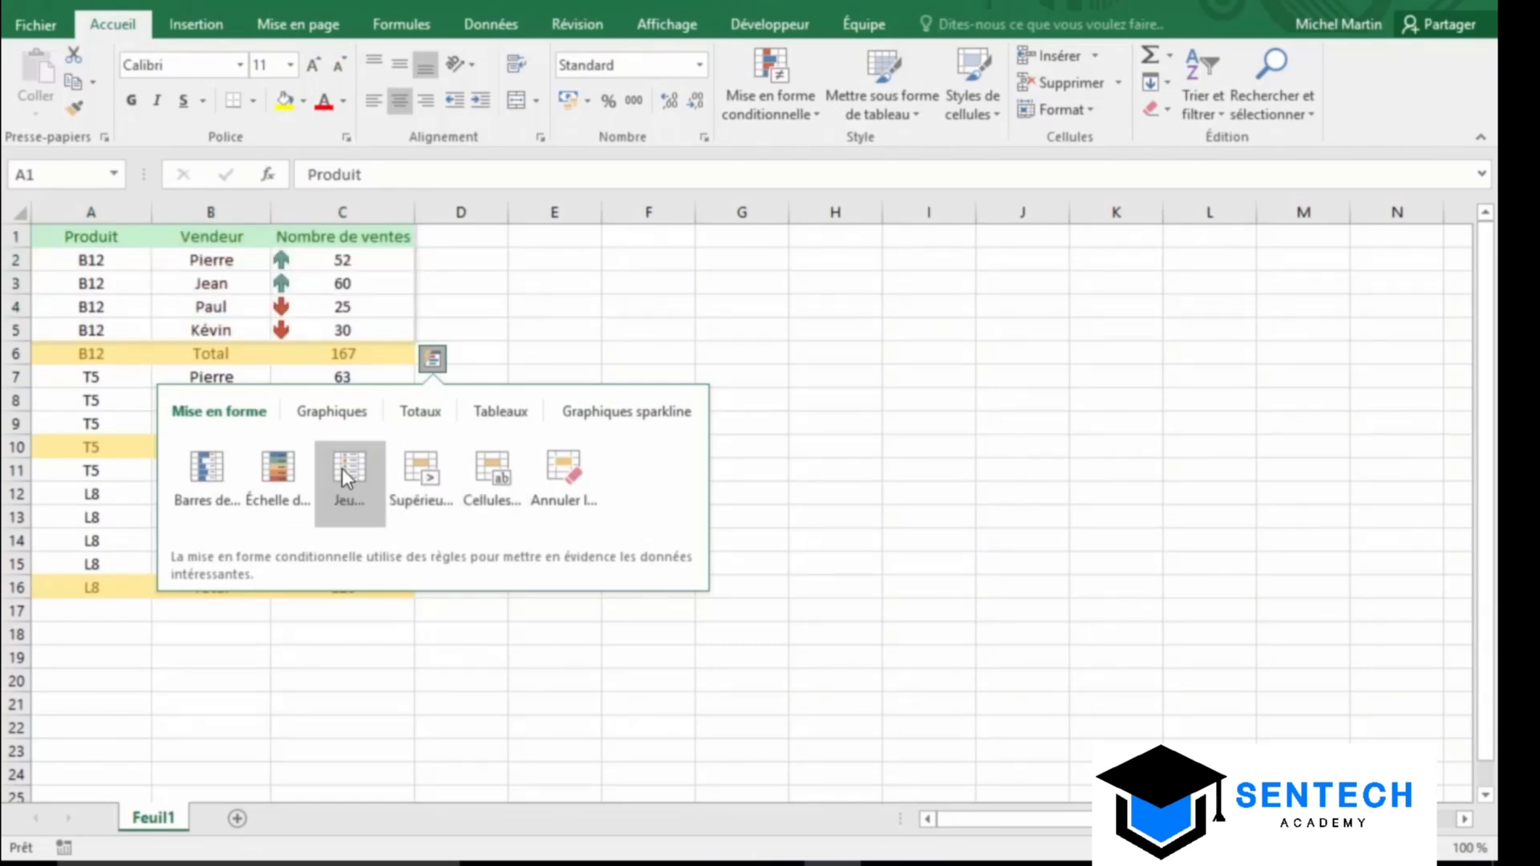
pyautogui.click(192, 478)
pyautogui.click(545, 335)
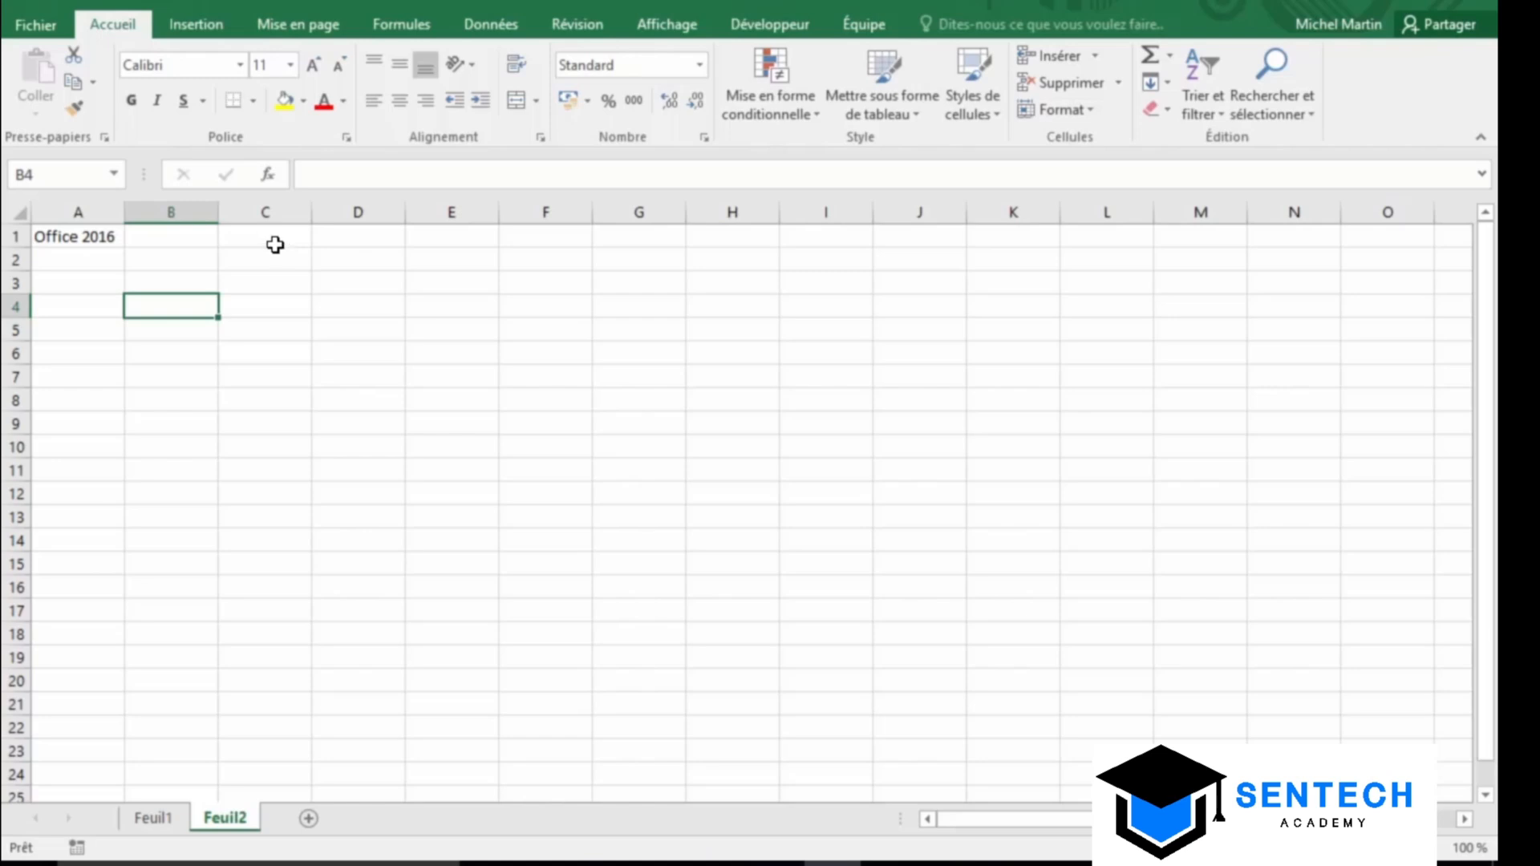
# Search the Office Store for 'search the web' and trust the Search The Web add-in
pyautogui.click(218, 24)
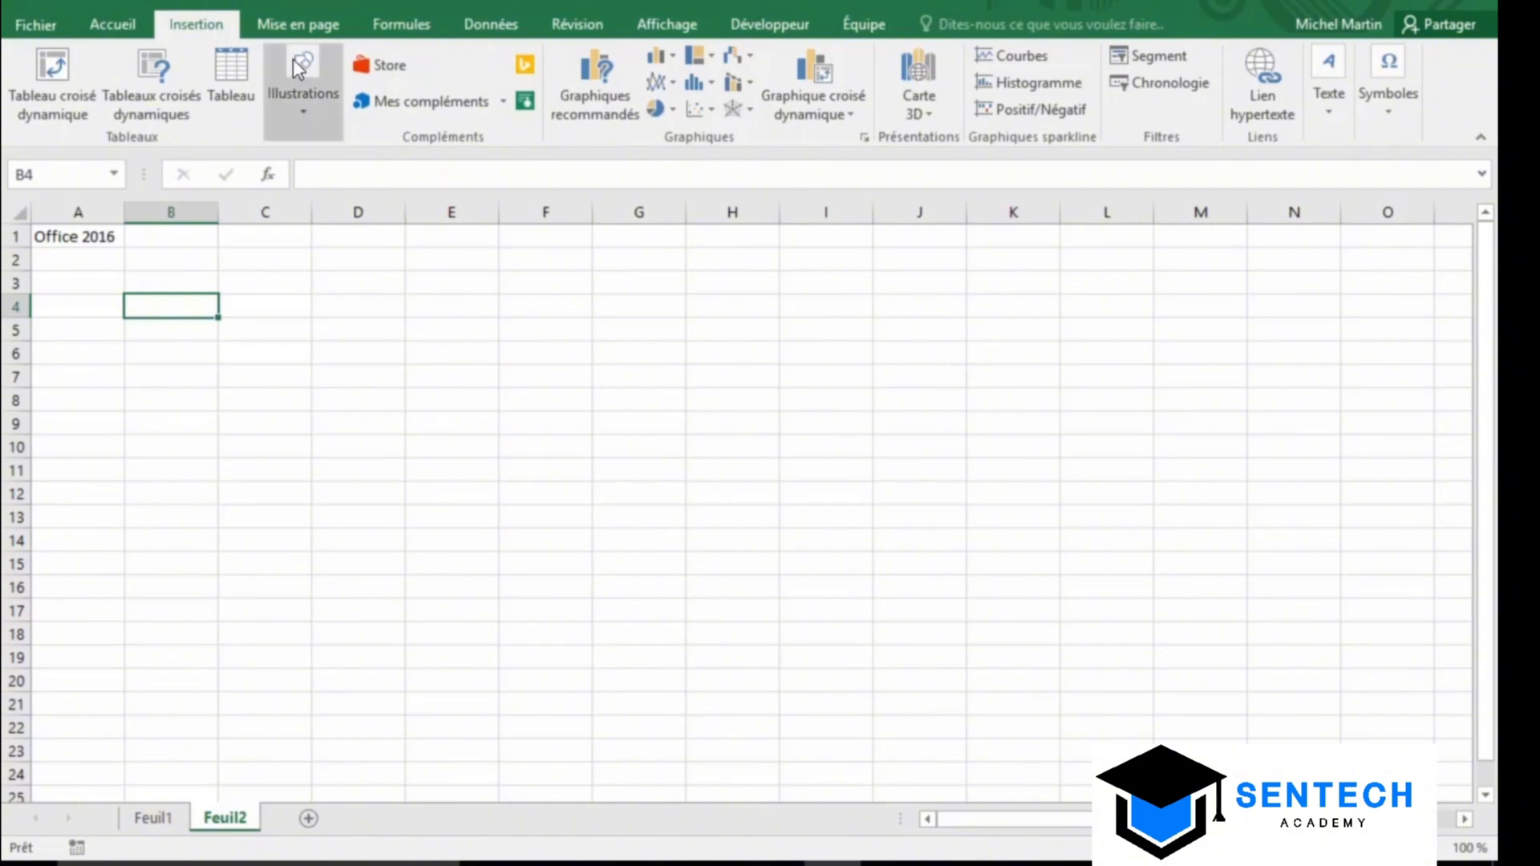
pyautogui.click(436, 109)
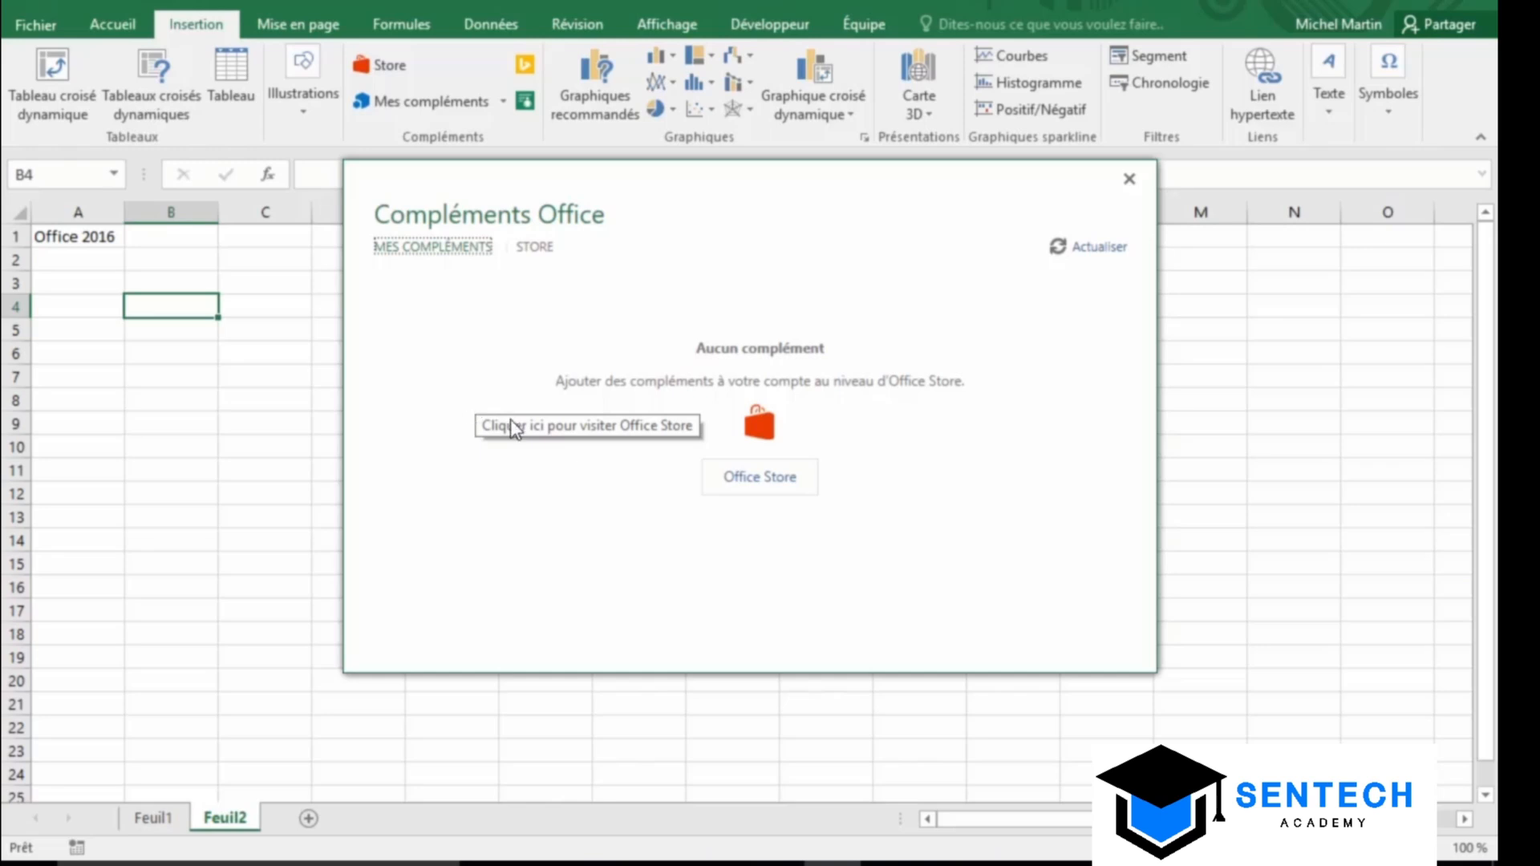
pyautogui.click(768, 492)
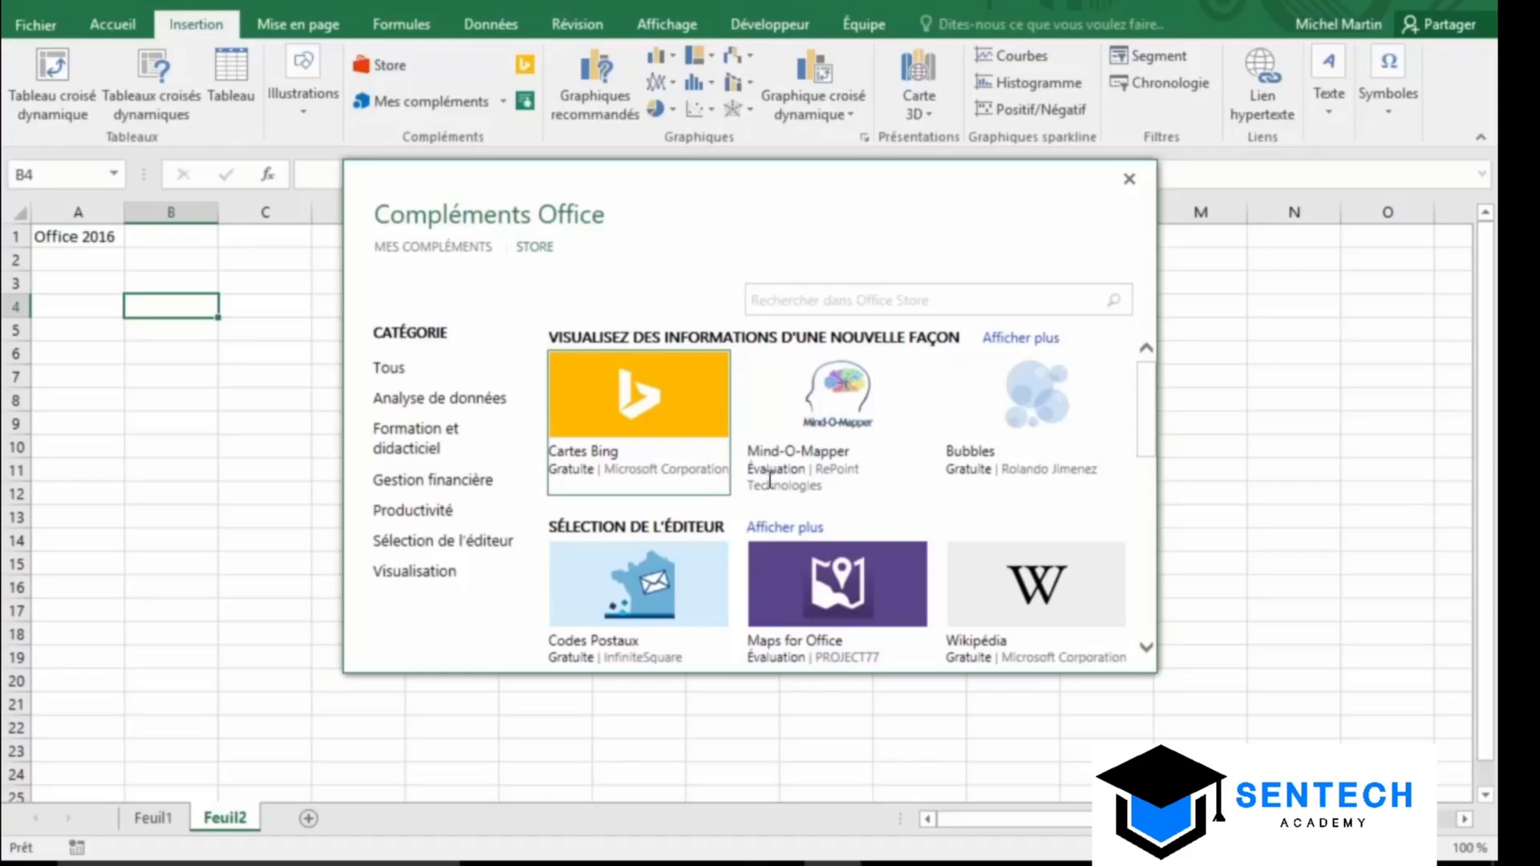
pyautogui.click(790, 301)
pyautogui.write('search the web')
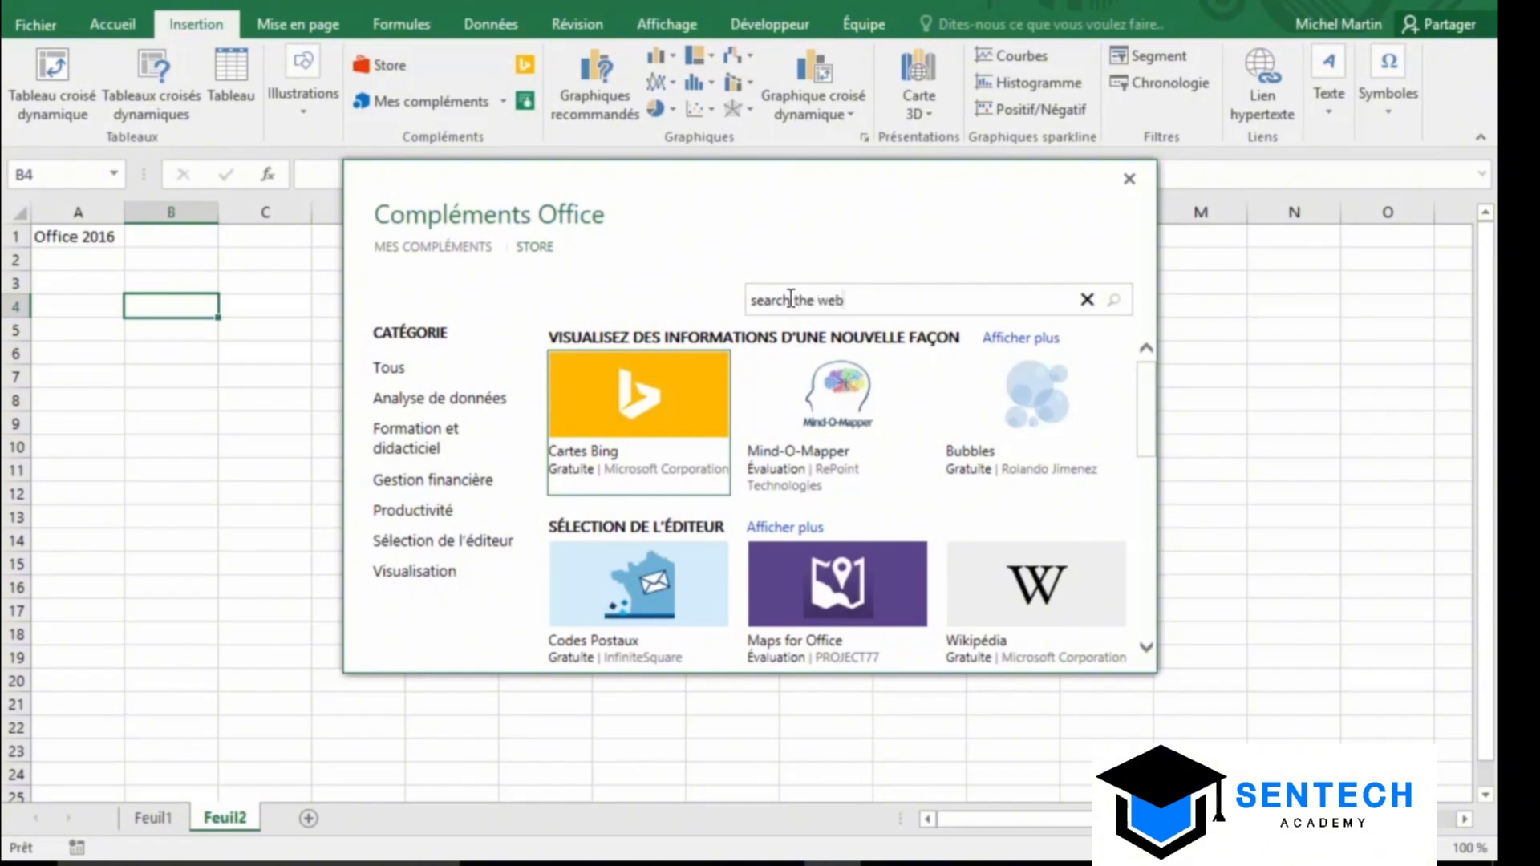
pyautogui.press('Return')
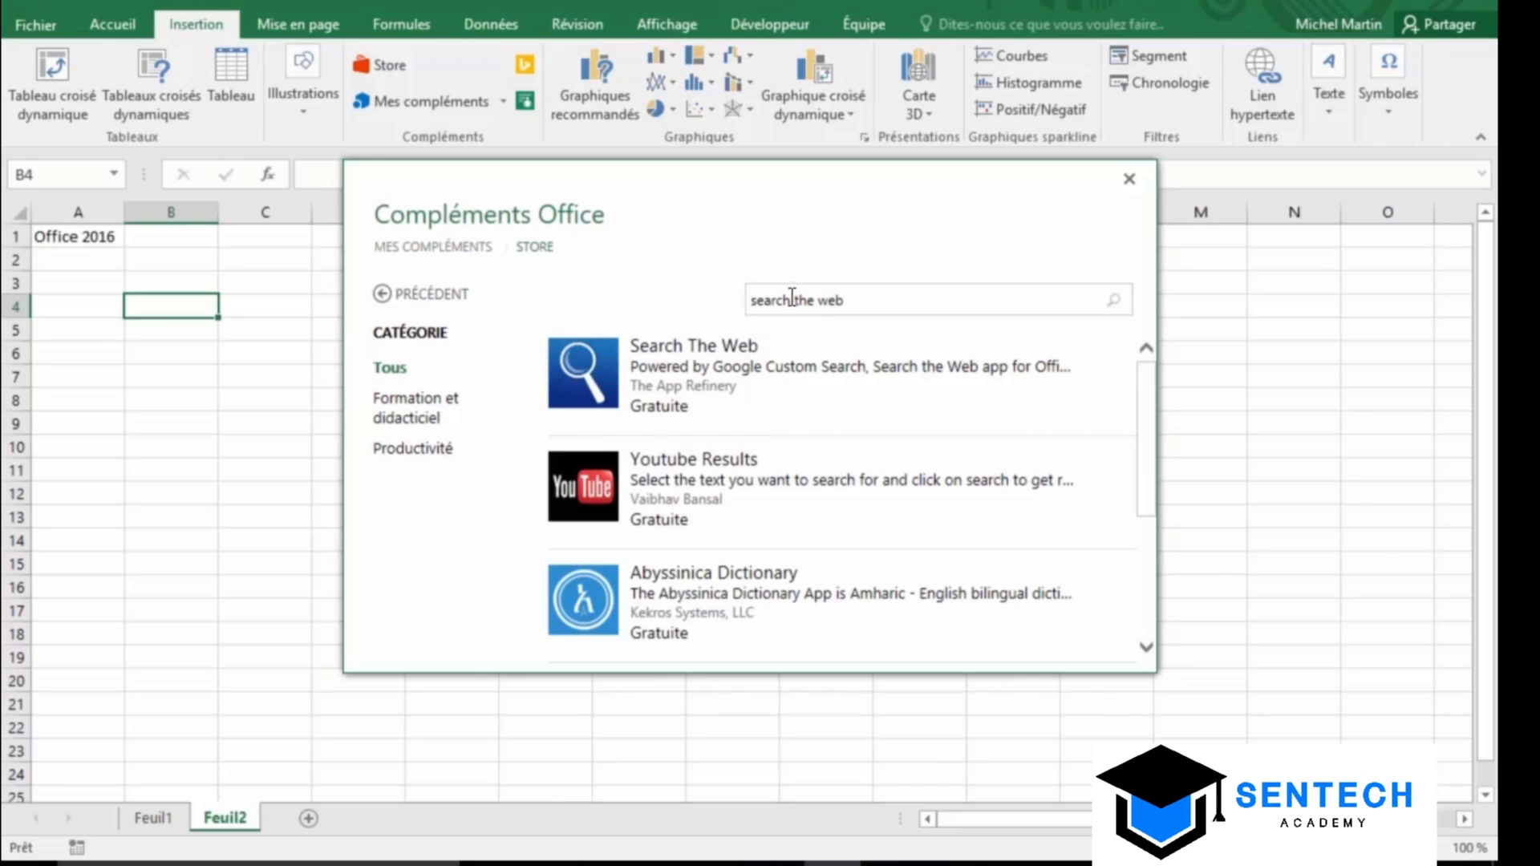
pyautogui.click(599, 377)
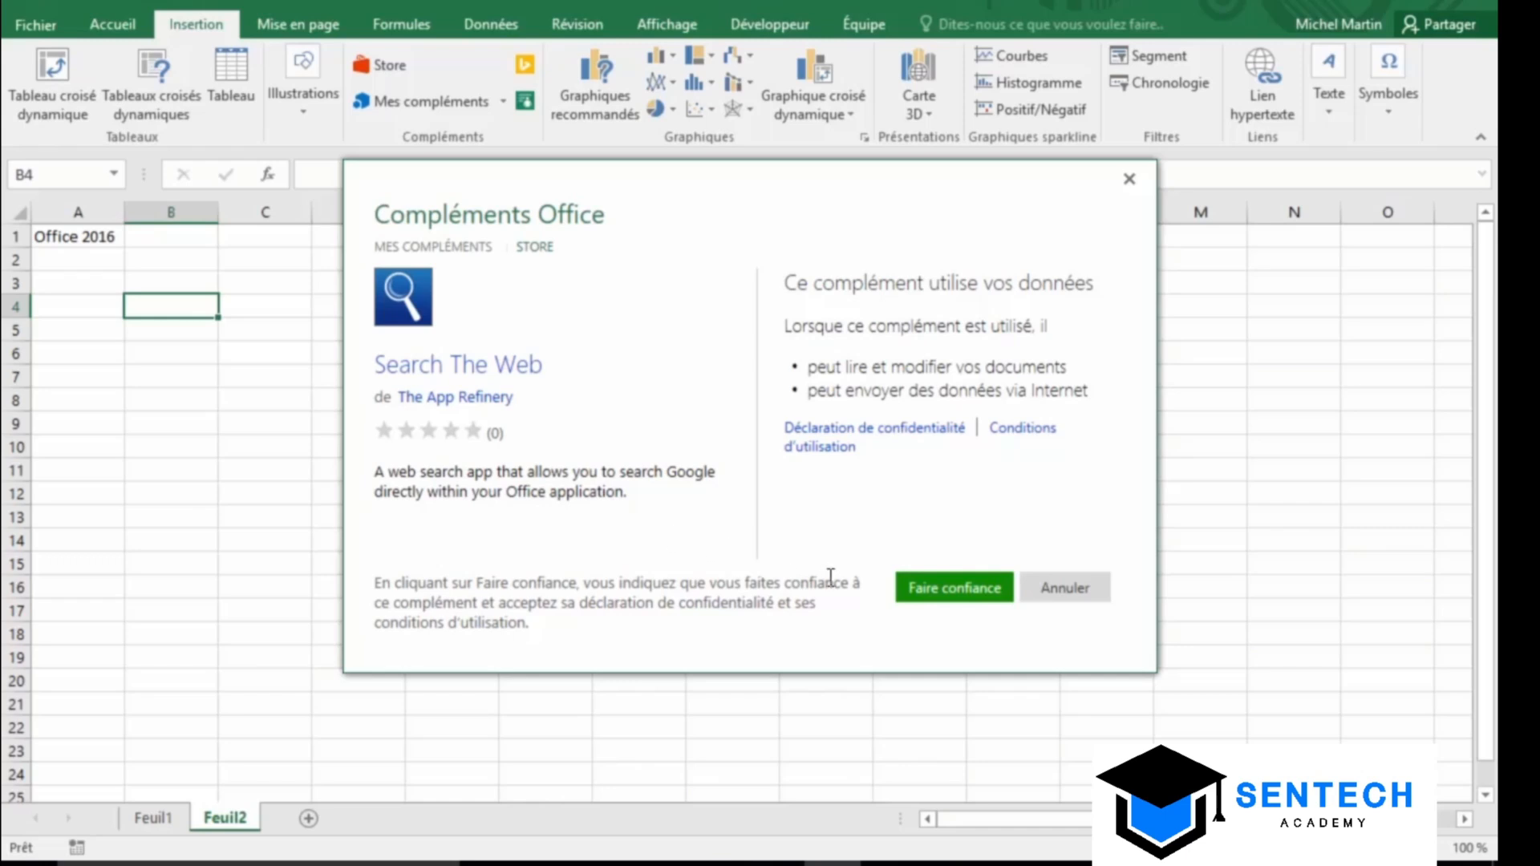
pyautogui.click(944, 607)
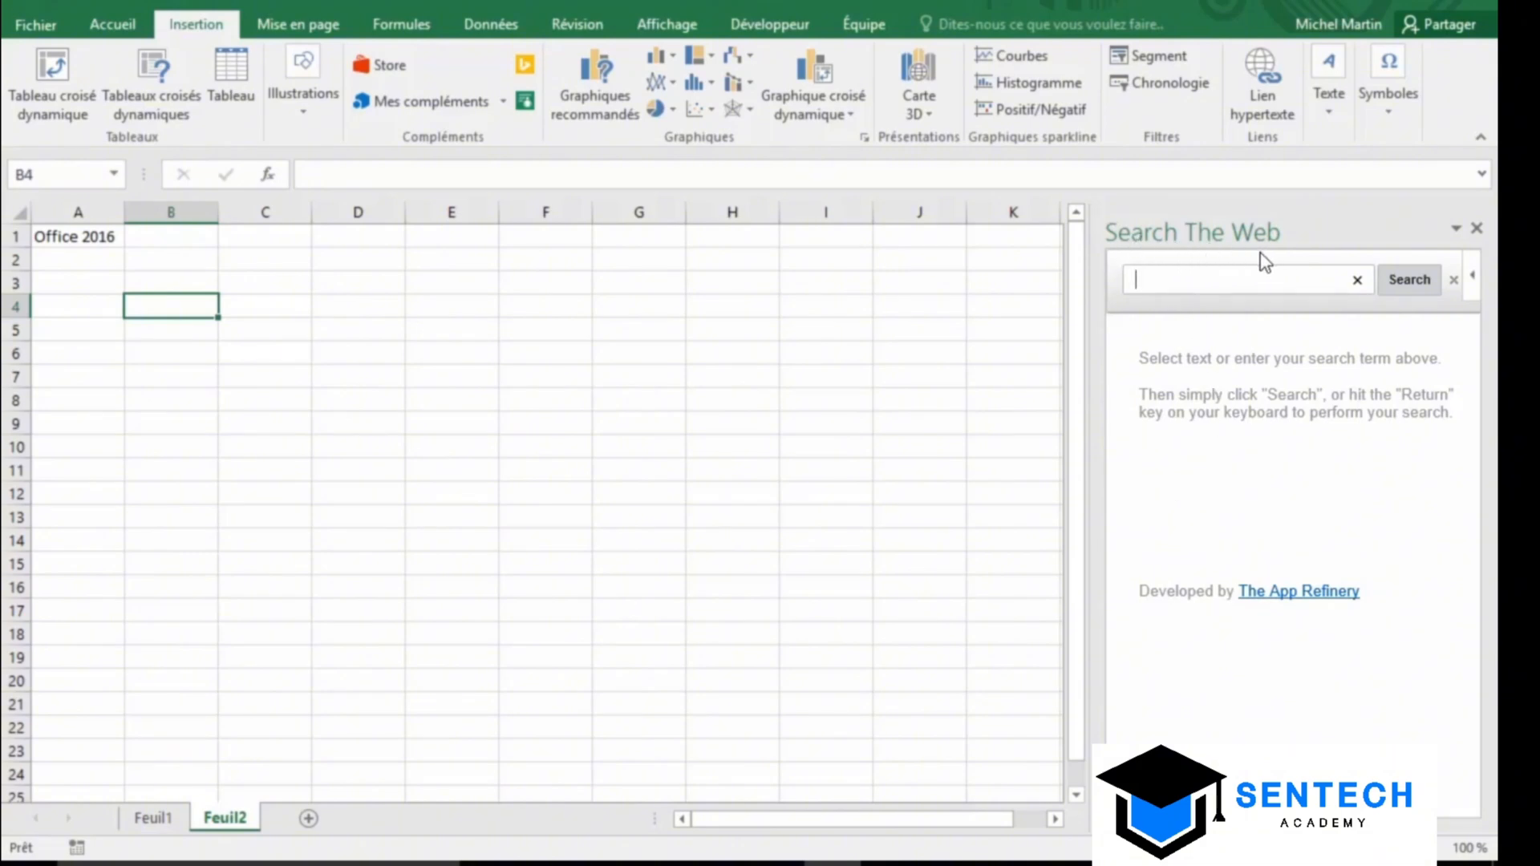
# Search the web for A1's 'Office 2016' in the add-in pane and browse the results
pyautogui.click(62, 237)
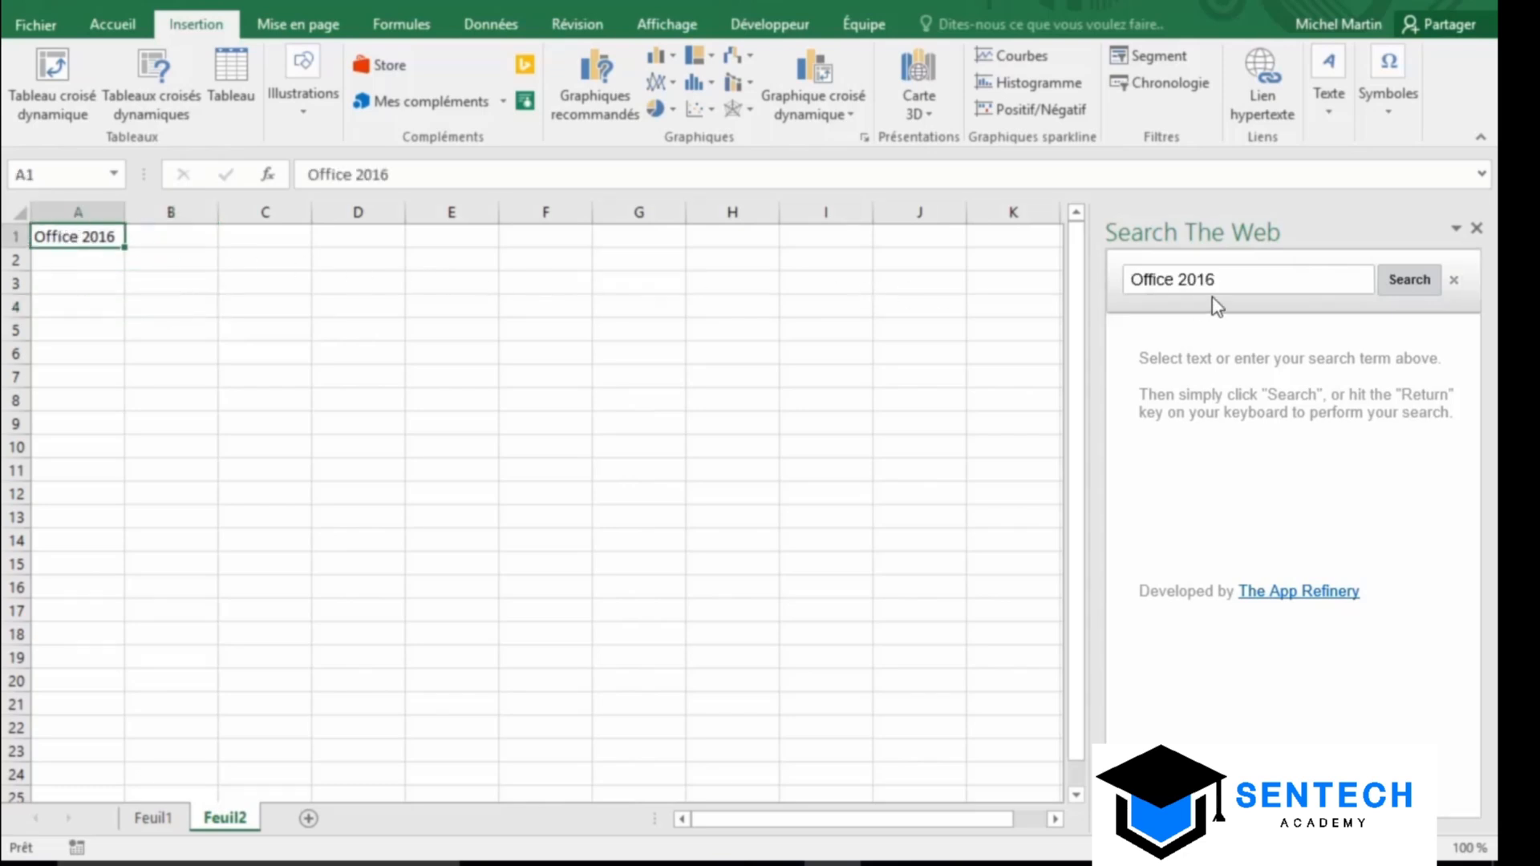
pyautogui.click(1417, 283)
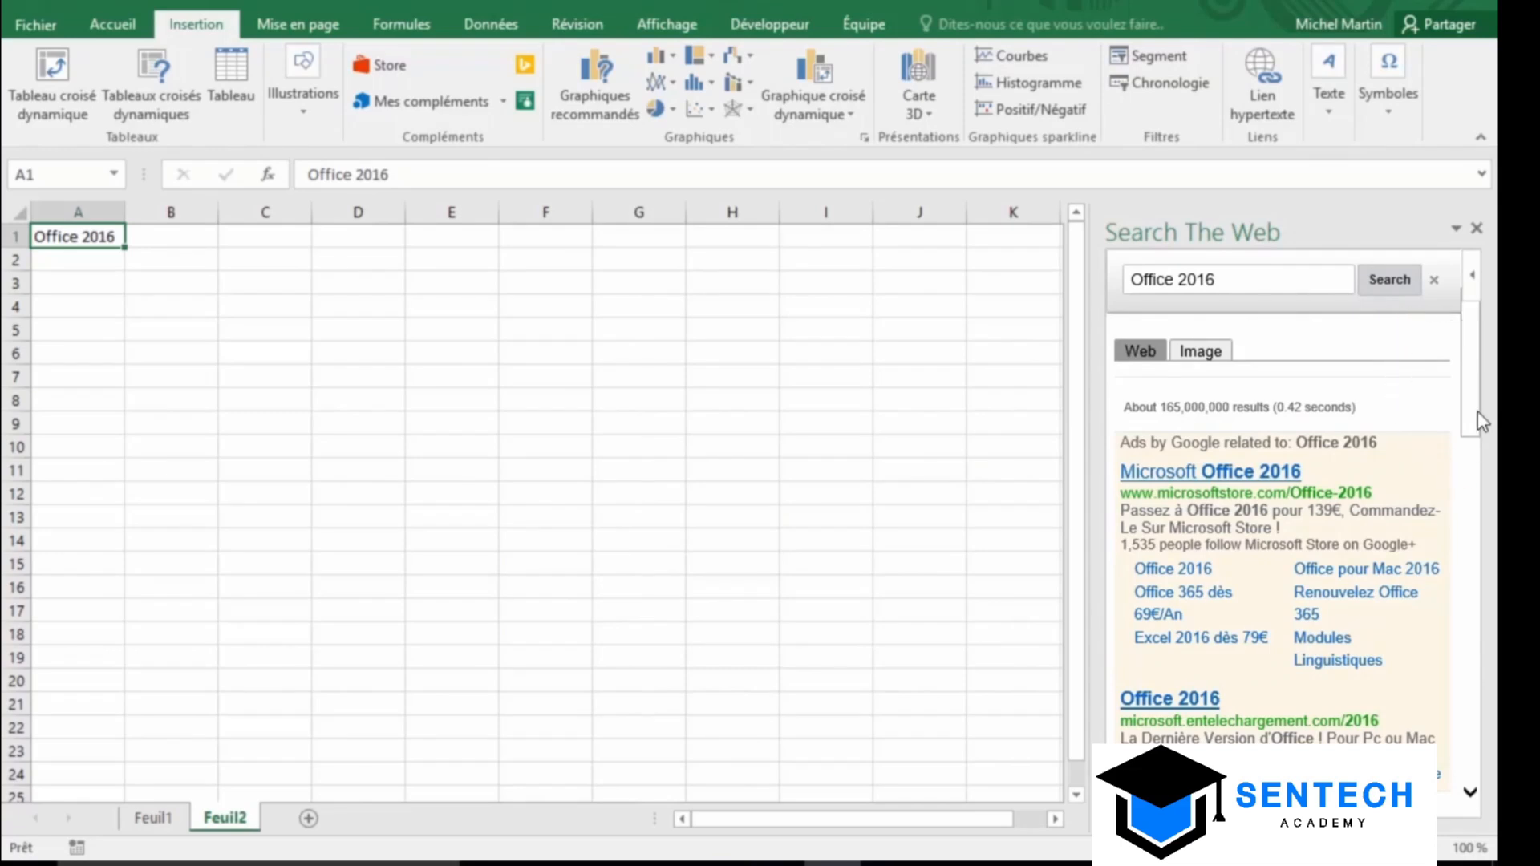
pyautogui.moveTo(1477, 412); pyautogui.dragTo(1473, 656)
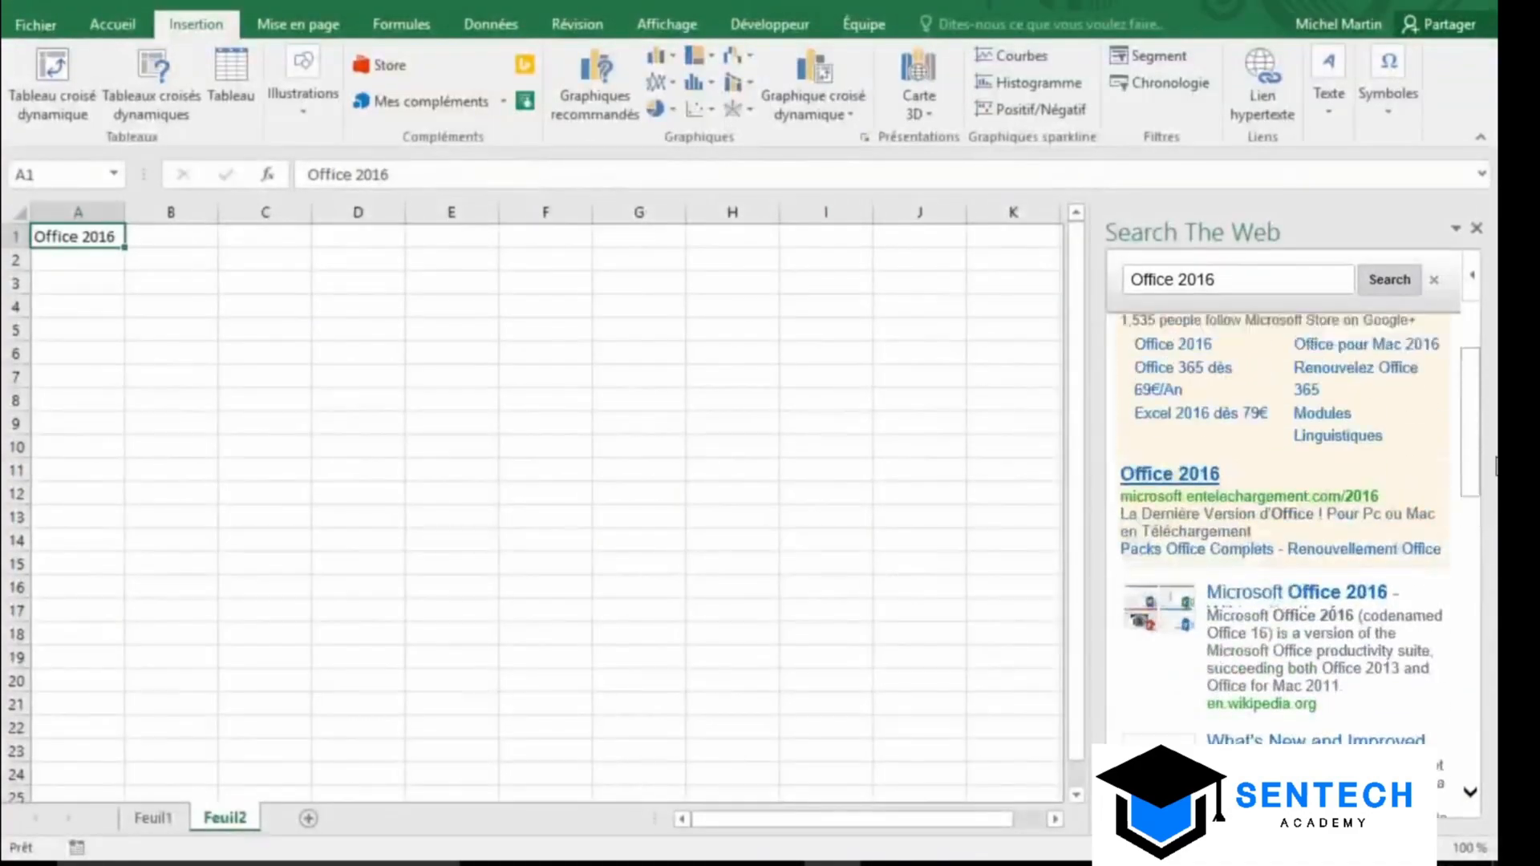
pyautogui.scroll(3, 1347, 442)
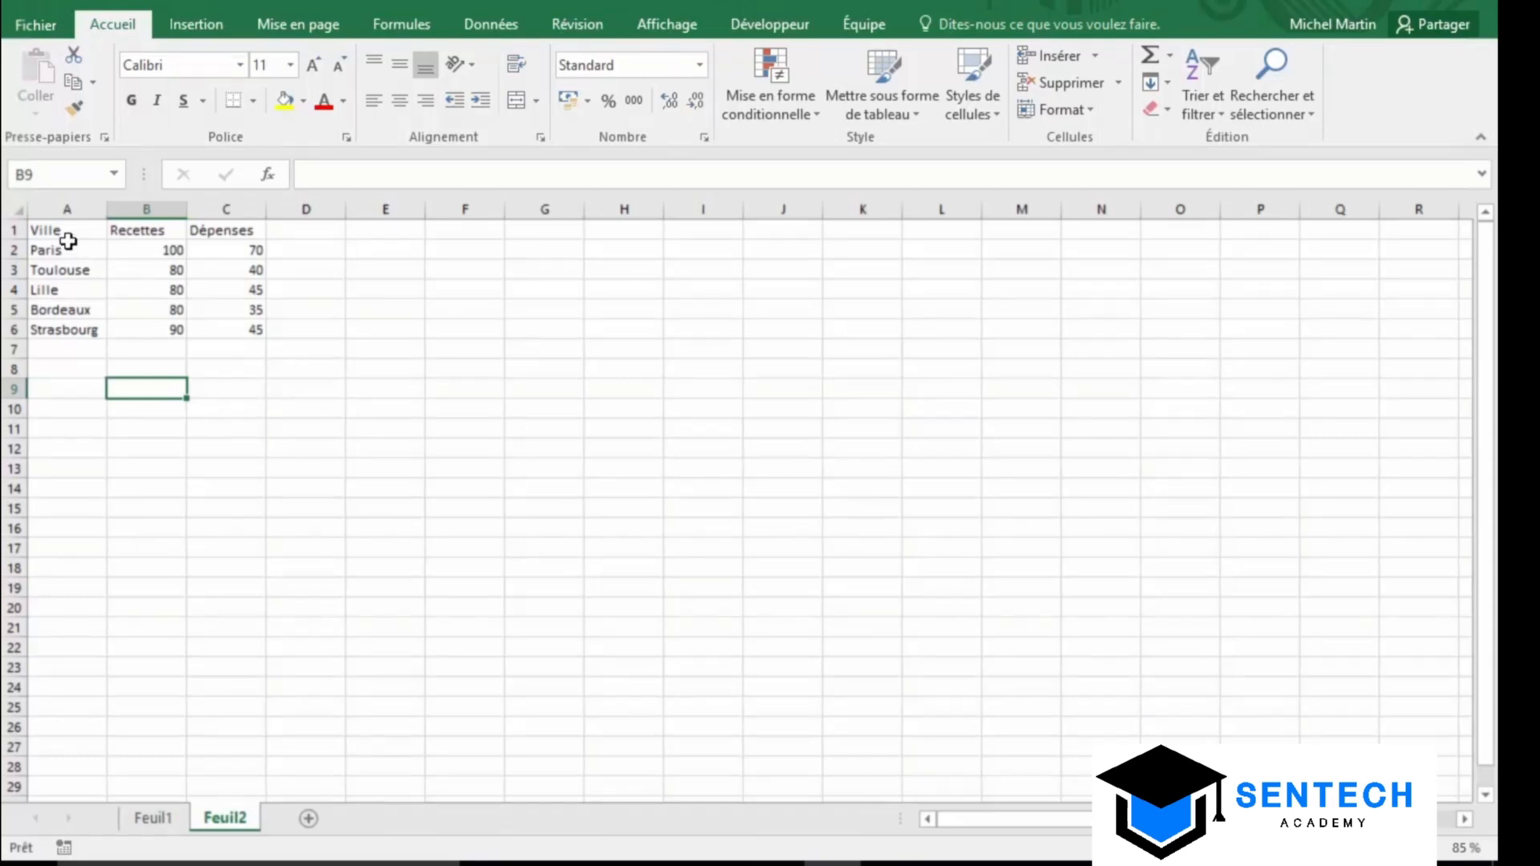
# Insert a Bing map from the city table A1:C6 and show each city's location
pyautogui.moveTo(62, 239); pyautogui.dragTo(243, 328)
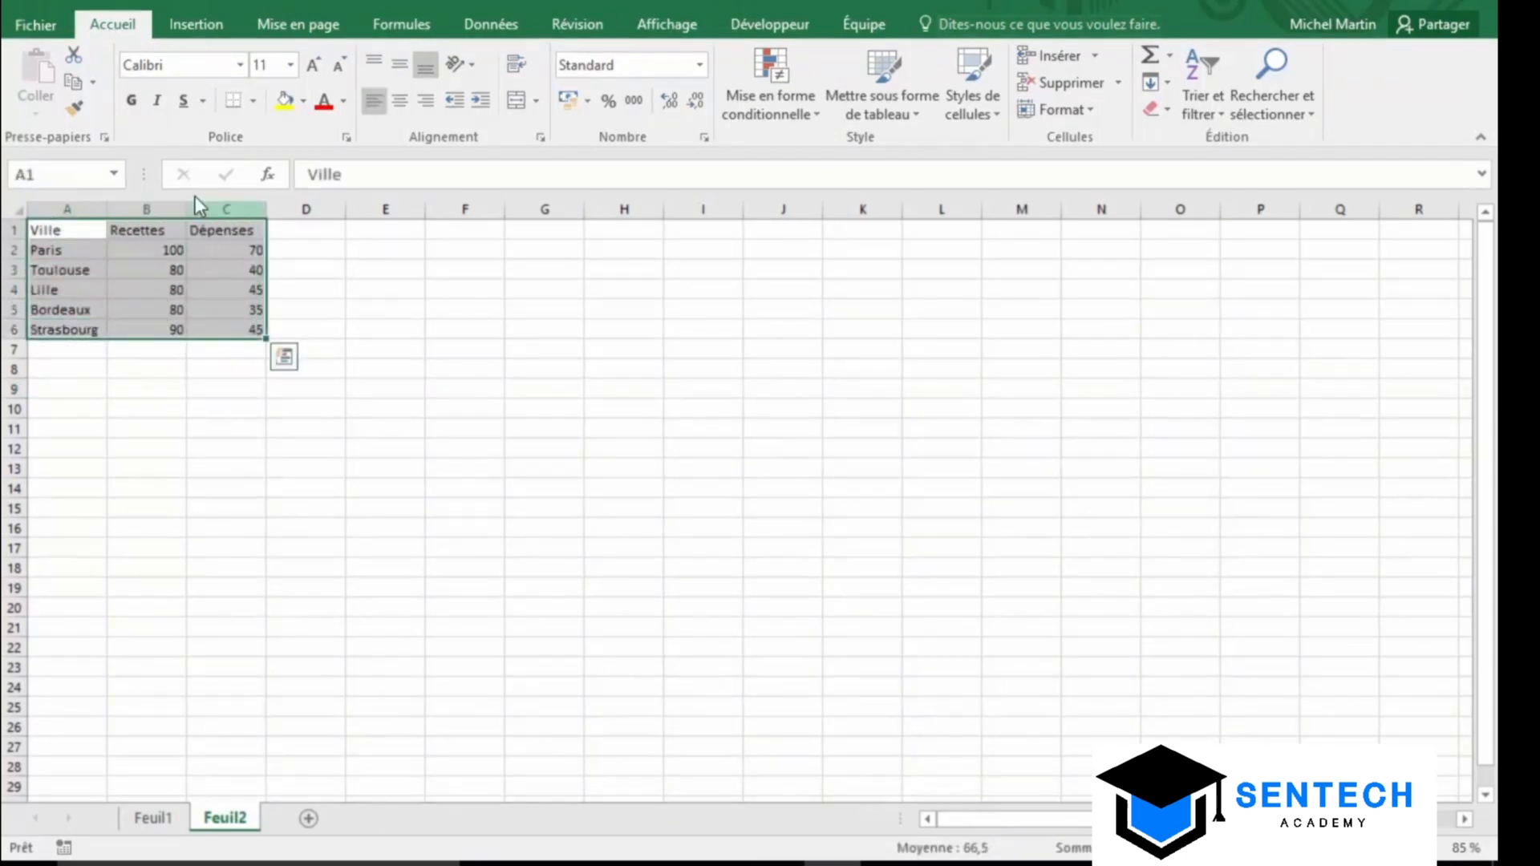
pyautogui.click(218, 32)
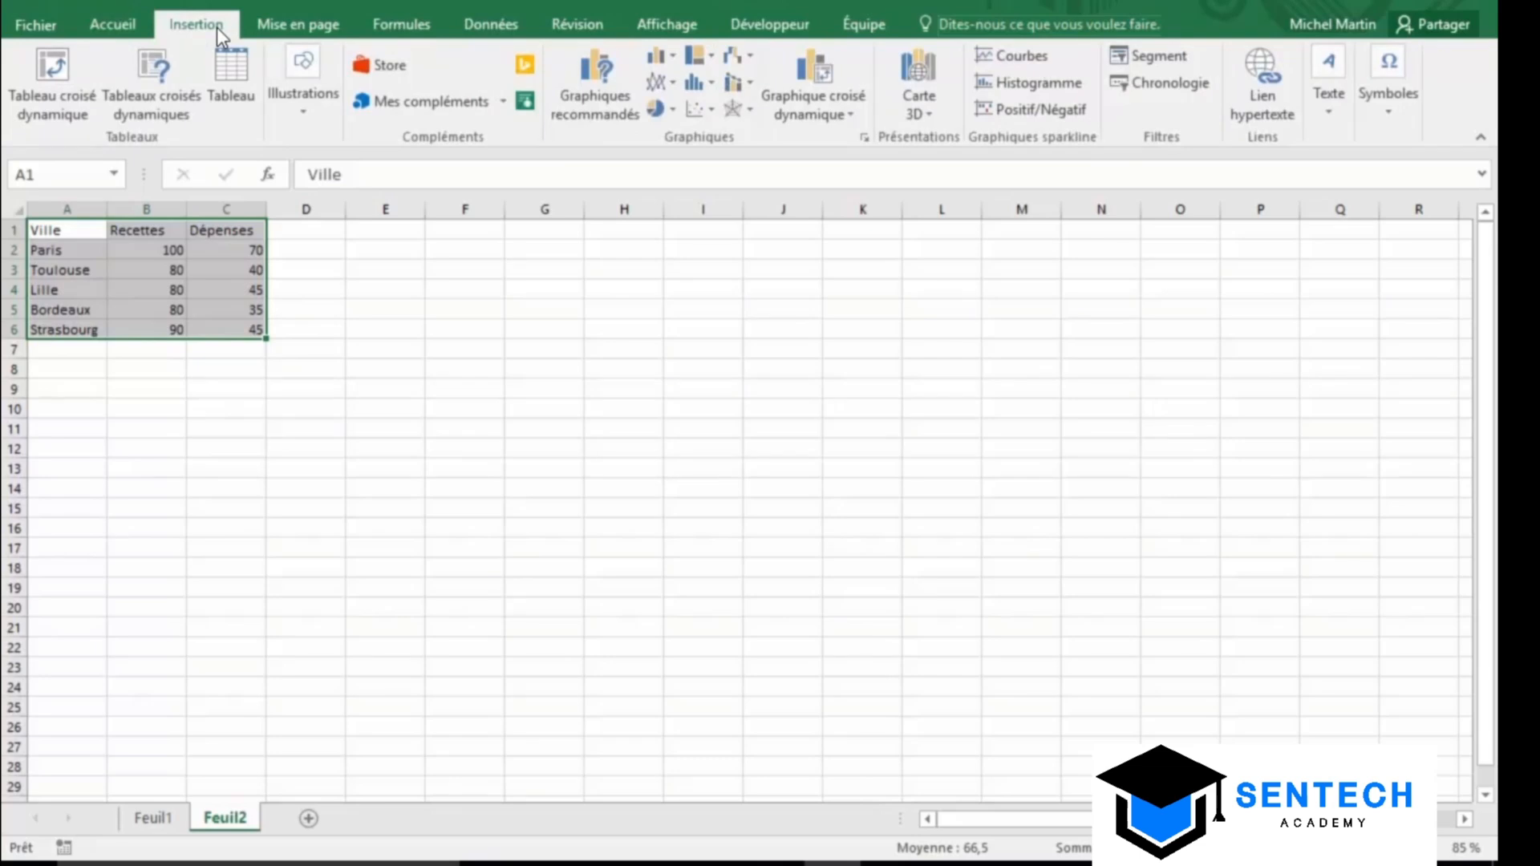
pyautogui.click(531, 71)
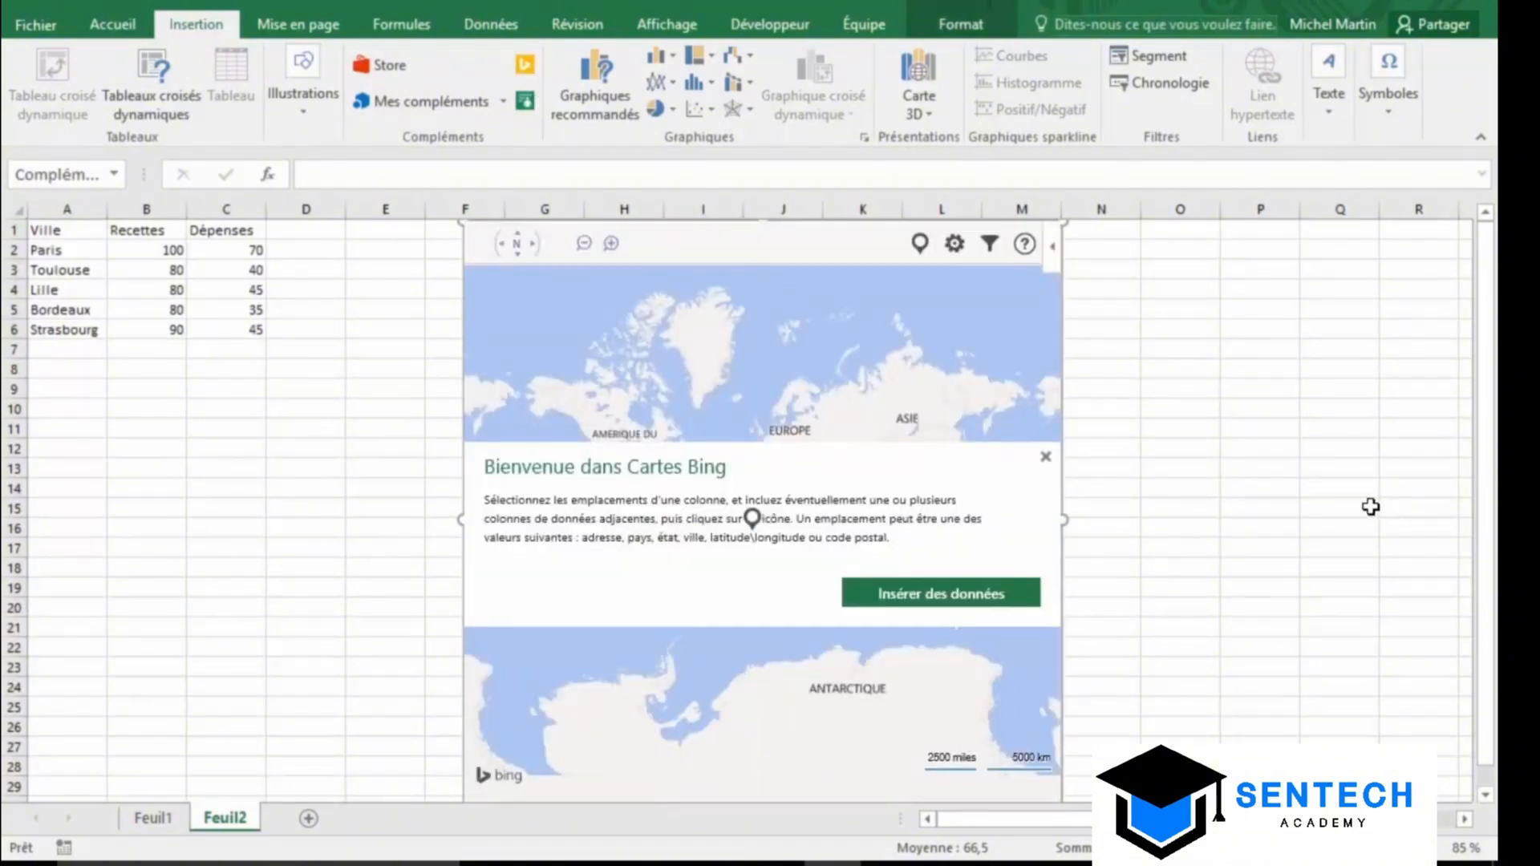
pyautogui.click(1047, 457)
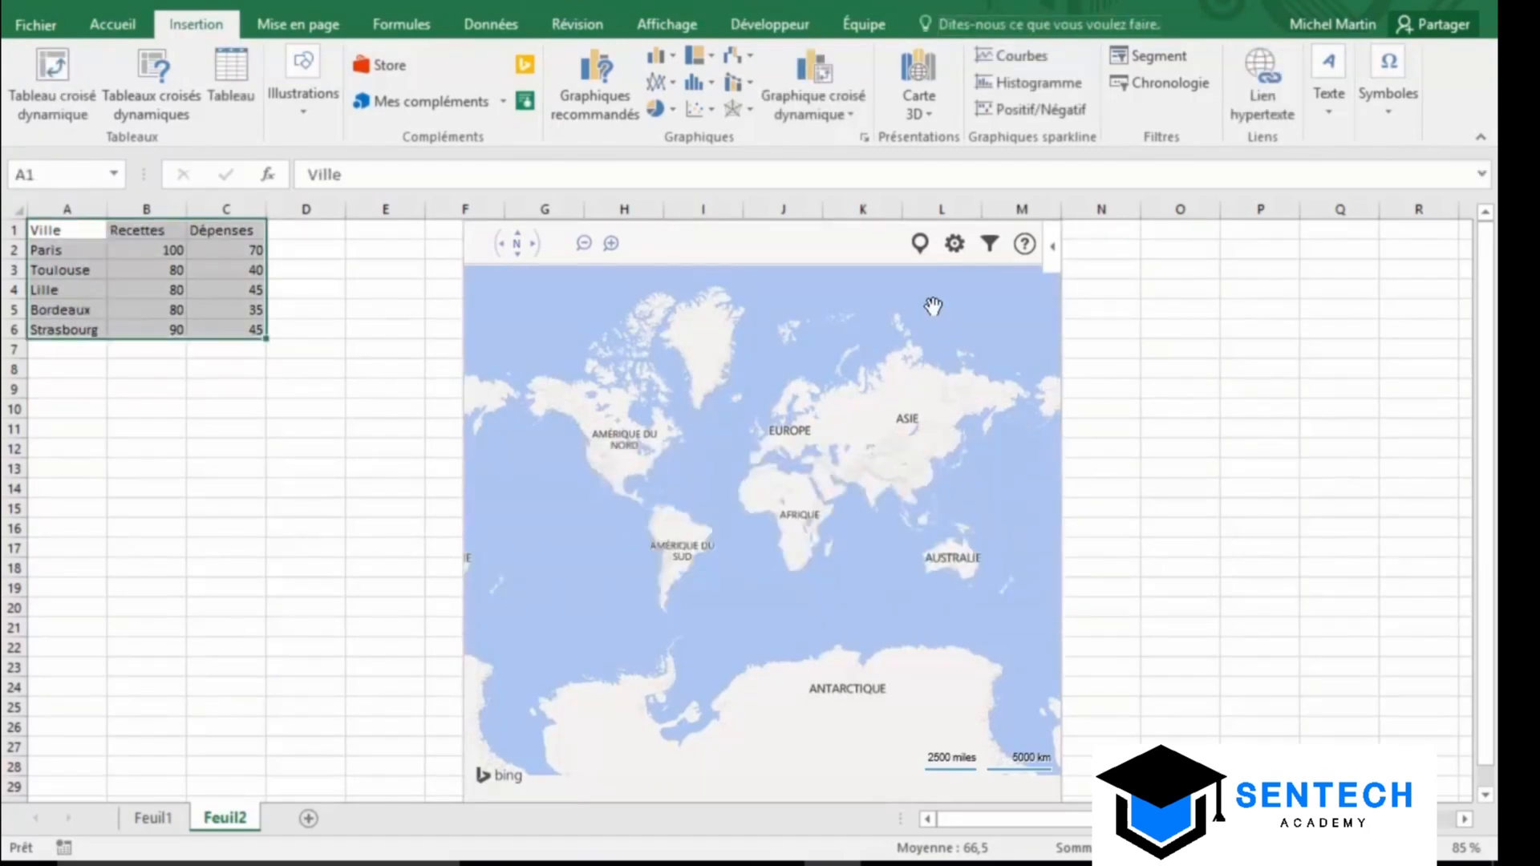
pyautogui.click(921, 243)
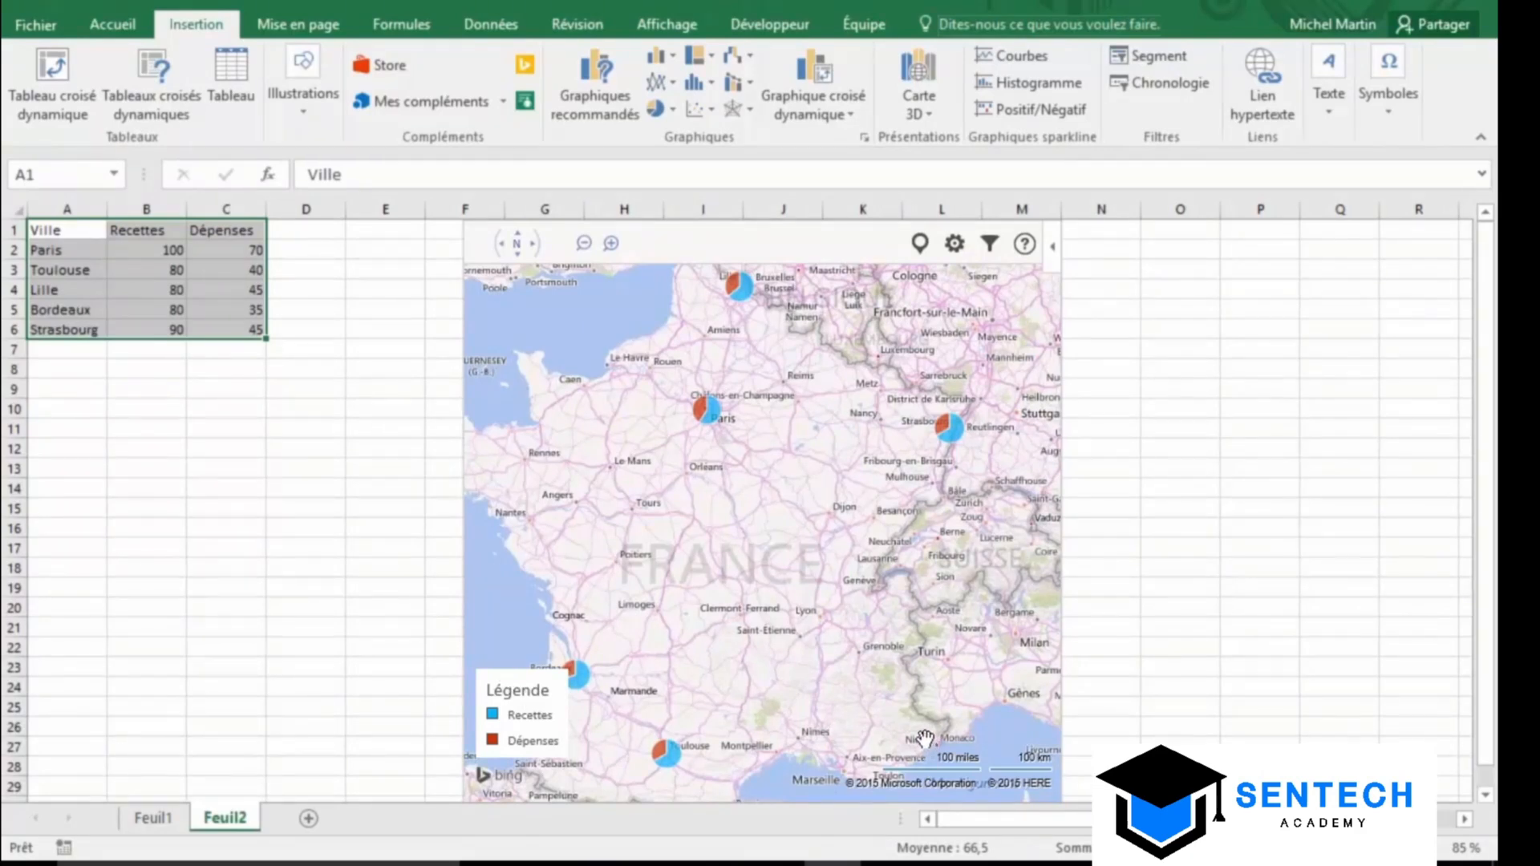
# Switch the map to aerial view, colour Recettes slices yellow and Dépenses slices teal, then show the Insertion tab
pyautogui.click(955, 244)
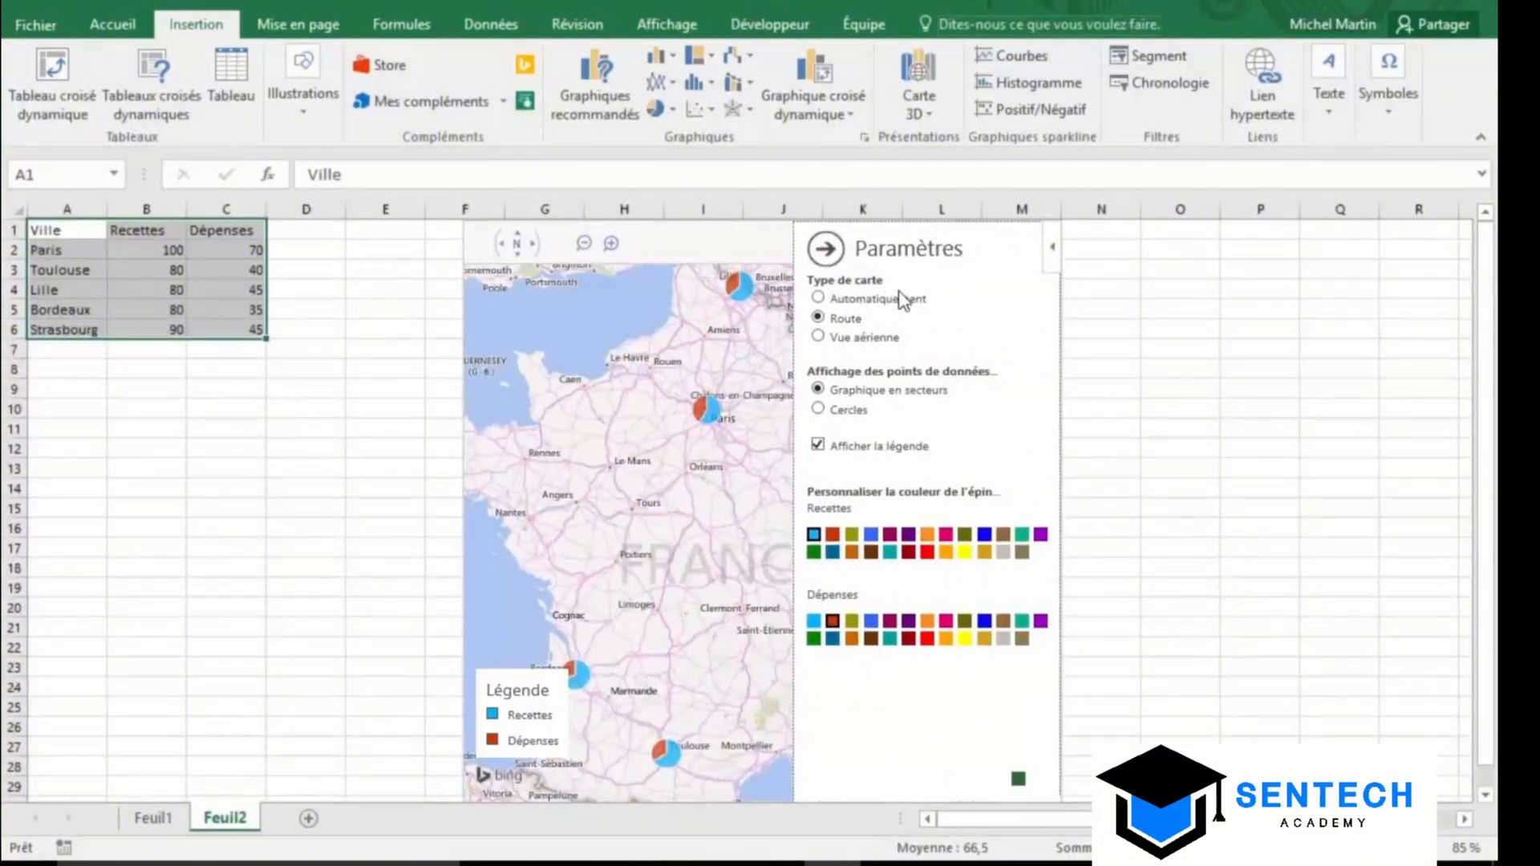
pyautogui.click(818, 337)
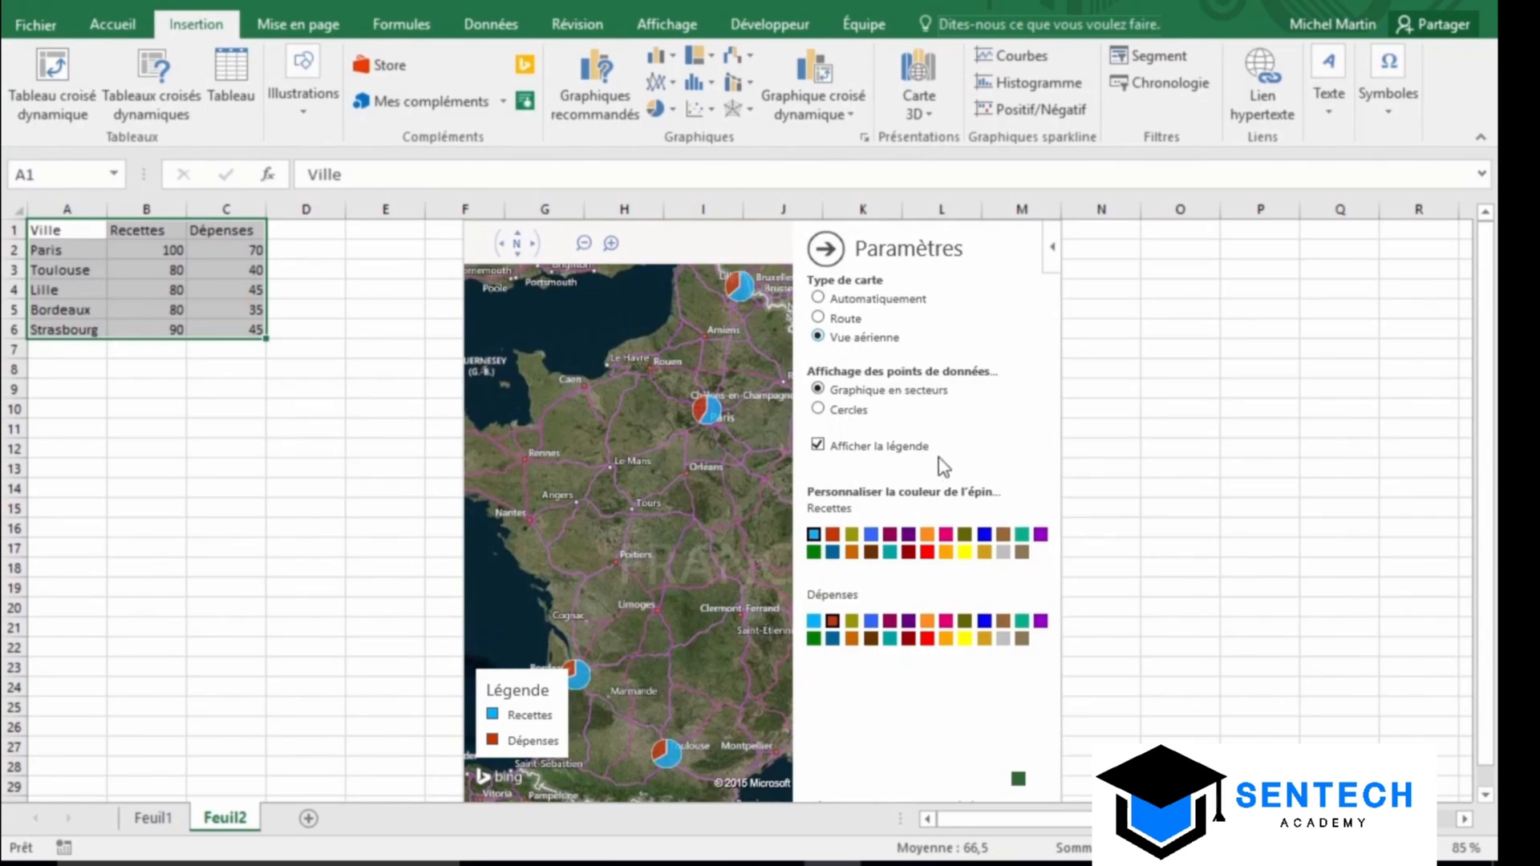
pyautogui.click(963, 553)
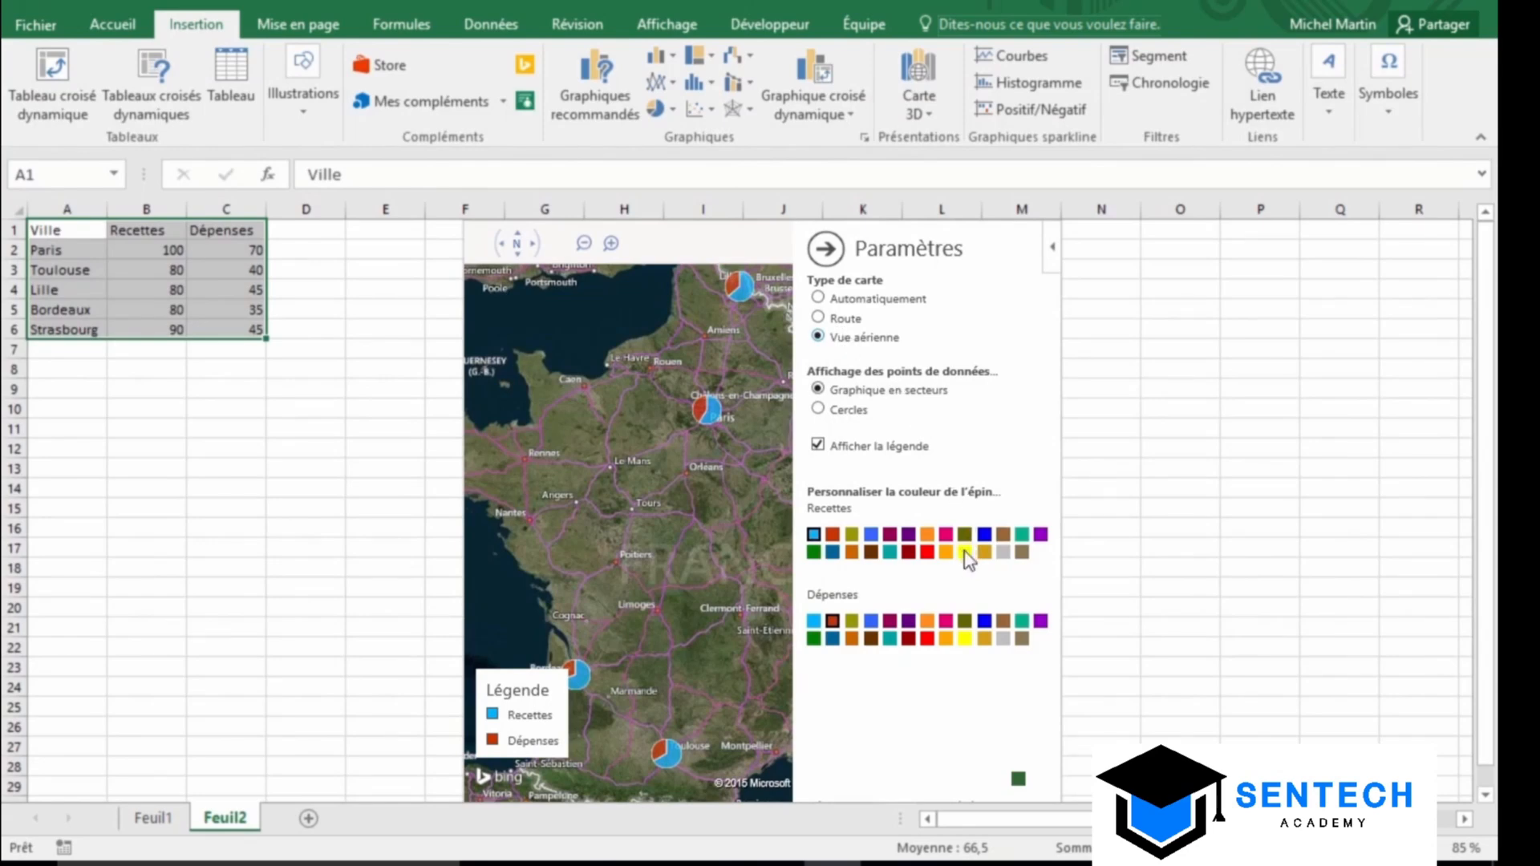
pyautogui.click(890, 639)
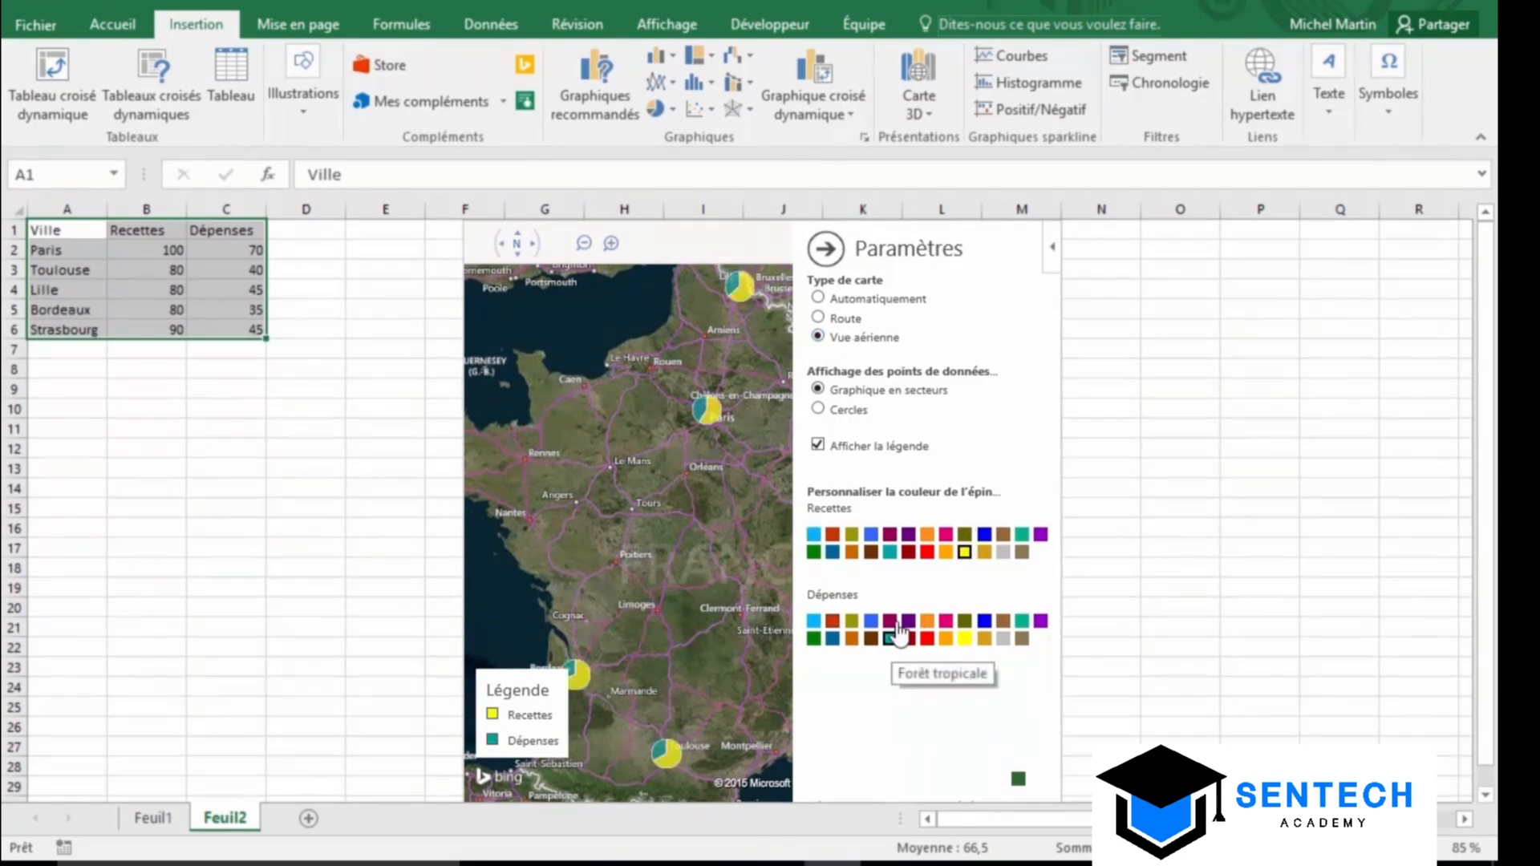
pyautogui.click(835, 258)
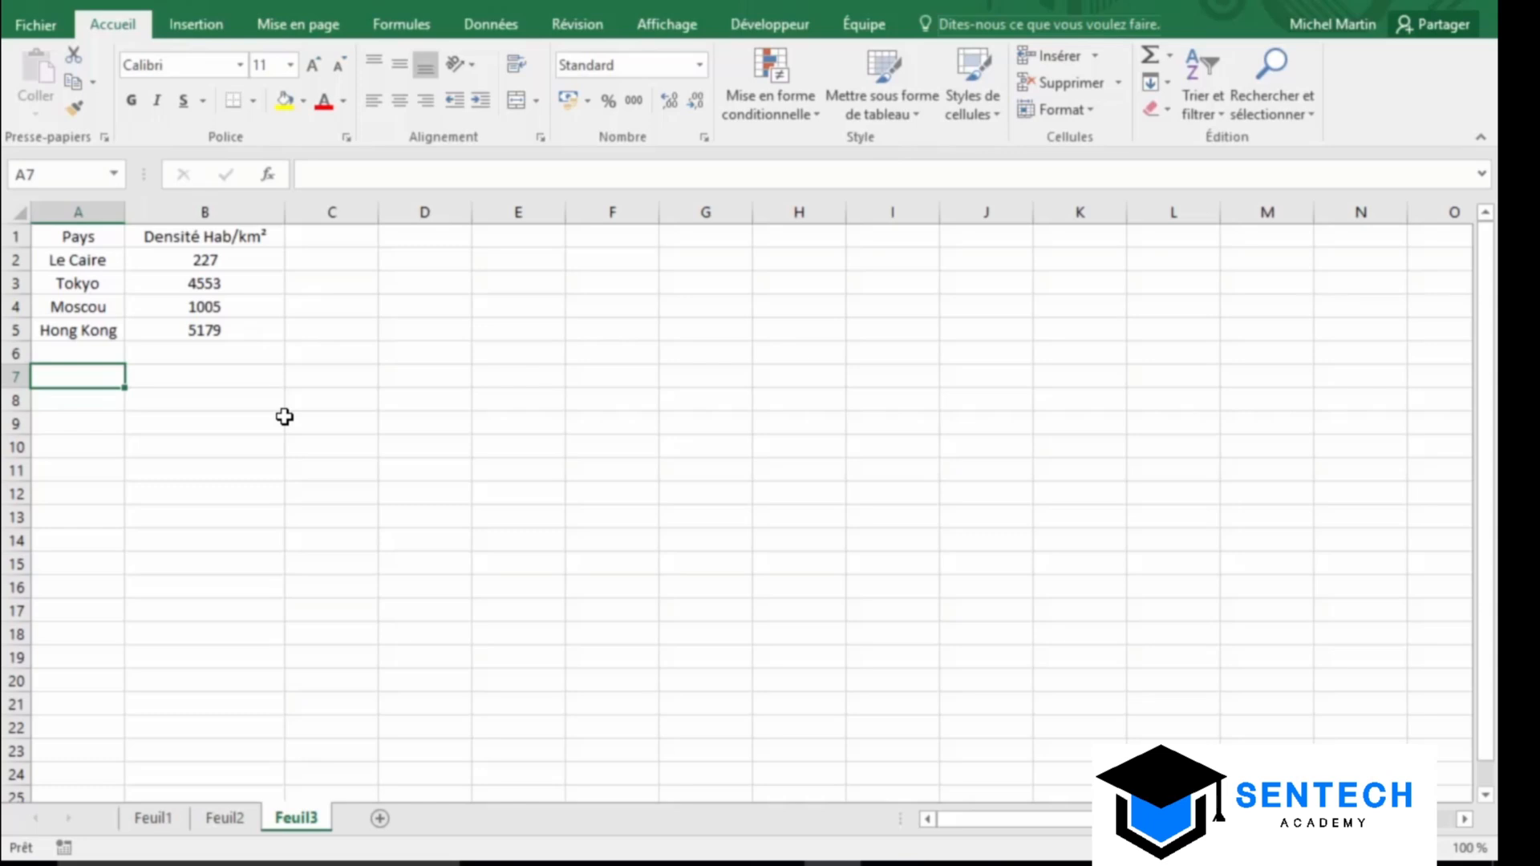
pyautogui.click(185, 26)
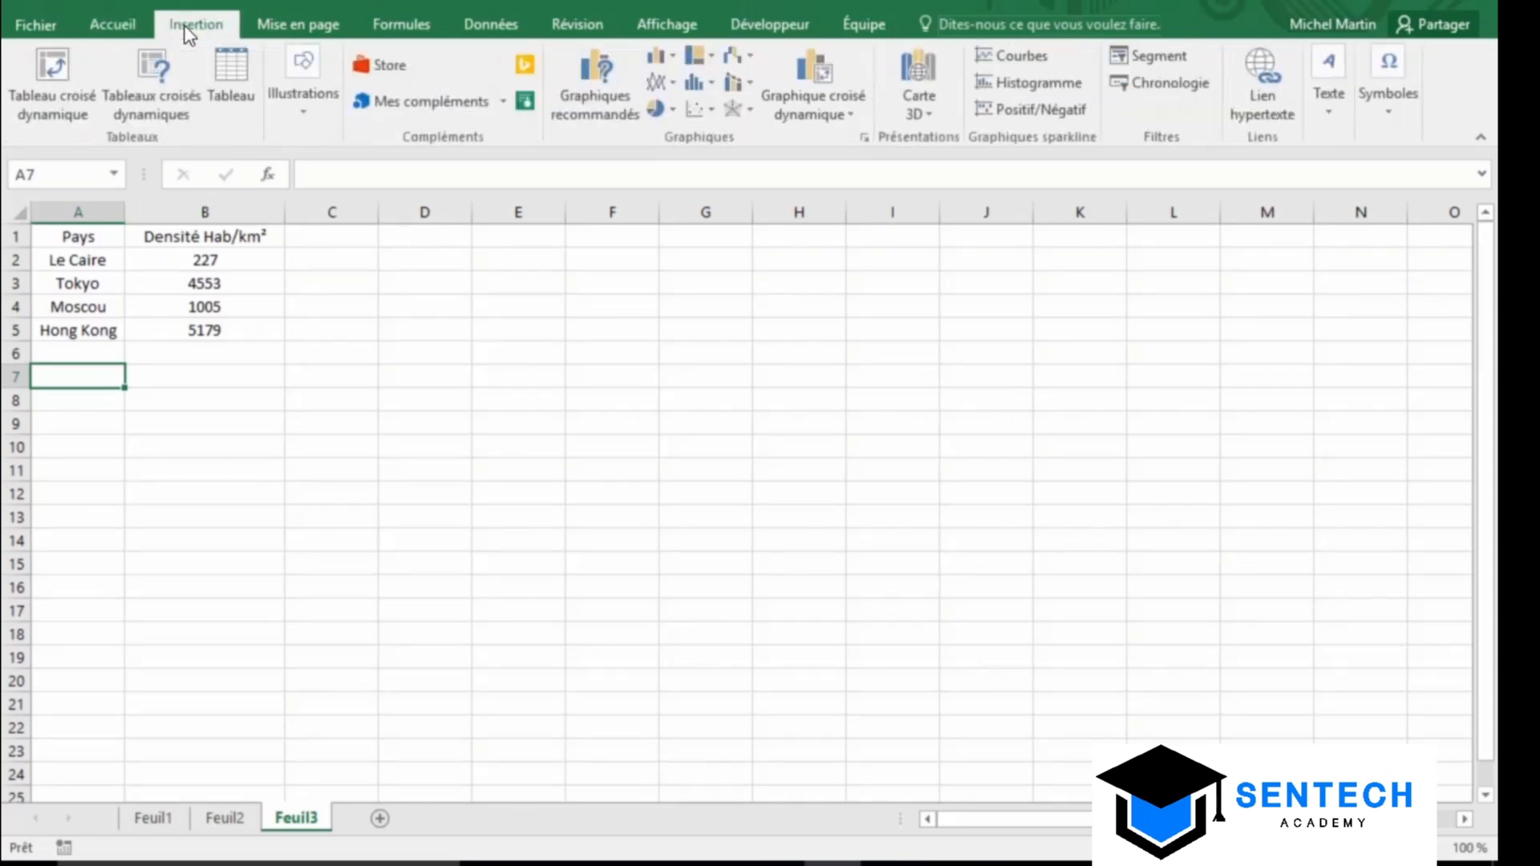
# Insert a People Graph from A1:B5 titled 'Densité Hab/km²' for Le Caire, Tokyo, Moscou and Hong Kong
pyautogui.click(525, 102)
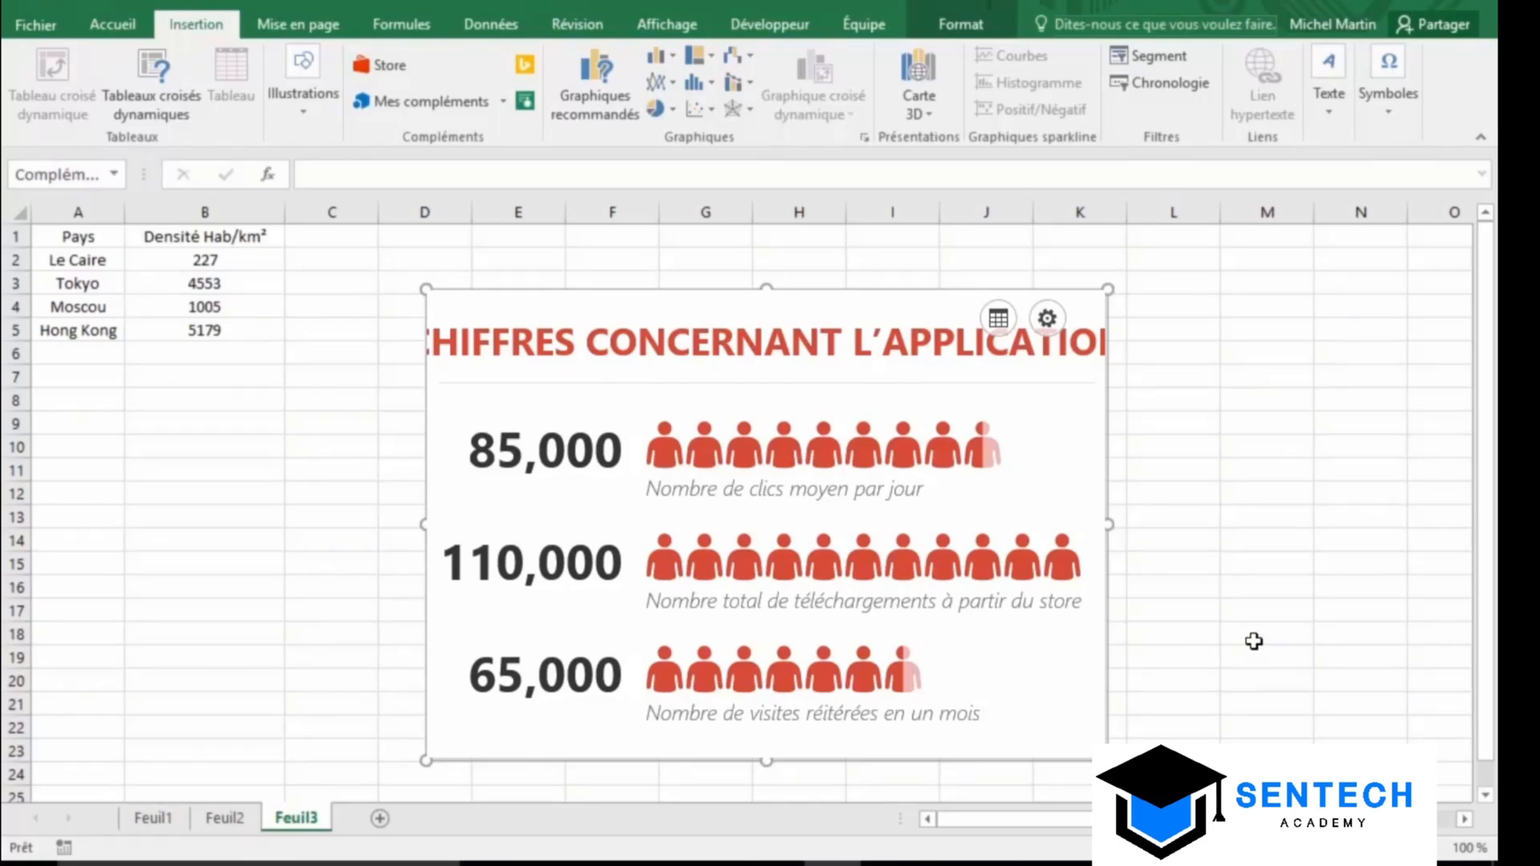
pyautogui.click(93, 240)
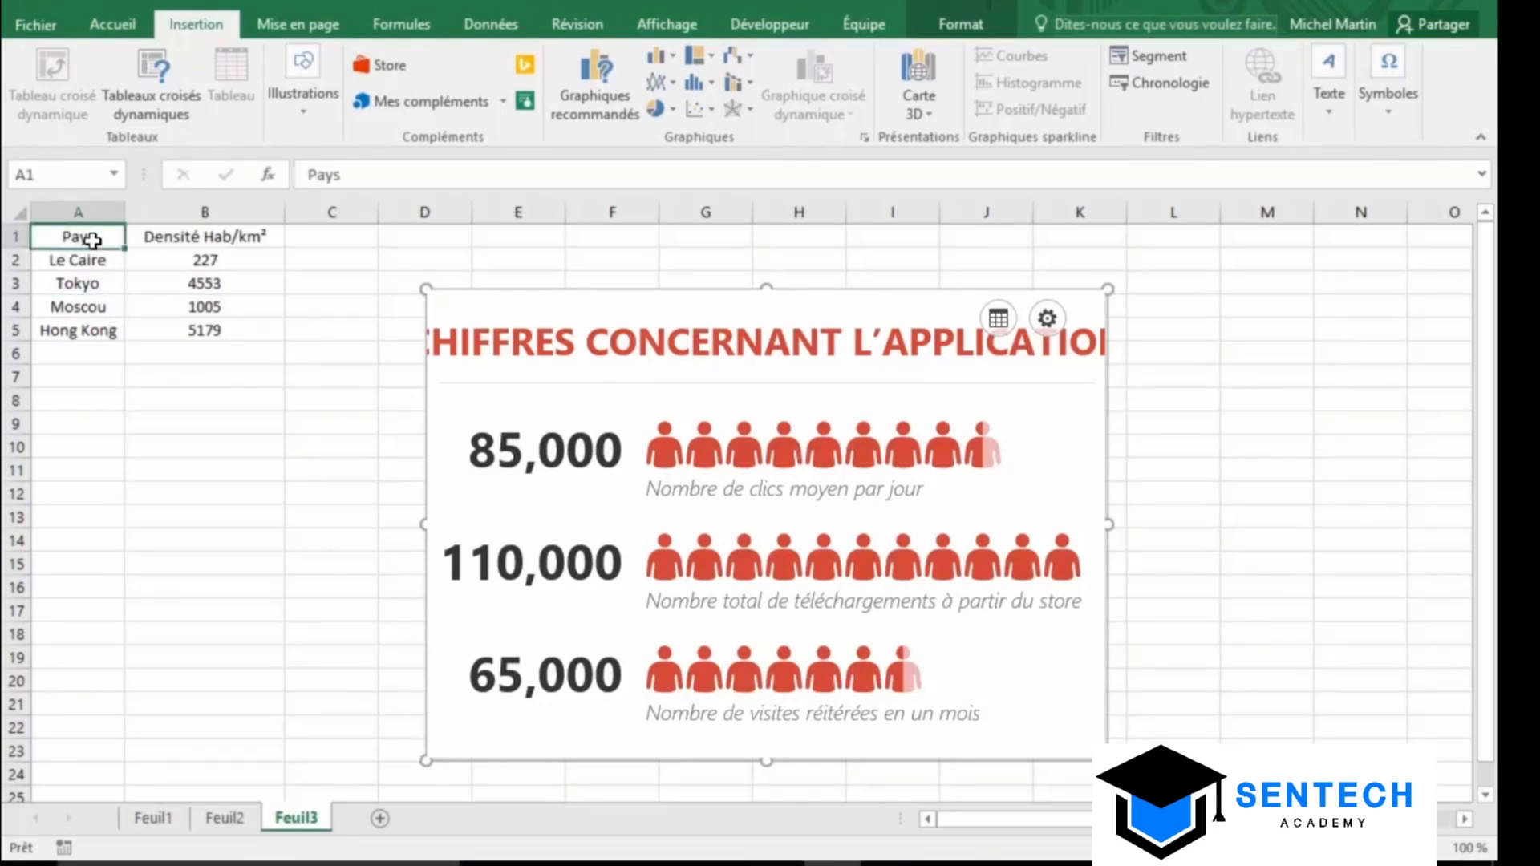
pyautogui.moveTo(93, 239); pyautogui.dragTo(178, 330)
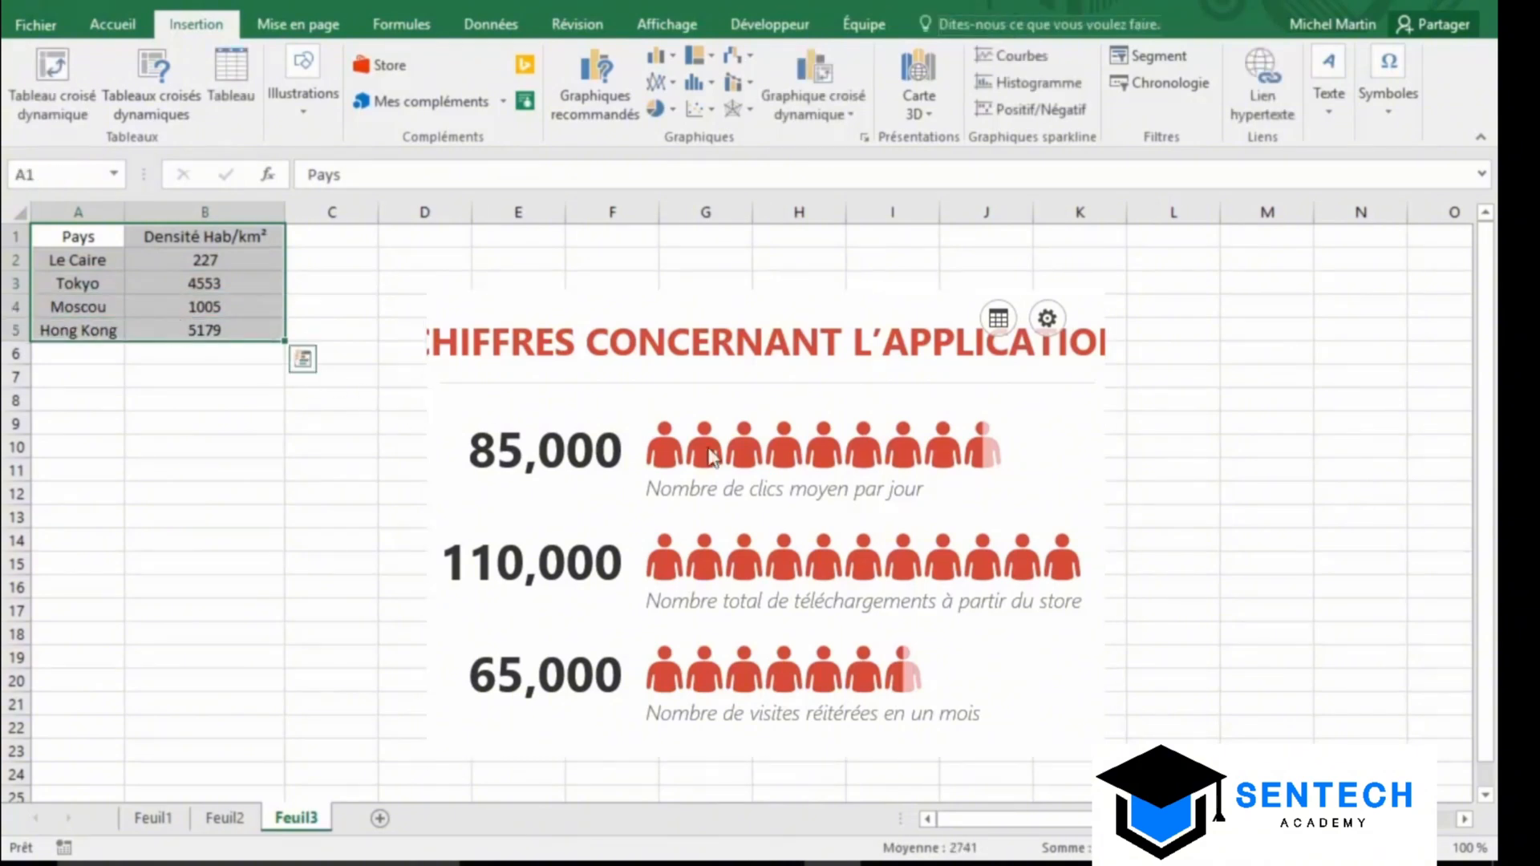
pyautogui.click(1000, 320)
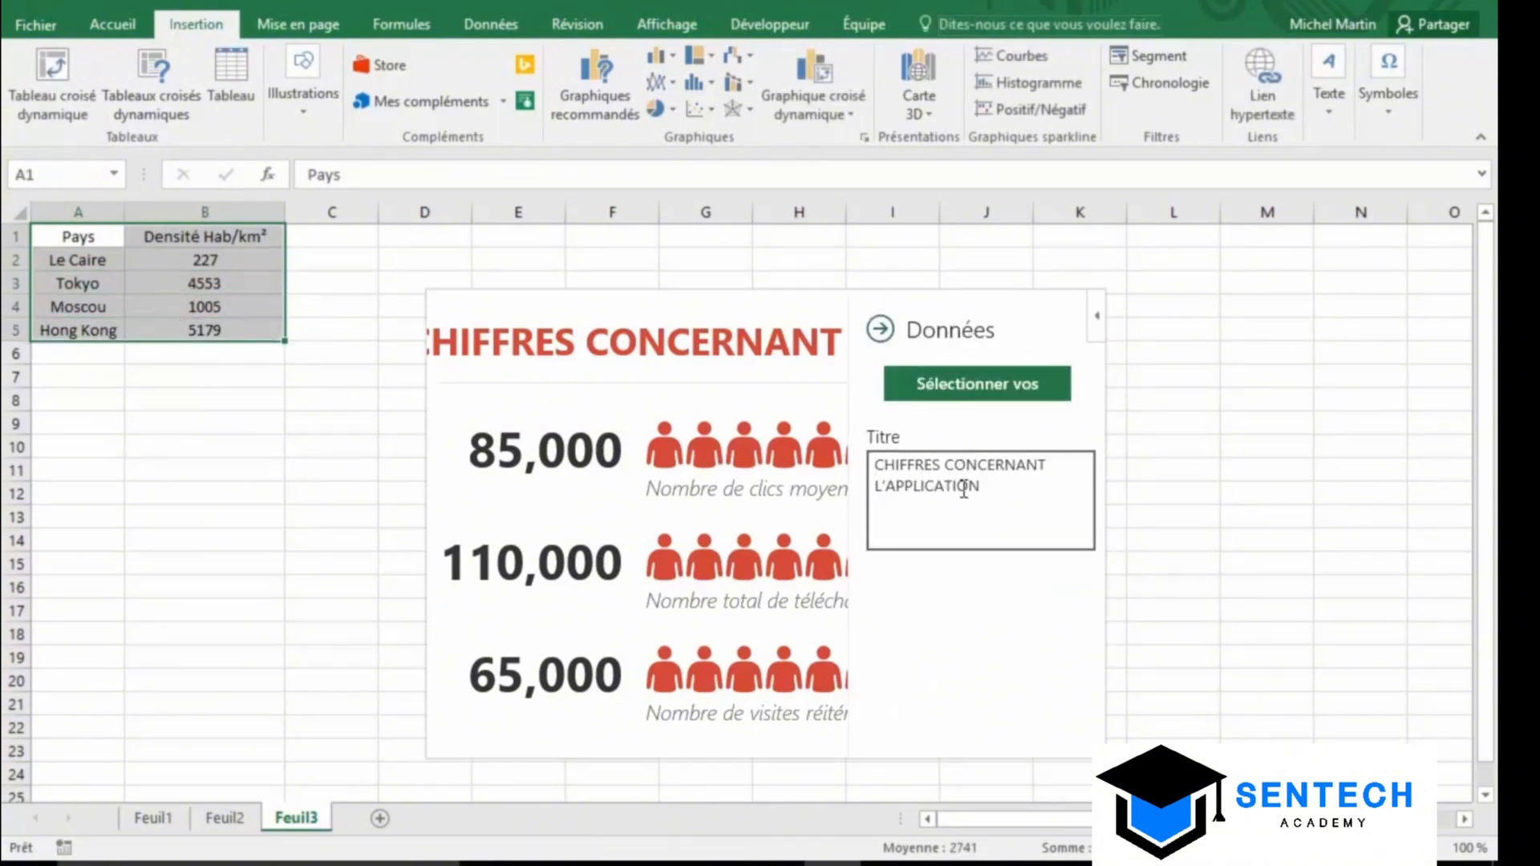
pyautogui.moveTo(982, 486); pyautogui.dragTo(858, 473)
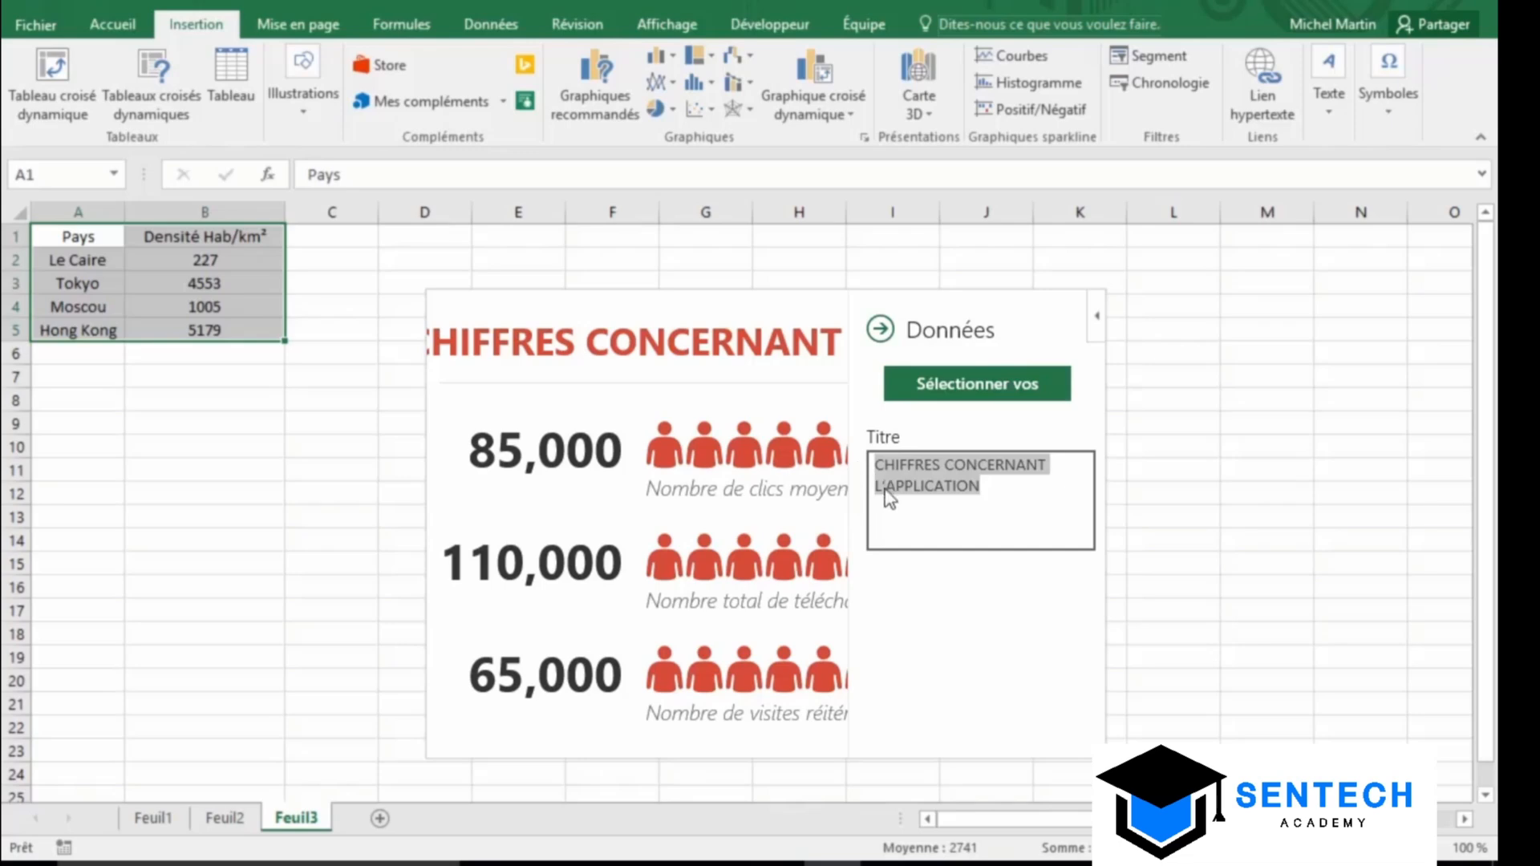
pyautogui.write('De')
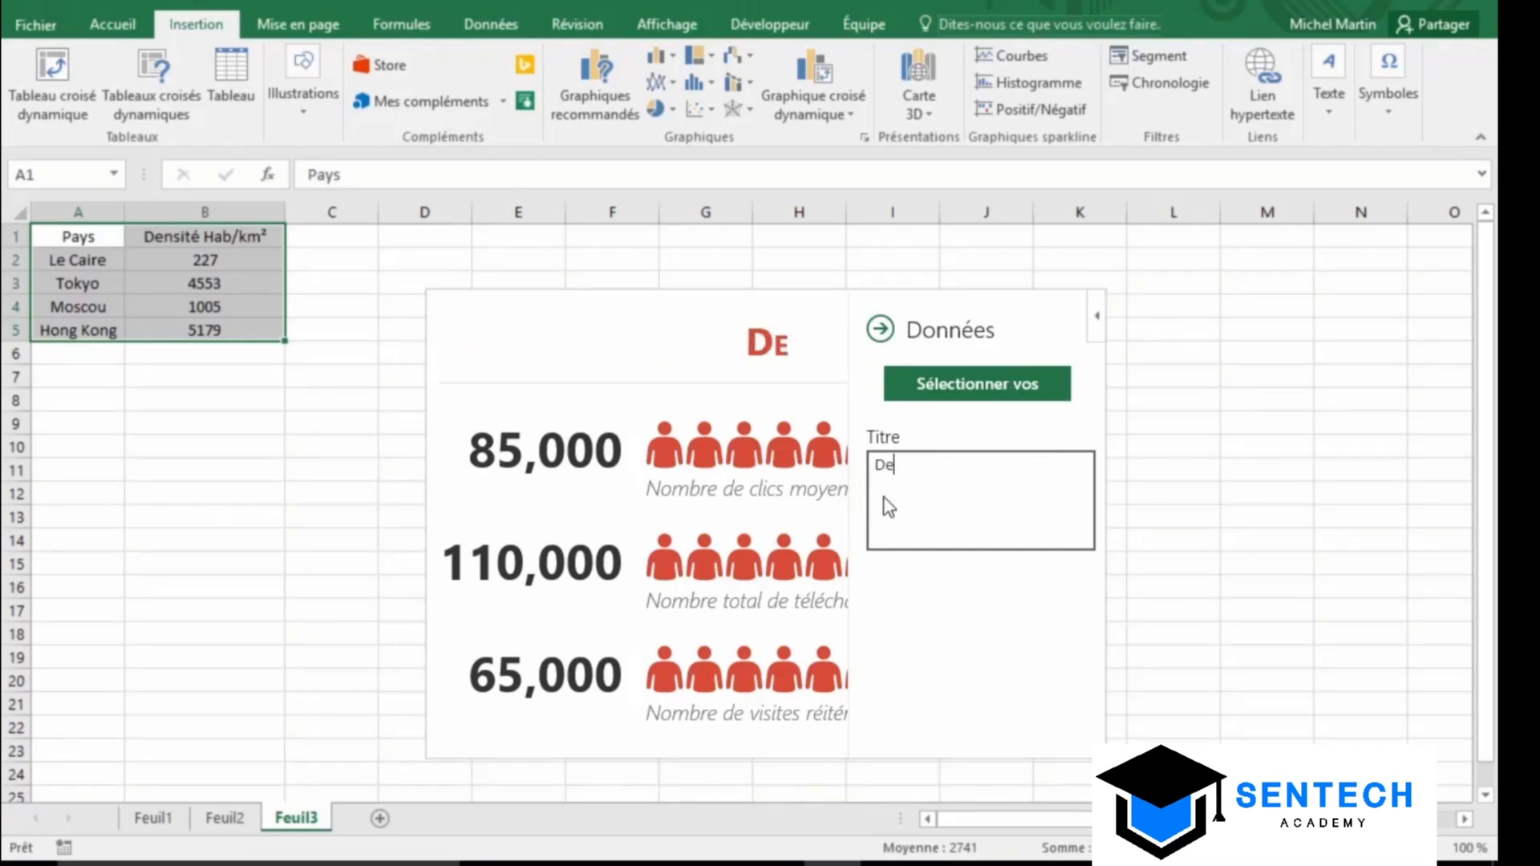
pyautogui.write('nsité')
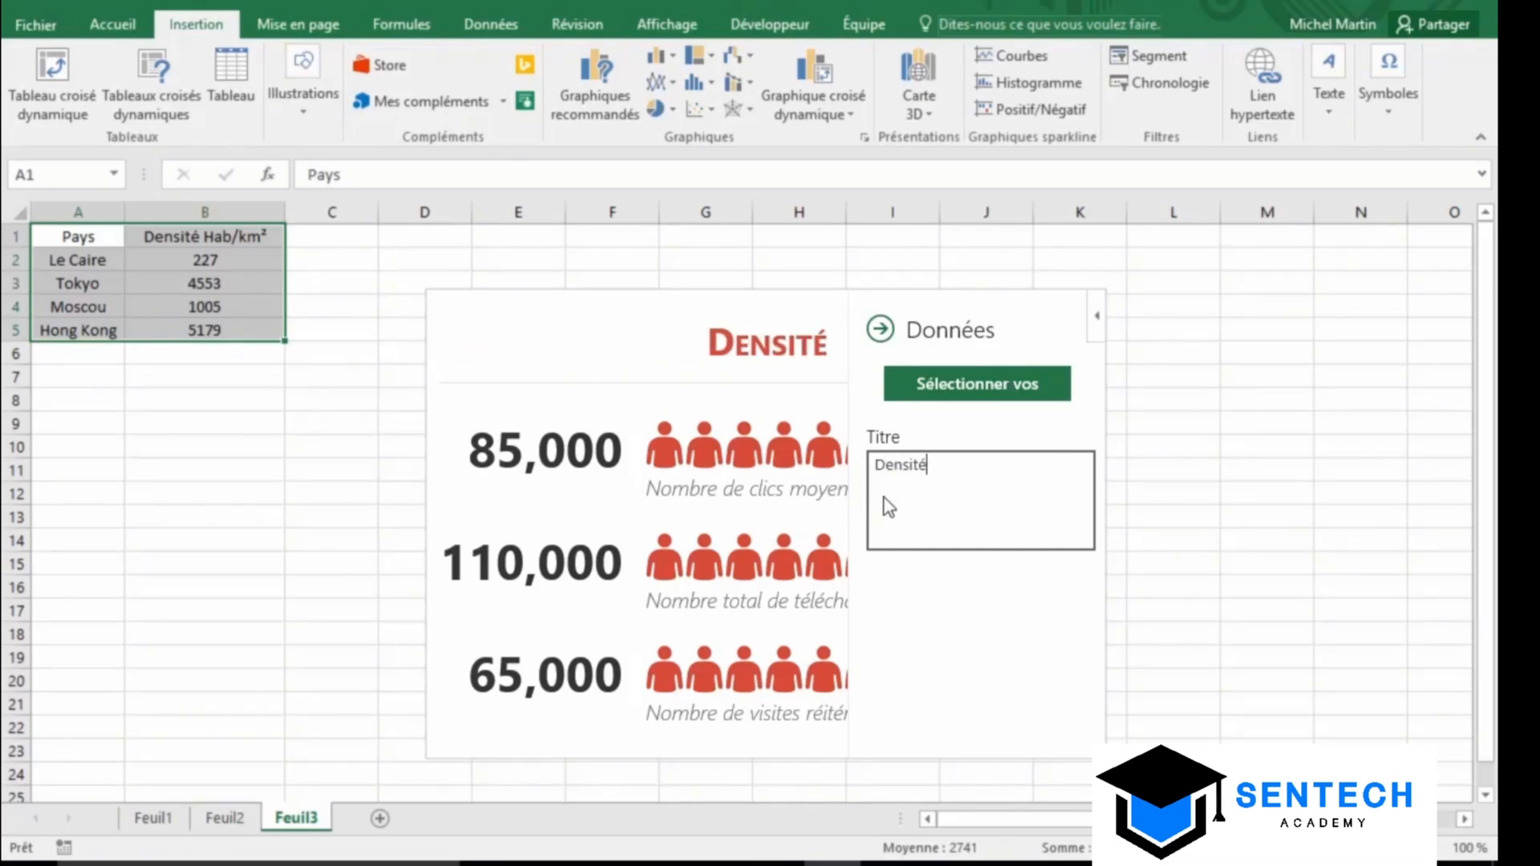
pyautogui.write(' Hab')
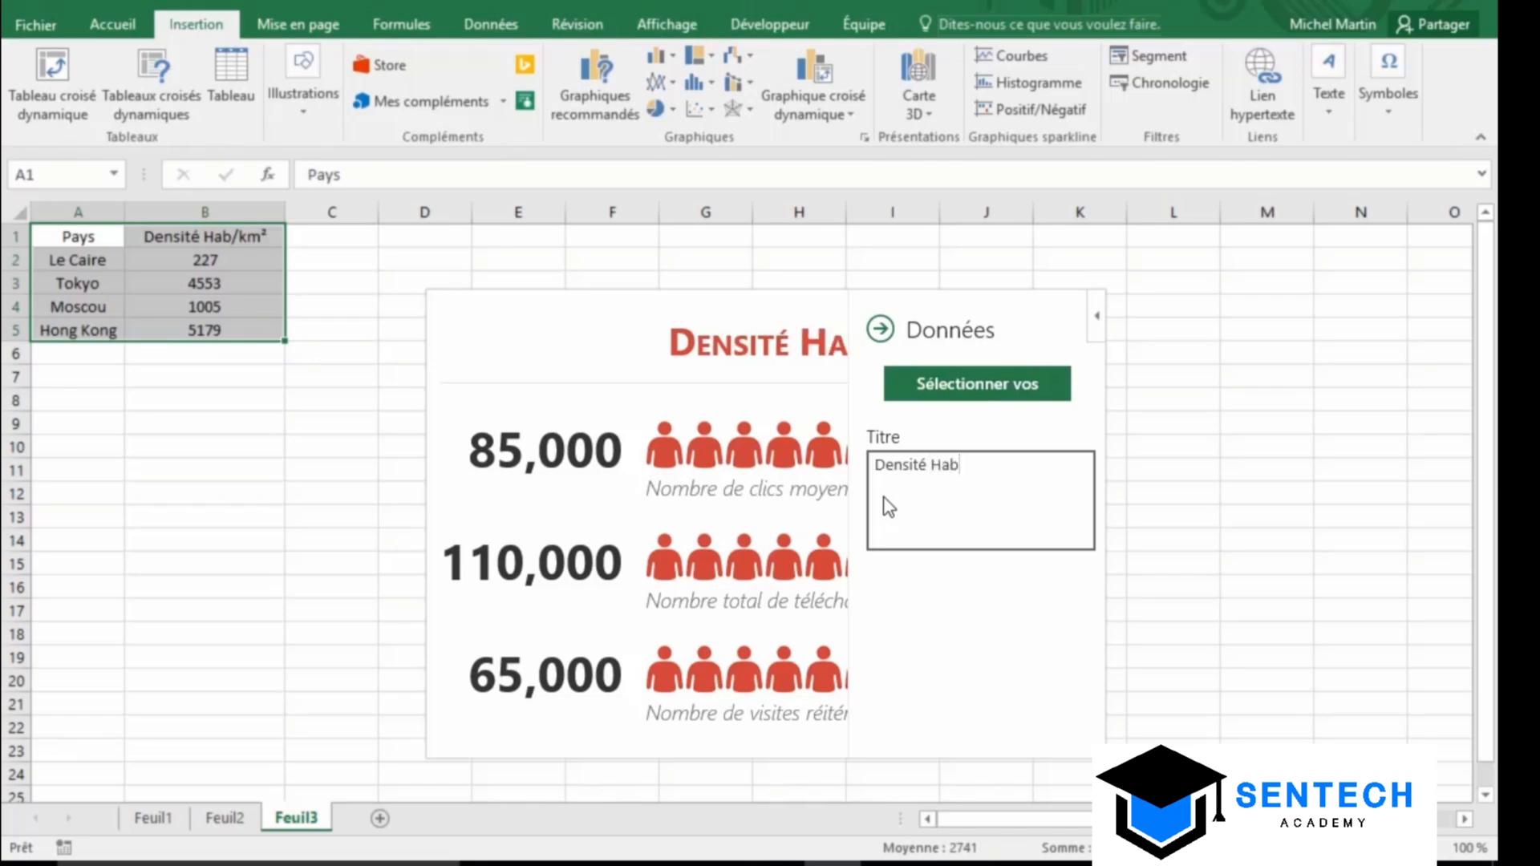
pyautogui.write('/km')
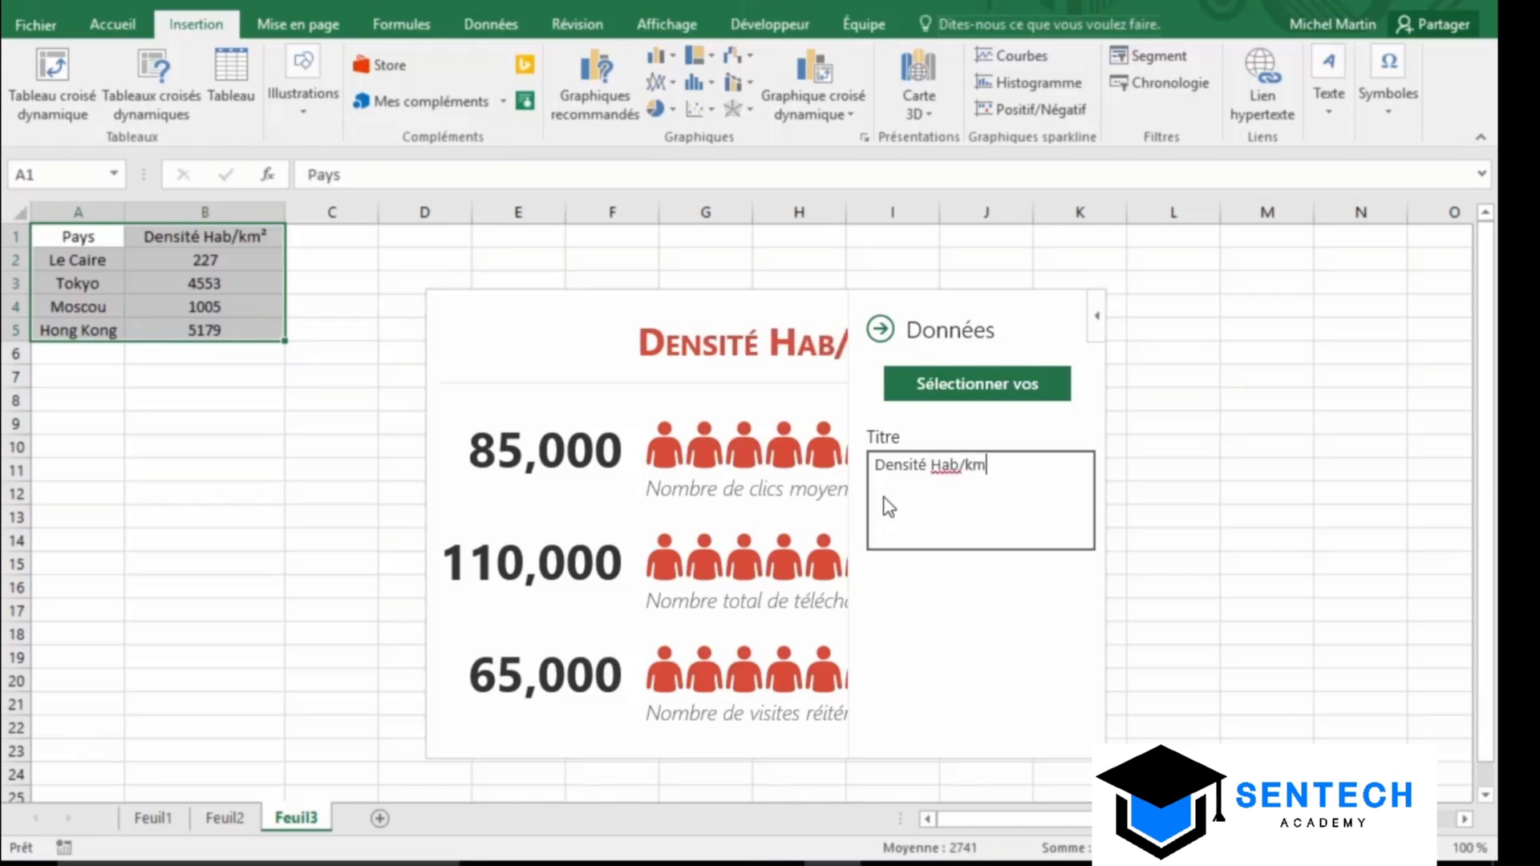
pyautogui.write('²')
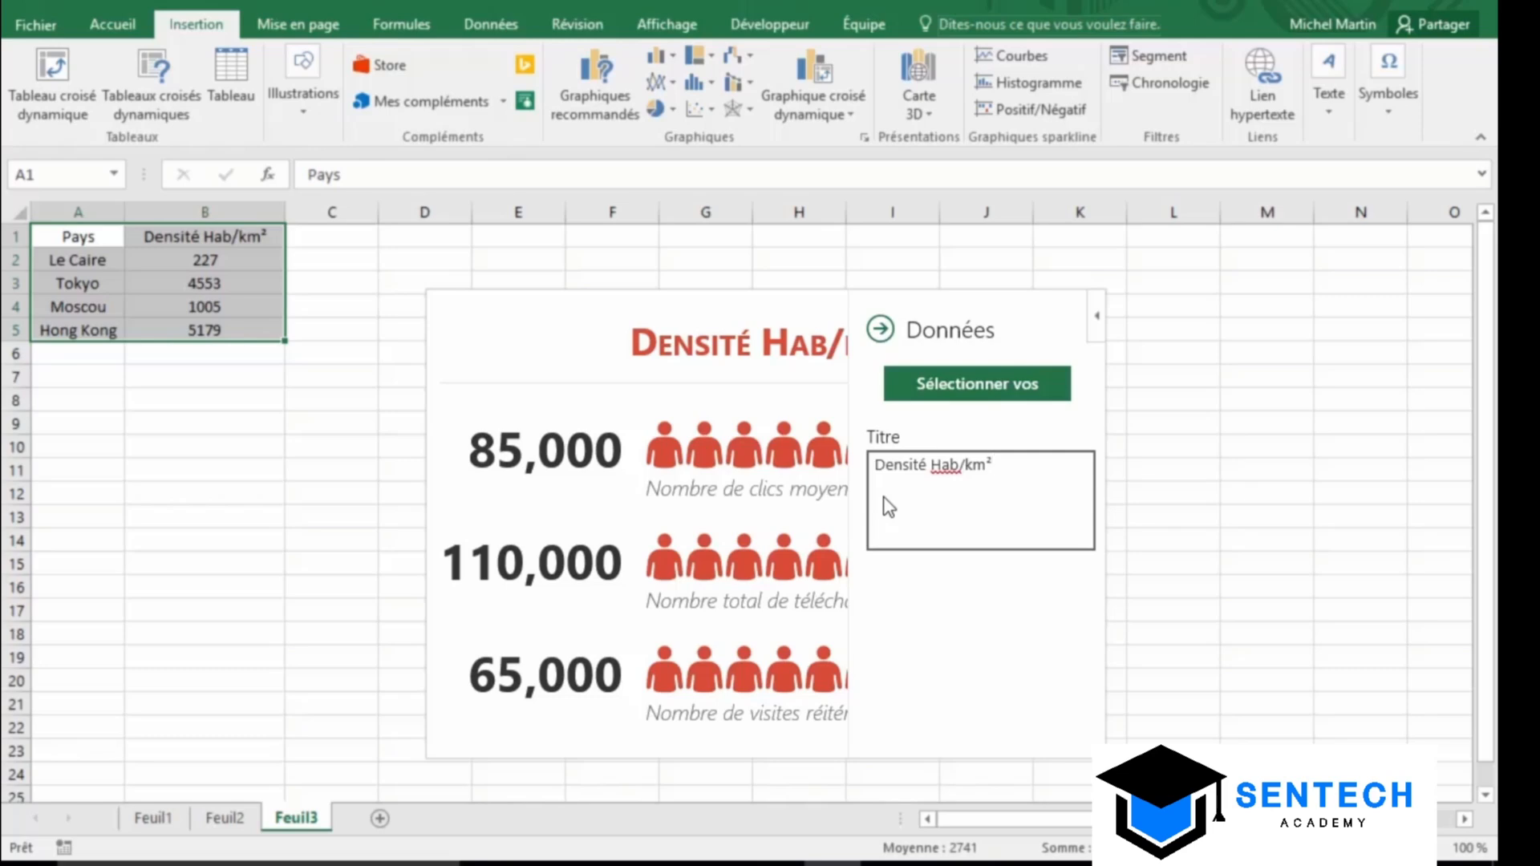
pyautogui.click(1027, 393)
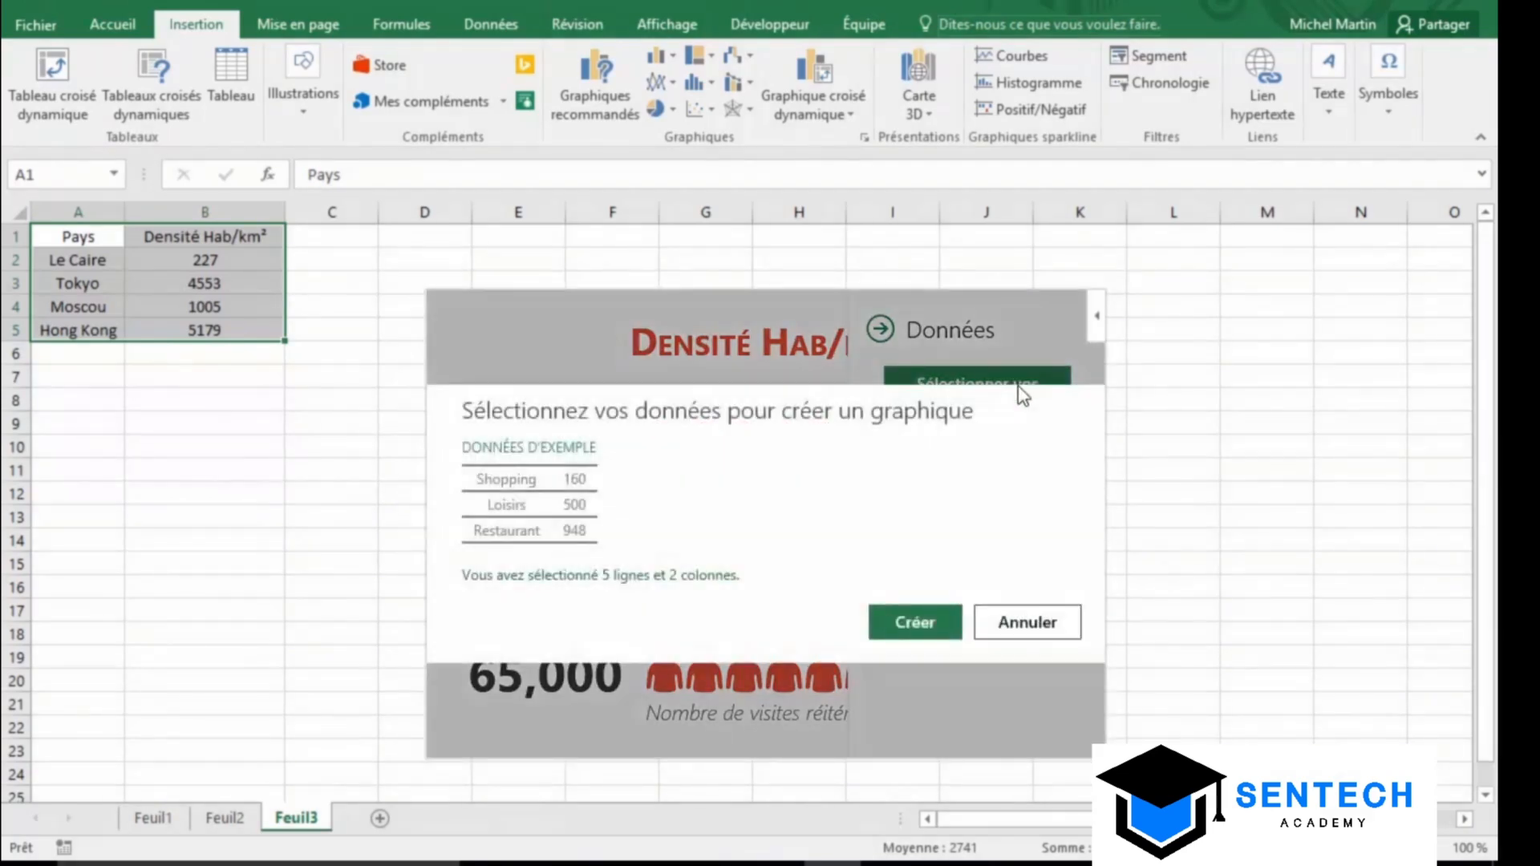
pyautogui.click(920, 633)
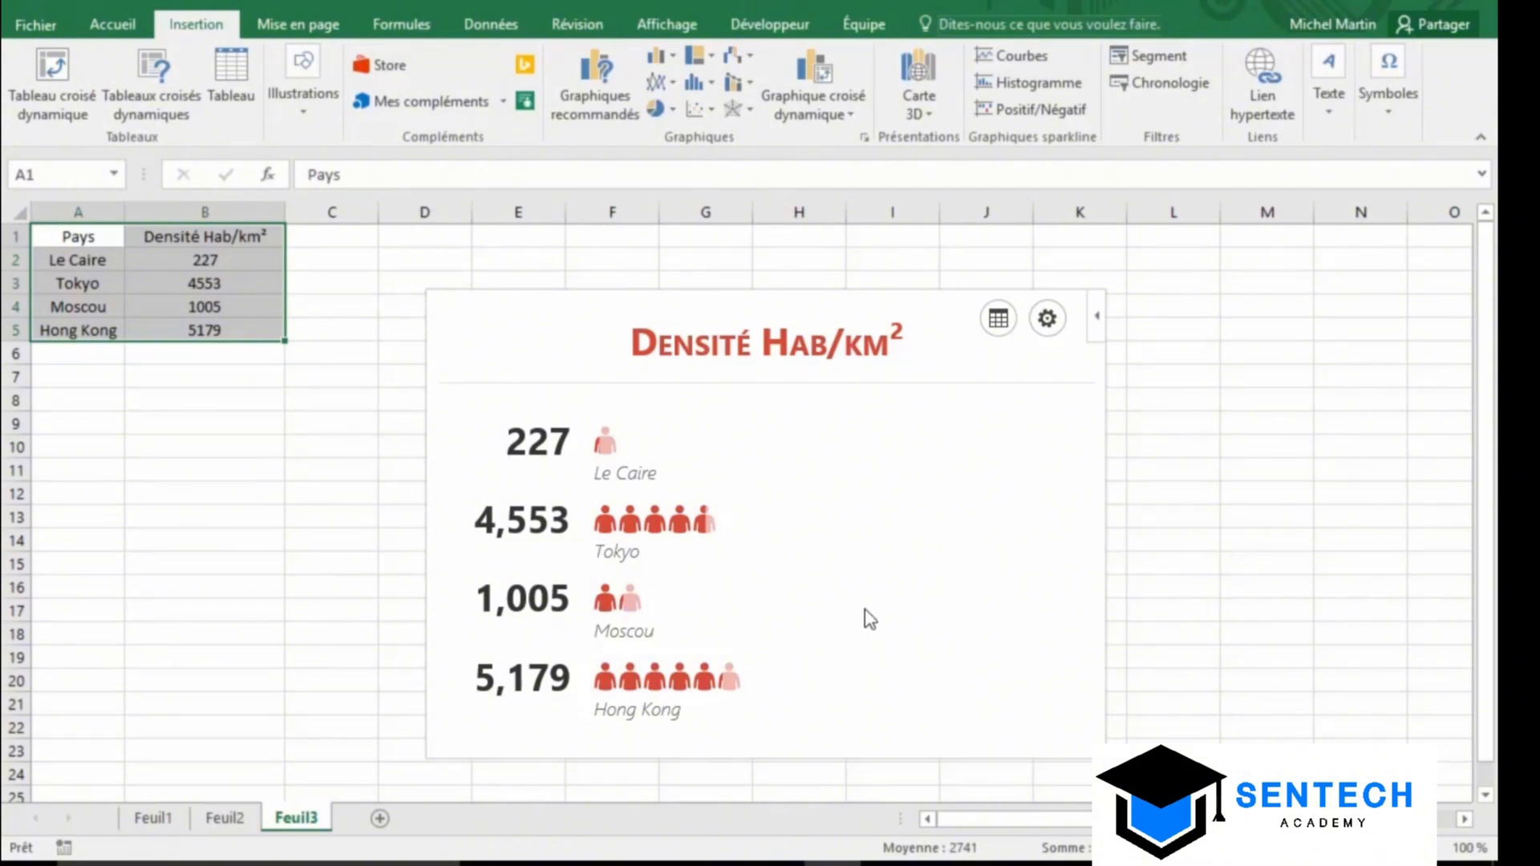
# Restyle the People Graph with theme 7, standing-figure shape 4 and the white third layout with blue figures
pyautogui.click(1048, 319)
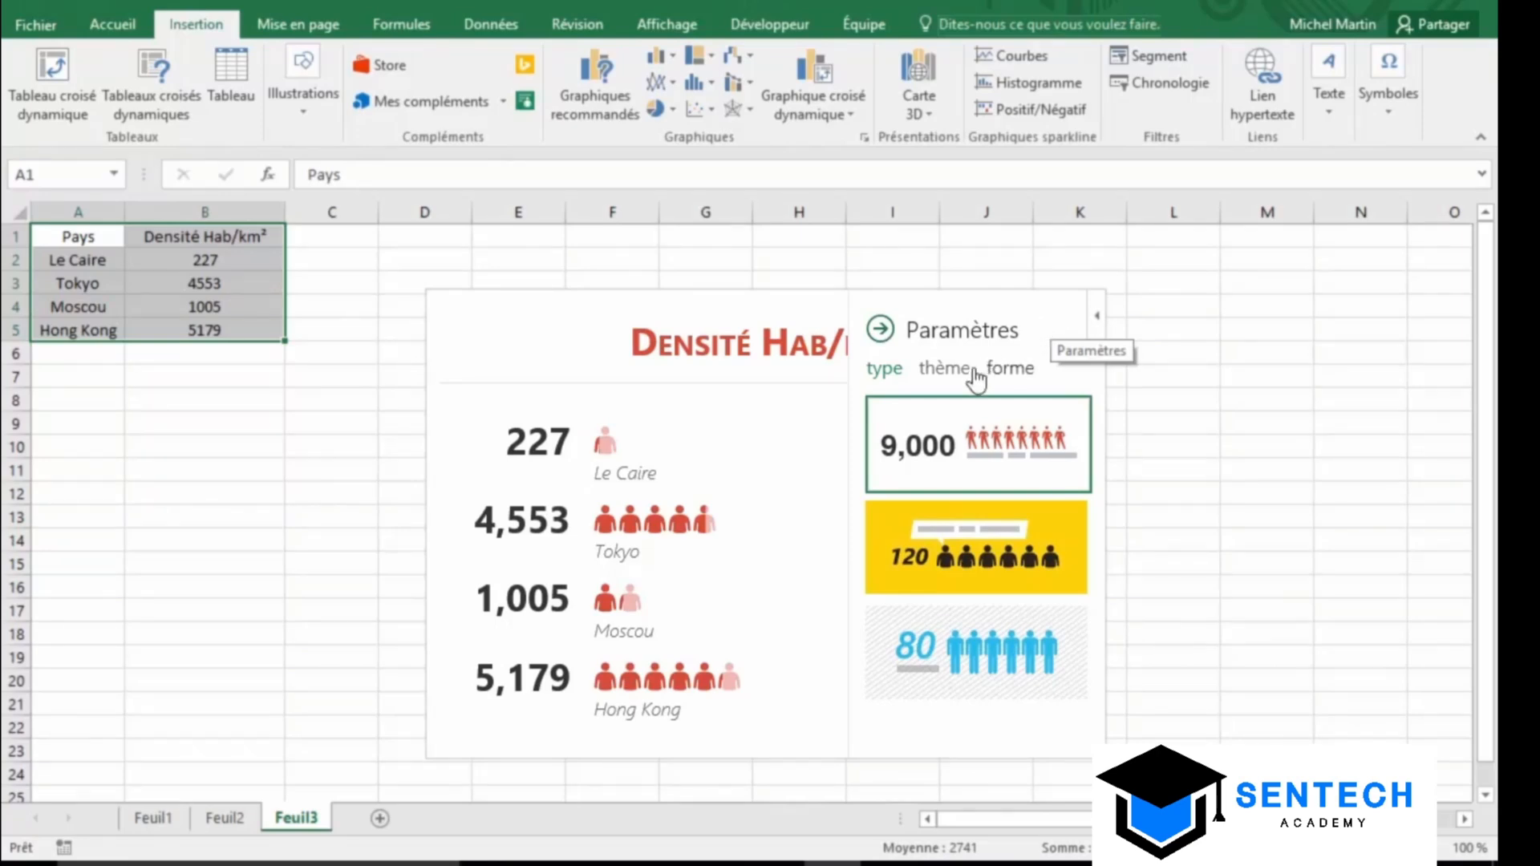
pyautogui.click(946, 374)
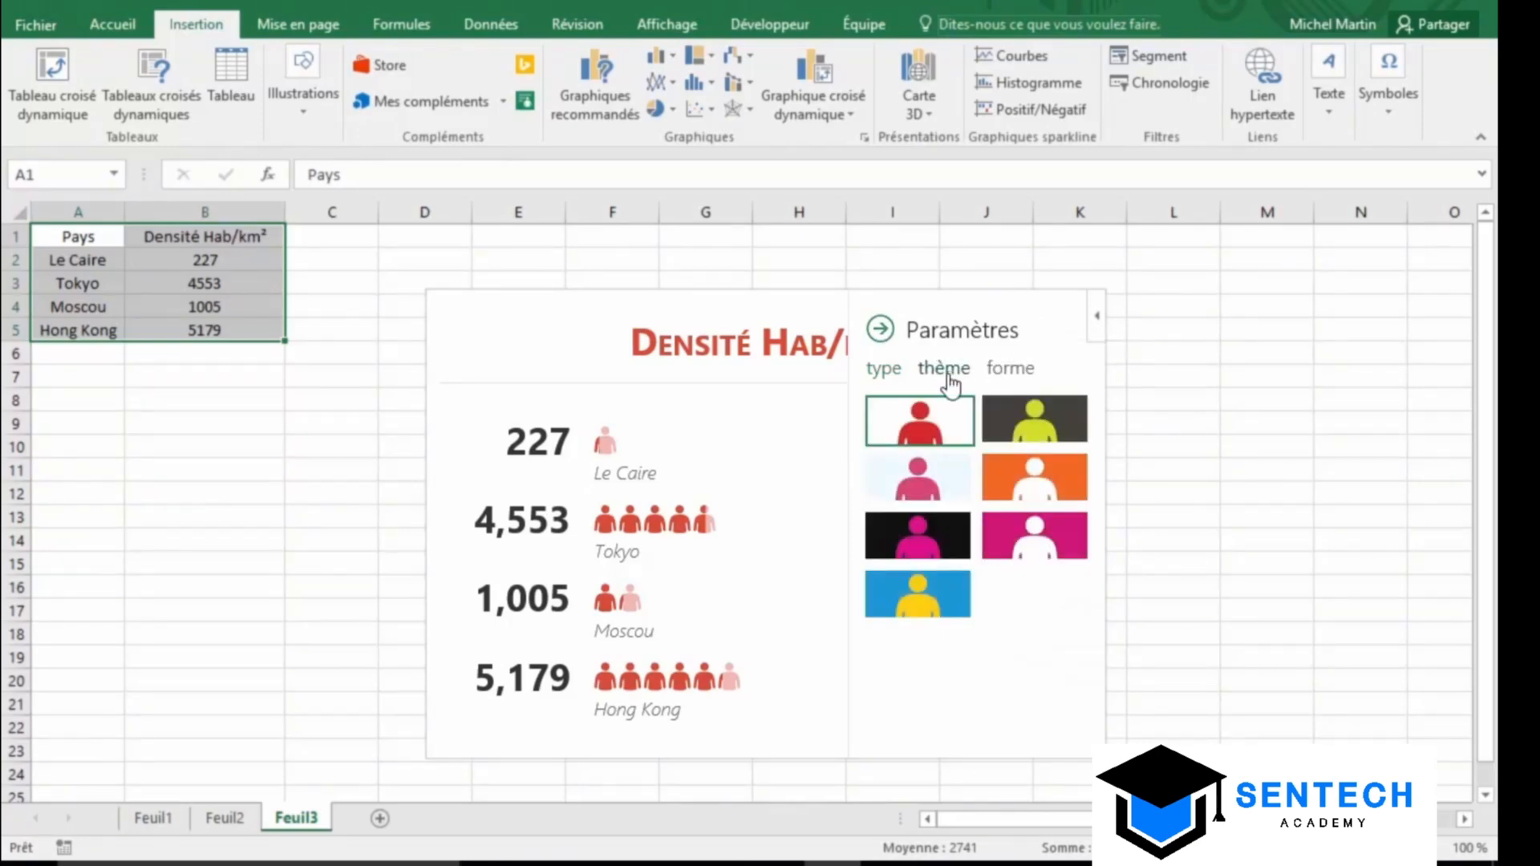
pyautogui.click(924, 598)
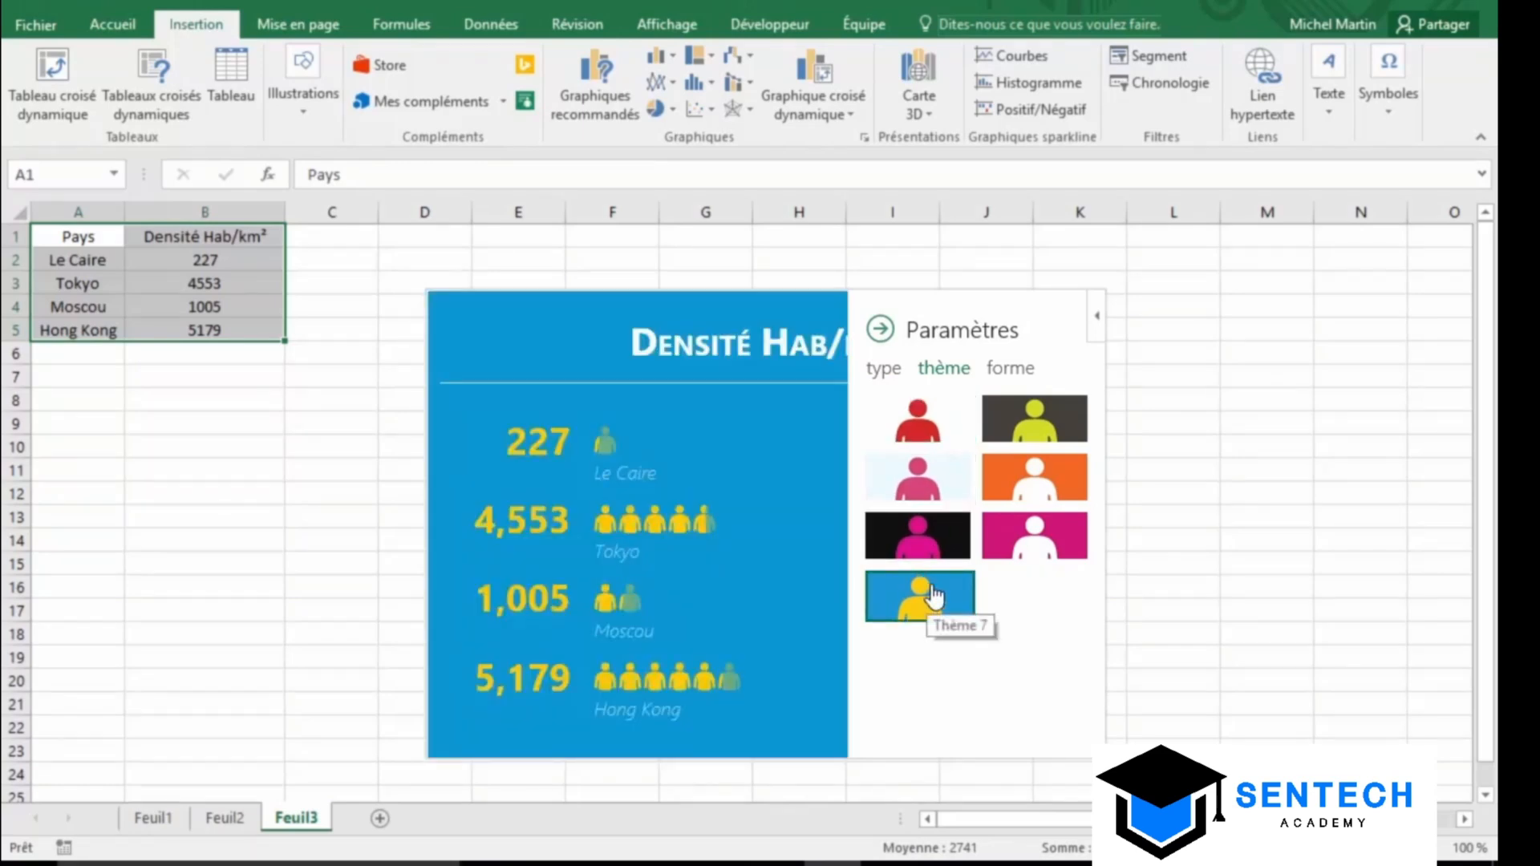
pyautogui.click(1003, 370)
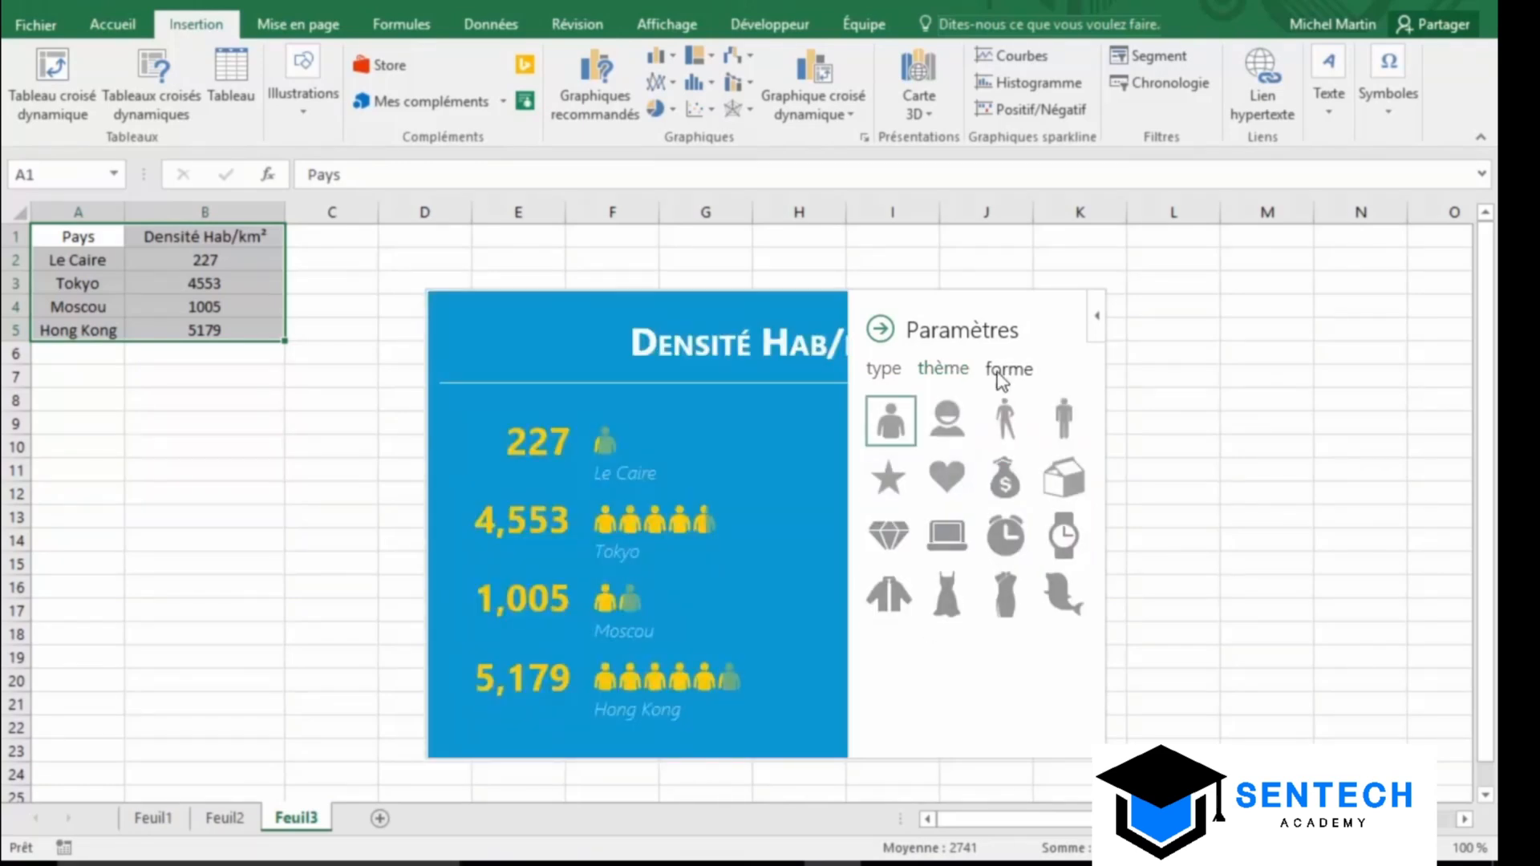
pyautogui.click(1067, 435)
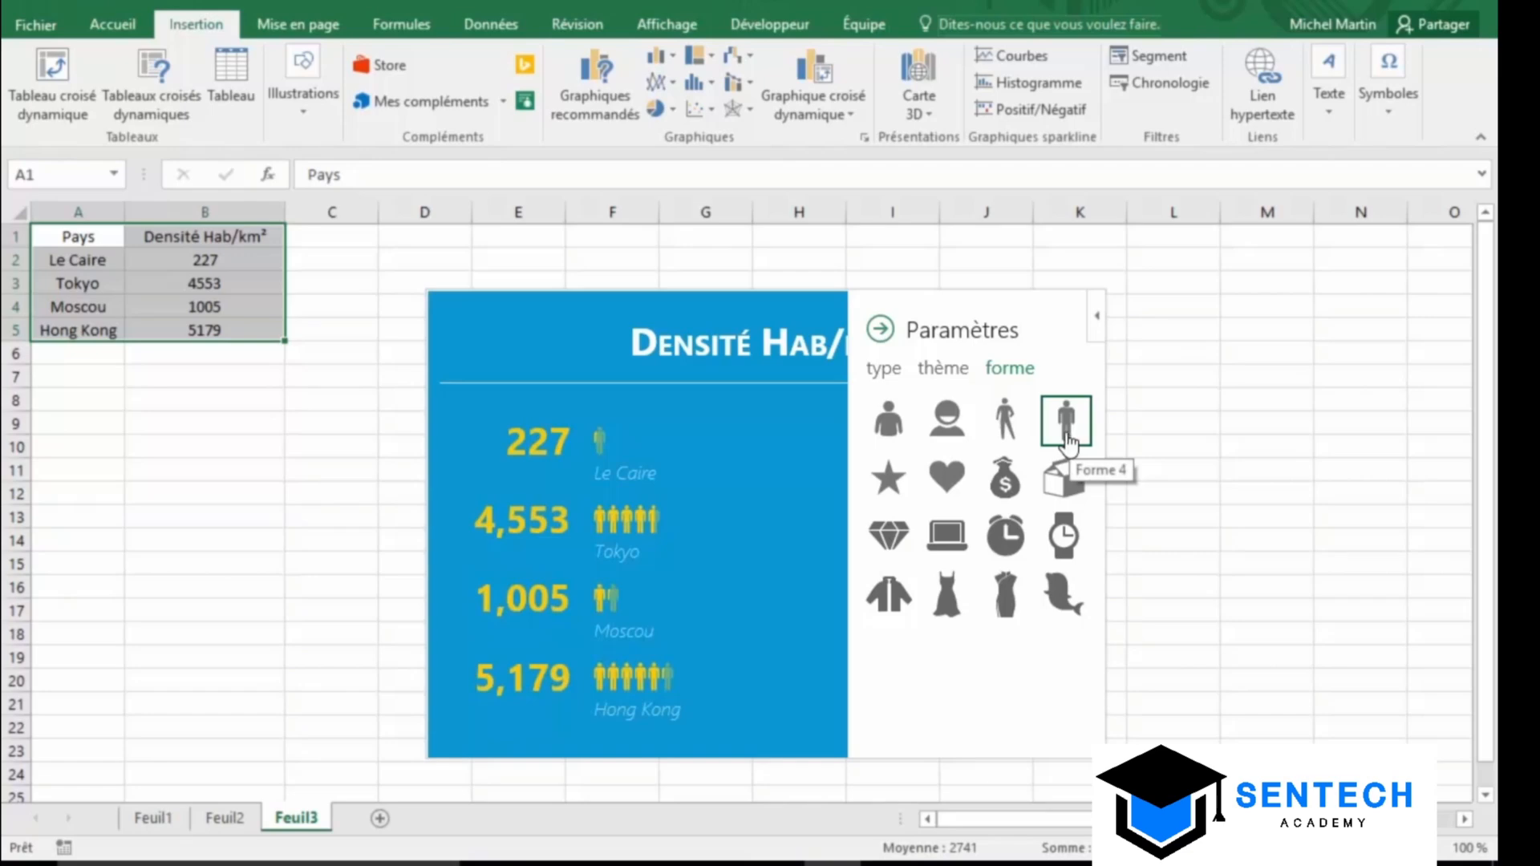
pyautogui.click(882, 371)
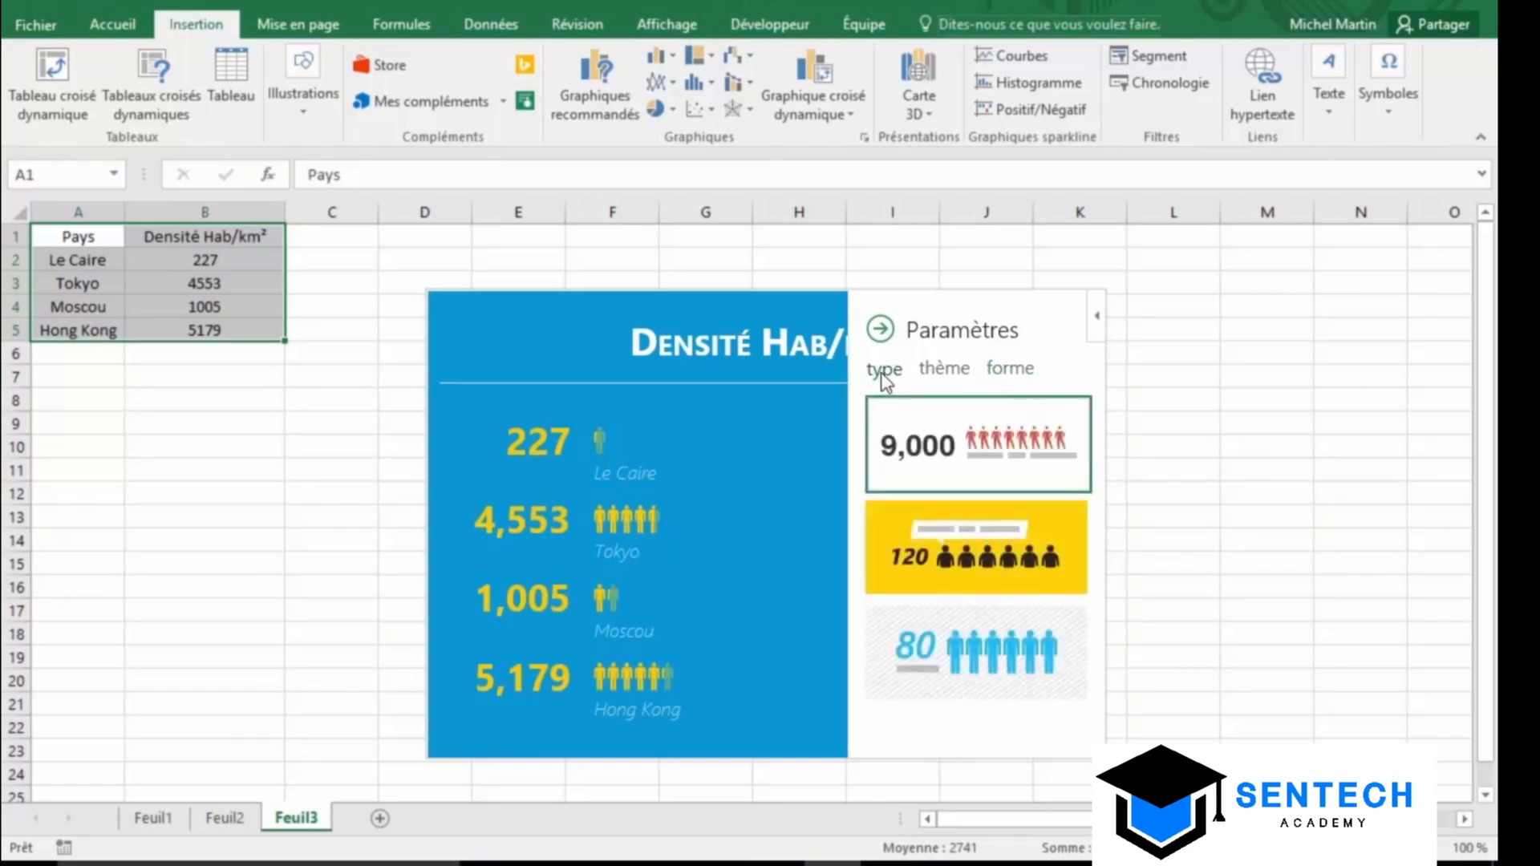
pyautogui.click(992, 657)
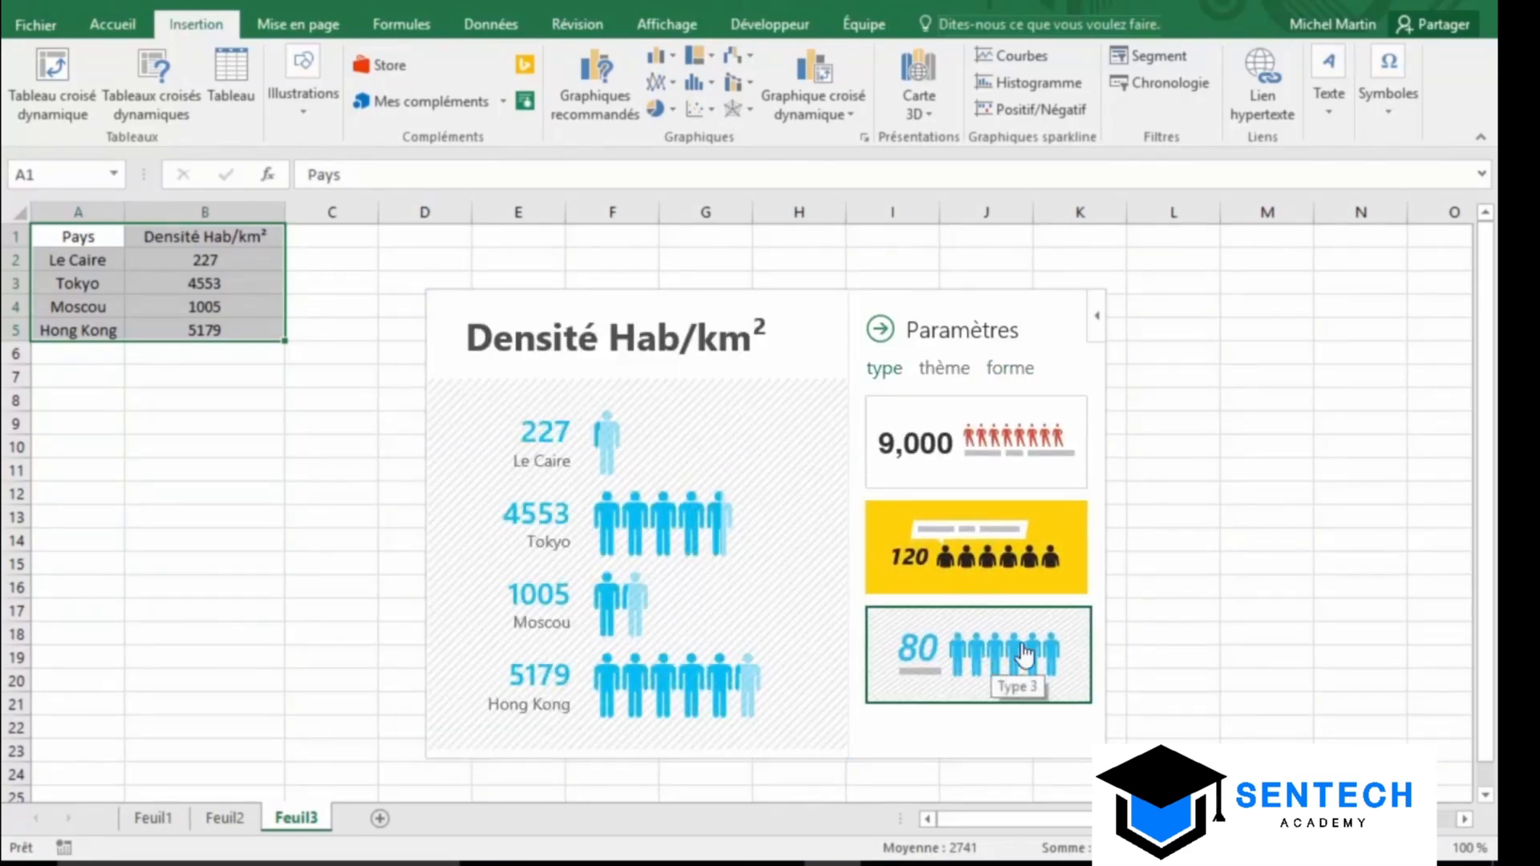
pyautogui.click(1223, 611)
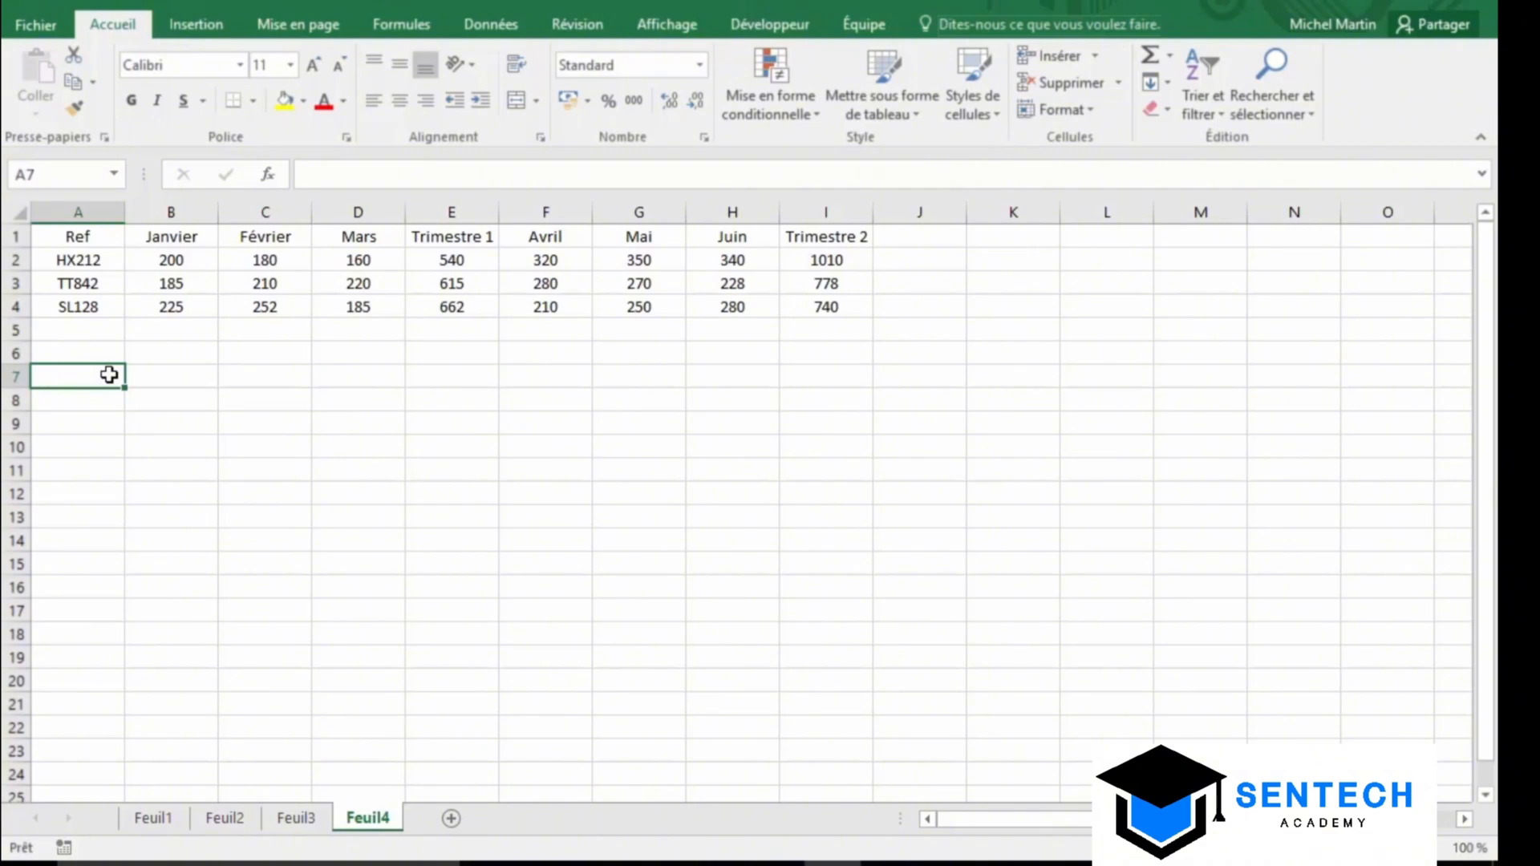
# Convert the Ref data A1:I4 into a formatted table with headers, named Tableau2
pyautogui.click(268, 287)
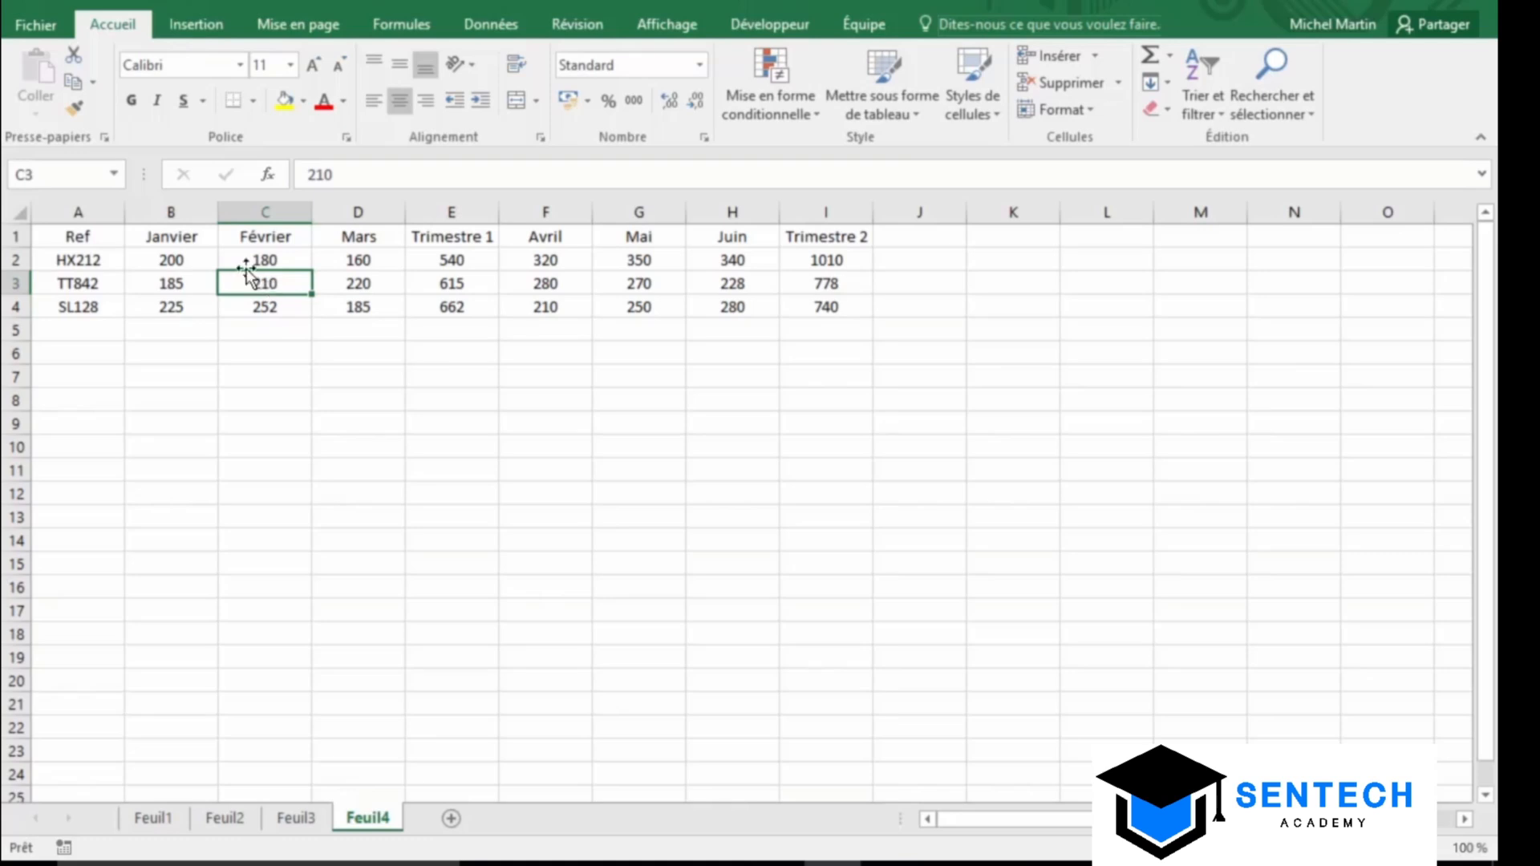
pyautogui.click(196, 26)
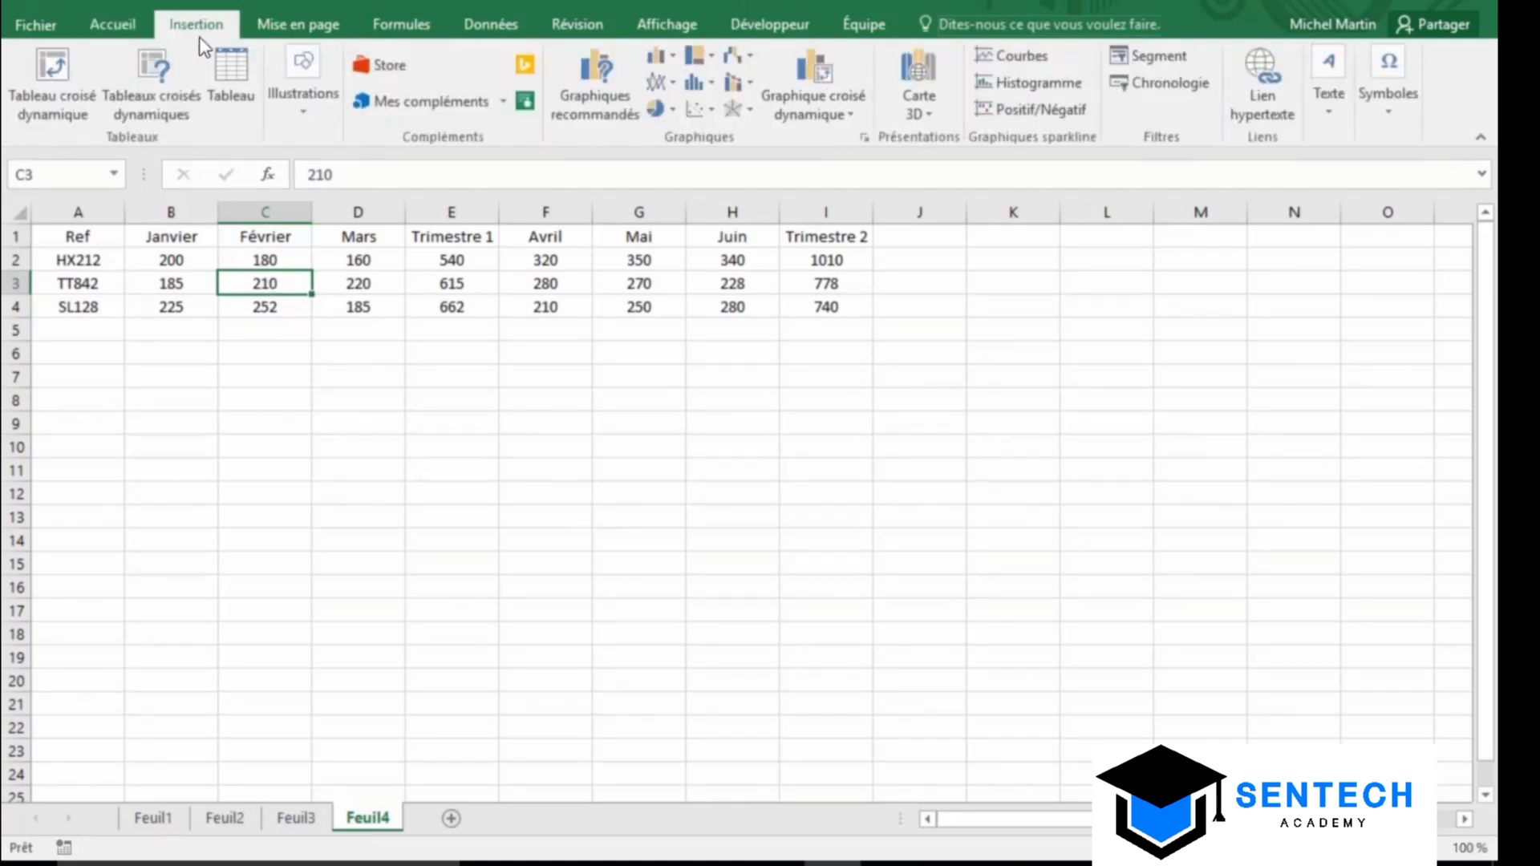
pyautogui.click(233, 79)
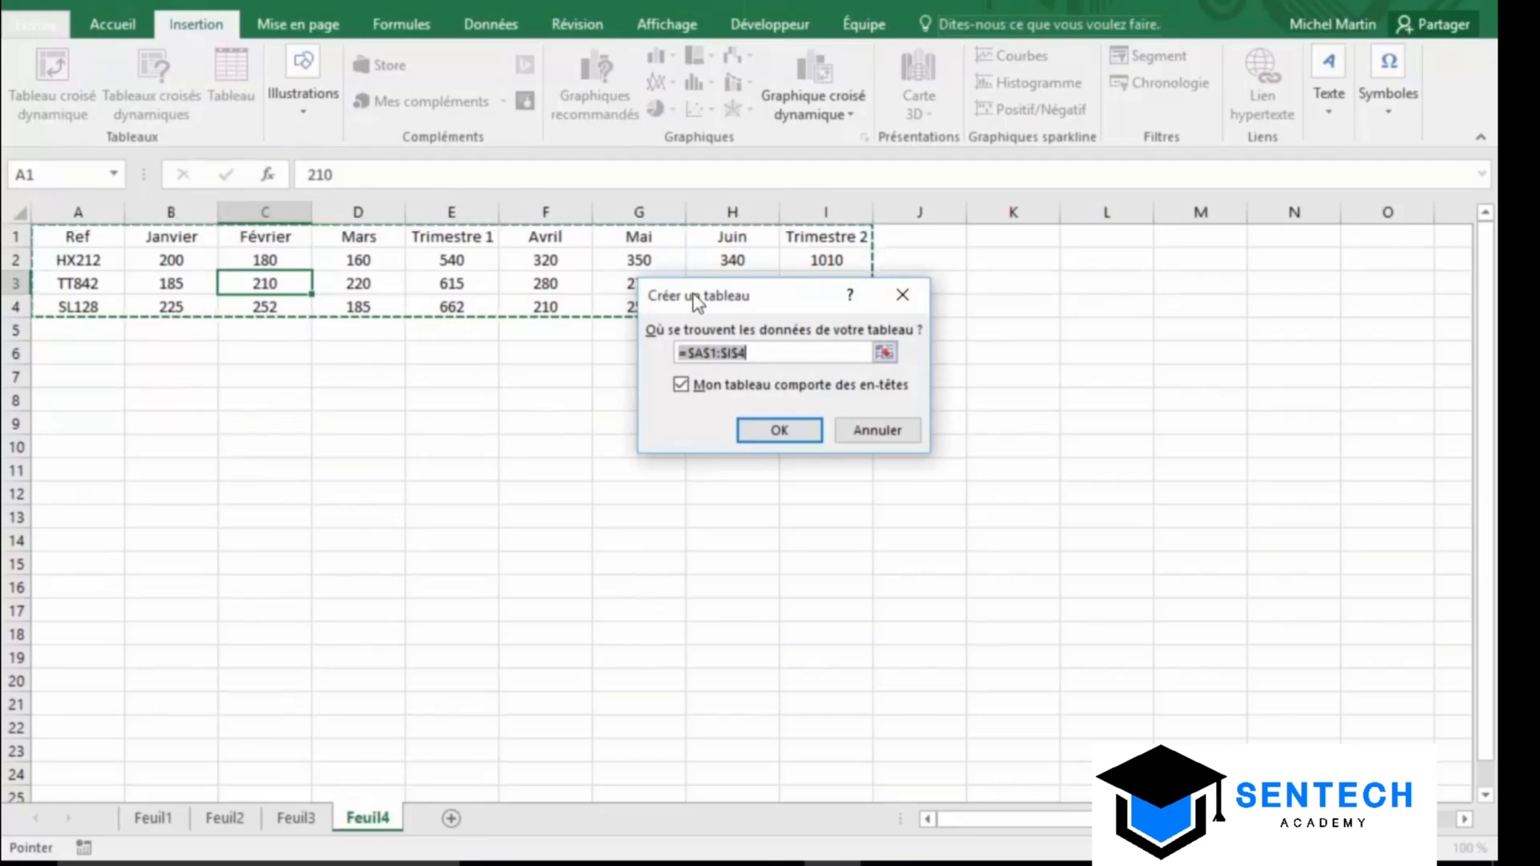
pyautogui.moveTo(730, 297); pyautogui.dragTo(318, 430)
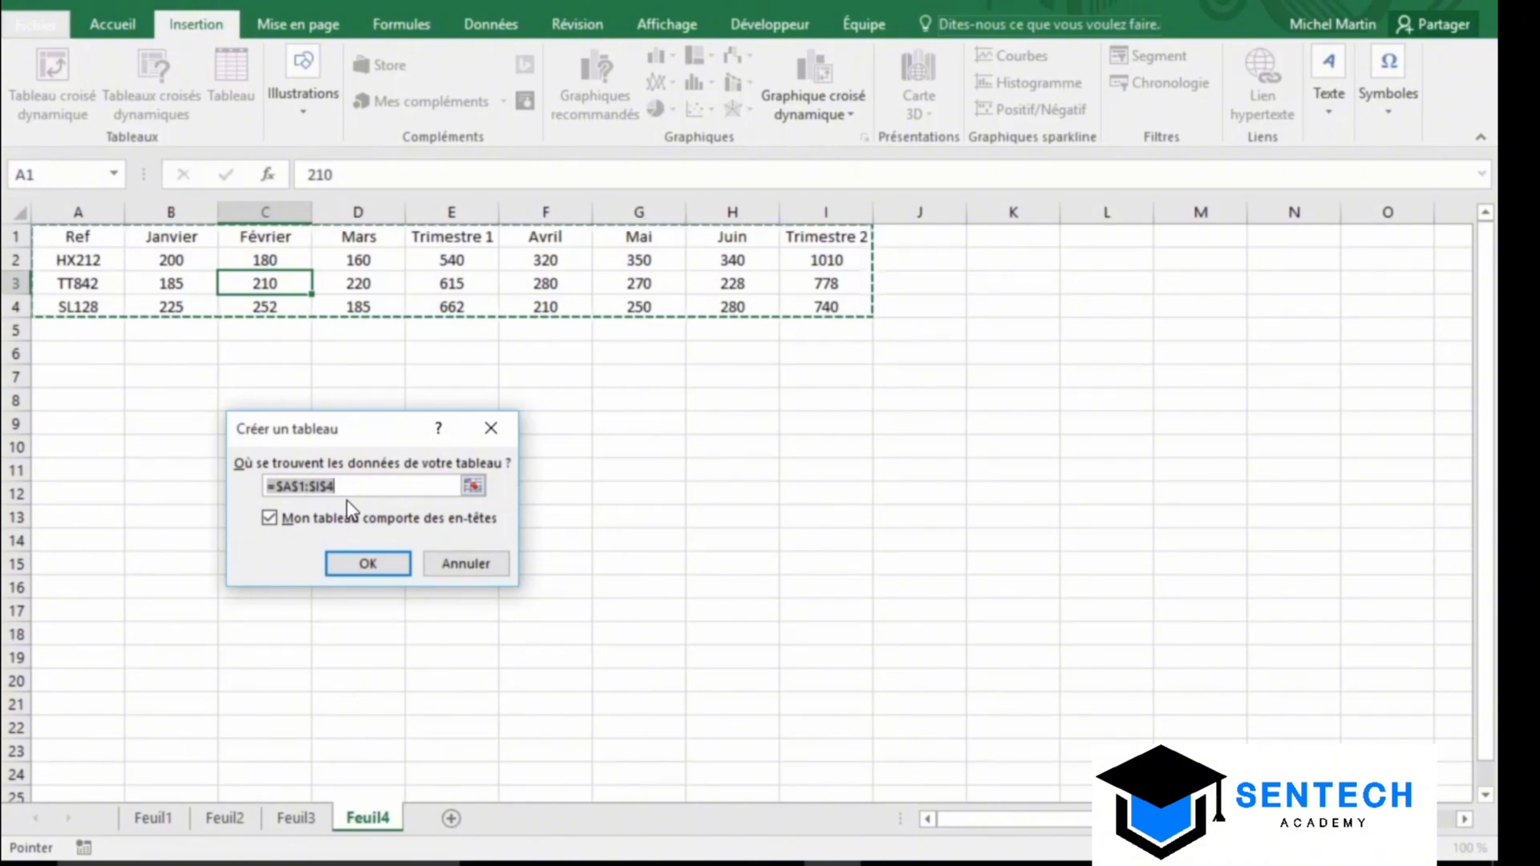
pyautogui.click(367, 564)
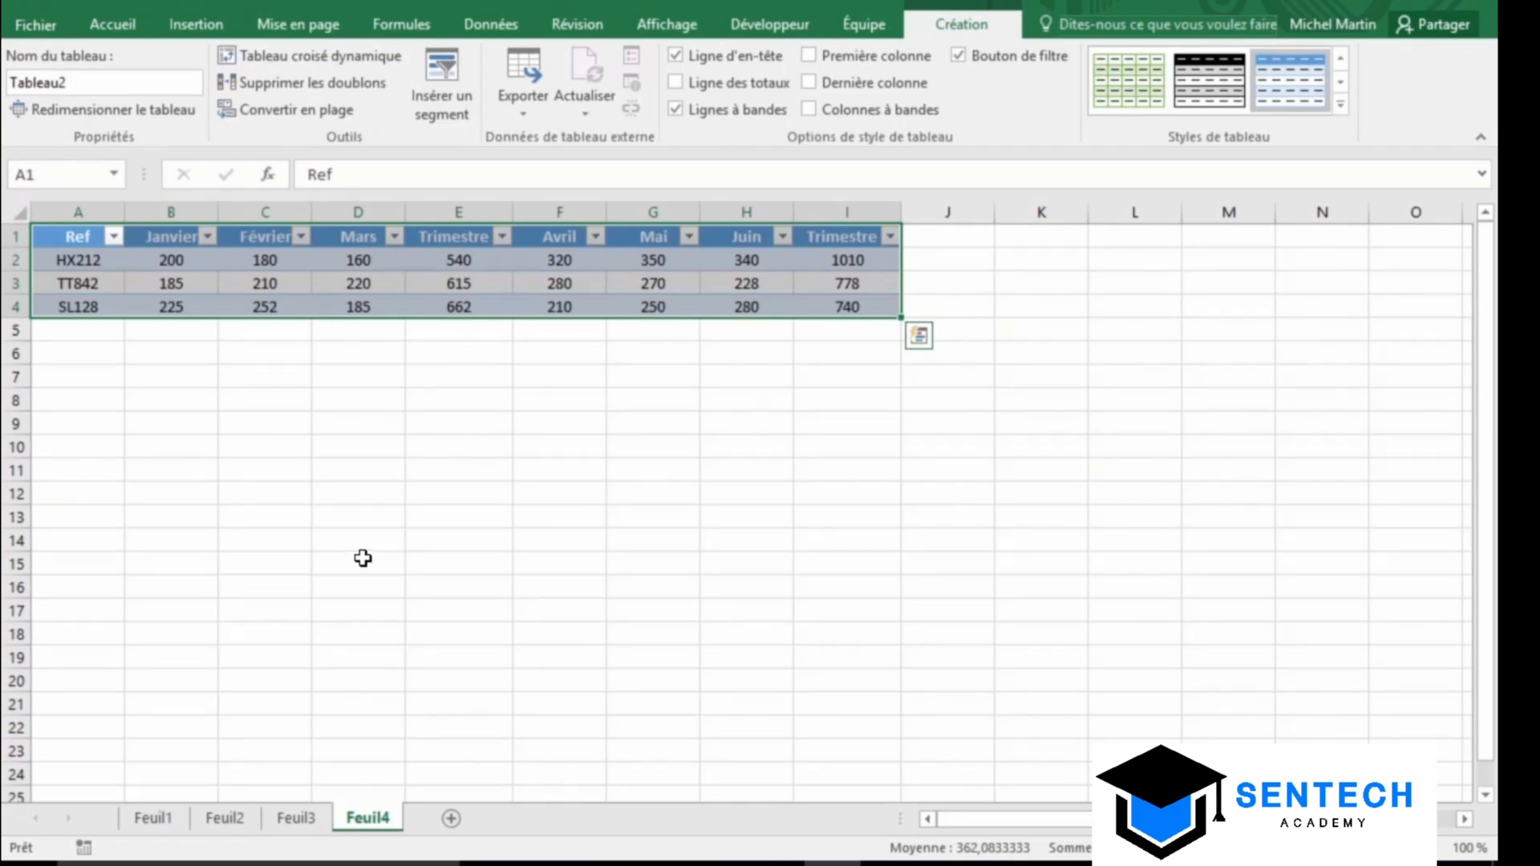
pyautogui.click(115, 236)
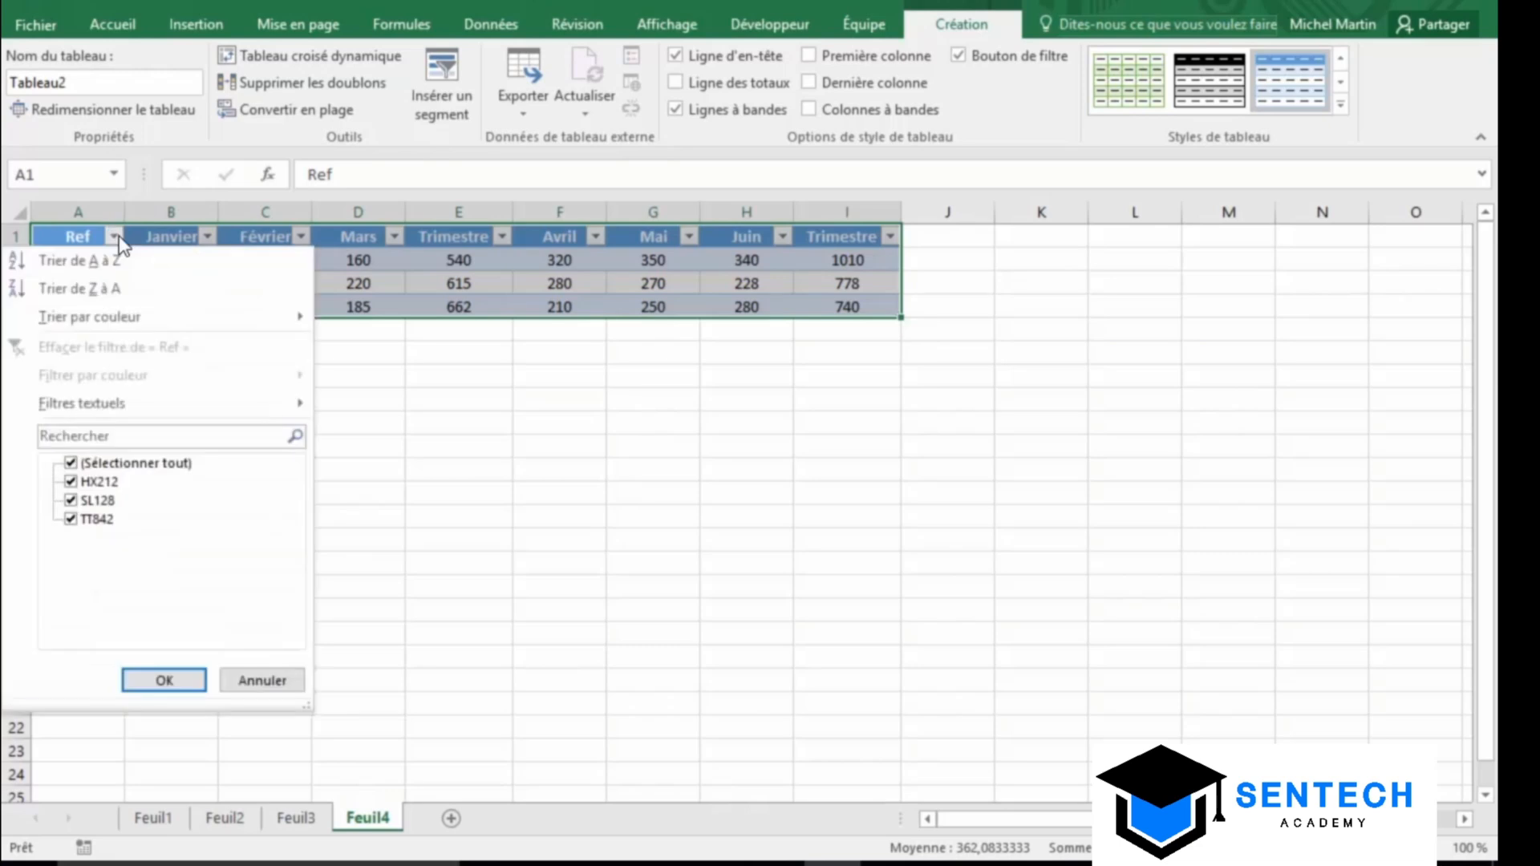
pyautogui.click(117, 235)
pyautogui.click(207, 236)
pyautogui.click(206, 237)
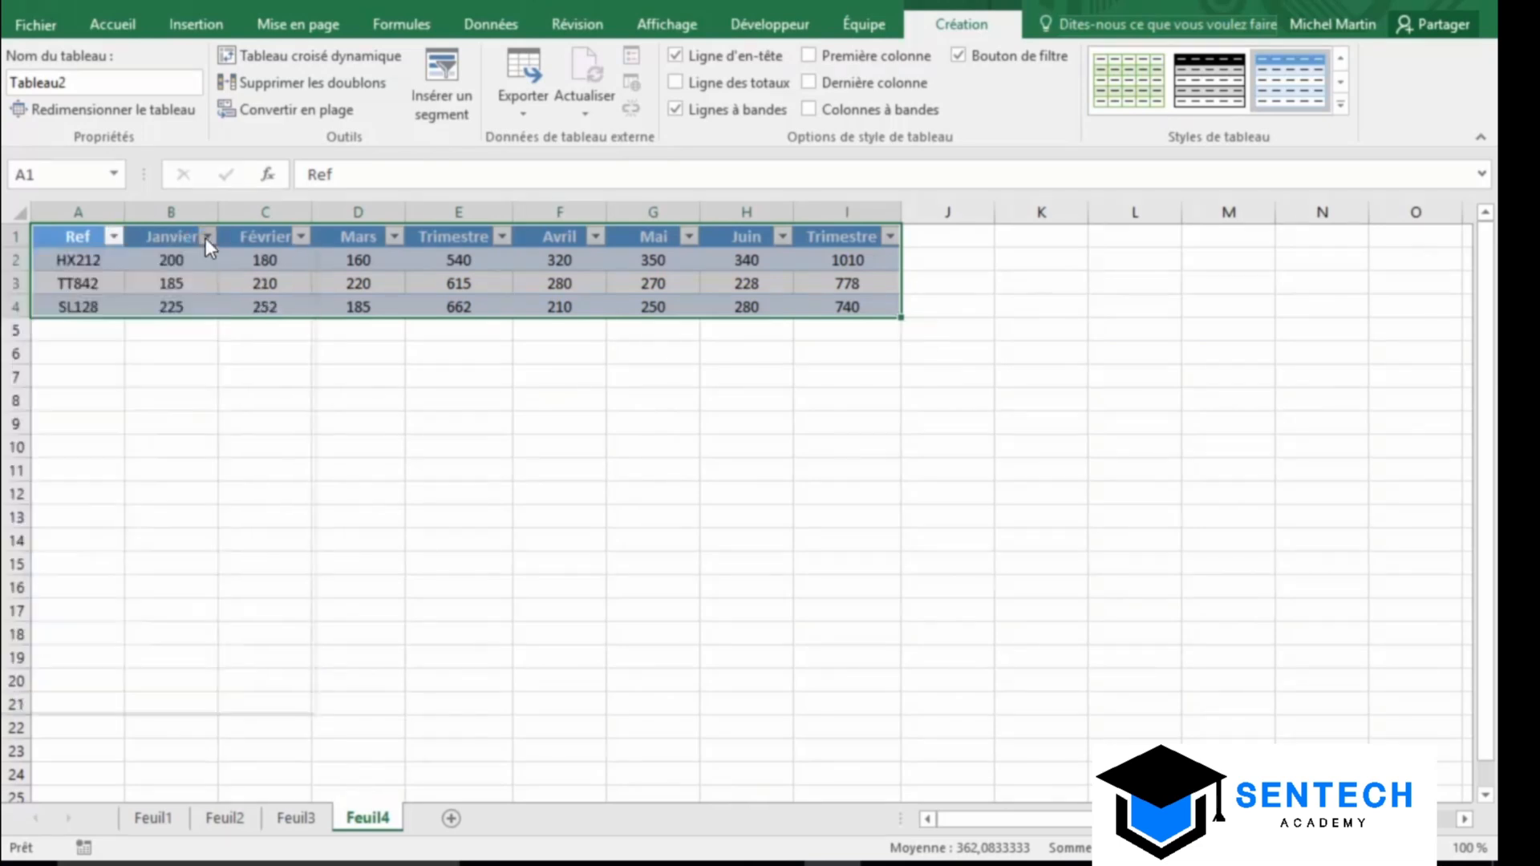
pyautogui.click(301, 237)
pyautogui.click(302, 237)
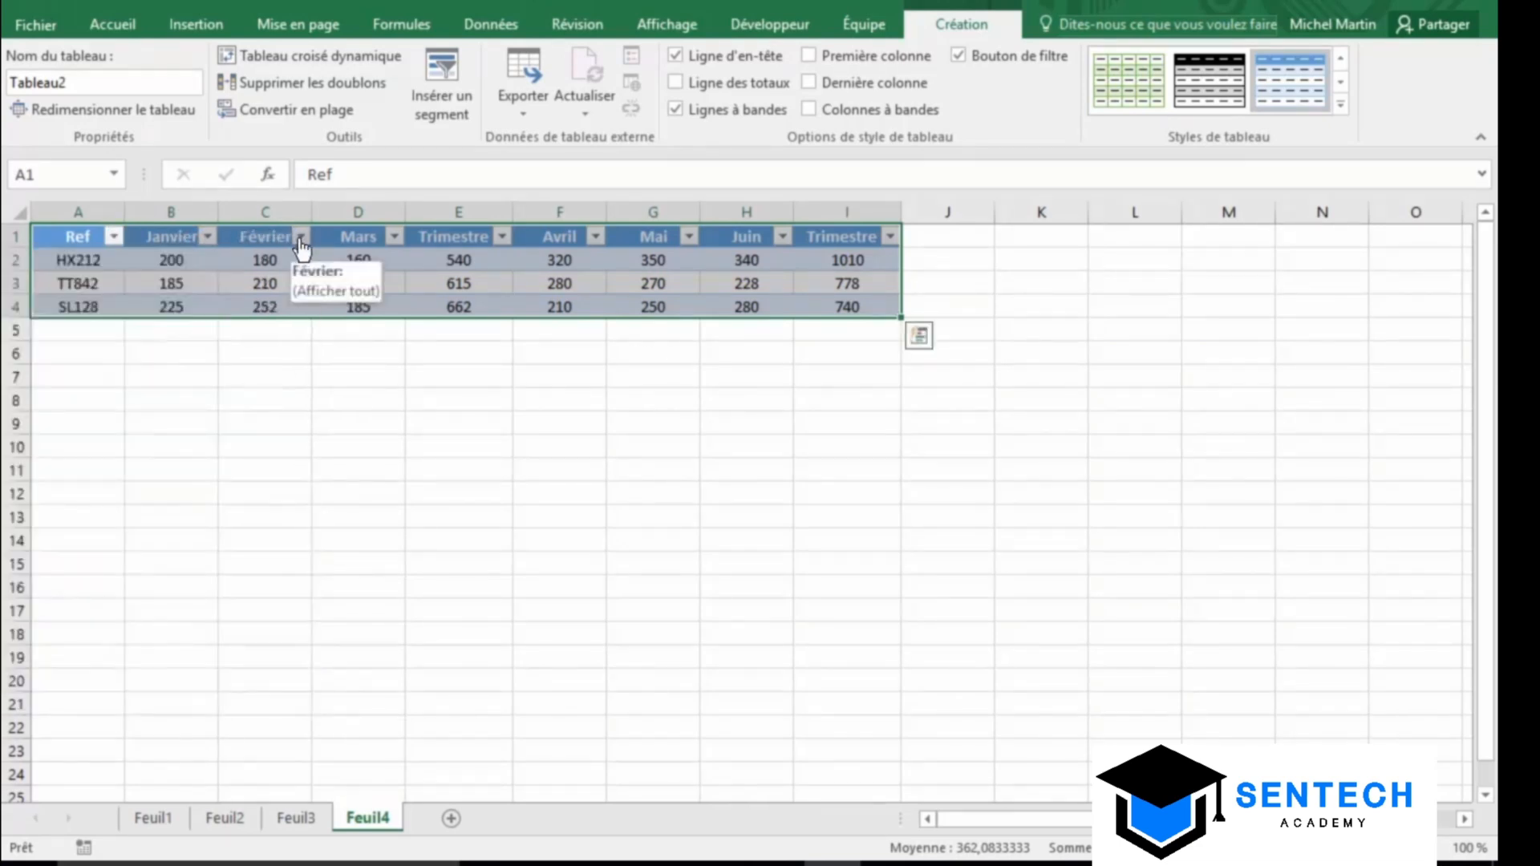
pyautogui.click(571, 422)
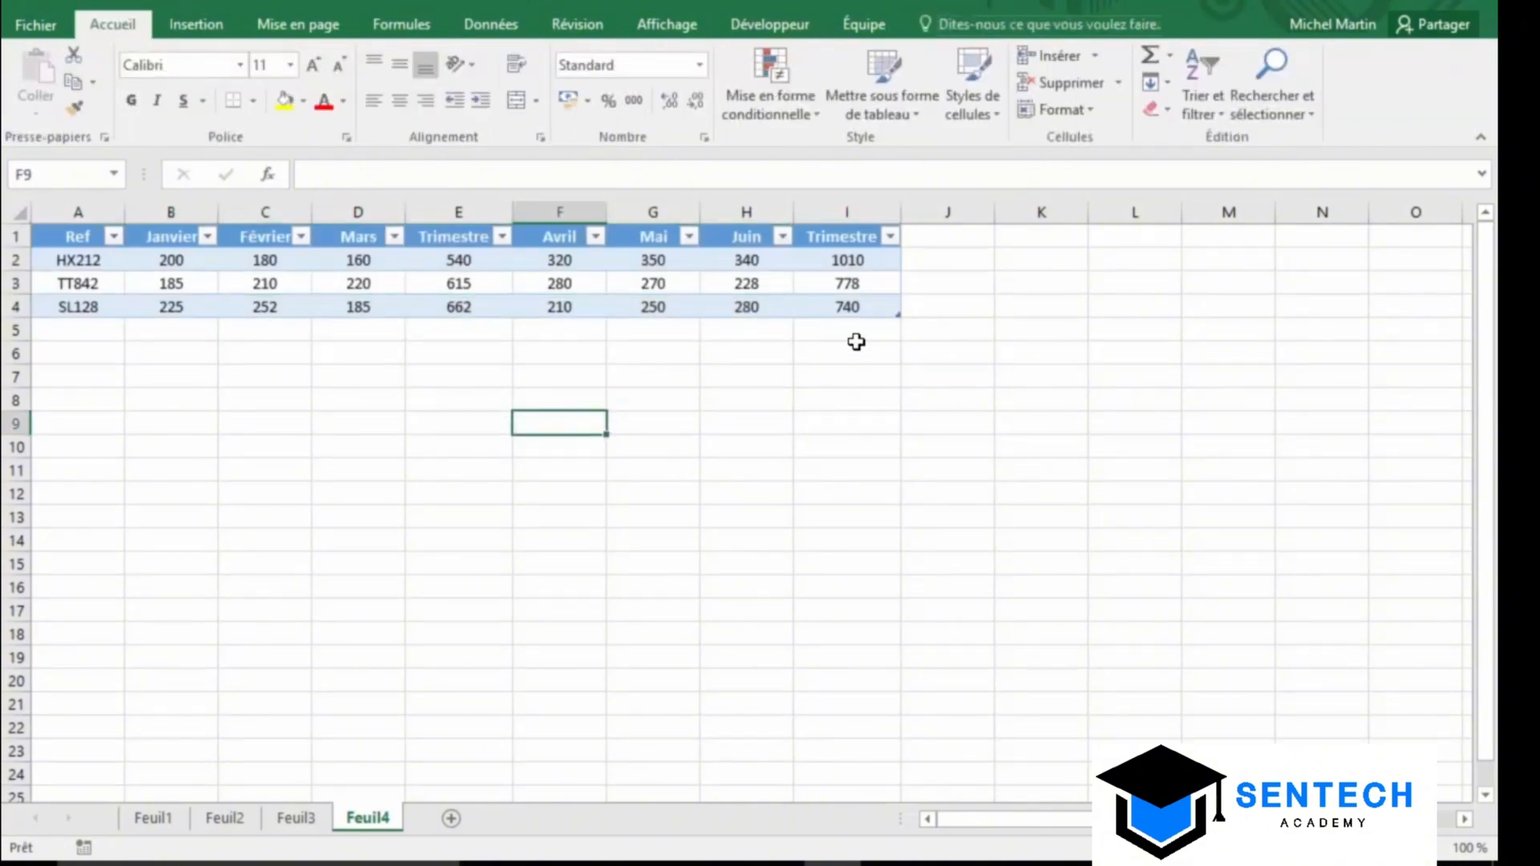
pyautogui.click(770, 278)
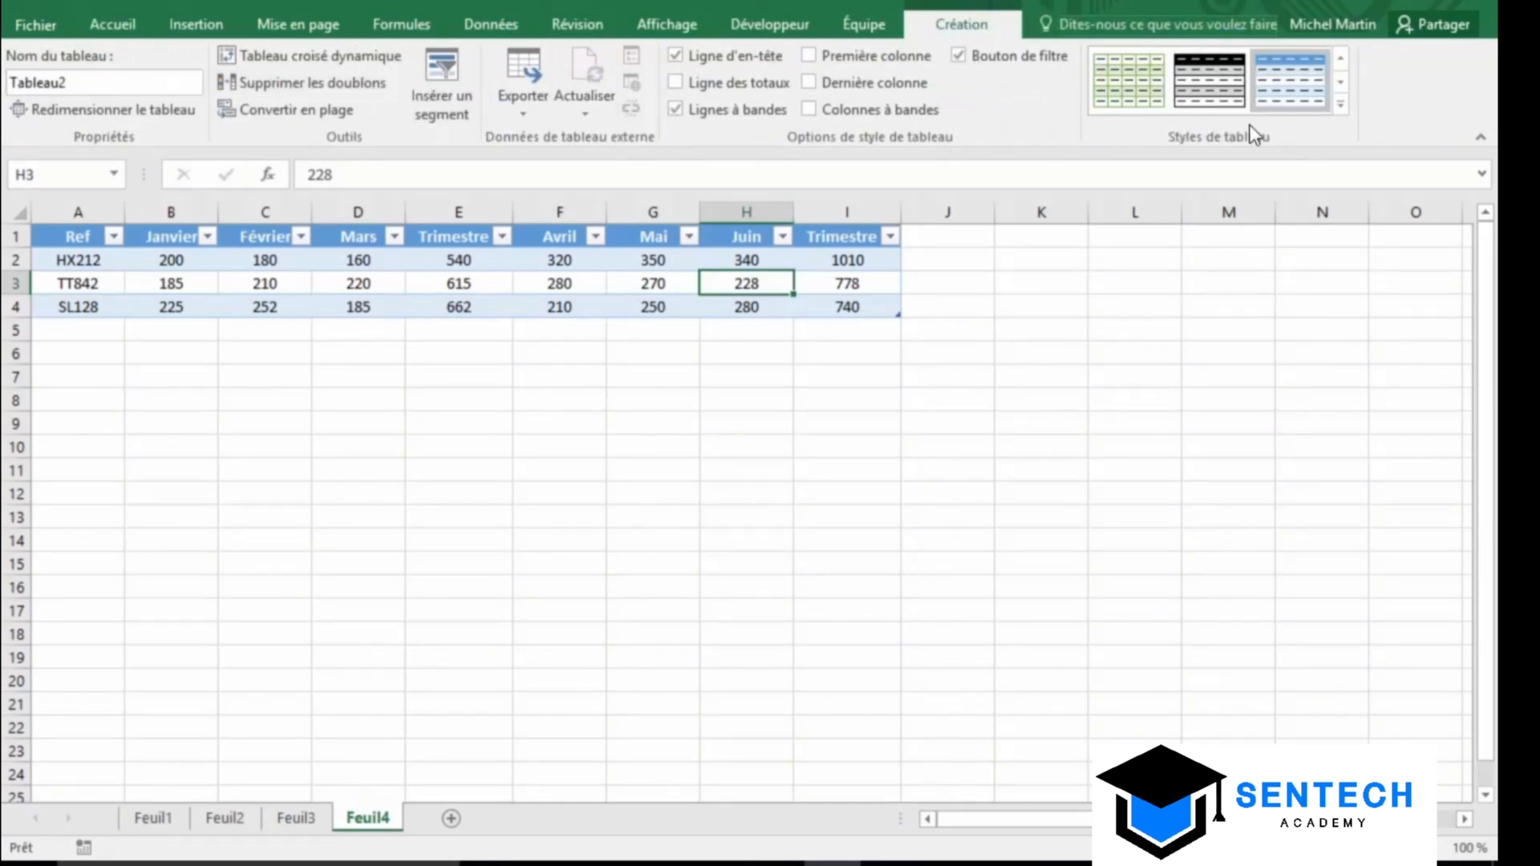
pyautogui.click(973, 285)
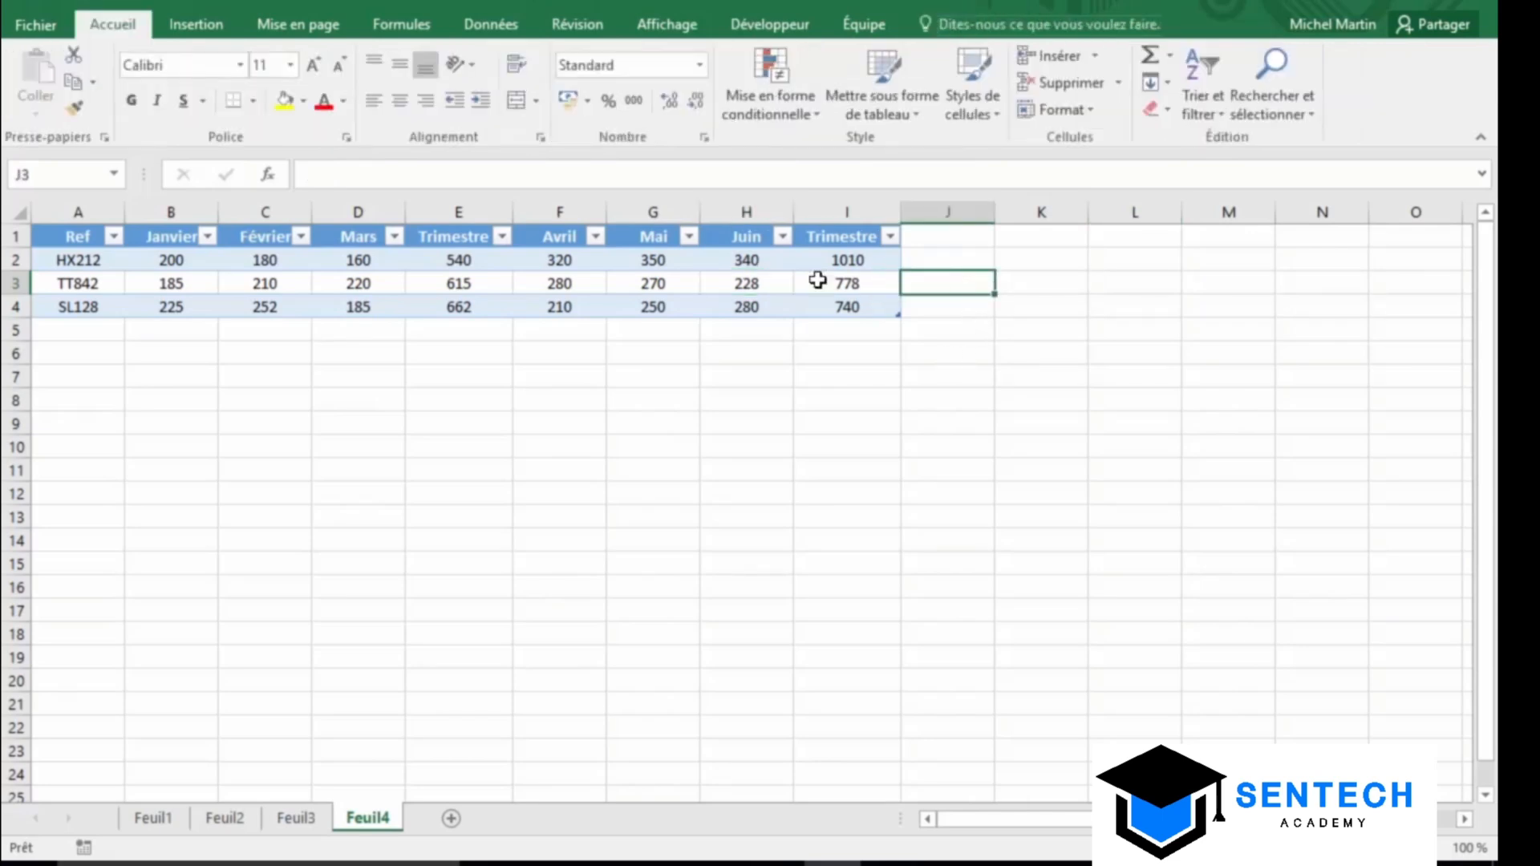
pyautogui.click(731, 290)
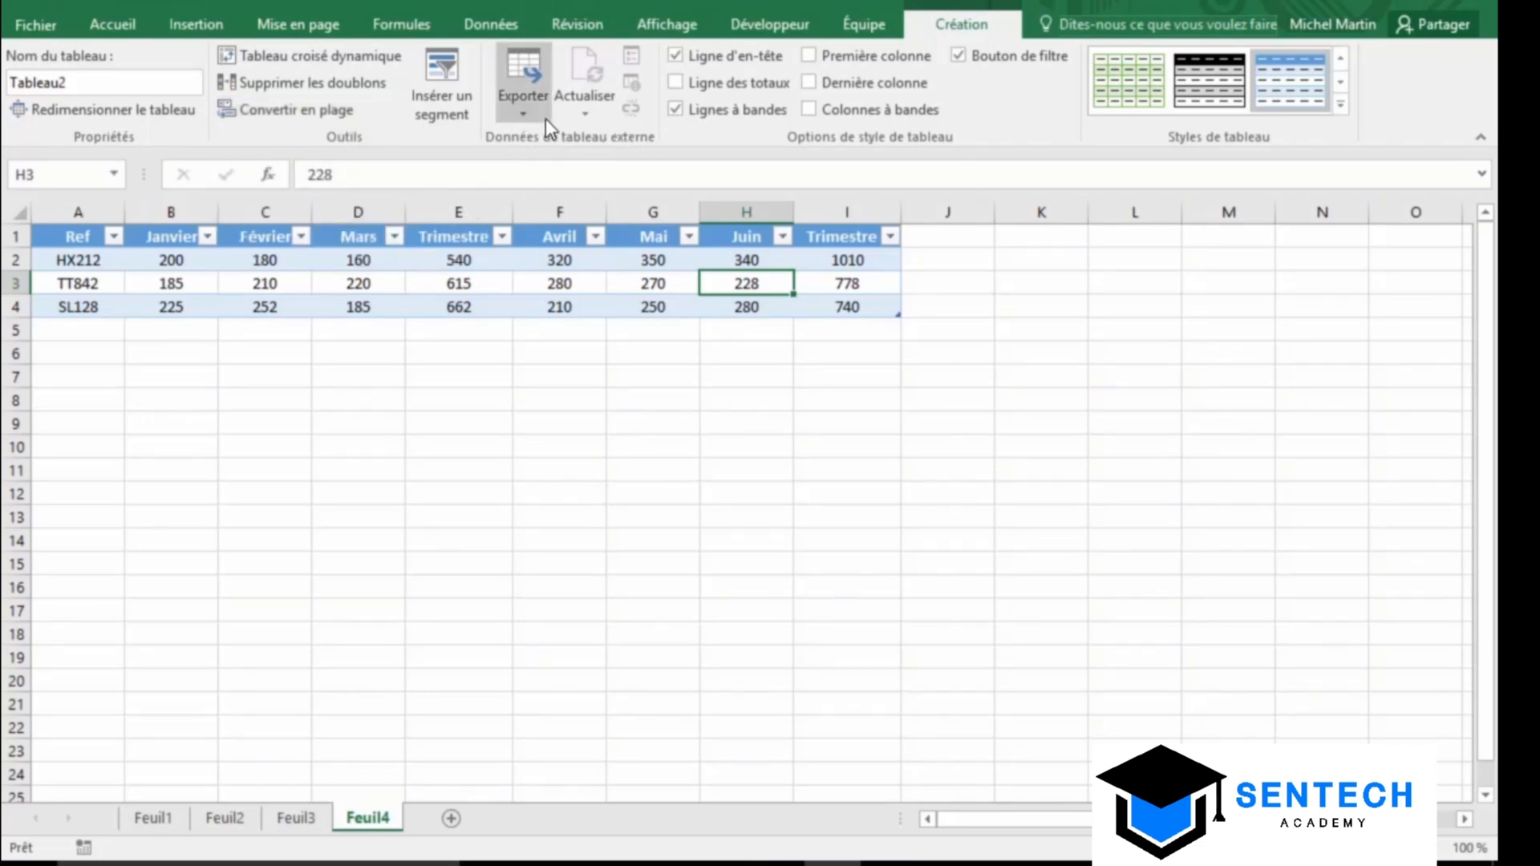
# Look at the table export options without exporting, then expand the full Styles de tableau gallery
pyautogui.click(535, 98)
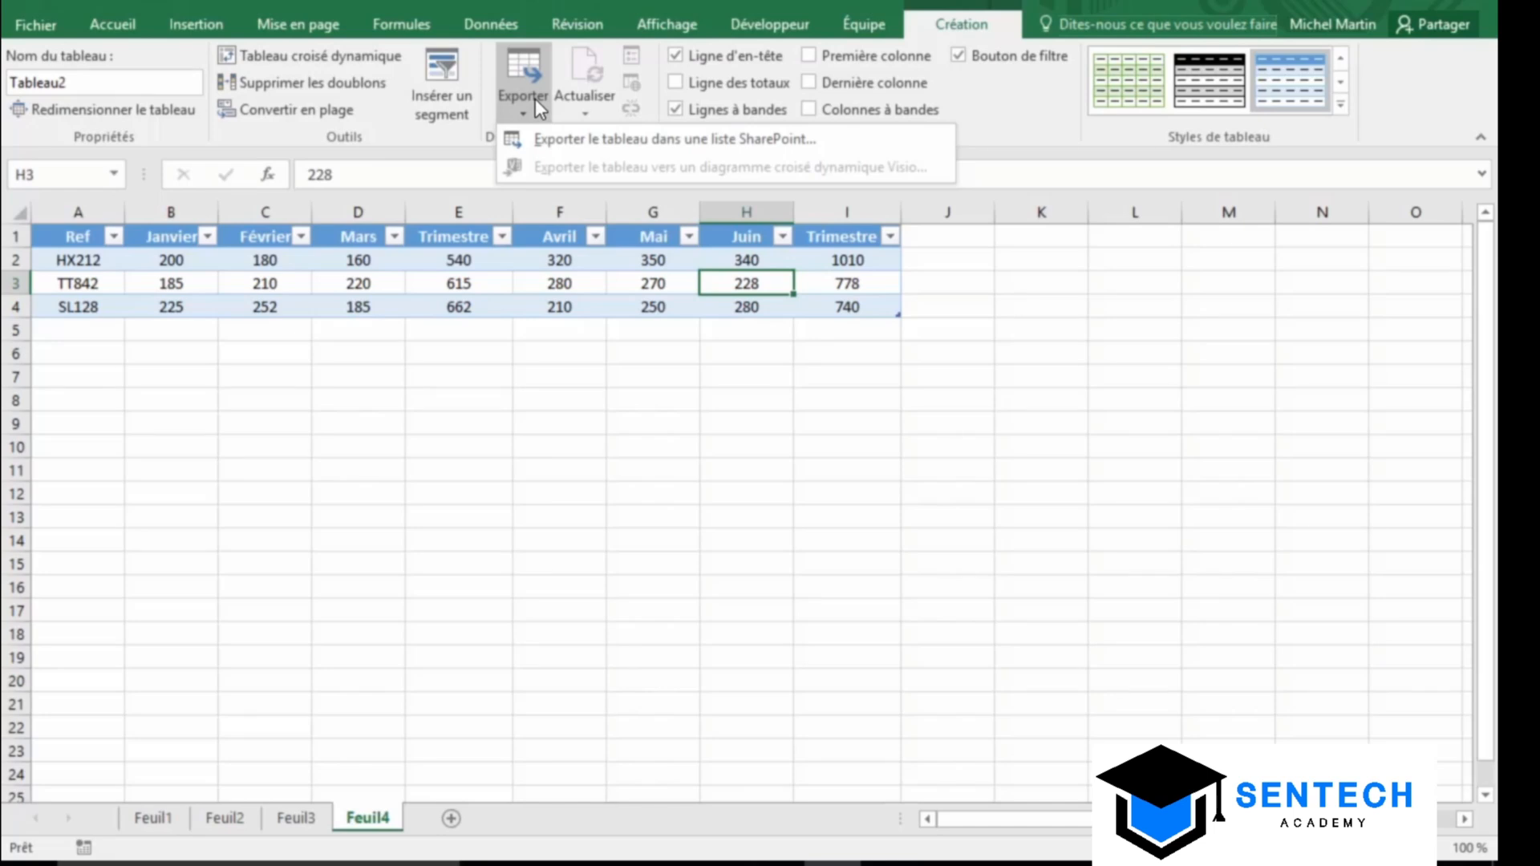
pyautogui.click(1045, 126)
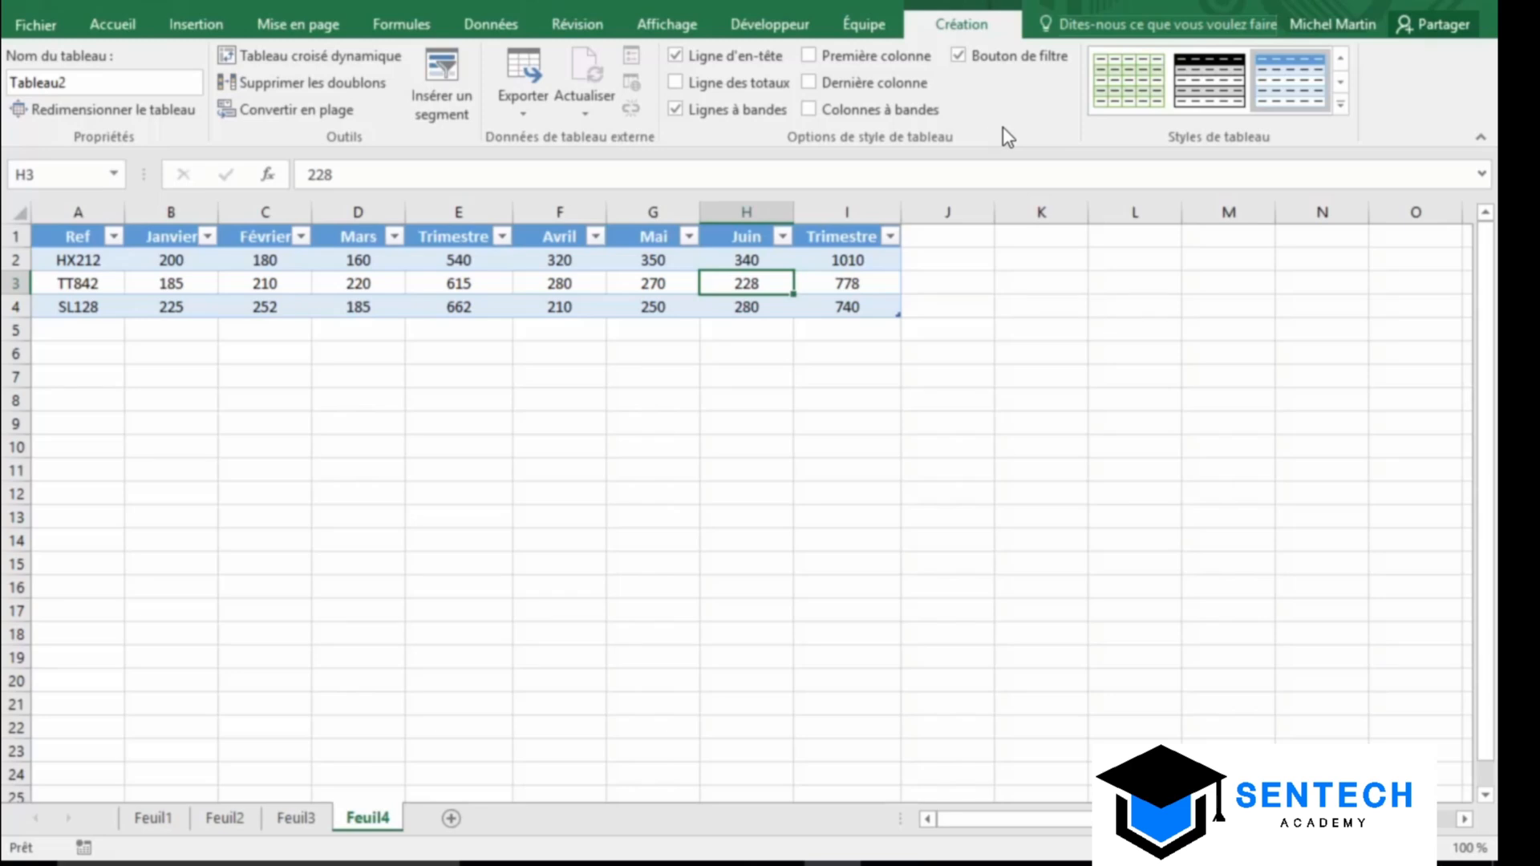
pyautogui.click(1340, 103)
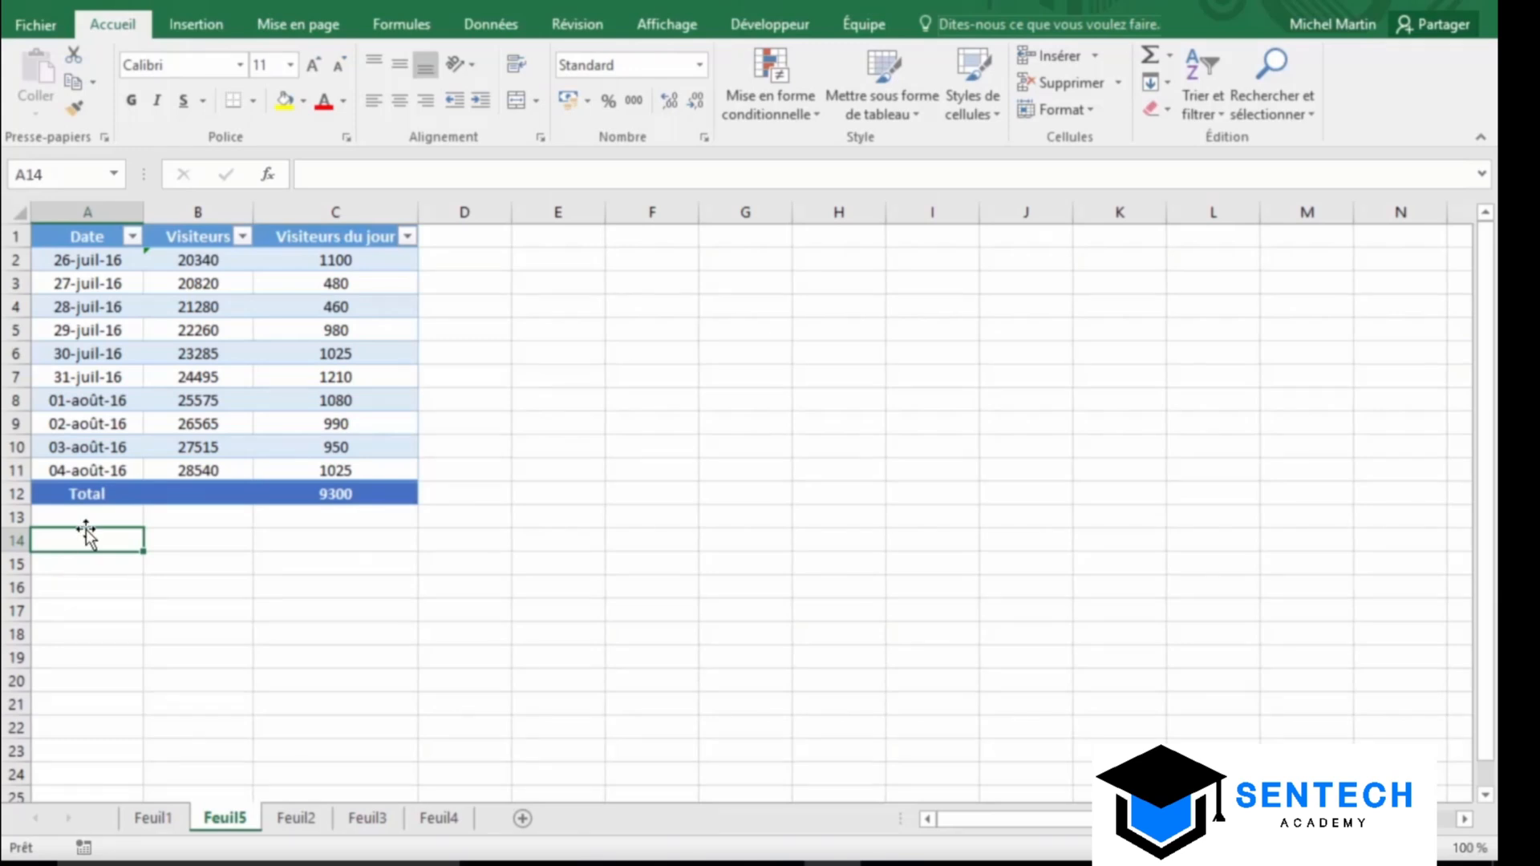
# Try filtering the Date column to août dates only, then undo that filter
pyautogui.click(132, 237)
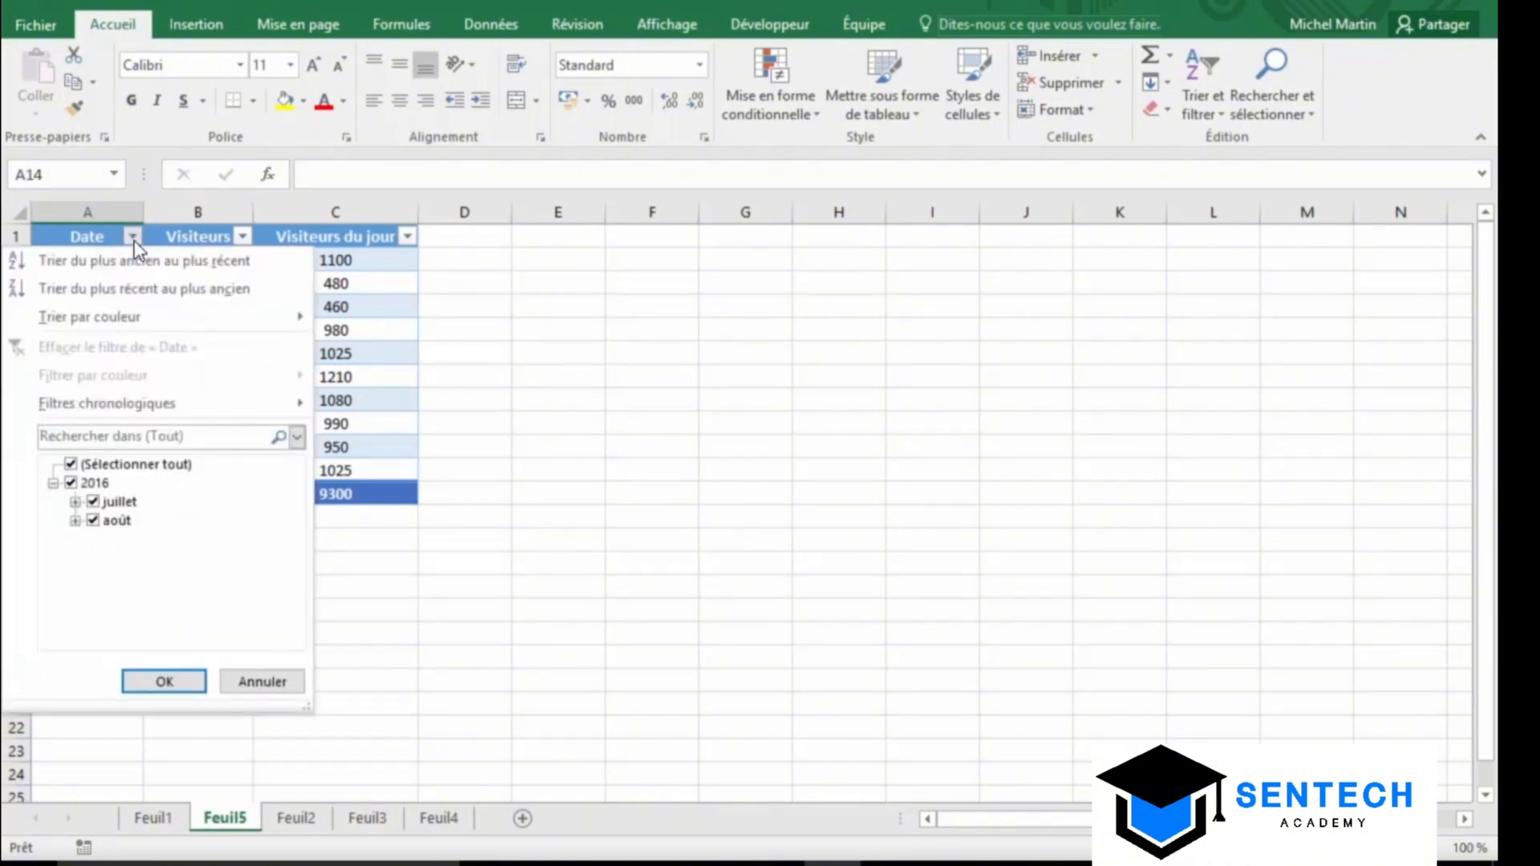
pyautogui.click(93, 502)
pyautogui.click(151, 678)
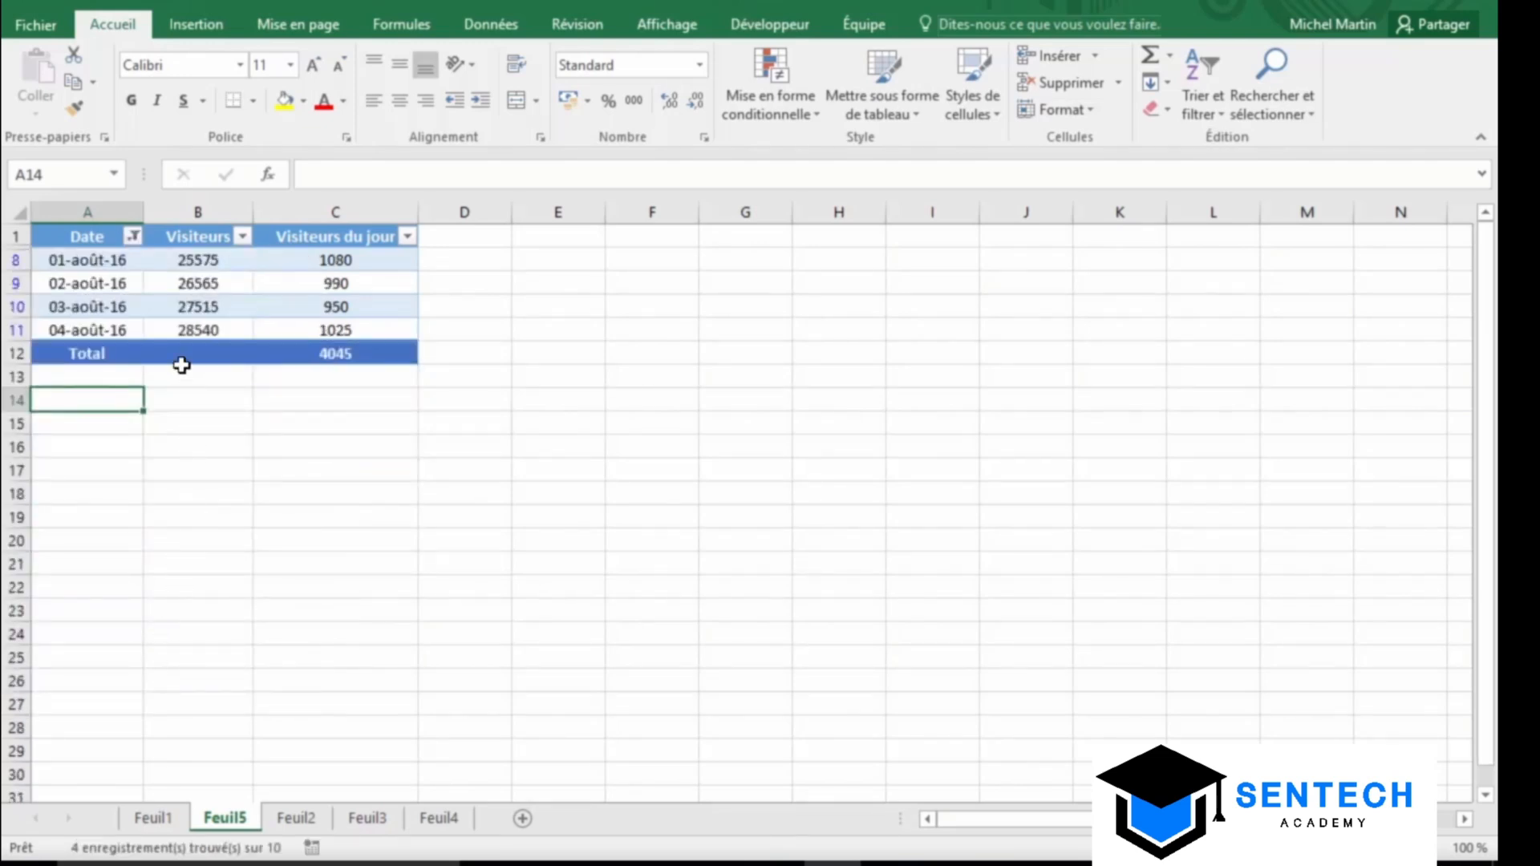
pyautogui.click(84, 2)
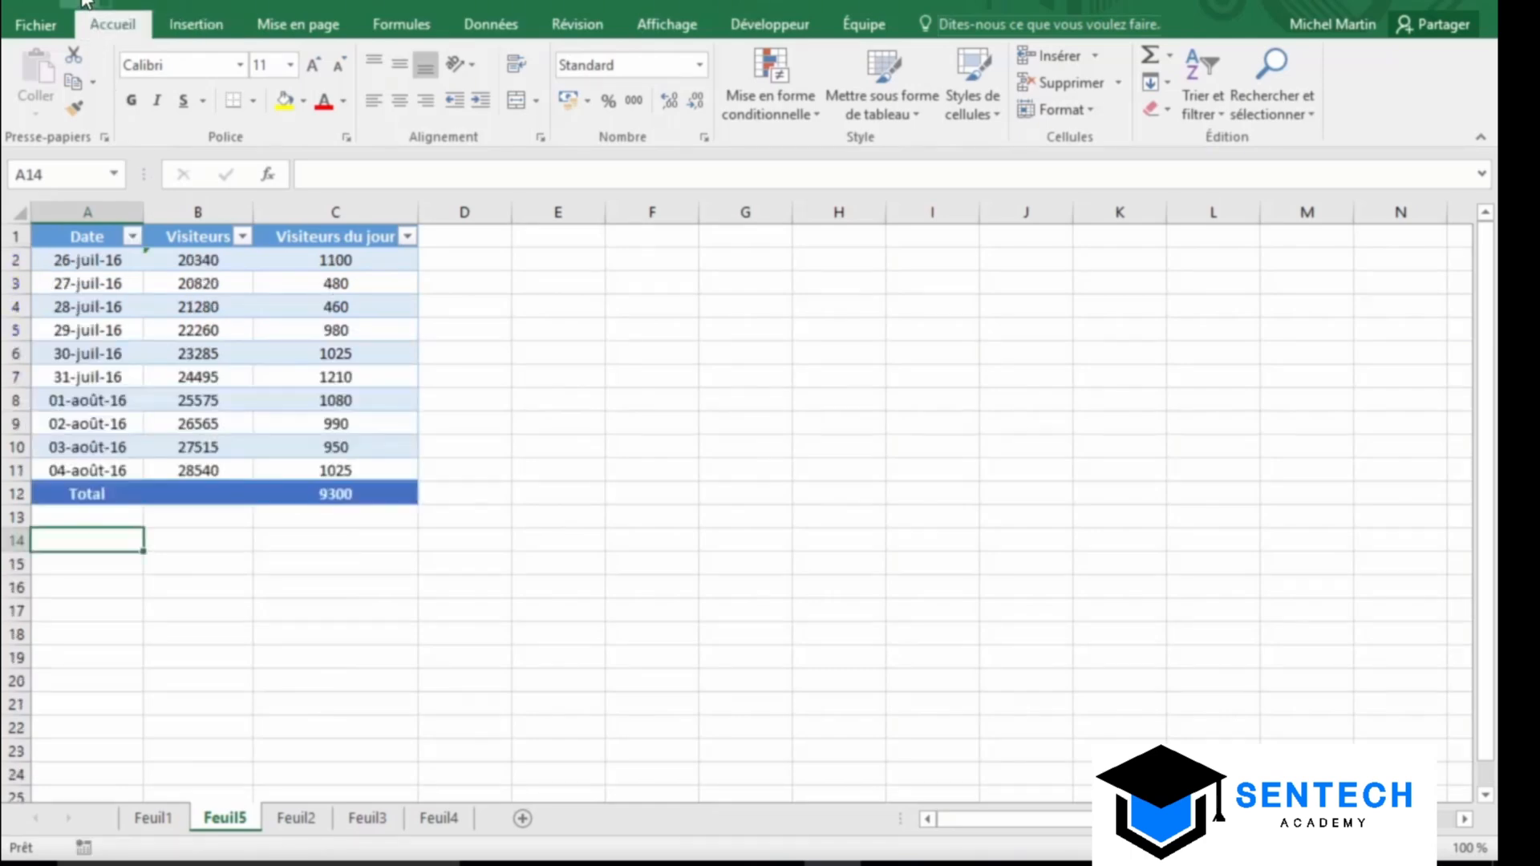
# Filter the Date column to dates after 29 Juillet 2016
pyautogui.click(133, 237)
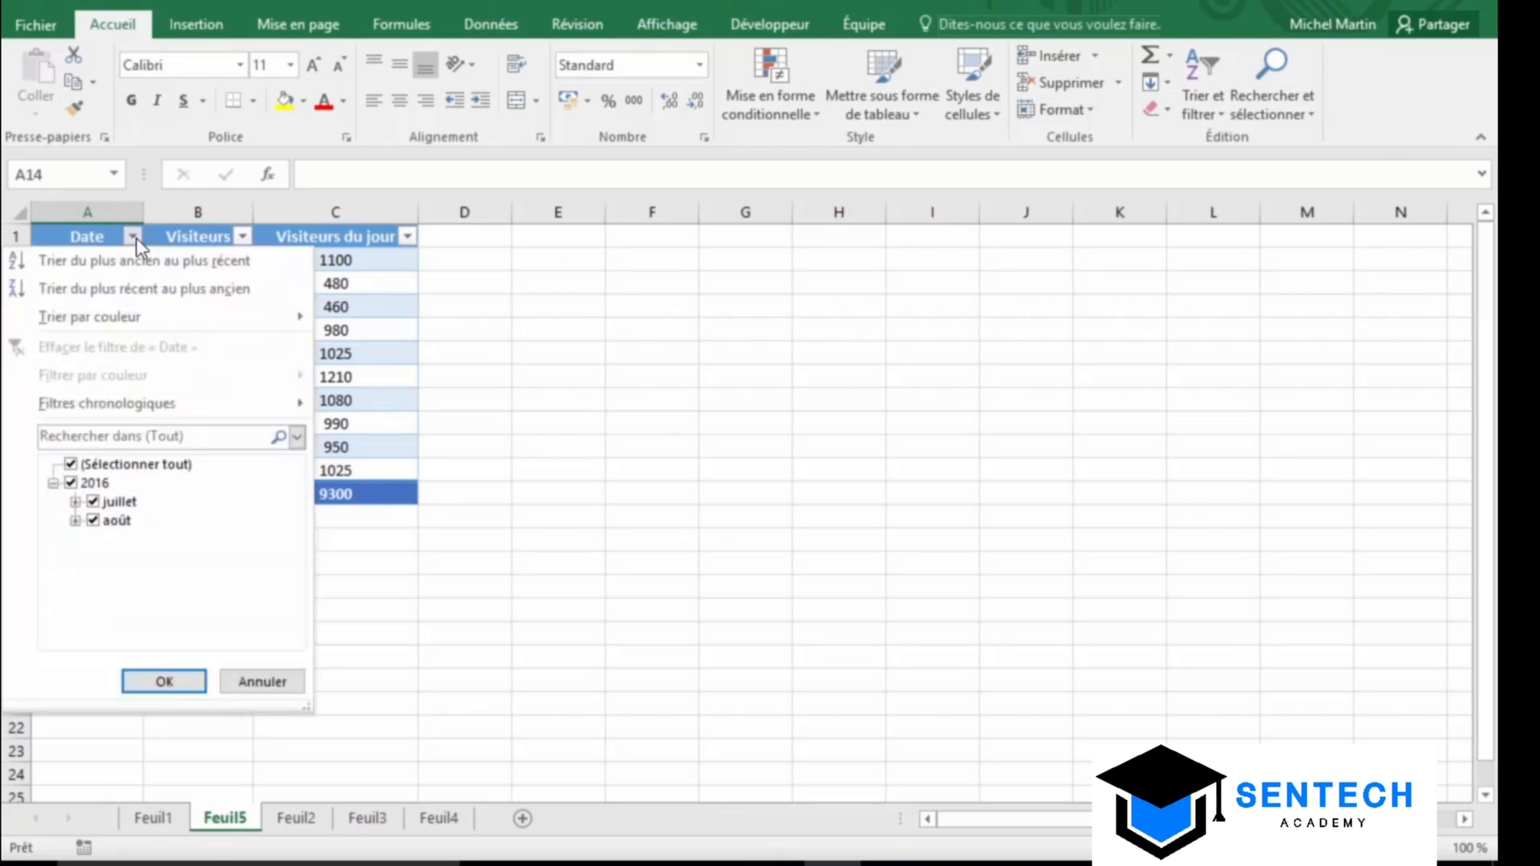
pyautogui.moveTo(116, 409)
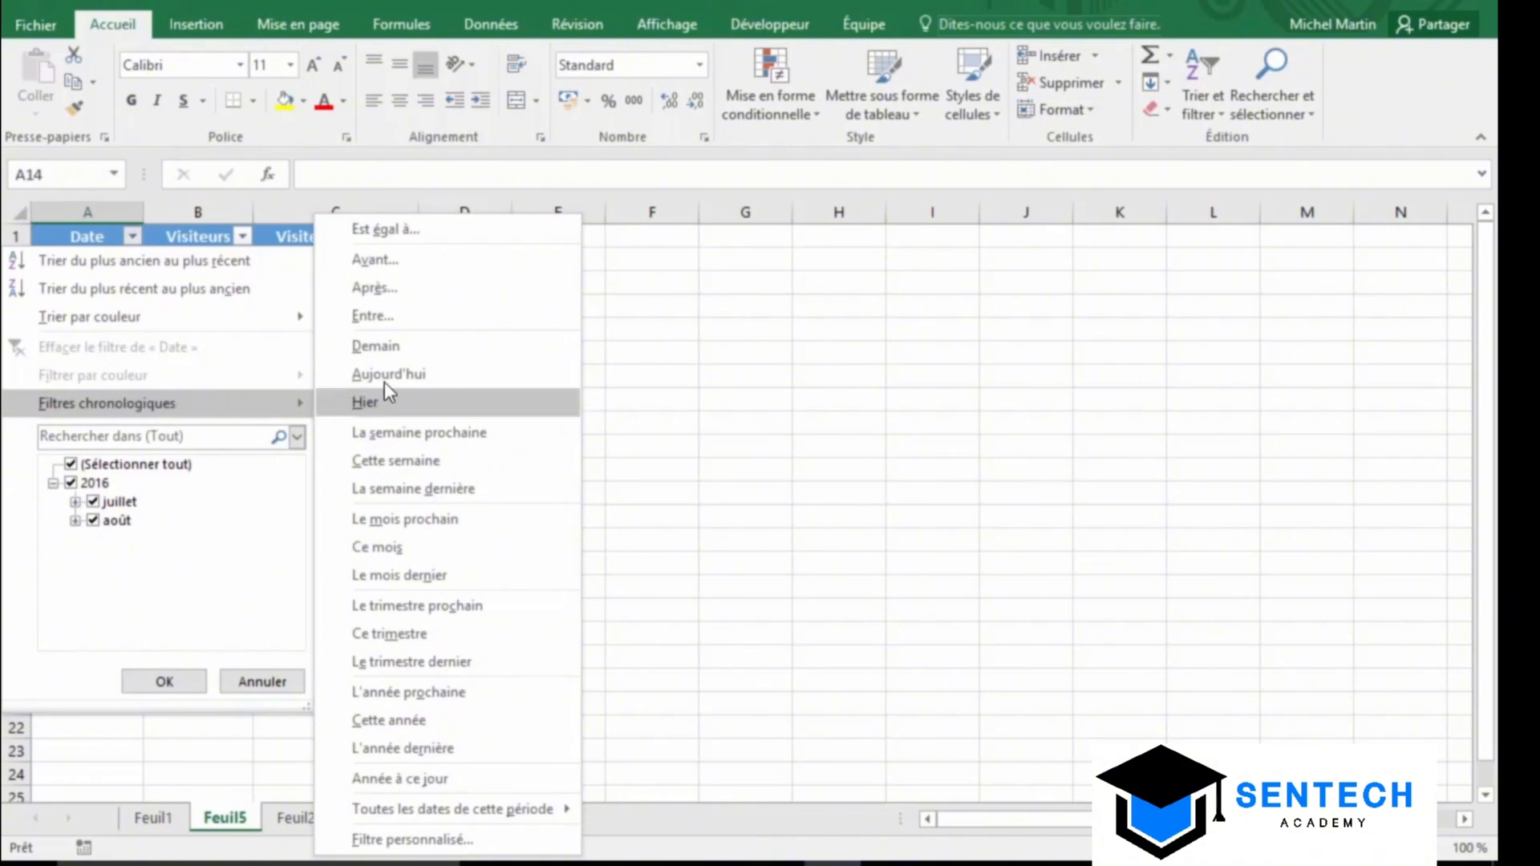
pyautogui.click(423, 295)
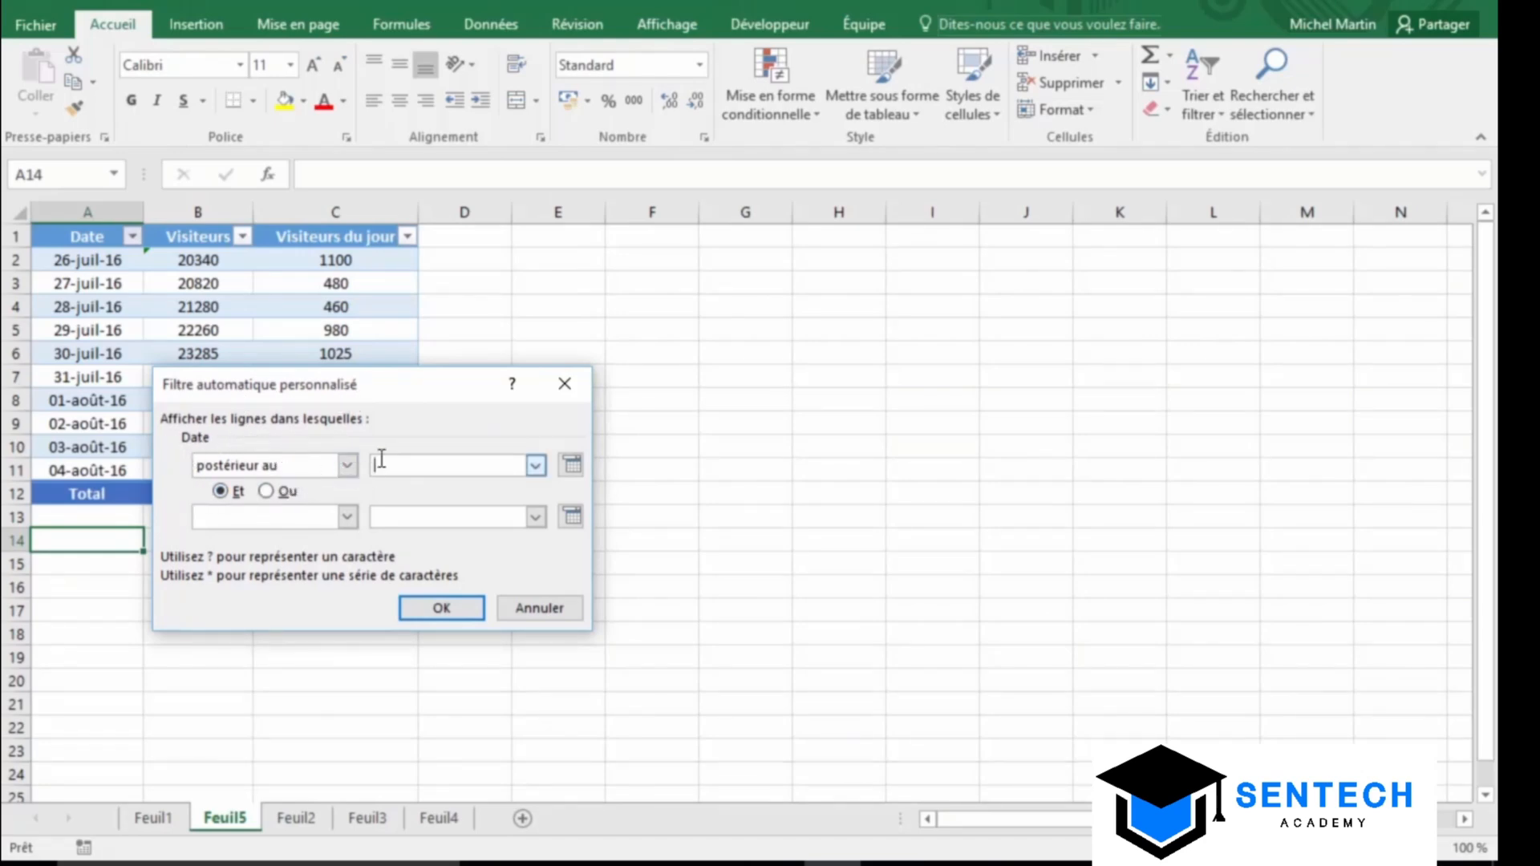
pyautogui.write('29 Juile')
pyautogui.press('BackSpace')
pyautogui.write('let 2016')
pyautogui.click(441, 610)
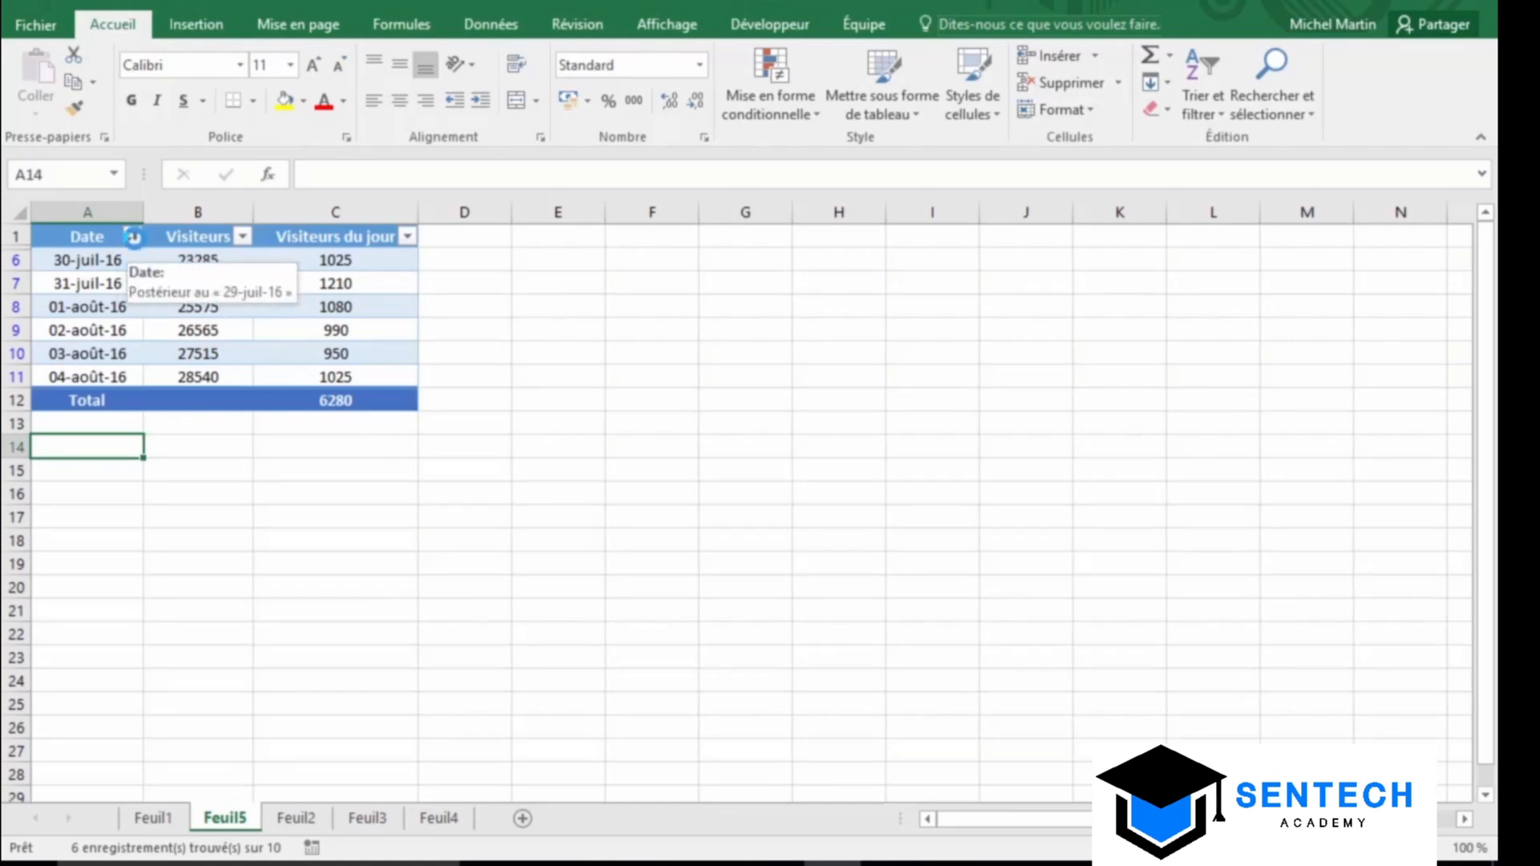
pyautogui.click(133, 238)
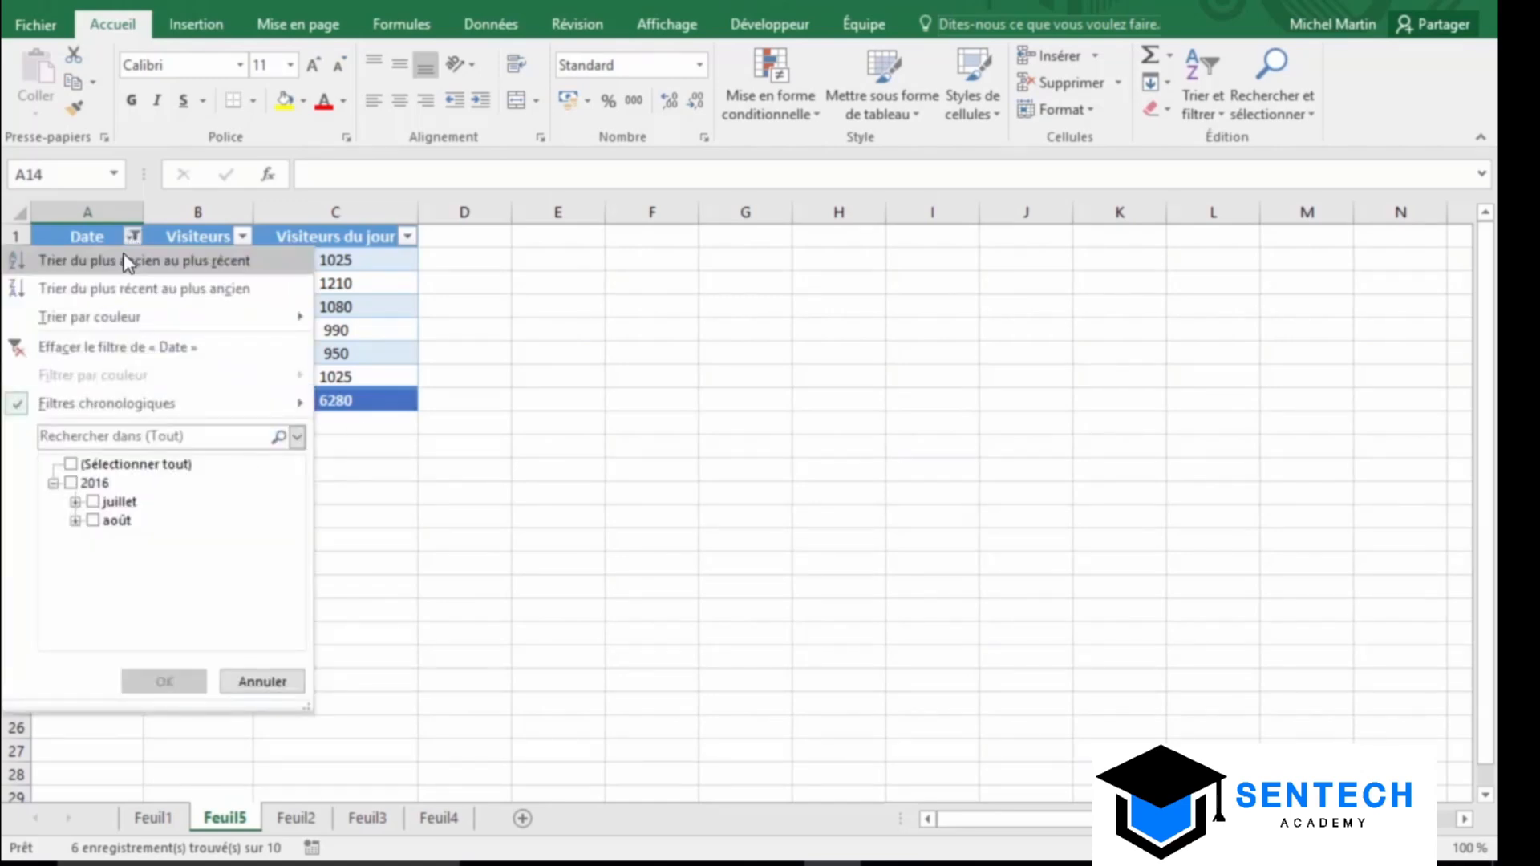
# Clear the Date filter and keep only the July dates by excluding août
pyautogui.click(110, 353)
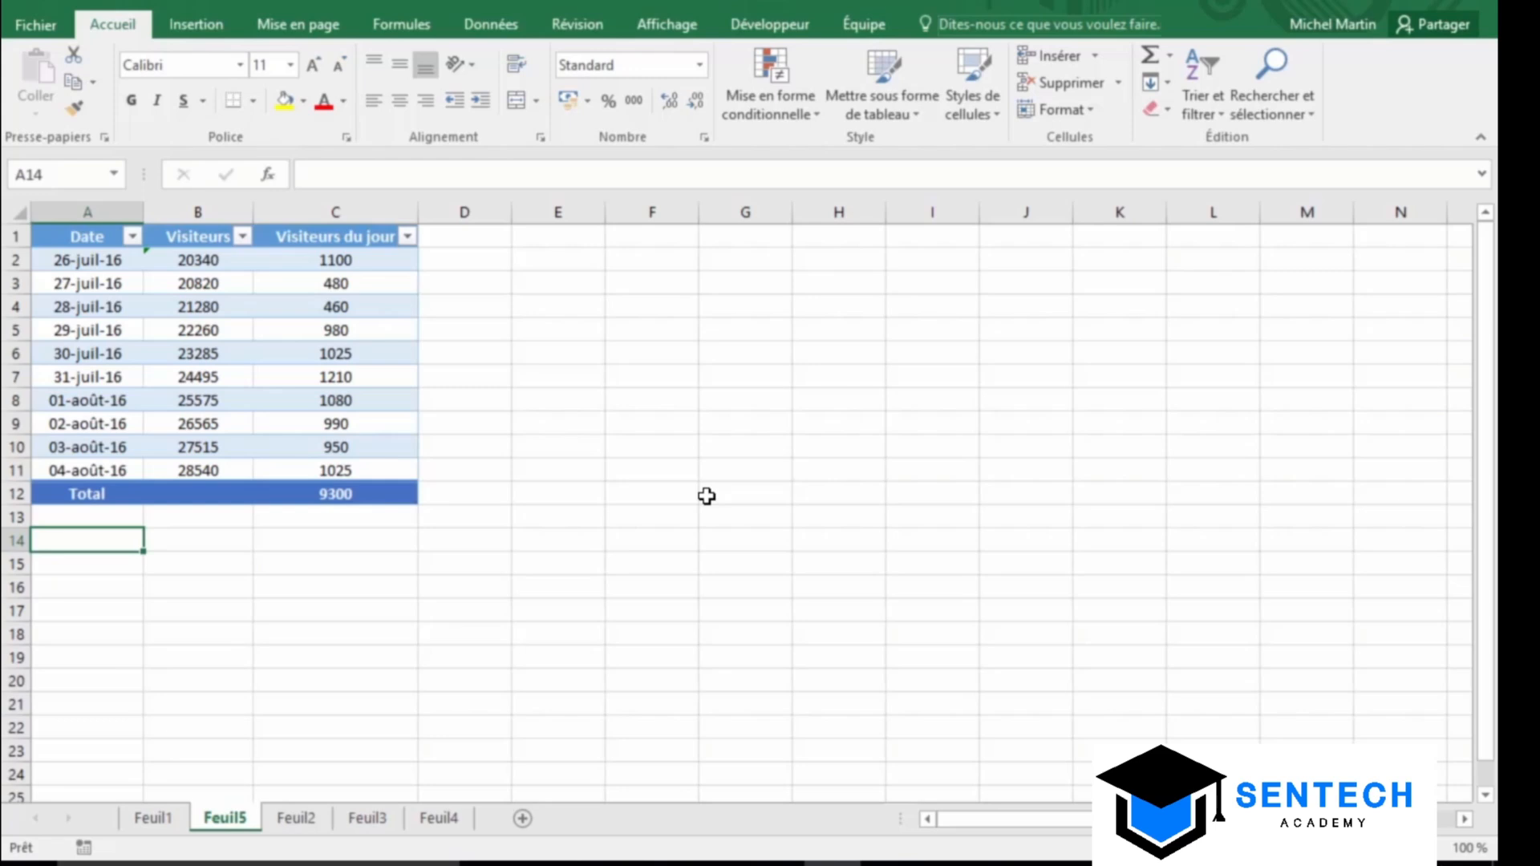
pyautogui.click(133, 237)
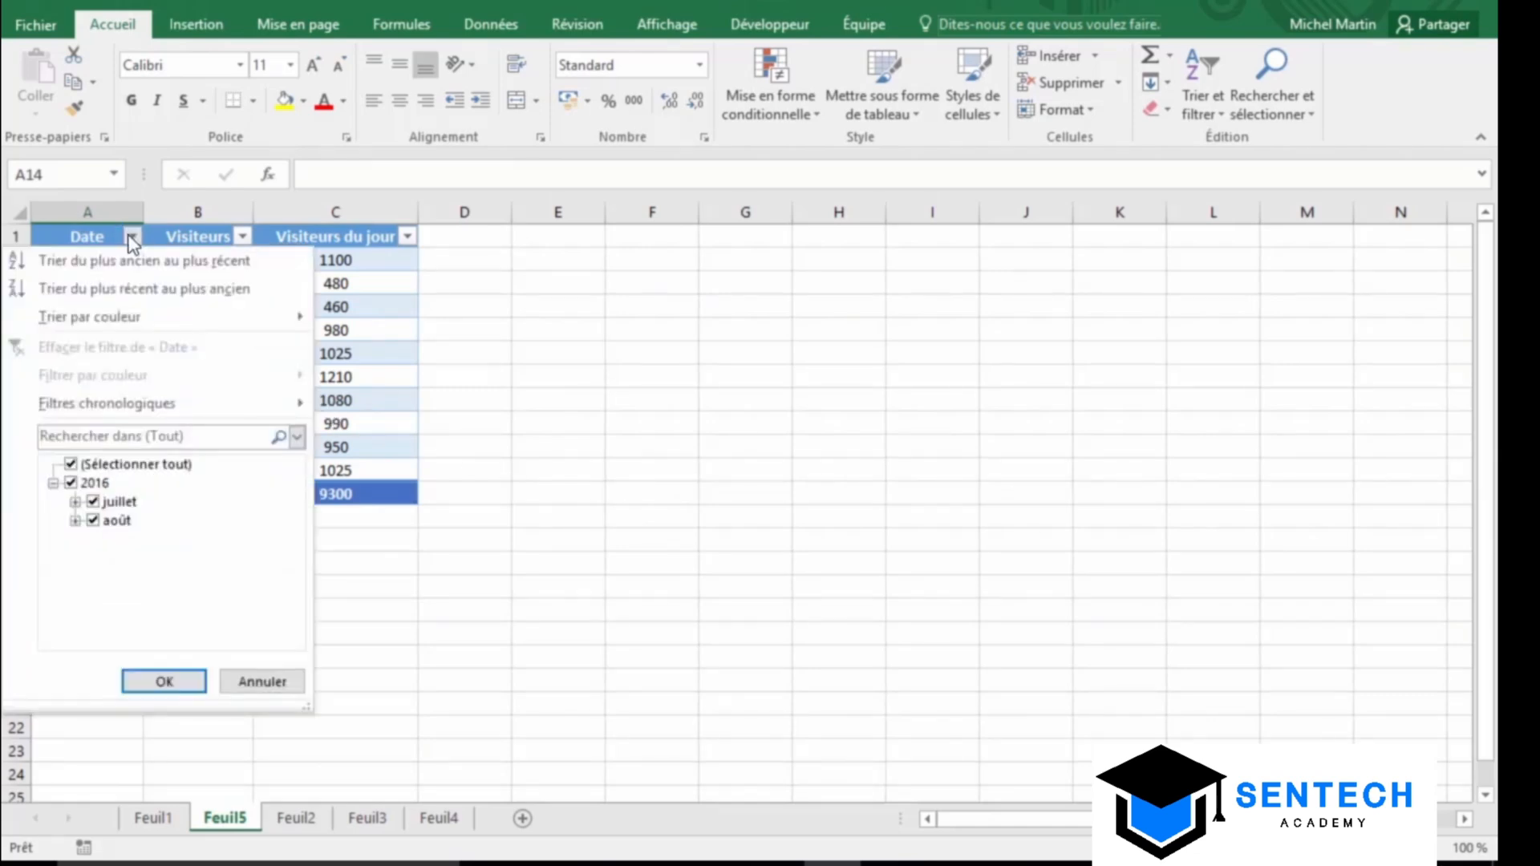
pyautogui.click(94, 522)
pyautogui.click(165, 681)
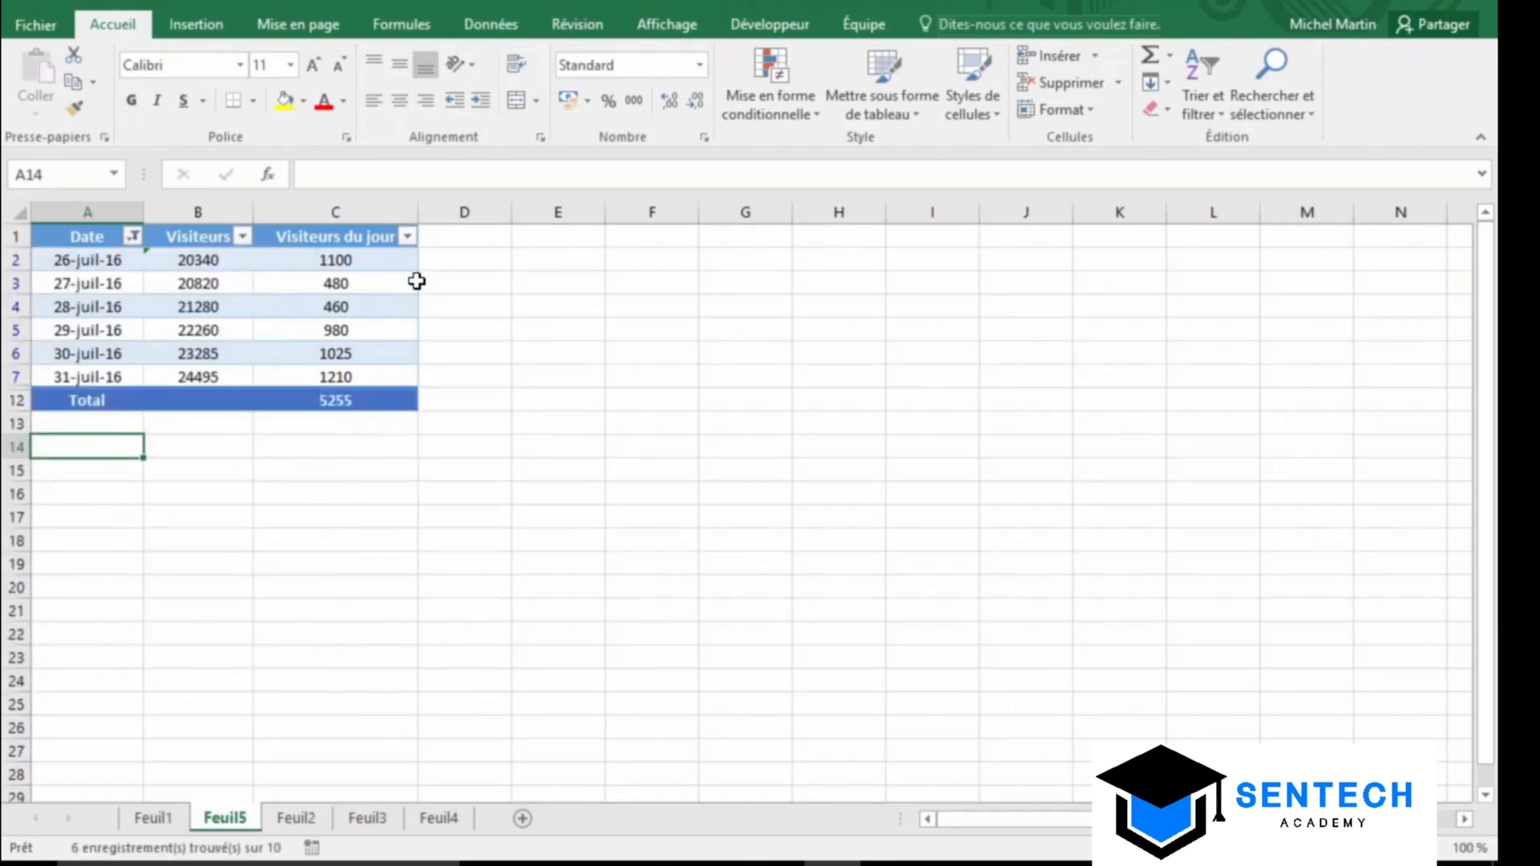
# Filter Visiteurs du jour to values greater than or equal to 500
pyautogui.click(407, 236)
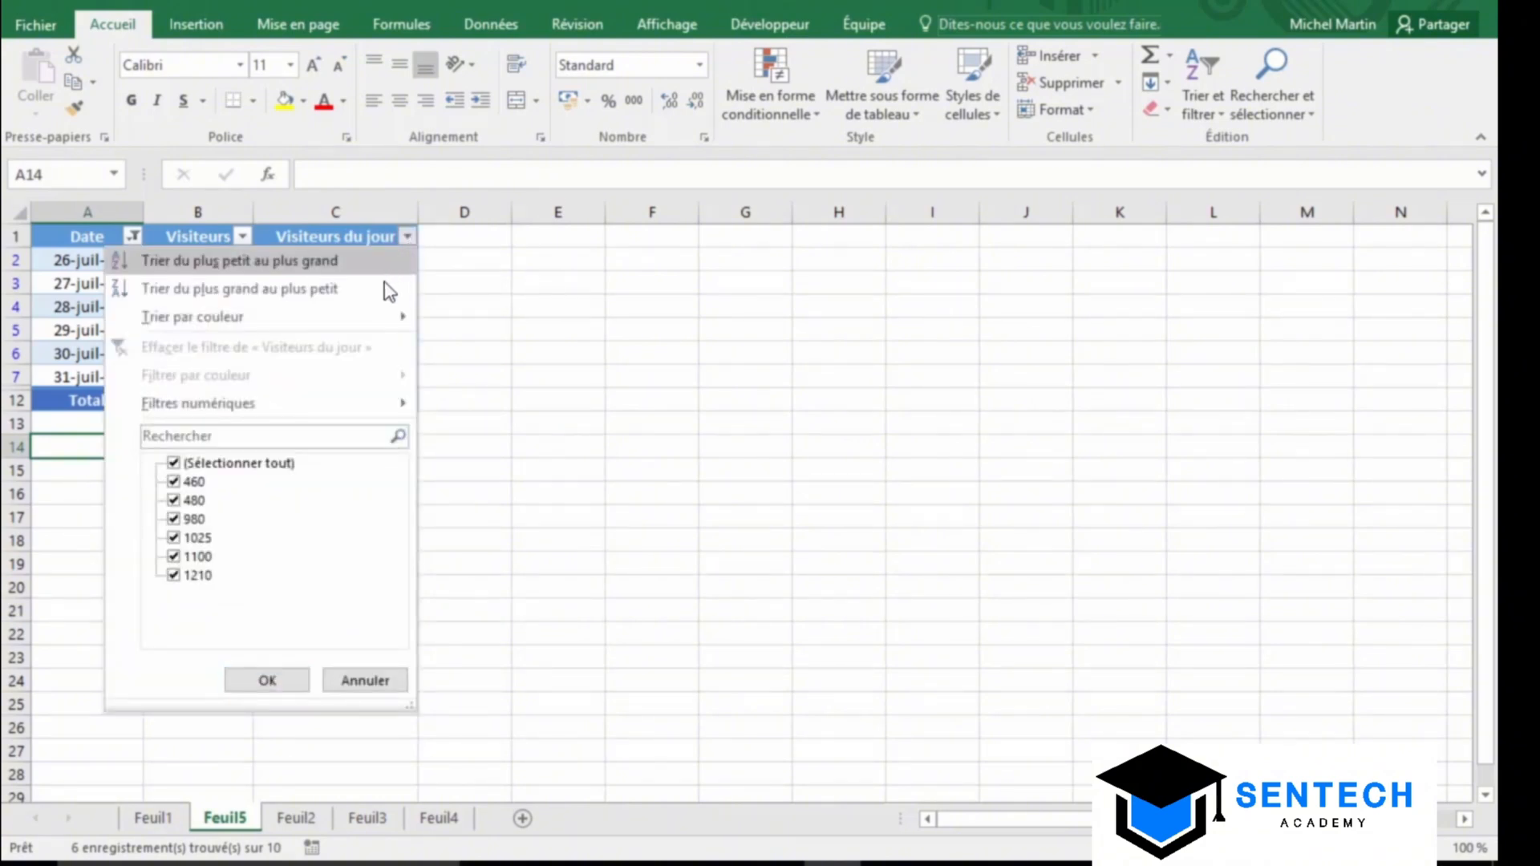
pyautogui.moveTo(317, 409)
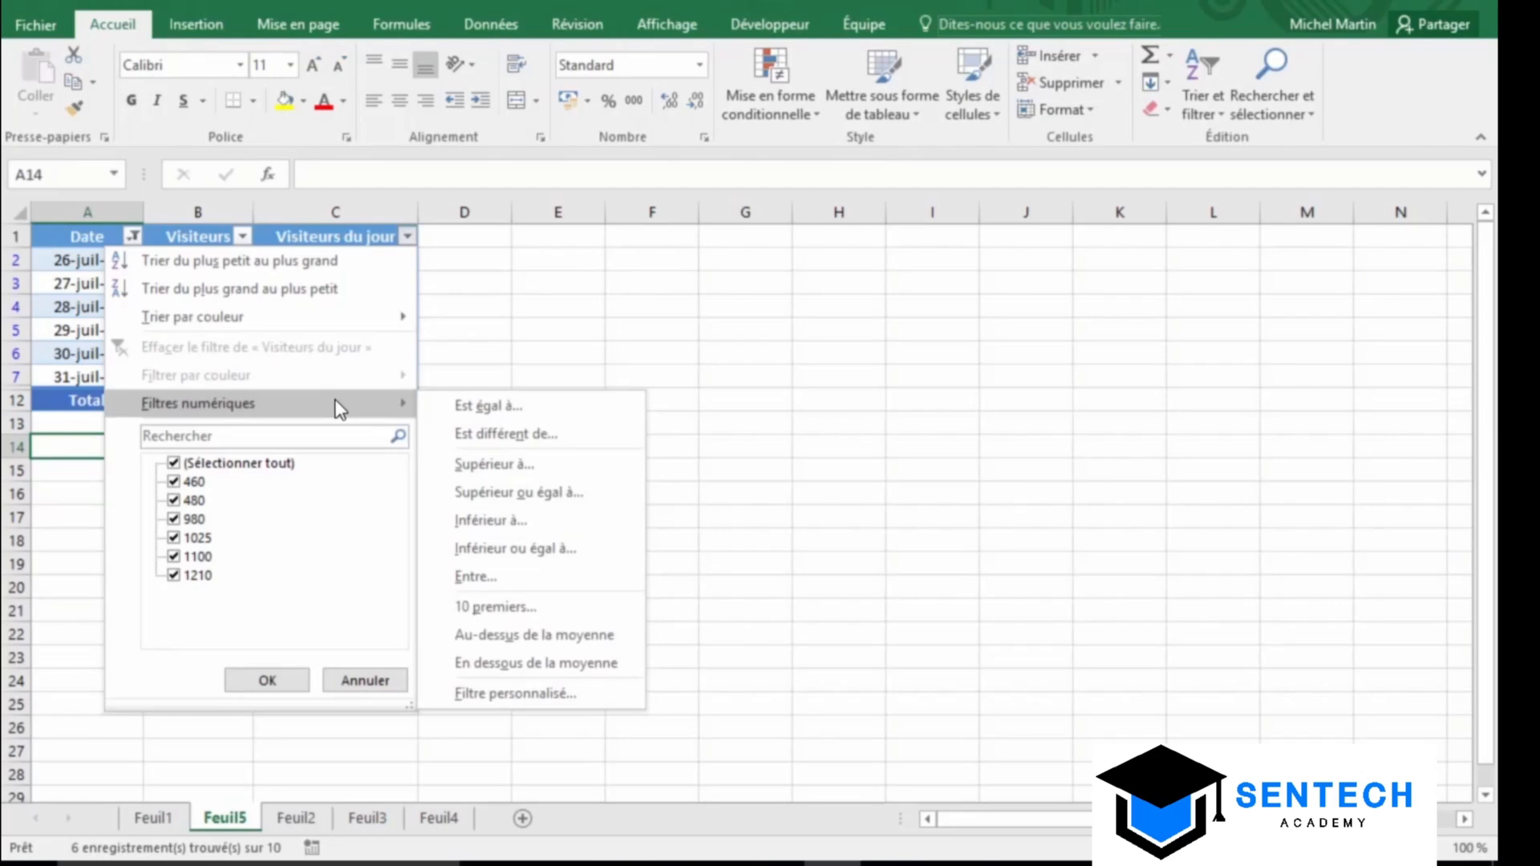
pyautogui.click(607, 503)
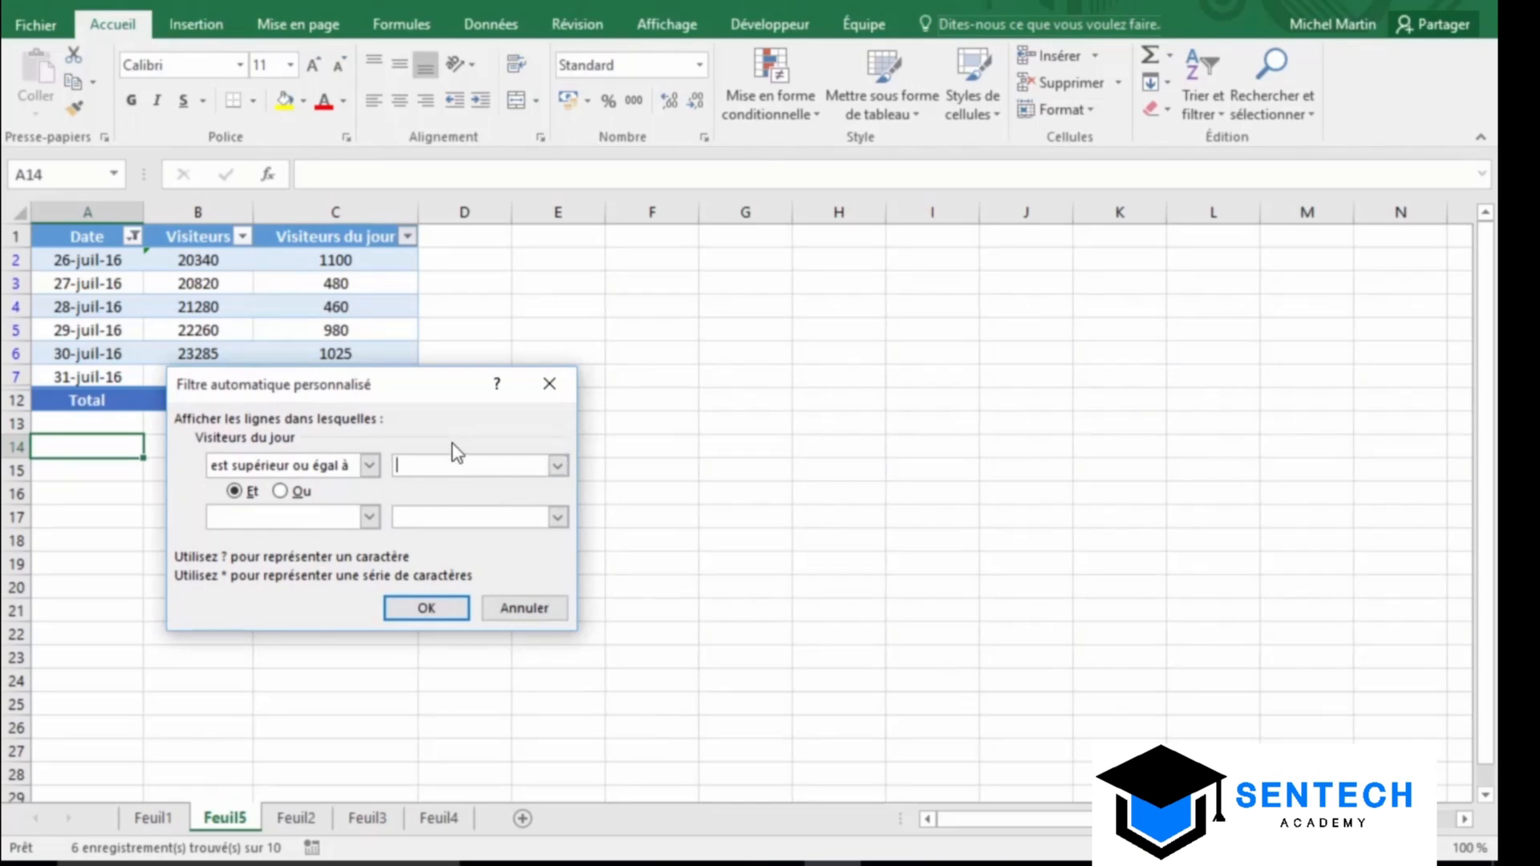
pyautogui.write('500')
pyautogui.click(425, 610)
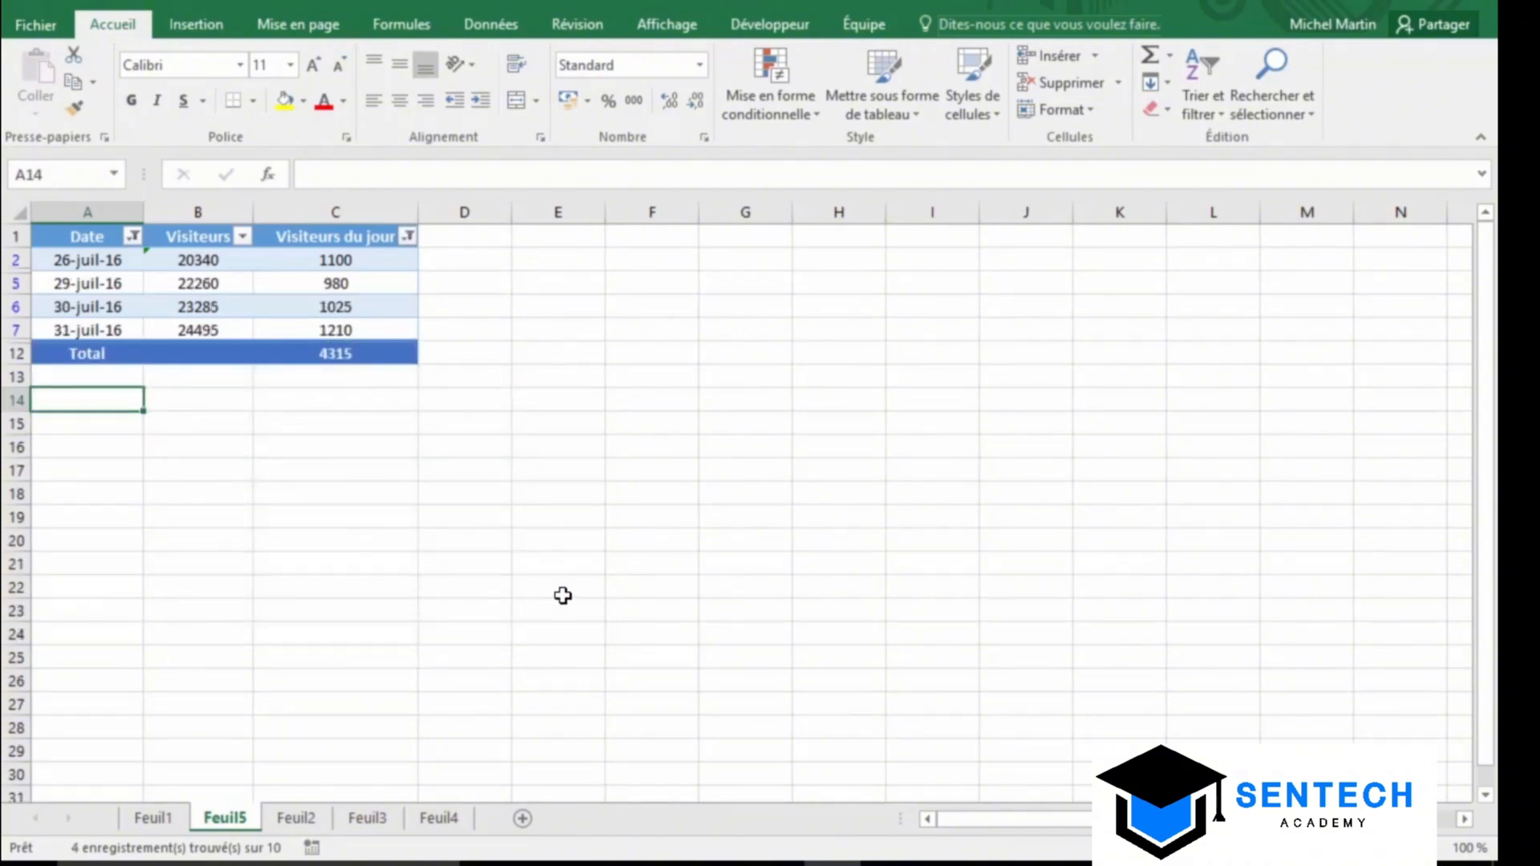